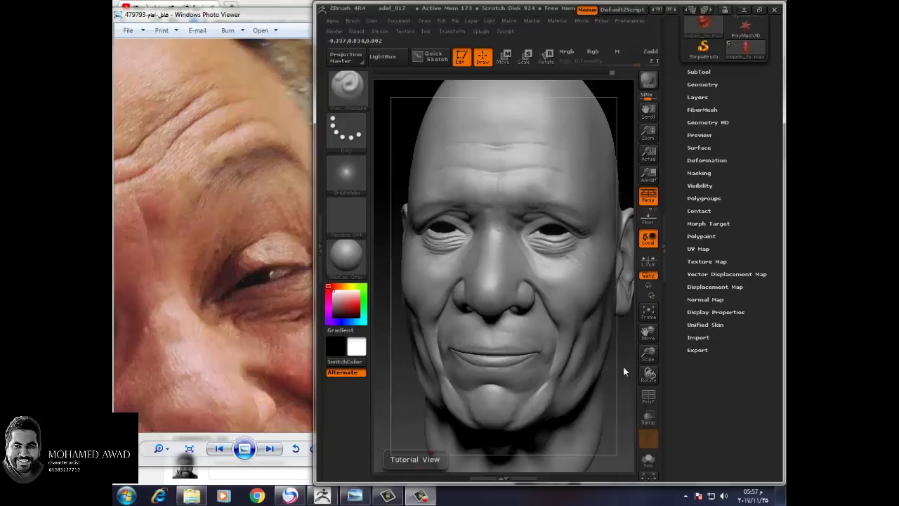
Step: Sculpt layered wrinkle folds beneath the eye, rotating closely around the lower lid
mouse_move(623, 366)
left_mouse_down()
mouse_move(633, 367)
mouse_move(616, 367)
mouse_move(651, 345)
mouse_move(653, 410)
left_mouse_up()
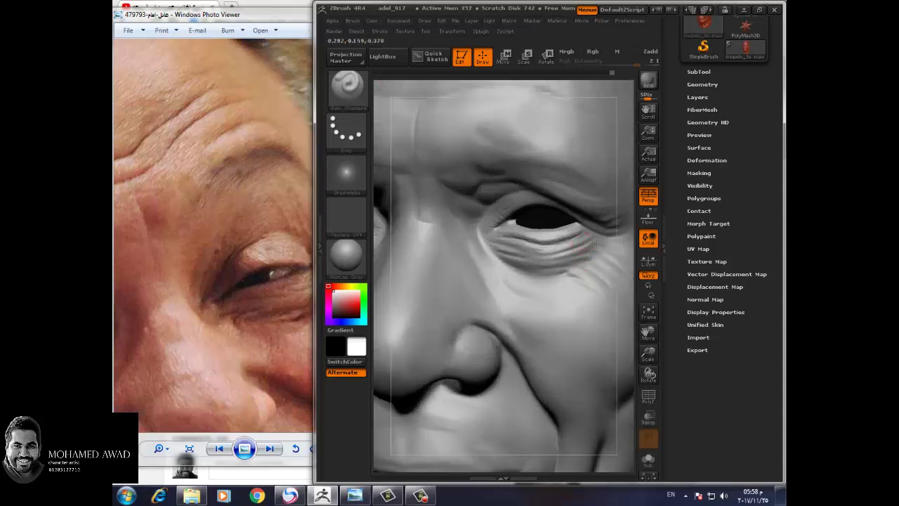
left_click_drag(626, 318, 597, 271)
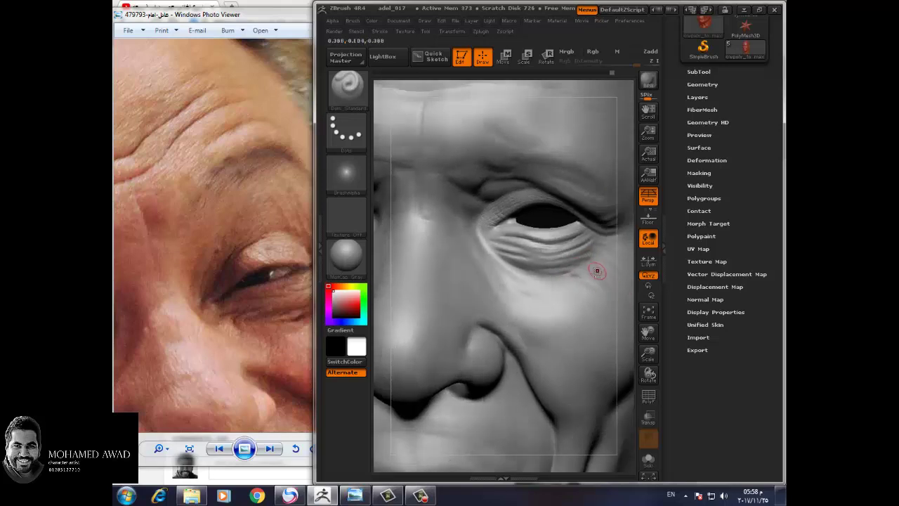
left_click_drag(649, 355, 649, 330)
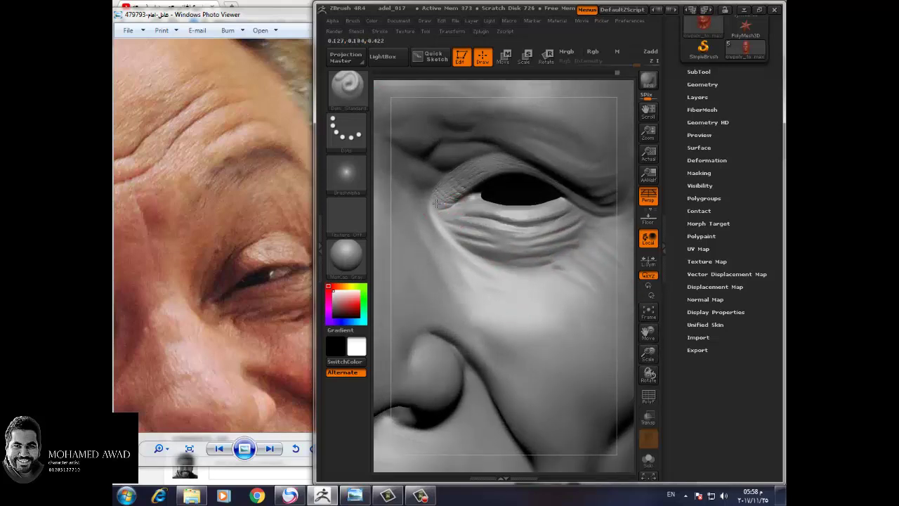
left_click_drag(632, 305, 568, 287)
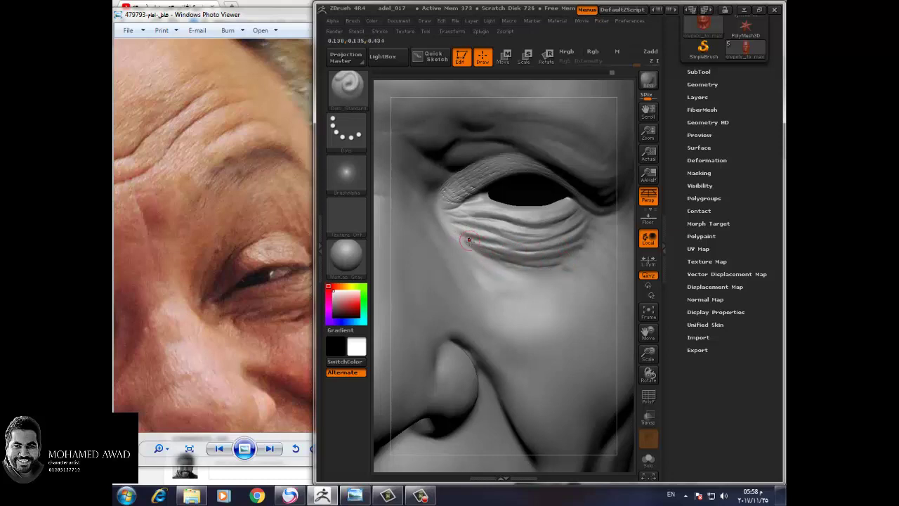
mouse_move(624, 265)
left_mouse_down()
mouse_move(600, 264)
mouse_move(612, 277)
left_mouse_up()
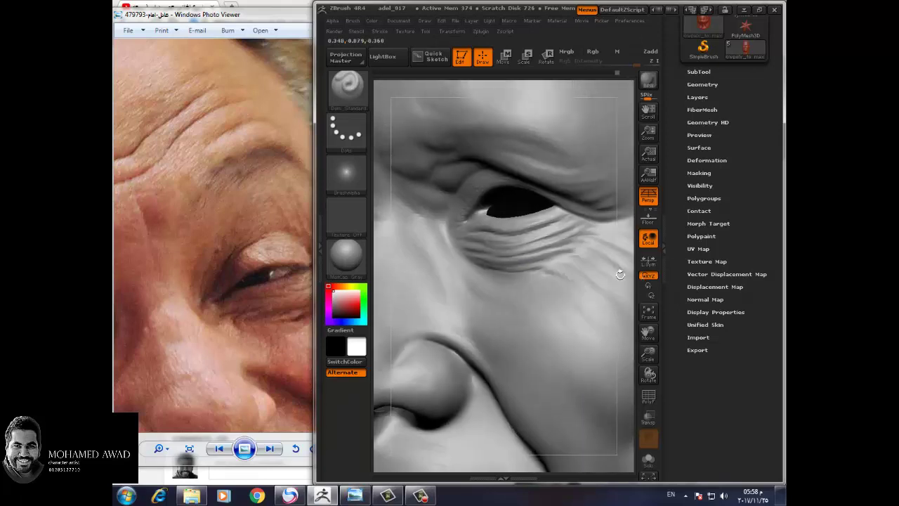
mouse_move(649, 357)
left_mouse_down()
mouse_move(628, 355)
mouse_move(681, 391)
left_mouse_up()
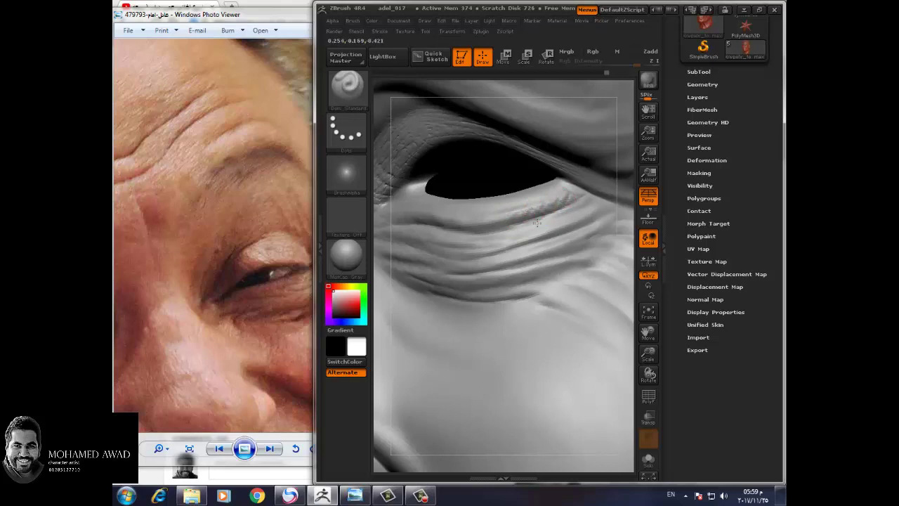
right_click_drag(538, 230, 509, 224)
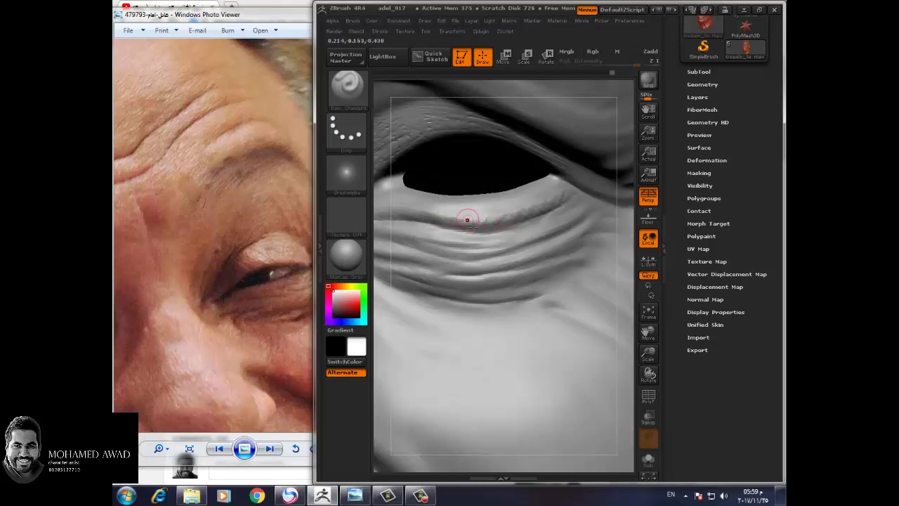
right_click_drag(481, 181, 512, 231)
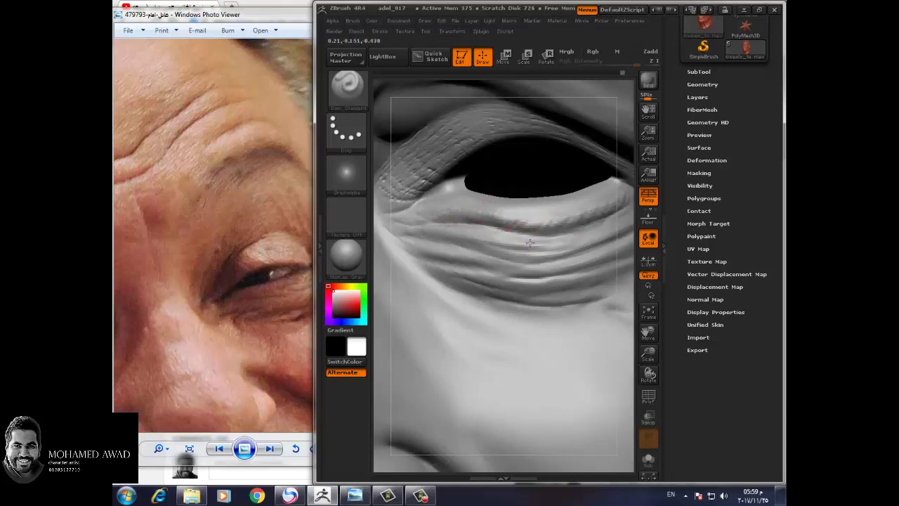
right_click_drag(560, 244, 593, 178)
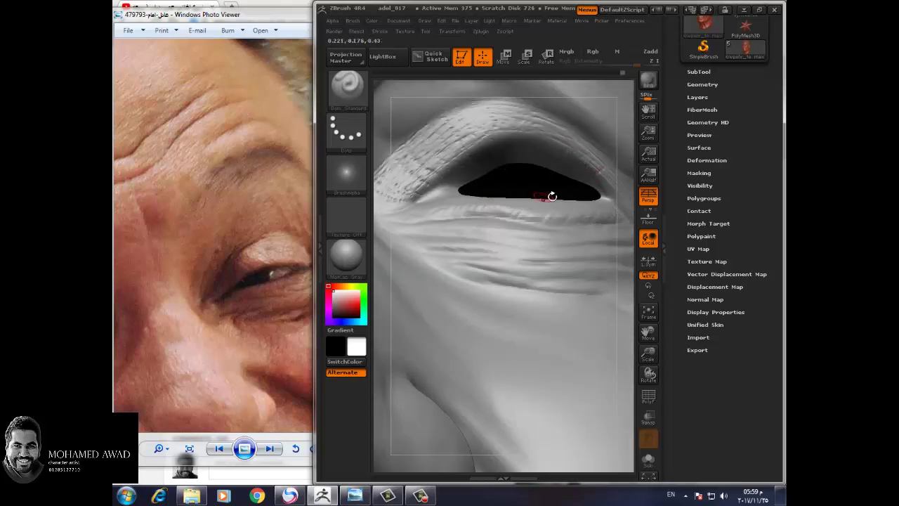
right_click_drag(548, 195, 436, 165)
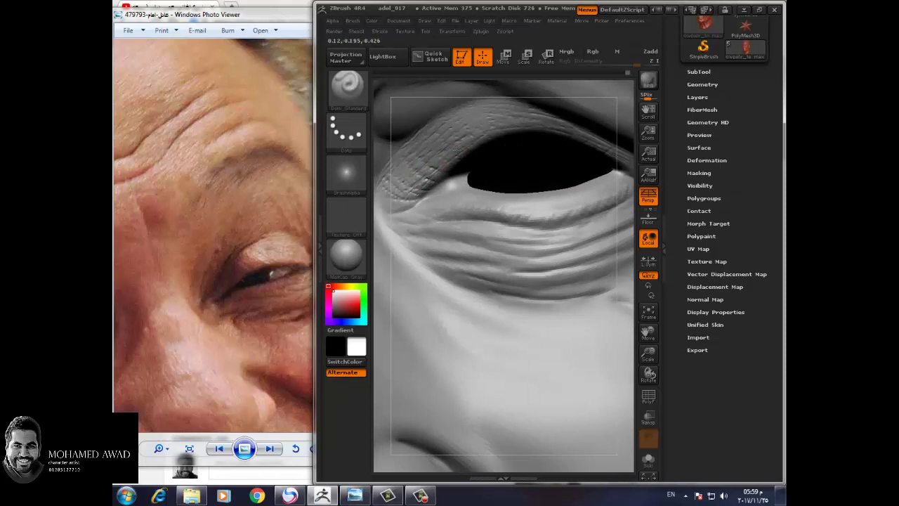
mouse_move(497, 127)
right_mouse_down()
mouse_move(440, 205)
mouse_move(528, 295)
right_mouse_up()
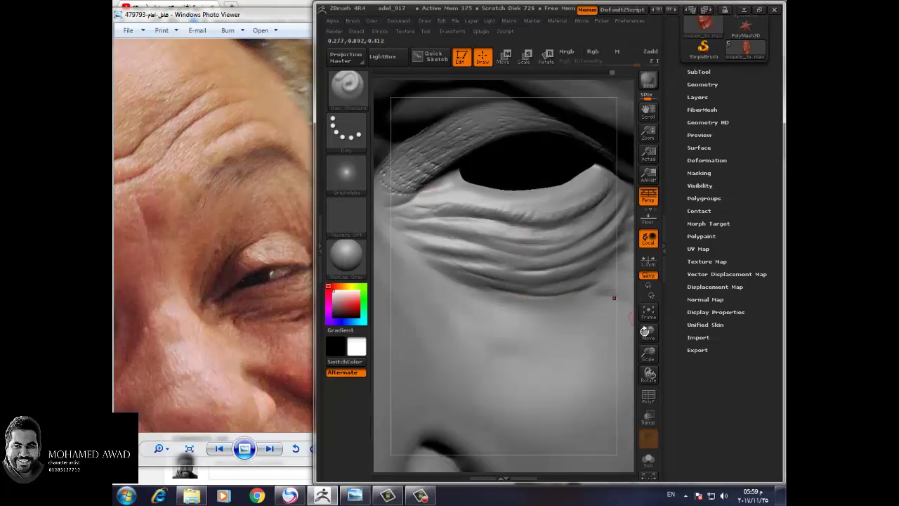
Step: Pull back, frame the whole head with F, and turn it to three-quarter view
left_click_drag(644, 331, 635, 309)
left_click_drag(648, 355, 648, 379)
right_click_drag(605, 358, 505, 397)
key("f")
right_click_drag(399, 391, 410, 396)
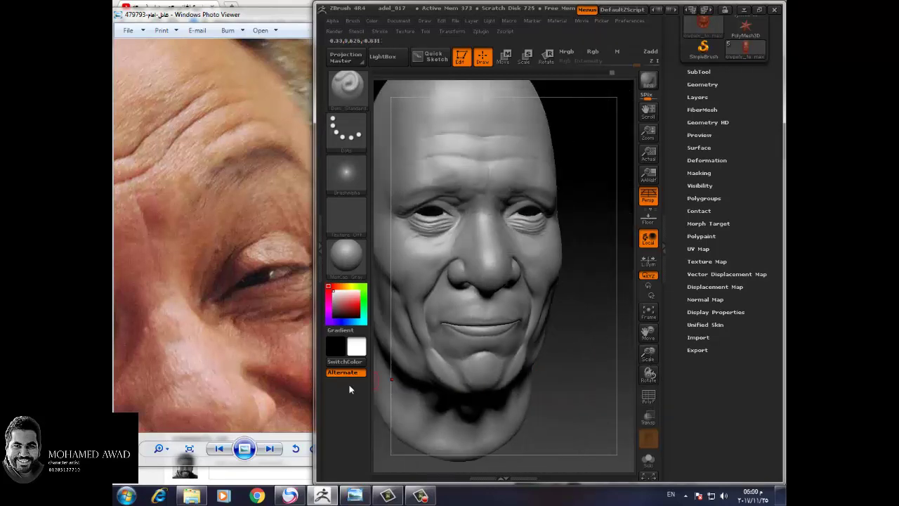
Step: Show the frontal portrait in Photo Viewer, zoomed in as reference
left_click(269, 448)
left_click(270, 449)
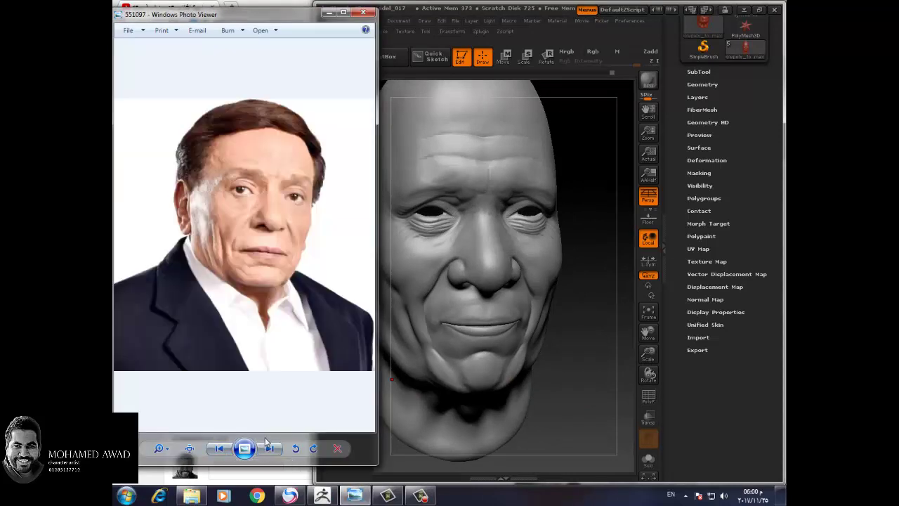
scroll(267, 356, "up", 2)
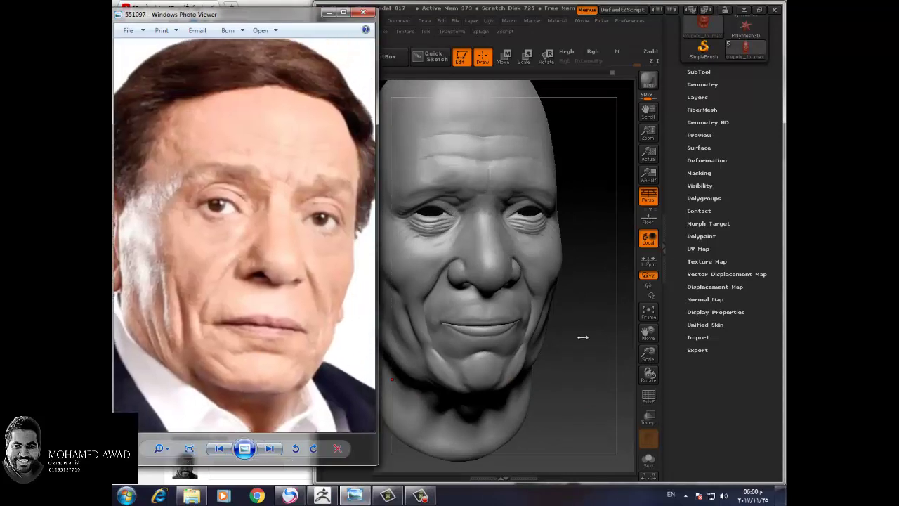
left_click(582, 337)
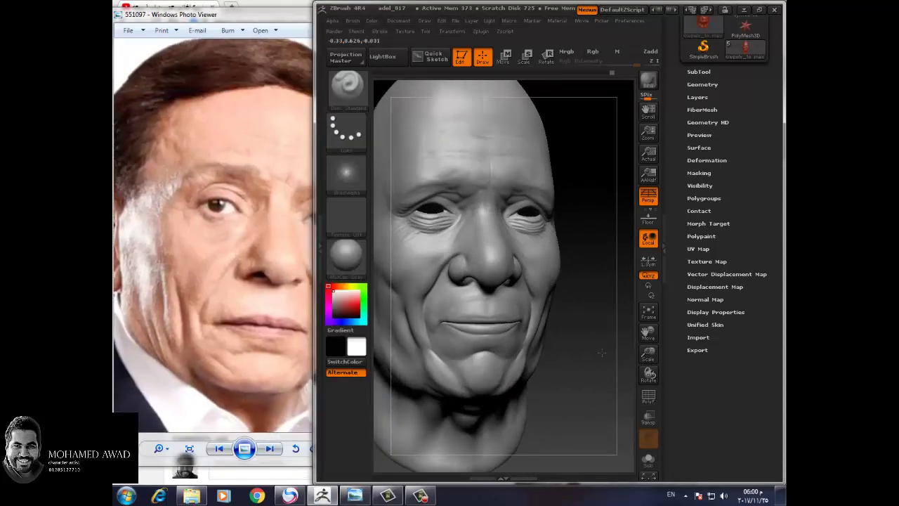
left_click(184, 457)
scroll(304, 371, "up", 1)
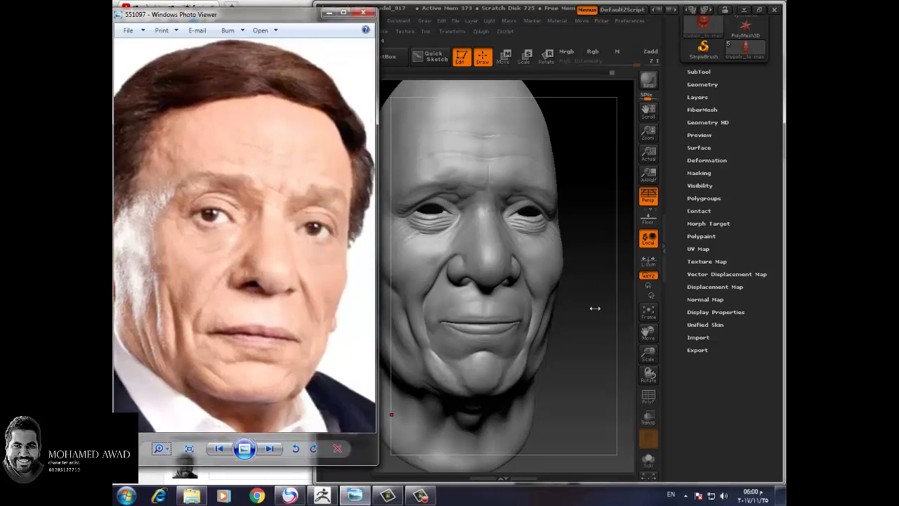
Step: Zoom to the nose and eye and turn on X symmetry for mirrored sculpting
left_click_drag(594, 307, 598, 338)
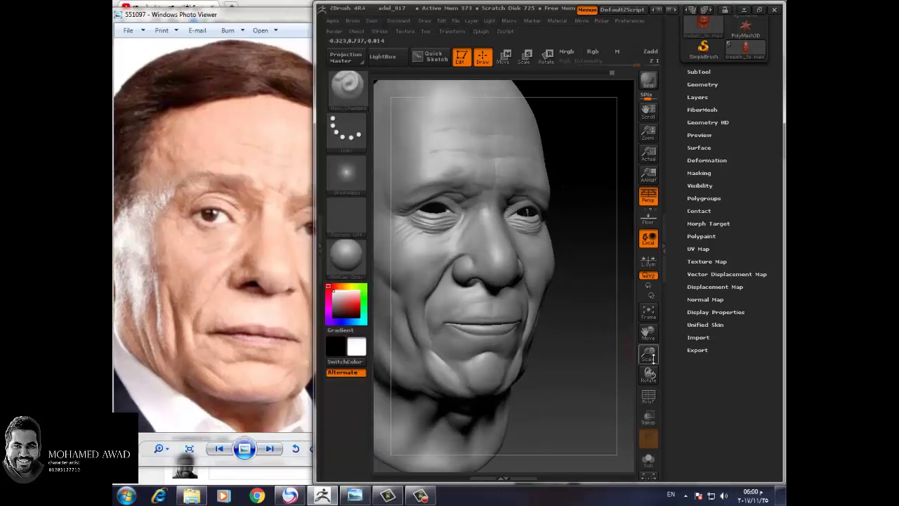
left_click_drag(649, 355, 612, 395)
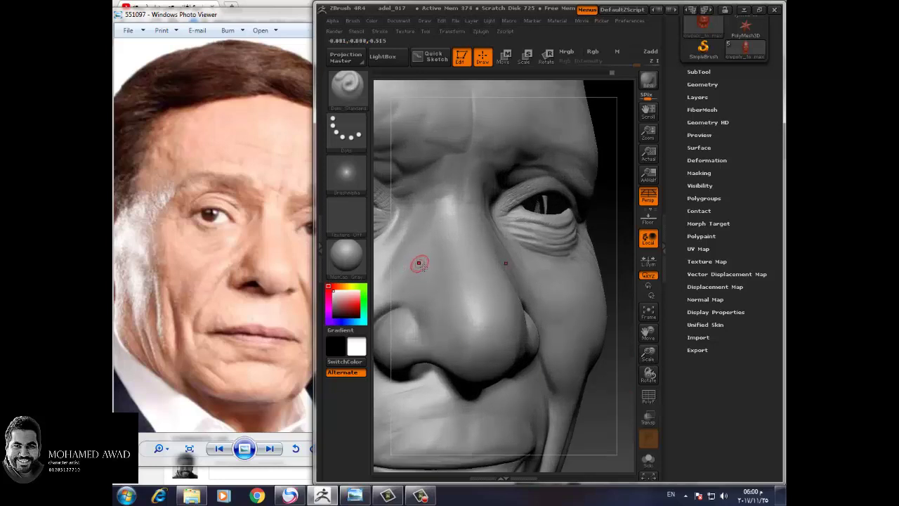
key("x")
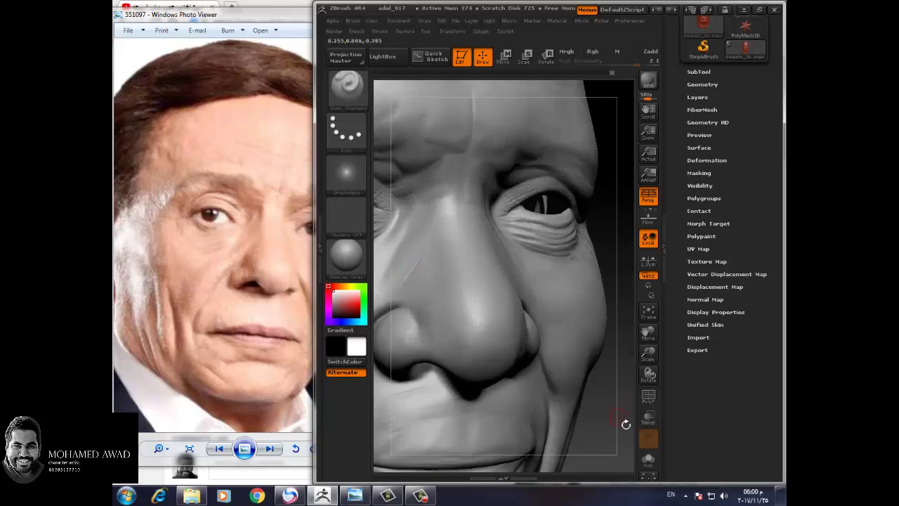
left_click_drag(616, 426, 526, 396)
key("ctrl")
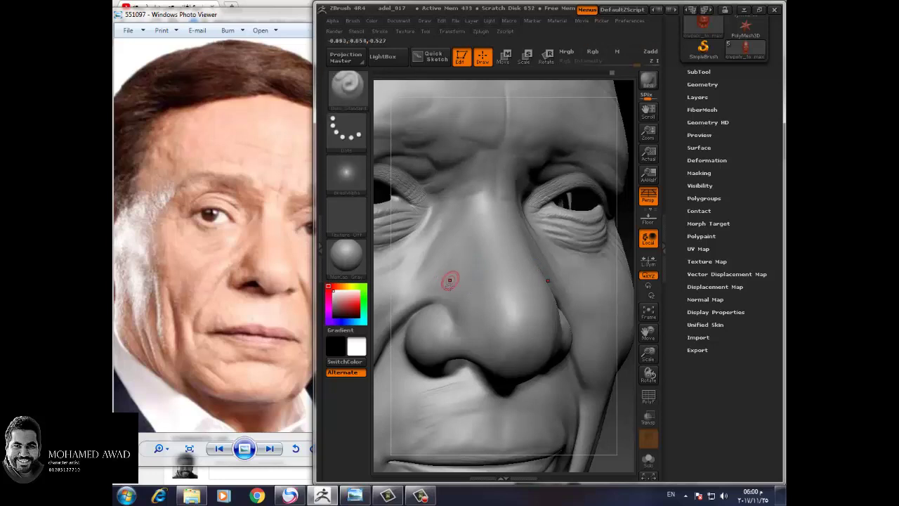
Step: Build up the cheek and nose sides with ClayBuildup, then Shift-smooth the strokes
key("b")
left_click(392, 250)
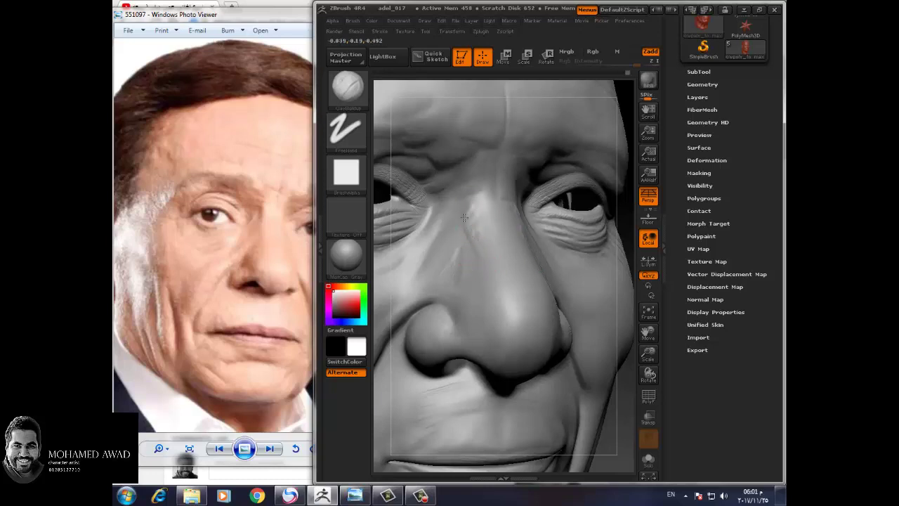
key("shift")
key("shift")
key("shift")
key("shift")
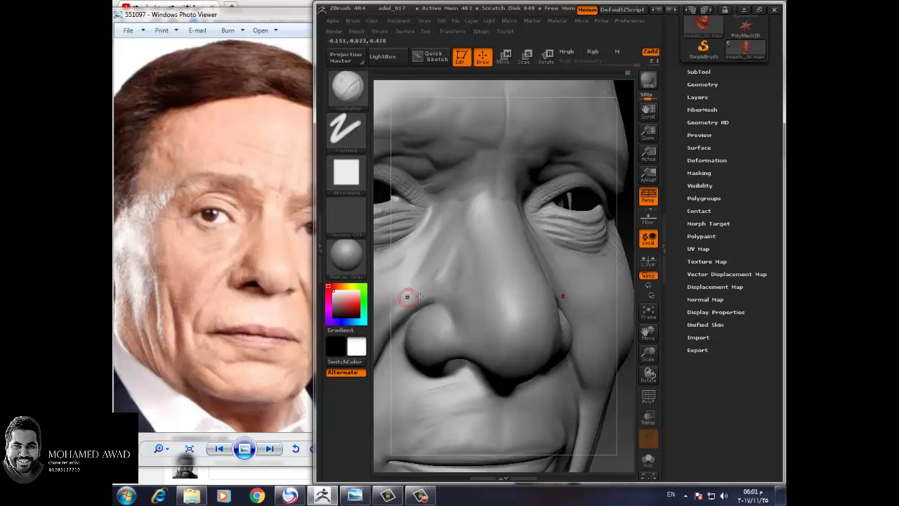
left_click_drag(647, 354, 648, 366)
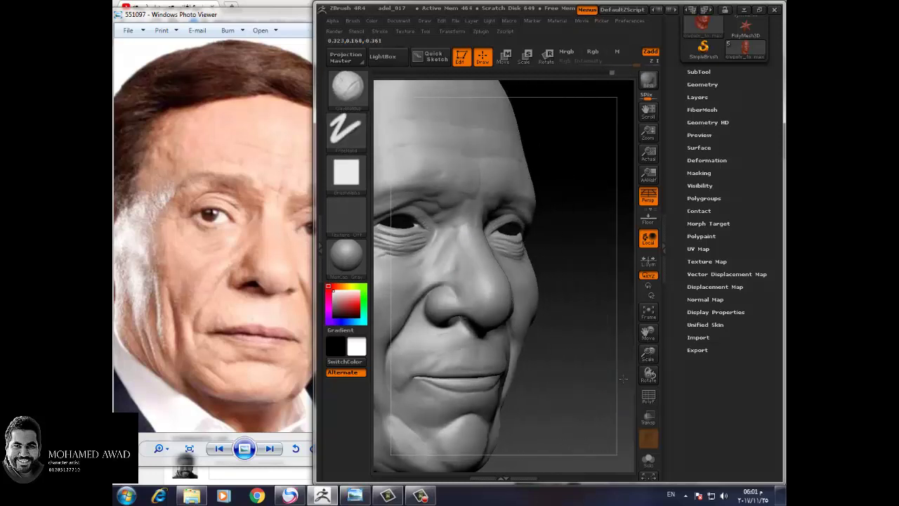
key("shift")
mouse_move(581, 377)
left_mouse_down()
mouse_move(617, 411)
mouse_move(506, 330)
left_mouse_up()
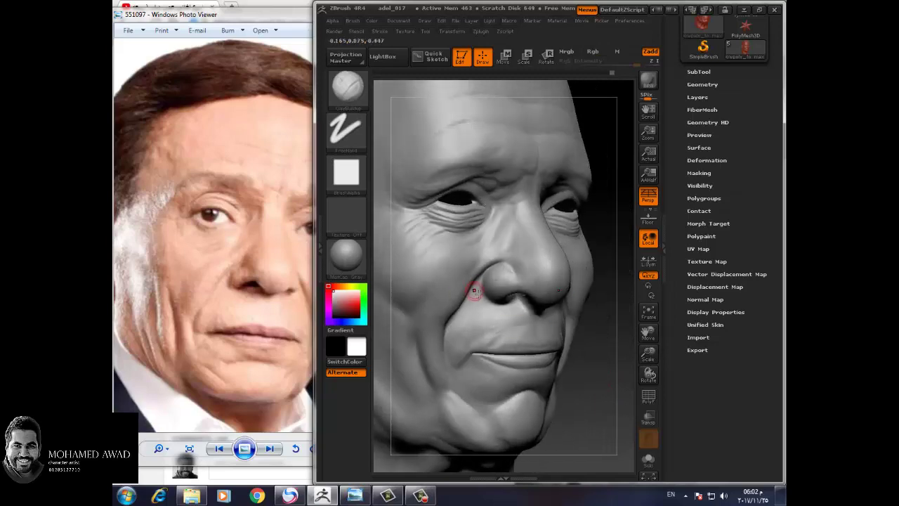
Step: Browse through the reference photos in Photo Viewer, settling back on the waving photo
left_click(272, 451)
left_click(272, 451)
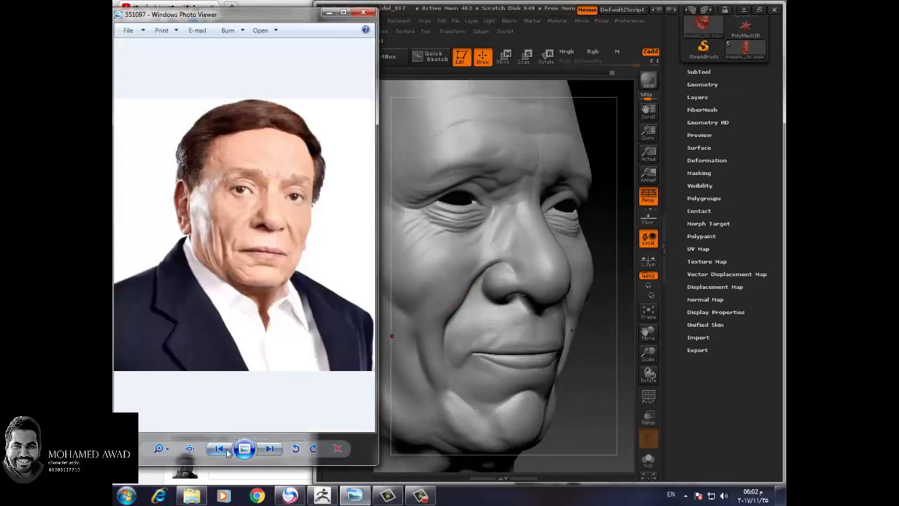
key("alt+Tab")
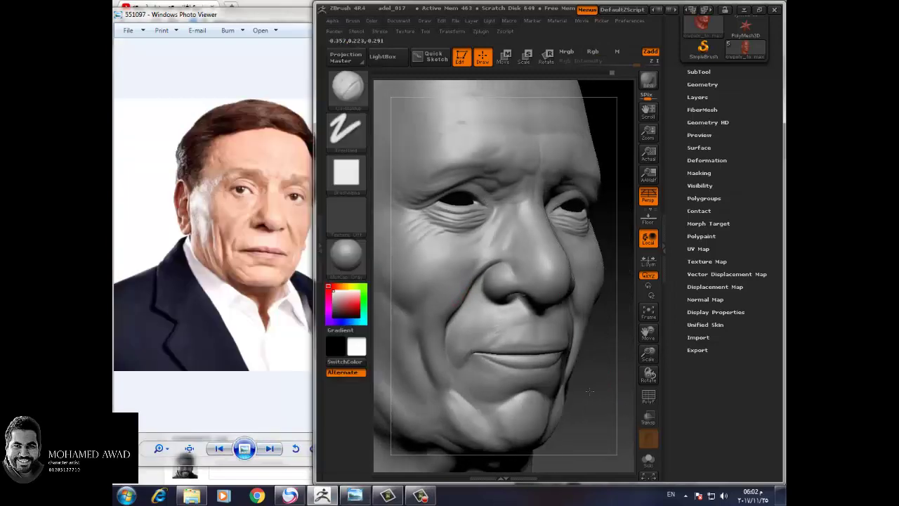
left_click(270, 451)
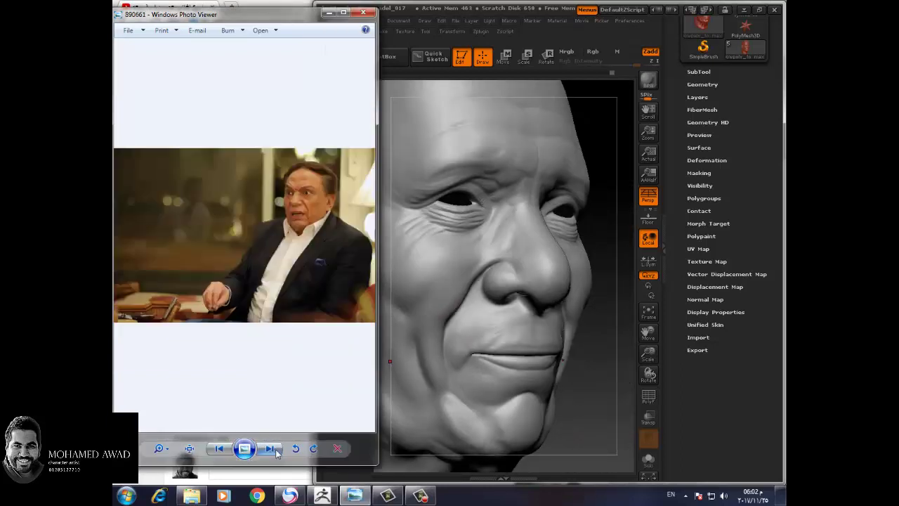
left_click(271, 451)
left_click(272, 452)
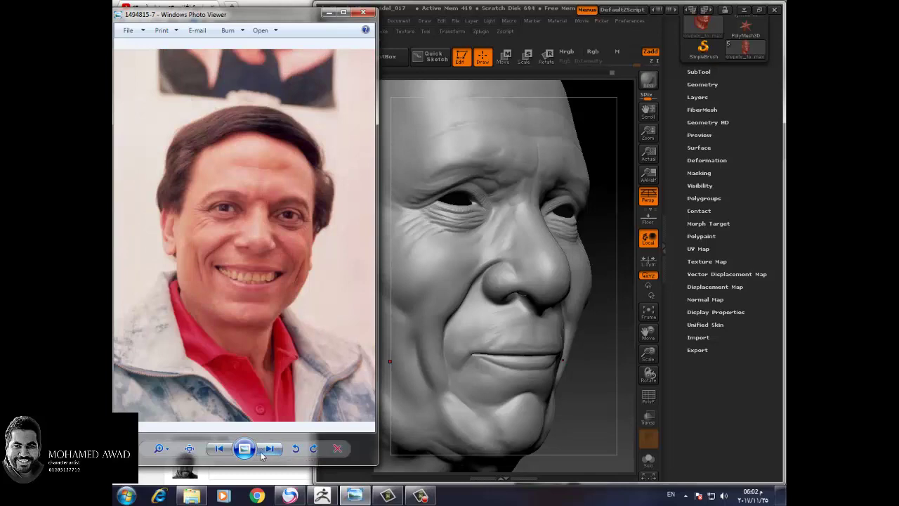
left_click(270, 451)
left_click(270, 450)
left_click(270, 451)
left_click(220, 450)
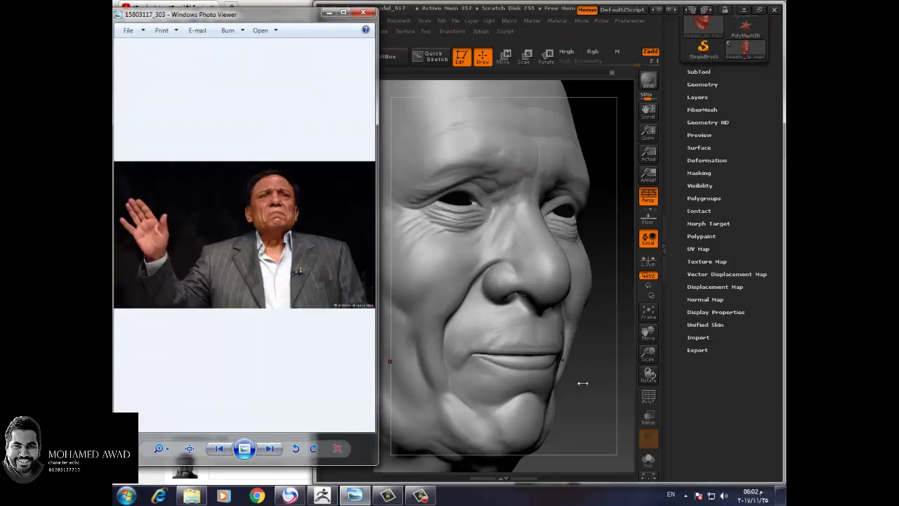
Step: Return to ZBrush and fit the head in a frontal view
left_click(586, 383)
left_click_drag(586, 383, 640, 462)
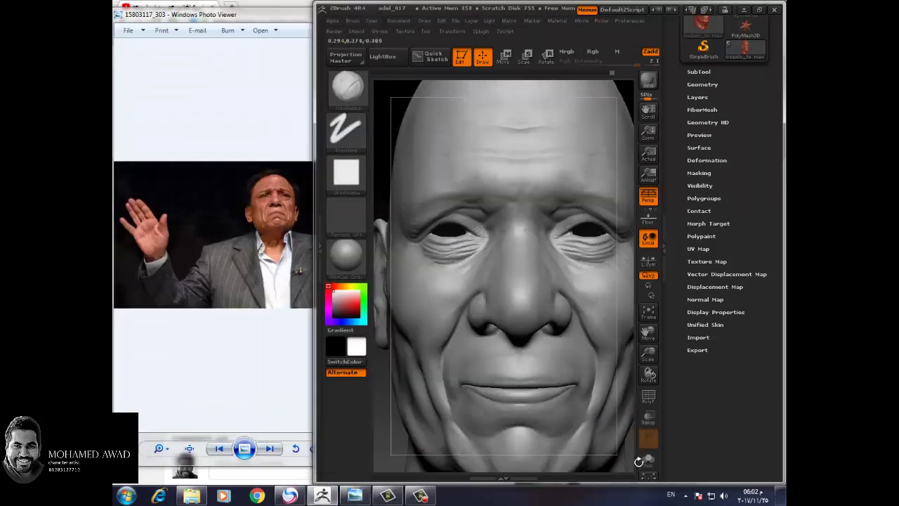
left_click(648, 312)
left_click_drag(612, 386, 567, 377)
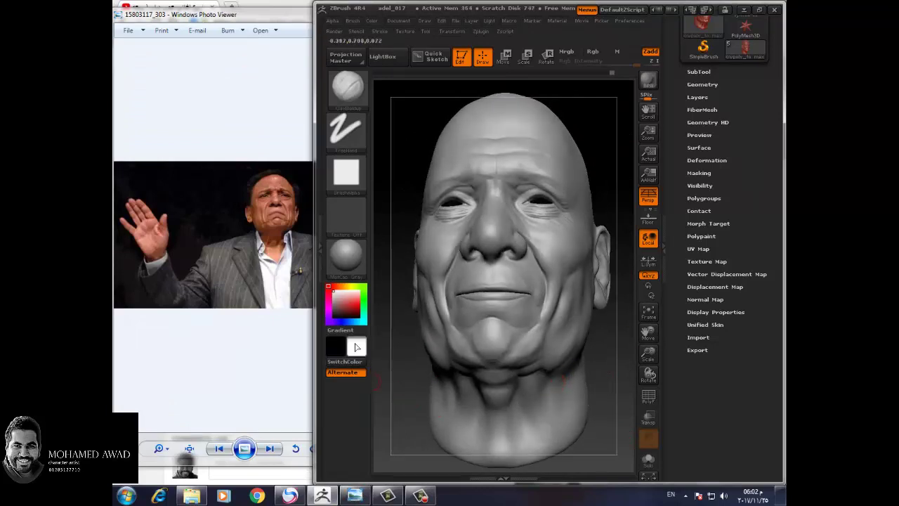
Step: Advance to the frowning close-up portrait, zoom onto its face, and turn the sculpt near-frontal
left_click(295, 359)
left_click(217, 449)
left_click(159, 448)
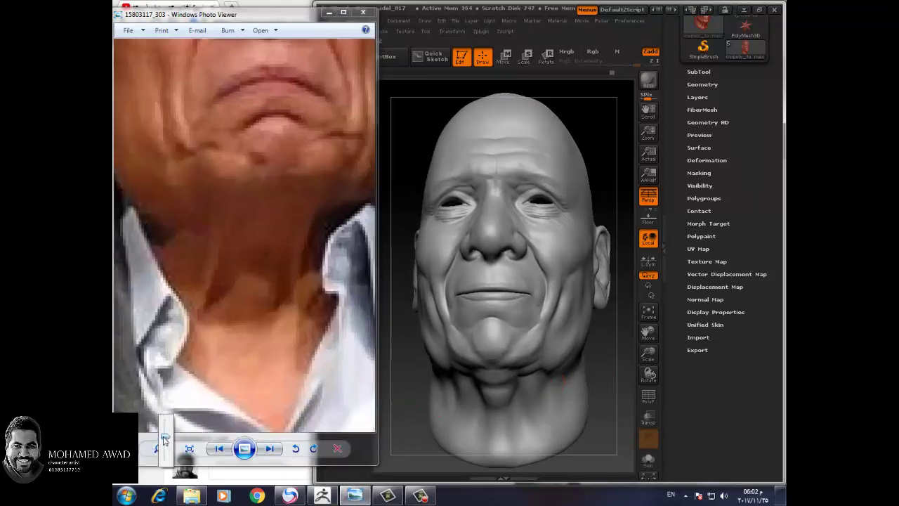
left_click_drag(159, 422, 158, 394)
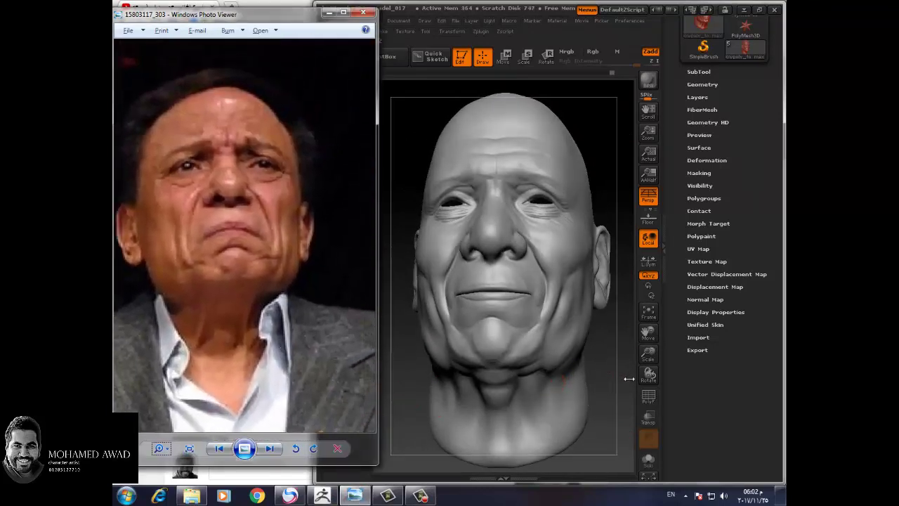
left_click_drag(630, 378, 587, 328)
mouse_move(612, 364)
left_mouse_down()
mouse_move(619, 369)
mouse_move(638, 327)
left_mouse_up()
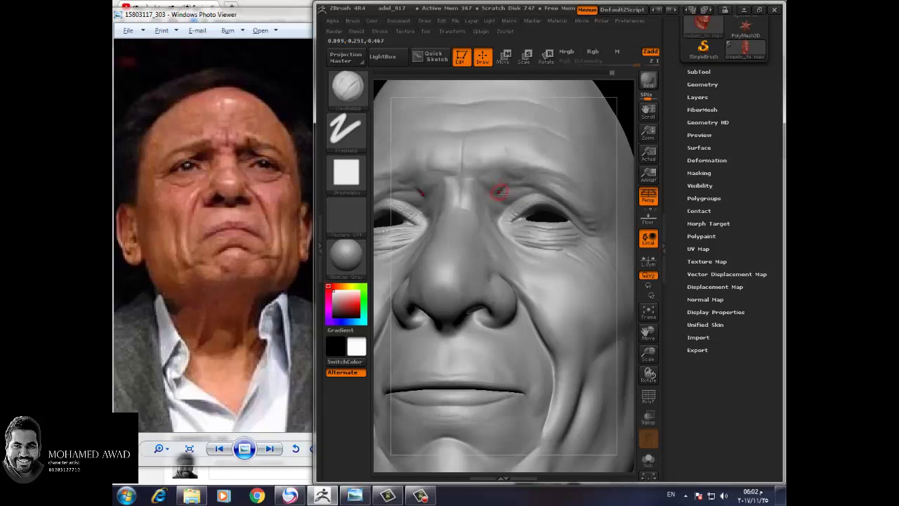
Step: Shift-smooth the skin between the eyebrows, then rotate the head to check the brow
key("shift")
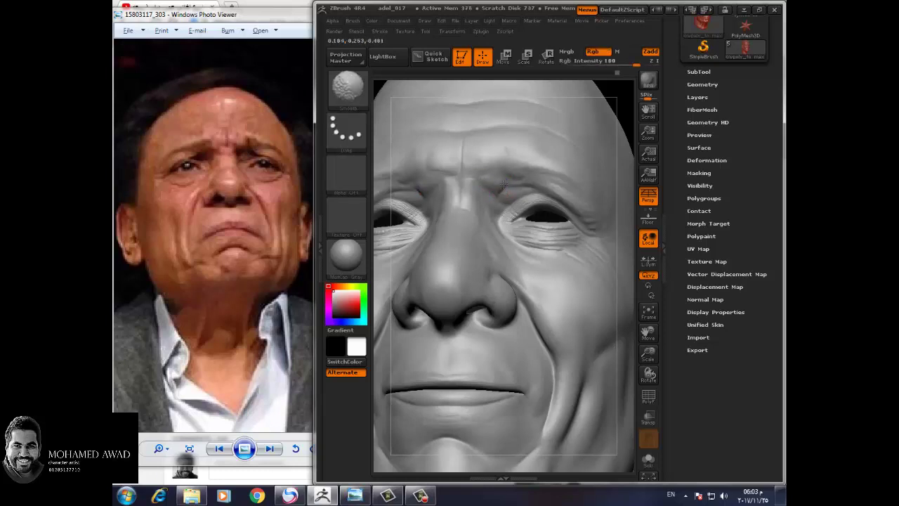
left_click(520, 177, "shift")
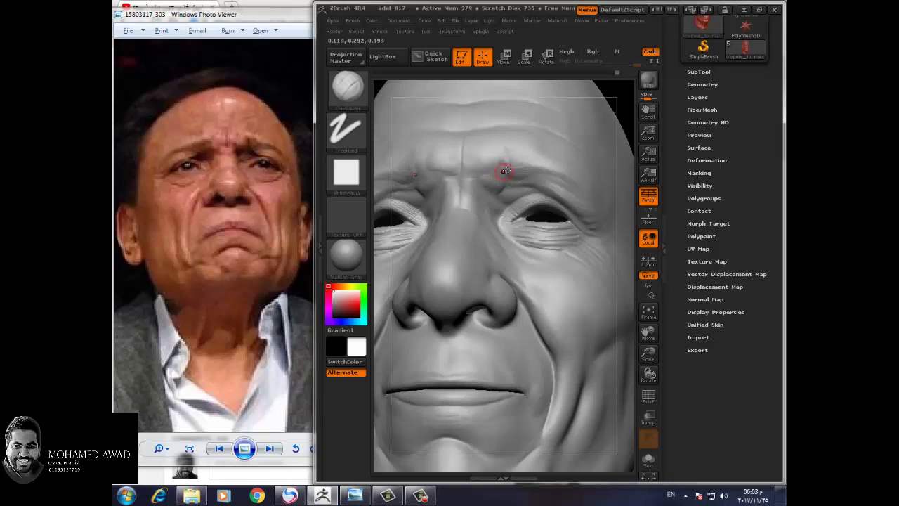
key("shift")
key("shift")
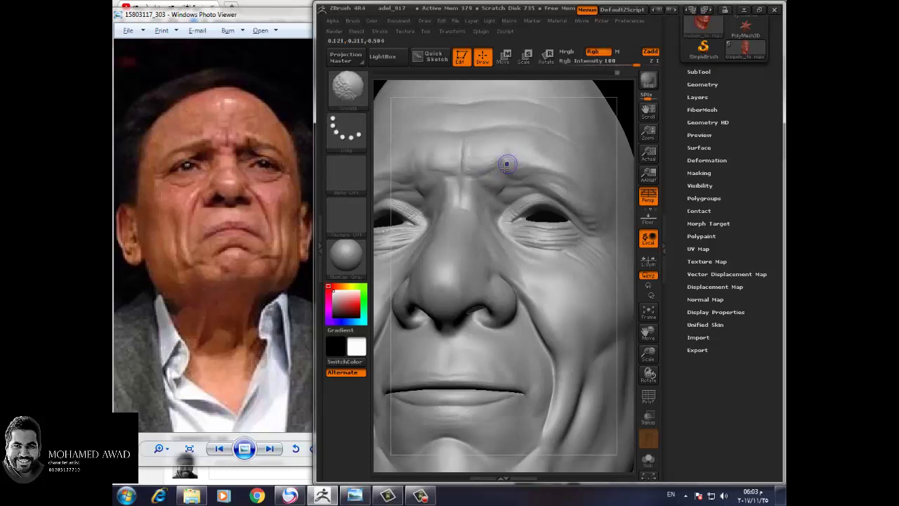
left_click_drag(635, 293, 542, 181, "shift")
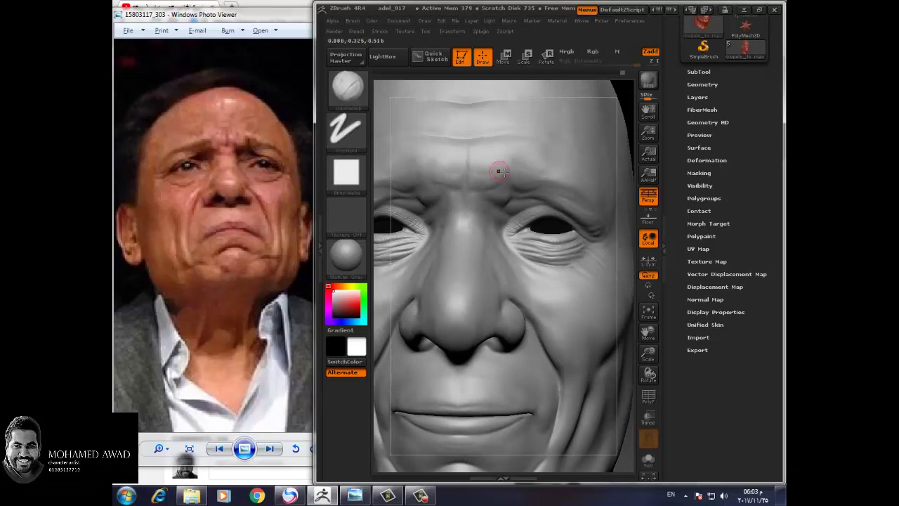
mouse_move(628, 293)
left_mouse_down()
mouse_move(602, 295)
mouse_move(602, 314)
left_mouse_up()
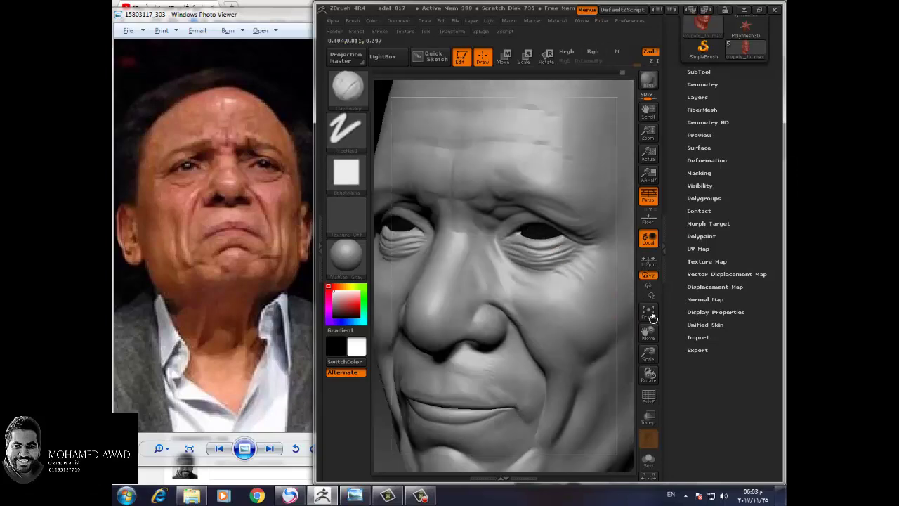
Step: Lightly build up the cheek with ClayBuildup and smooth it
left_click(653, 318)
left_click_drag(635, 342, 602, 314)
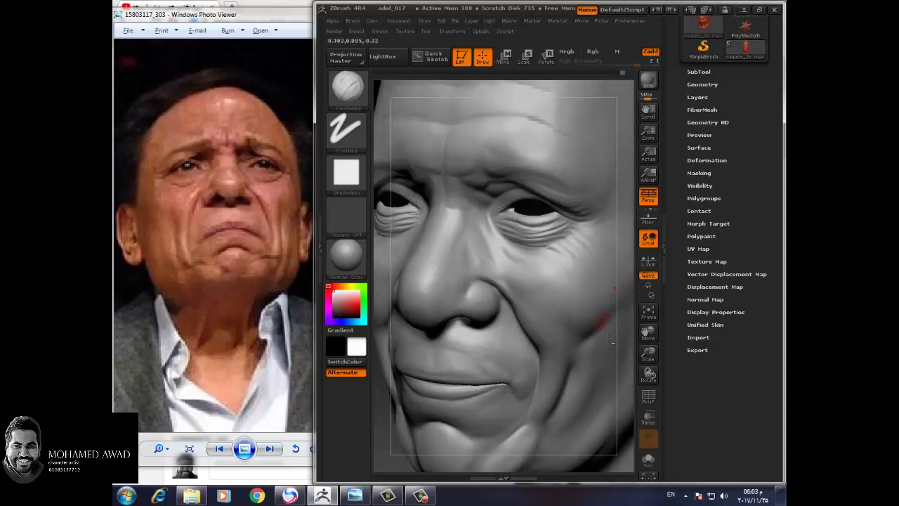
mouse_move(629, 353)
left_mouse_down()
mouse_move(643, 347)
mouse_move(585, 257)
left_mouse_up()
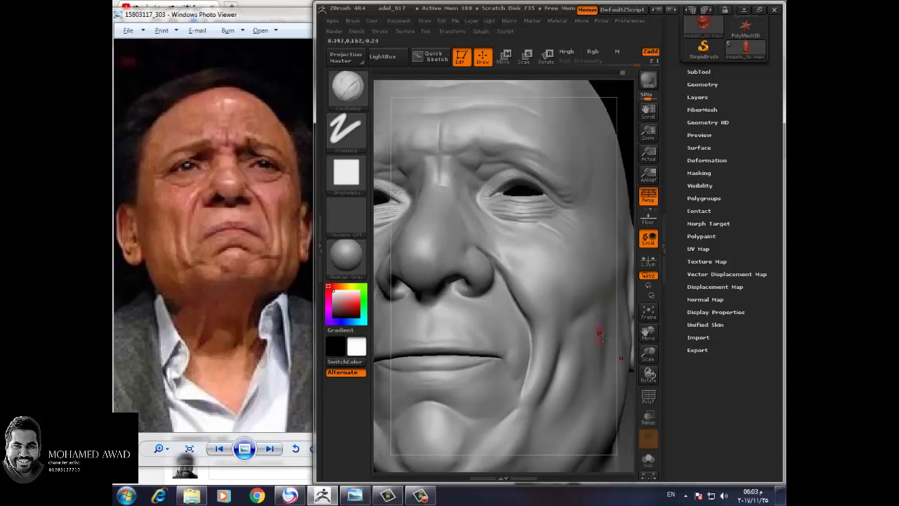
mouse_move(632, 326)
left_mouse_down()
mouse_move(618, 347)
mouse_move(628, 346)
mouse_move(592, 341)
left_mouse_up()
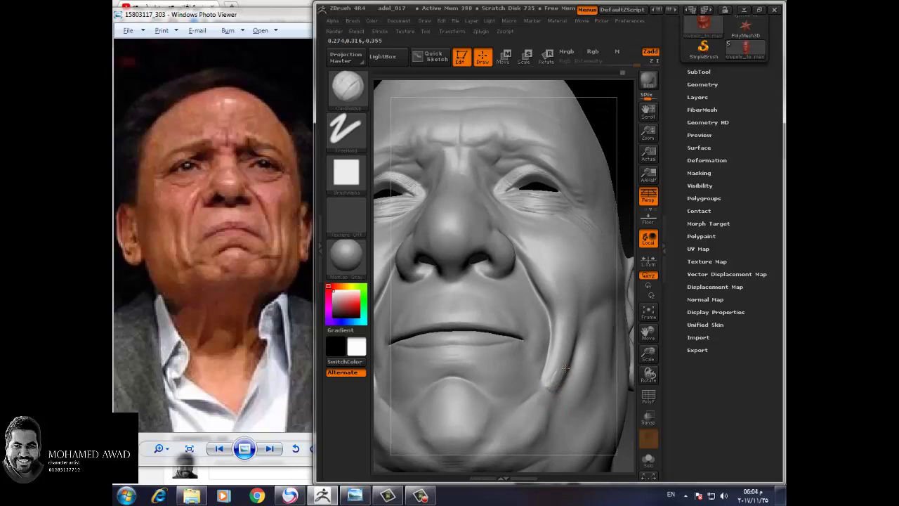
left_click_drag(562, 387, 596, 380)
key("shift")
left_click_drag(631, 418, 549, 362)
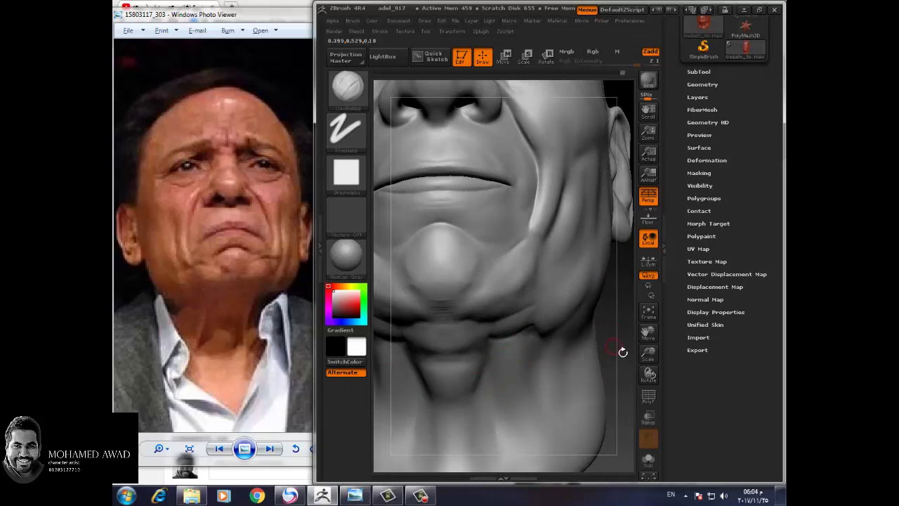
left_click_drag(630, 359, 482, 328)
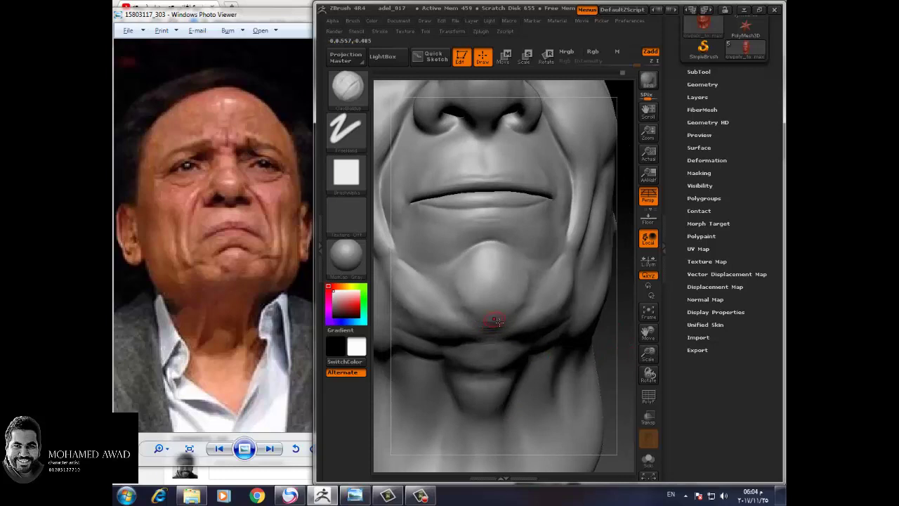
Step: Carve a crease beside the chin with Dam_Standard (B, D, S), checking the jaw in profile
key("b")
key("d")
key("s")
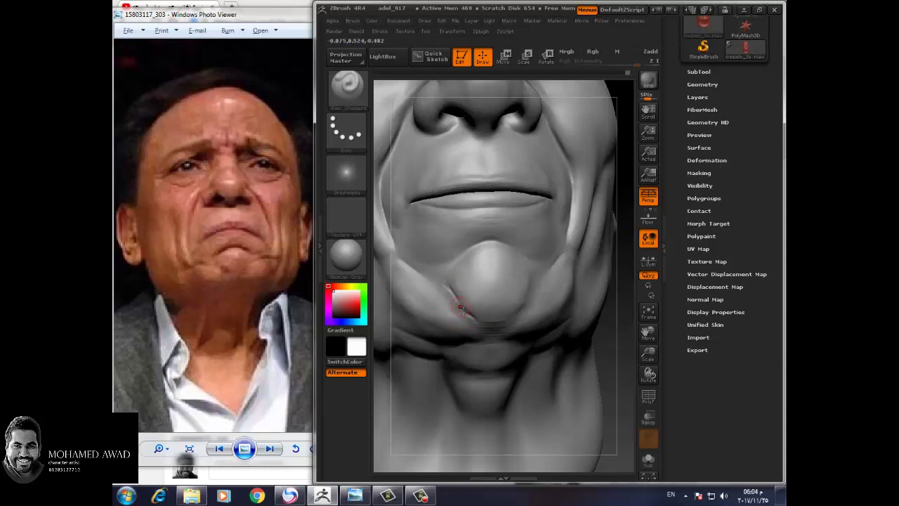
key("shift")
left_click_drag(534, 224, 556, 300)
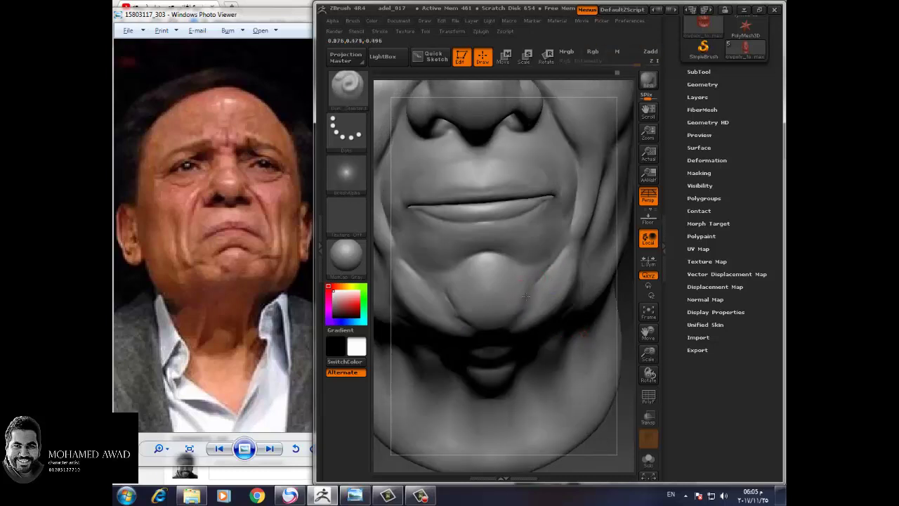
left_click_drag(624, 385, 473, 334)
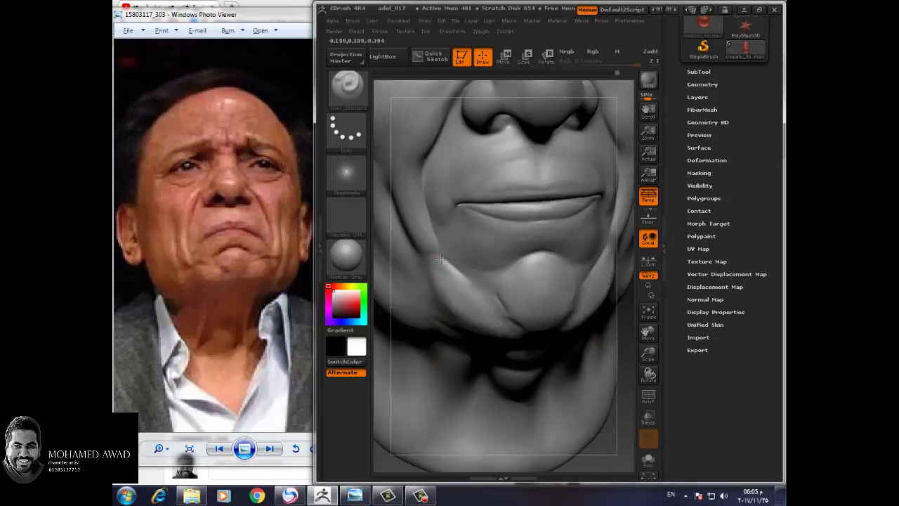
mouse_move(640, 418)
left_mouse_down()
mouse_move(610, 415)
mouse_move(467, 347)
left_mouse_up()
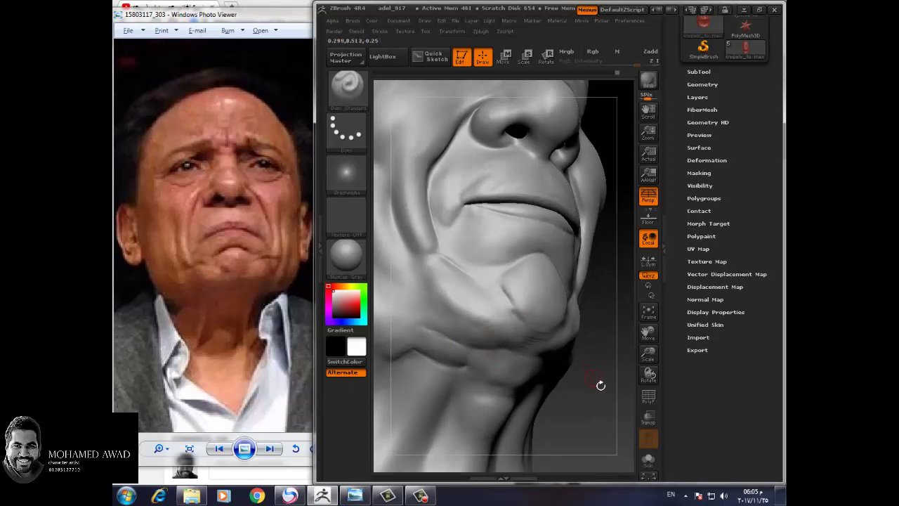
Step: Fill the cheek crease beside the chin with ClayBuildup (B, C, B), smooth it, and frame the head frontally
mouse_move(610, 397)
left_mouse_down()
mouse_move(608, 382)
mouse_move(602, 411)
left_mouse_up()
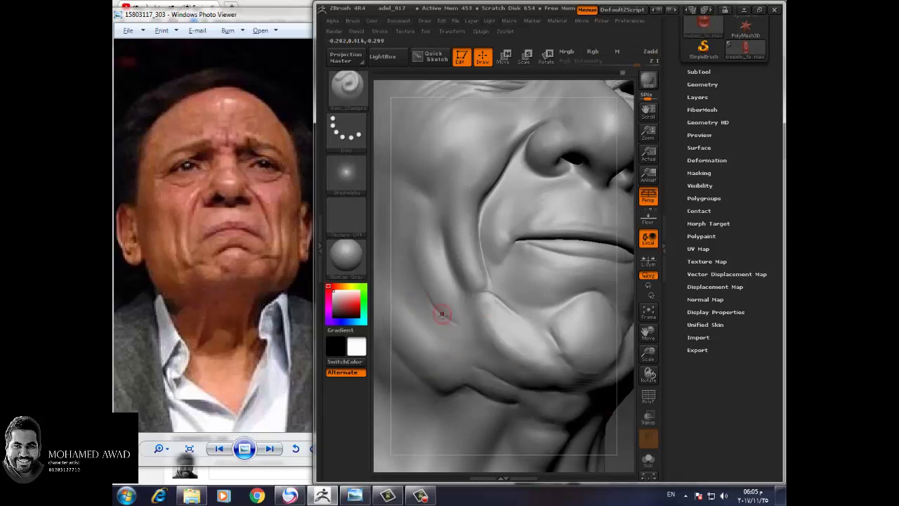
key("b")
key("c")
key("b")
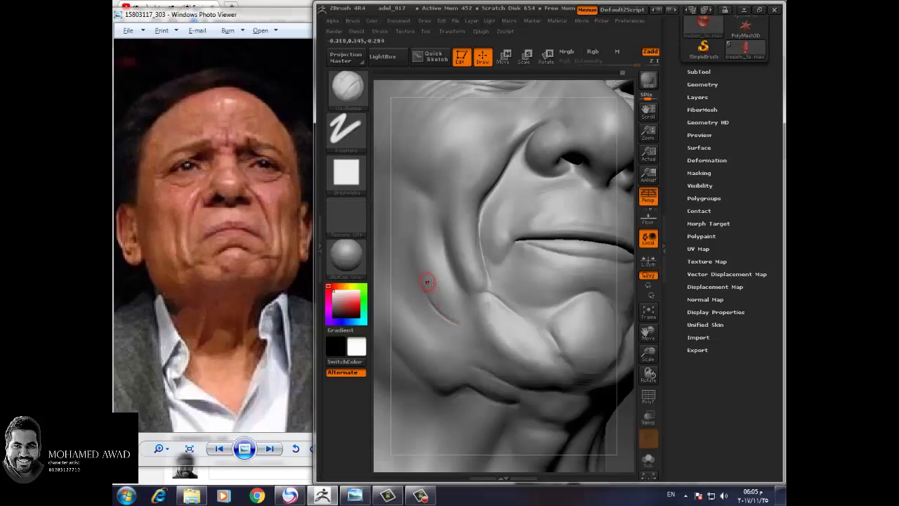
left_click_drag(425, 267, 459, 317)
key("b")
key("s")
key("t")
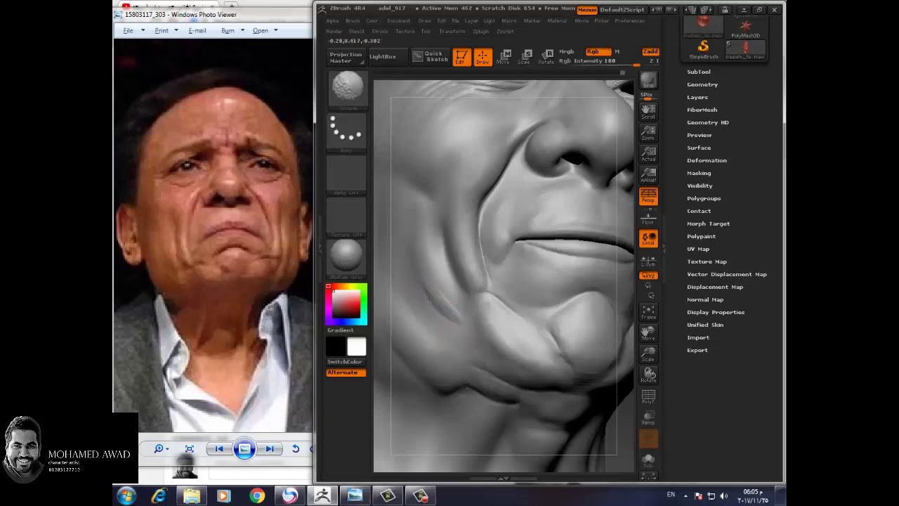
key("shift")
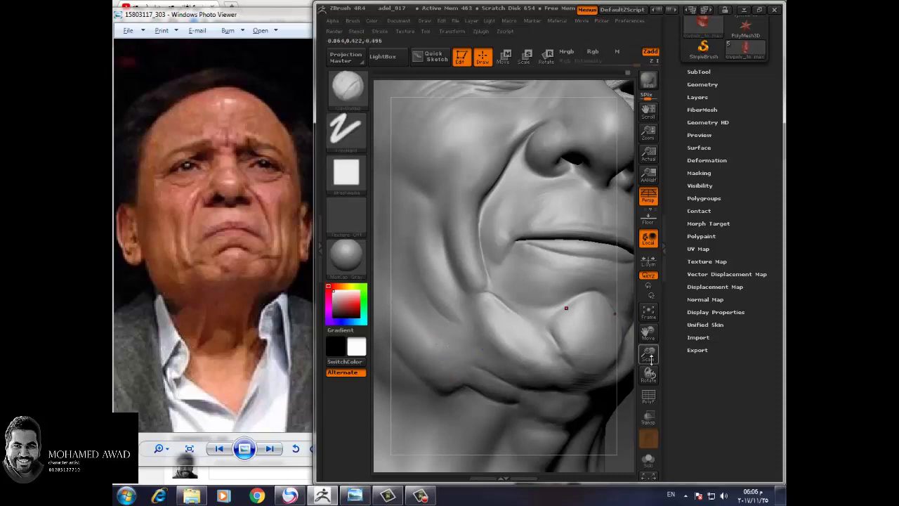
key("f")
mouse_move(605, 384)
left_mouse_down("shift")
mouse_move(597, 371)
mouse_move(633, 371)
mouse_move(621, 375)
mouse_move(633, 380)
left_mouse_up("shift")
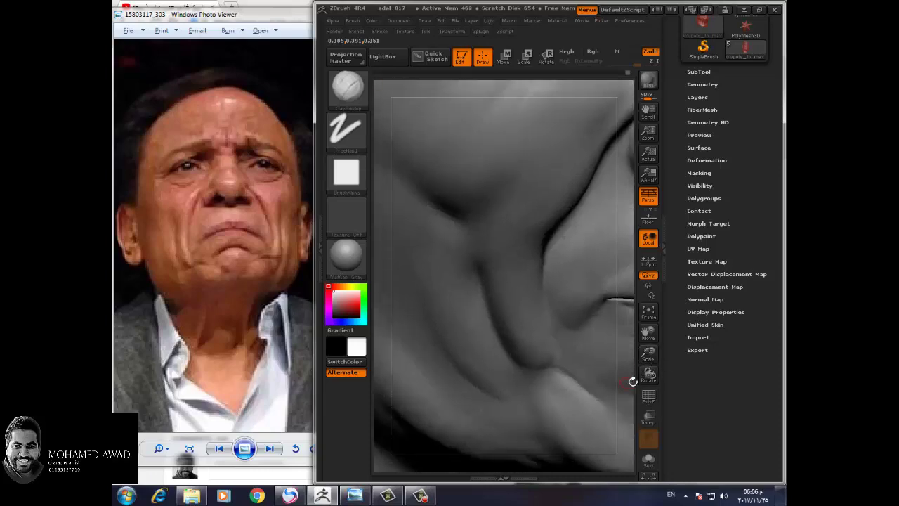
Step: Carve three short parallel Dam_Standard wrinkles under the eye, then zoom out to the whole head
left_click_drag(641, 335, 513, 345)
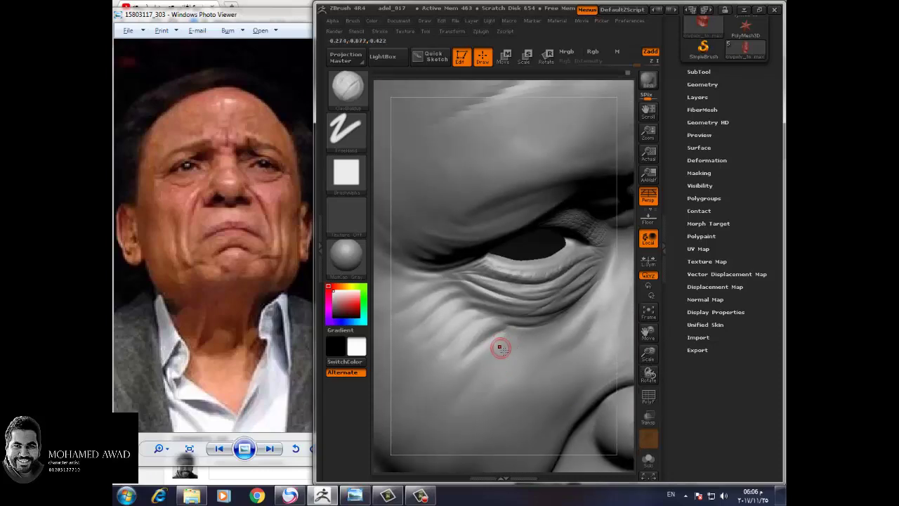
key("b")
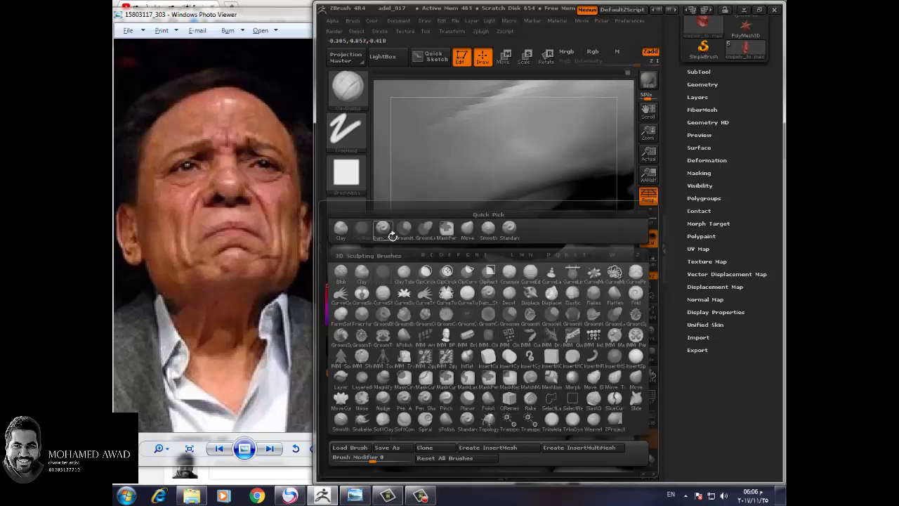
key("d")
key("s")
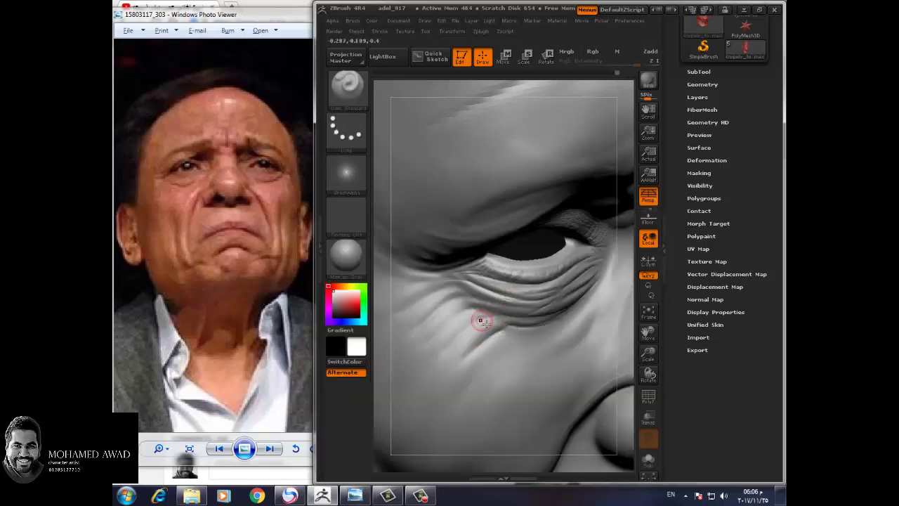
left_click_drag(482, 321, 450, 345)
left_click_drag(468, 311, 405, 345)
left_click_drag(439, 294, 420, 309)
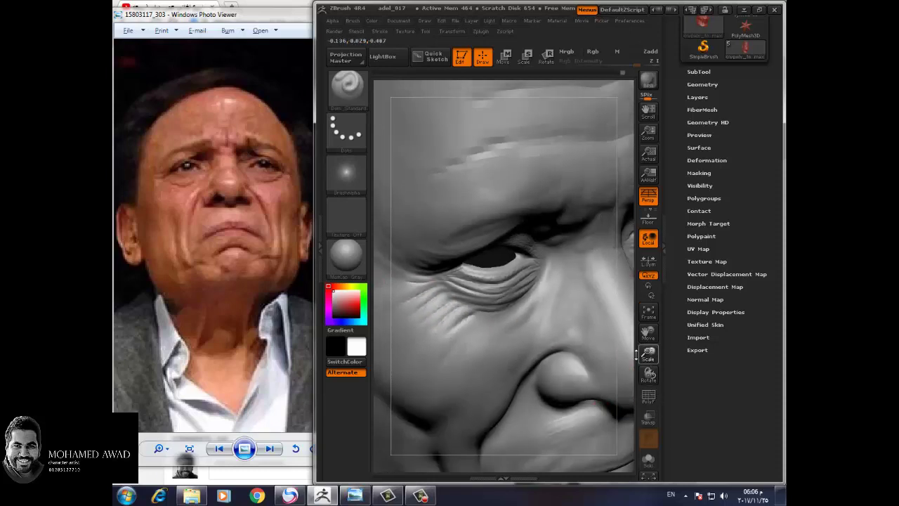
left_click_drag(651, 390, 630, 414)
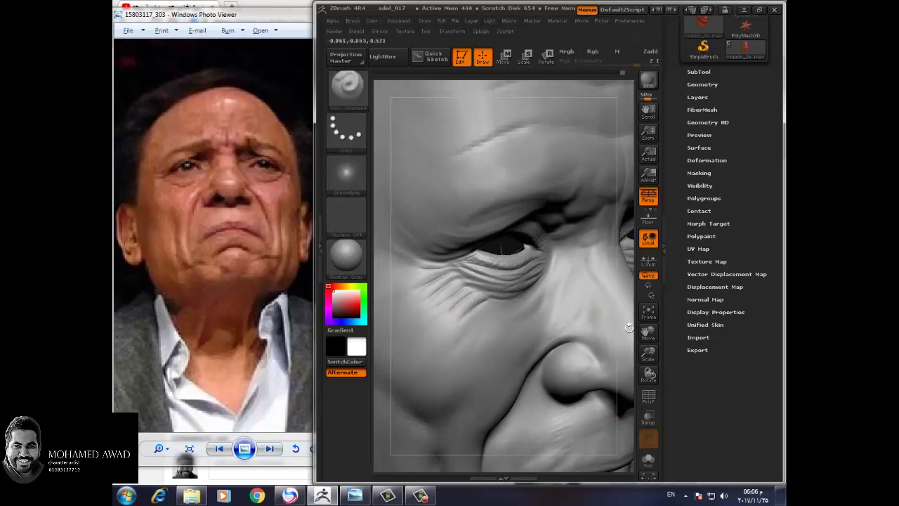
left_click_drag(648, 355, 510, 367)
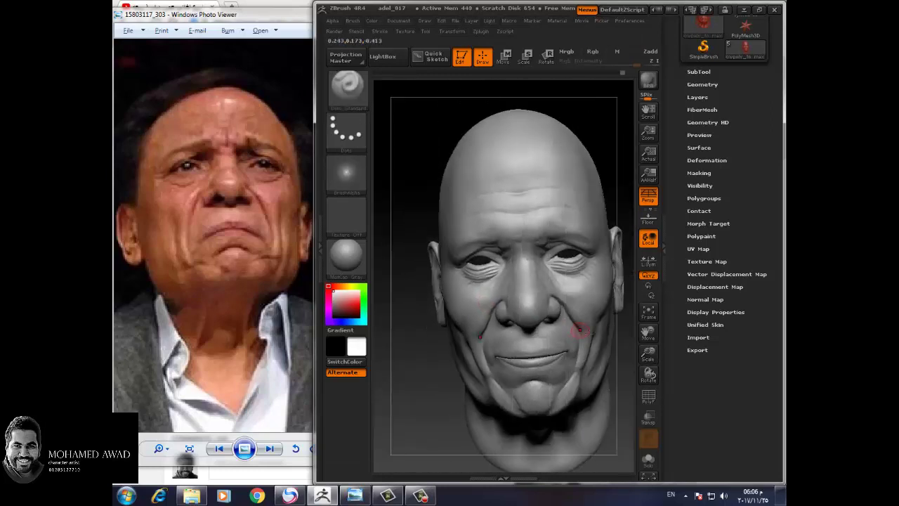
Step: Inspect the nose up close, switch to the Move brush (B, M, V), and turn to side profile
mouse_move(581, 330)
left_mouse_down()
mouse_move(573, 397)
mouse_move(609, 377)
mouse_move(574, 376)
left_mouse_up()
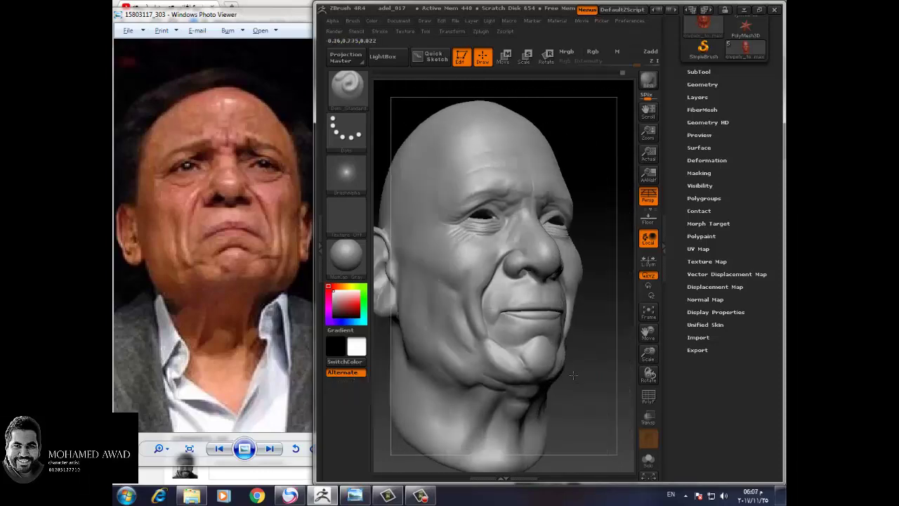
left_click_drag(649, 355, 514, 358)
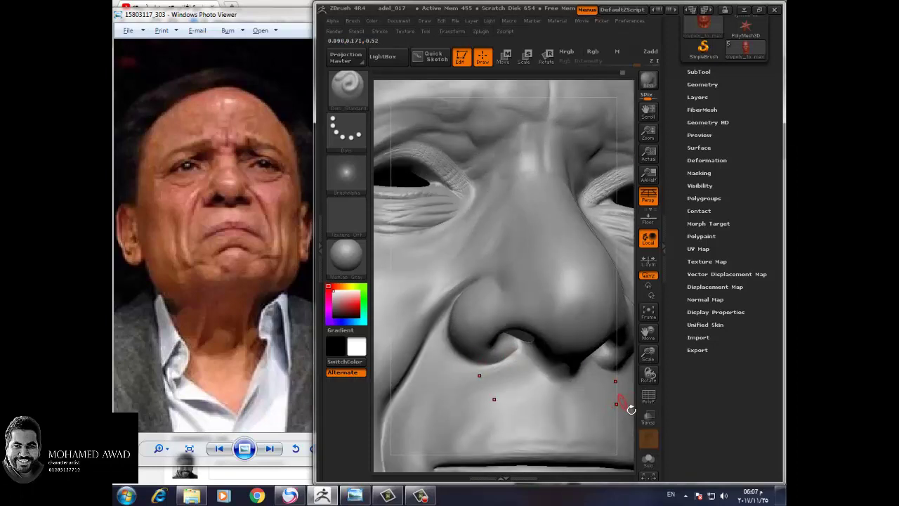
mouse_move(631, 409)
left_mouse_down()
mouse_move(639, 373)
mouse_move(602, 358)
left_mouse_up()
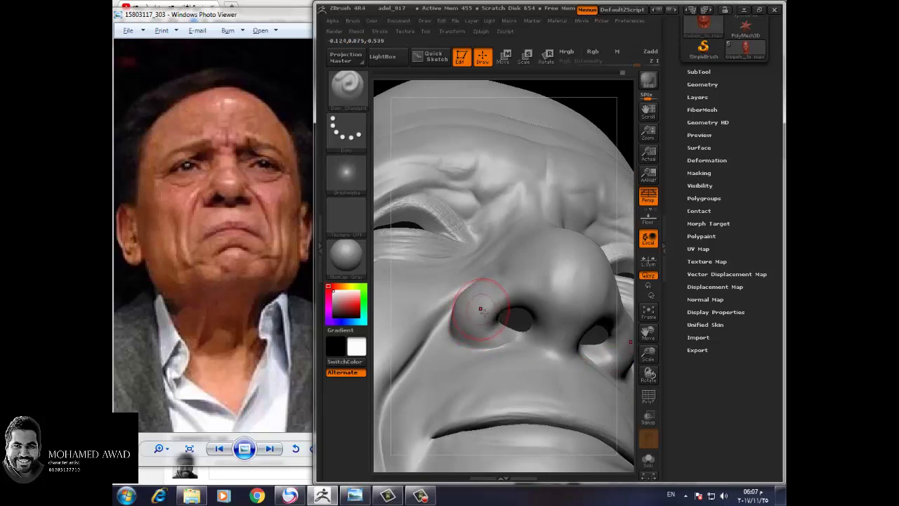
key("b")
key("m")
key("v")
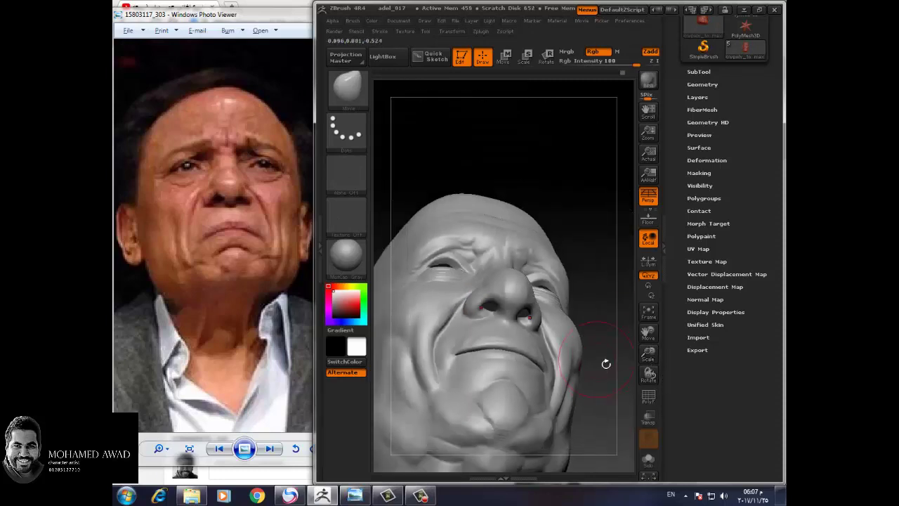
mouse_move(607, 363)
left_mouse_down()
mouse_move(566, 399)
mouse_move(604, 393)
mouse_move(605, 409)
mouse_move(477, 397)
mouse_move(421, 414)
mouse_move(564, 374)
mouse_move(445, 351)
left_mouse_up()
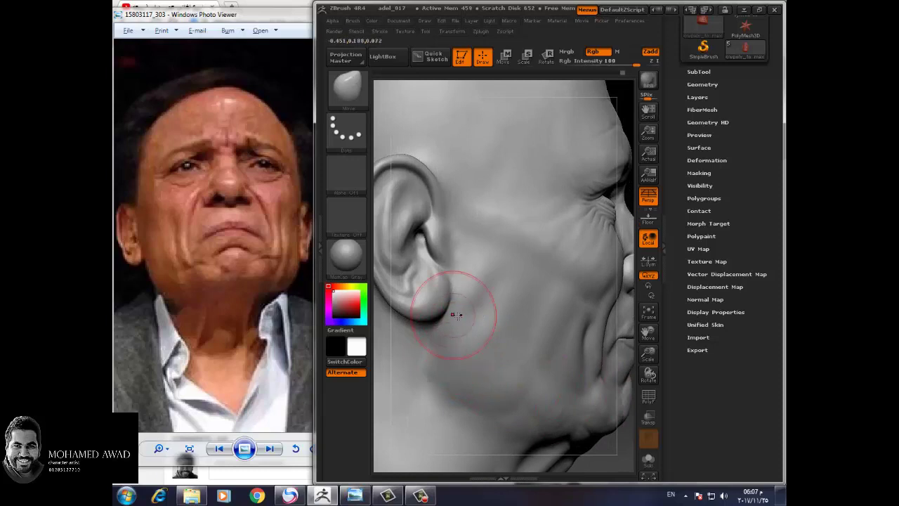
Step: Collapse the right tray to widen the canvas and bring up the blue-scarf reference photo
left_click_drag(634, 429, 667, 421)
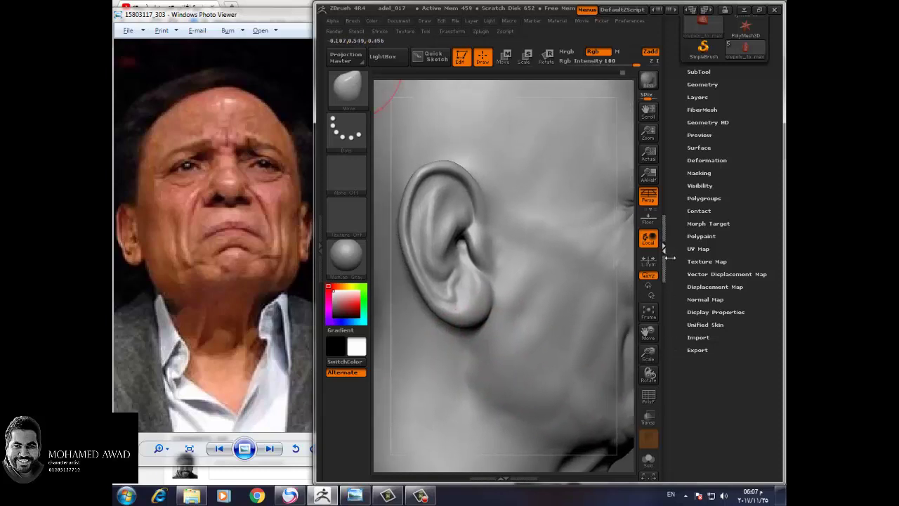
left_click(669, 269)
left_click_drag(717, 443, 512, 378)
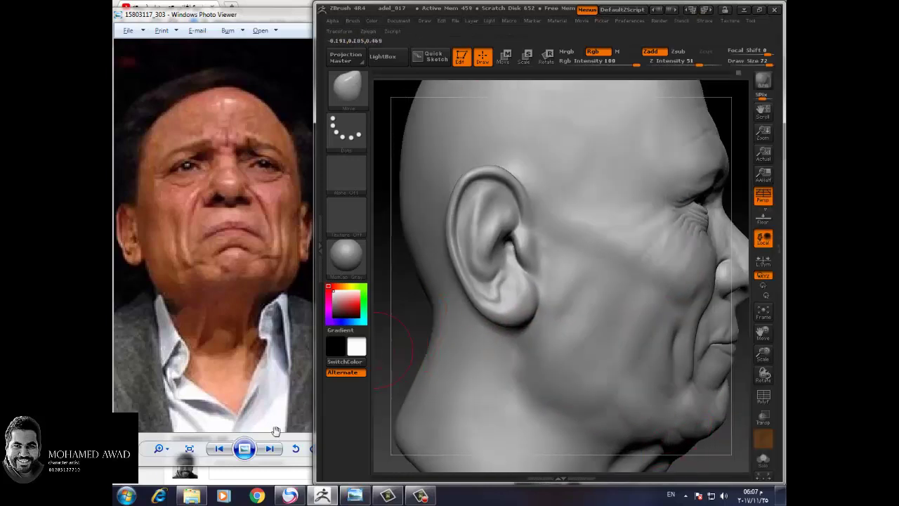
left_click(269, 448)
left_click(270, 448)
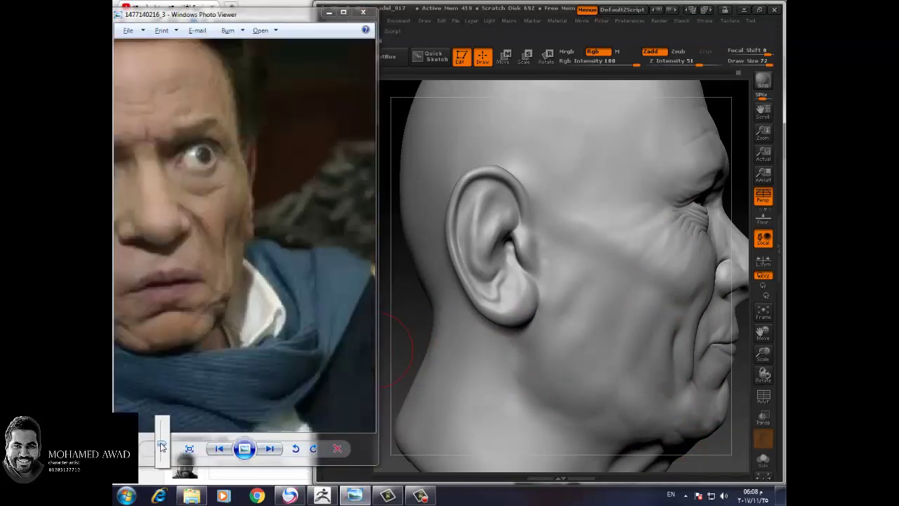
Step: Zoom the scarf photo onto the man's face and turn the sculpt toward the cheek and nose
left_click(159, 448)
left_click_drag(234, 380, 297, 382)
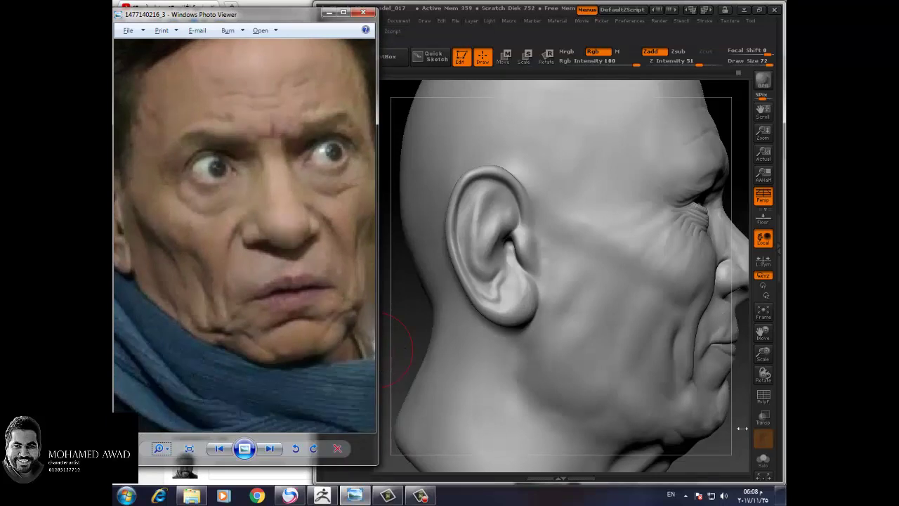
mouse_move(742, 428)
left_mouse_down()
mouse_move(693, 411)
mouse_move(741, 382)
mouse_move(632, 320)
left_mouse_up()
left_click_drag(764, 355, 552, 351)
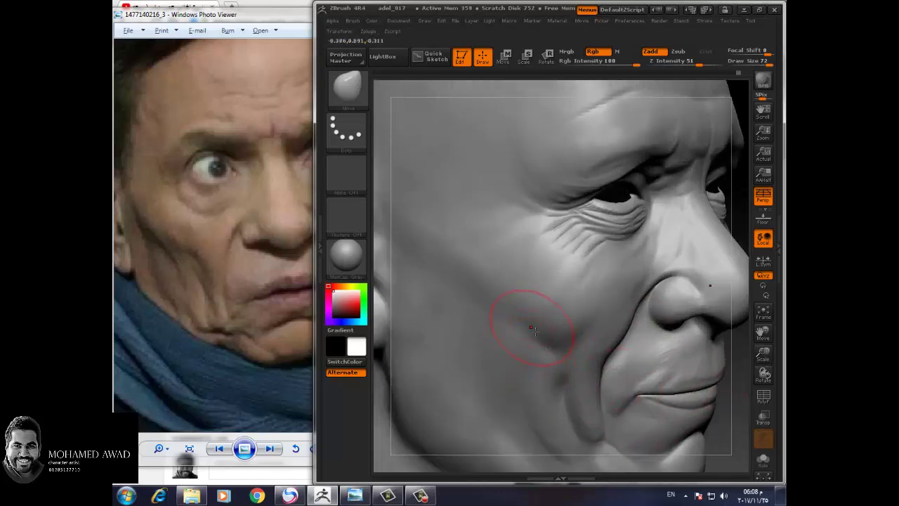
Step: With a smaller Dam_Standard brush, carve crow's-feet beside the eye and Shift-smooth them
key("bracketleft")
key("bracketleft")
key("b")
key("d")
key("s")
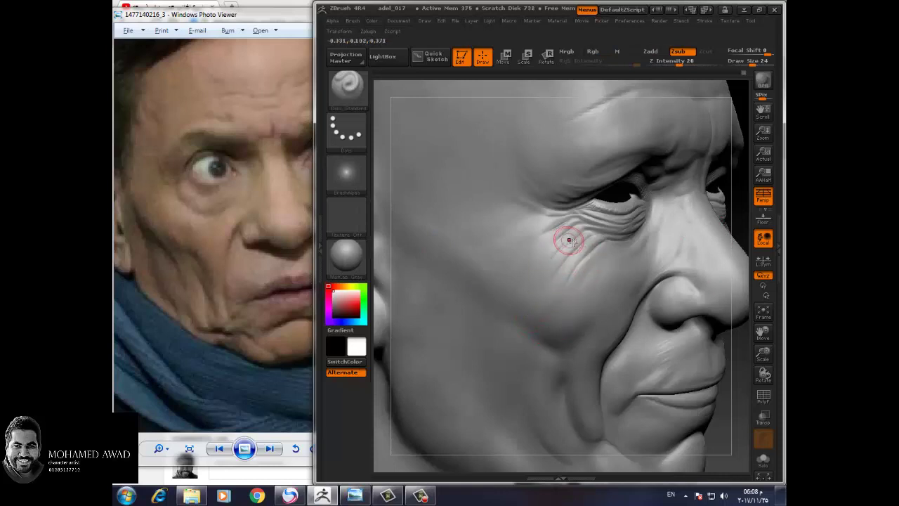
left_click_drag(572, 237, 571, 255)
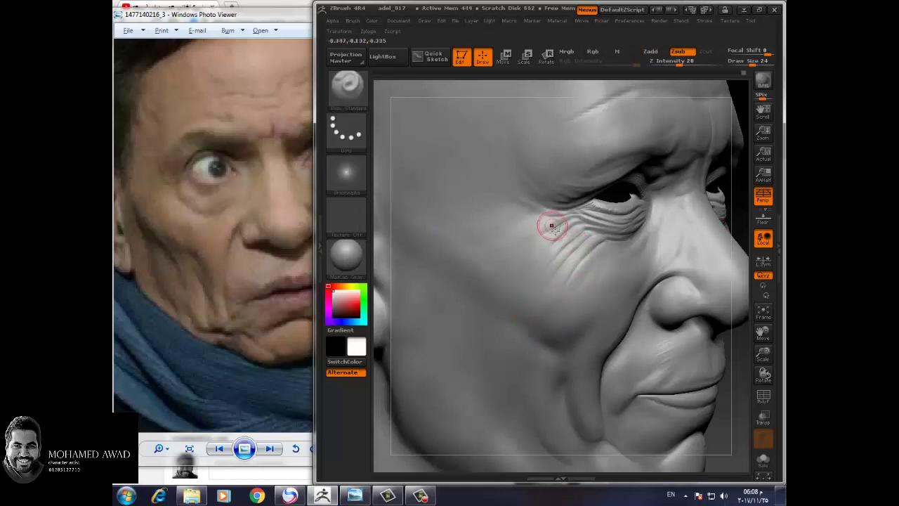
left_click_drag(553, 345, 555, 341)
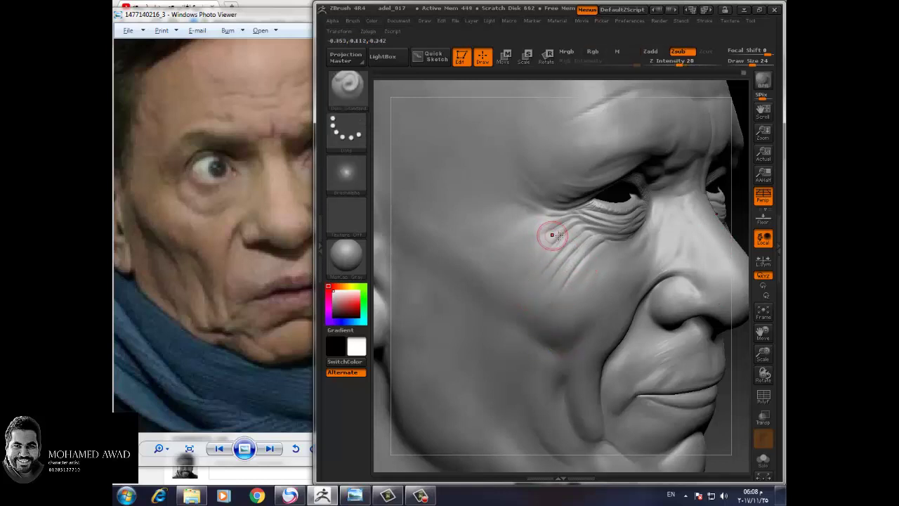
key("shift")
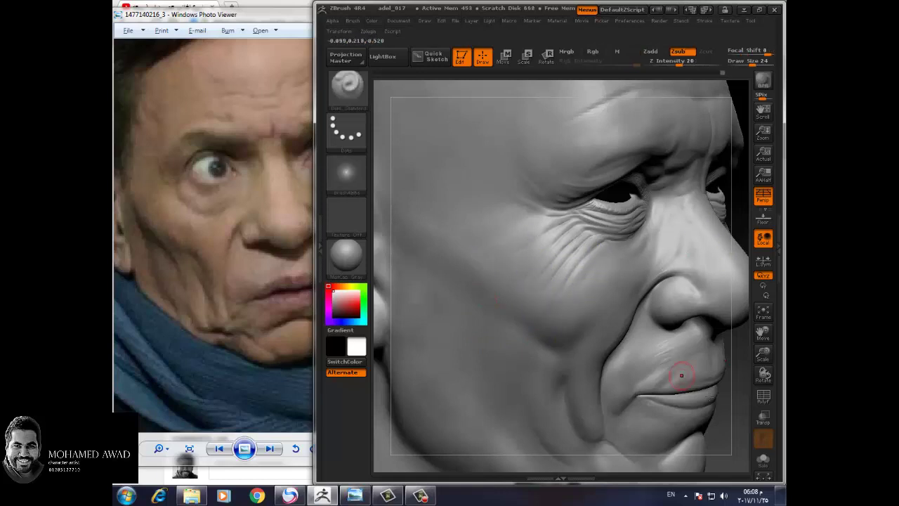
left_click_drag(764, 355, 769, 316)
Step: Browse the reference photos to the smiling older man, zoom into his face, and turn the sculpt sideways
left_click(769, 317)
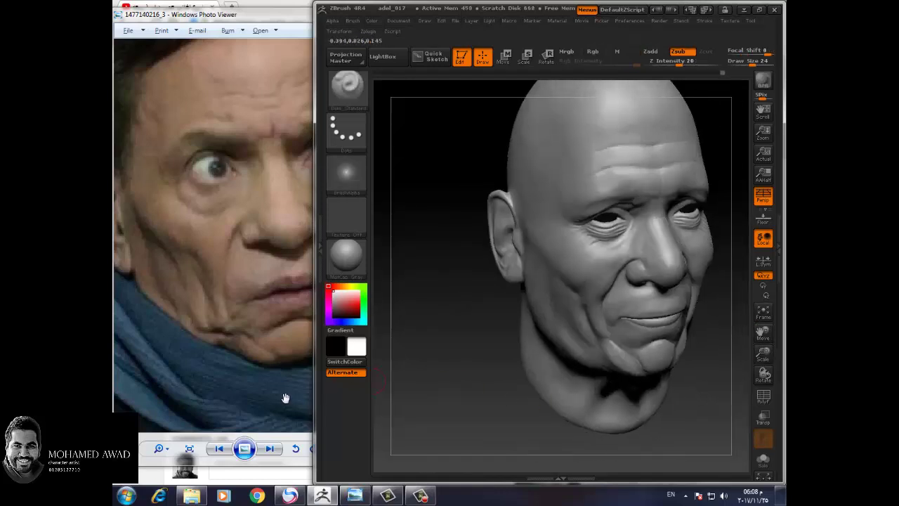
left_click(220, 449)
left_click(223, 451)
left_click(271, 449)
left_click(271, 449)
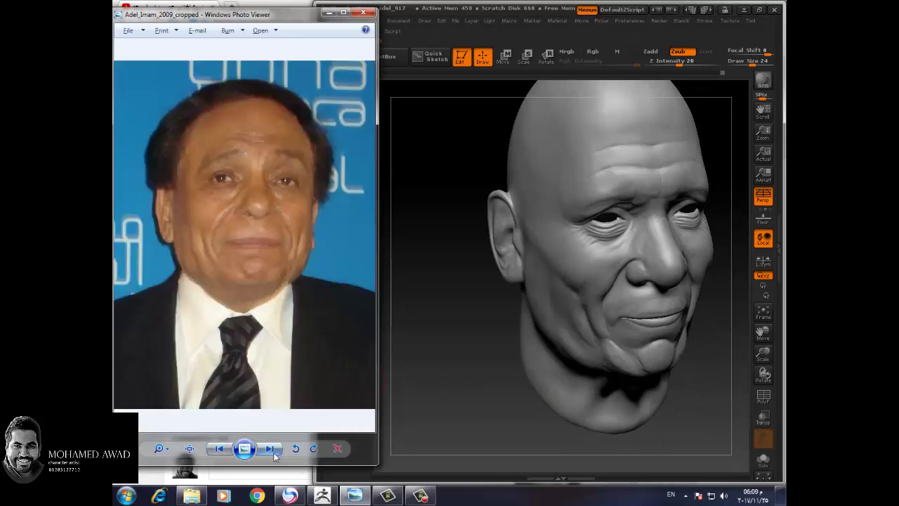
left_click(271, 450)
left_click(272, 450)
left_click(220, 449)
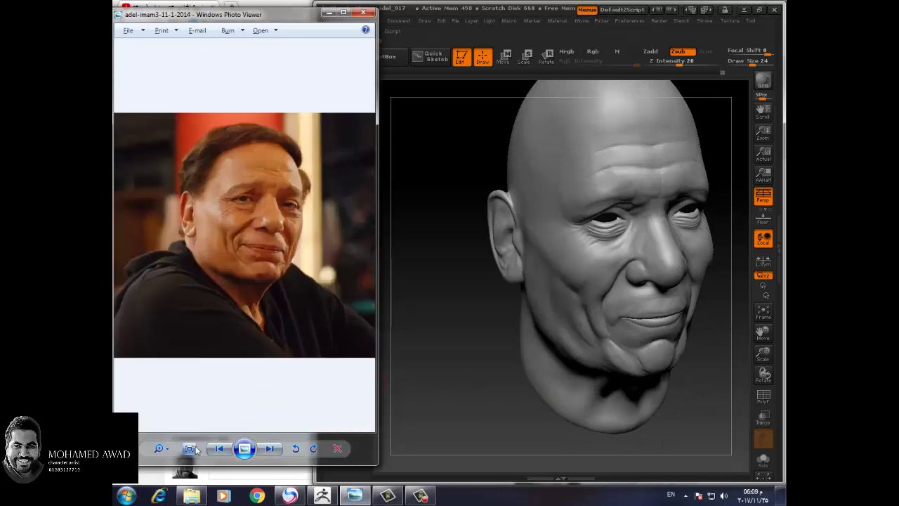
scroll(167, 451, "up", 2)
scroll(168, 450, "up", 2)
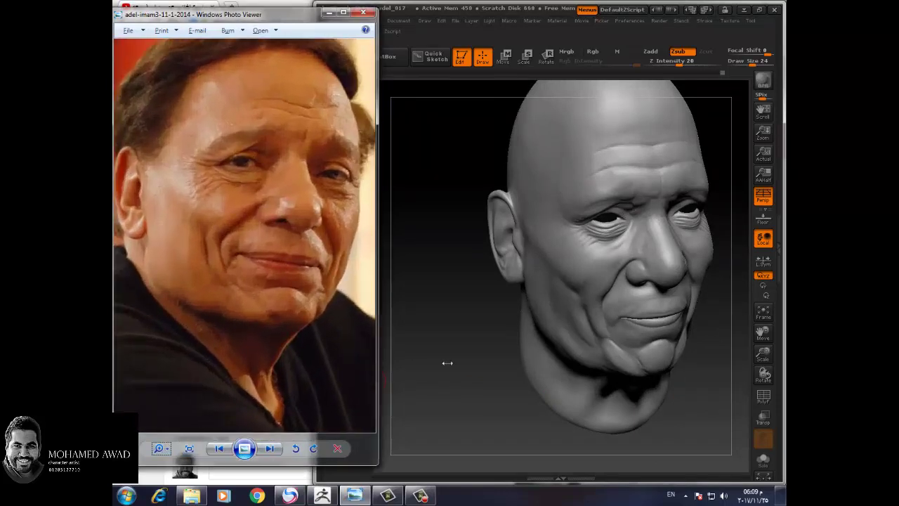
left_click(490, 386)
mouse_move(490, 387)
left_mouse_down()
mouse_move(687, 374)
mouse_move(659, 385)
left_mouse_up()
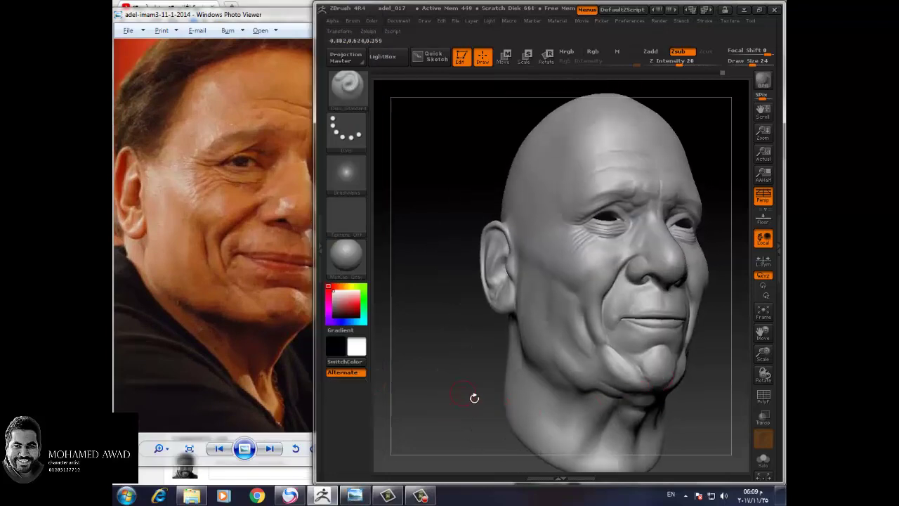
Step: Match the photo's angle, select ClayBuildup (B-C-B), and build up and smooth the cheek fold beside the smile line
mouse_move(474, 398)
left_mouse_down()
mouse_move(701, 393)
mouse_move(691, 398)
left_mouse_up()
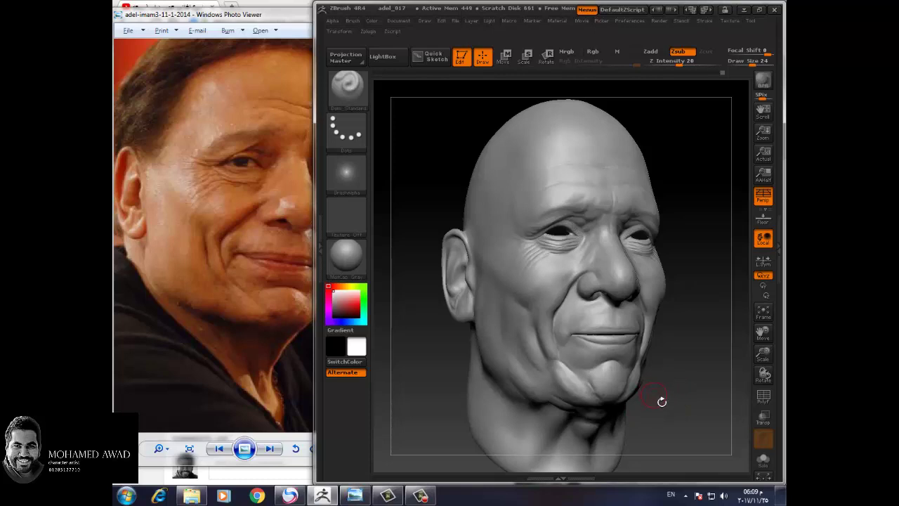
left_click_drag(763, 354, 643, 415)
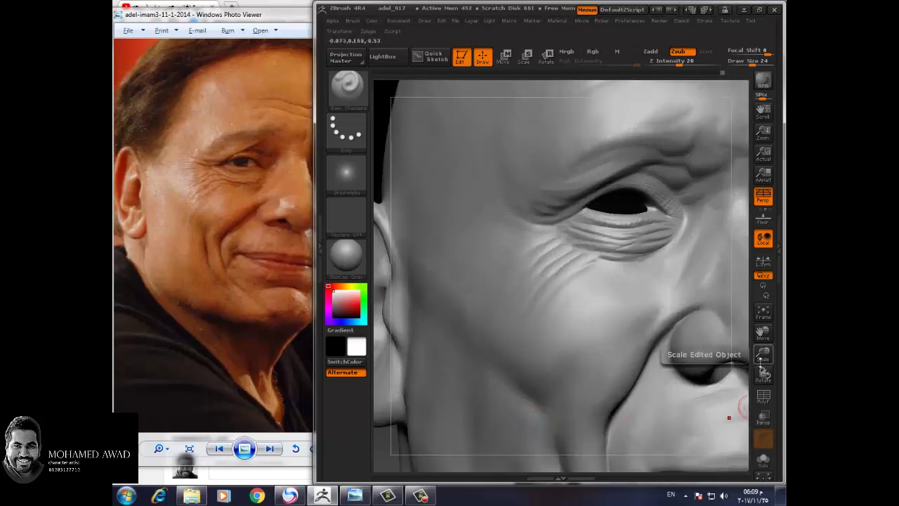
left_click_drag(763, 354, 585, 366)
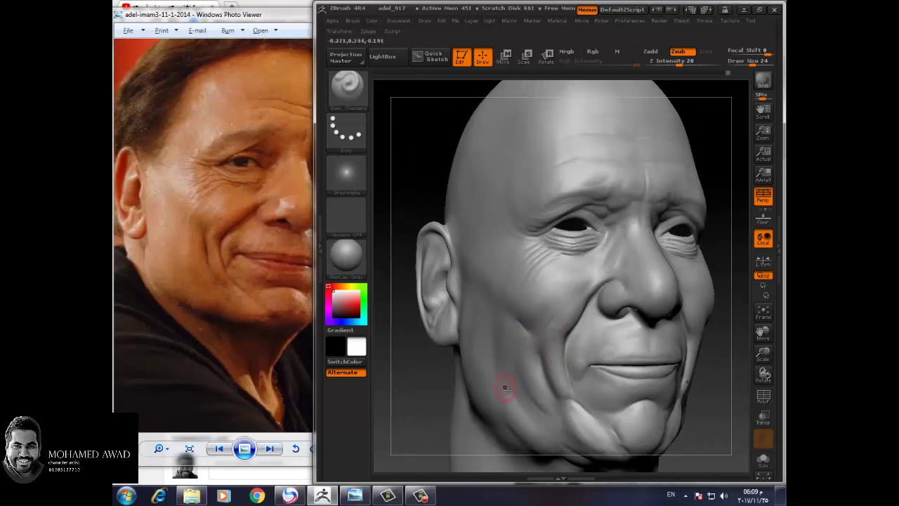
key("b")
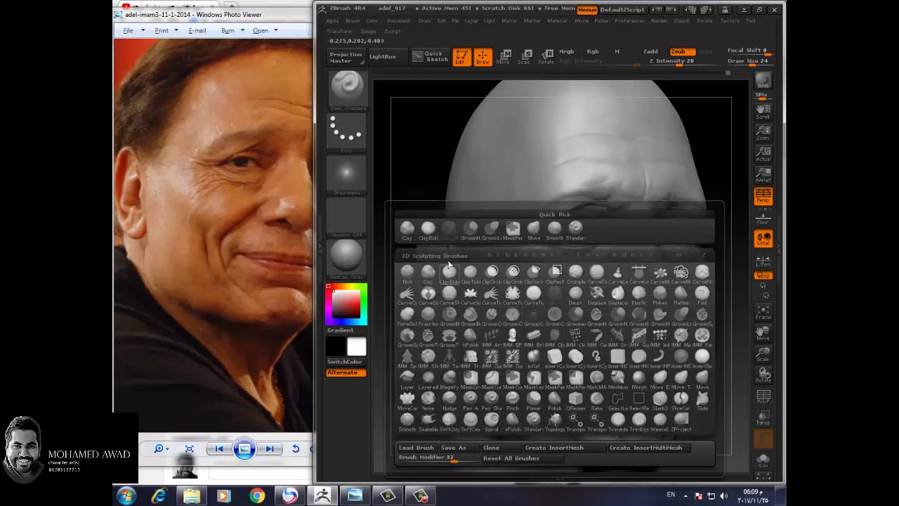
key("c")
key("b")
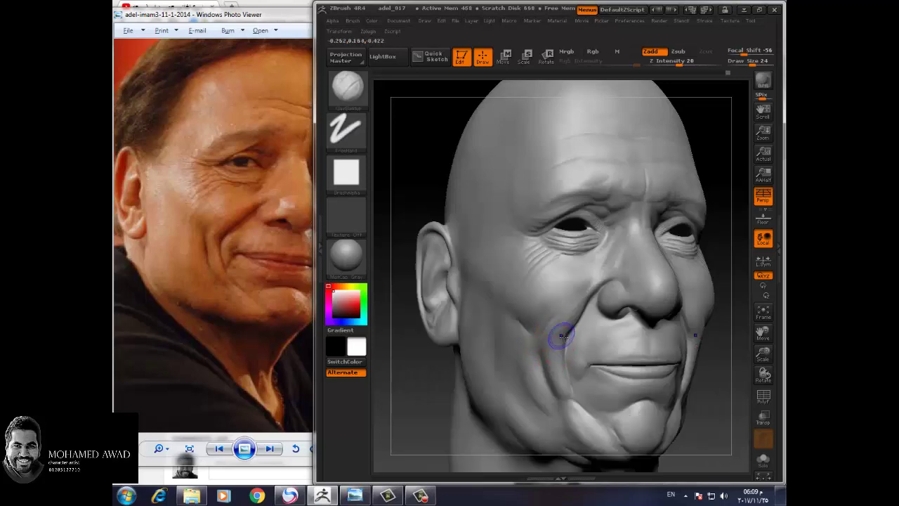
left_click_drag(727, 382, 567, 336)
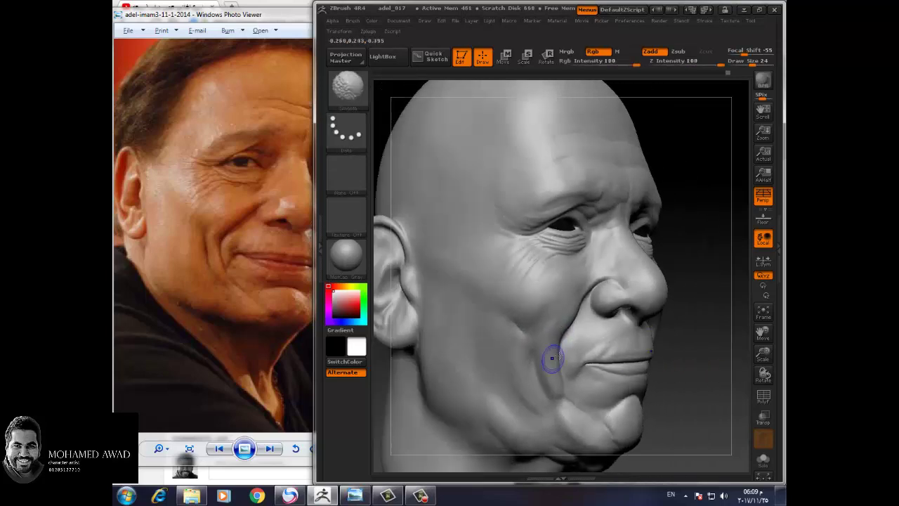
mouse_move(674, 393)
left_mouse_down()
mouse_move(716, 383)
mouse_move(708, 366)
mouse_move(673, 375)
left_mouse_up()
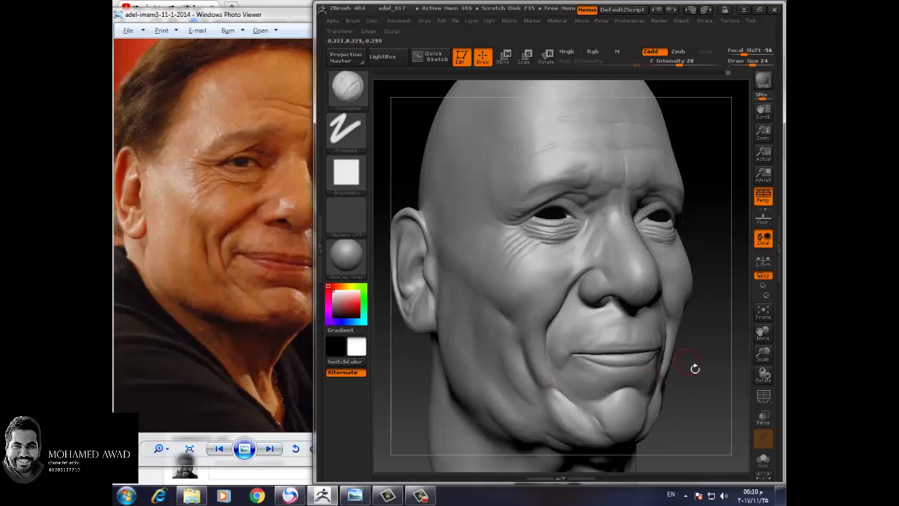
left_click_drag(695, 369, 625, 360)
mouse_move(456, 388)
left_mouse_down()
mouse_move(727, 397)
mouse_move(696, 404)
mouse_move(699, 416)
mouse_move(682, 401)
left_mouse_up()
Step: Save the project under its existing name, replacing the old file
left_click(458, 22)
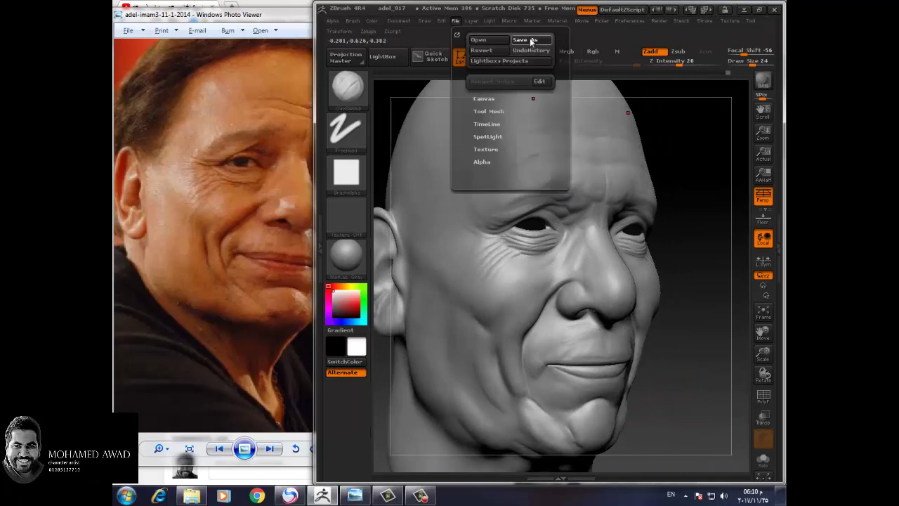
left_click(531, 41)
key("Return")
left_click(482, 251)
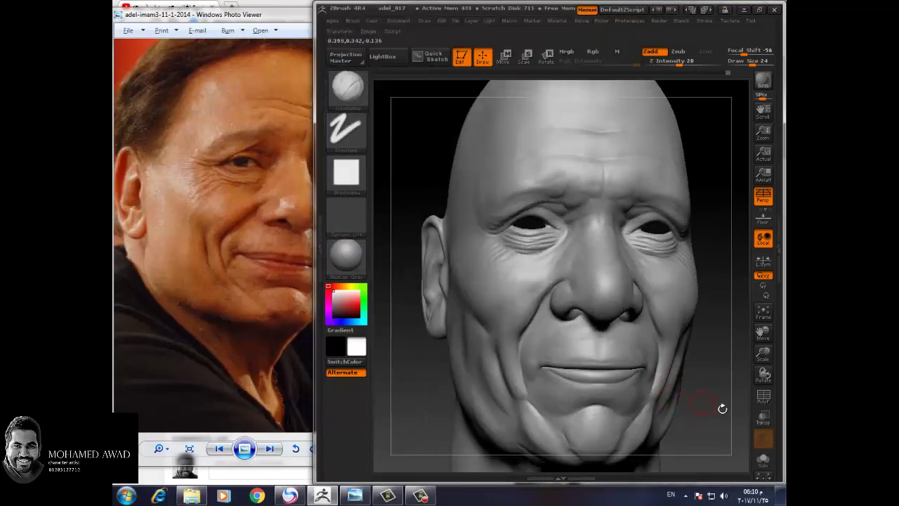
Step: Zoom in on the eye, nose and mouth and switch to the Flatten brush for the lips
left_click_drag(713, 416, 700, 421)
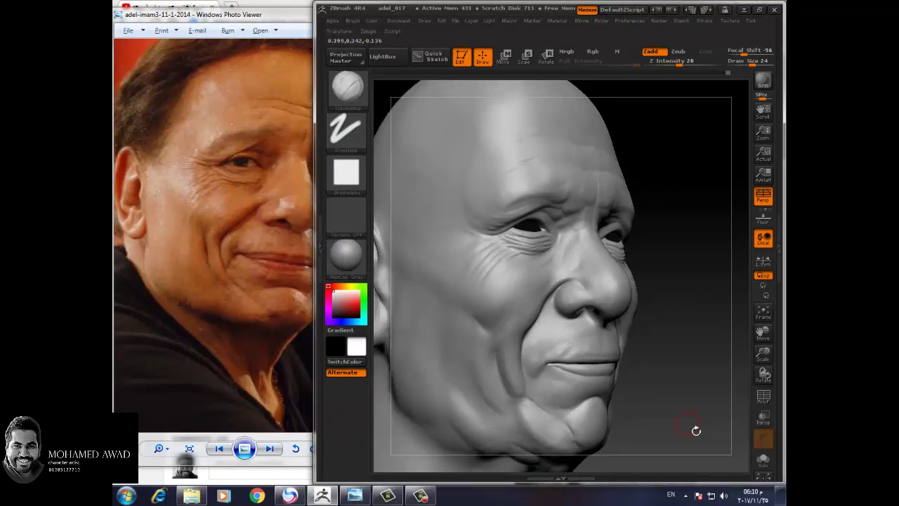
mouse_move(763, 355)
left_mouse_down()
mouse_move(727, 418)
mouse_move(624, 362)
mouse_move(572, 312)
mouse_move(598, 336)
left_mouse_up()
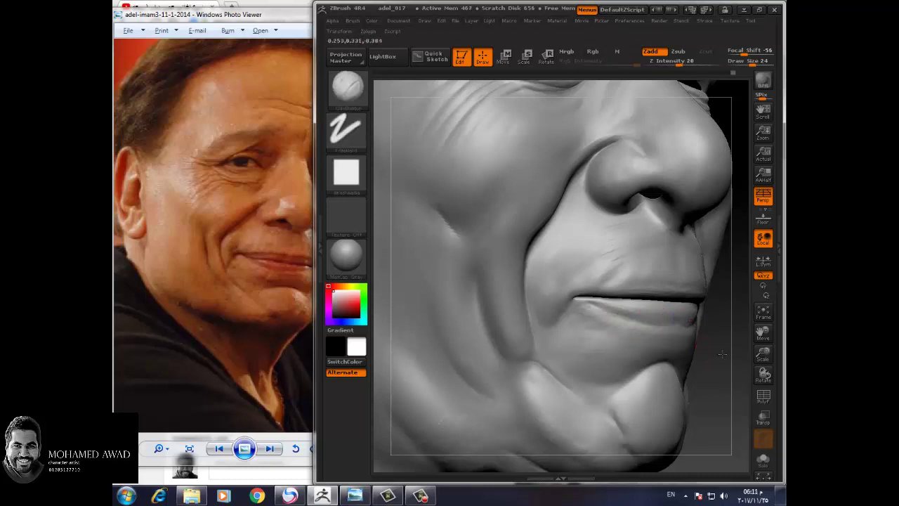
left_click_drag(682, 315, 678, 292)
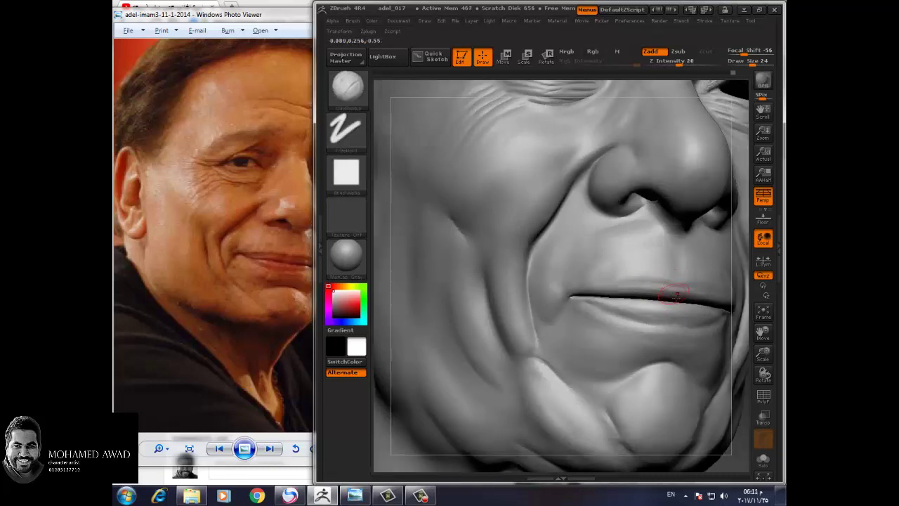
left_click_drag(678, 303, 679, 293)
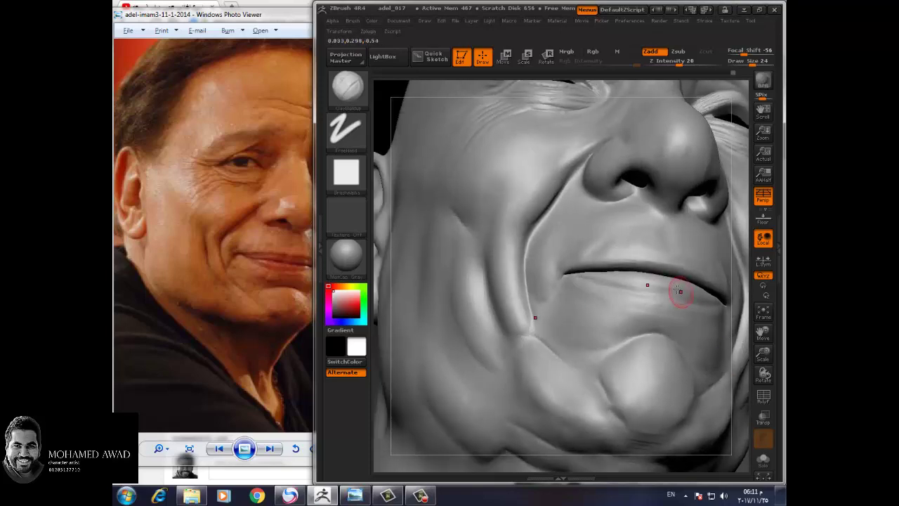
key("b")
left_click(739, 299)
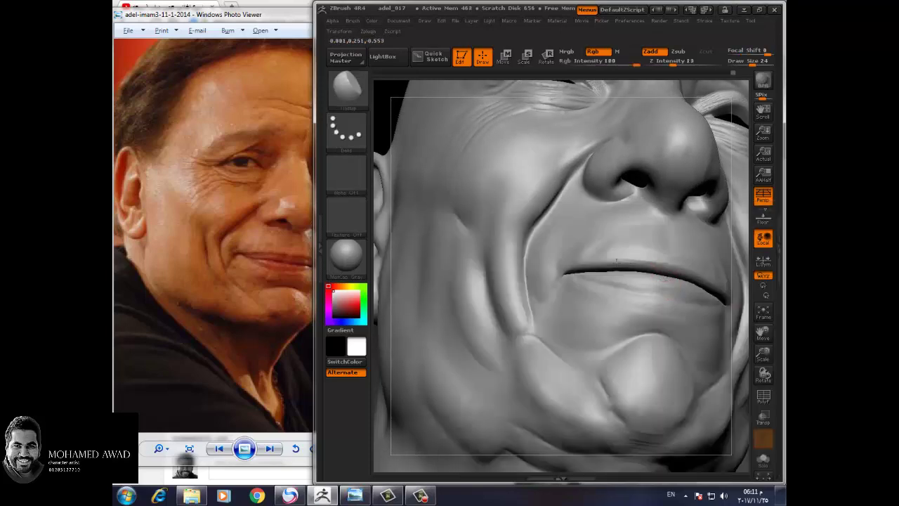
Step: Frame the mouth and chin side-on and pick a subtractive Zsub brush for the mouth-corner crease
left_click_drag(752, 377, 752, 415)
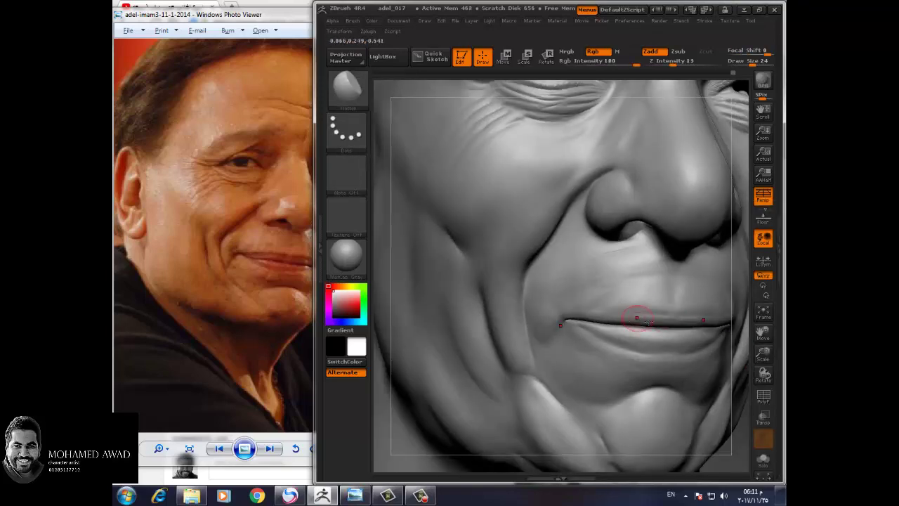
left_click_drag(751, 420, 717, 426)
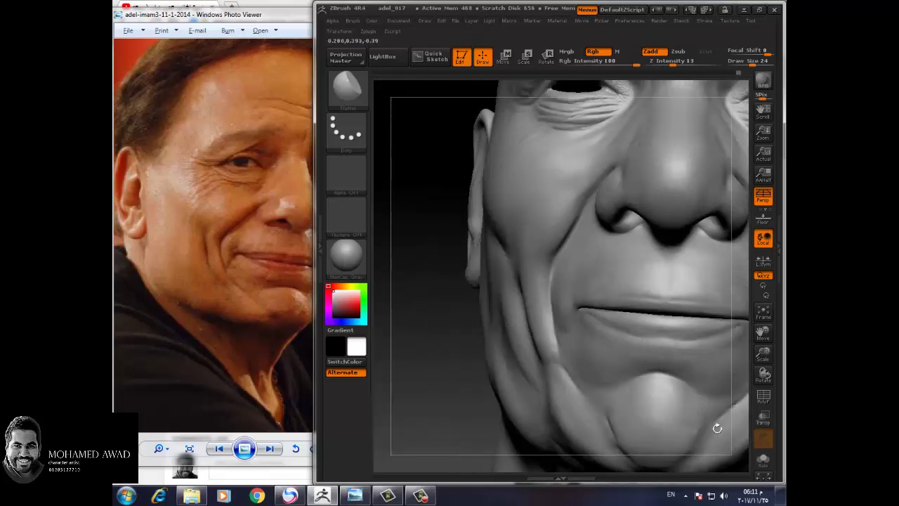
left_click_drag(445, 394, 681, 416)
left_click_drag(751, 466, 669, 406)
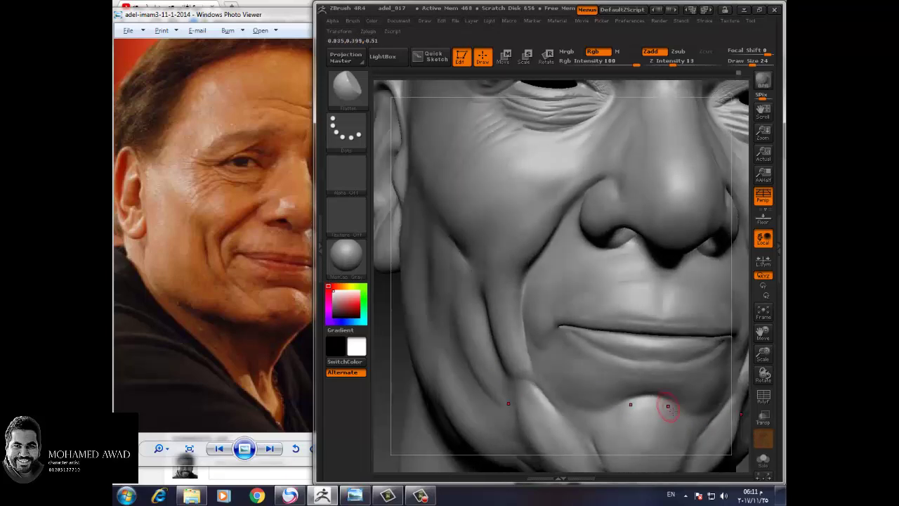
left_click_drag(398, 387, 598, 364)
key("b")
left_click(574, 318)
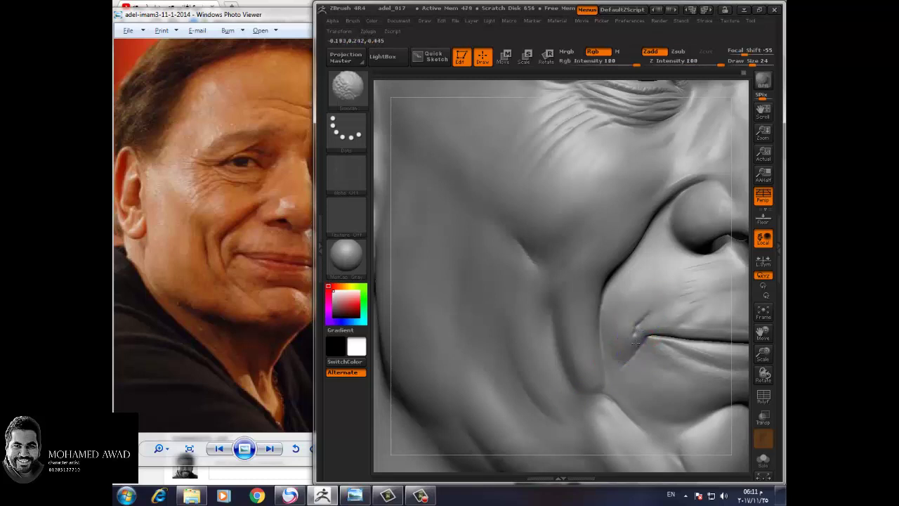
Step: Build up the nasolabial fold with ClayBuildup and smooth the skin above the mouth corner
key("b")
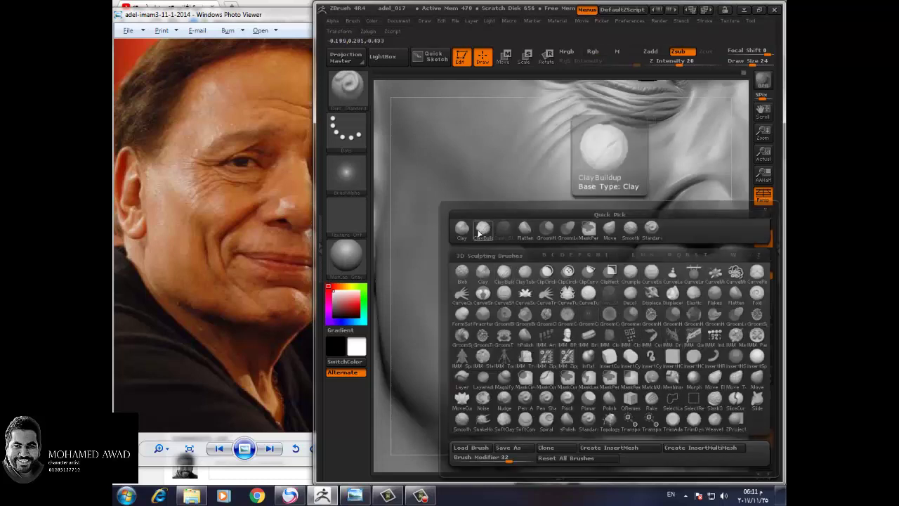
left_click(483, 227)
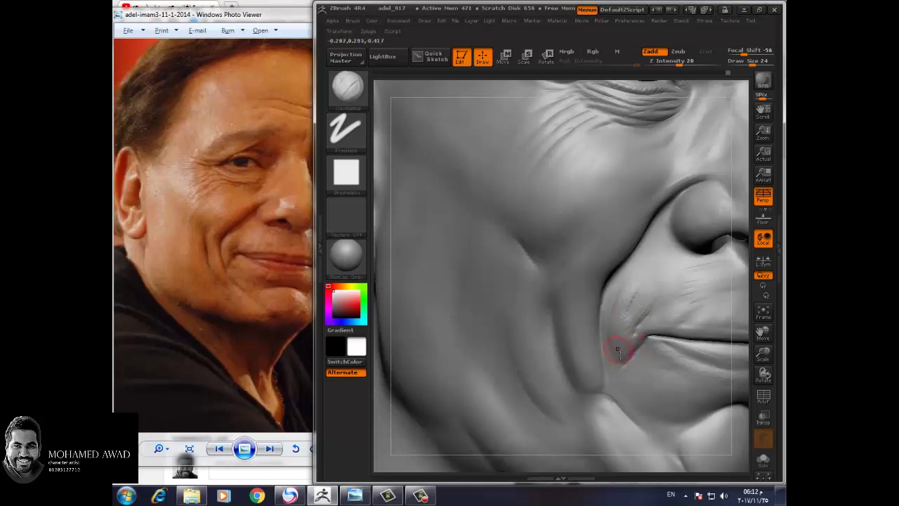
left_click_drag(618, 349, 638, 311)
key("shift")
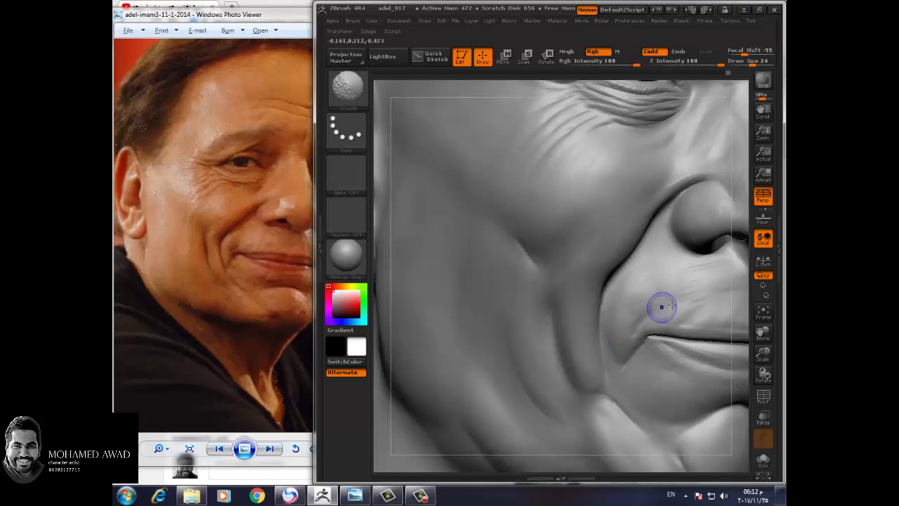
left_click_drag(663, 305, 662, 341, "shift")
Step: Reframe the head, smooth the lower cheek beside the chin, and close in on the mouth corner
left_click_drag(763, 356, 763, 330)
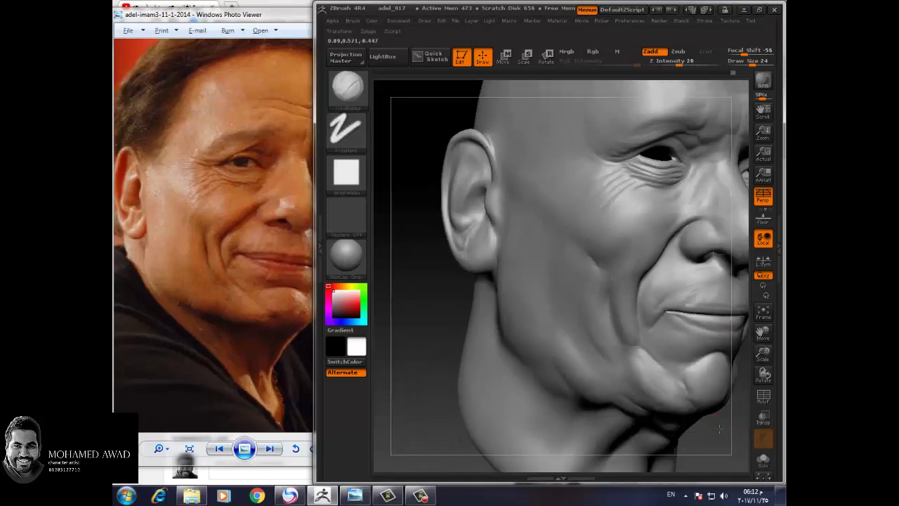
mouse_move(541, 375)
left_mouse_down("alt")
mouse_move(555, 397)
mouse_move(747, 436)
left_mouse_up("alt")
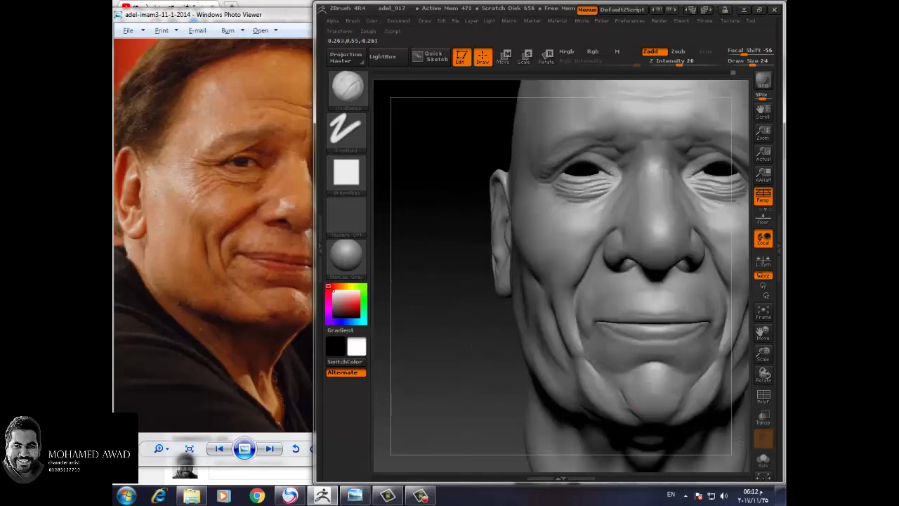
mouse_move(489, 415)
left_mouse_down("shift")
mouse_move(721, 417)
mouse_move(688, 415)
left_mouse_up("shift")
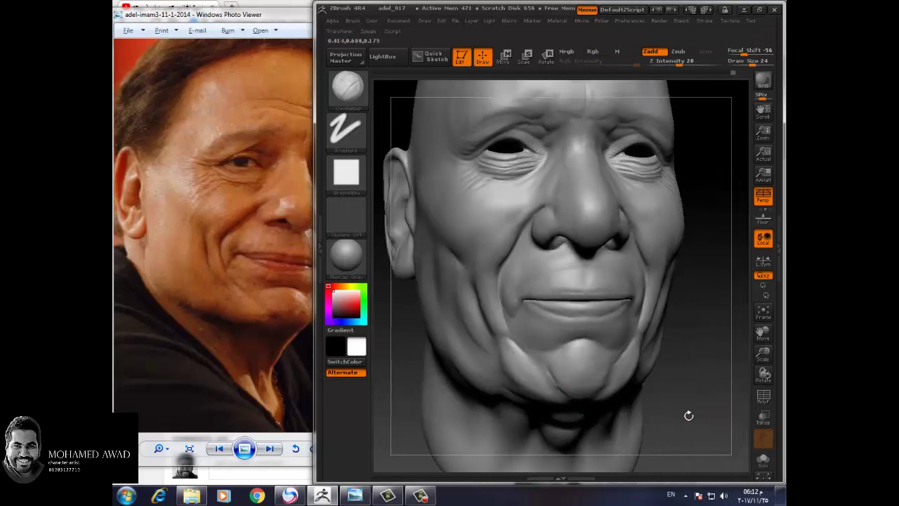
key("shift")
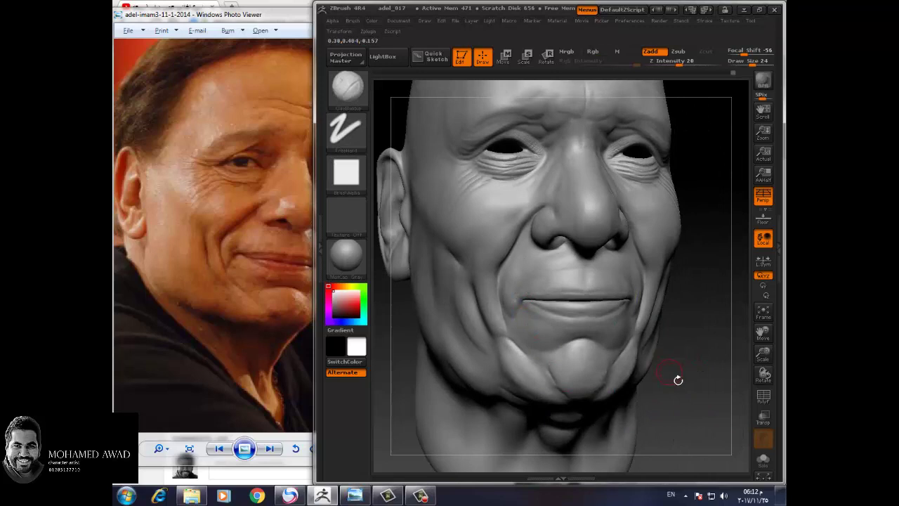
left_click_drag(680, 378, 713, 397)
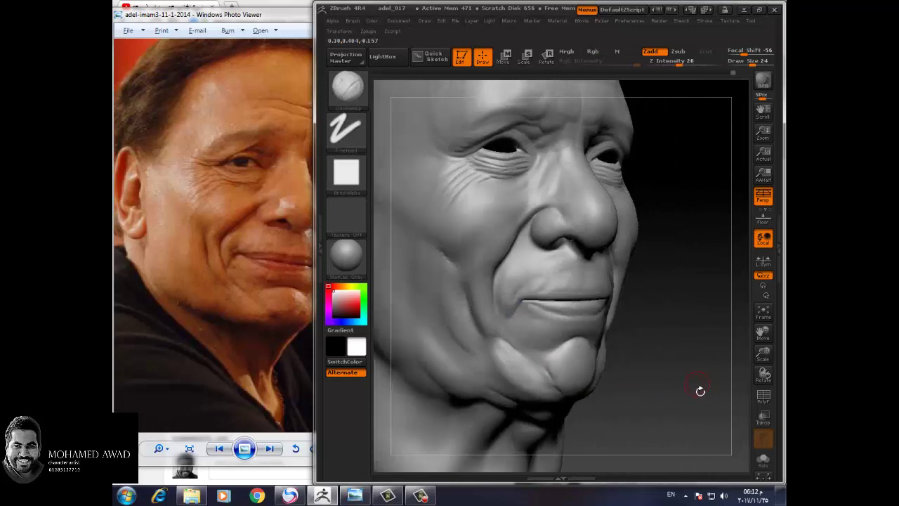
left_click_drag(687, 382, 678, 351, "alt")
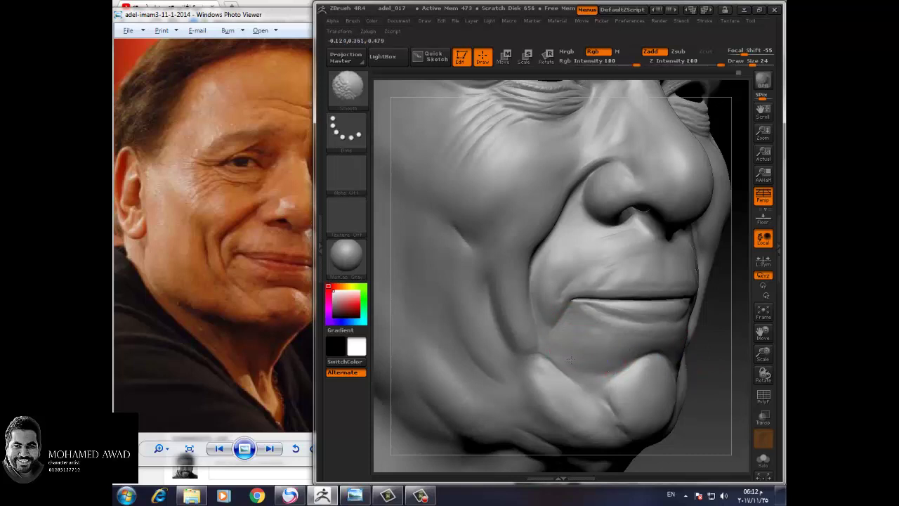
left_click_drag(638, 323, 573, 344, "shift")
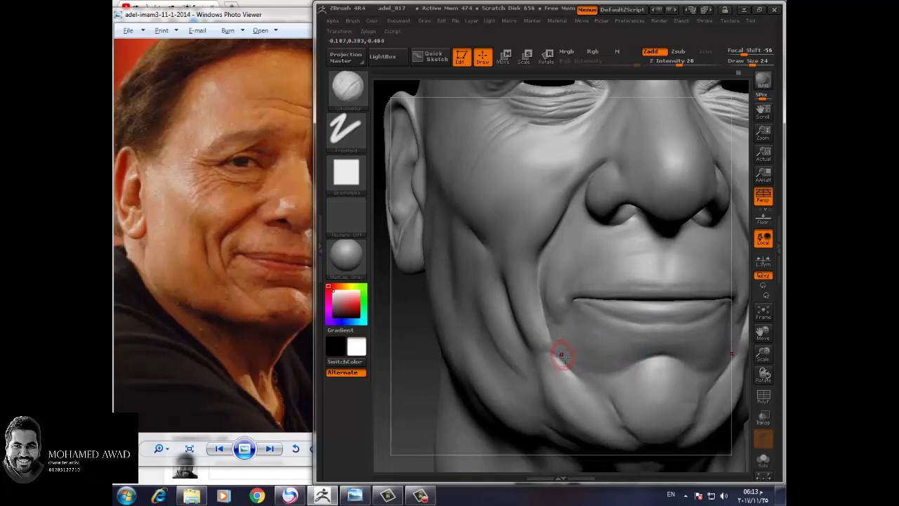
key("b")
key("Escape")
key("shift")
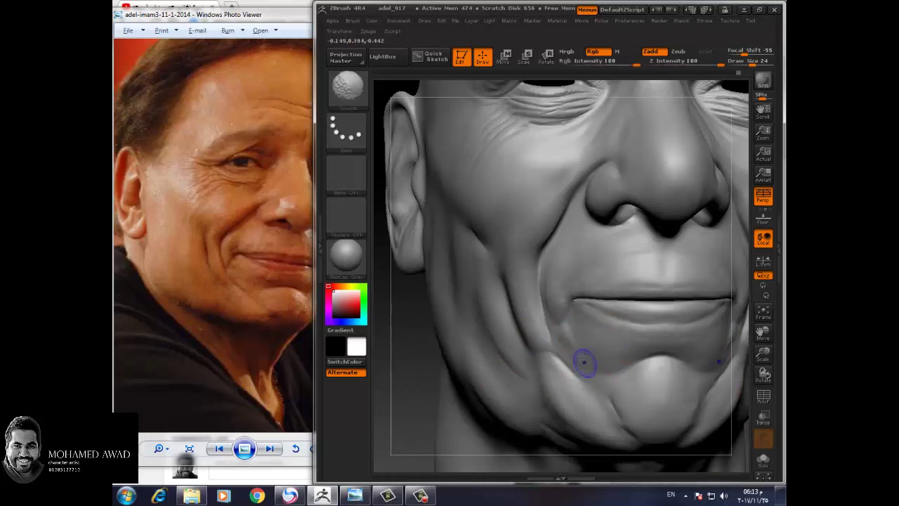
left_click_drag(584, 362, 564, 335, "shift")
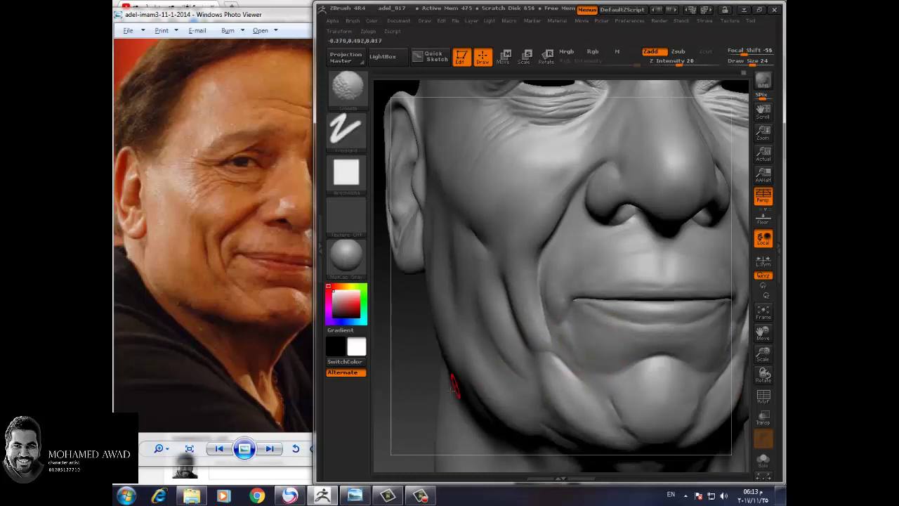
mouse_move(456, 386)
left_mouse_down()
mouse_move(568, 373)
mouse_move(712, 375)
left_mouse_up()
key("shift")
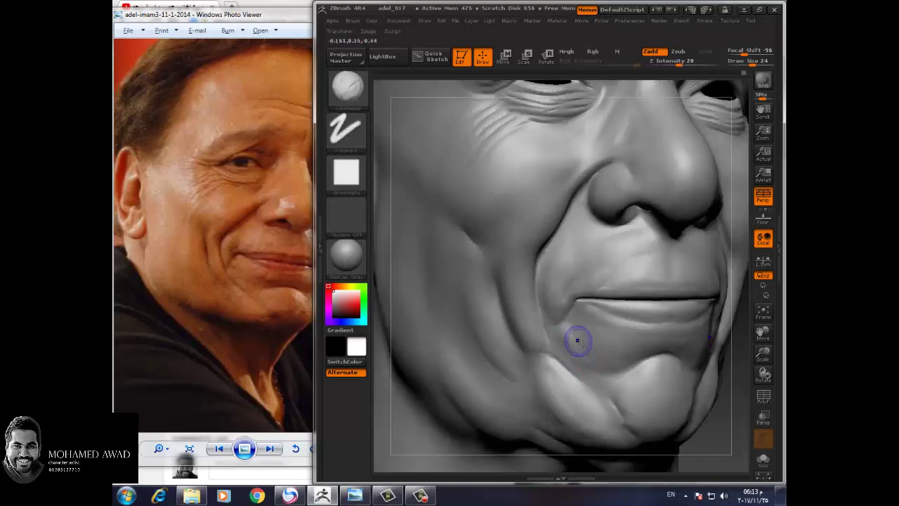
mouse_move(763, 354)
left_mouse_down()
mouse_move(752, 362)
mouse_move(755, 355)
left_mouse_up()
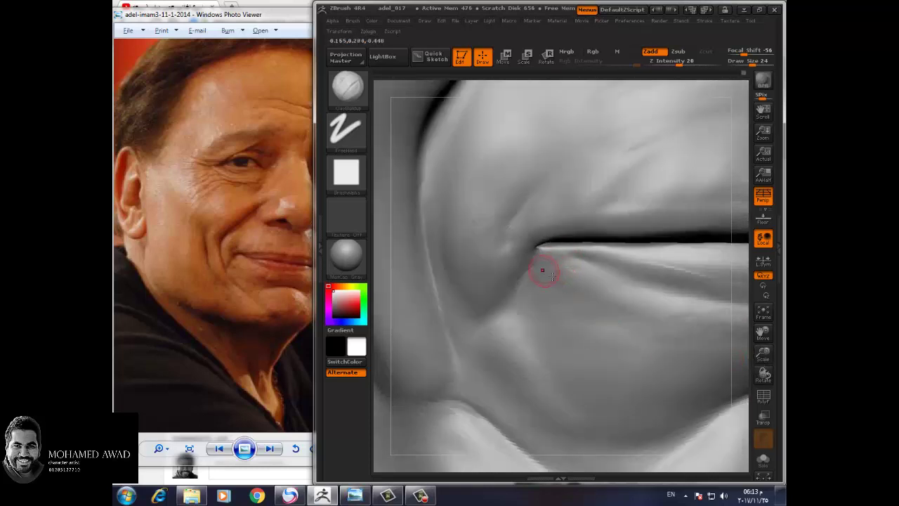
Step: Subdivide the head one more level from the Tool > Geometry settings
left_click(773, 239)
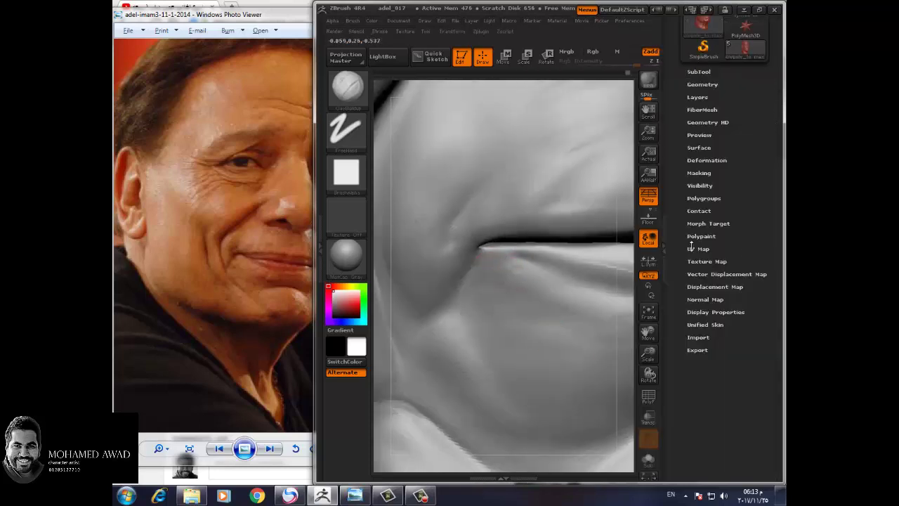
left_click(699, 71)
left_click(703, 84)
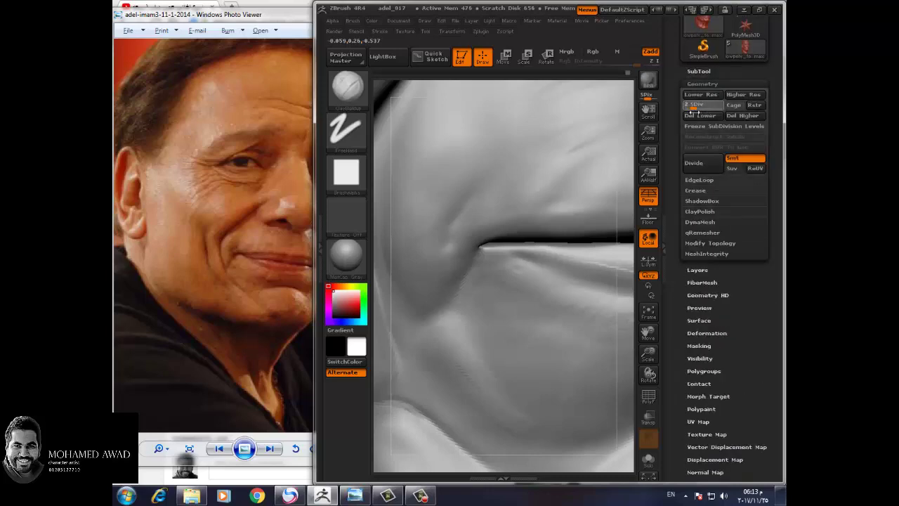
left_click(695, 162)
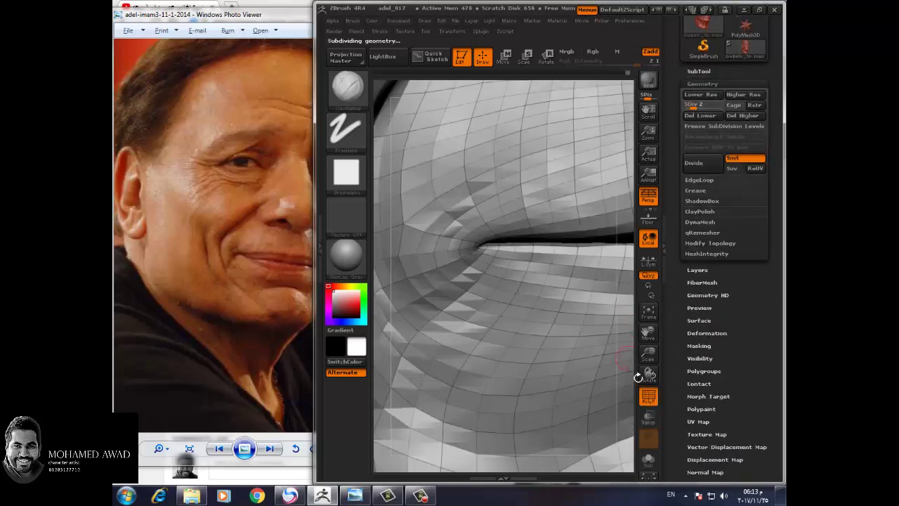
Step: Switch sculpting brush and carve creases into and beside the mouth corner
key("b")
left_click(686, 377)
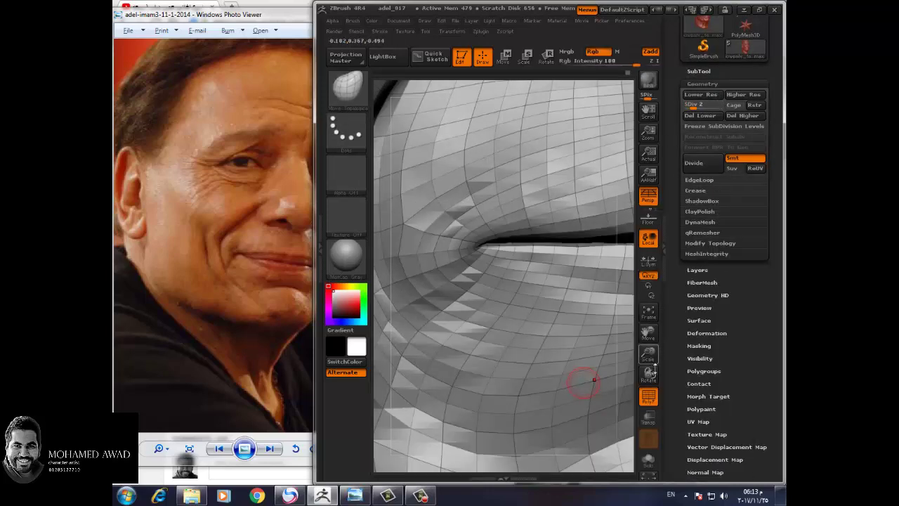
left_click_drag(650, 377, 585, 278)
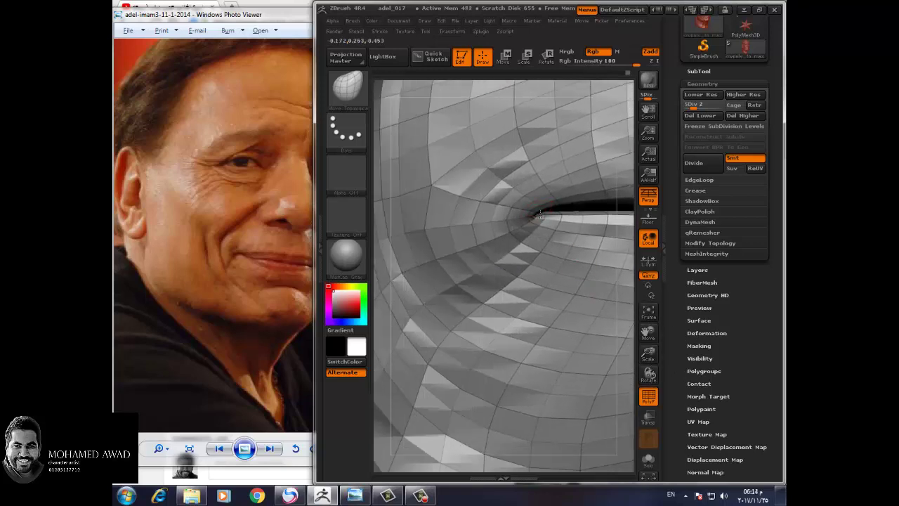
left_click_drag(540, 214, 531, 218)
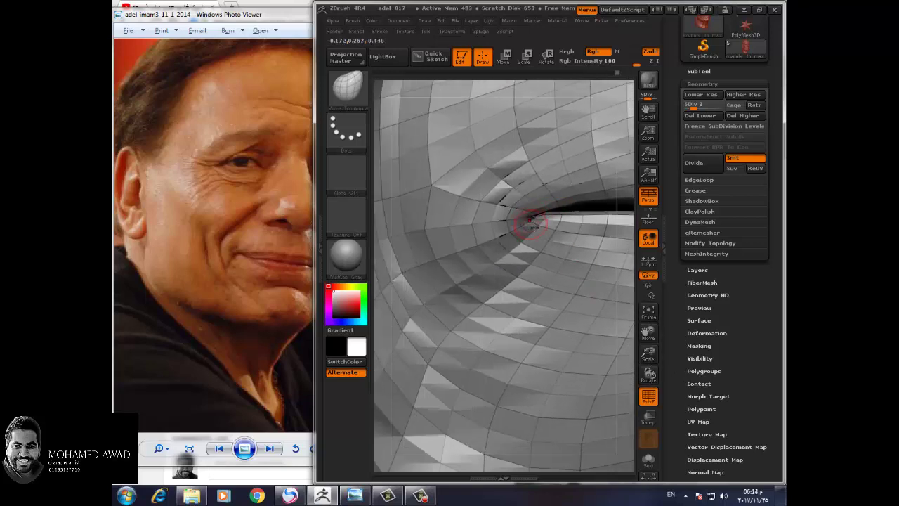
left_click_drag(626, 336, 627, 324)
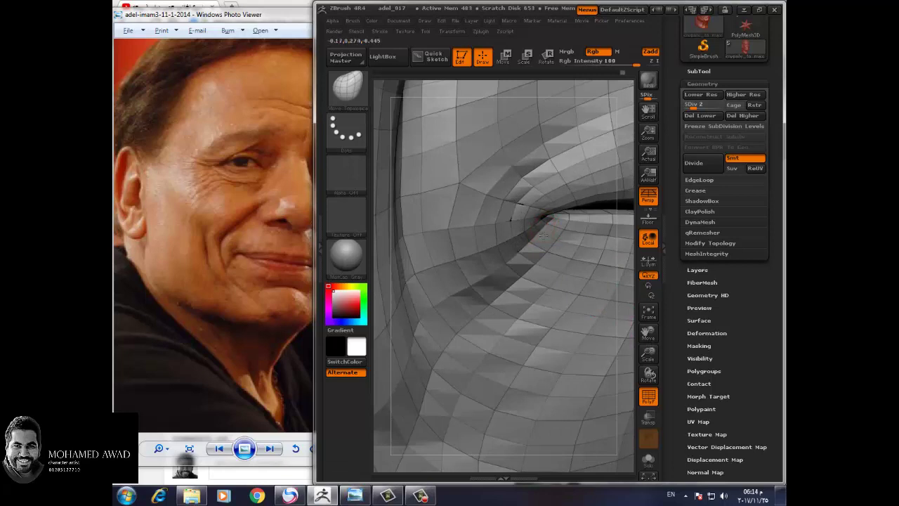
left_click_drag(476, 220, 474, 254)
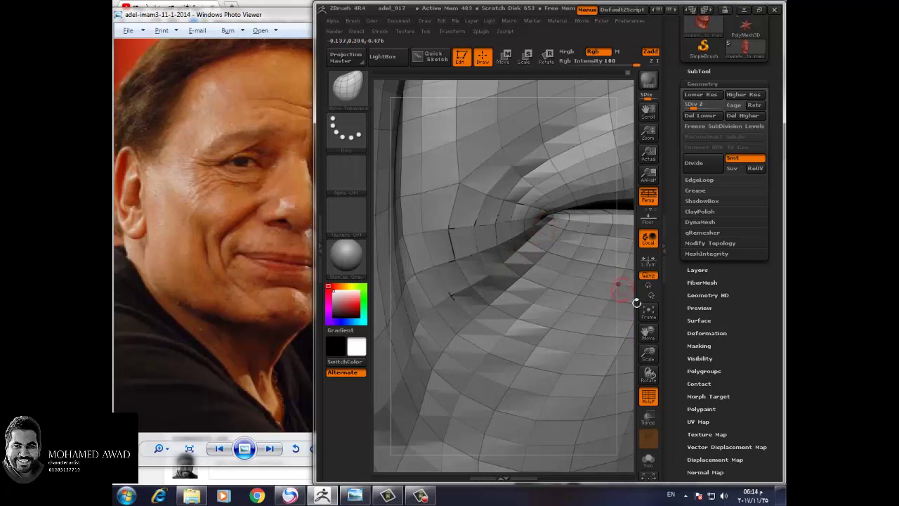
Step: Sculpt fine creases just below the lip seam
mouse_move(636, 302)
left_mouse_down()
mouse_move(628, 353)
mouse_move(625, 330)
mouse_move(641, 357)
left_mouse_up()
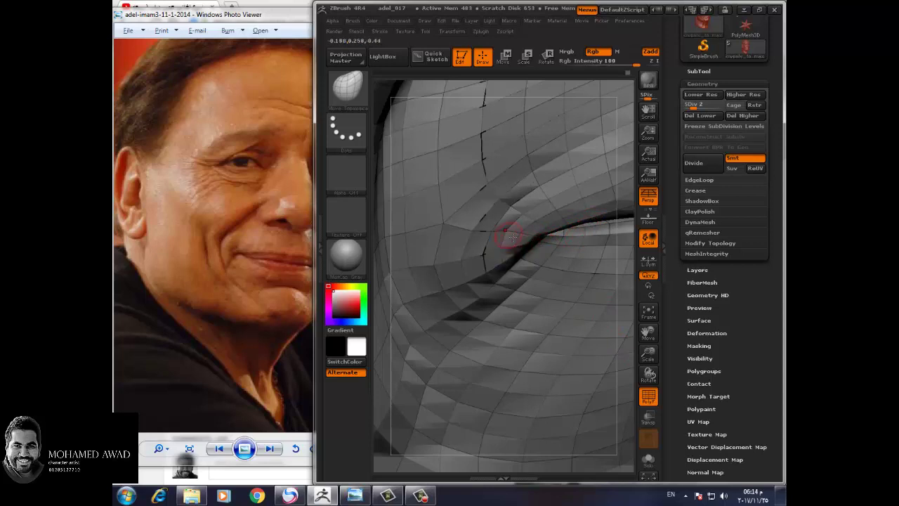
mouse_move(635, 380)
left_mouse_down()
mouse_move(638, 317)
mouse_move(612, 274)
left_mouse_up()
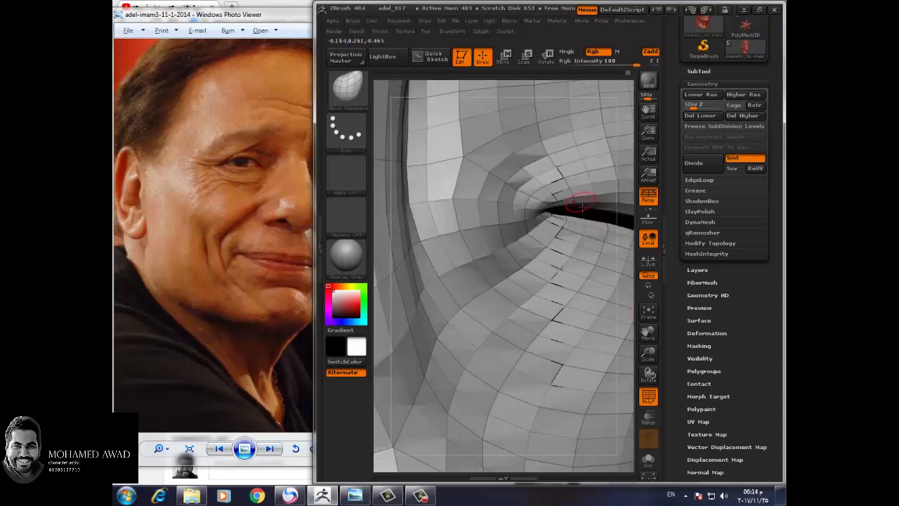
mouse_move(650, 351)
left_mouse_down()
mouse_move(631, 312)
mouse_move(556, 279)
mouse_move(487, 280)
left_mouse_up()
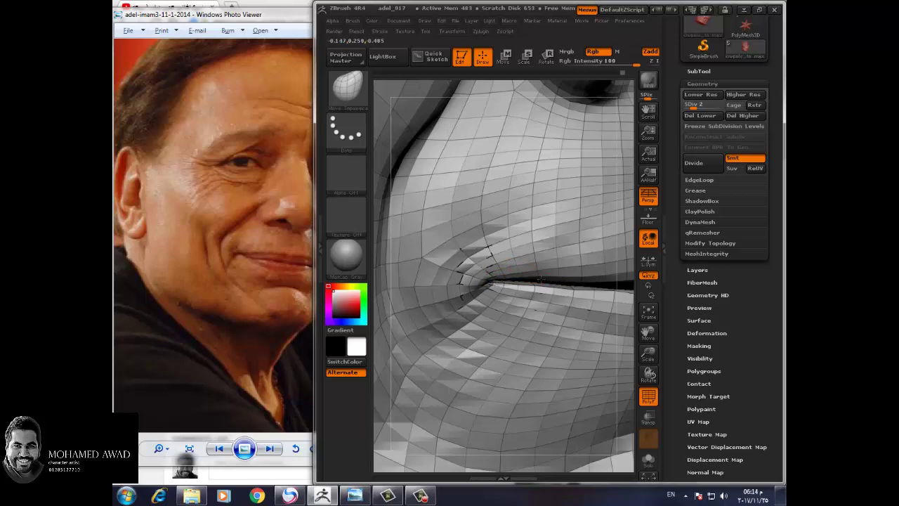
mouse_move(641, 355)
left_mouse_down()
mouse_move(624, 358)
mouse_move(636, 345)
left_mouse_up()
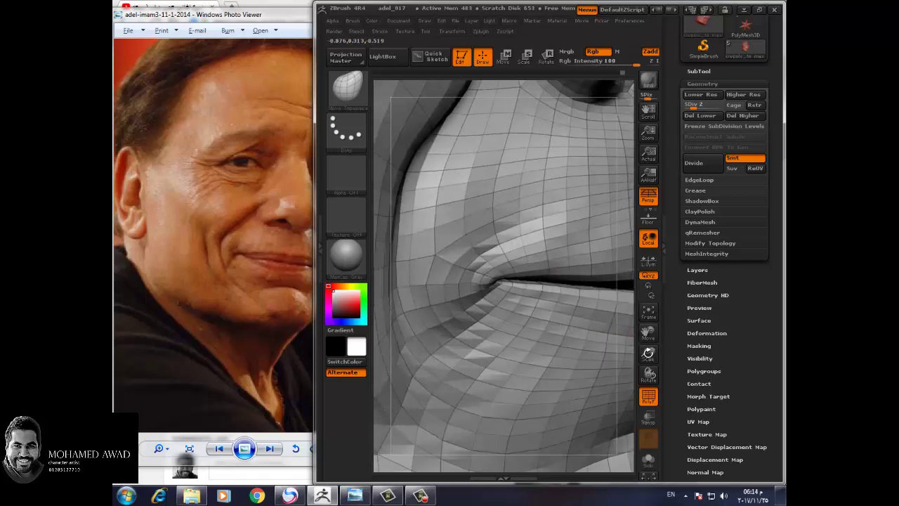
mouse_move(512, 297)
left_mouse_down()
mouse_move(501, 297)
mouse_move(616, 321)
mouse_move(596, 335)
mouse_move(451, 301)
mouse_move(527, 314)
left_mouse_up()
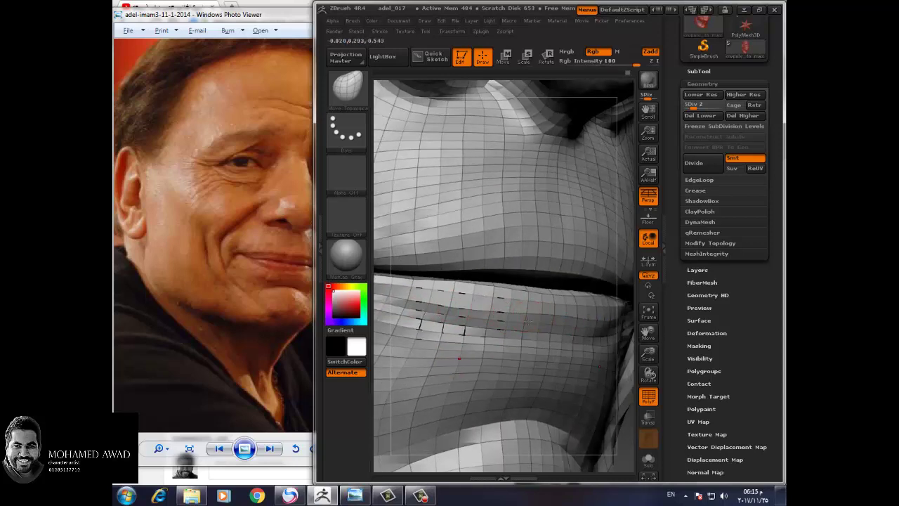
Step: Check the lip and nostril, then fit the whole head in the canvas with Polyframe off
left_click_drag(616, 373, 554, 323)
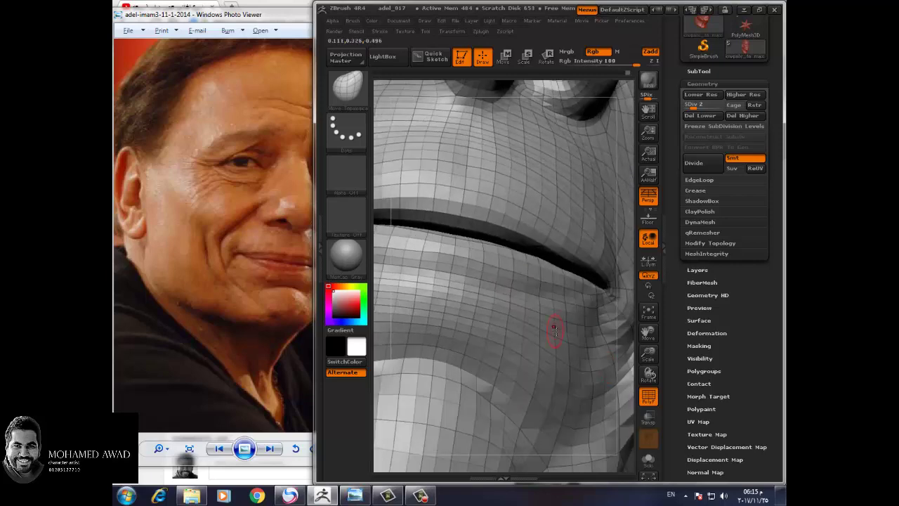
mouse_move(626, 359)
left_mouse_down()
mouse_move(595, 363)
mouse_move(628, 348)
mouse_move(633, 307)
mouse_move(593, 297)
mouse_move(608, 338)
mouse_move(531, 331)
left_mouse_up()
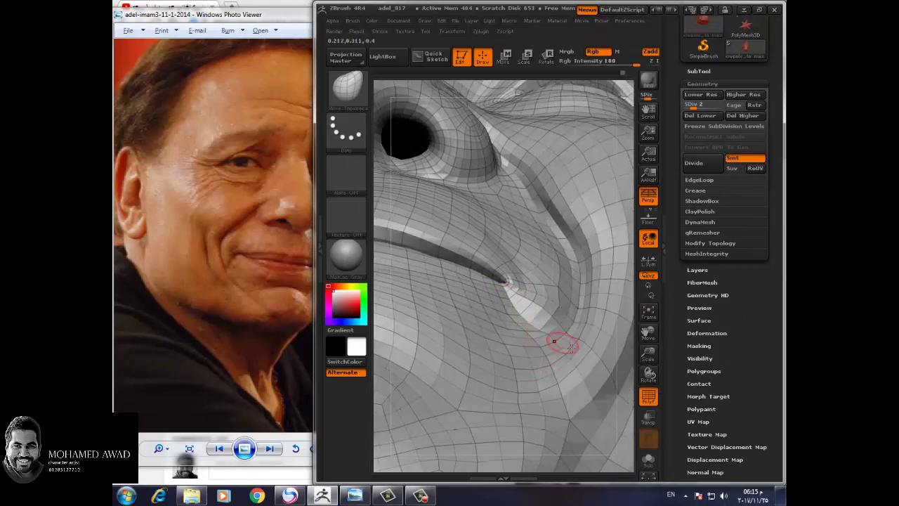
mouse_move(636, 327)
left_mouse_down()
mouse_move(636, 379)
mouse_move(654, 351)
mouse_move(632, 330)
left_mouse_up()
left_click(649, 311)
key("shift+f")
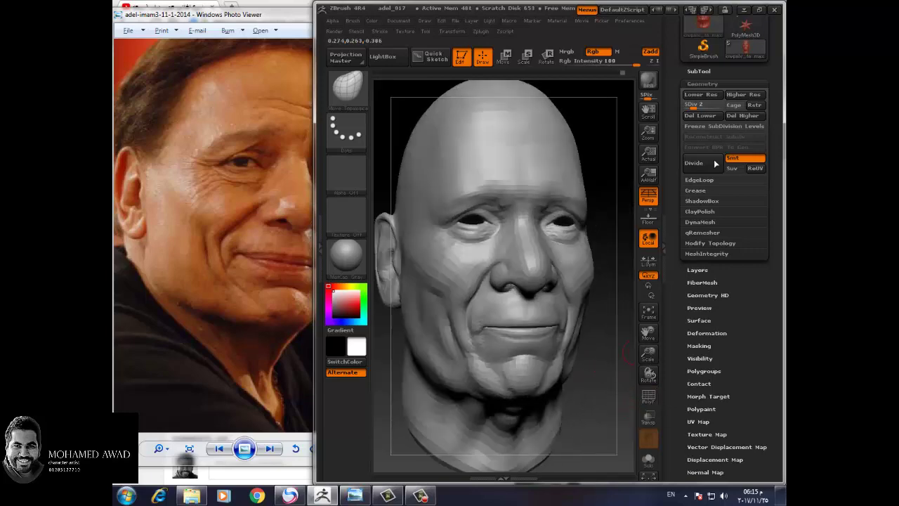
Step: Step the head up a subdivision level, expand the SubTool list, and turn to the eye and nose
left_click_drag(696, 104, 714, 111)
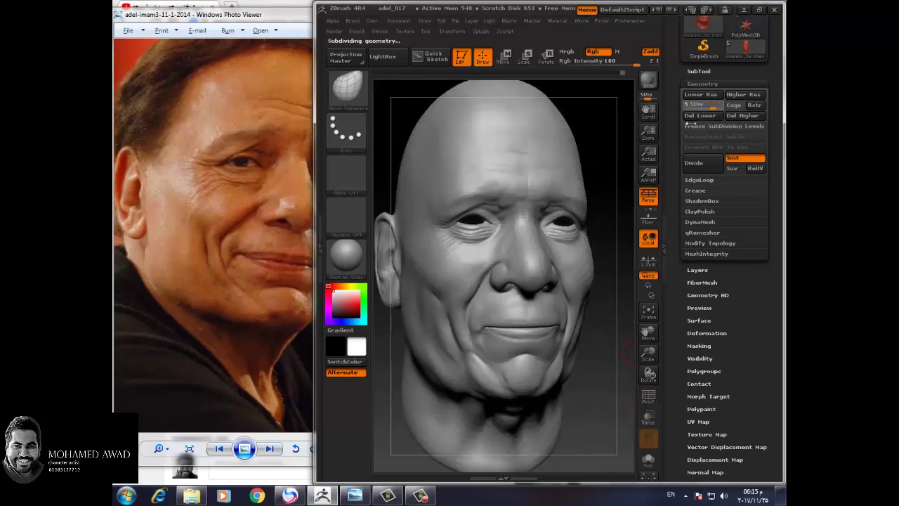
left_click(703, 84)
left_click(699, 71)
mouse_move(597, 337)
left_mouse_down()
mouse_move(619, 390)
mouse_move(613, 414)
mouse_move(576, 379)
mouse_move(515, 418)
left_mouse_up()
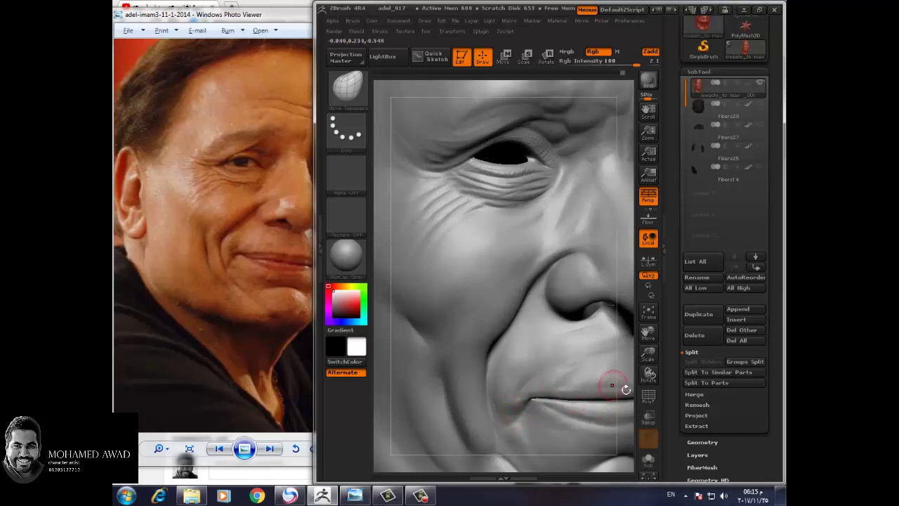
left_click_drag(612, 385, 615, 402)
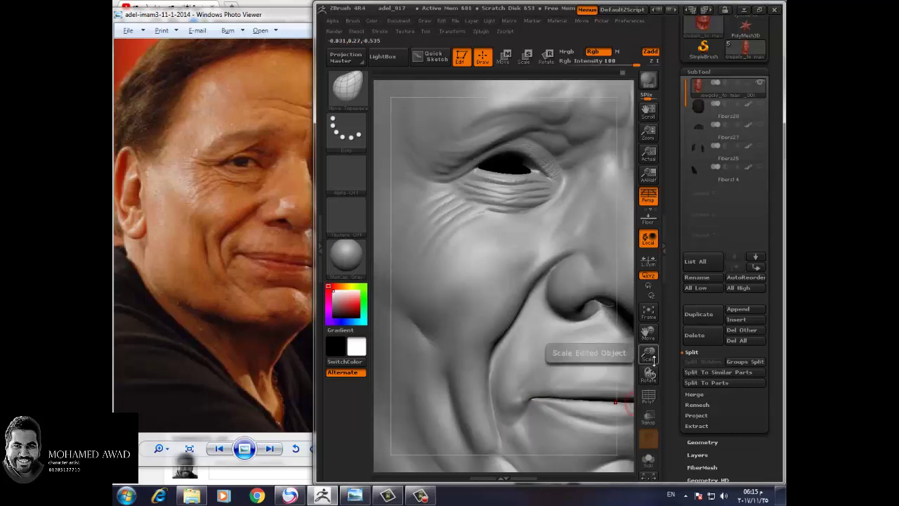
Step: Zoom in so the nose and mouth fill the view, switch brush and enlarge its size
left_click_drag(649, 361, 649, 379)
left_click_drag(647, 336, 597, 365)
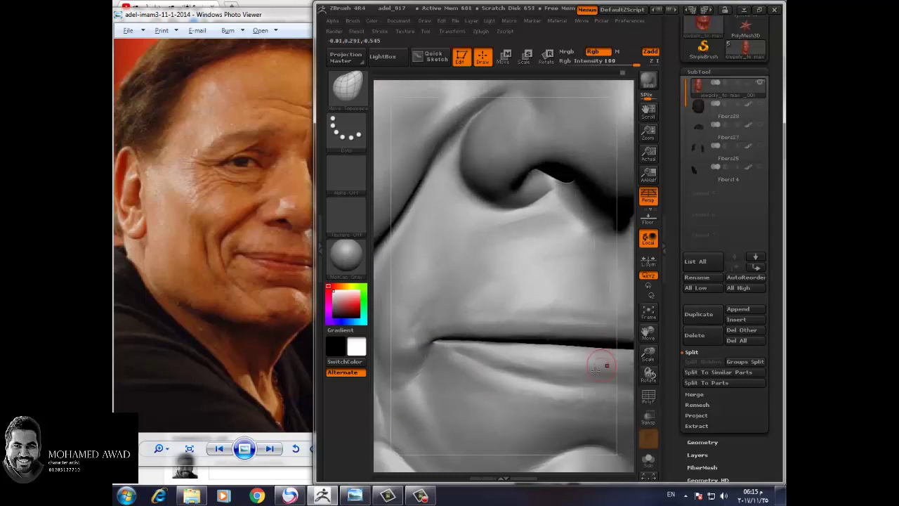
key("b")
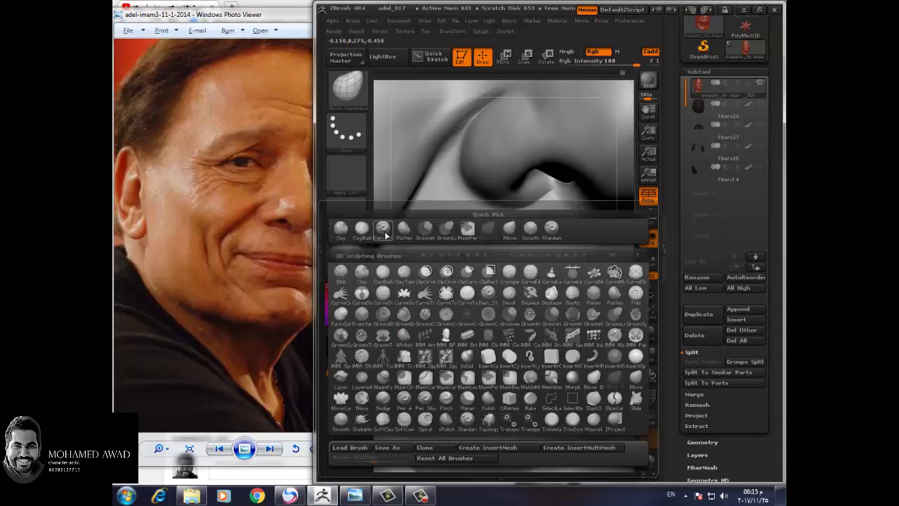
left_click(436, 341)
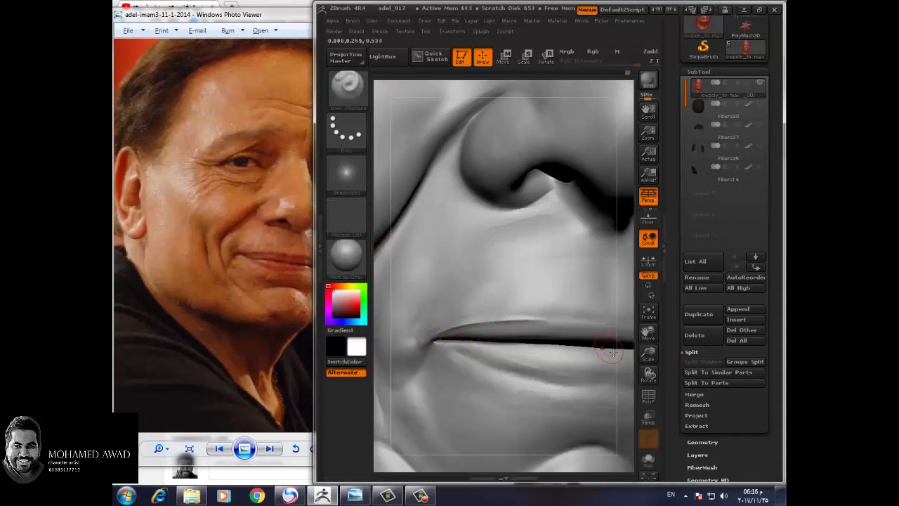
left_click_drag(649, 374, 596, 363)
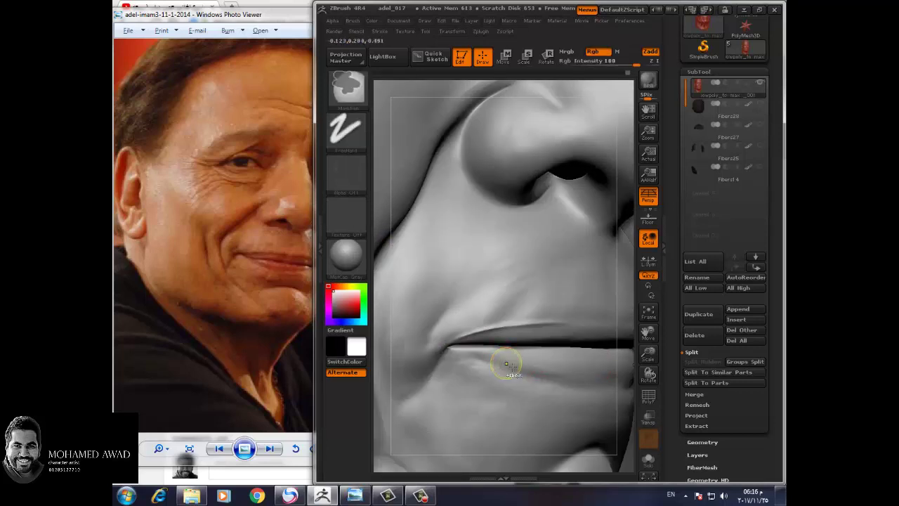
key("ctrl")
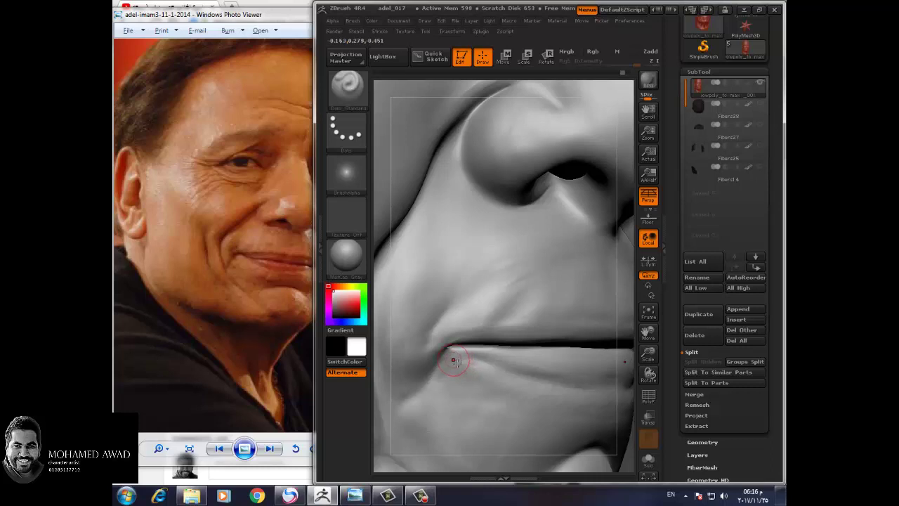
key("bracketright")
key("bracketright")
key("bracketright")
key("bracketright")
Step: Switch to the Move brush, fit the full head, then zoom onto the lips
key("b")
key("m")
key("v")
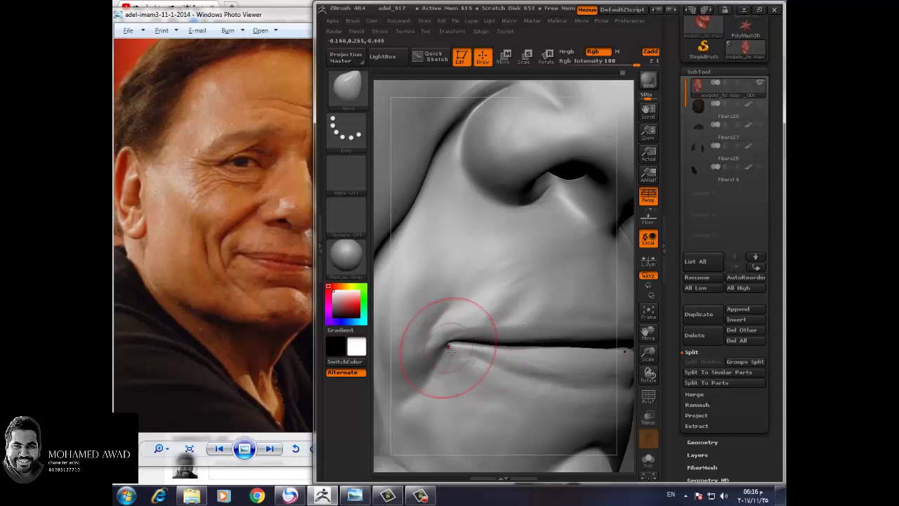
key("f")
left_click_drag(639, 321, 608, 425)
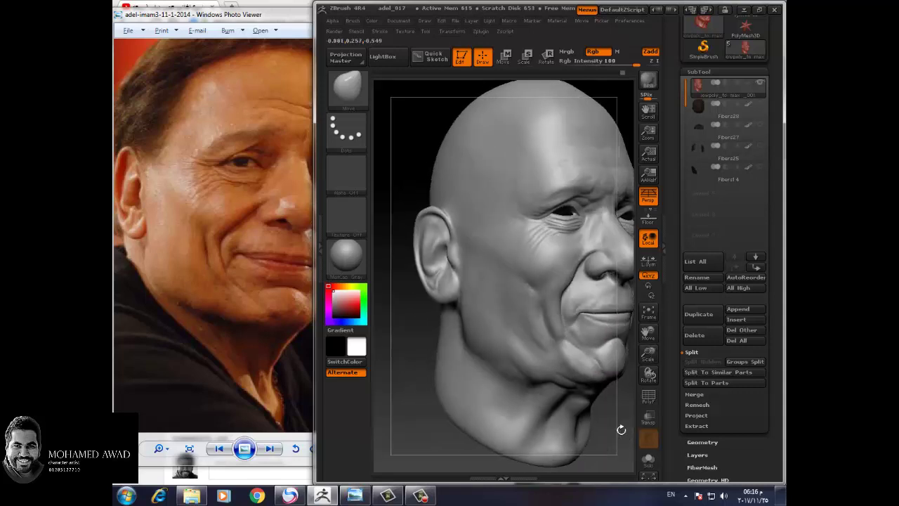
left_click_drag(648, 355, 651, 389)
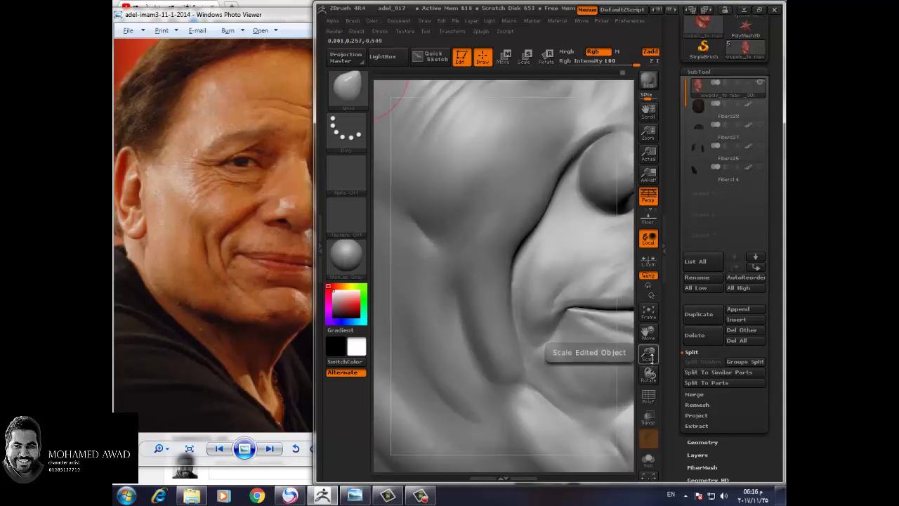
left_click_drag(649, 334, 598, 327)
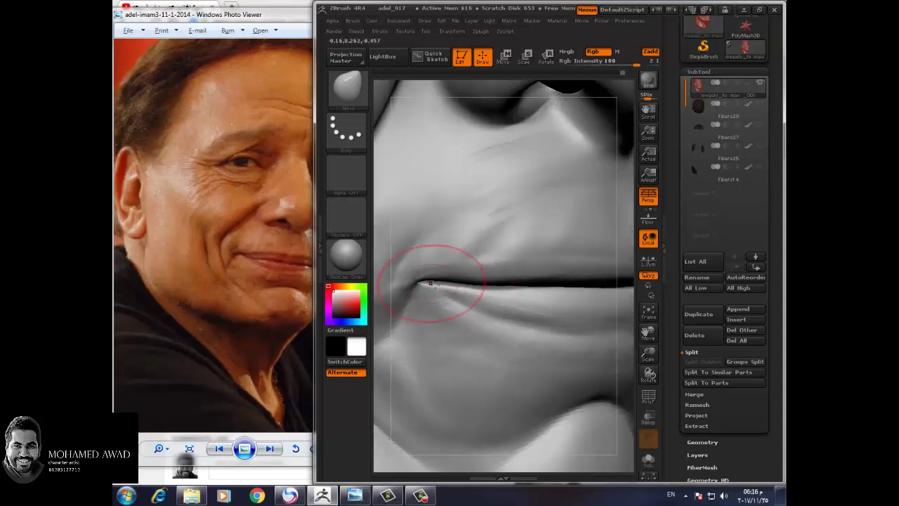
Step: Carve a crease along the upper lip line with Dam_Standard
key("b")
left_click(383, 228)
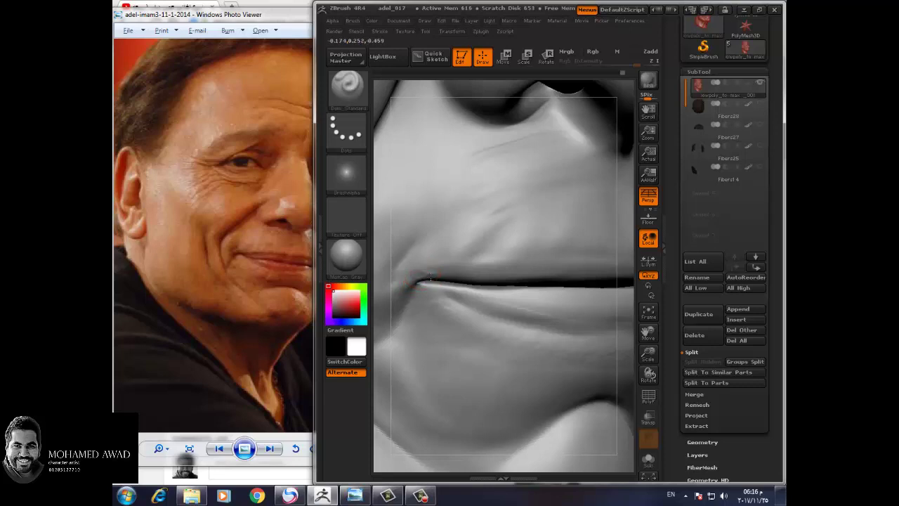
mouse_move(445, 274)
left_mouse_down()
mouse_move(469, 278)
mouse_move(534, 262)
left_mouse_up()
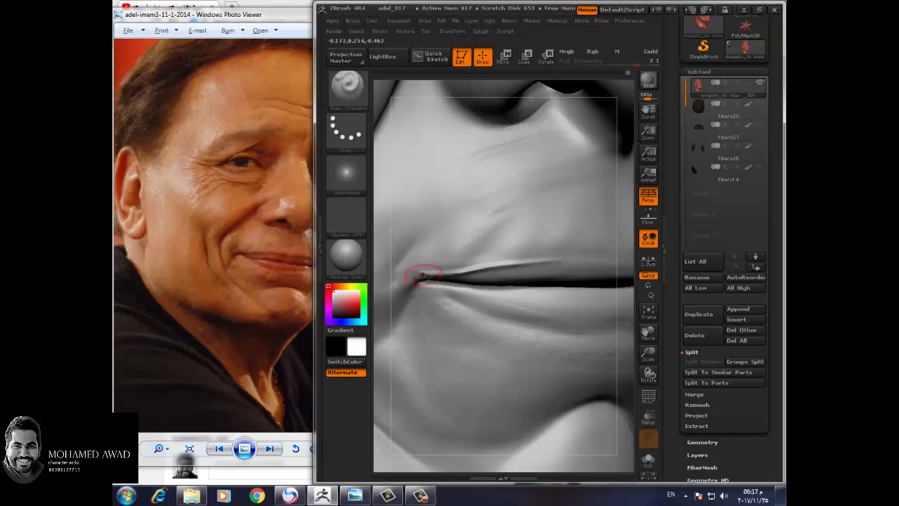
mouse_move(649, 374)
left_mouse_down()
mouse_move(612, 371)
mouse_move(629, 374)
mouse_move(578, 391)
left_mouse_up()
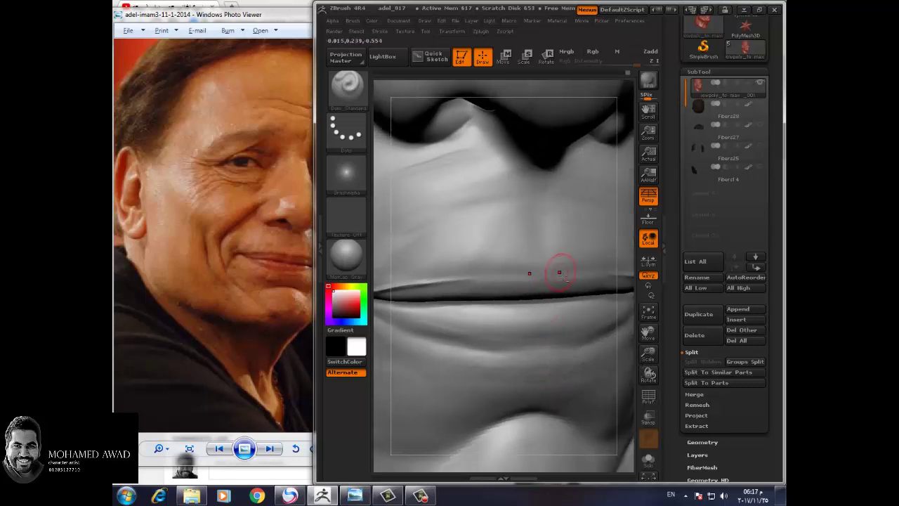
left_click_drag(545, 274, 427, 279)
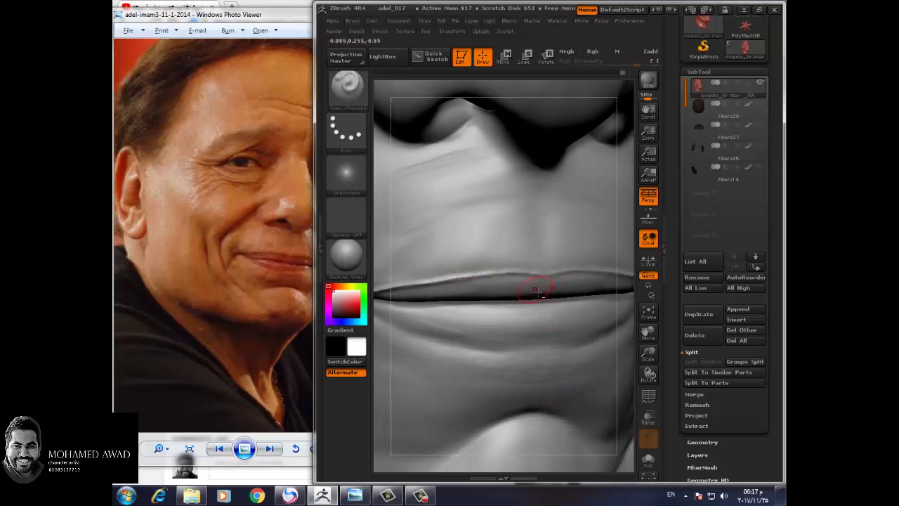
mouse_move(629, 343)
left_mouse_down()
mouse_move(622, 327)
mouse_move(595, 353)
mouse_move(589, 341)
left_mouse_up()
left_click_drag(632, 319, 528, 225)
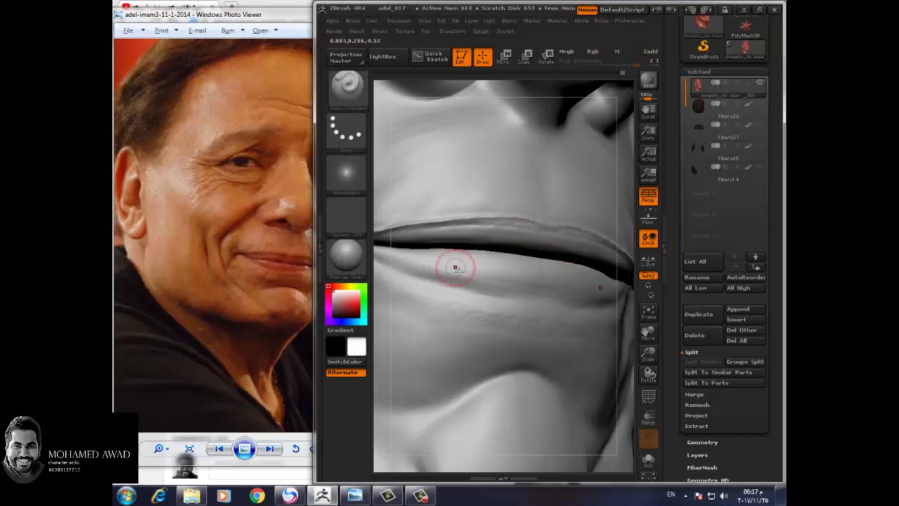
Step: Build up the lip crease with ClayBuildup and inspect it from several angles
key("b")
left_click(361, 228)
left_click_drag(562, 250, 406, 234)
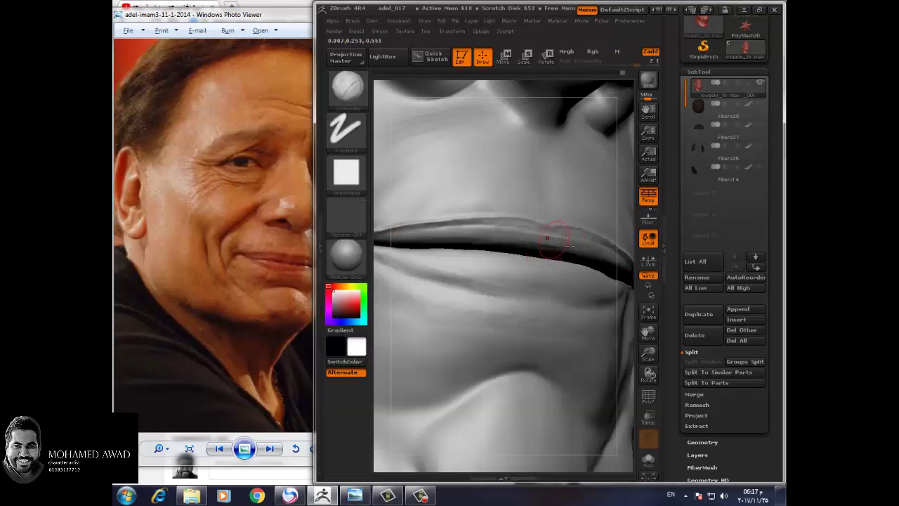
left_click_drag(626, 379, 563, 359)
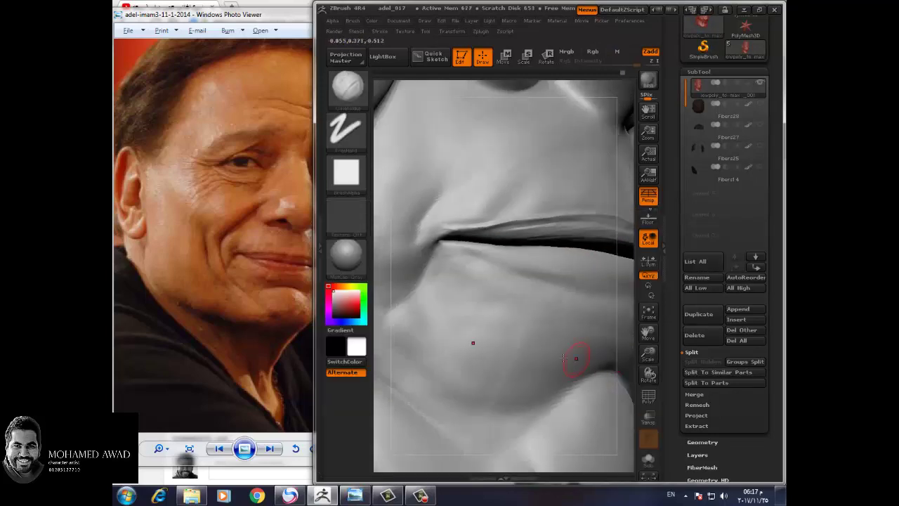
left_click_drag(638, 309, 515, 227)
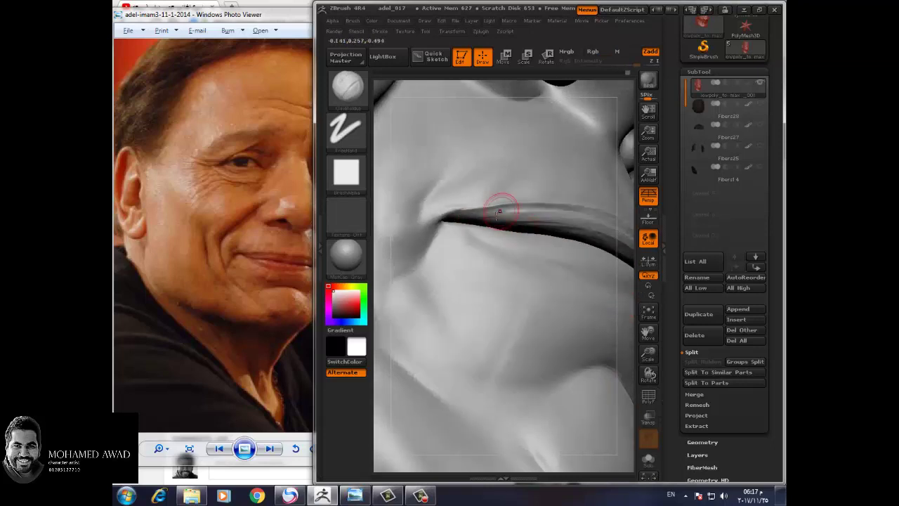
mouse_move(636, 306)
left_mouse_down()
mouse_move(626, 346)
mouse_move(581, 231)
left_mouse_up()
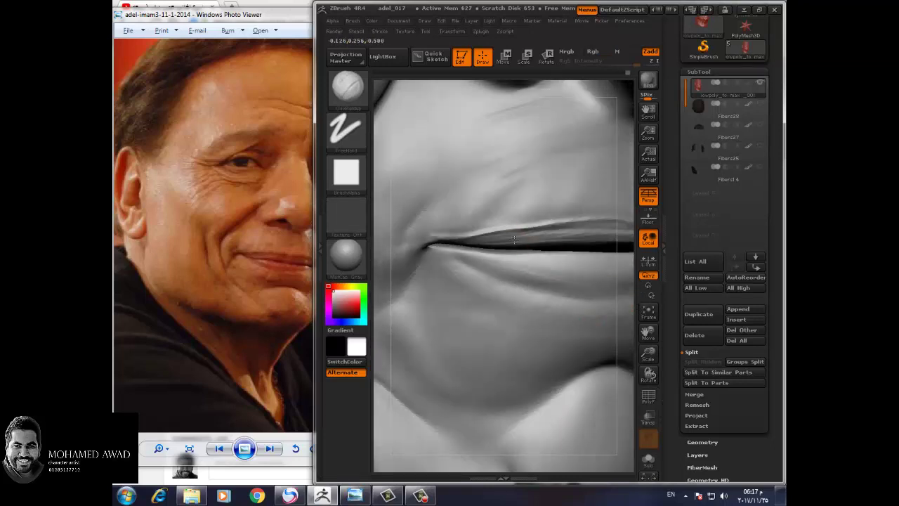
left_click_drag(616, 349, 583, 277)
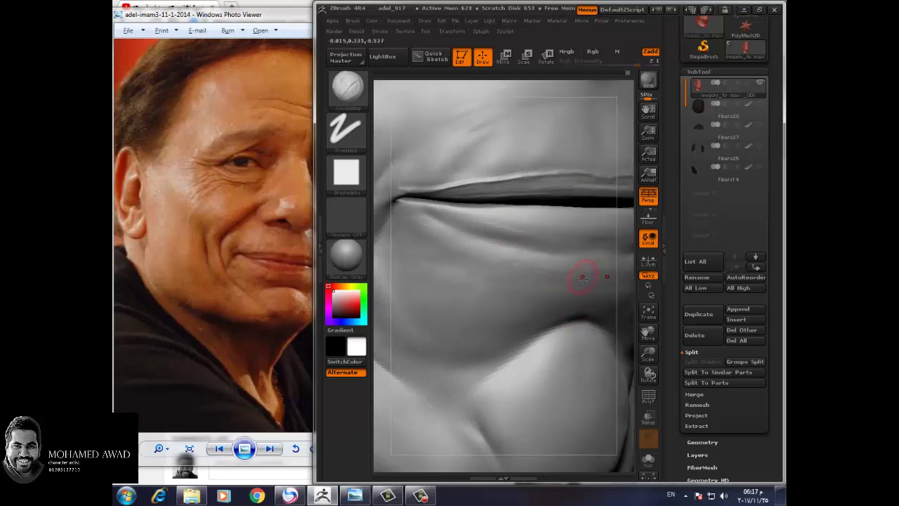
left_click_drag(634, 292, 583, 177)
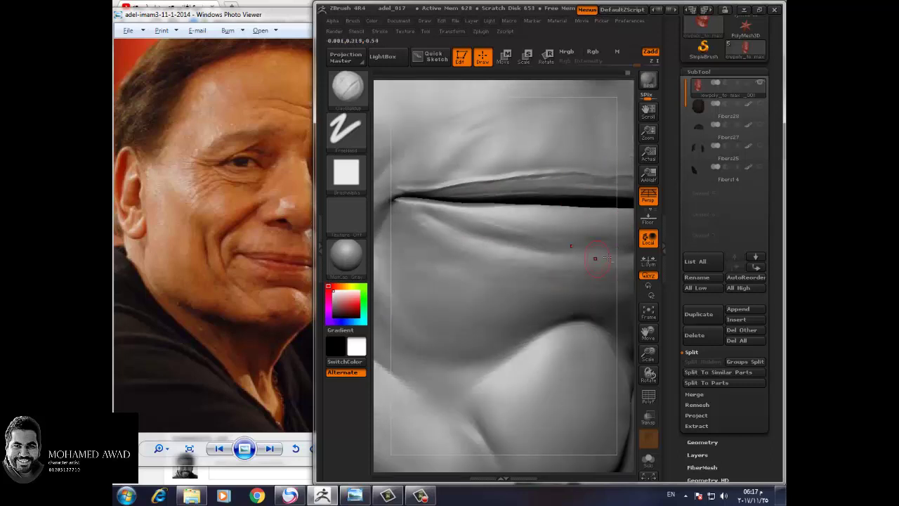
mouse_move(595, 257)
left_mouse_down()
mouse_move(614, 341)
mouse_move(541, 224)
left_mouse_up()
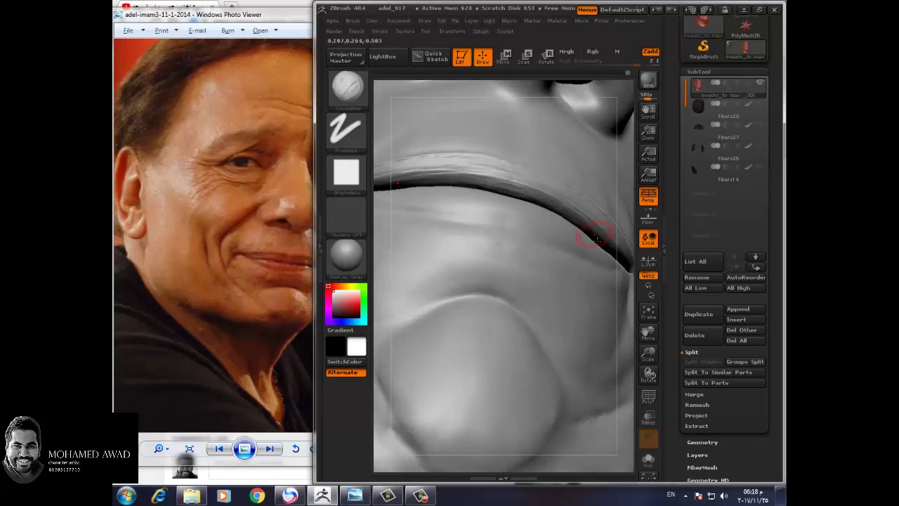
mouse_move(612, 260)
left_mouse_down()
mouse_move(639, 275)
mouse_move(468, 235)
left_mouse_up()
left_click_drag(641, 316, 602, 300)
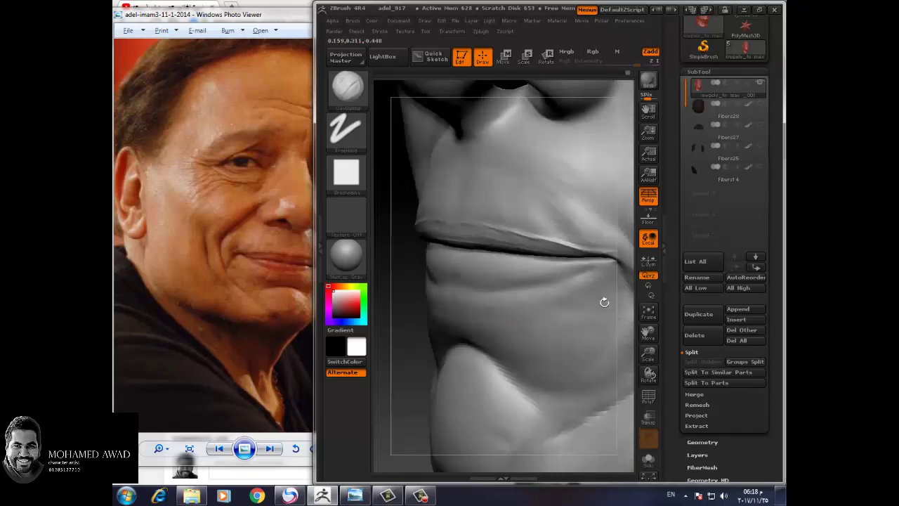
left_click_drag(633, 342, 572, 261)
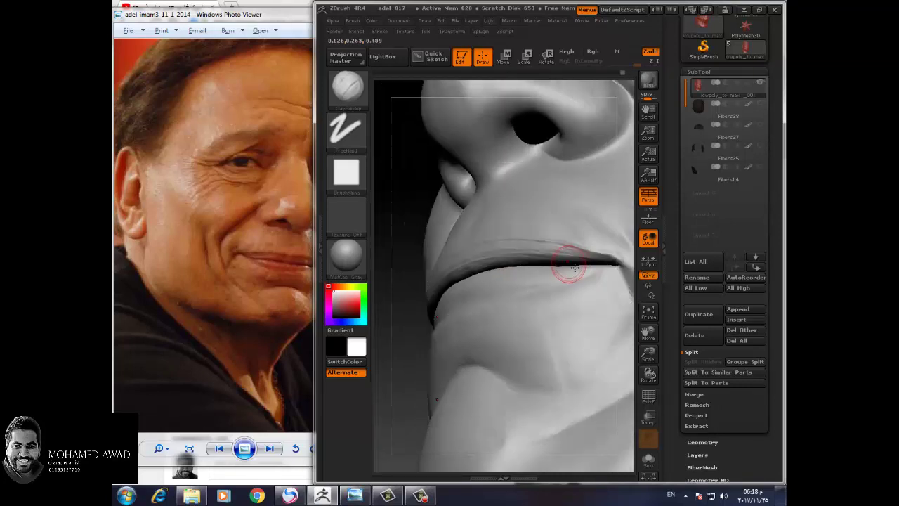
mouse_move(632, 313)
left_mouse_down()
mouse_move(637, 348)
mouse_move(628, 326)
left_mouse_up()
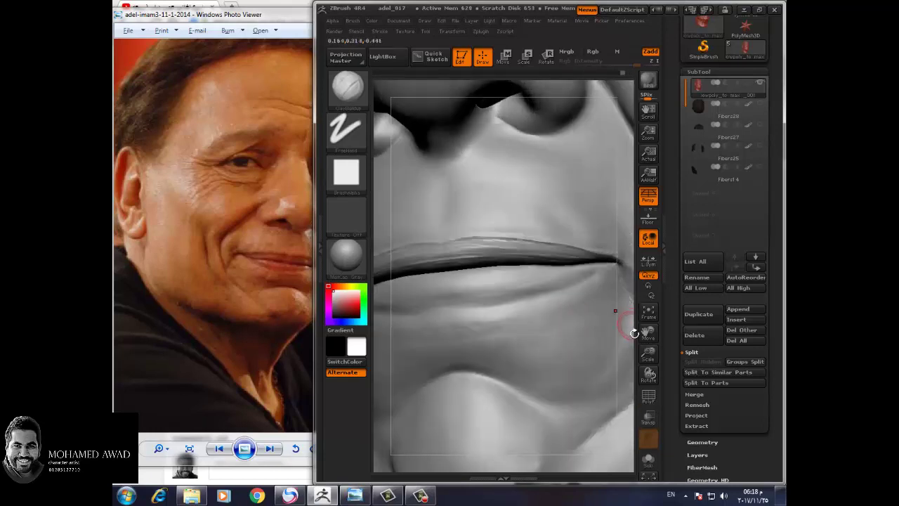
Step: Smooth the lower lip
key("shift")
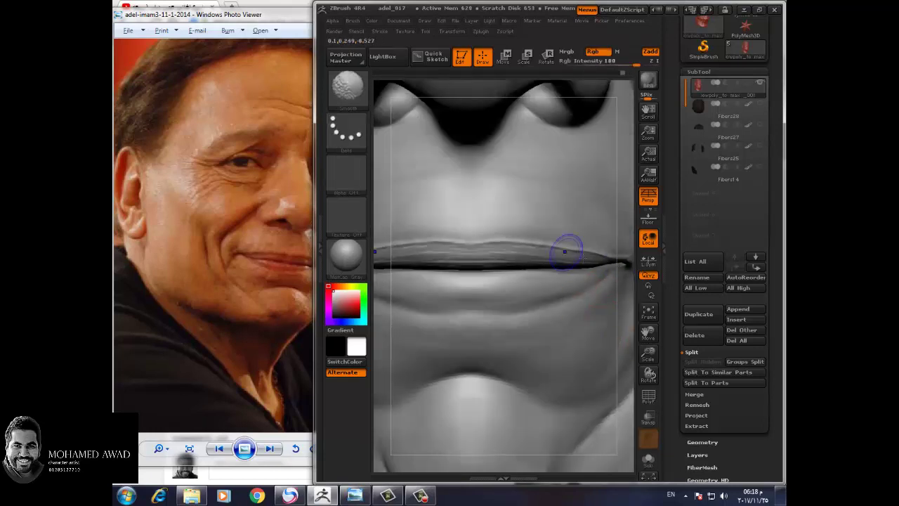
left_click_drag(631, 274, 478, 271)
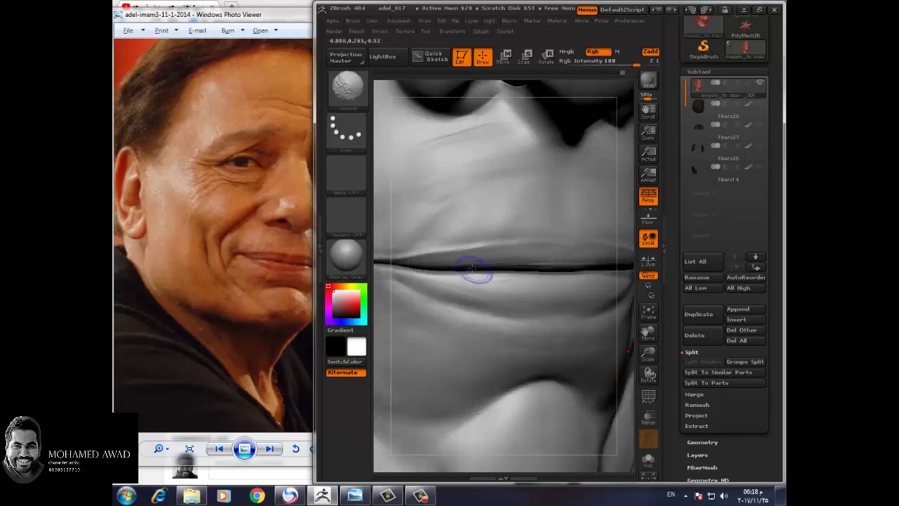
left_click_drag(652, 372, 625, 404)
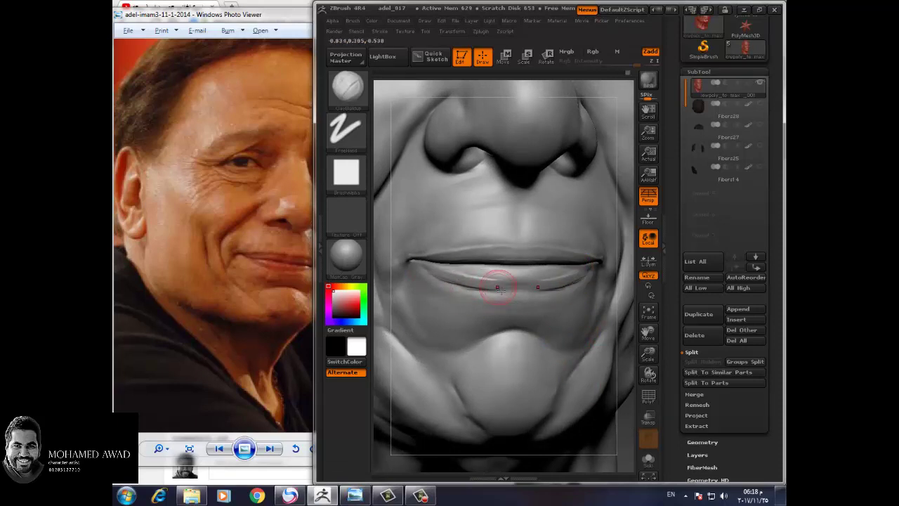
key("shift")
left_click_drag(508, 281, 418, 255, "shift")
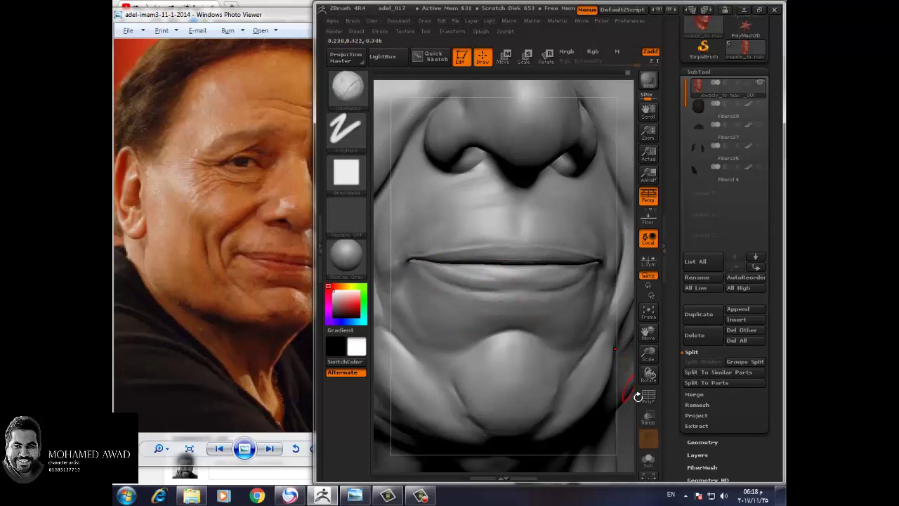
Step: Deepen and smooth the groove above the lip, then select Dam_Standard (B-D-S)
mouse_move(638, 397)
left_mouse_down()
mouse_move(626, 431)
mouse_move(619, 354)
mouse_move(648, 327)
mouse_move(657, 394)
left_mouse_up()
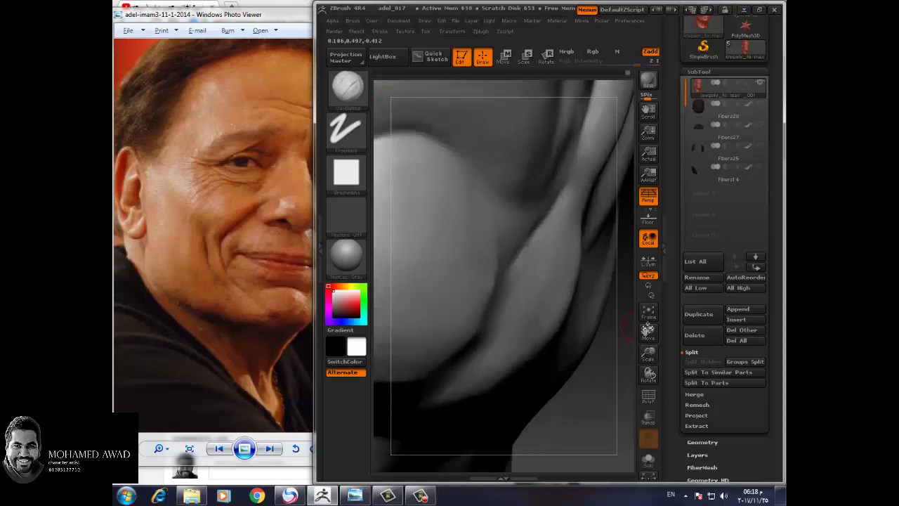
mouse_move(649, 334)
left_mouse_down()
mouse_move(671, 415)
mouse_move(503, 249)
left_mouse_up()
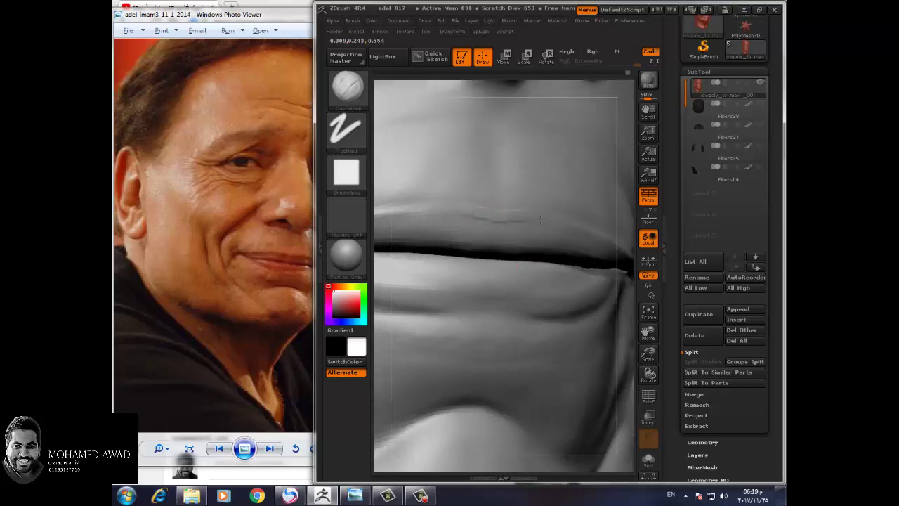
left_click_drag(540, 220, 524, 220)
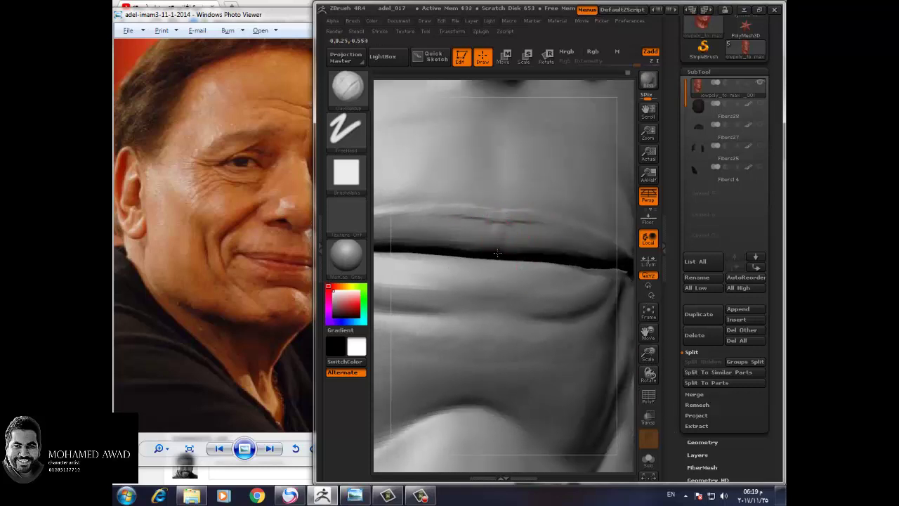
mouse_move(468, 219)
left_mouse_down("shift")
mouse_move(530, 222)
mouse_move(543, 207)
left_mouse_up("shift")
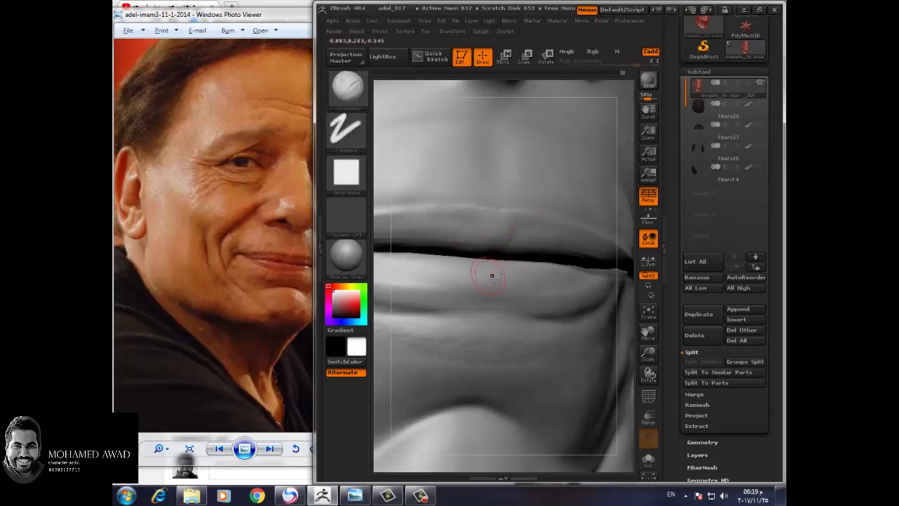
key("b")
key("d")
key("s")
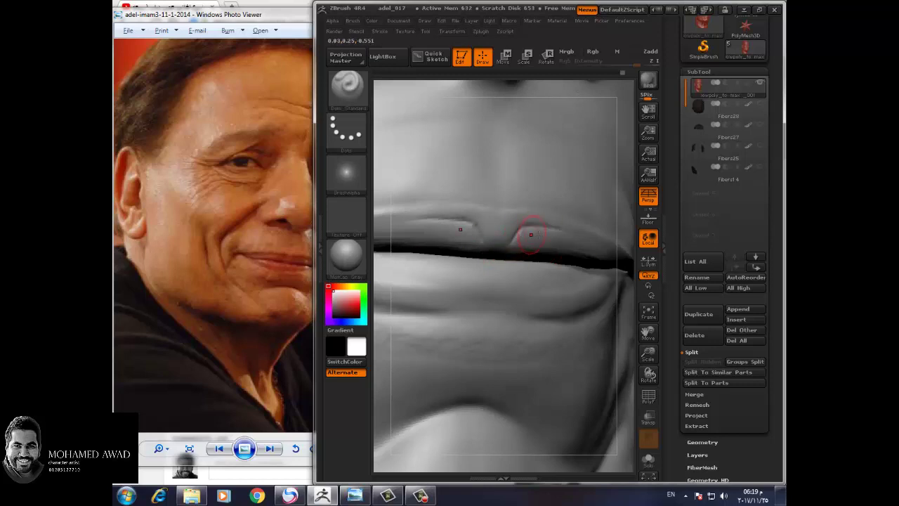
Step: Carve the creases along the lip line with Dam_Standard and smooth the grooves above the lip
left_click_drag(532, 231, 534, 245, "shift")
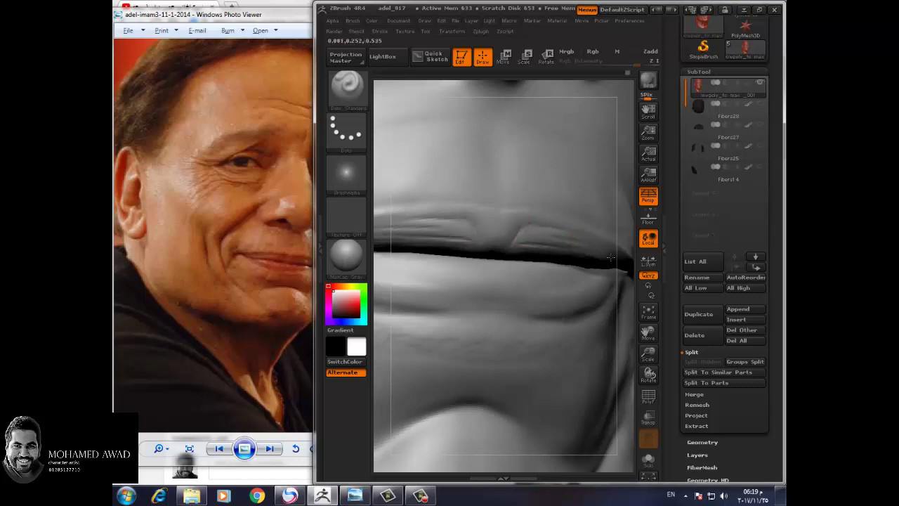
left_click_drag(633, 405, 569, 315)
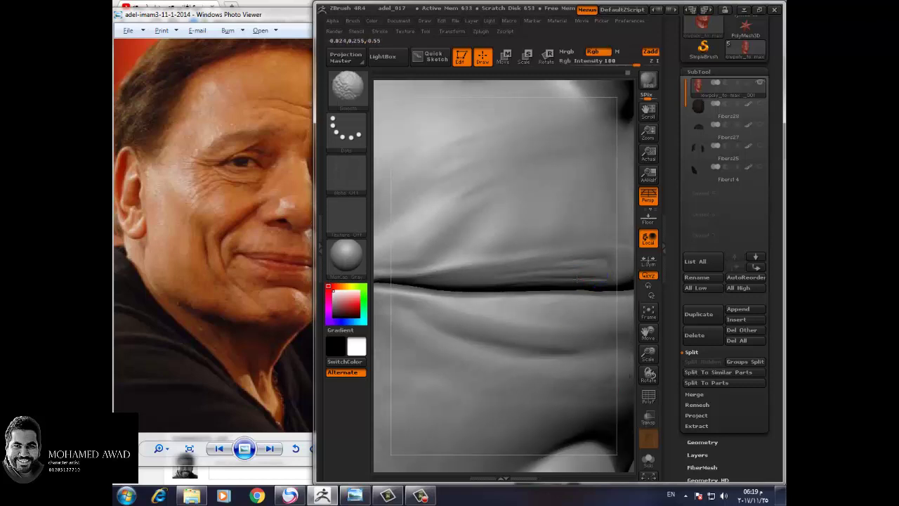
key("shift")
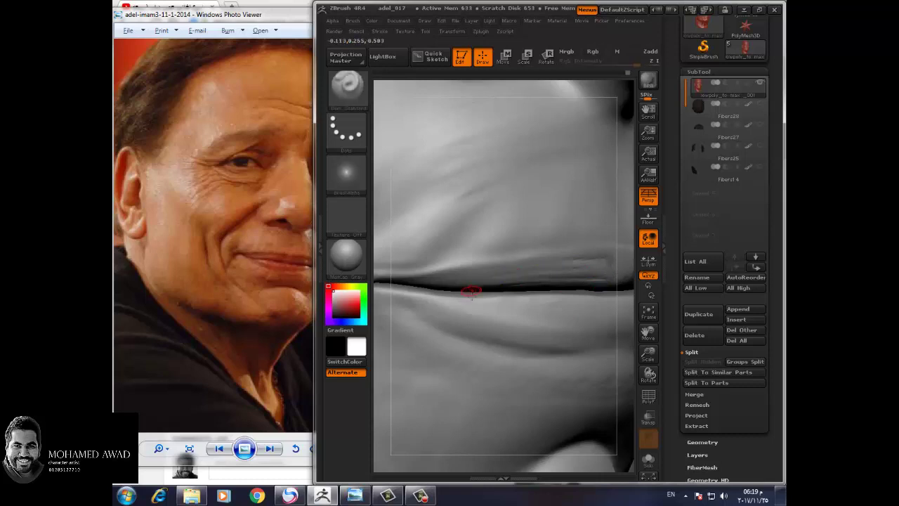
left_click_drag(620, 342, 629, 342)
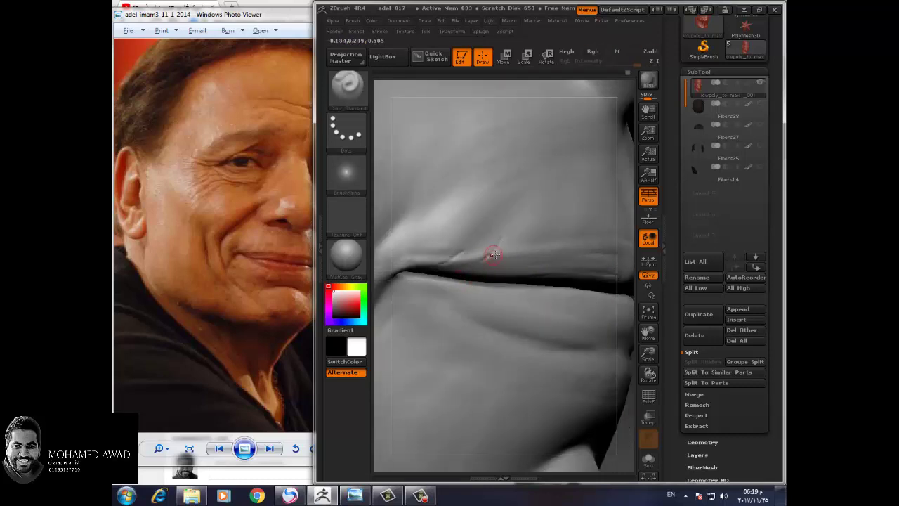
key("shift")
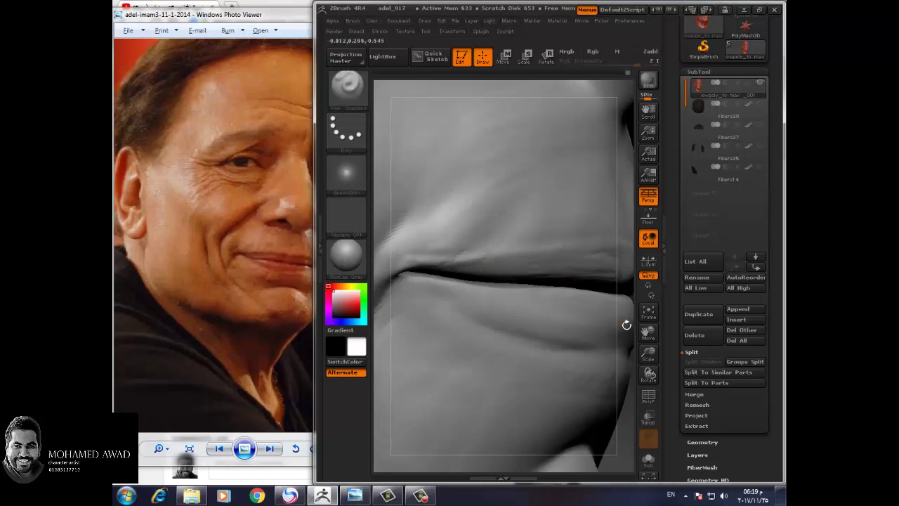
mouse_move(626, 321)
left_mouse_down()
mouse_move(568, 292)
mouse_move(506, 230)
left_mouse_up()
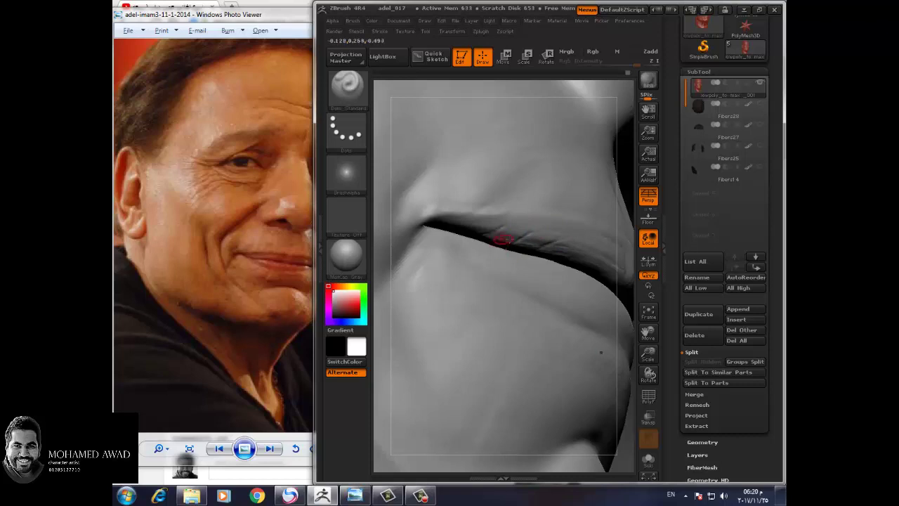
Step: Switch to ClayBuildup, level and smooth the lip crease, then frame the whole head in side view
key("b")
key("c")
key("b")
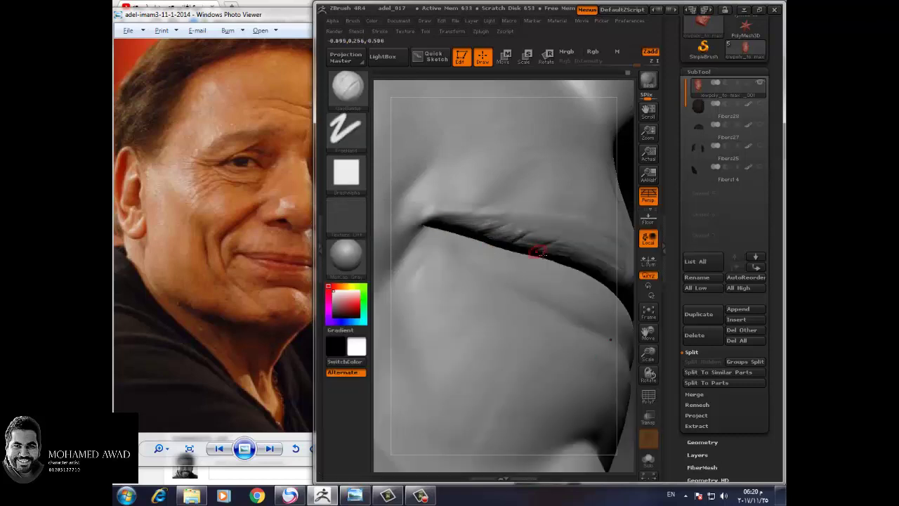
key("shift")
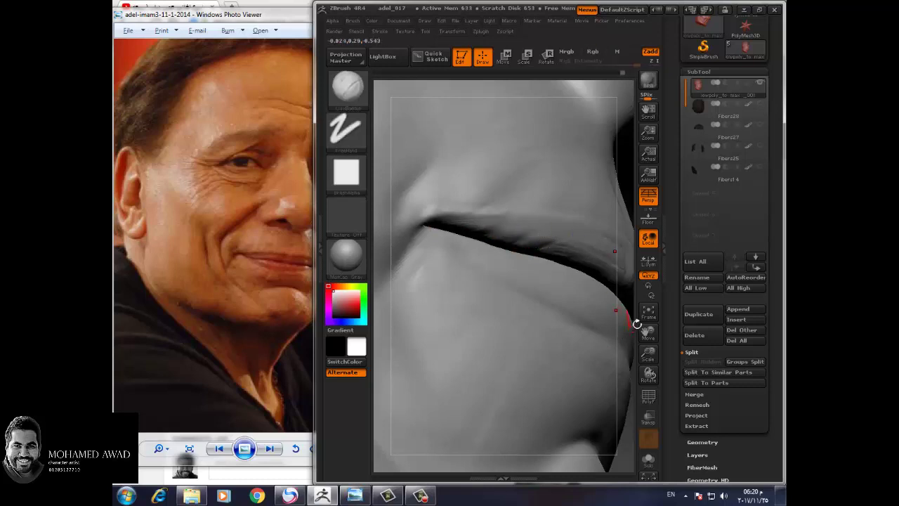
left_click_drag(636, 317, 582, 342)
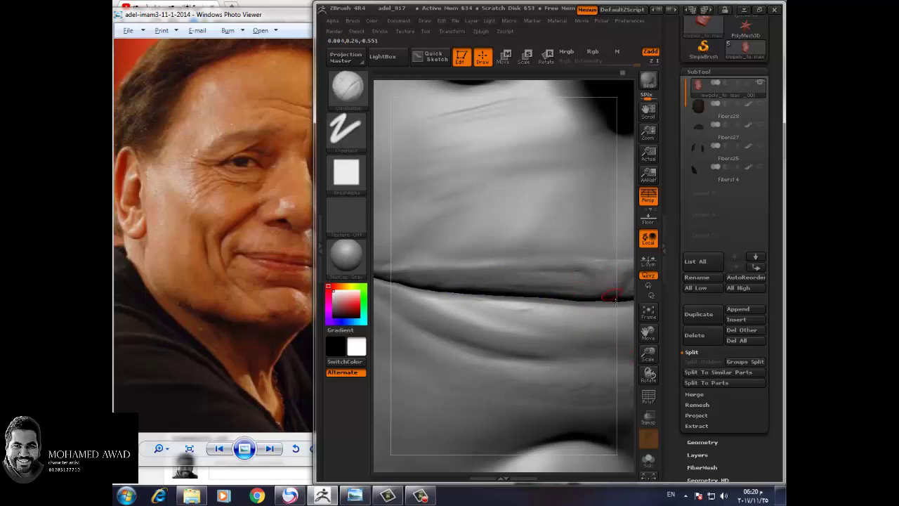
left_click(649, 311)
mouse_move(607, 415)
left_mouse_down()
mouse_move(588, 415)
mouse_move(604, 399)
mouse_move(602, 321)
mouse_move(593, 378)
mouse_move(580, 385)
mouse_move(598, 399)
mouse_move(592, 390)
left_mouse_up()
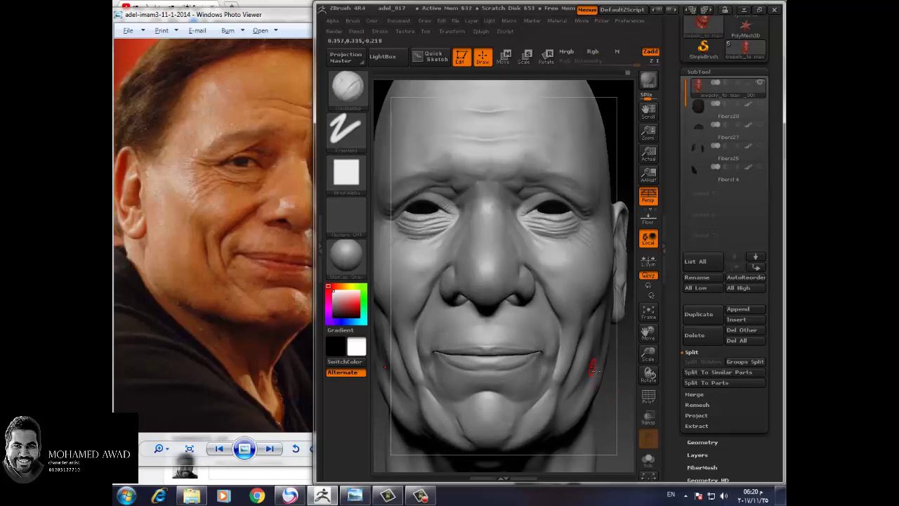
Step: Switch to Photo Viewer and advance to a different reference photo of the man
key("alt+Tab")
key("Right")
key("Right")
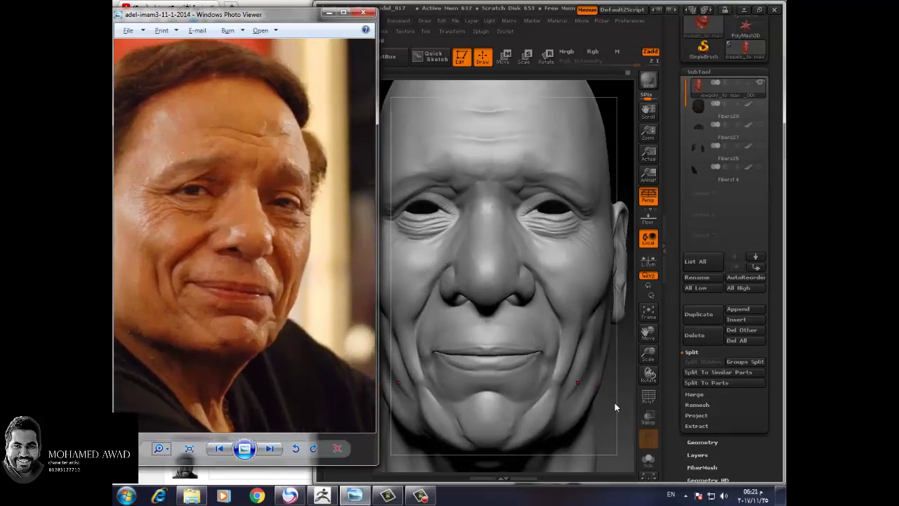
left_click_drag(615, 406, 634, 407)
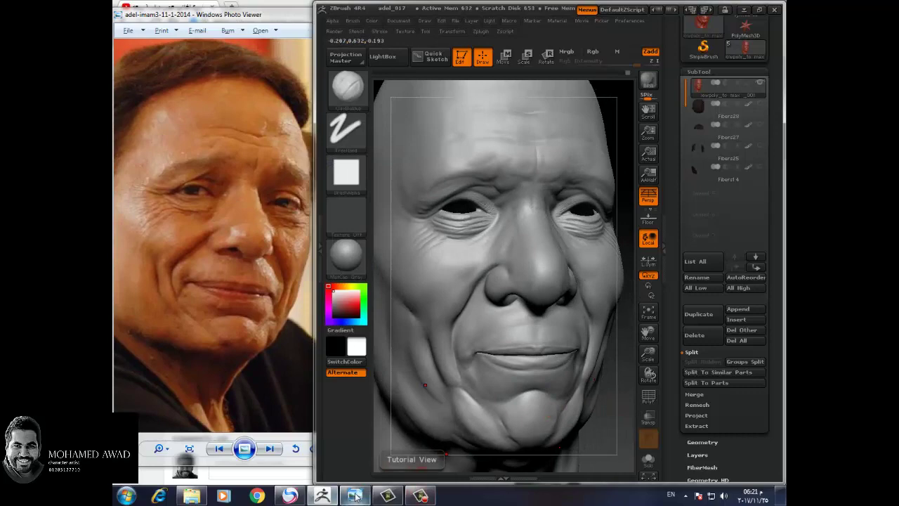
left_click(271, 451)
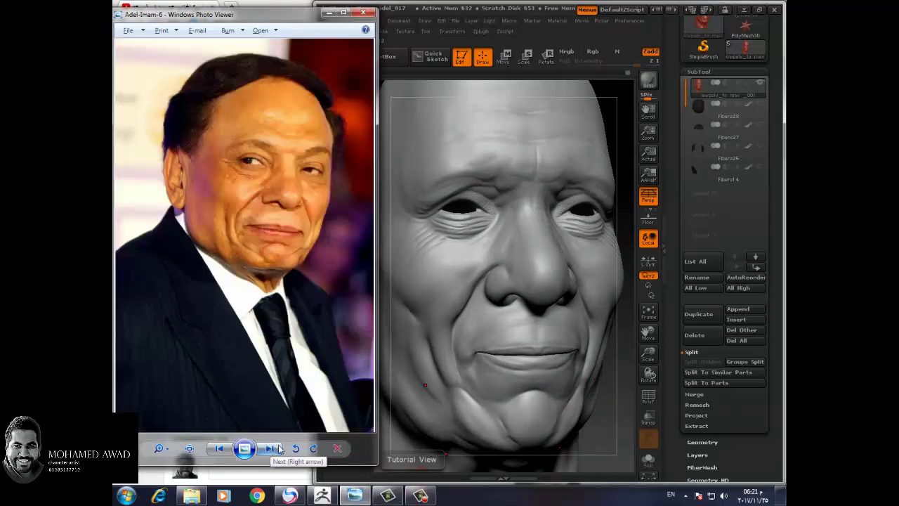
left_click(272, 451)
left_click(275, 454)
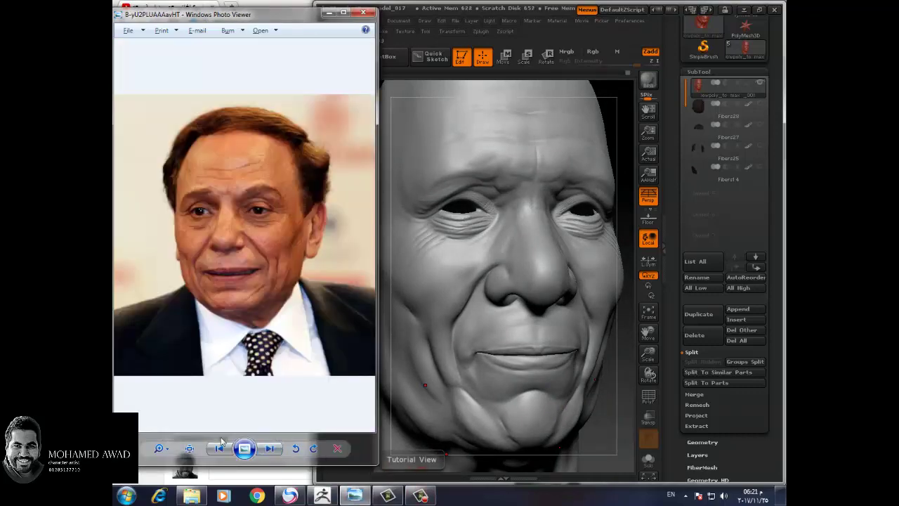
Step: Zoom the reference photo in on his face, then return to the sculpt
left_click(159, 449)
mouse_move(162, 457)
left_mouse_down()
mouse_move(163, 440)
mouse_move(162, 453)
left_mouse_up()
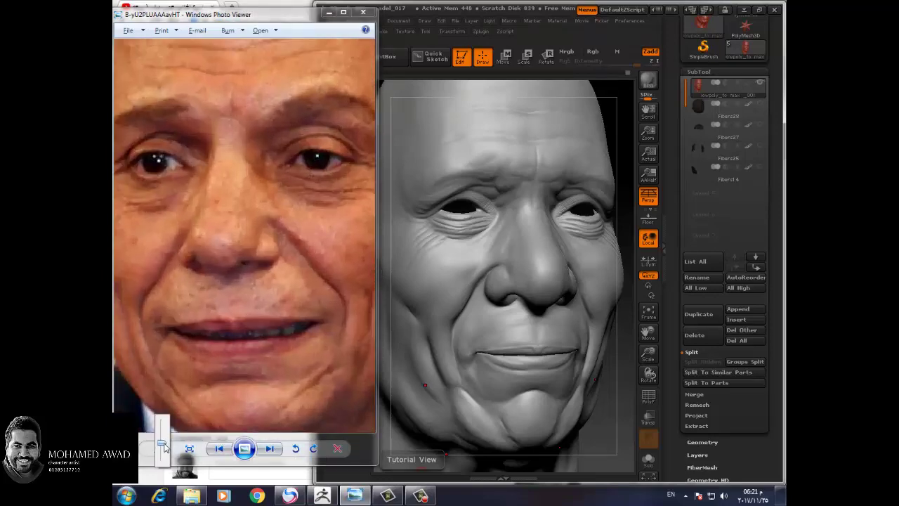
mouse_move(286, 341)
left_mouse_down()
mouse_move(312, 352)
mouse_move(282, 361)
left_mouse_up()
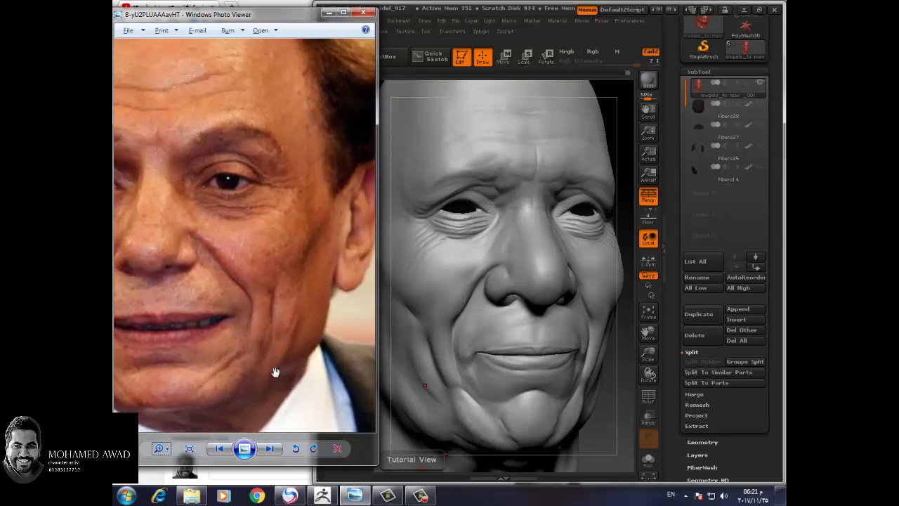
left_click(586, 402)
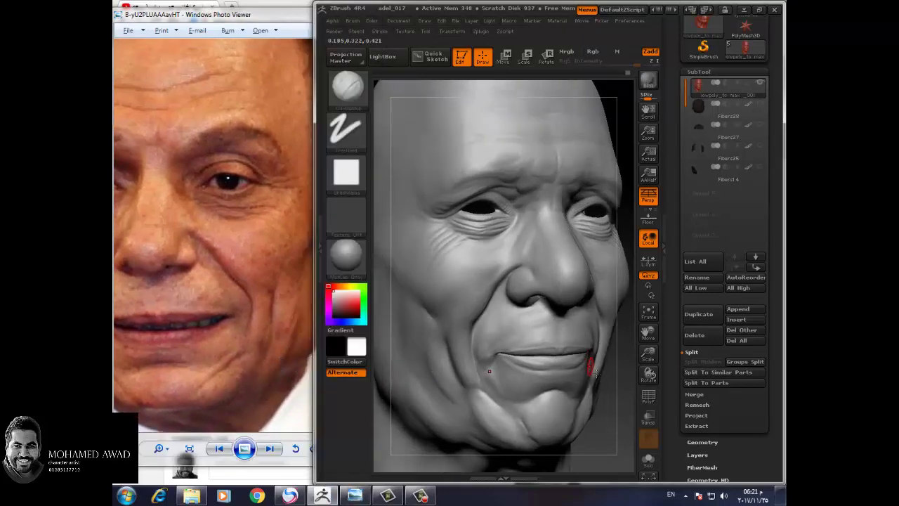
Step: Select the Dam_Standard brush and orbit the view to the eye and cheek
mouse_move(590, 379)
right_mouse_down("ctrl")
mouse_move(609, 368)
mouse_move(449, 288)
right_mouse_up("ctrl")
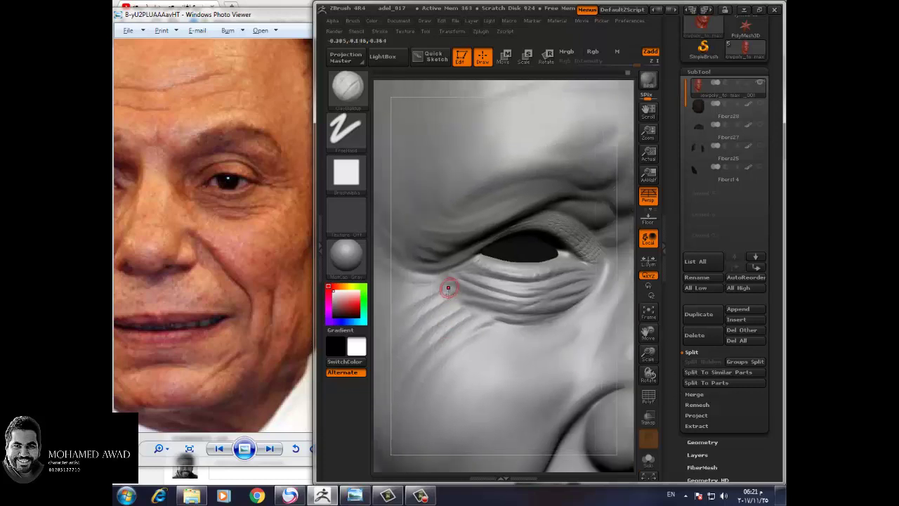
key("b")
key("d")
key("s")
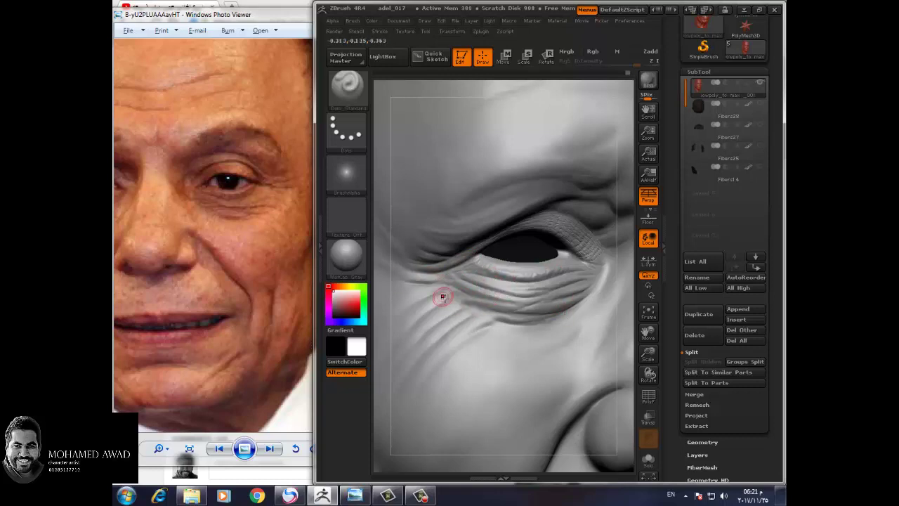
mouse_move(645, 379)
left_mouse_down()
mouse_move(612, 398)
mouse_move(572, 335)
mouse_move(558, 355)
left_mouse_up()
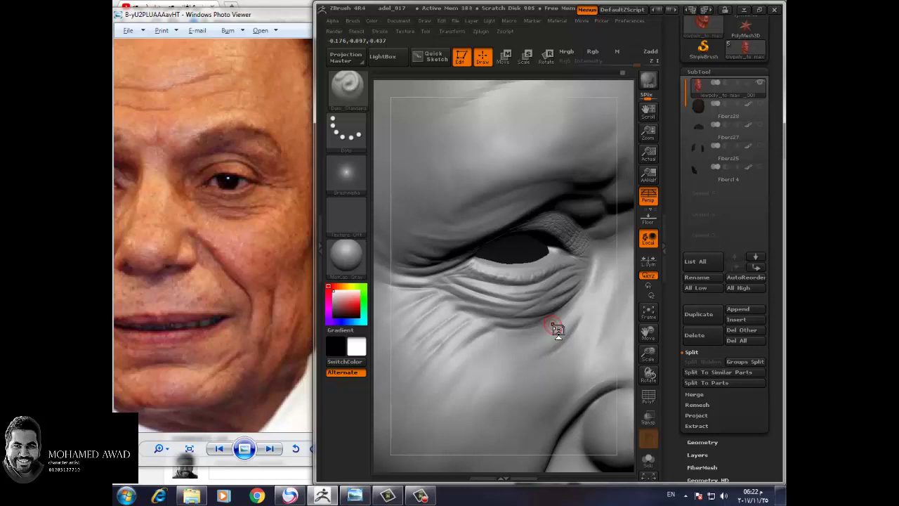
Step: Hide the right tray, carve and smooth the under-eye wrinkles, then pan the reference photo
left_click(663, 305)
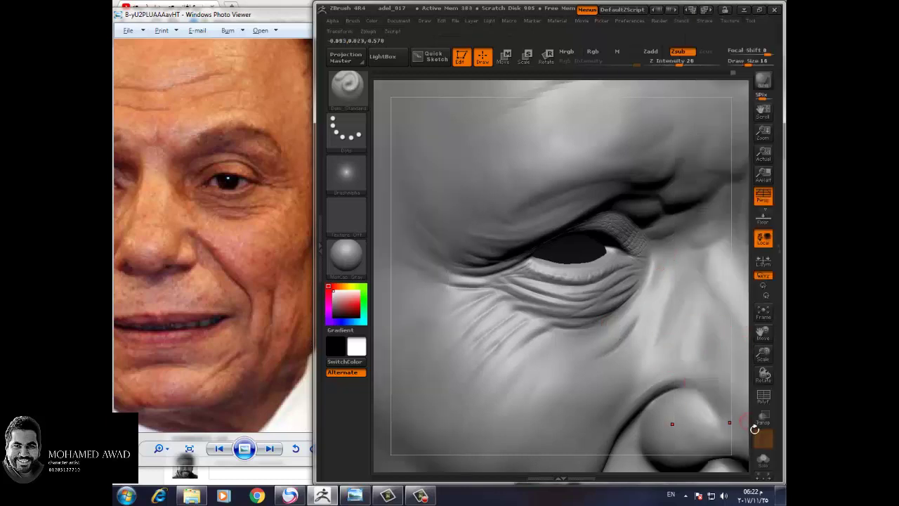
left_click_drag(754, 429, 729, 411)
key("shift")
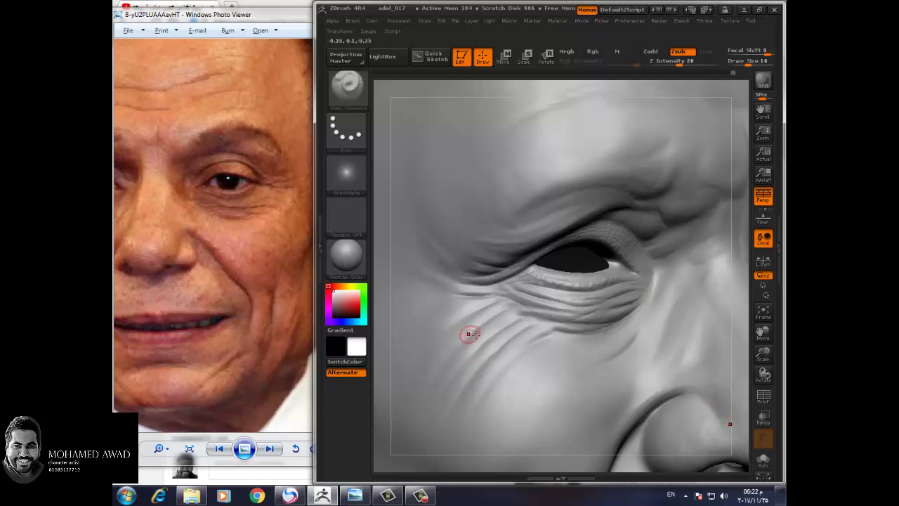
left_click(269, 381)
mouse_move(206, 450)
left_mouse_down()
mouse_move(257, 381)
mouse_move(257, 353)
mouse_move(267, 371)
mouse_move(281, 364)
mouse_move(273, 350)
left_mouse_up()
Step: Step through the reference photos to the imgid284355 face shot
left_click(270, 450)
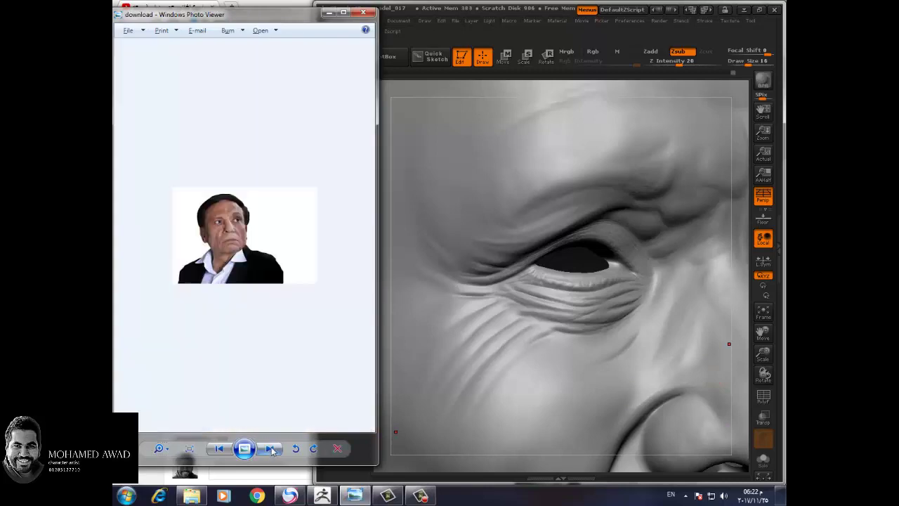
left_click(274, 453)
left_click(272, 450)
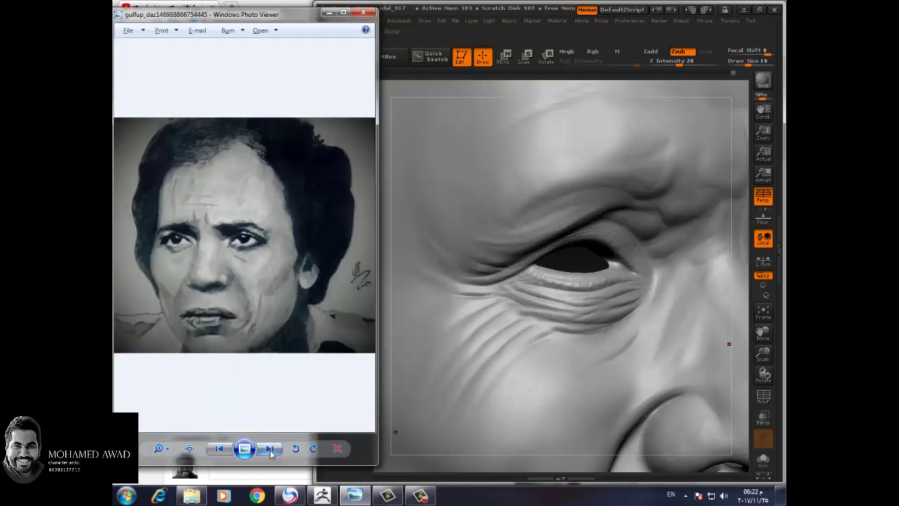
left_click(272, 449)
left_click(271, 449)
left_click(272, 450)
left_click(272, 450)
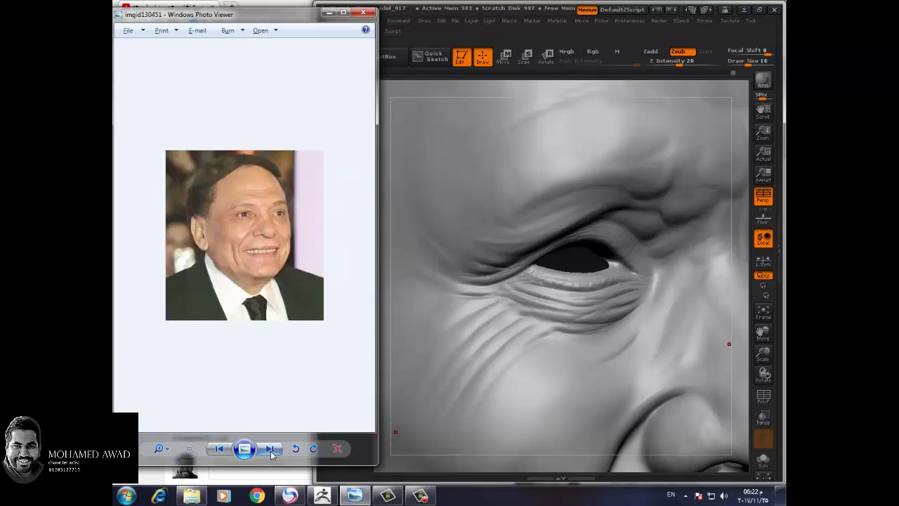
left_click(271, 450)
left_click(160, 451)
Step: Zoom the photo close on the furrowed brow and mouth, frame it, and return to ZBrush
left_click(161, 449)
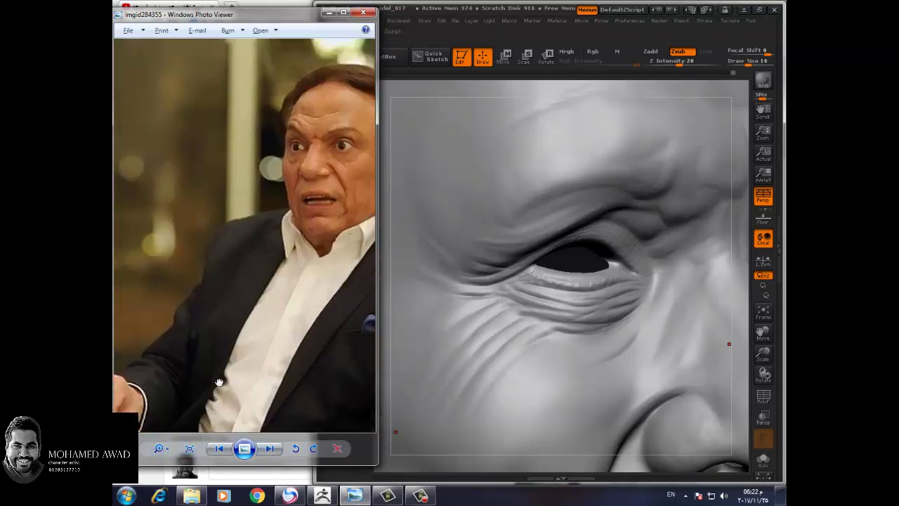
left_click_drag(167, 450, 166, 422)
left_click_drag(225, 404, 242, 369)
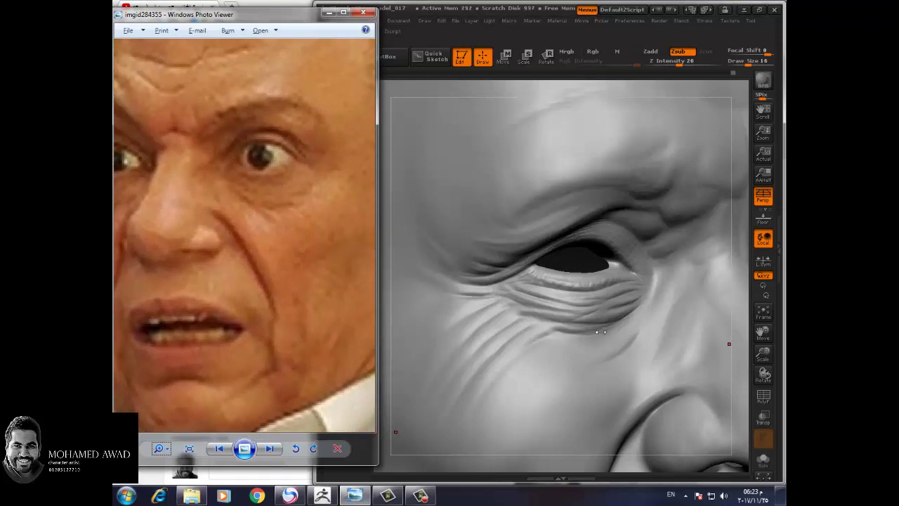
left_click(576, 225)
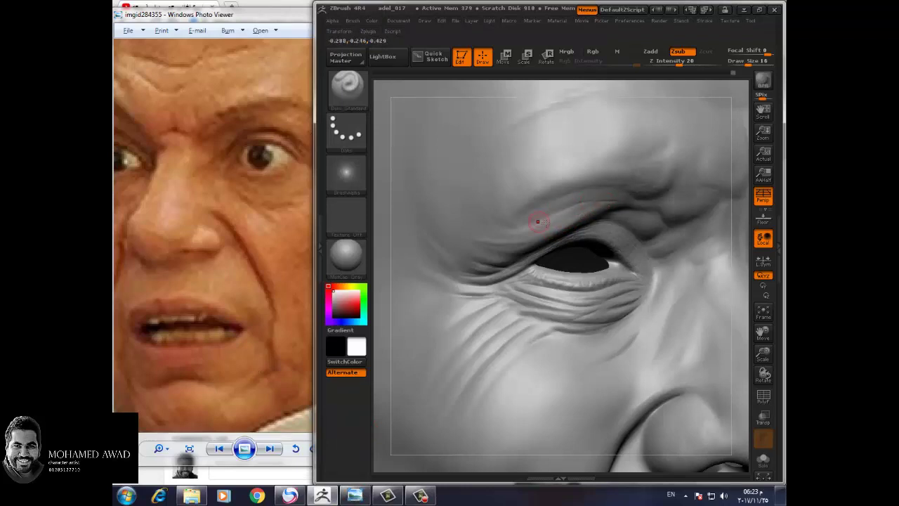
Step: Orbit around the eye and re-sculpt the brow creases above it to match the angry reference
left_click_drag(758, 318, 647, 251)
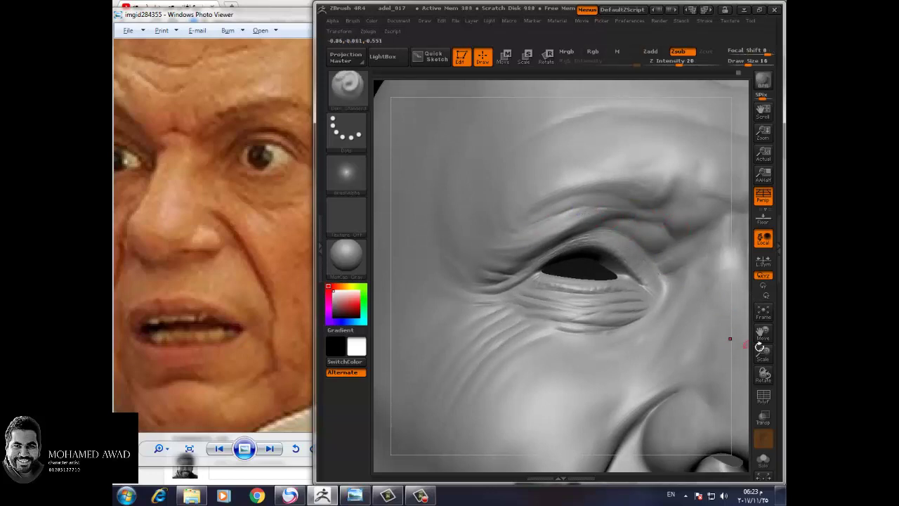
left_click_drag(581, 207, 692, 230)
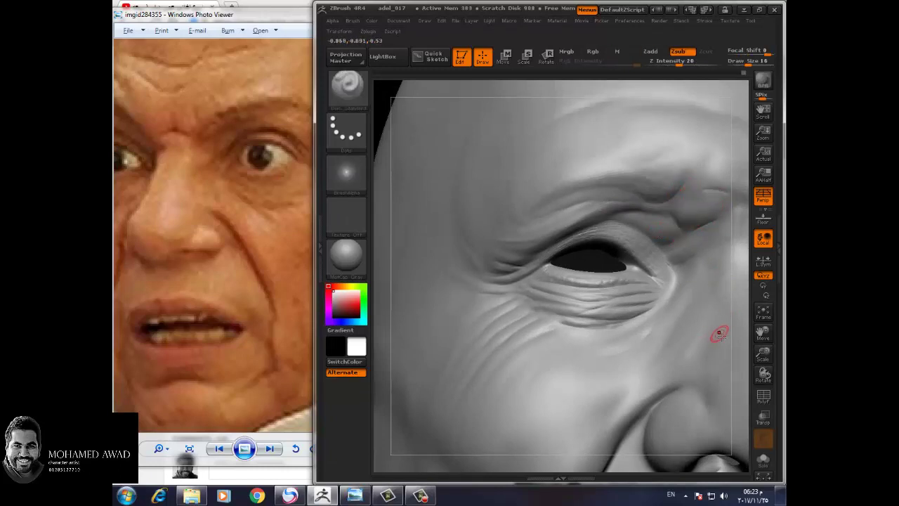
left_click_drag(747, 371, 719, 377)
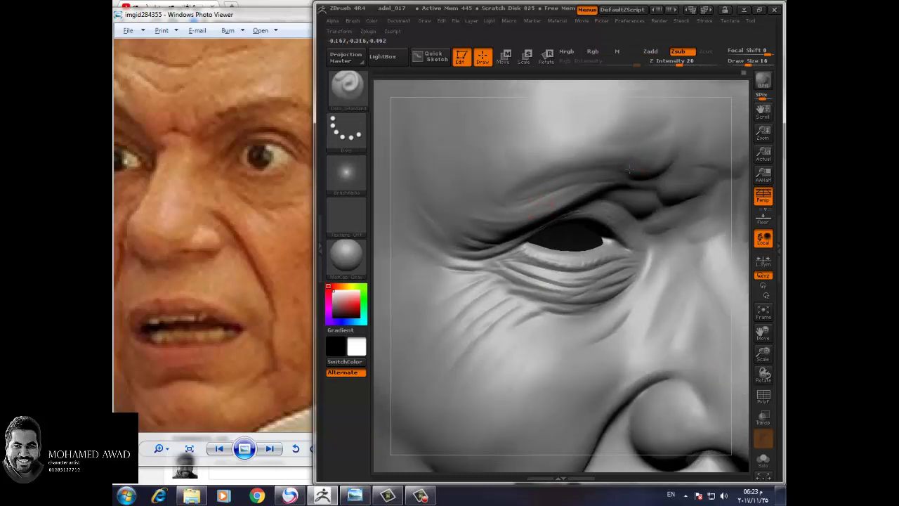
left_click_drag(645, 169, 674, 176)
left_click(270, 448)
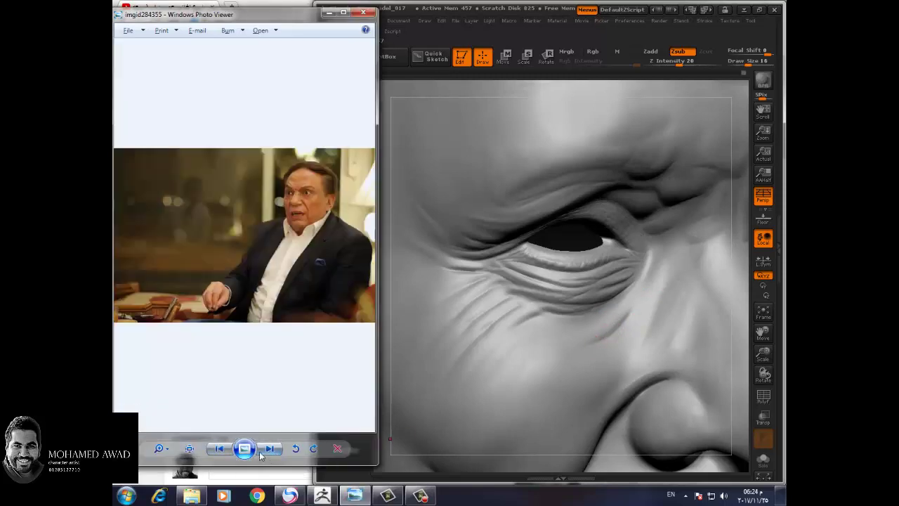
Step: Advance to a new reference photo shown at actual size, then rotate the sculpt to a front view
left_click(264, 453)
left_click(273, 454)
left_click(270, 449)
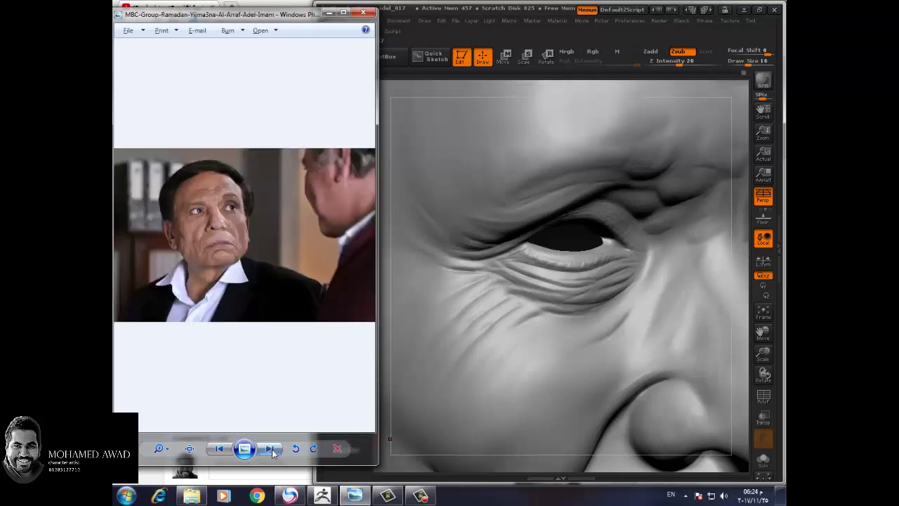
left_click(189, 448)
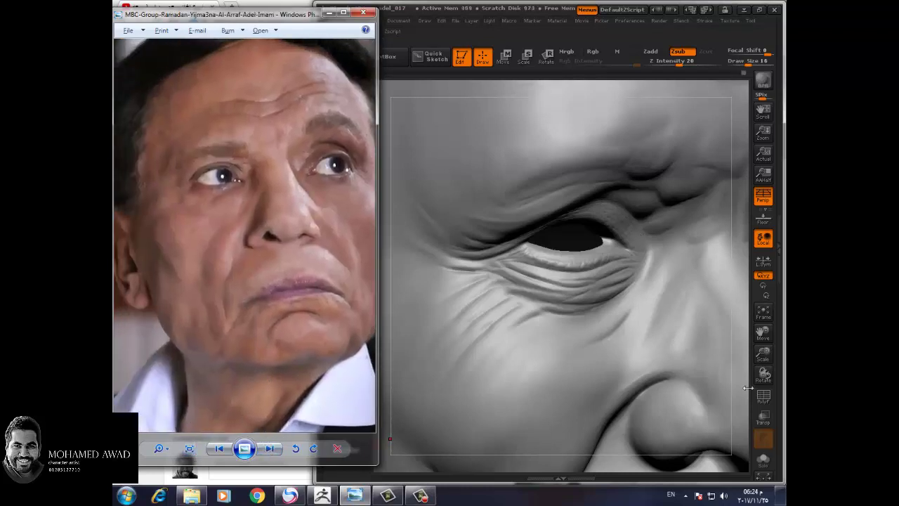
left_click(771, 337)
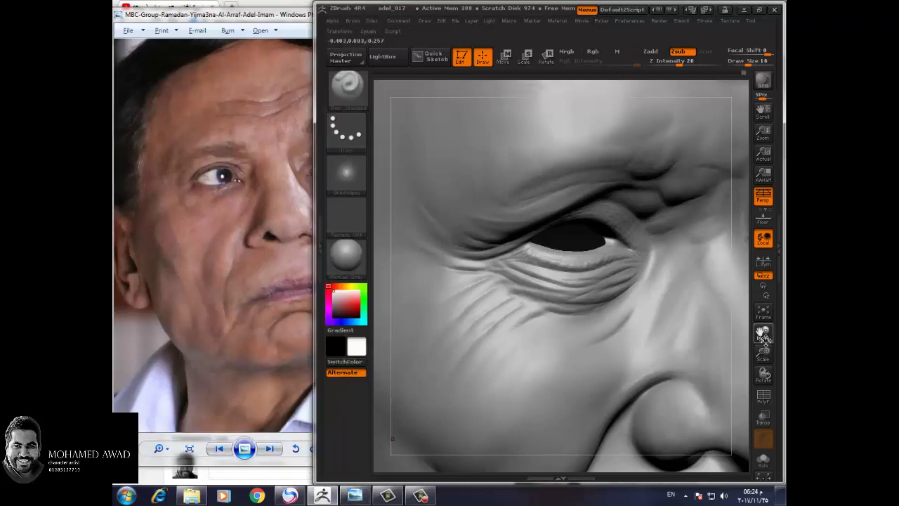
left_click_drag(771, 337, 719, 361)
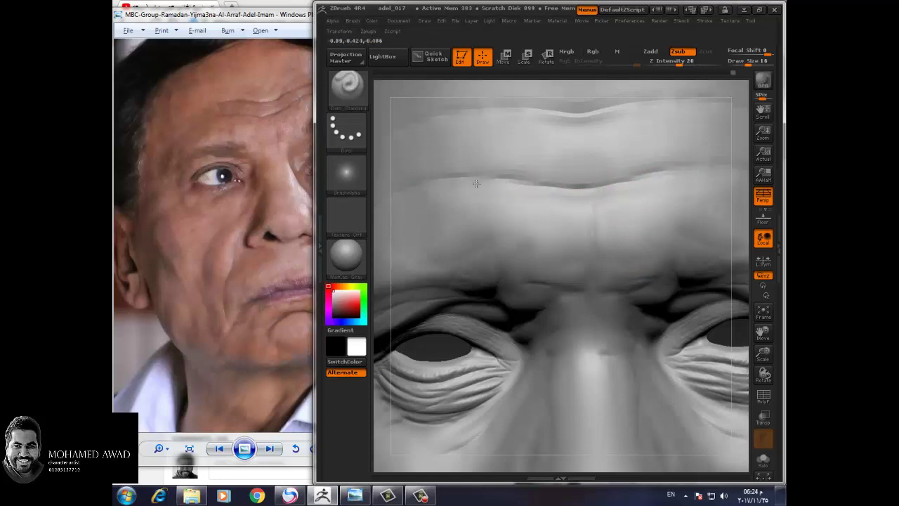
Step: Shift the view across the face so the forehead and both eyes sit centred from the front
left_click_drag(764, 332, 689, 337)
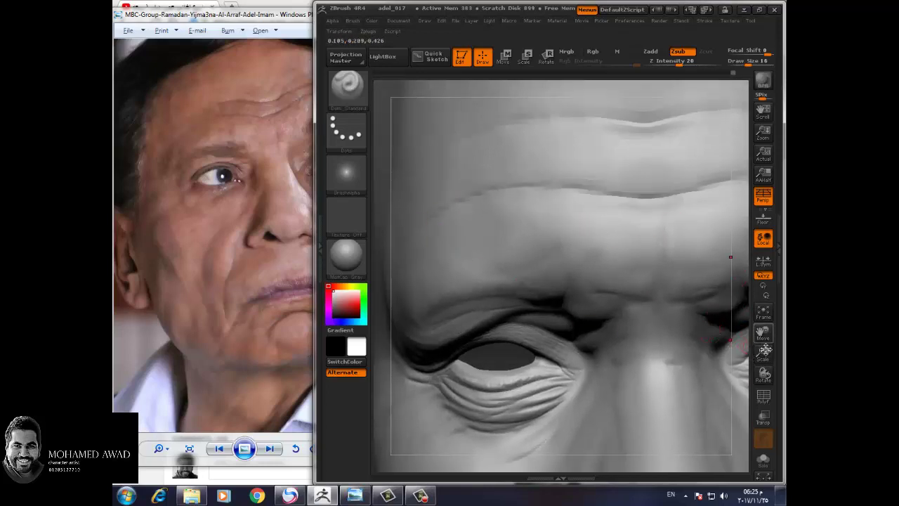
left_click_drag(763, 332, 740, 368)
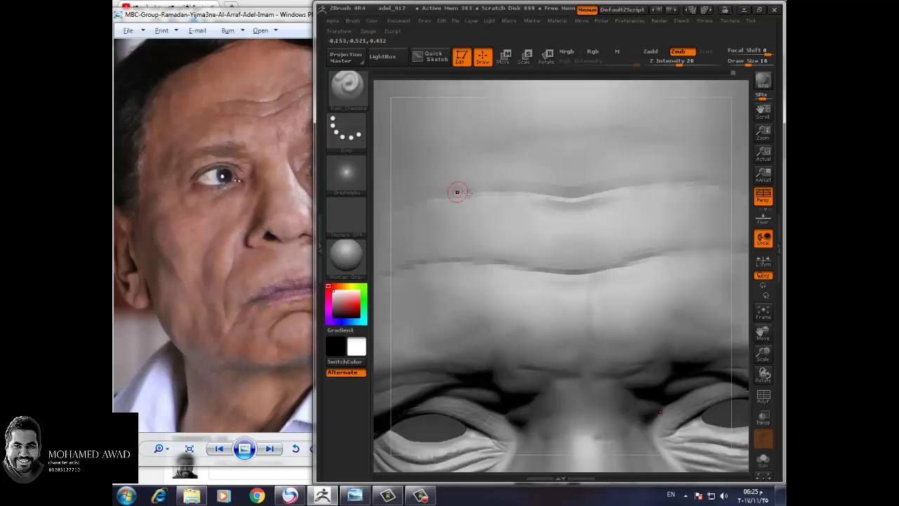
Step: Switch to ClayBuildup at Draw Size 48 and lay clay strokes along the forehead crease
key("b")
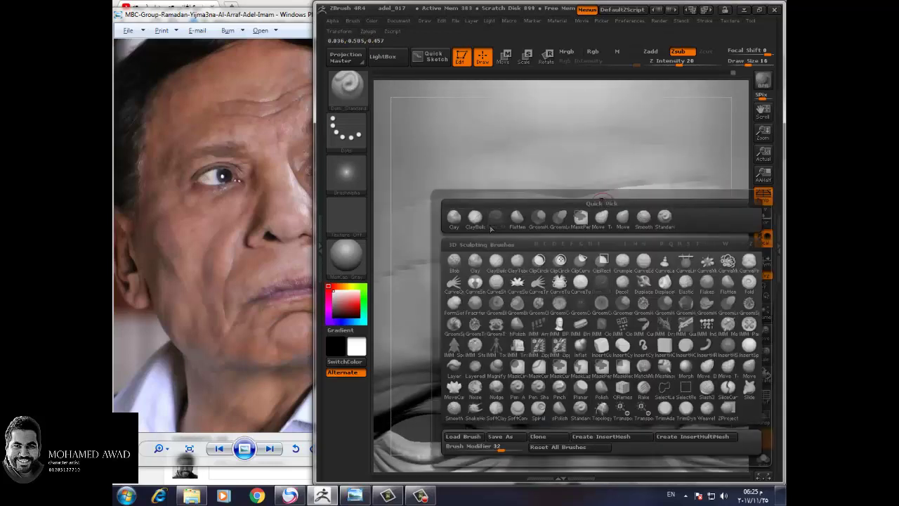
key("c")
key("b")
left_click_drag(621, 161, 614, 181)
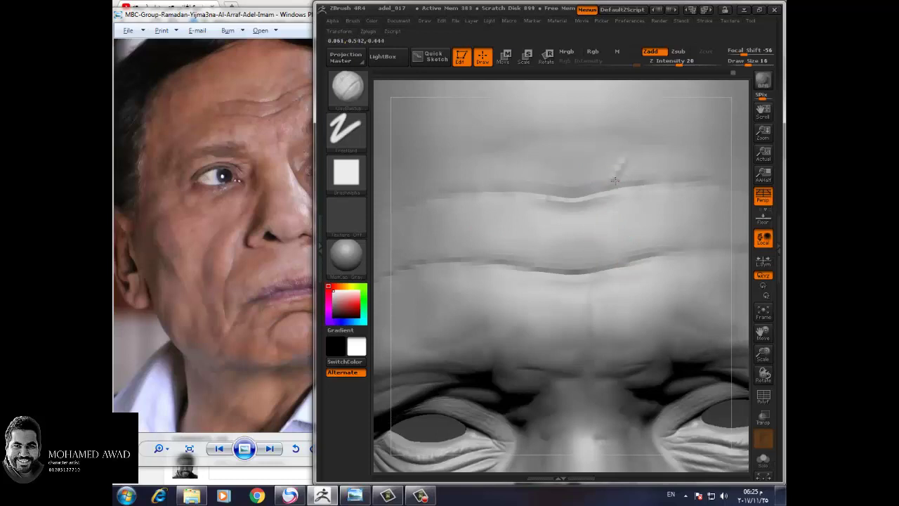
mouse_move(735, 322)
left_mouse_down()
mouse_move(724, 347)
mouse_move(722, 325)
left_mouse_up()
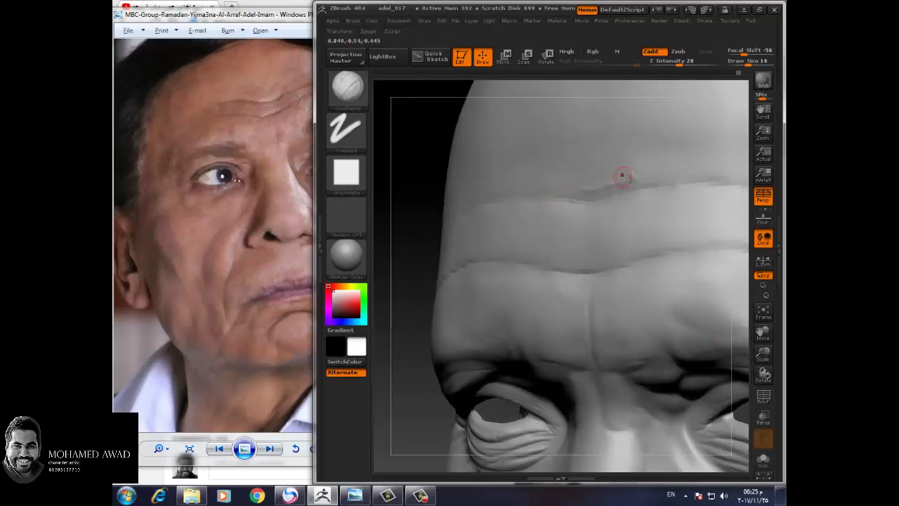
key("bracketright")
left_click_drag(636, 166, 612, 184)
left_click_drag(421, 183, 510, 188, "shift")
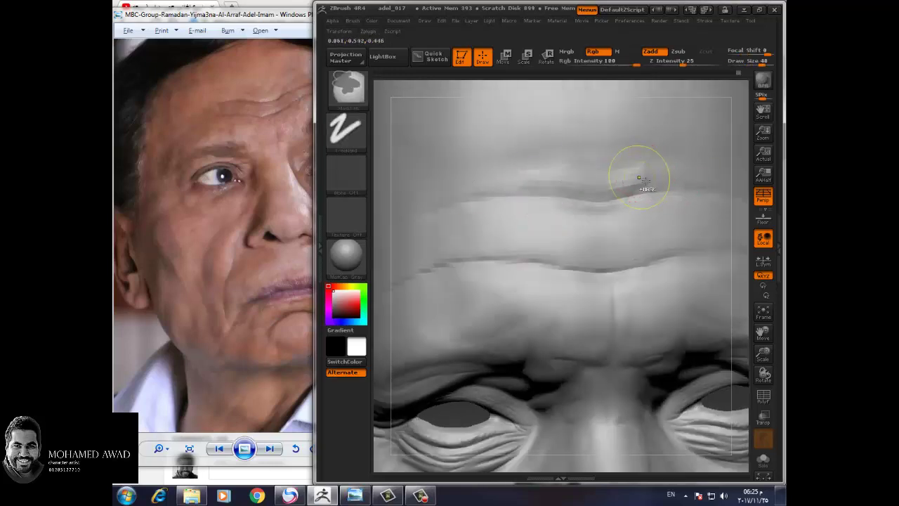
Step: Smooth the forehead crease, after briefly opening and closing the tool settings panel
left_click_drag(632, 176, 713, 209, "shift")
left_click(777, 253)
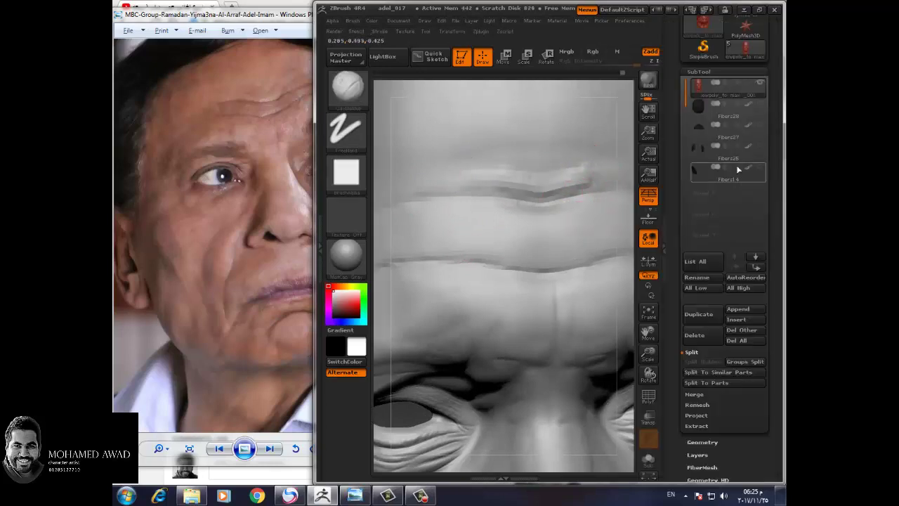
left_click(713, 98)
left_click(703, 98)
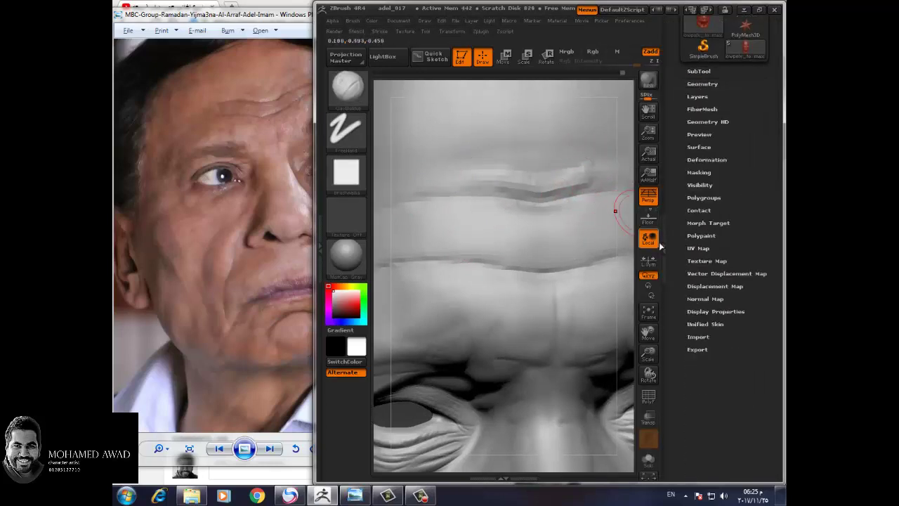
key("space")
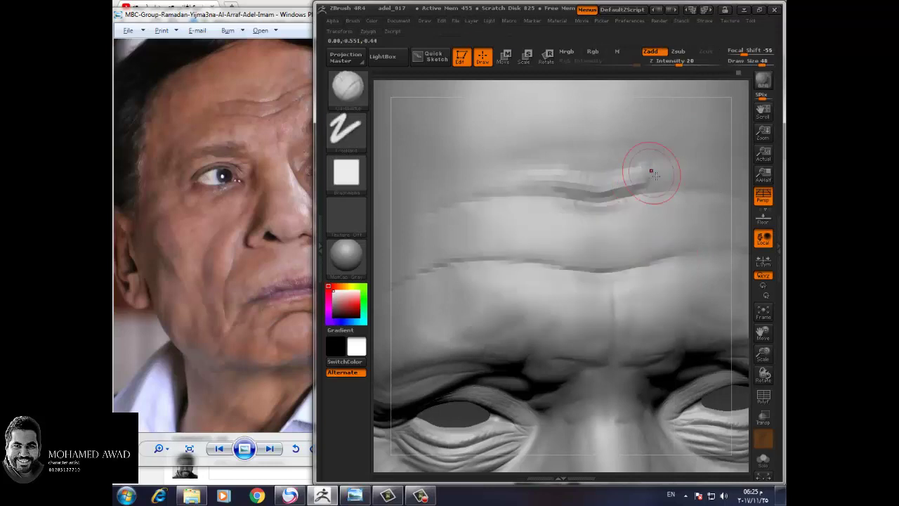
left_click_drag(648, 175, 638, 183, "shift")
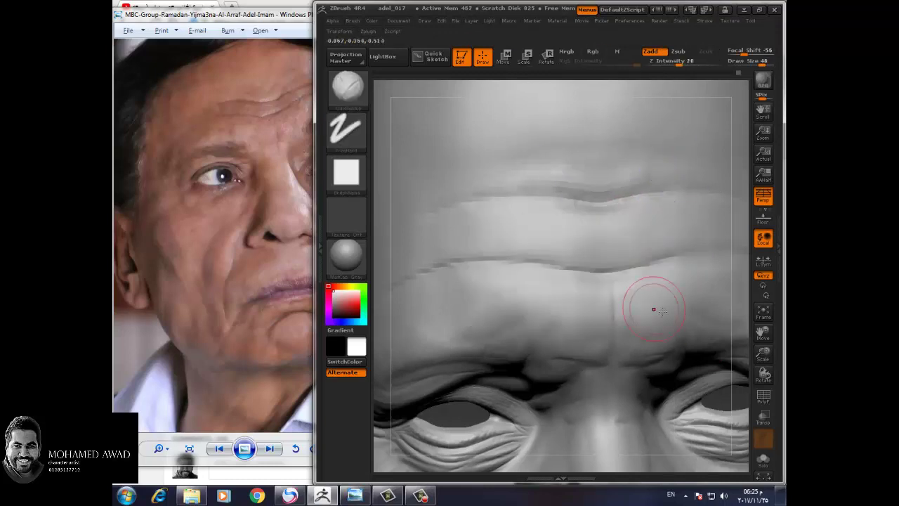
mouse_move(720, 367)
left_mouse_down()
mouse_move(745, 392)
mouse_move(713, 342)
left_mouse_up()
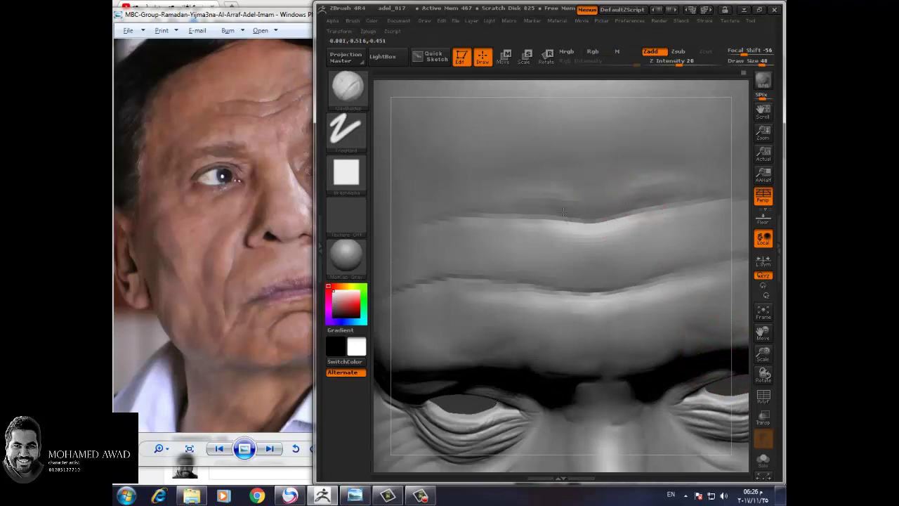
Step: Build up the upper forehead ridge, smooth the bright streak, and rotate the head to check
left_click_drag(499, 223, 615, 234)
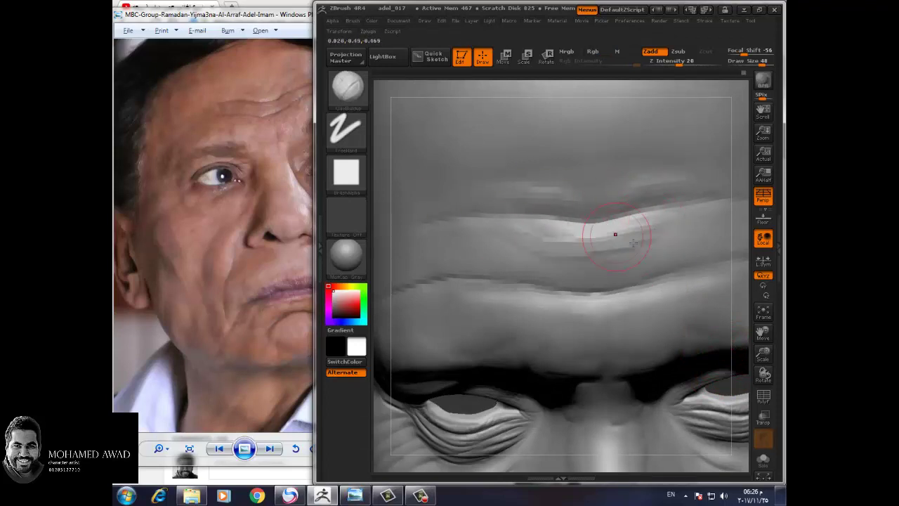
left_click_drag(652, 257, 562, 242, "shift")
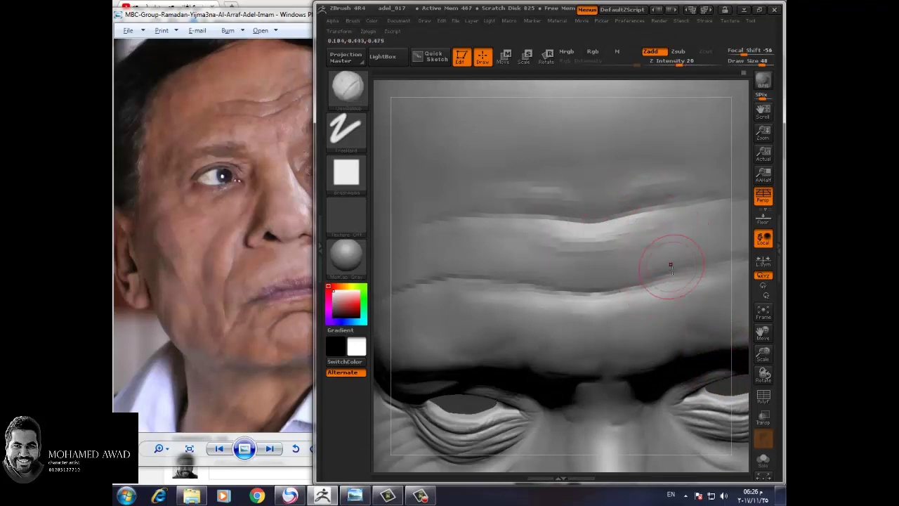
key("shift")
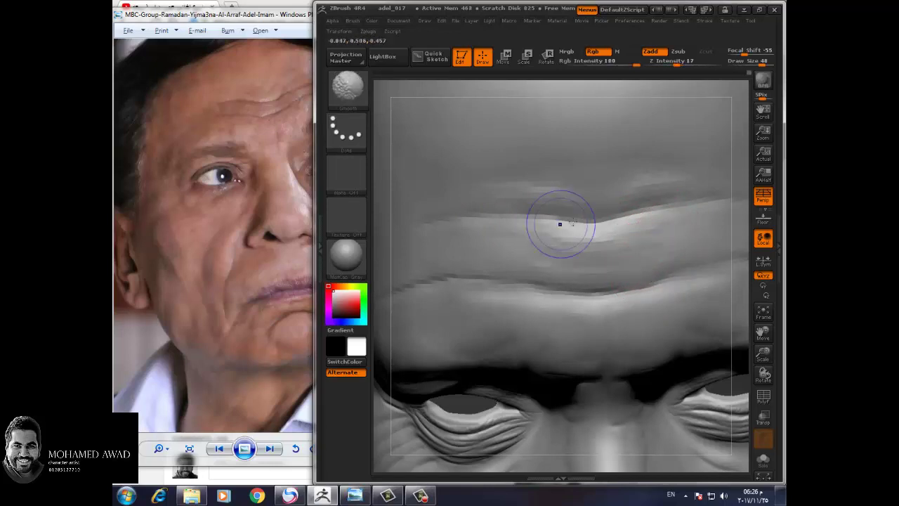
mouse_move(763, 356)
left_mouse_down()
mouse_move(743, 371)
mouse_move(752, 375)
left_mouse_up()
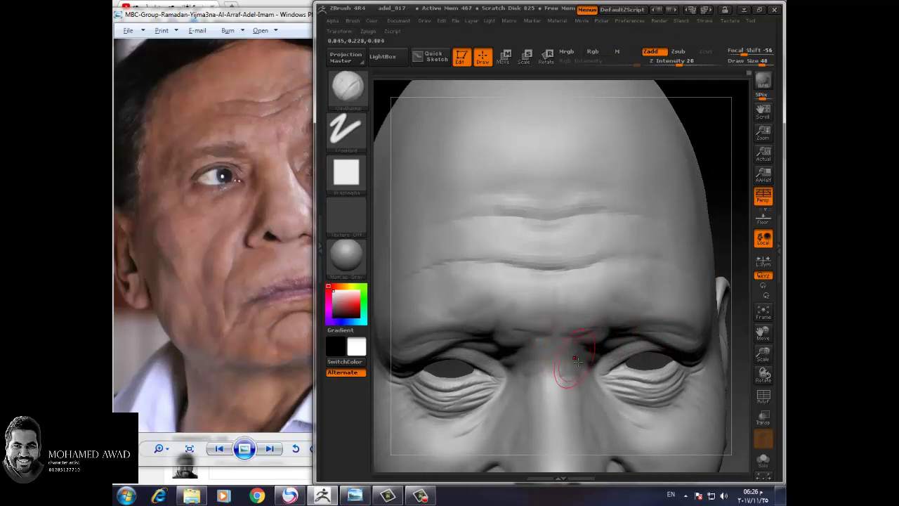
left_click_drag(732, 380, 486, 299)
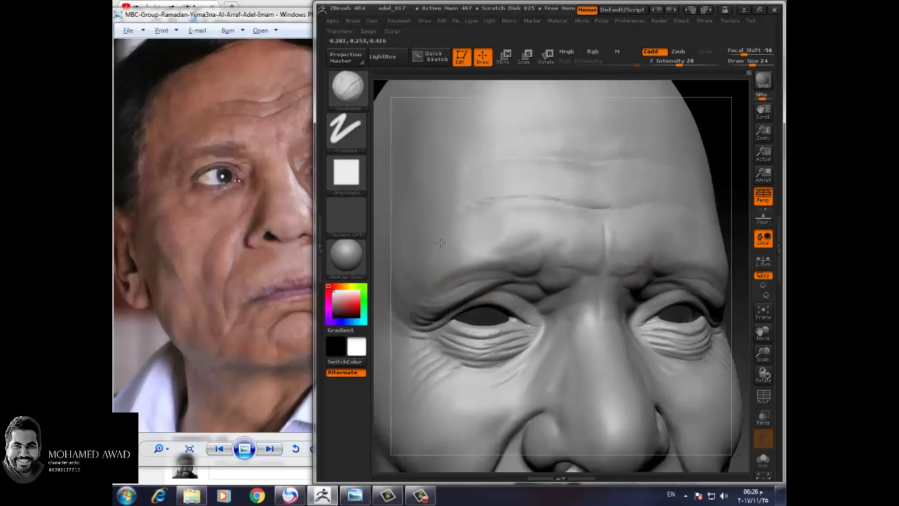
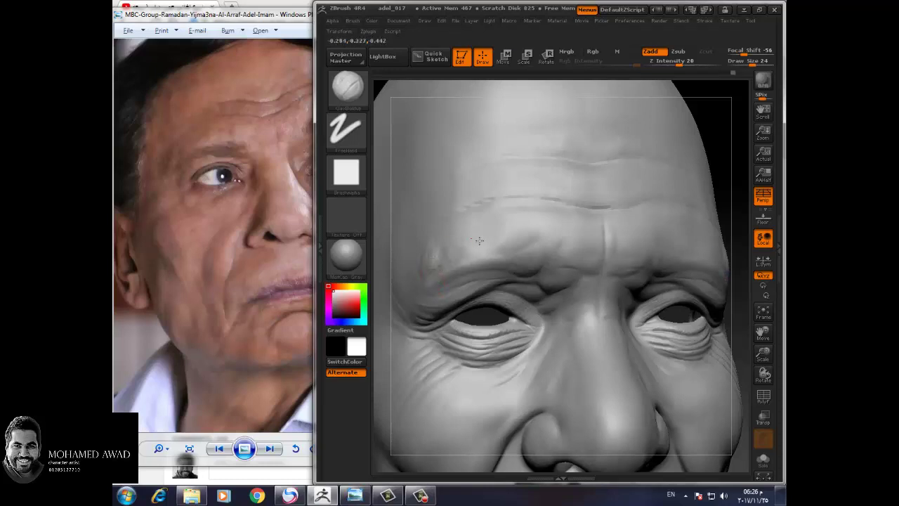
Step: Shift-smooth the forehead creases and brow wrinkles, checking them from three-quarter and frontal angles
key("shift")
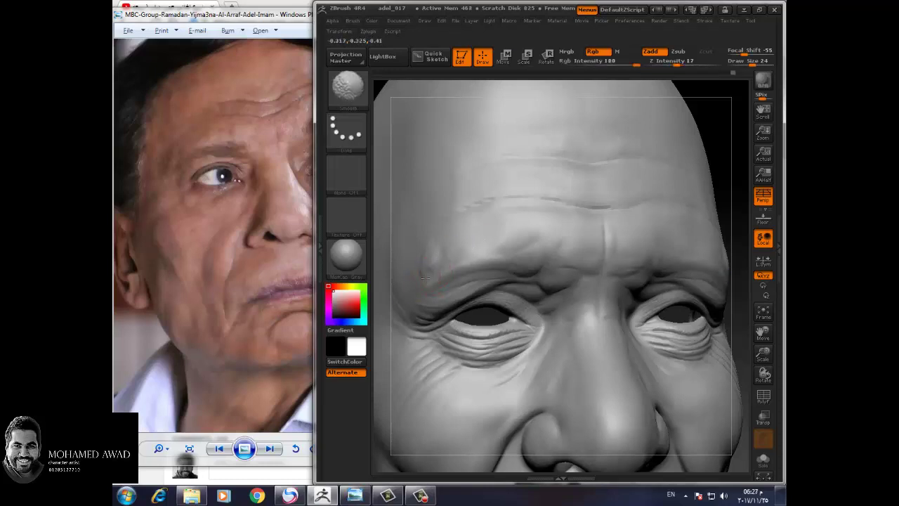
key("shift")
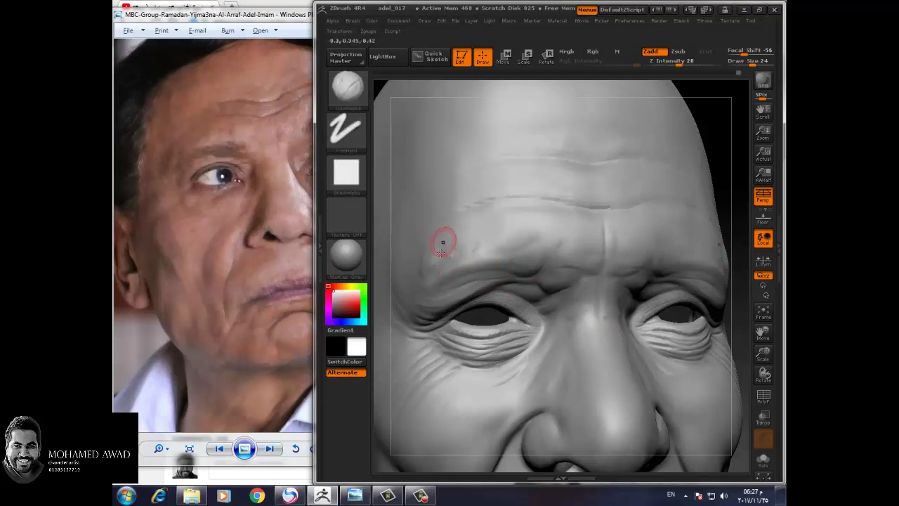
key("shift")
key("space")
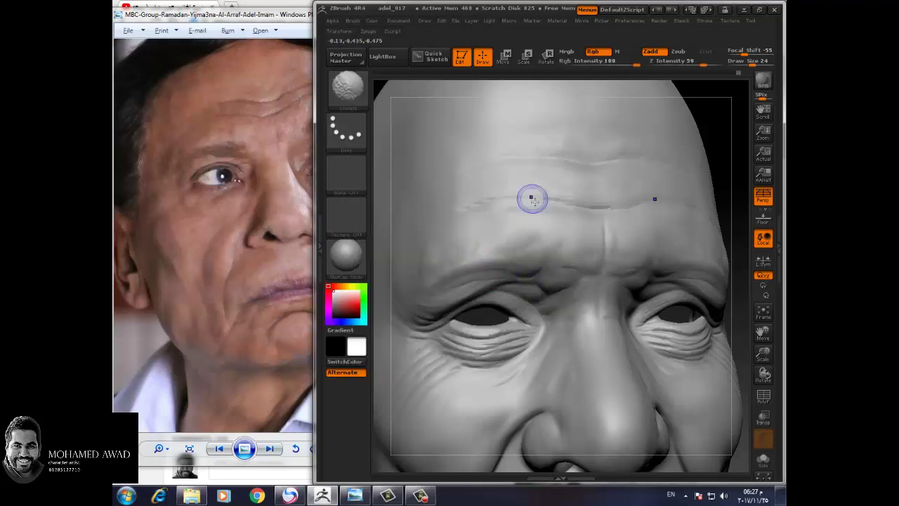
mouse_move(763, 375)
left_mouse_down()
mouse_move(752, 353)
mouse_move(758, 323)
left_mouse_up()
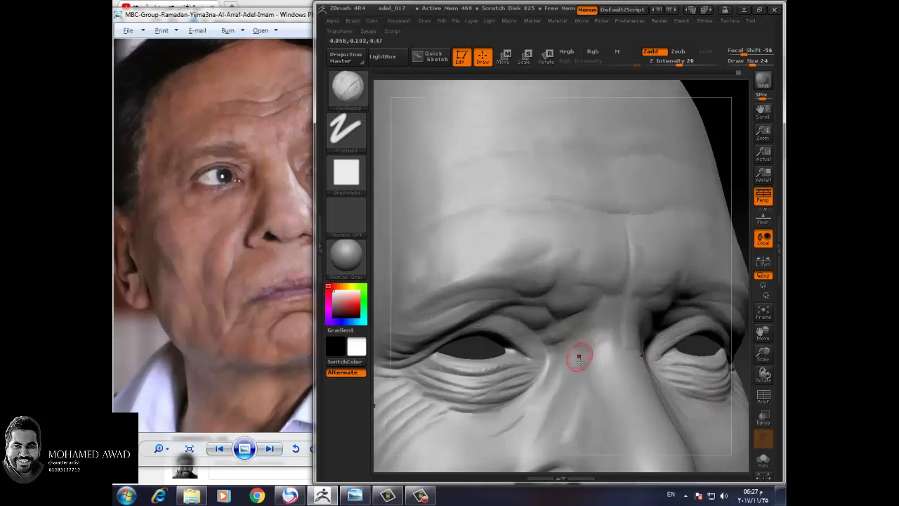
left_click_drag(759, 373, 602, 318)
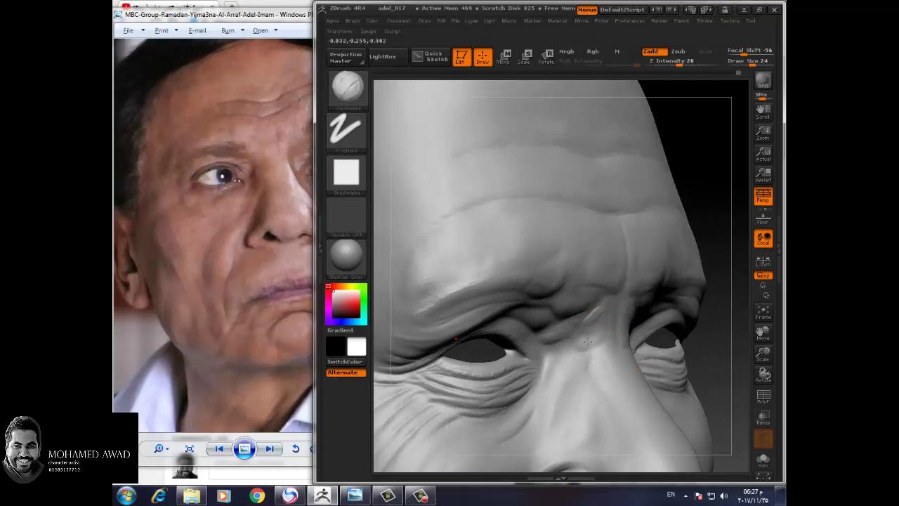
left_click_drag(716, 350, 600, 322)
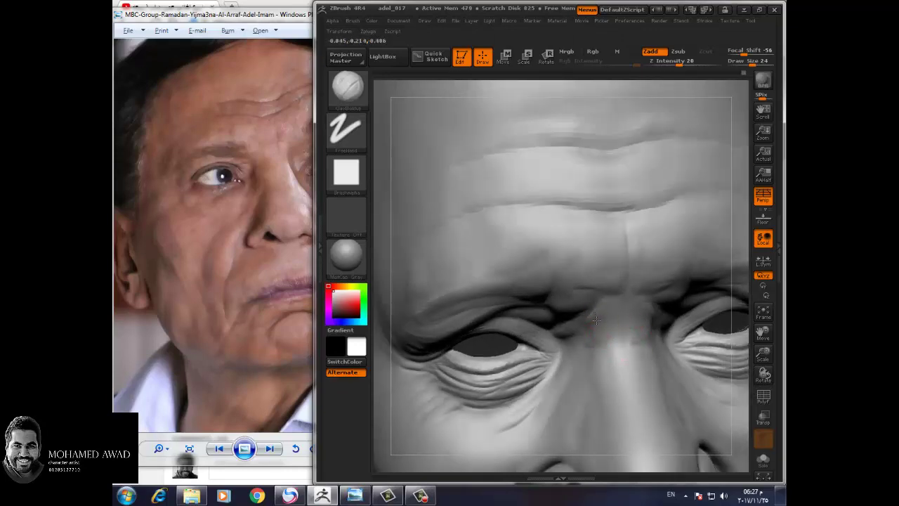
Step: Zoom in on the nose, cheeks and mouth, smooth them further, then view the full face
mouse_move(764, 355)
left_mouse_down()
mouse_move(726, 347)
mouse_move(712, 401)
mouse_move(716, 358)
mouse_move(711, 379)
mouse_move(378, 377)
mouse_move(617, 363)
left_mouse_up()
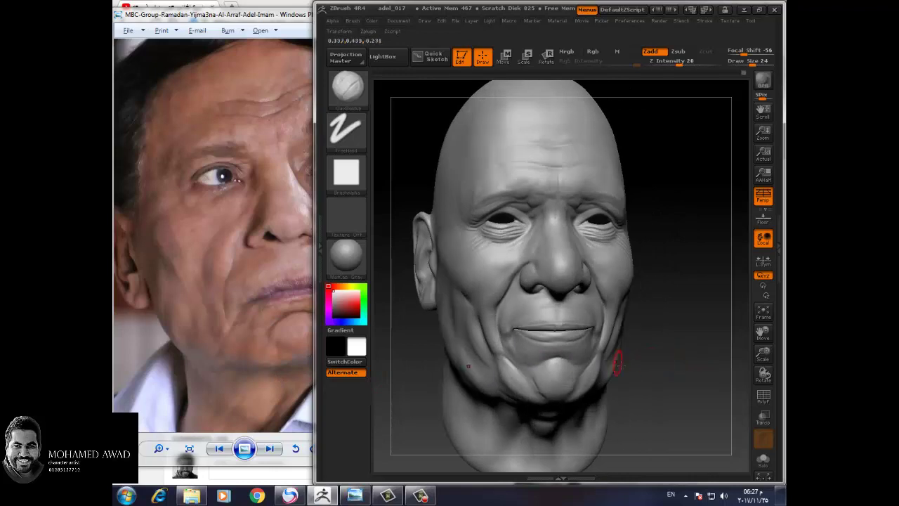
mouse_move(688, 365)
left_mouse_down()
mouse_move(669, 347)
mouse_move(705, 365)
mouse_move(705, 419)
mouse_move(455, 309)
left_mouse_up()
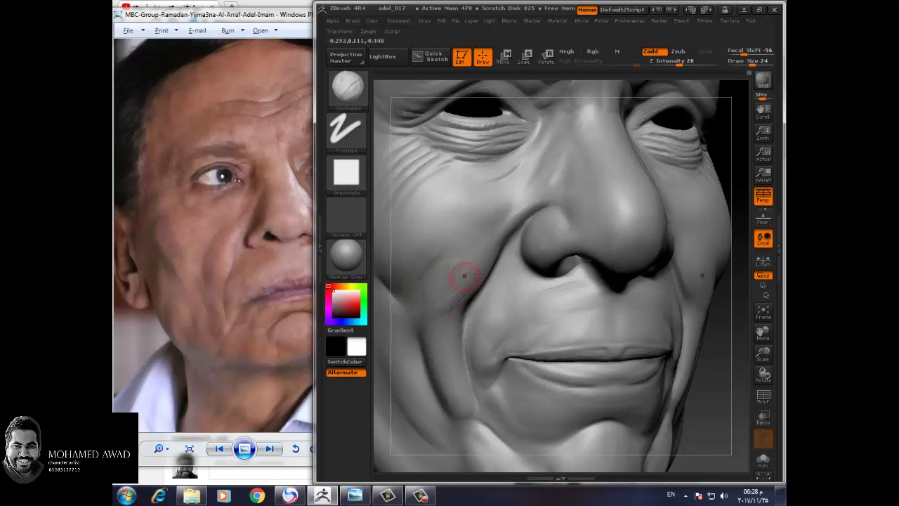
key("shift")
key("shift")
mouse_move(763, 341)
left_mouse_down()
mouse_move(685, 357)
mouse_move(690, 325)
left_mouse_up()
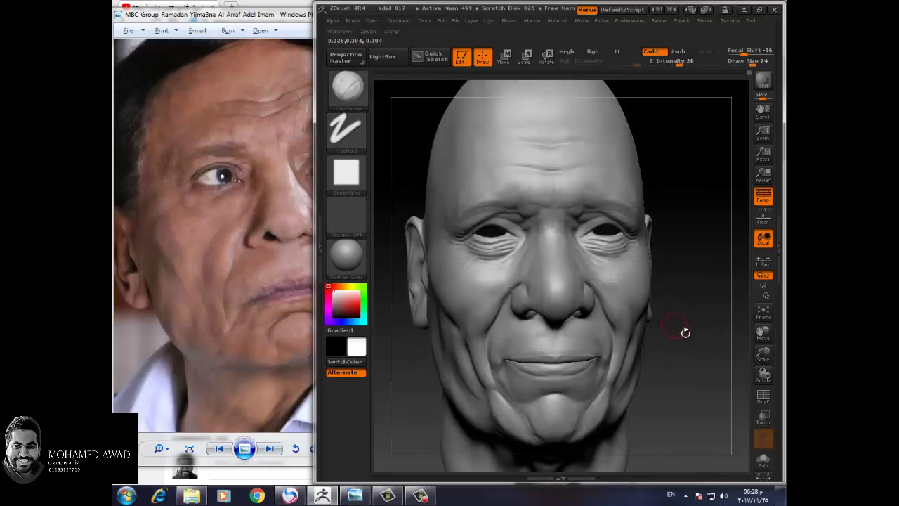
Step: Save the project as adel_017, confirming replacement of the existing file
left_click(455, 20)
left_click(492, 36)
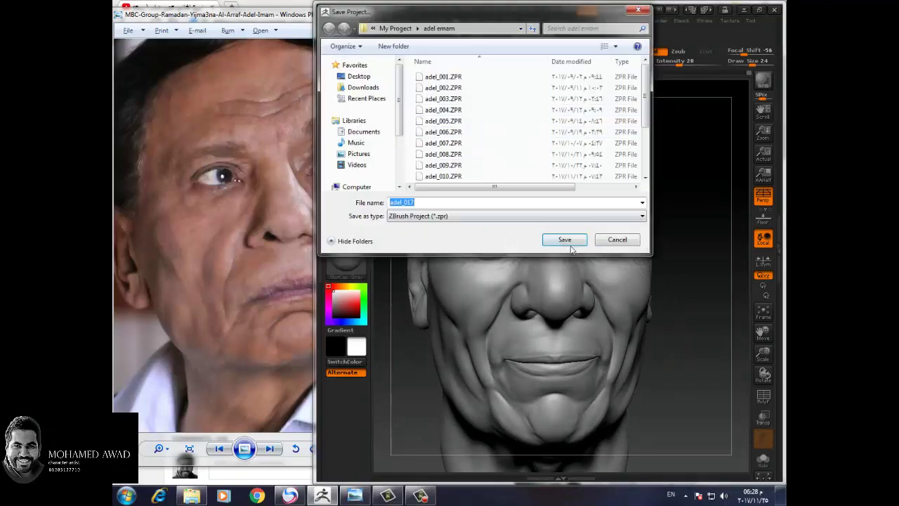
left_click(565, 240)
left_click(520, 251)
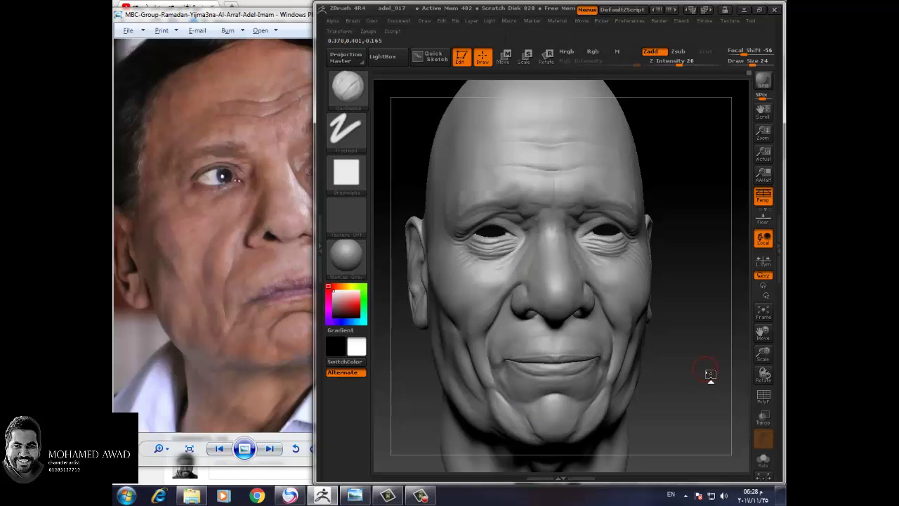
left_click_drag(685, 350, 672, 321)
mouse_move(492, 381)
left_mouse_down()
mouse_move(466, 438)
mouse_move(666, 369)
mouse_move(726, 387)
mouse_move(653, 377)
left_mouse_up()
Step: Zoom and pan the reference photo around the nose, mouth and eye, then fit the whole face
left_click(284, 413)
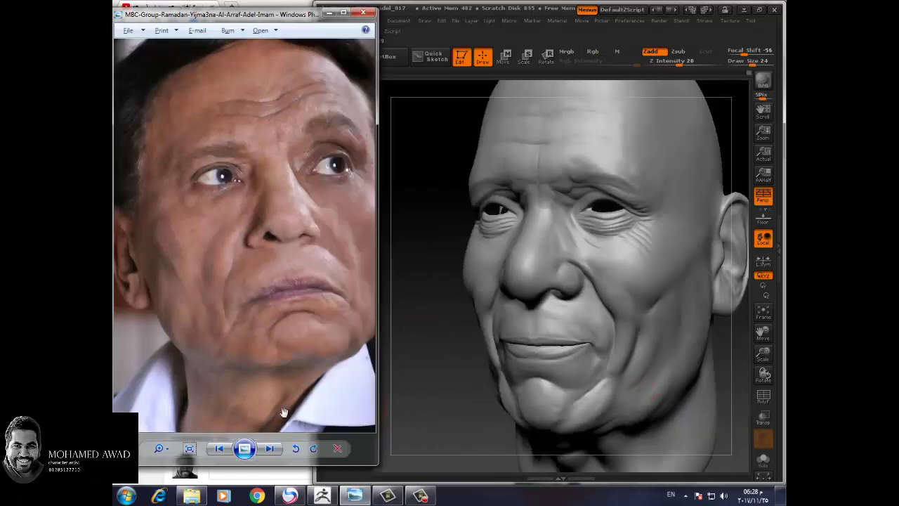
left_click(159, 448)
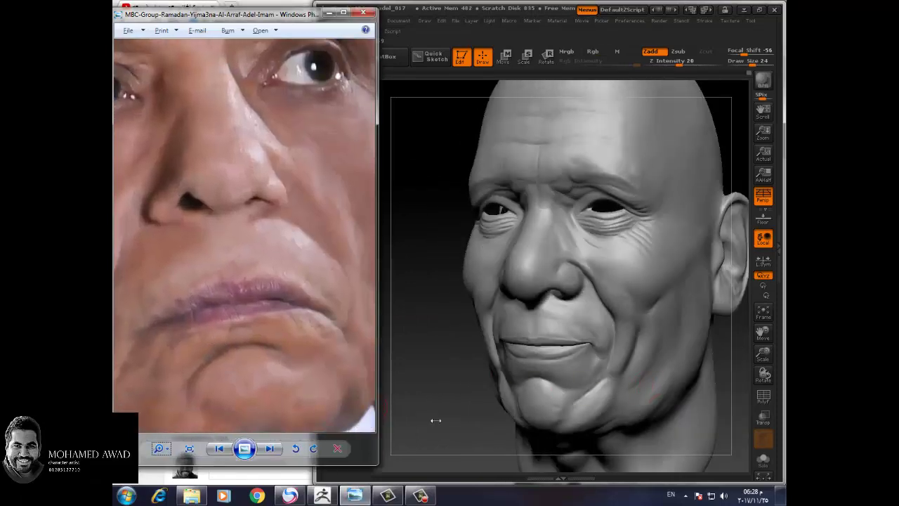
mouse_move(735, 392)
left_mouse_down()
mouse_move(676, 387)
mouse_move(686, 403)
mouse_move(701, 390)
mouse_move(661, 391)
left_mouse_up()
left_click(281, 371)
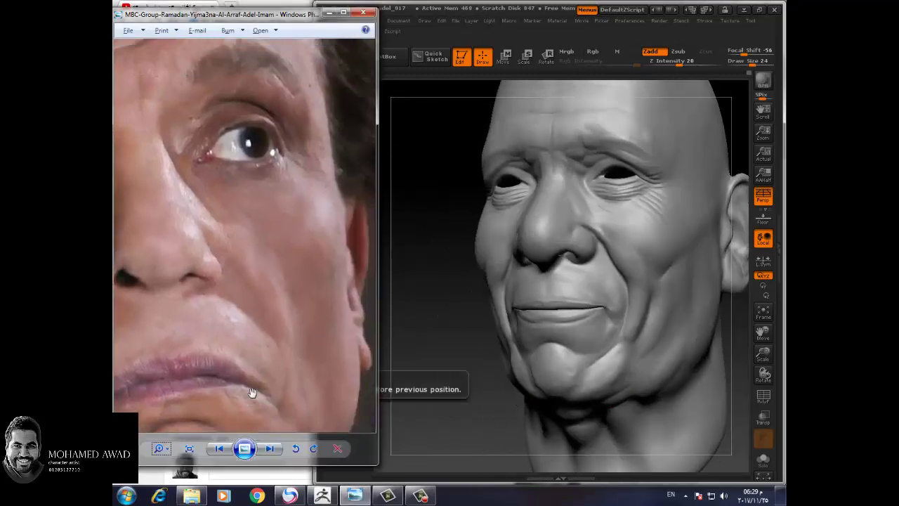
mouse_move(267, 332)
left_mouse_down()
mouse_move(264, 368)
mouse_move(326, 375)
mouse_move(293, 364)
mouse_move(309, 422)
left_mouse_up()
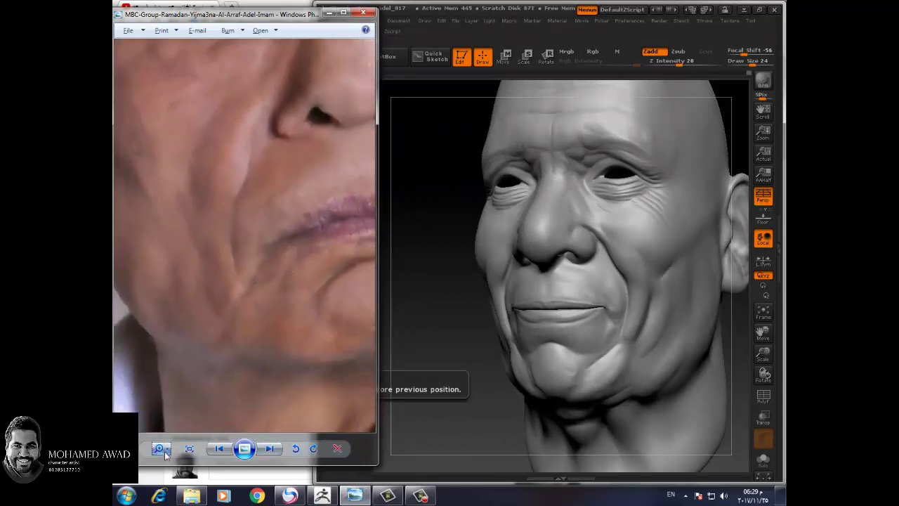
left_click(160, 448)
left_click_drag(164, 439, 167, 461)
Step: Advance to the surprised-face reference photo and zoom in close on it
left_click(271, 453)
left_click(272, 453)
left_click(271, 453)
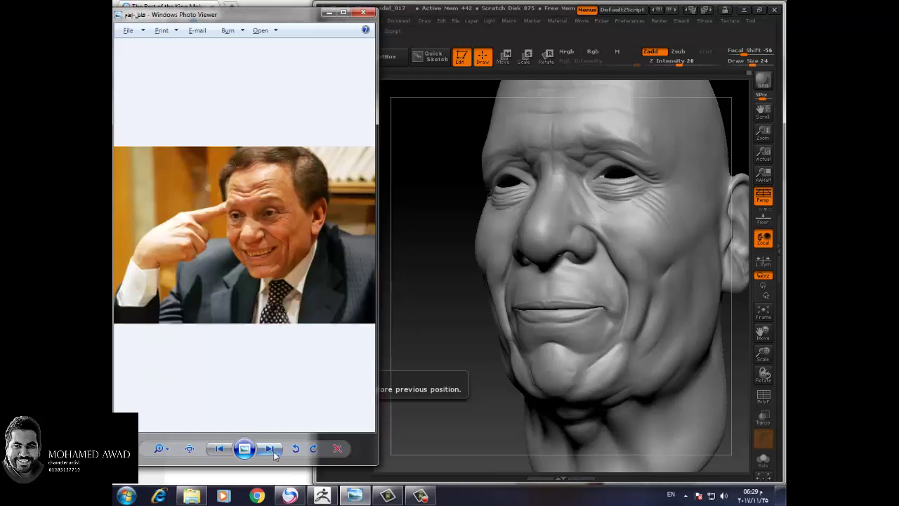
left_click(272, 453)
left_click(189, 449)
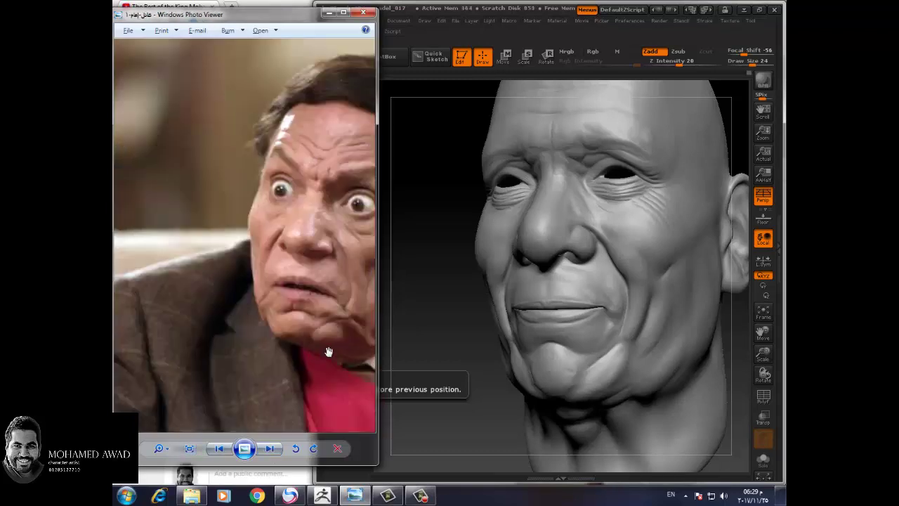
left_click(161, 449)
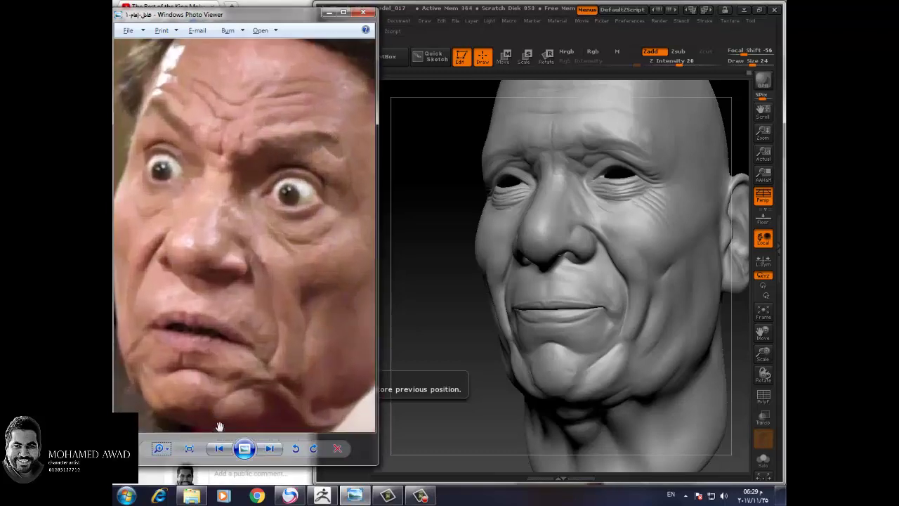
mouse_move(423, 341)
left_mouse_down()
mouse_move(697, 397)
mouse_move(686, 389)
mouse_move(701, 377)
mouse_move(688, 363)
left_mouse_up()
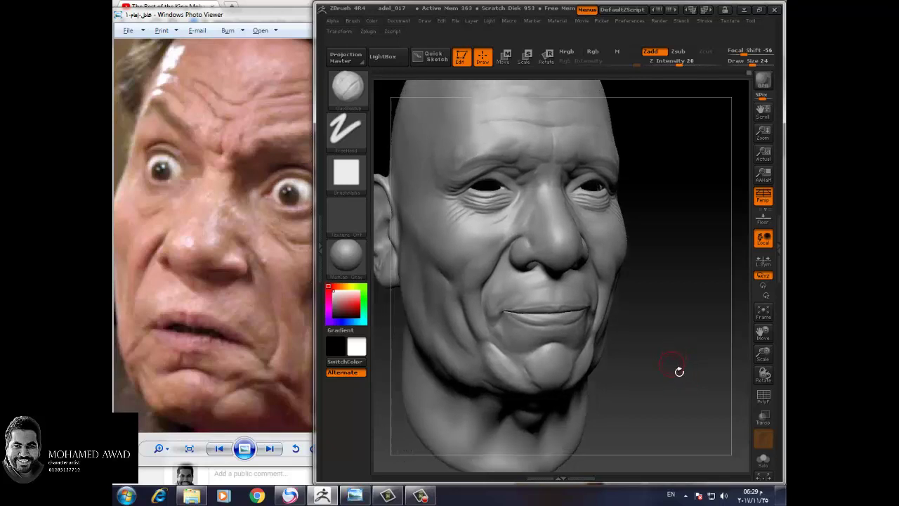
Step: Turn the head to a frontal view and double the Draw Size to 48
mouse_move(680, 386)
left_mouse_down()
mouse_move(652, 383)
mouse_move(579, 297)
left_mouse_up()
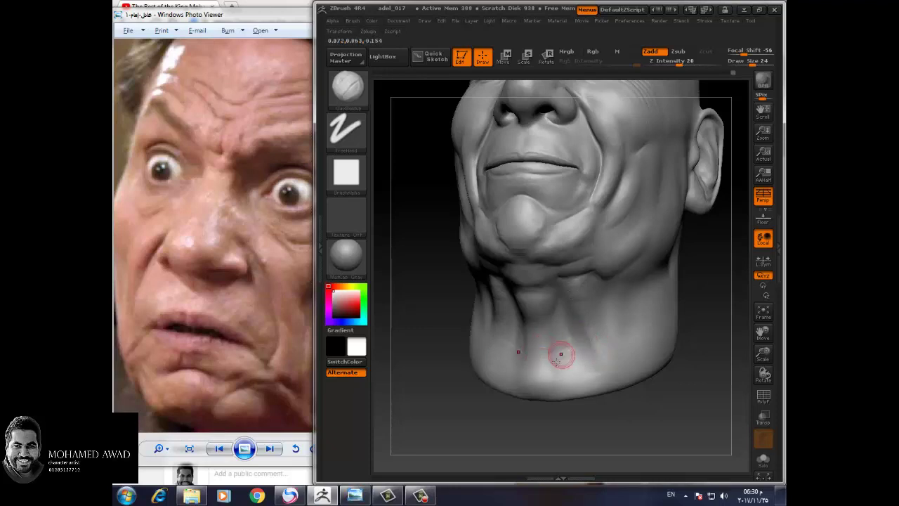
mouse_move(670, 341)
left_mouse_down("shift")
mouse_move(648, 420)
mouse_move(635, 398)
left_mouse_up("shift")
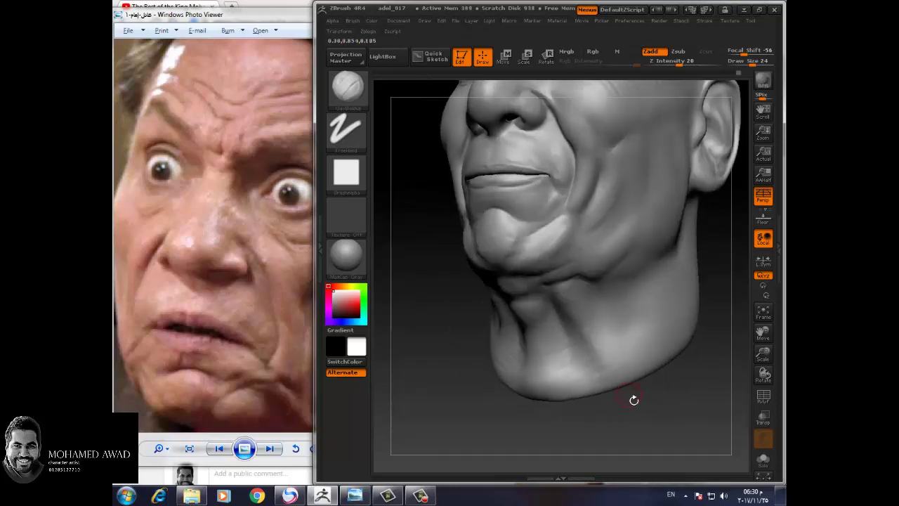
left_click_drag(694, 398, 511, 364)
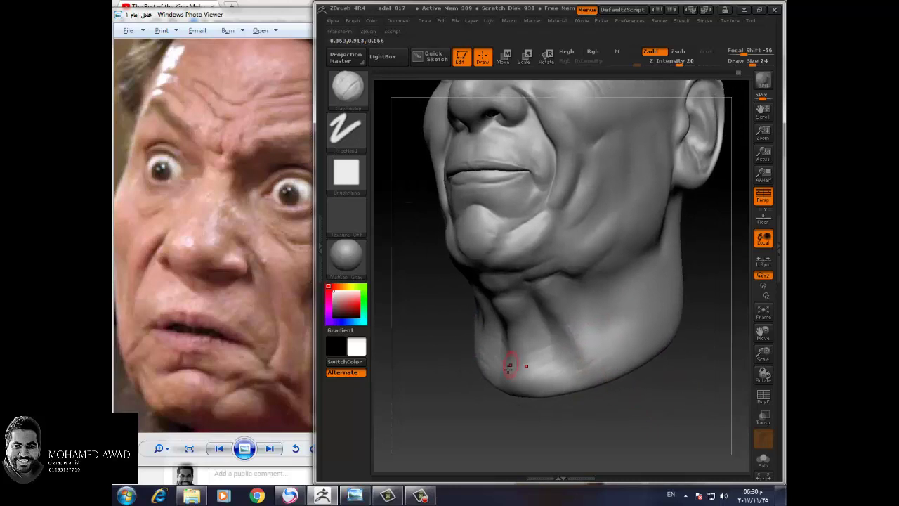
left_click_drag(572, 361, 562, 349, "shift")
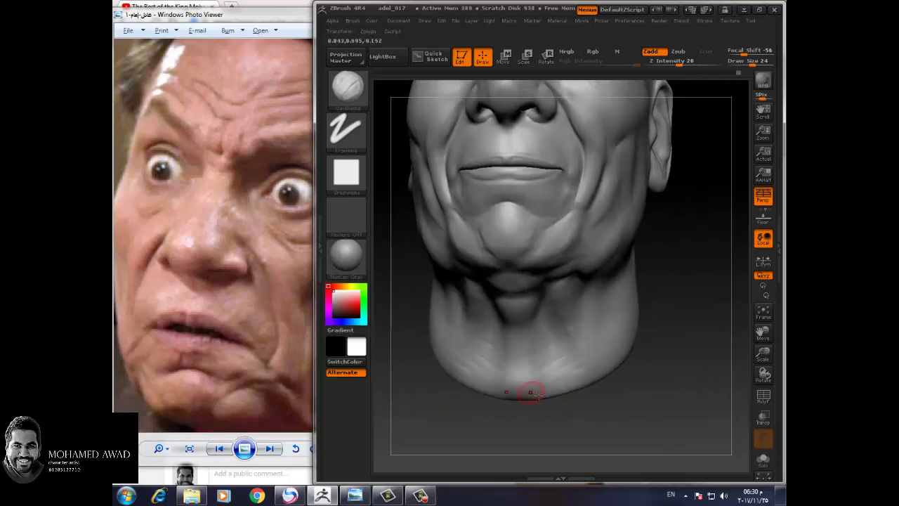
key("bracketright")
scroll(250, 328, "up", 2)
Step: Carve a ClayBuildup crease into the side of the neck and Shift-smooth it
left_click_drag(250, 327, 231, 305)
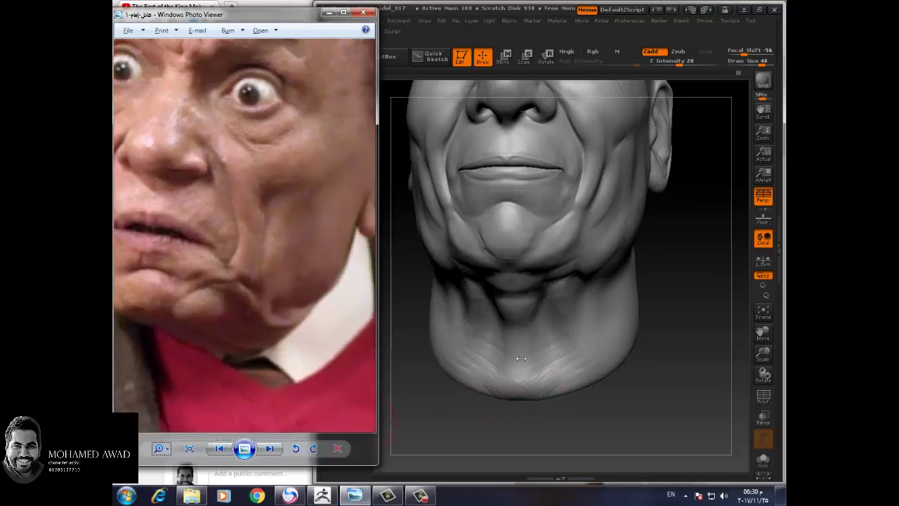
left_click_drag(593, 420, 597, 410)
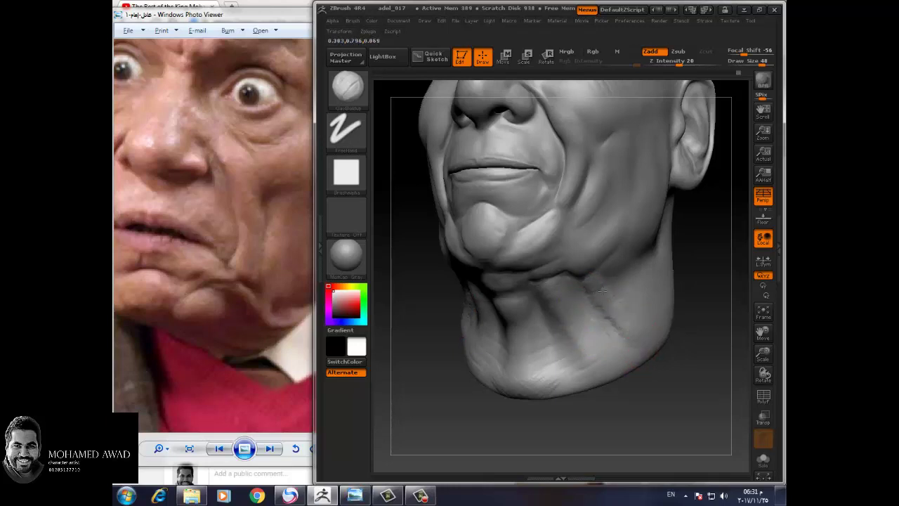
mouse_move(600, 316)
left_mouse_down()
mouse_move(588, 340)
mouse_move(628, 303)
left_mouse_up()
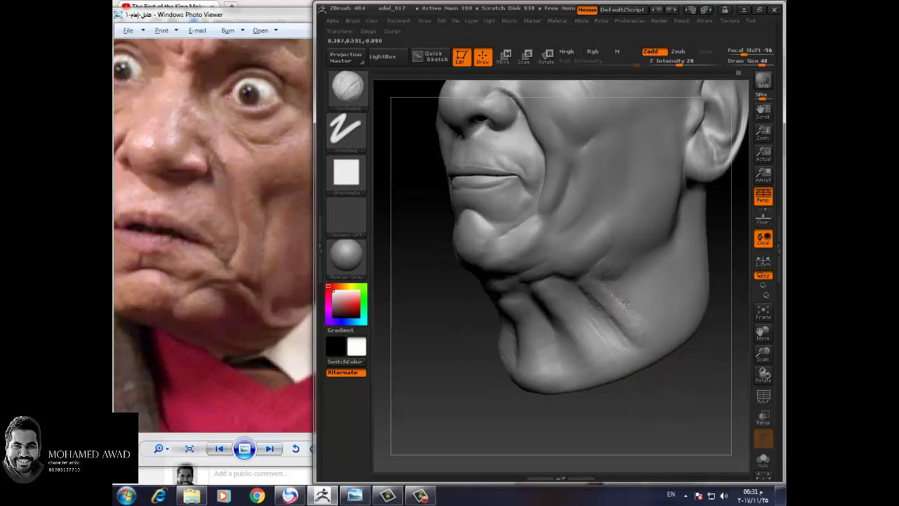
key("shift")
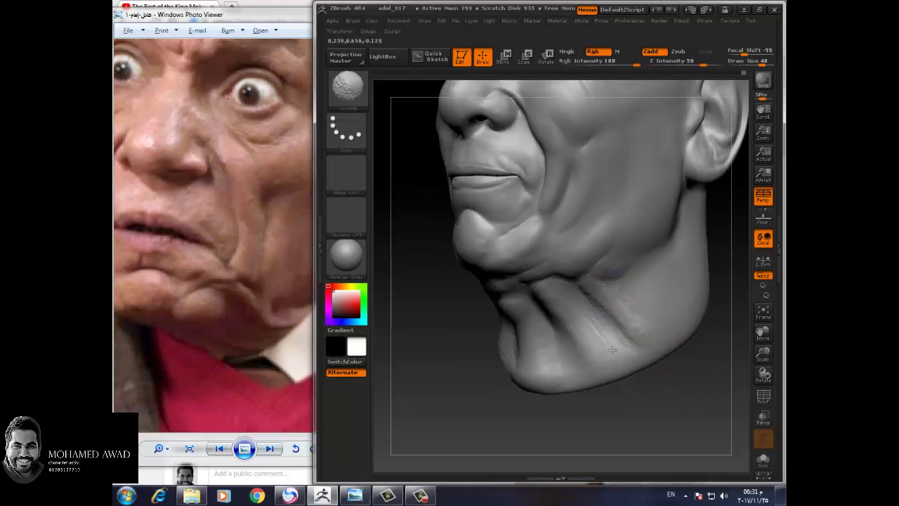
mouse_move(619, 379)
left_mouse_down()
mouse_move(664, 384)
mouse_move(583, 371)
left_mouse_up()
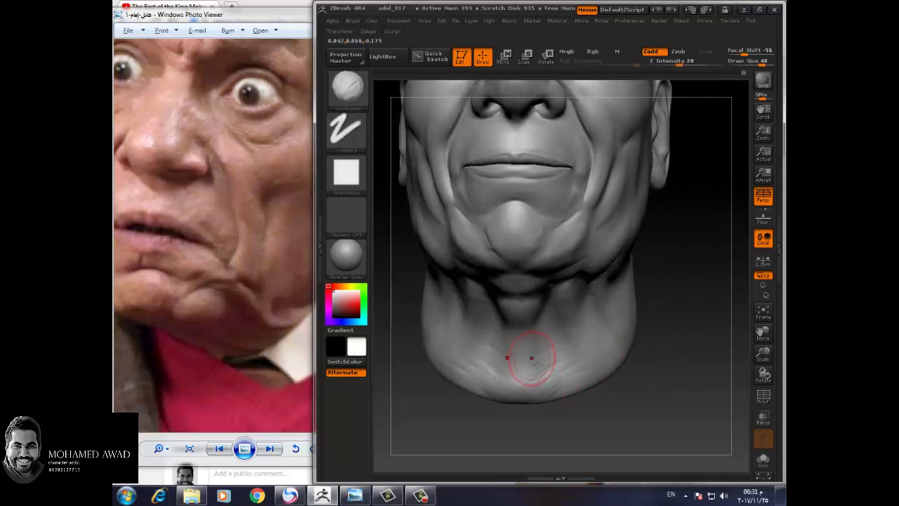
Step: Browse forward through the reference photos to the photo of the waving man
left_click(269, 456)
left_click(269, 456)
left_click(270, 456)
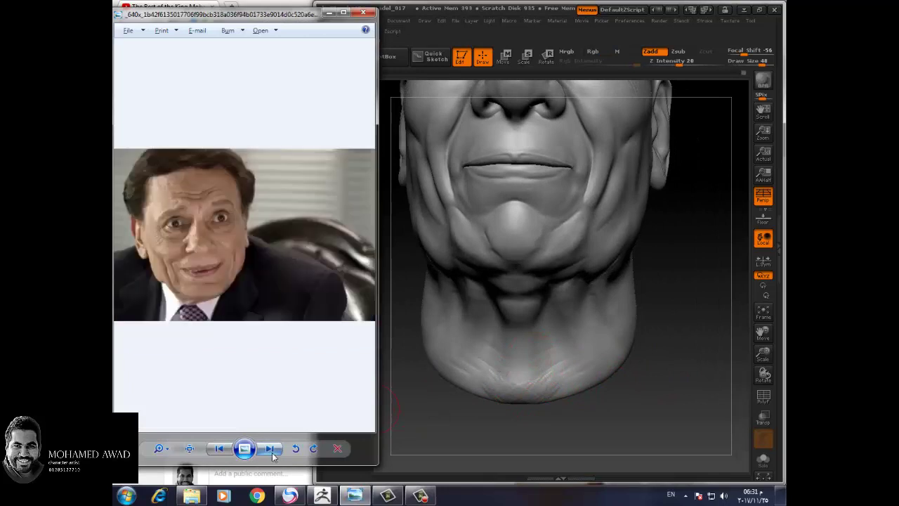
left_click(270, 455)
left_click(272, 457)
left_click(272, 458)
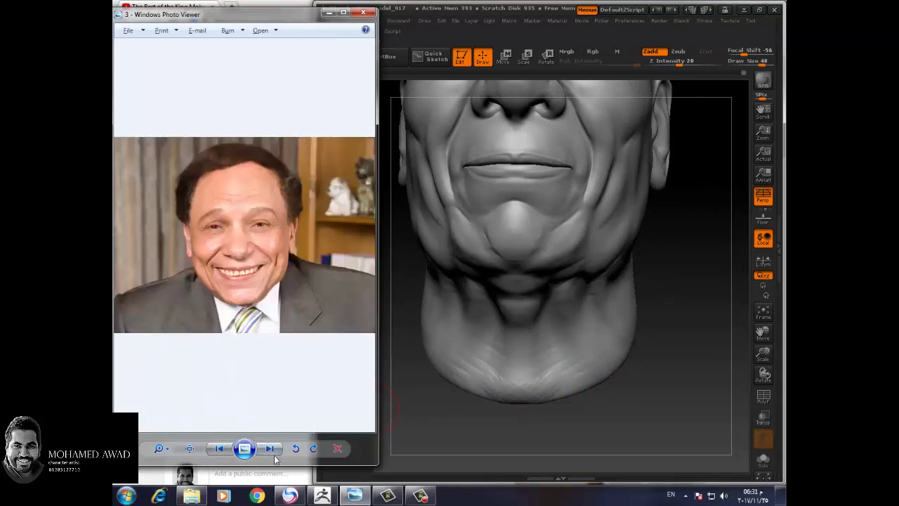
left_click(274, 459)
left_click(274, 459)
left_click(273, 459)
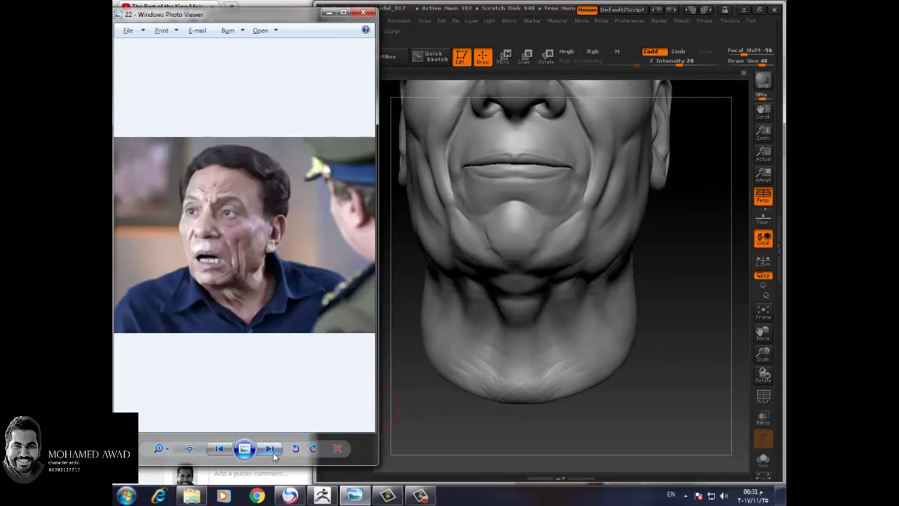
left_click(274, 457)
left_click(273, 458)
left_click(274, 459)
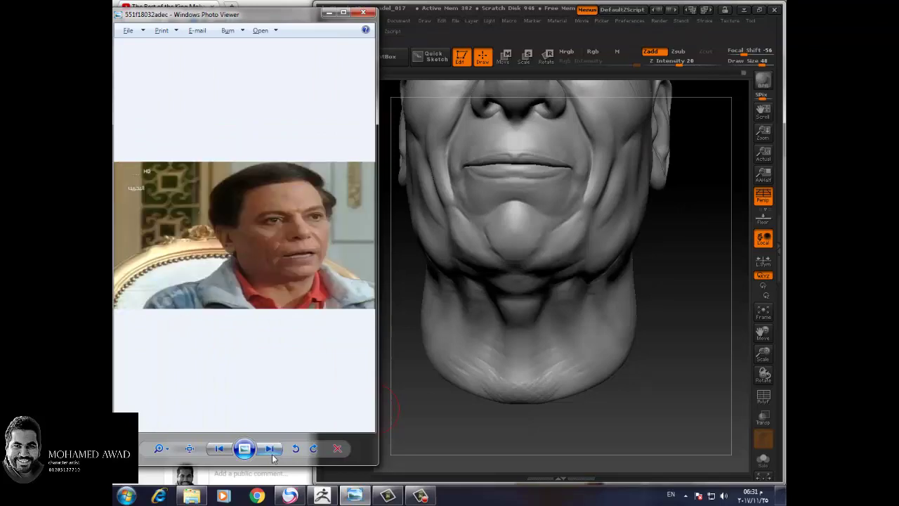
left_click(273, 457)
left_click(273, 457)
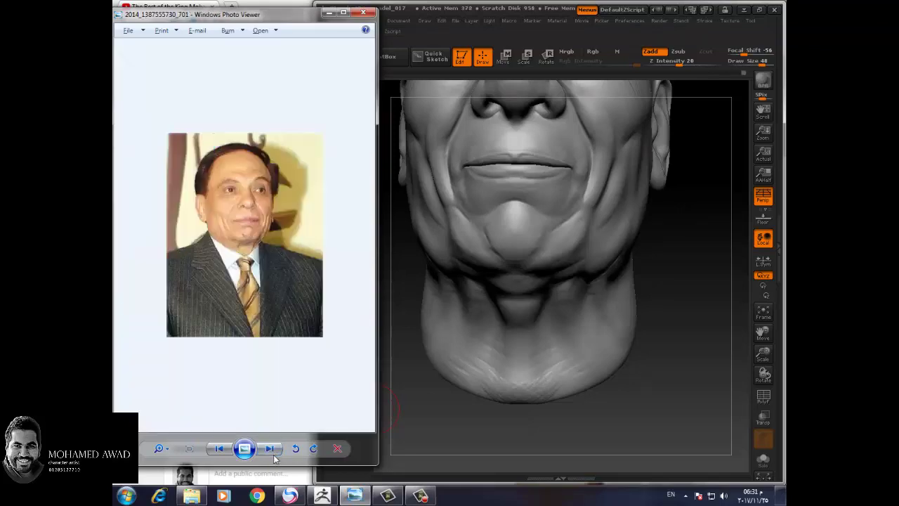
left_click(273, 457)
left_click(218, 452)
left_click(271, 454)
left_click(272, 455)
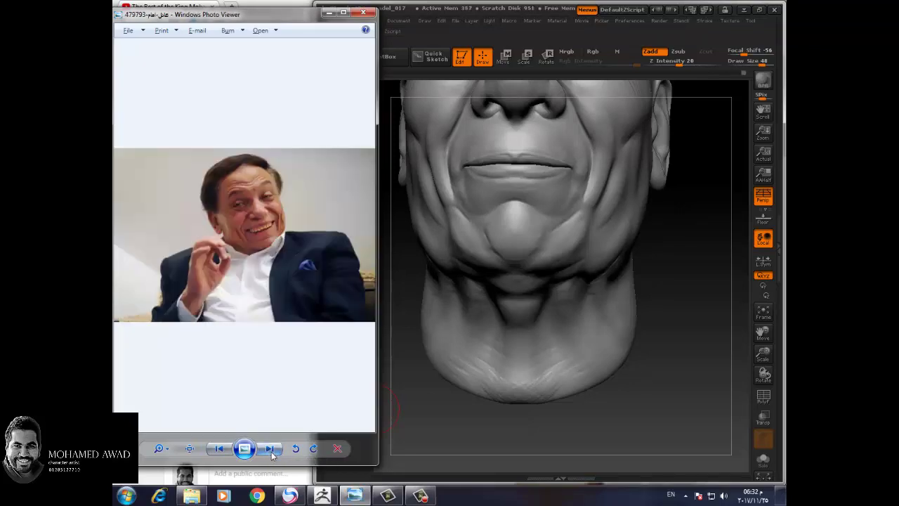
left_click(273, 456)
left_click(271, 456)
left_click(271, 458)
left_click(270, 458)
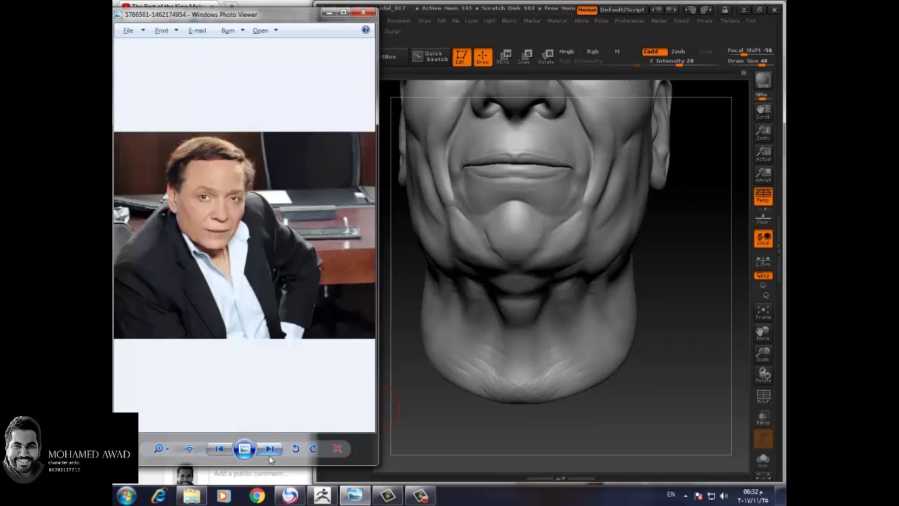
left_click(269, 458)
left_click(269, 457)
left_click(218, 449)
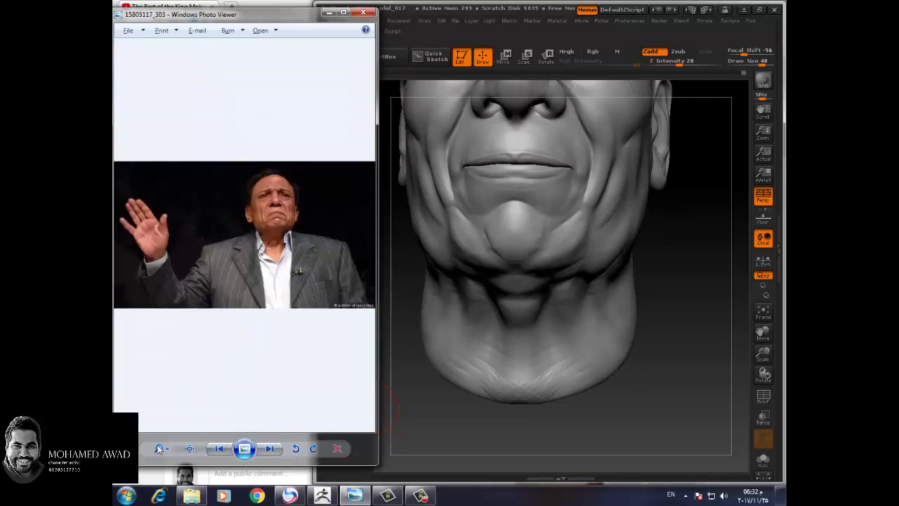
Step: Zoom in and centre the waving man's grimacing face, then carve creases into the sculpt's lower neck
left_click(160, 449)
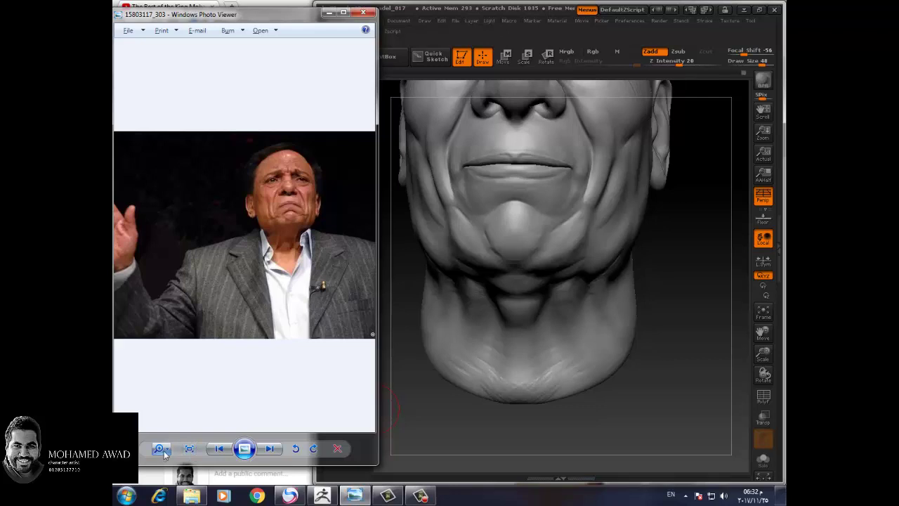
left_click(160, 449)
left_click_drag(291, 383, 288, 387)
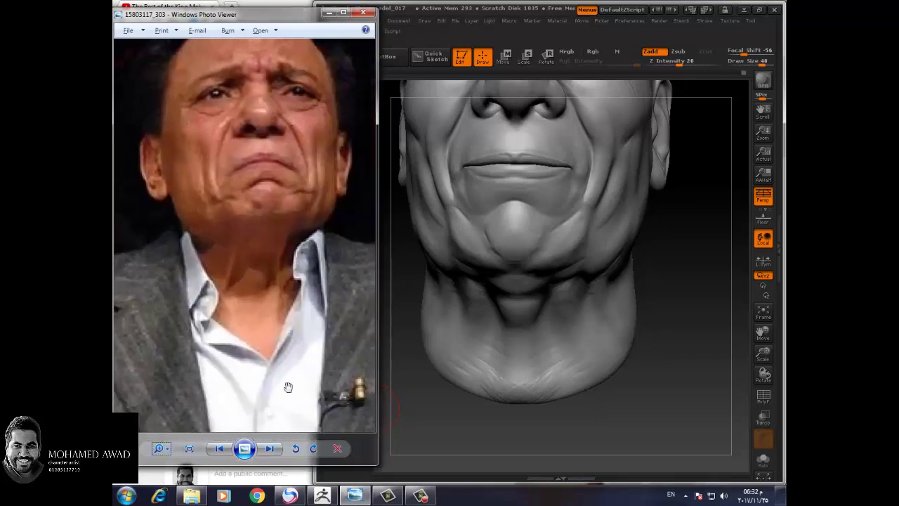
left_click(537, 364)
left_click_drag(546, 362, 527, 342)
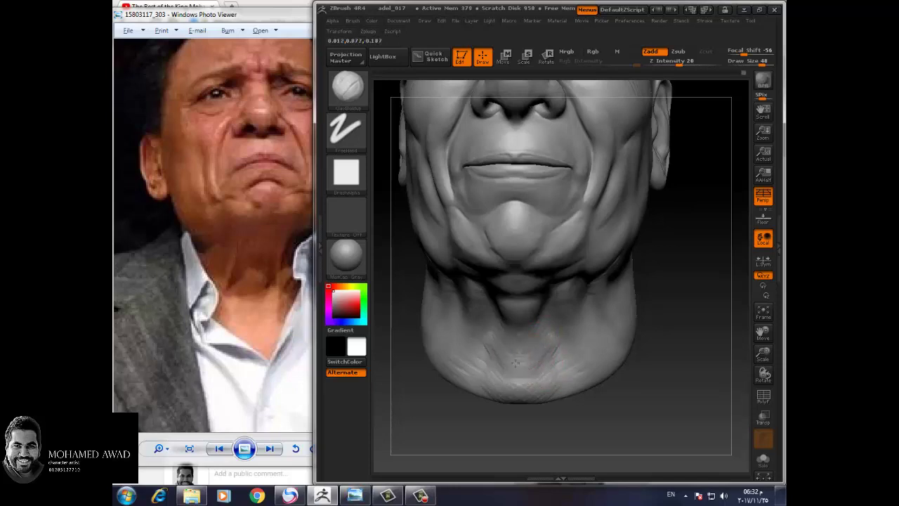
Step: Smooth the creases on the lower neck
left_click_drag(619, 405, 560, 369)
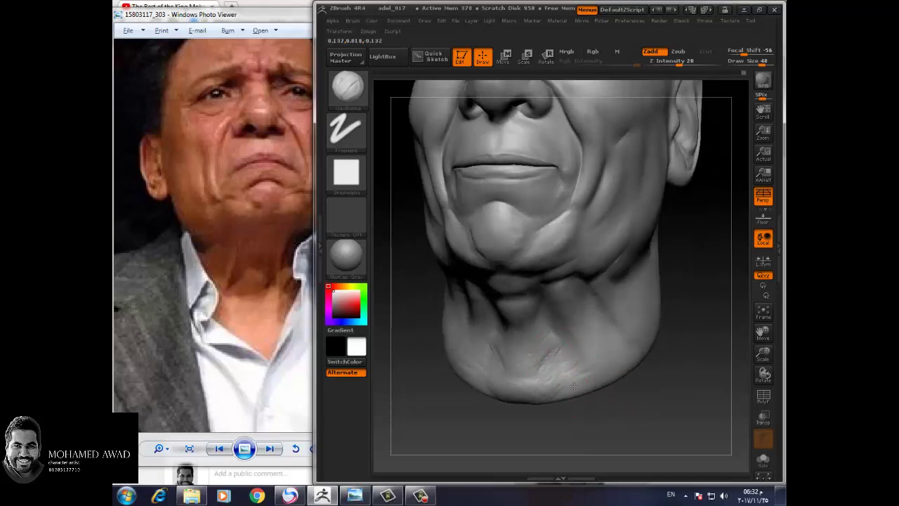
left_click_drag(503, 376, 494, 344, "shift")
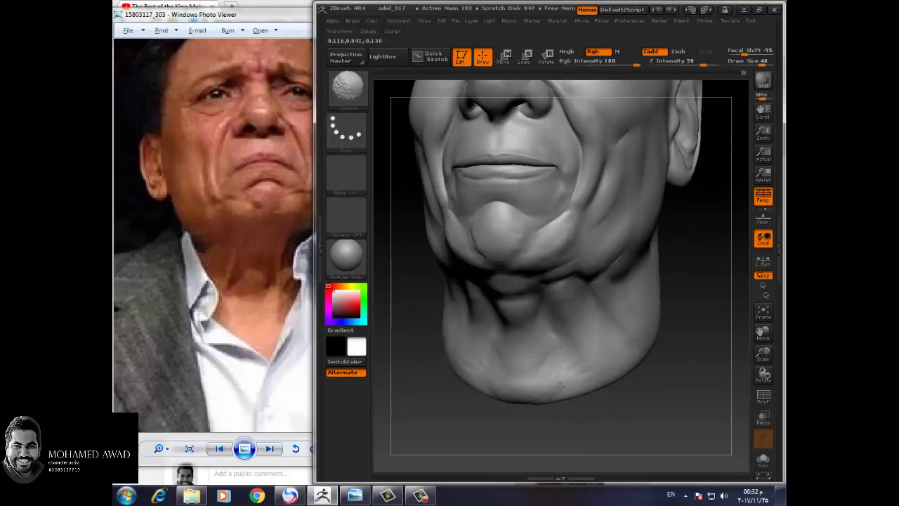
mouse_move(617, 364)
left_mouse_down()
mouse_move(562, 369)
mouse_move(594, 364)
left_mouse_up()
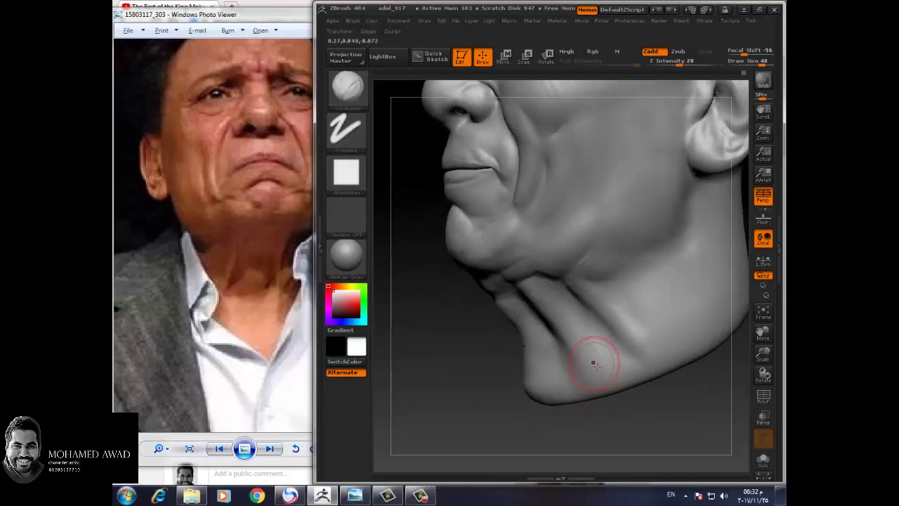
Step: Select the Dam_Standard brush with B-D-S after briefly trying ClayBuildup
key("b")
key("d")
key("s")
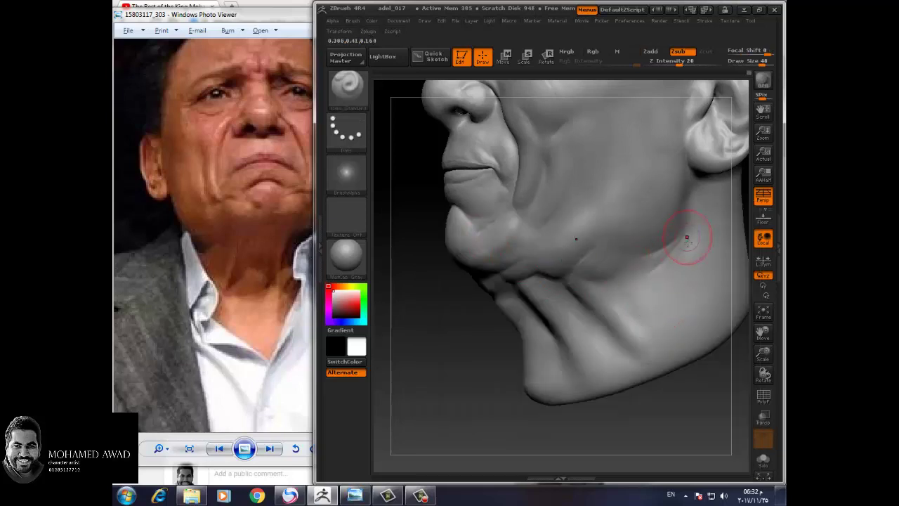
key("b")
key("c")
key("b")
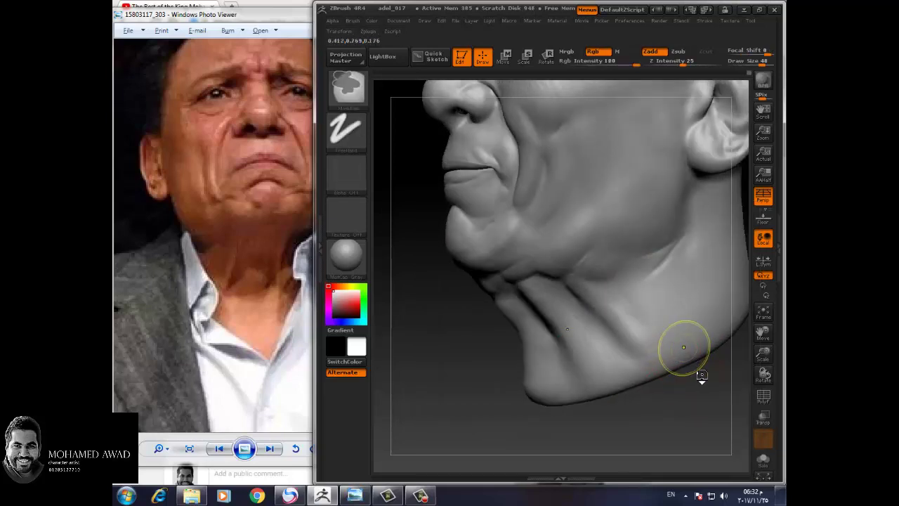
key("b")
key("d")
key("s")
Step: Lower the Draw Size and carve fine horizontal wrinkle lines across the neck and under the jaw
left_click_drag(691, 413, 673, 258)
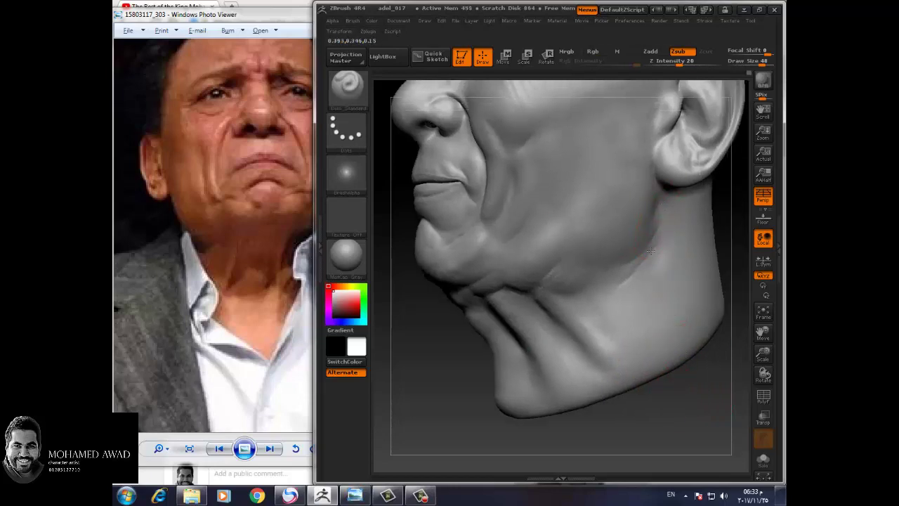
left_click_drag(602, 333, 611, 316)
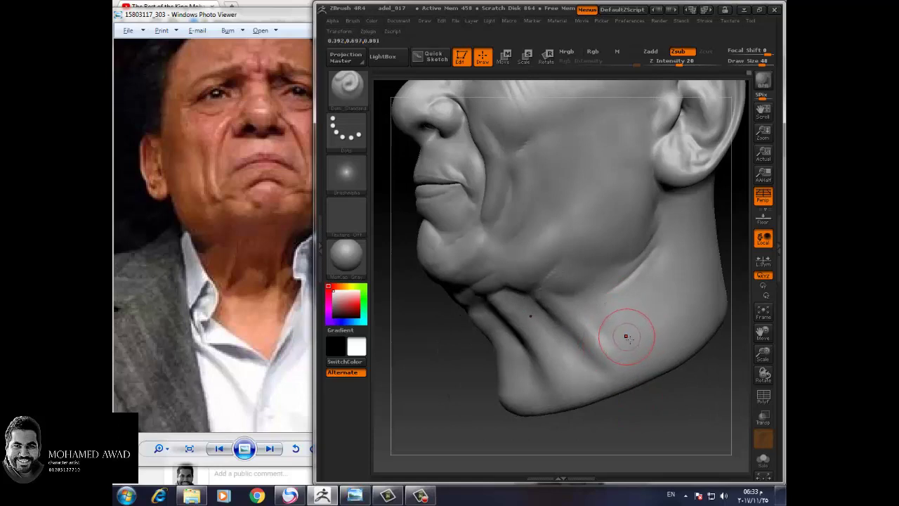
key("bracketleft")
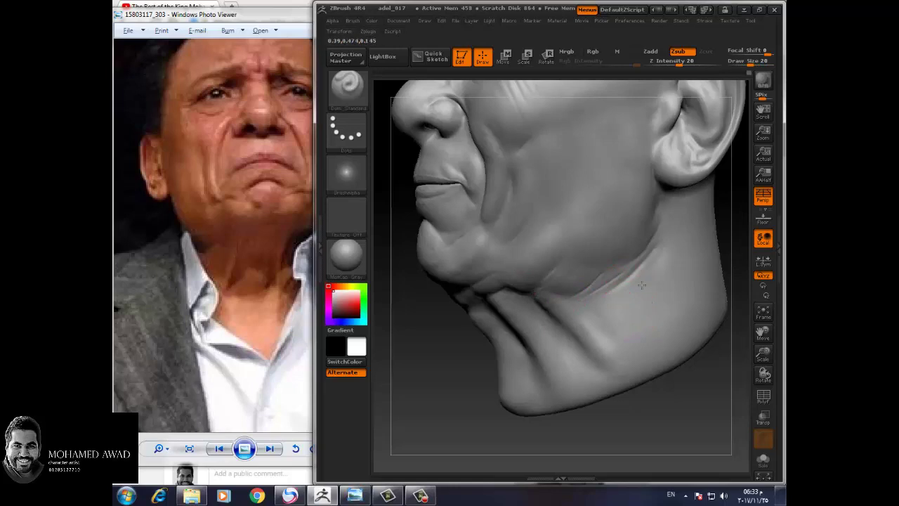
left_click_drag(586, 315, 626, 366)
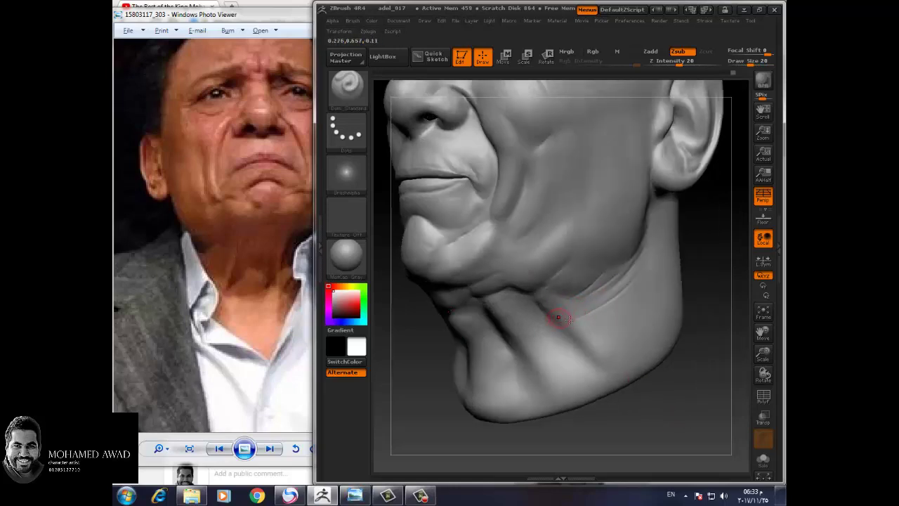
left_click_drag(718, 359, 690, 337)
mouse_move(519, 380)
left_mouse_down()
mouse_move(460, 385)
mouse_move(562, 330)
left_mouse_up()
left_click_drag(610, 356, 623, 330)
left_click_drag(699, 272, 632, 219)
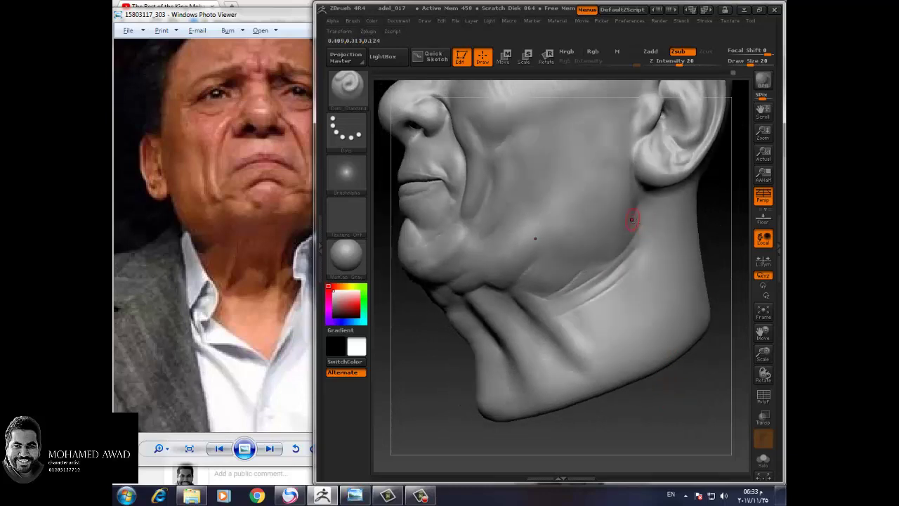
mouse_move(708, 229)
left_mouse_down()
mouse_move(659, 217)
mouse_move(691, 371)
mouse_move(576, 295)
left_mouse_up()
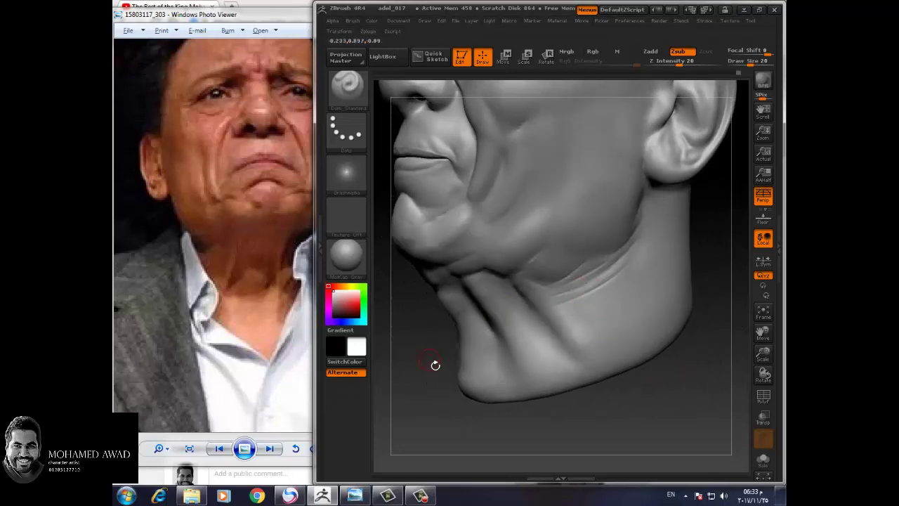
left_click_drag(435, 365, 496, 349)
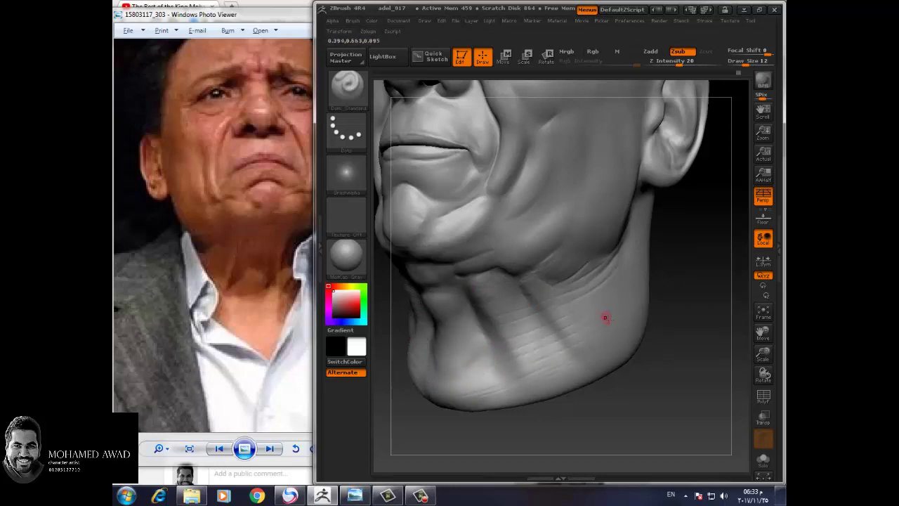
left_click_drag(606, 317, 559, 331)
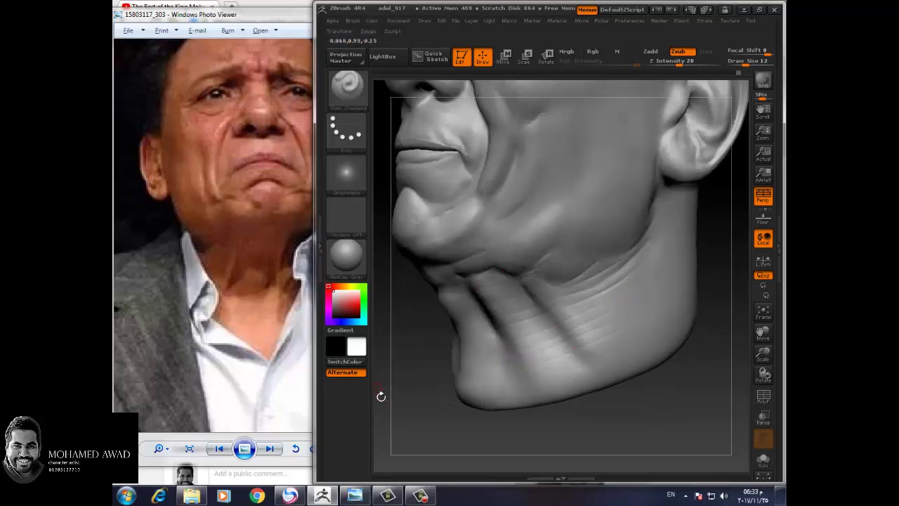
mouse_move(381, 396)
left_mouse_down()
mouse_move(522, 396)
mouse_move(493, 353)
left_mouse_up()
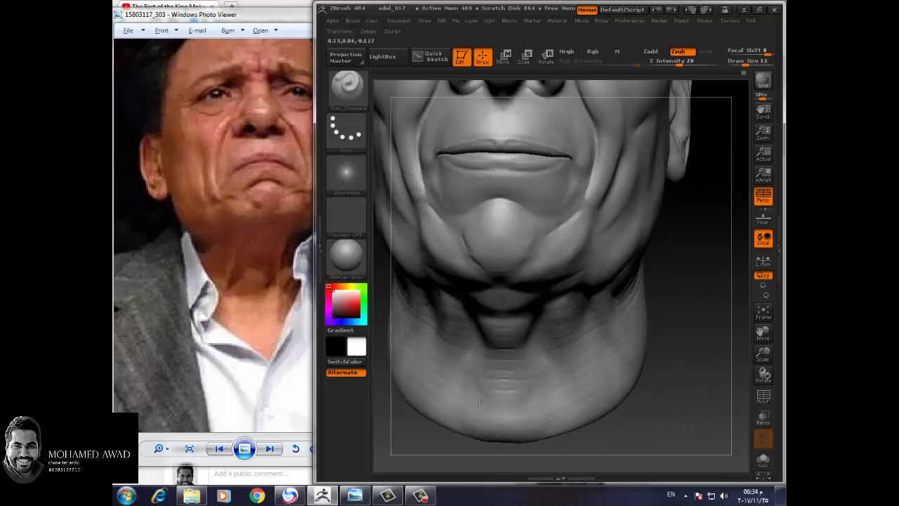
left_click_drag(619, 405, 565, 391)
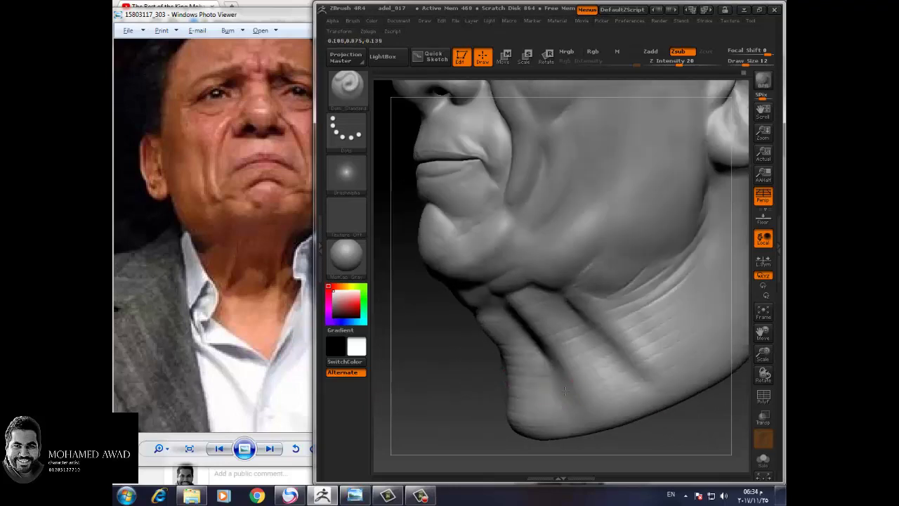
mouse_move(638, 397)
left_mouse_down()
mouse_move(723, 386)
mouse_move(569, 283)
left_mouse_up()
left_click_drag(631, 371, 520, 305)
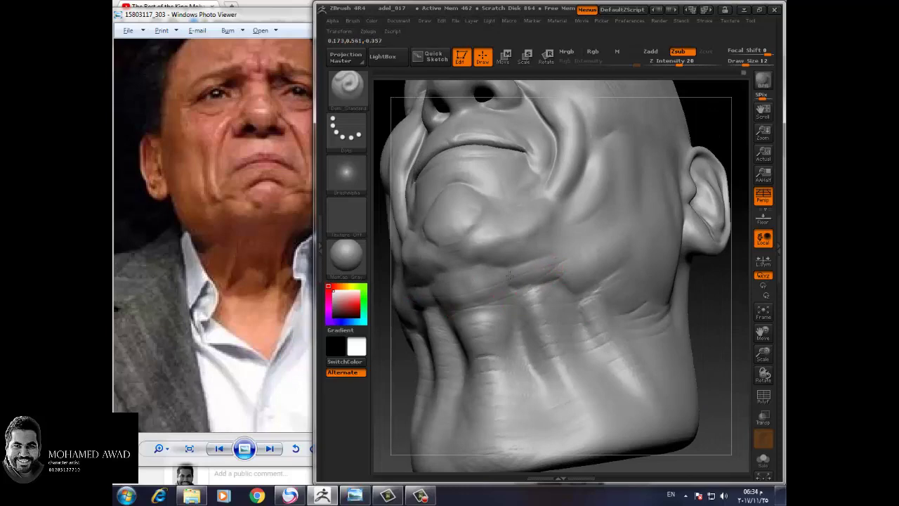
mouse_move(519, 304)
left_mouse_down()
mouse_move(699, 378)
mouse_move(664, 341)
mouse_move(756, 361)
mouse_move(678, 275)
mouse_move(596, 257)
left_mouse_up()
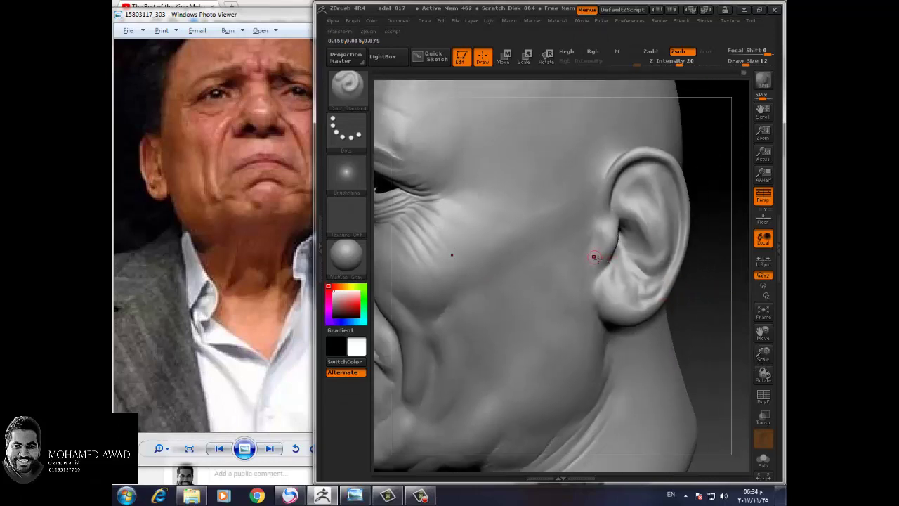
Step: Turn the head side-on to the ear and select the ClayBuildup brush (B, C, B)
left_click_drag(670, 274, 592, 241)
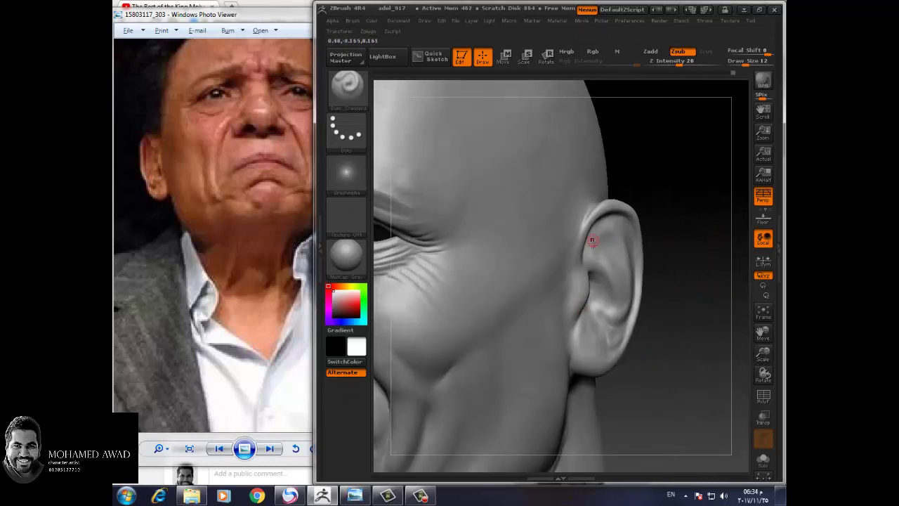
left_click_drag(685, 216, 685, 264)
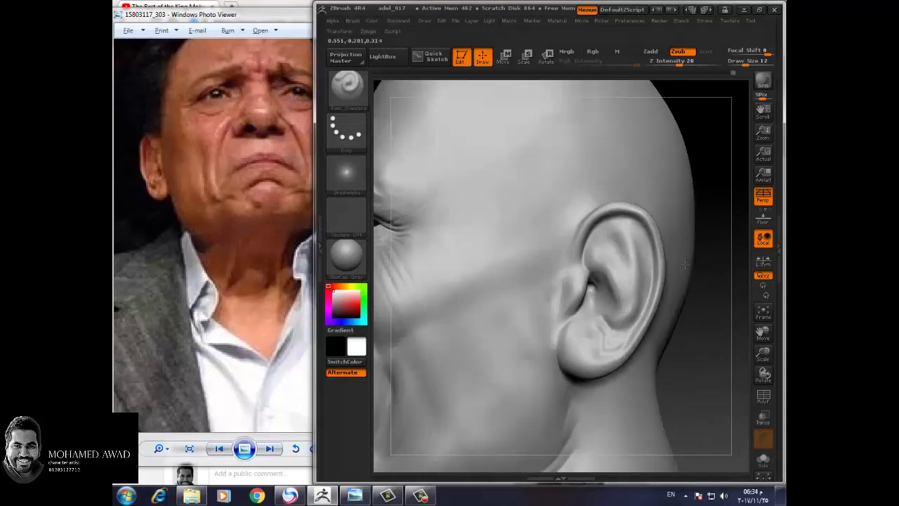
mouse_move(704, 300)
left_mouse_down()
mouse_move(707, 357)
mouse_move(630, 328)
left_mouse_up()
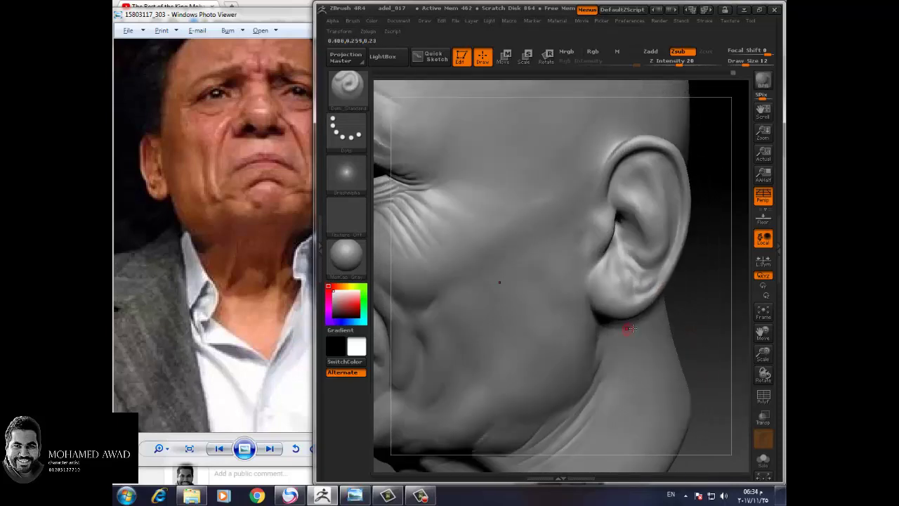
key("b")
key("c")
key("b")
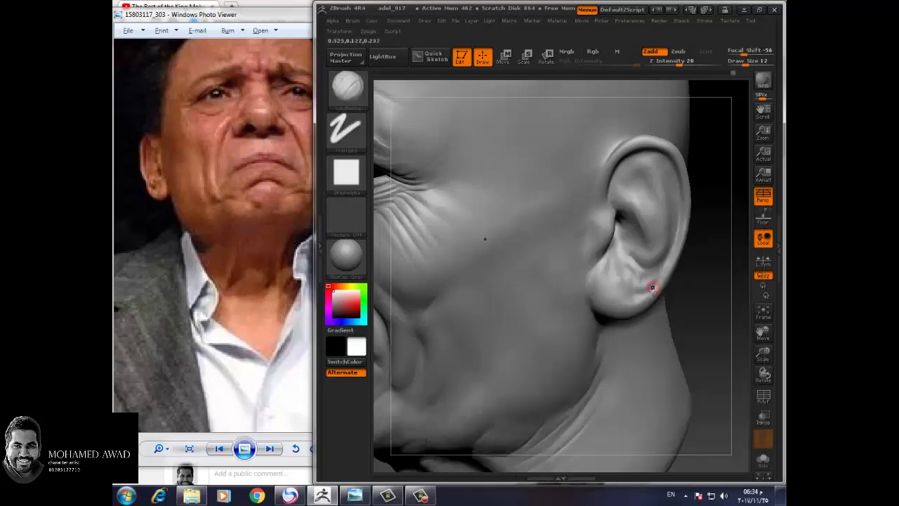
key("shift")
key("shift")
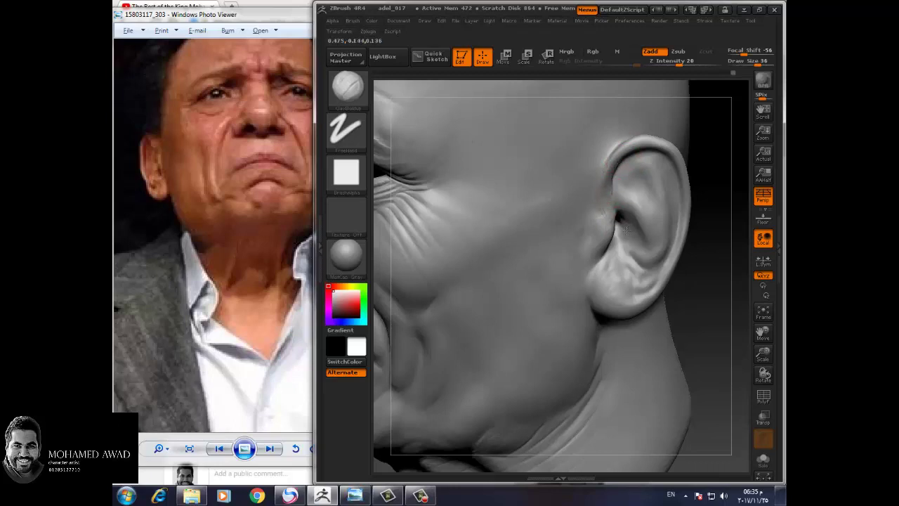
Step: Switch to the Dam_Standard crease brush (B, D, S) and settle on a clean side view
left_click_drag(712, 237, 618, 186, "shift")
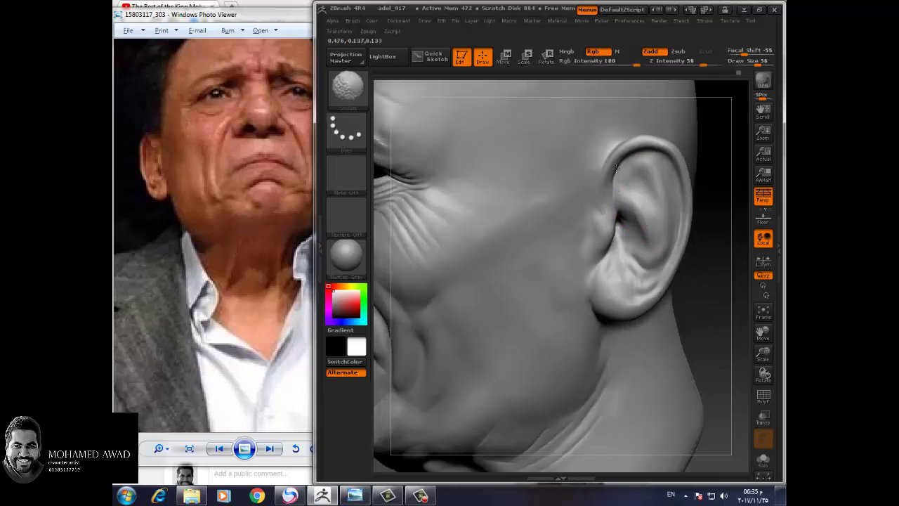
left_click_drag(727, 245, 623, 211)
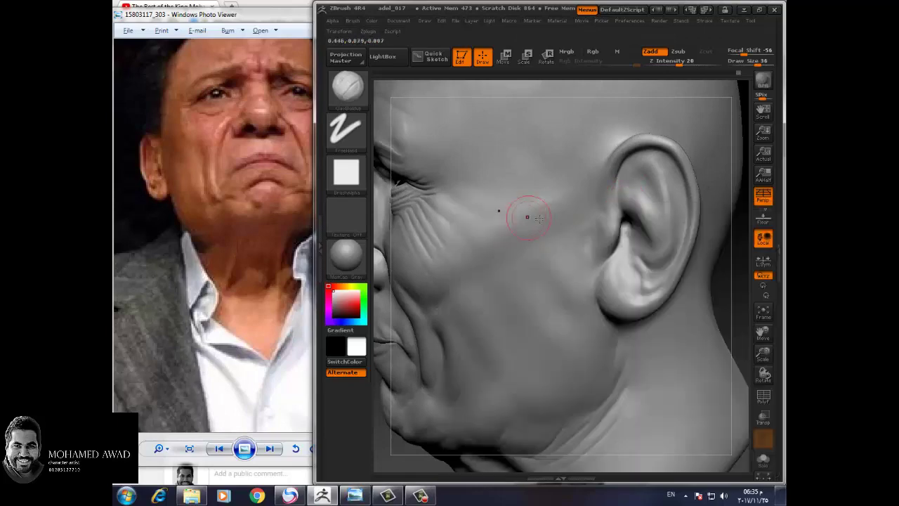
key("b")
key("d")
key("s")
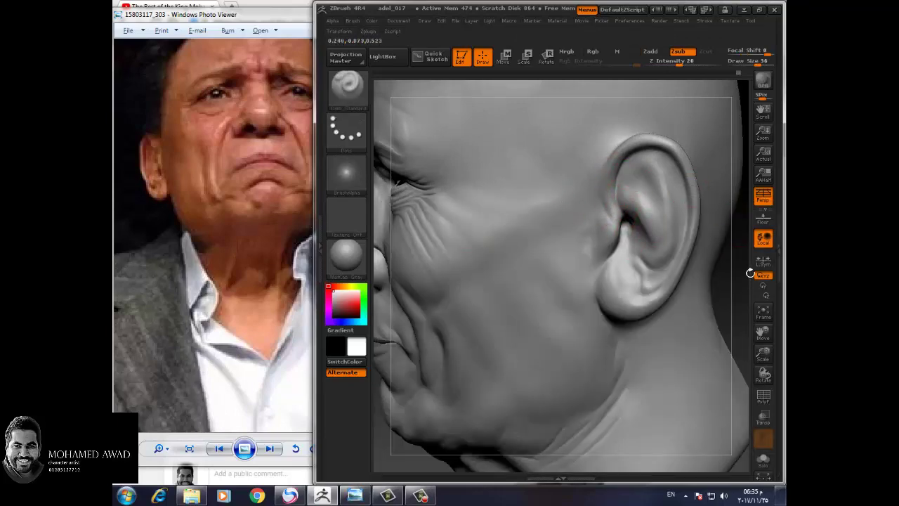
left_click_drag(749, 273, 679, 213)
left_click_drag(720, 263, 689, 227)
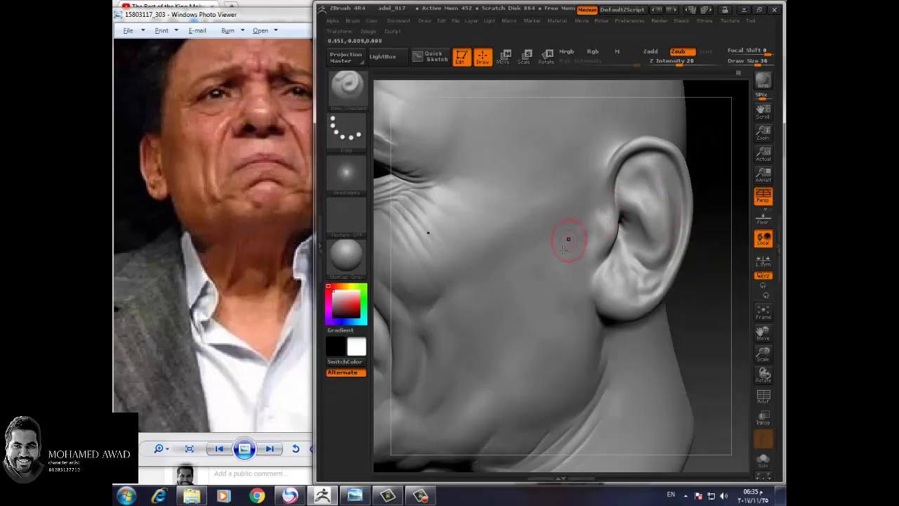
Step: Select the ClayBuildup brush from the brush picker
key("b")
key("c")
key("b")
Step: Browse forward through the reference photos in Windows Photo Viewer to photo 120363-1
left_click(281, 422)
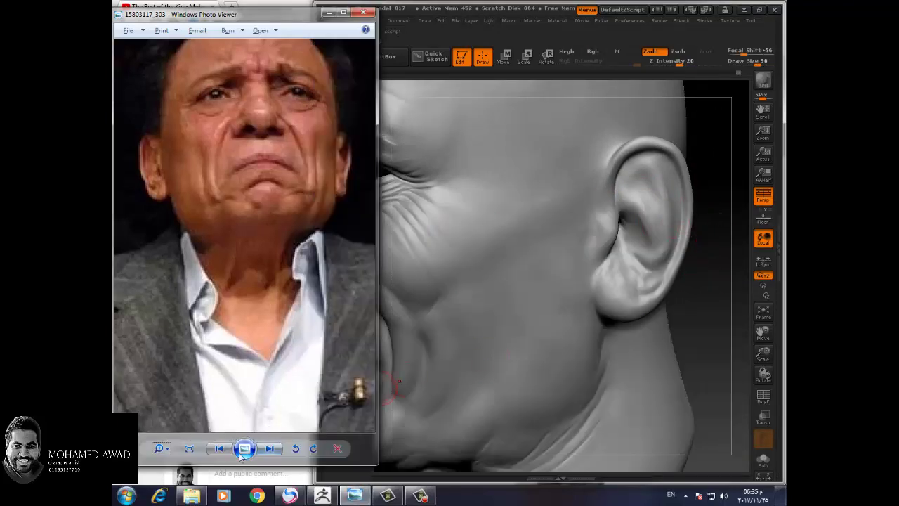
left_click(270, 450)
left_click(272, 450)
left_click(273, 450)
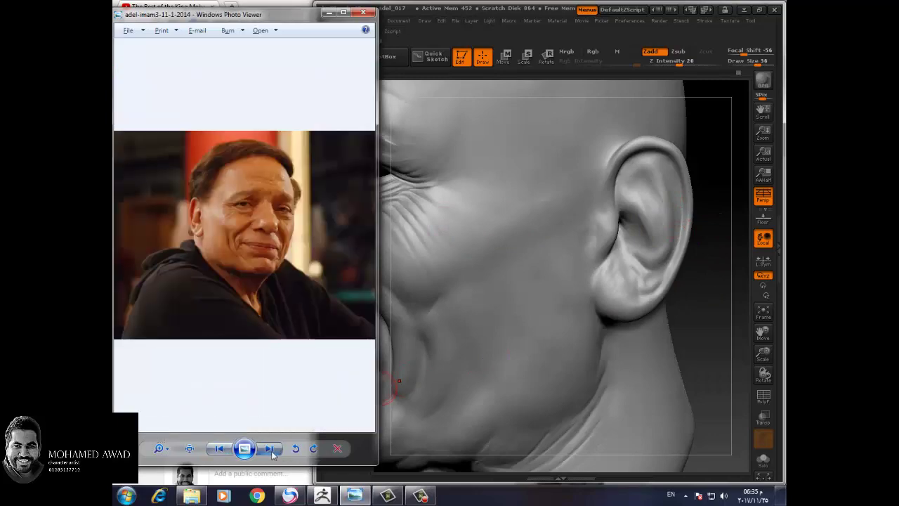
left_click(272, 449)
left_click(273, 450)
left_click(270, 450)
left_click(271, 449)
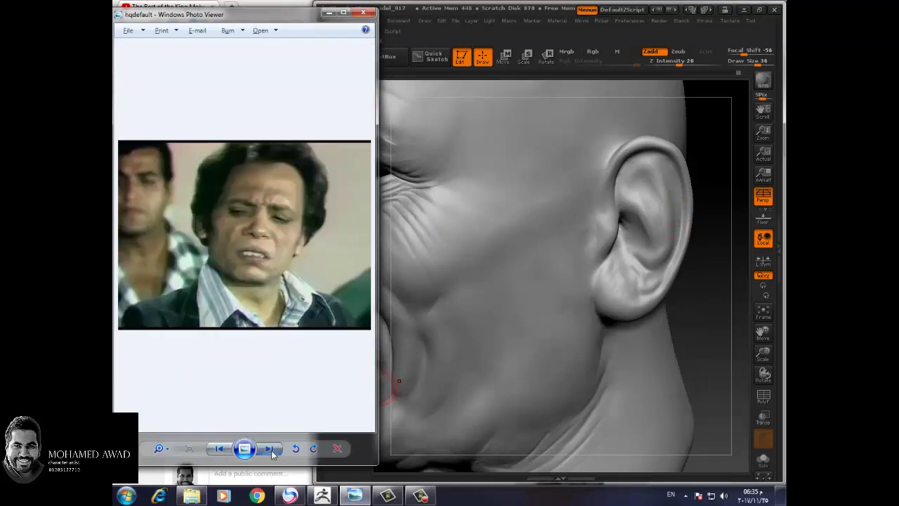
left_click(271, 450)
left_click(271, 449)
left_click(270, 450)
left_click(270, 450)
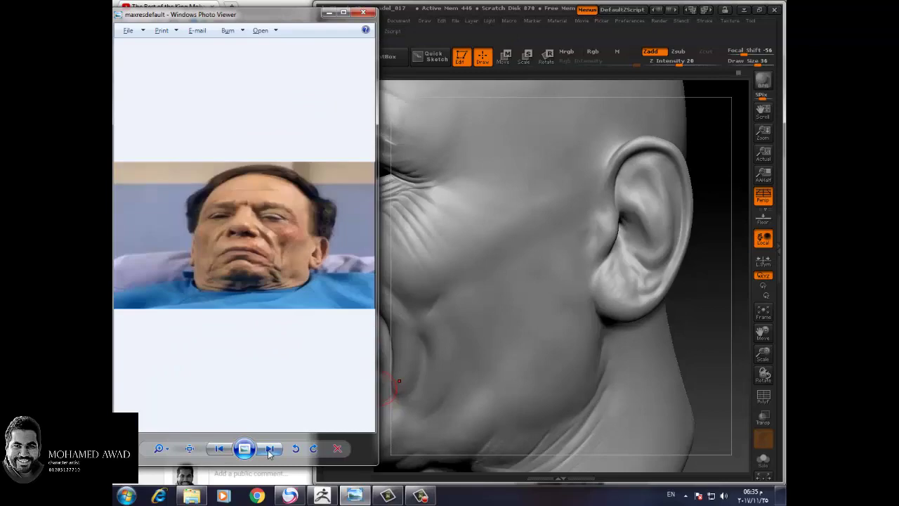
left_click(270, 450)
left_click(270, 450)
left_click(270, 450)
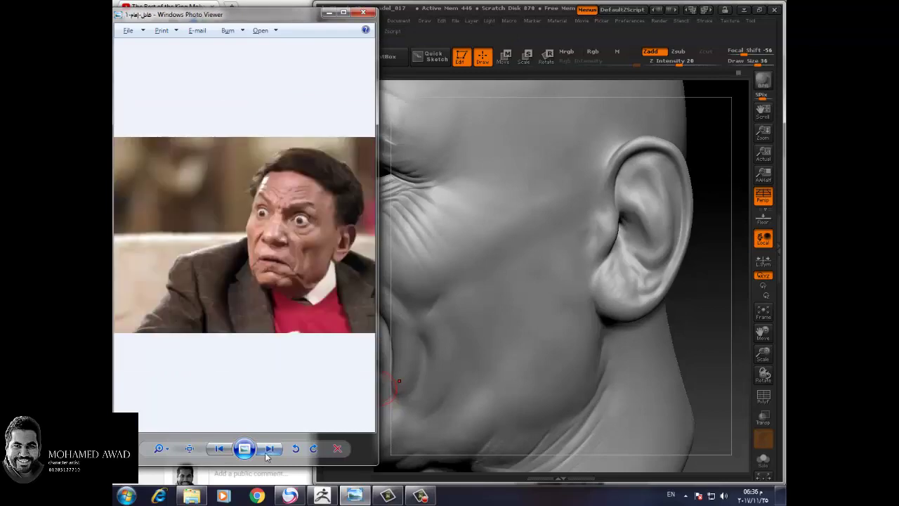
left_click(267, 453)
left_click(267, 453)
left_click(267, 454)
left_click(267, 454)
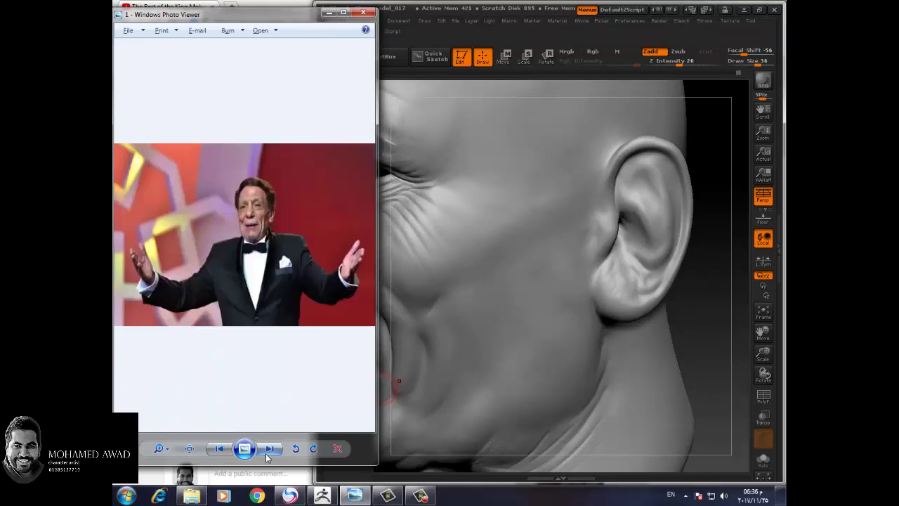
left_click(268, 454)
left_click(268, 454)
left_click(269, 454)
left_click(270, 454)
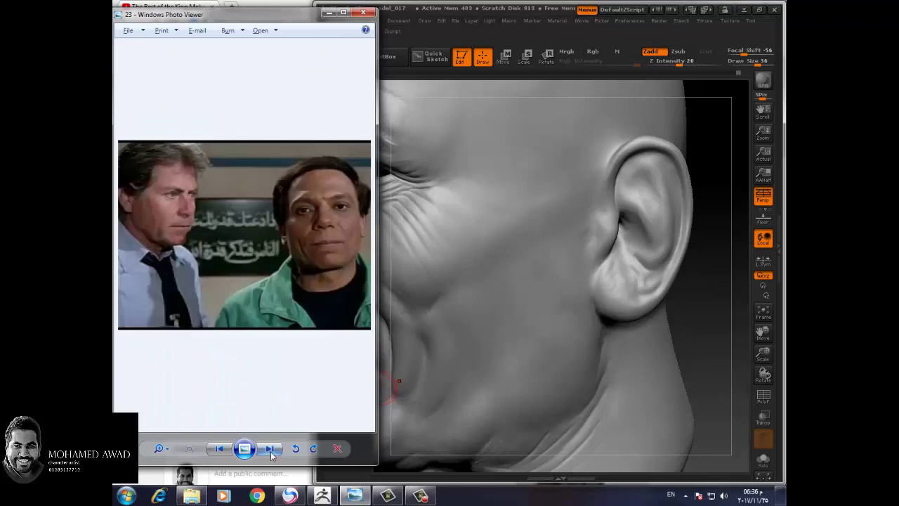
left_click(271, 454)
left_click(270, 455)
left_click(270, 455)
left_click(271, 454)
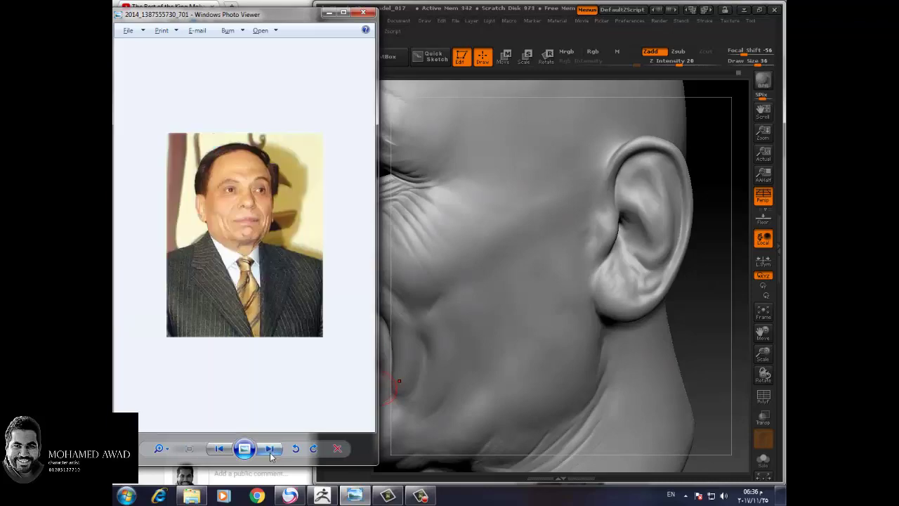
left_click(271, 455)
Step: Zoom in on reference photo 120363-1 and pan to a close-up of the man's ear
left_click(190, 448)
mouse_move(246, 382)
left_mouse_down()
mouse_move(211, 422)
mouse_move(161, 430)
left_mouse_up()
scroll(236, 414, "up", 3)
left_click_drag(235, 415, 147, 492)
Step: Turn the head to a side profile and switch to the Move brush at size 60
left_click(698, 335)
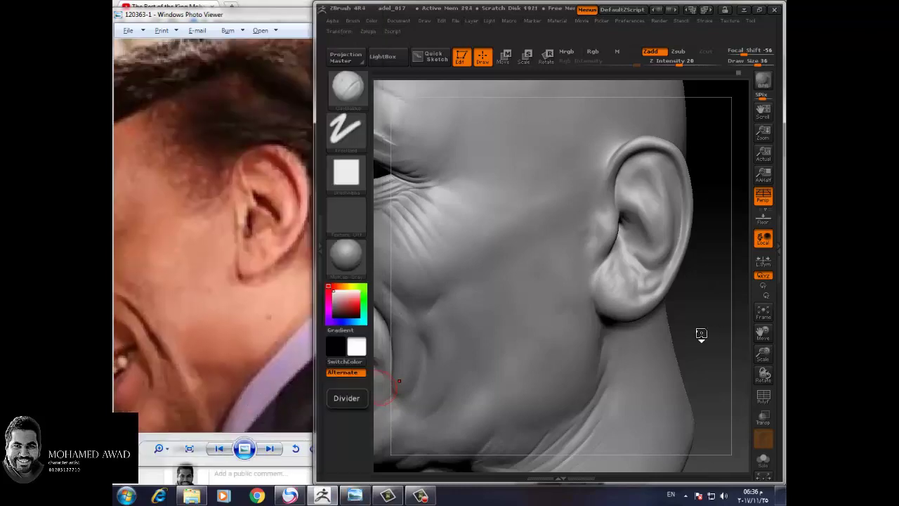
mouse_move(698, 335)
left_mouse_down()
mouse_move(717, 321)
mouse_move(676, 327)
left_mouse_up()
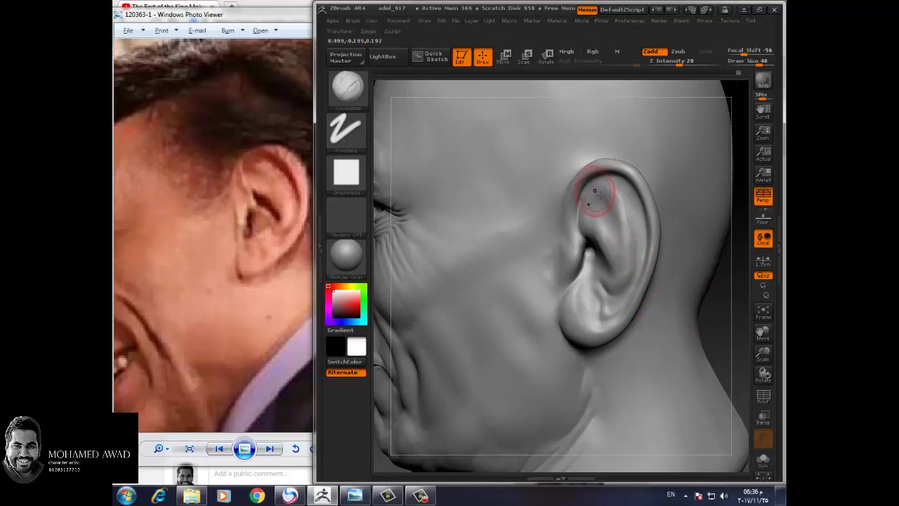
key("bracketright")
key("bracketright")
key("b")
key("s")
key("t")
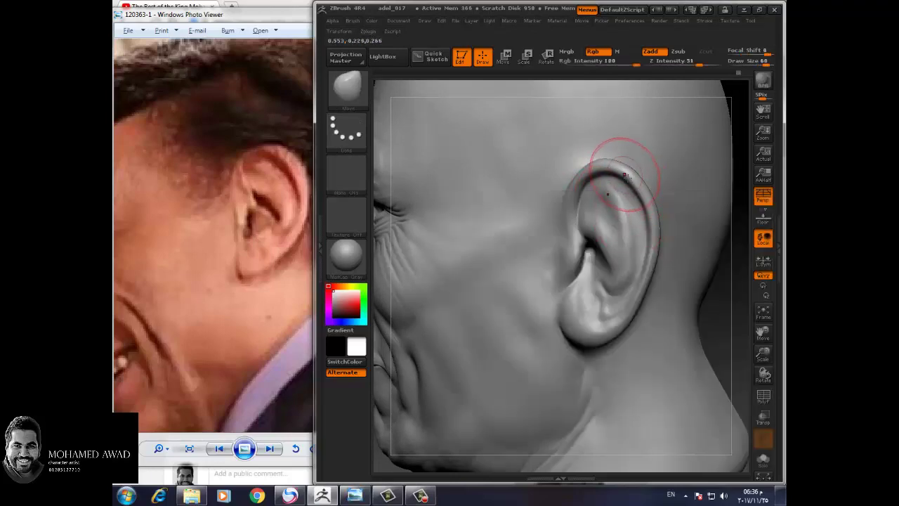
Step: Reshape the ear's back rim, concha and earlobe outline with the Move brush
mouse_move(659, 261)
left_mouse_down("ctrl+shift")
mouse_move(647, 299)
mouse_move(622, 290)
mouse_move(658, 241)
left_mouse_up("ctrl+shift")
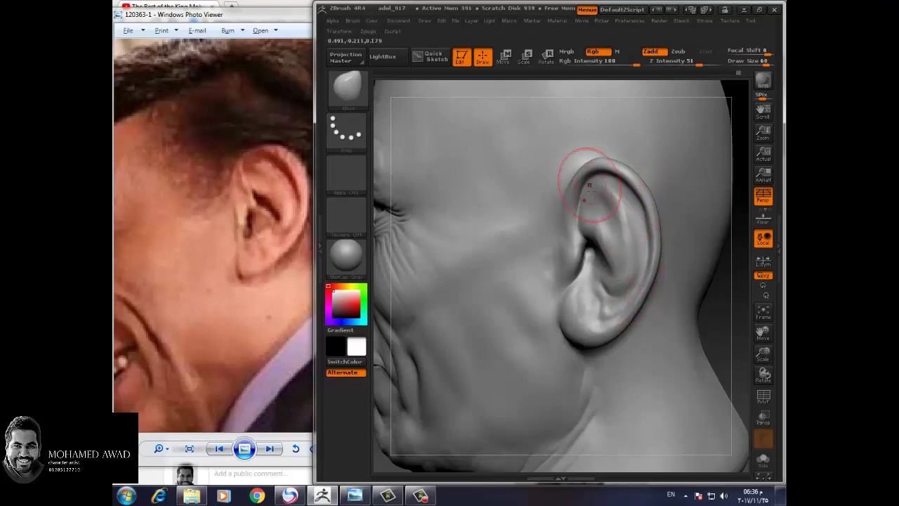
mouse_move(589, 185)
left_mouse_down("ctrl+shift")
mouse_move(615, 276)
mouse_move(597, 242)
left_mouse_up("ctrl+shift")
mouse_move(591, 288)
left_mouse_down("ctrl+shift")
mouse_move(588, 317)
mouse_move(627, 325)
left_mouse_up("ctrl+shift")
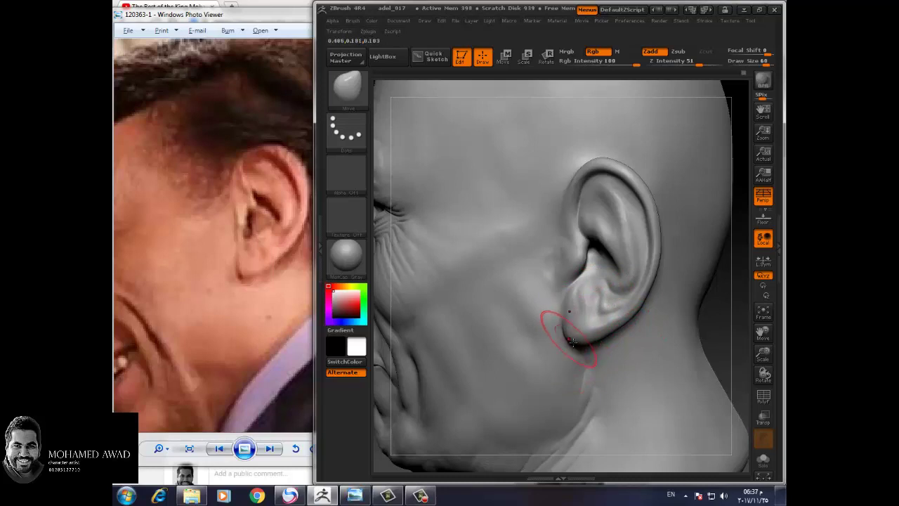
mouse_move(562, 331)
left_mouse_down("ctrl+shift")
mouse_move(595, 295)
mouse_move(583, 274)
left_mouse_up("ctrl+shift")
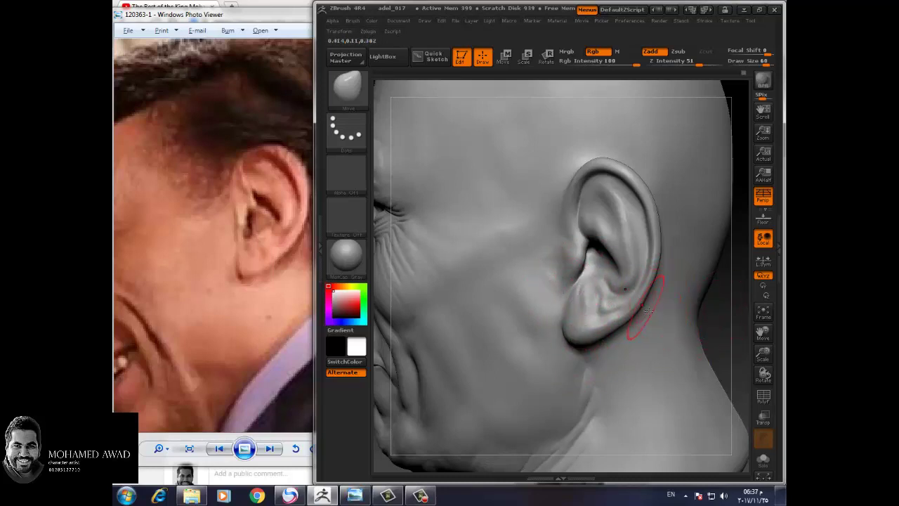
mouse_move(636, 281)
left_mouse_down()
mouse_move(634, 253)
mouse_move(610, 260)
mouse_move(594, 236)
mouse_move(585, 258)
left_mouse_up()
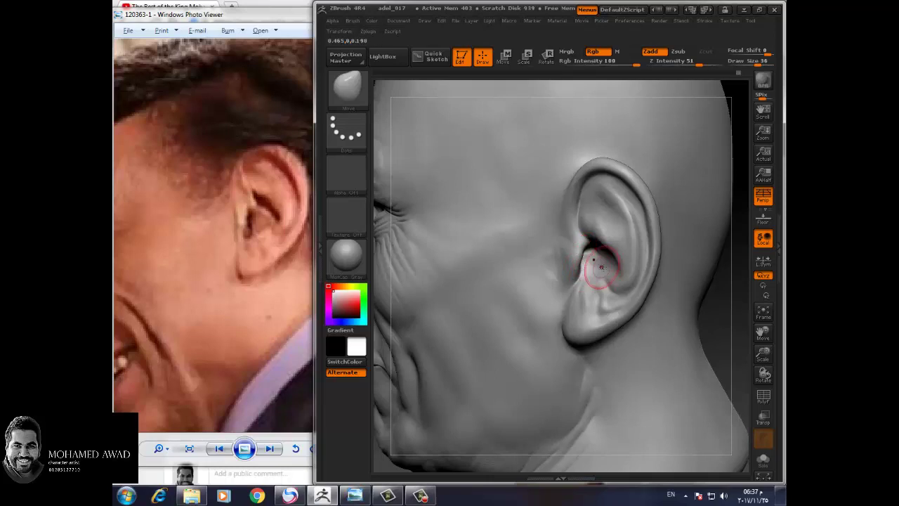
Step: Build up clay along the upper ear's folds with ClayBuildup
key("b")
key("c")
key("b")
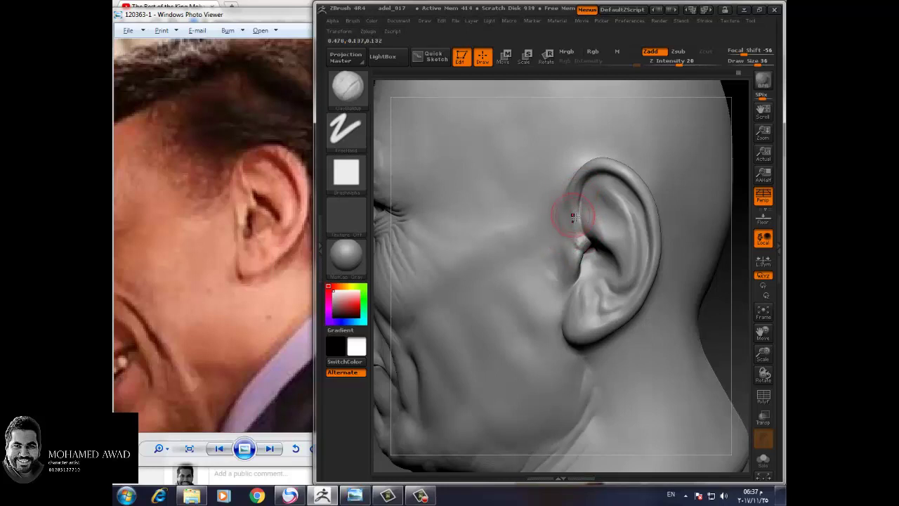
left_click_drag(573, 216, 619, 222)
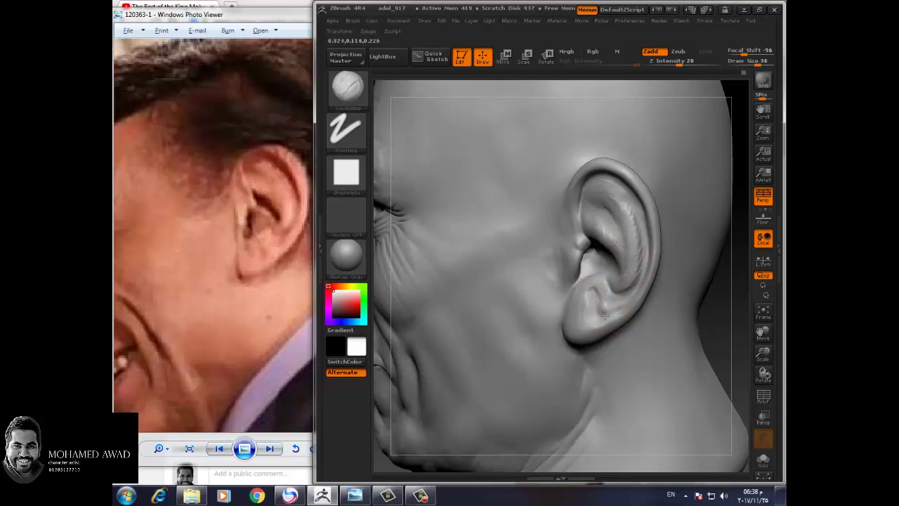
Step: Undo a trial stroke with another brush and rotate in close on the ear
key("b")
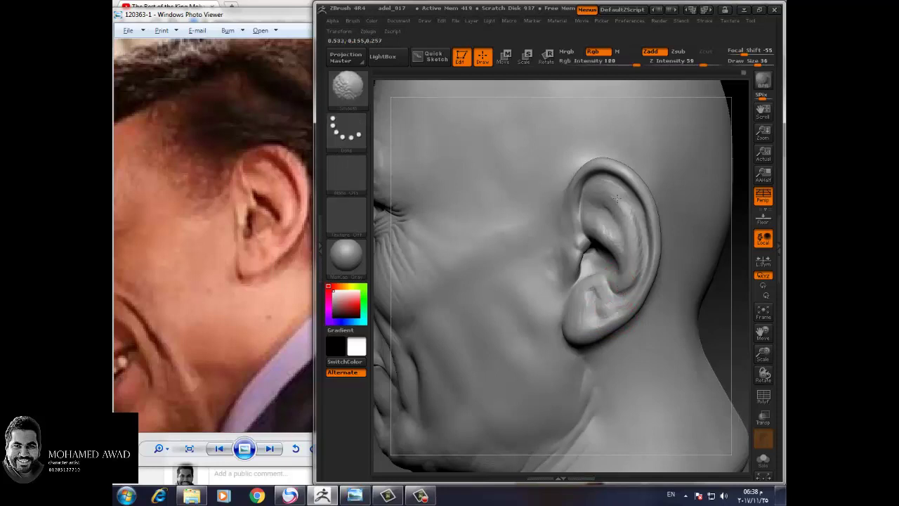
left_click_drag(613, 244, 583, 291)
key("ctrl+z")
key("b")
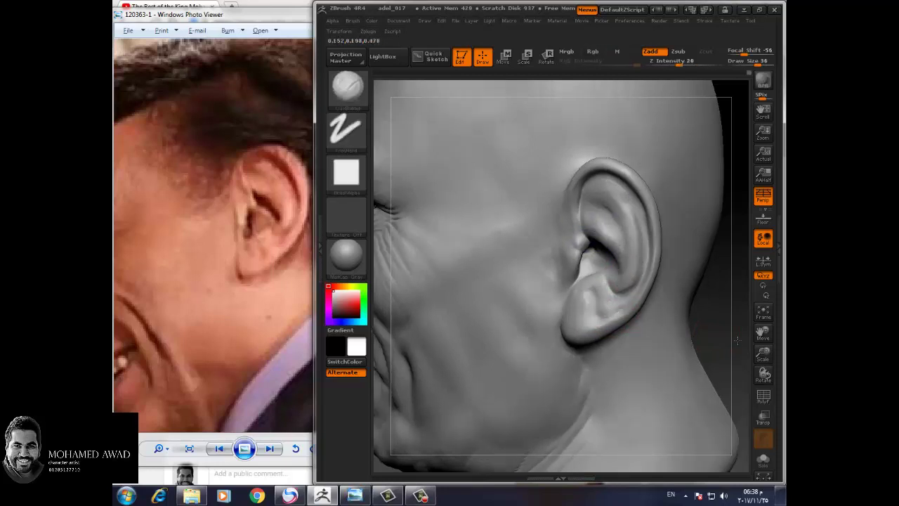
left_click_drag(709, 211, 700, 328)
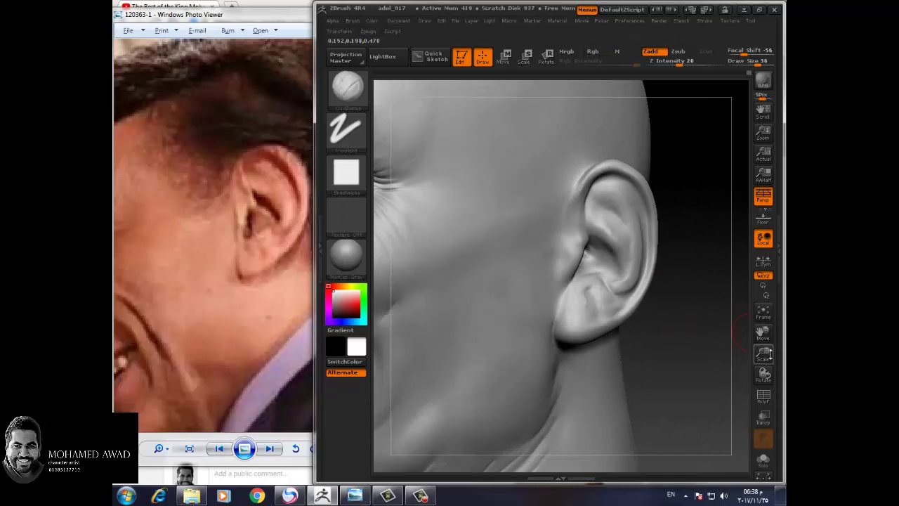
left_click_drag(764, 354, 735, 362)
Step: Turn on the polygon wireframe and drop the head to subdivision level 1 in Tool > Geometry
left_click_drag(683, 349, 695, 348)
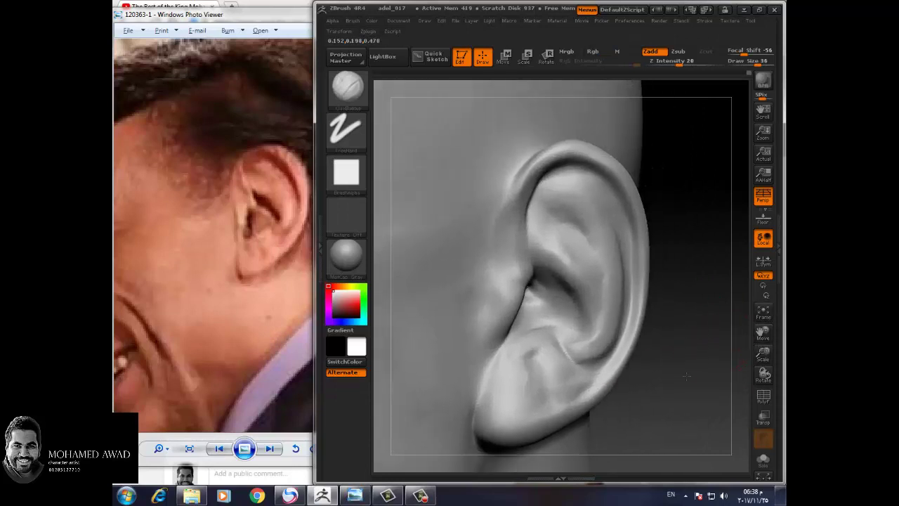
left_click(764, 396)
left_click(779, 239)
left_click(703, 85)
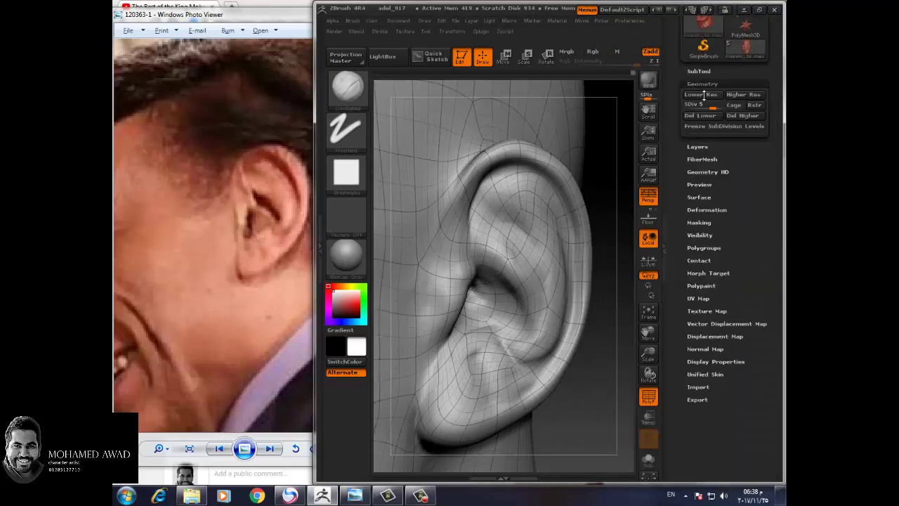
key("shift+d")
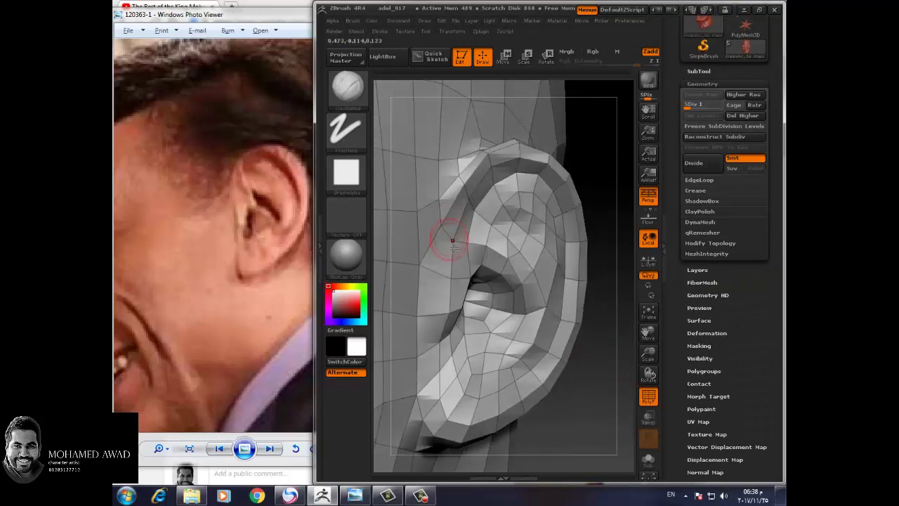
Step: Reshape the low-res ear's helix rim and inner folds with the Move Topological brush
key("b")
key("t")
key("o")
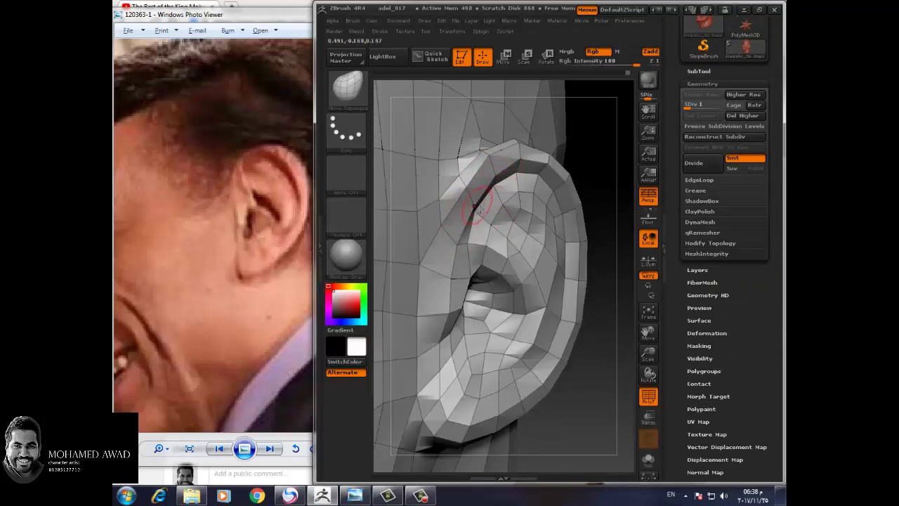
left_click_drag(495, 181, 545, 172)
left_click_drag(620, 260, 604, 231)
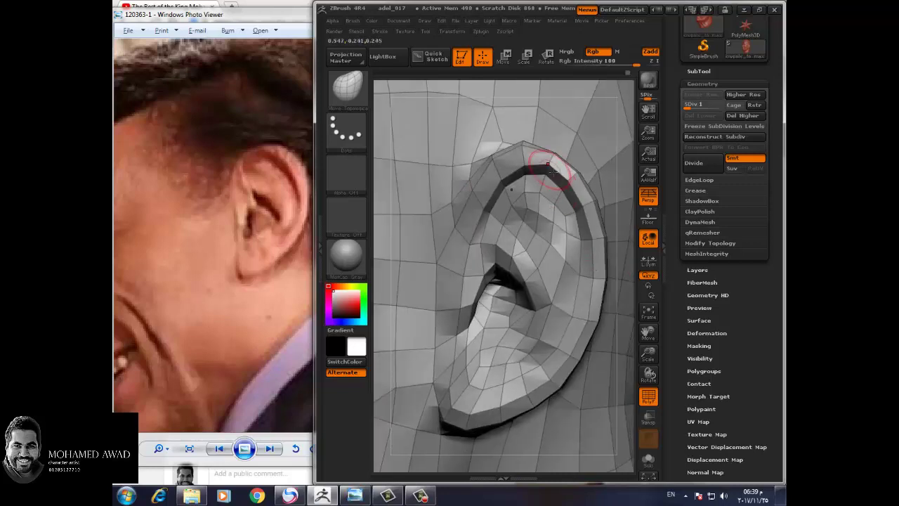
mouse_move(544, 158)
left_mouse_down()
mouse_move(590, 246)
mouse_move(590, 281)
left_mouse_up()
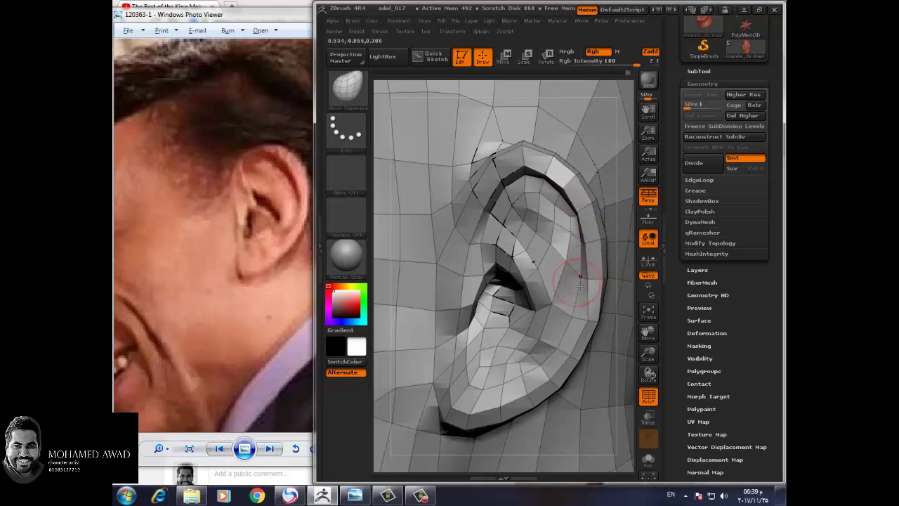
left_click_drag(590, 281, 575, 329)
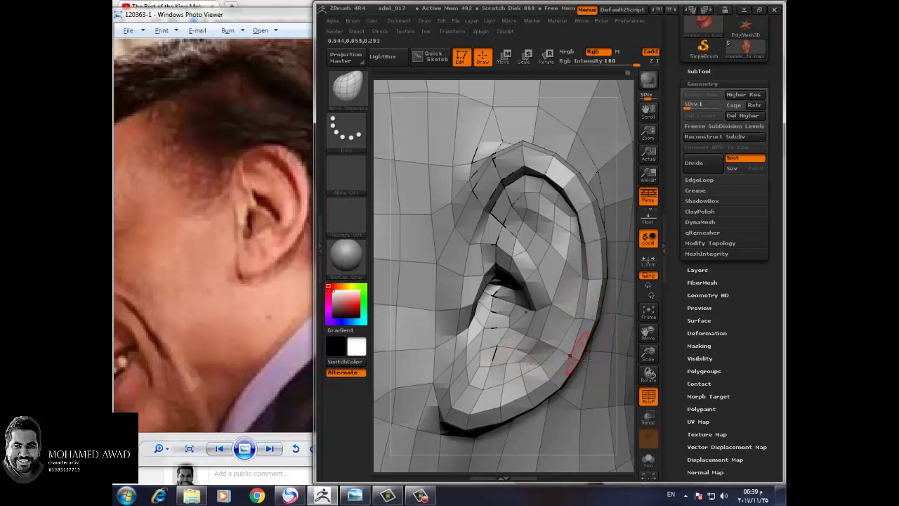
left_click_drag(573, 351, 589, 353, "alt")
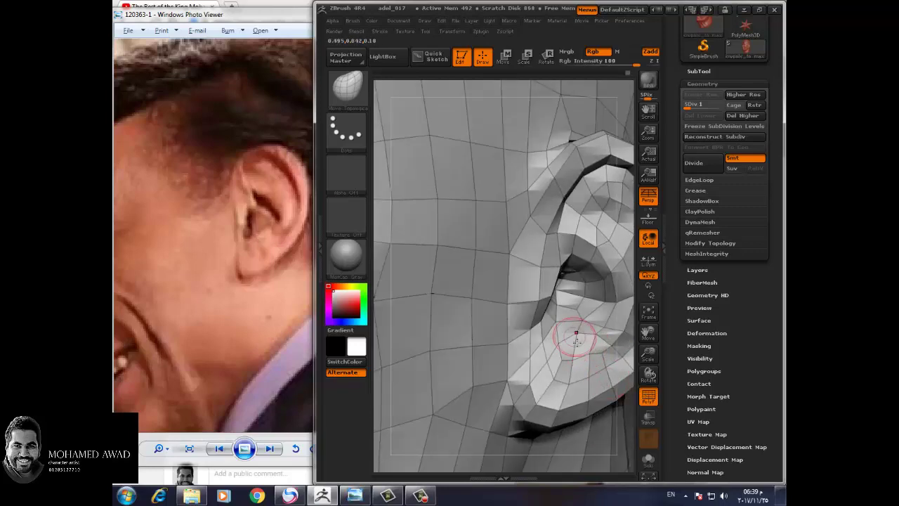
mouse_move(649, 375)
left_mouse_down()
mouse_move(646, 429)
mouse_move(648, 354)
mouse_move(597, 337)
mouse_move(560, 357)
left_mouse_up()
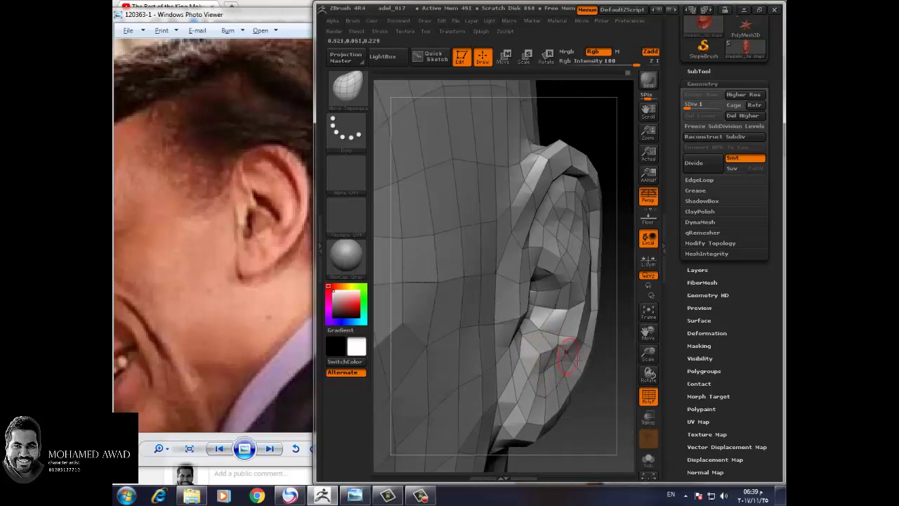
left_click_drag(568, 354, 576, 353)
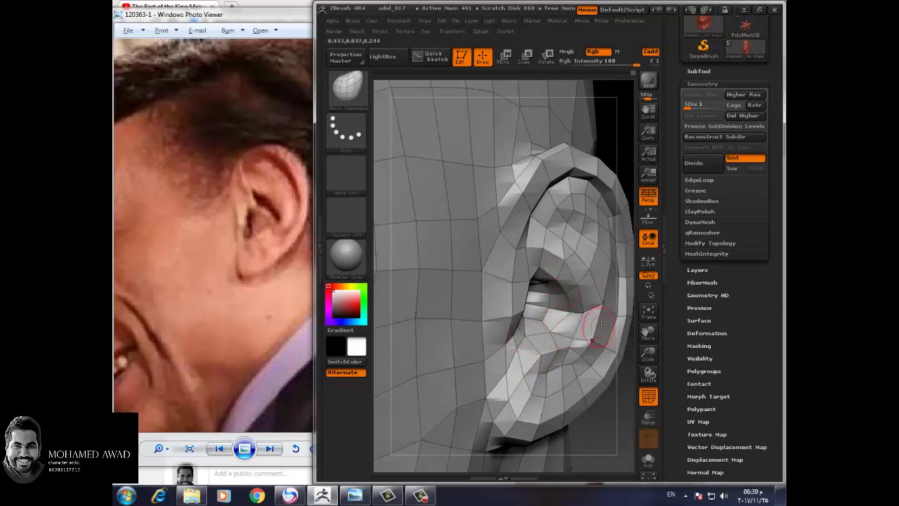
left_click_drag(618, 353, 671, 261)
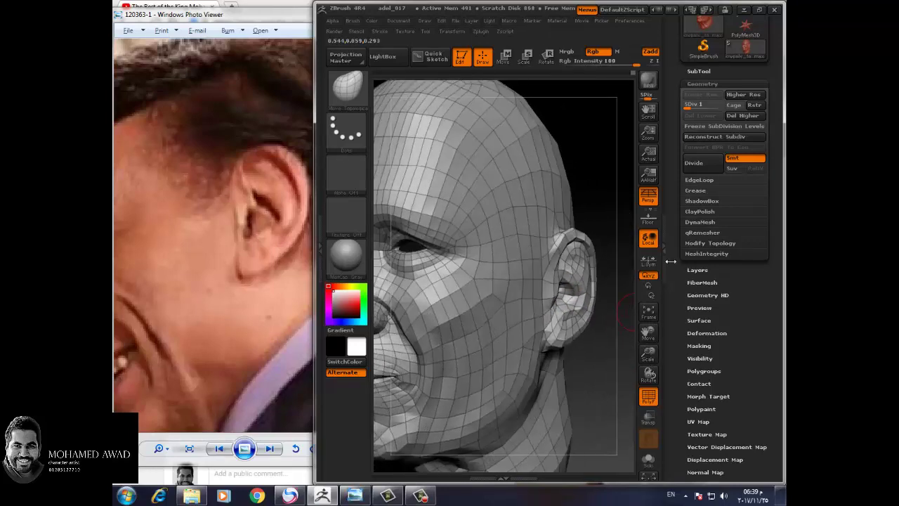
Step: Raise the head to its highest subdivision level and hide the wireframe overlay
left_click(694, 105)
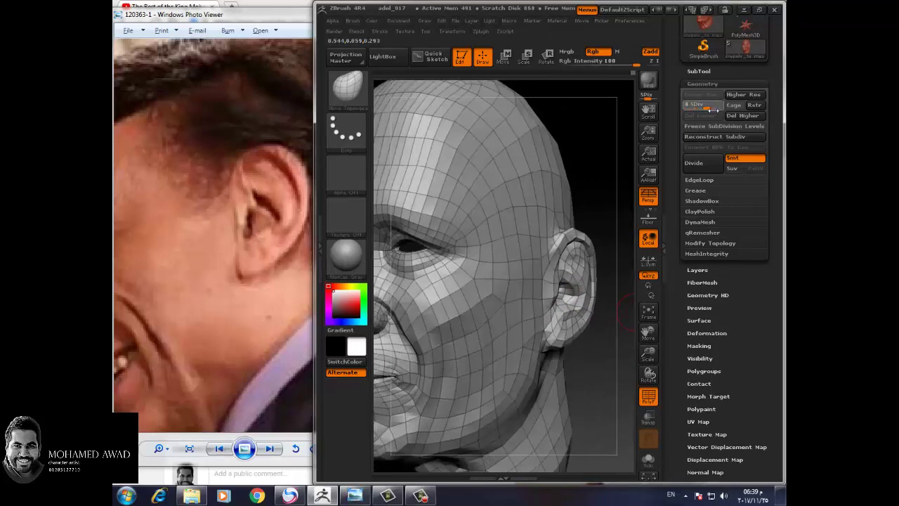
left_click_drag(711, 109, 744, 106)
left_click(702, 84)
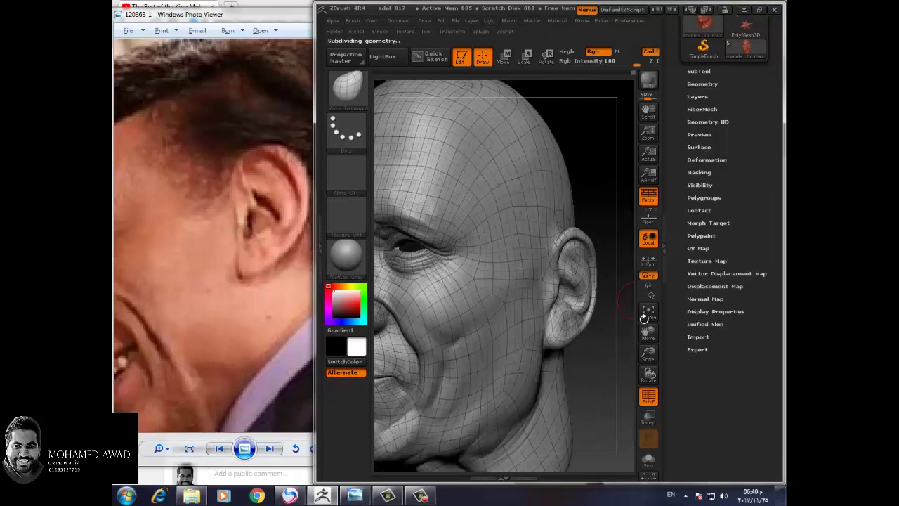
left_click(649, 397)
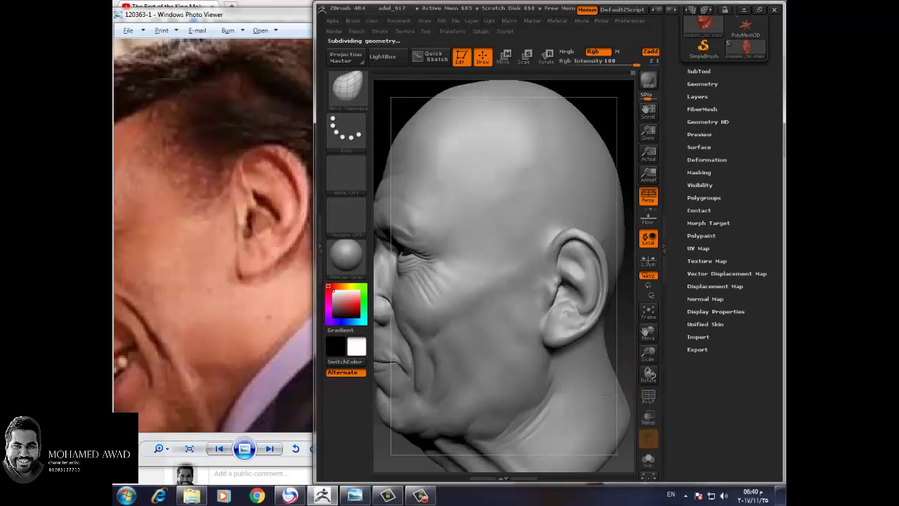
Step: Smooth the skin near the ear, then orbit the head to a left side profile
left_click_drag(605, 397, 609, 364)
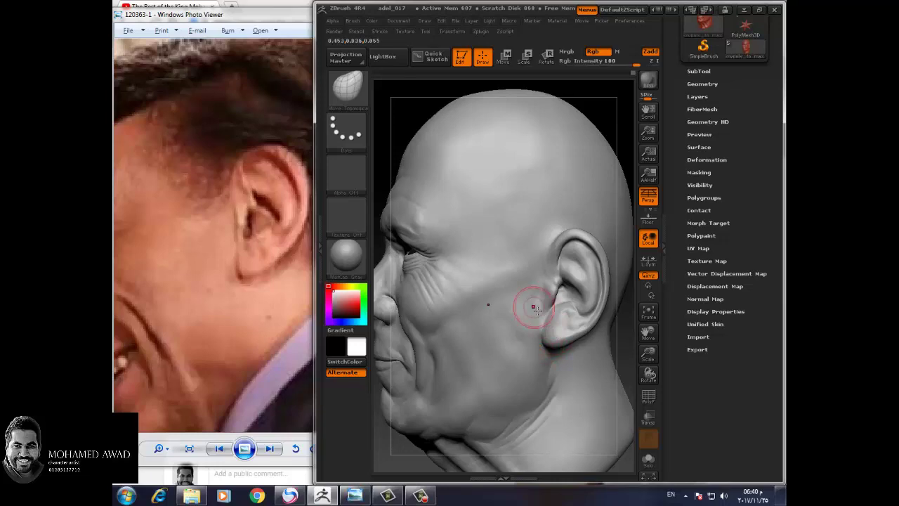
left_click_drag(538, 296, 570, 263, "shift")
mouse_move(618, 316)
left_mouse_down()
mouse_move(633, 327)
mouse_move(605, 357)
mouse_move(573, 342)
mouse_move(625, 431)
mouse_move(624, 375)
mouse_move(552, 359)
mouse_move(534, 330)
left_mouse_up()
mouse_move(605, 240)
left_mouse_down()
mouse_move(581, 383)
mouse_move(556, 399)
left_mouse_up()
left_click_drag(617, 385, 538, 362)
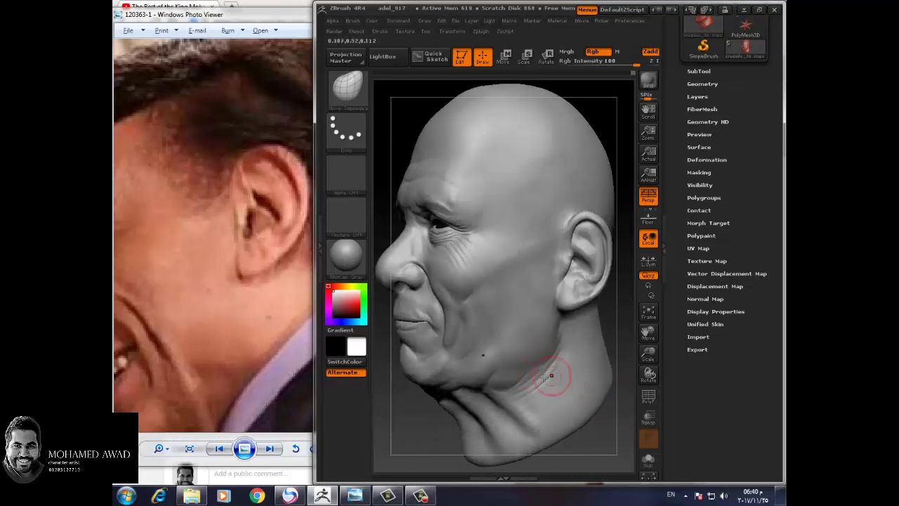
Step: Select the Dam Standard crease brush
key("b")
key("s")
key("t")
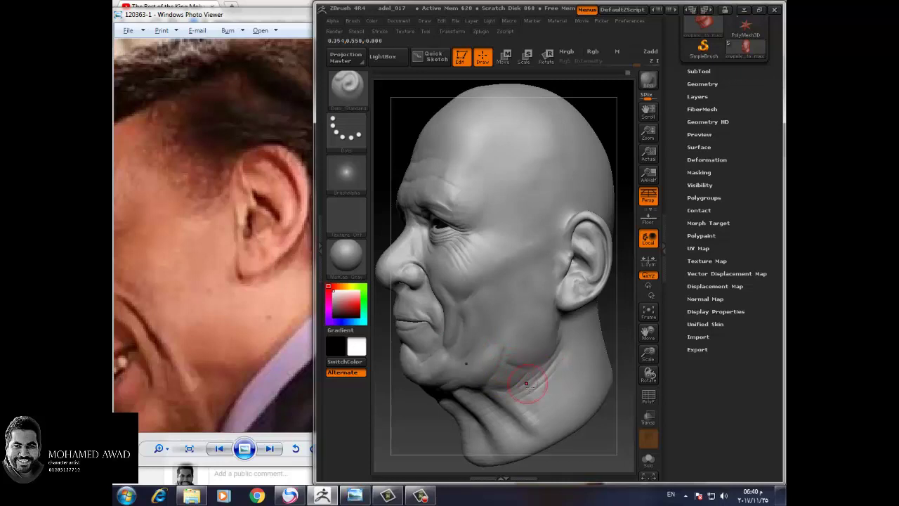
Step: Orbit and zoom around the back of the neck and ear, then return to the face
key("shift")
mouse_move(616, 337)
left_mouse_down()
mouse_move(512, 370)
mouse_move(597, 371)
mouse_move(621, 383)
mouse_move(618, 371)
left_mouse_up()
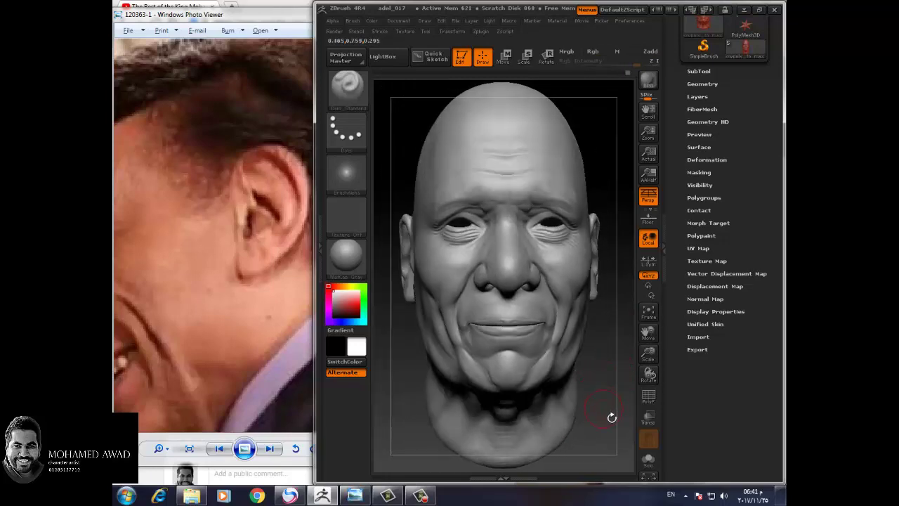
left_click_drag(612, 418, 533, 318)
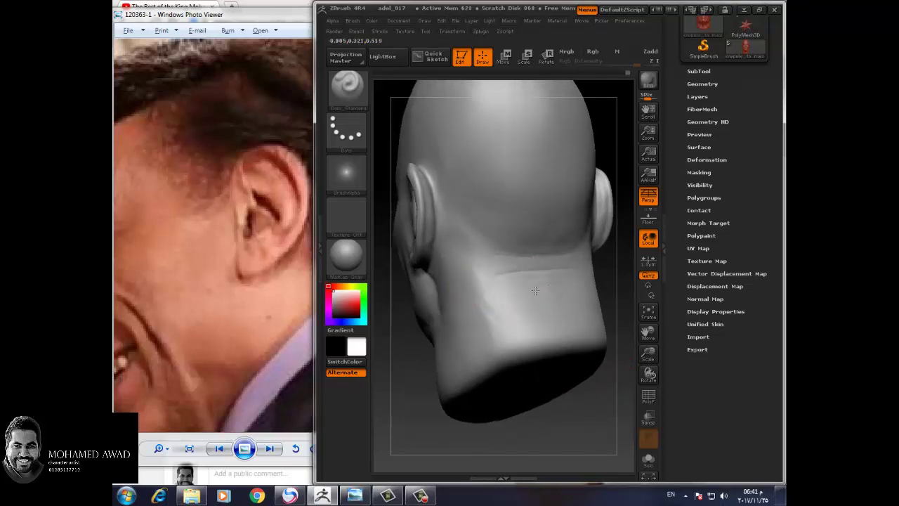
mouse_move(584, 397)
left_mouse_down()
mouse_move(551, 301)
mouse_move(578, 288)
left_mouse_up()
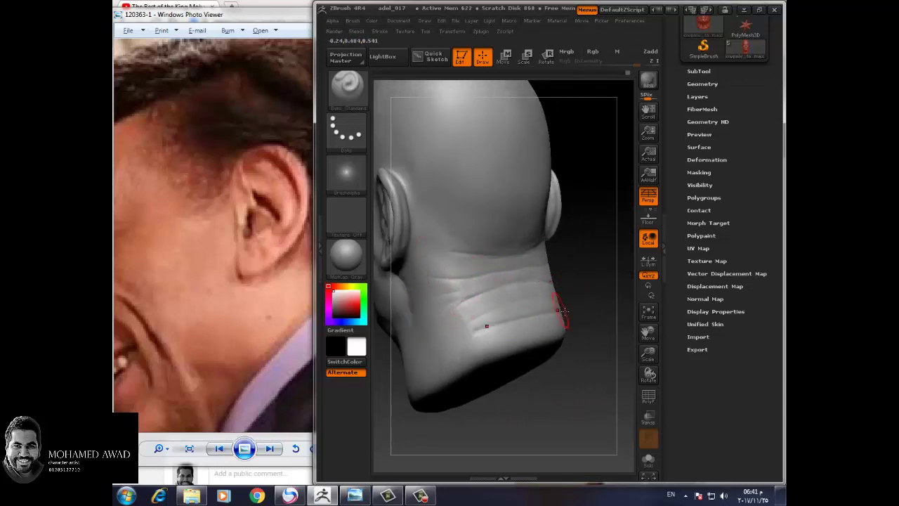
left_click_drag(560, 310, 475, 298)
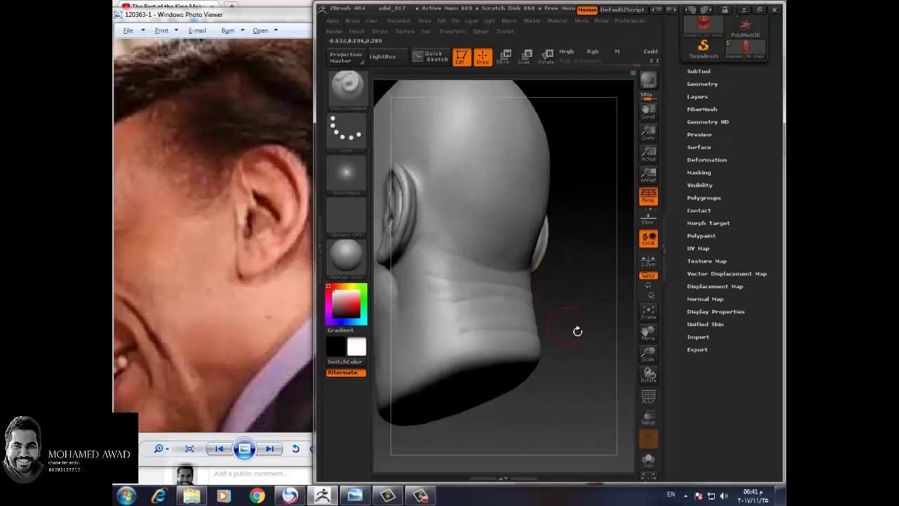
mouse_move(649, 365)
left_mouse_down()
mouse_move(638, 357)
mouse_move(638, 321)
left_mouse_up()
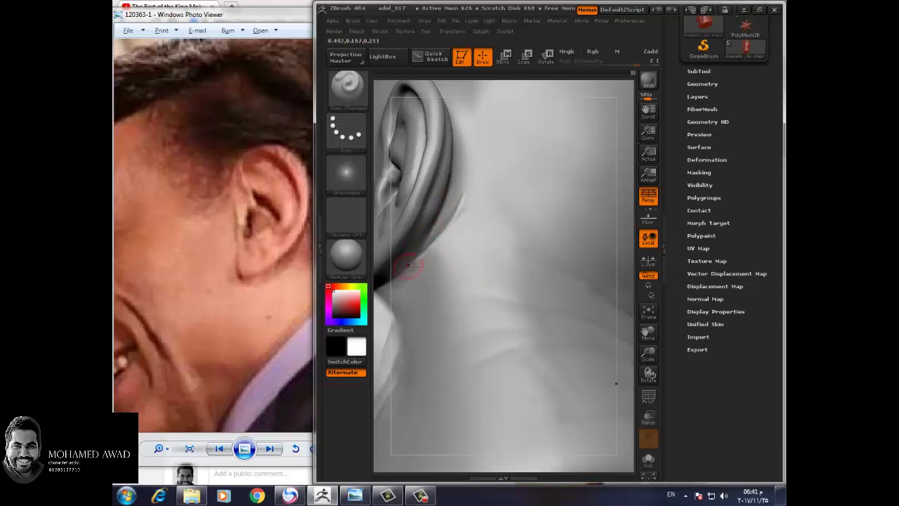
left_click_drag(628, 291, 455, 191)
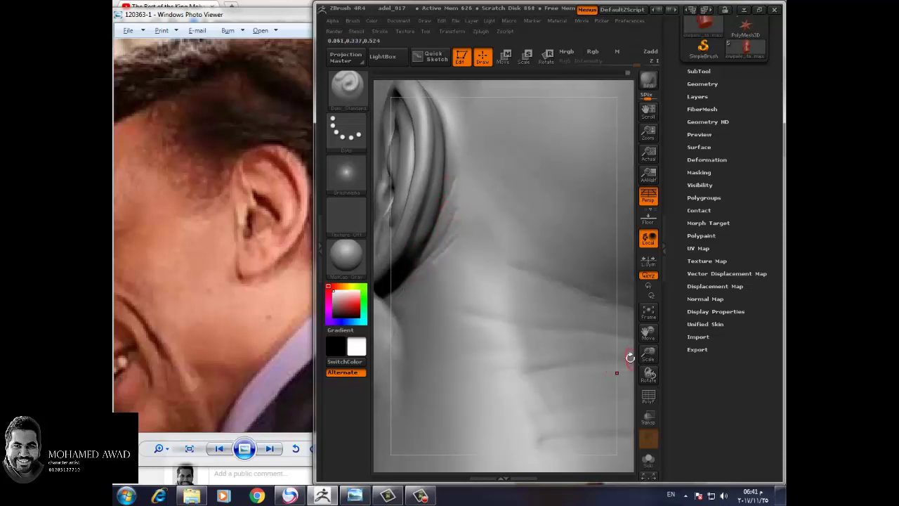
left_click_drag(649, 353, 648, 394)
mouse_move(562, 204)
left_mouse_down("shift")
mouse_move(452, 237)
mouse_move(505, 319)
mouse_move(588, 298)
left_mouse_up("shift")
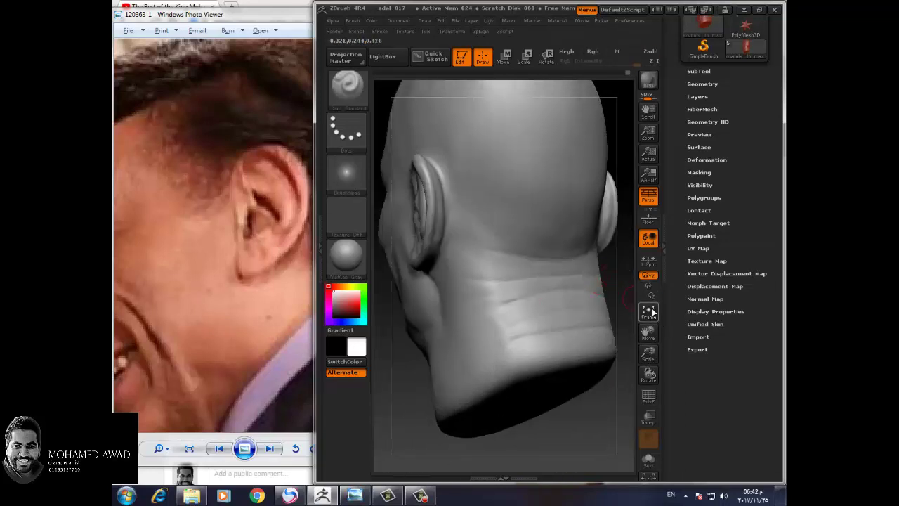
mouse_move(629, 327)
left_mouse_down()
mouse_move(583, 338)
mouse_move(594, 345)
left_mouse_up()
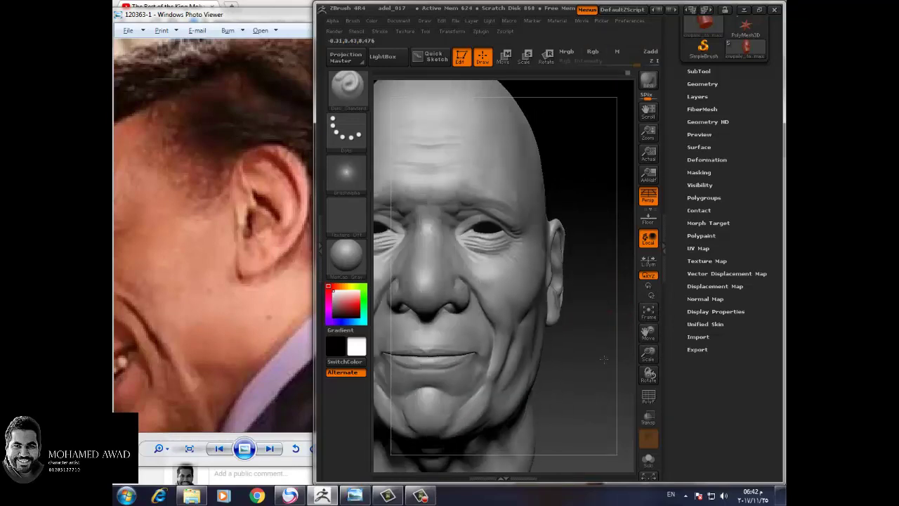
Step: Save the sculpt as project adel_019, replacing the existing project file
left_click(456, 21)
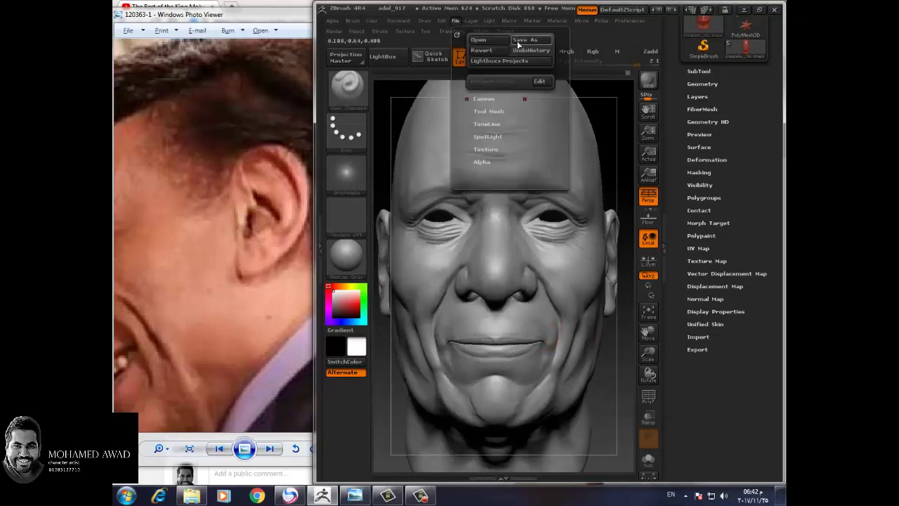
left_click(517, 40)
key("Return")
left_click(479, 249)
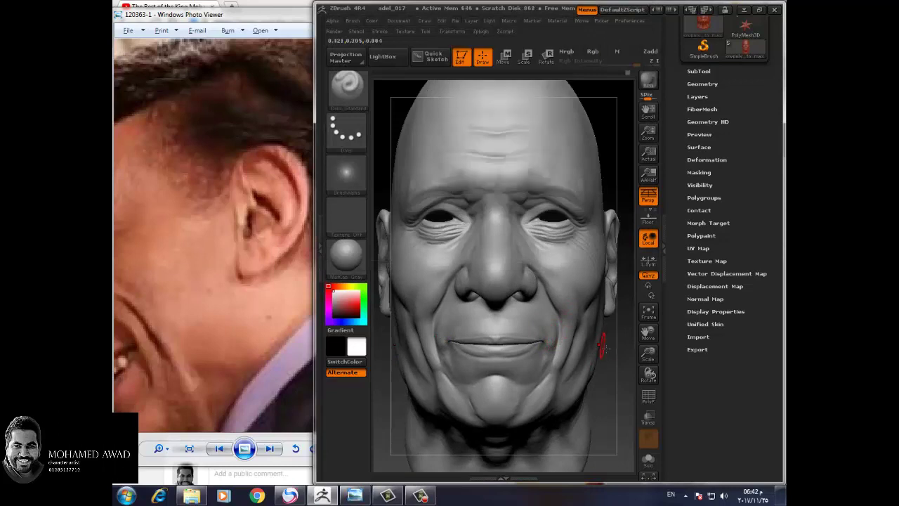
left_click(420, 496)
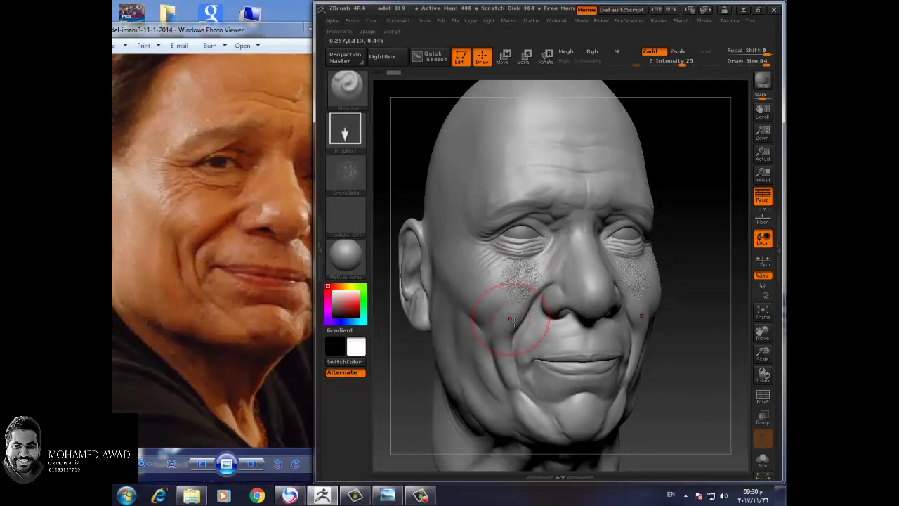
Step: Switch back to the Standard brush and set Z Intensity to 8
key("b")
key("m")
key("t")
key("b")
key("s")
key("t")
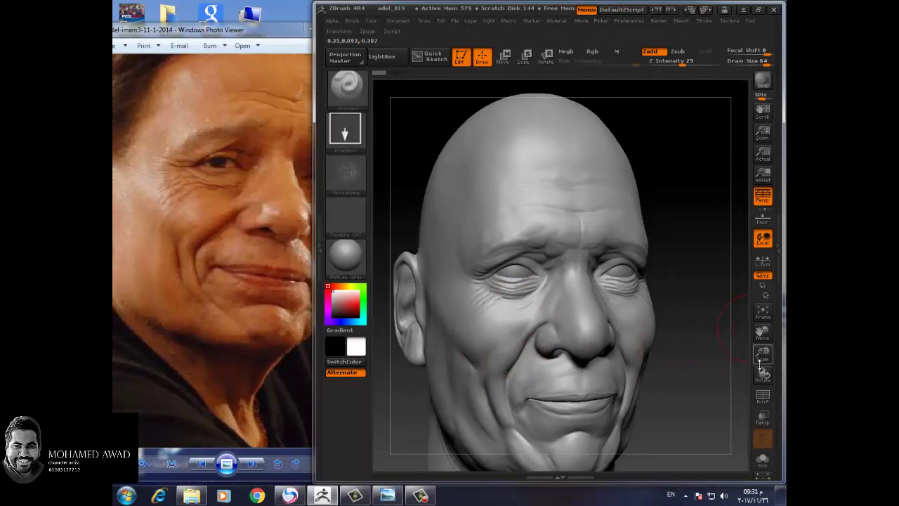
left_click_drag(763, 355, 763, 383)
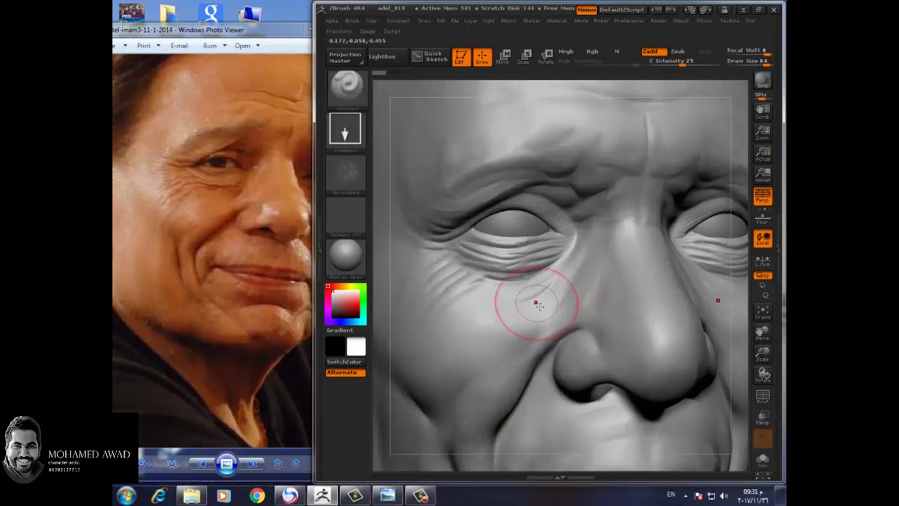
key("space")
mouse_move(537, 337)
left_mouse_down()
mouse_move(520, 339)
mouse_move(449, 288)
mouse_move(436, 304)
left_mouse_up()
Step: Sculpt fine wrinkles under the eye and across the cheek
mouse_move(498, 321)
left_mouse_down()
mouse_move(466, 316)
mouse_move(482, 326)
left_mouse_up()
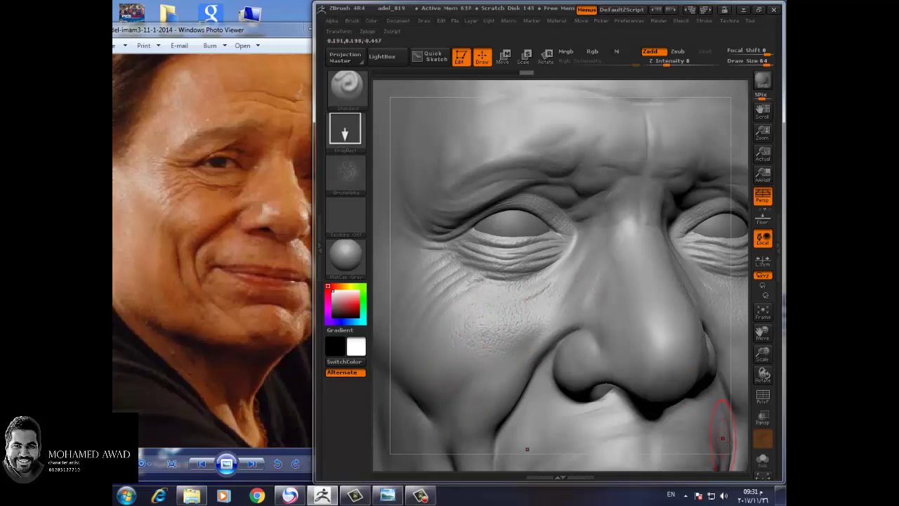
mouse_move(745, 453)
left_mouse_down()
mouse_move(638, 290)
mouse_move(632, 311)
mouse_move(646, 345)
mouse_move(555, 350)
mouse_move(623, 345)
mouse_move(639, 290)
left_mouse_up()
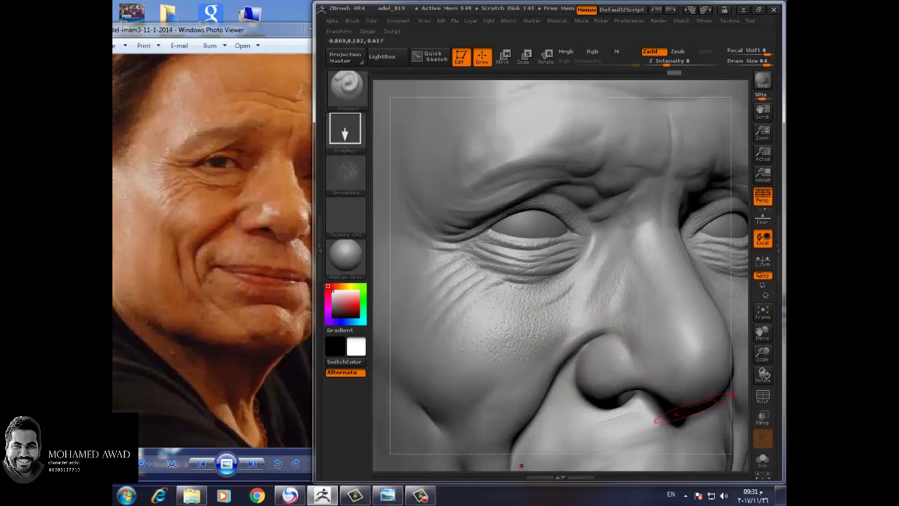
left_click_drag(737, 417, 623, 301)
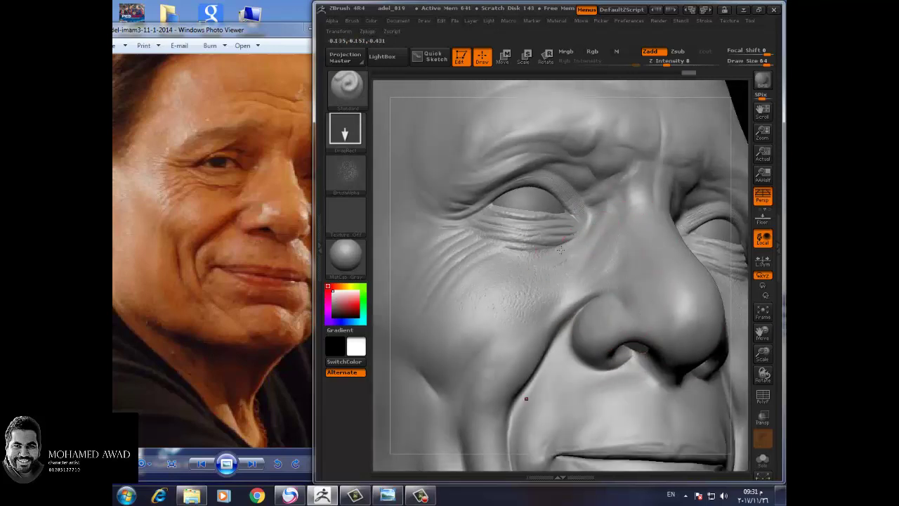
left_click_drag(560, 249, 499, 284)
left_click_drag(541, 260, 481, 291)
left_click_drag(527, 211, 464, 270)
left_click_drag(513, 253, 439, 342)
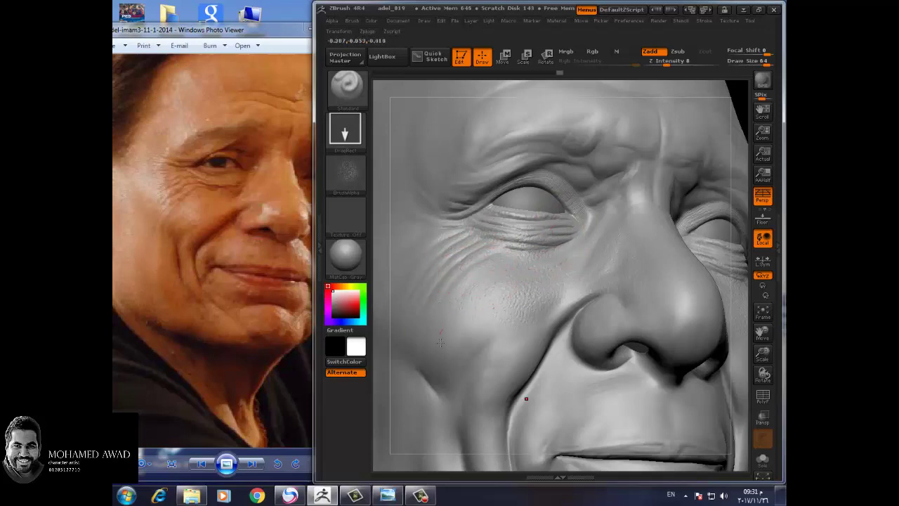
Step: From a frontal view, sculpt the cheek beside the nose, under the nose tip and the tip itself
left_click_drag(743, 412, 733, 452)
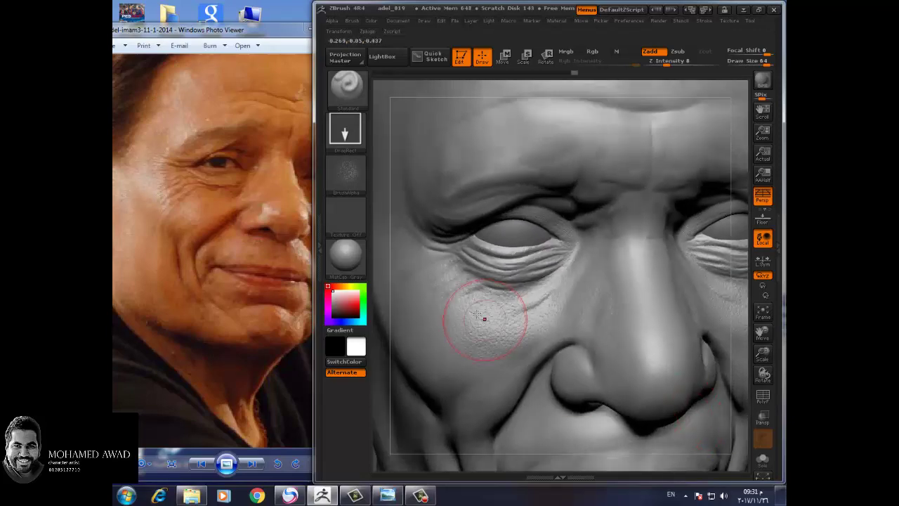
left_click_drag(712, 365, 749, 368)
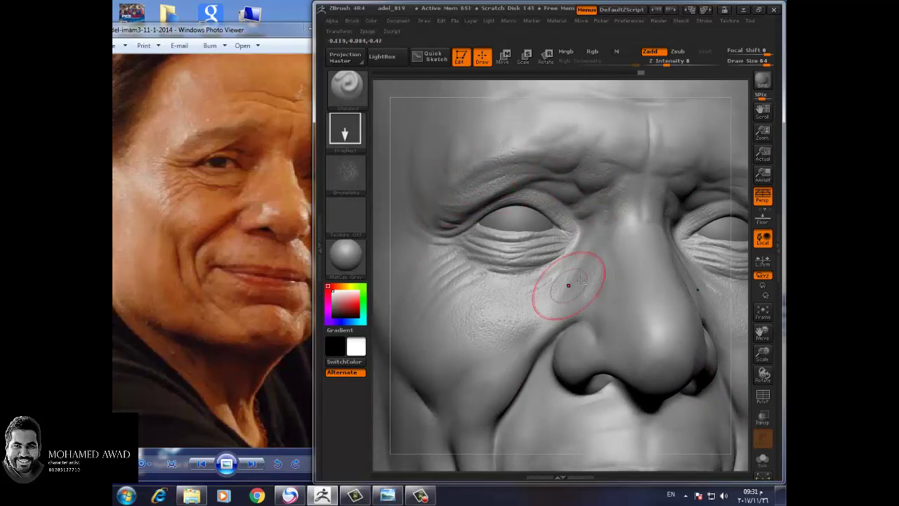
left_click_drag(566, 291, 619, 237)
mouse_move(620, 381)
left_mouse_down()
mouse_move(658, 355)
mouse_move(699, 387)
left_mouse_up()
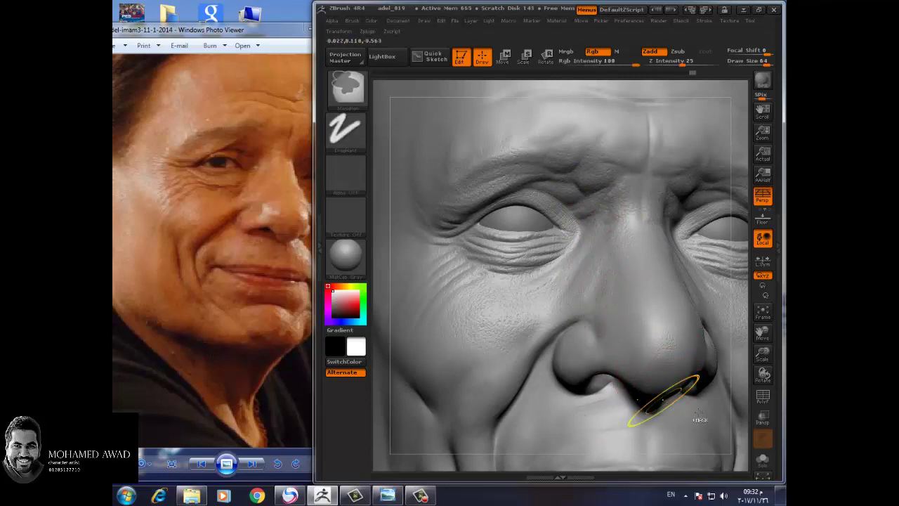
left_click_drag(741, 437, 646, 362)
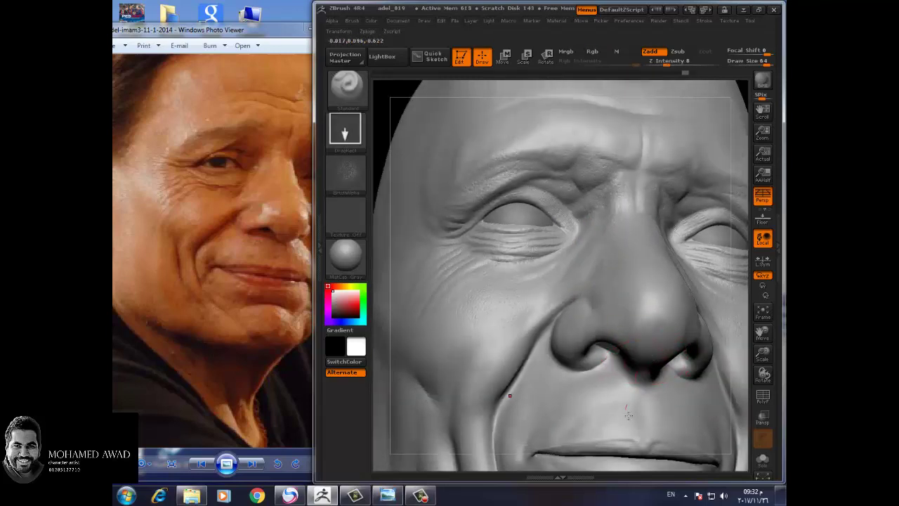
left_click_drag(619, 316, 647, 288)
Step: Check the whole head, then soften the cheek near the nasolabial fold
left_click_drag(742, 358, 633, 326)
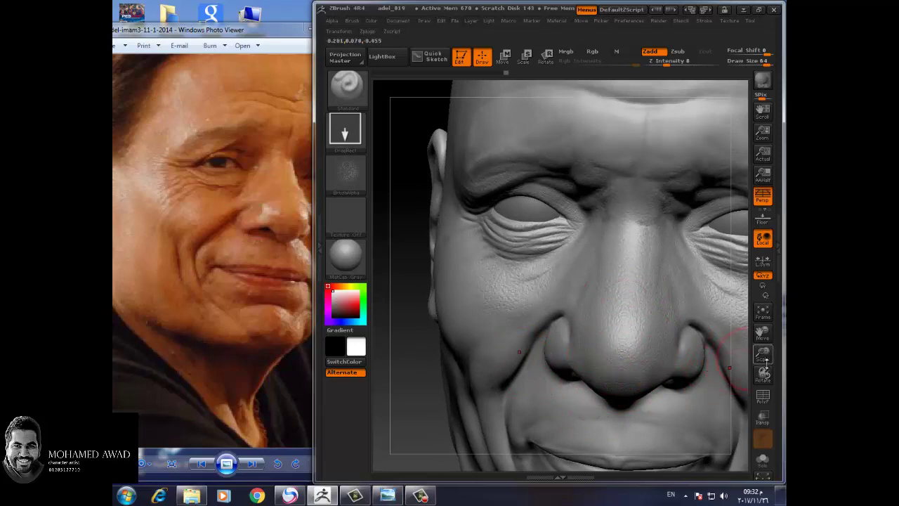
left_click_drag(764, 360, 482, 399)
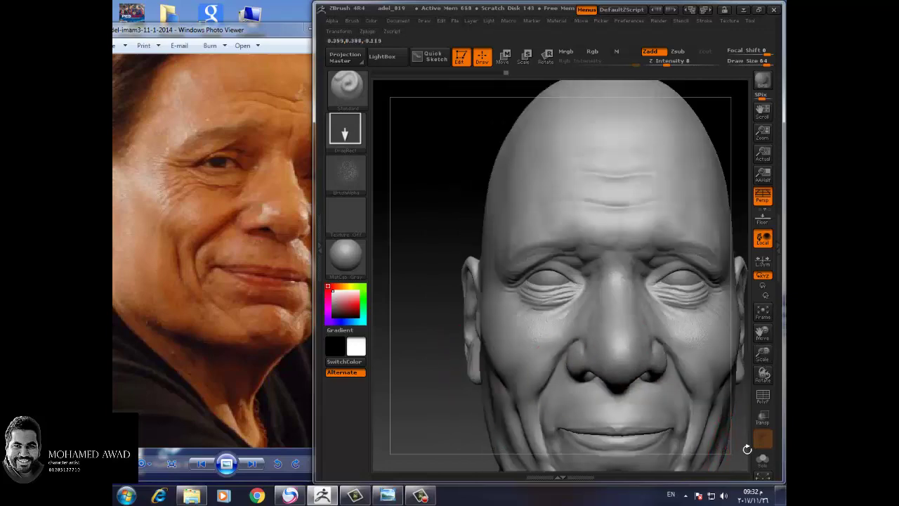
mouse_move(747, 449)
left_mouse_down()
mouse_move(677, 321)
mouse_move(707, 353)
left_mouse_up()
left_click_drag(771, 379, 515, 297)
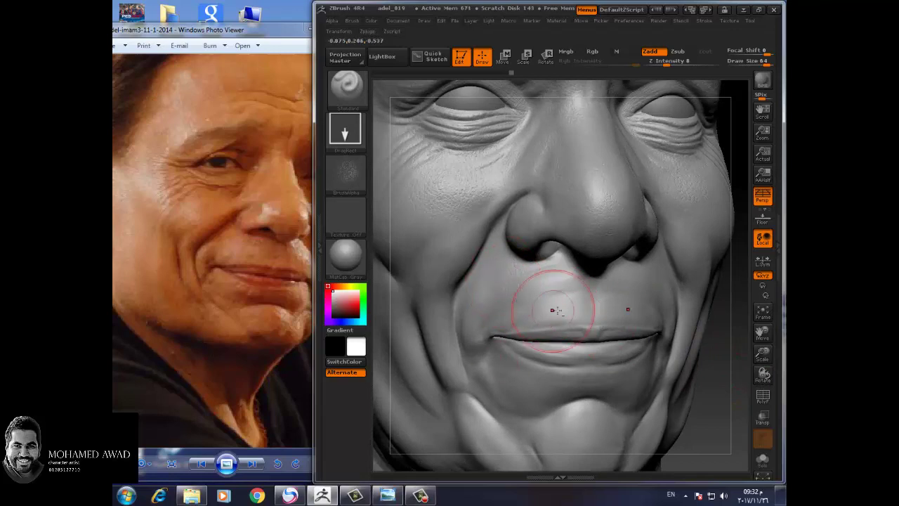
left_click_drag(516, 304, 504, 360)
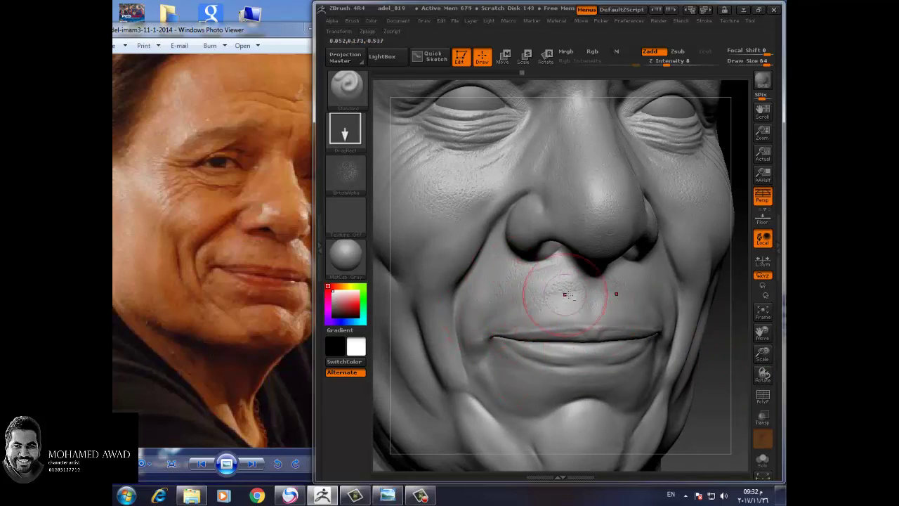
mouse_move(727, 395)
left_mouse_down()
mouse_move(532, 291)
mouse_move(495, 312)
left_mouse_up()
Step: At Z Intensity 3, then 4, sculpt a crease up the lower cheek and a small upper-cheek stroke
key("space")
left_click_drag(476, 284, 477, 246)
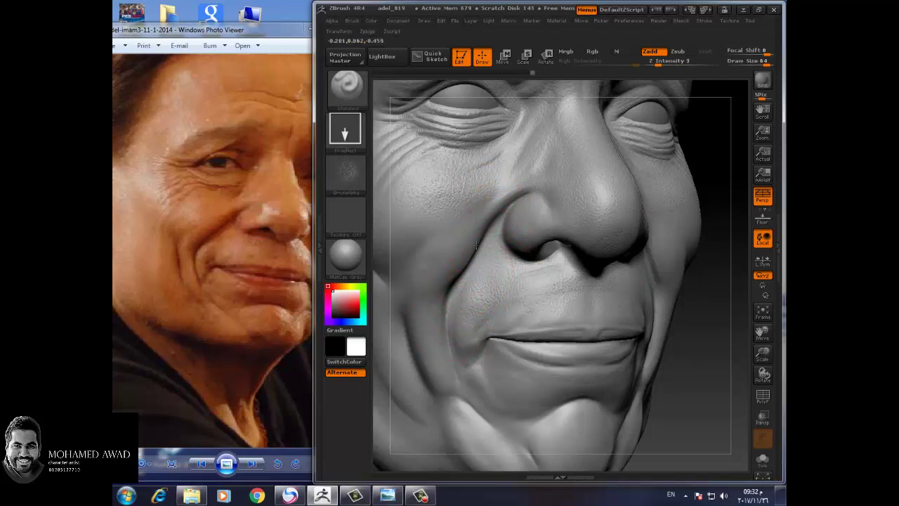
left_click_drag(710, 367, 447, 314)
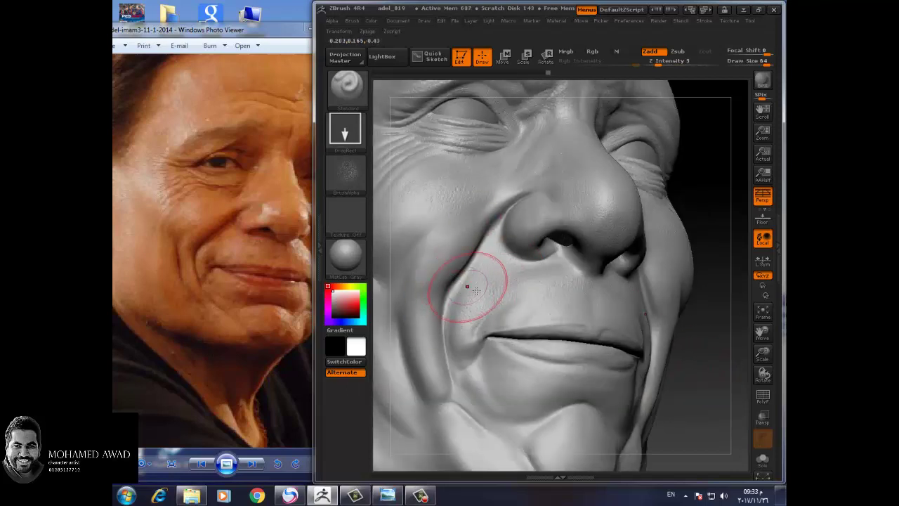
key("space")
left_click_drag(520, 341, 537, 342)
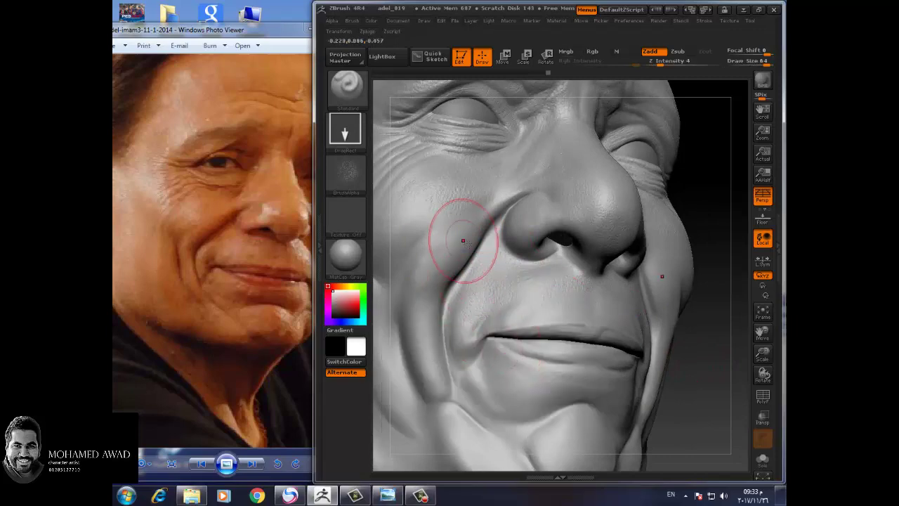
left_click_drag(462, 236, 455, 243)
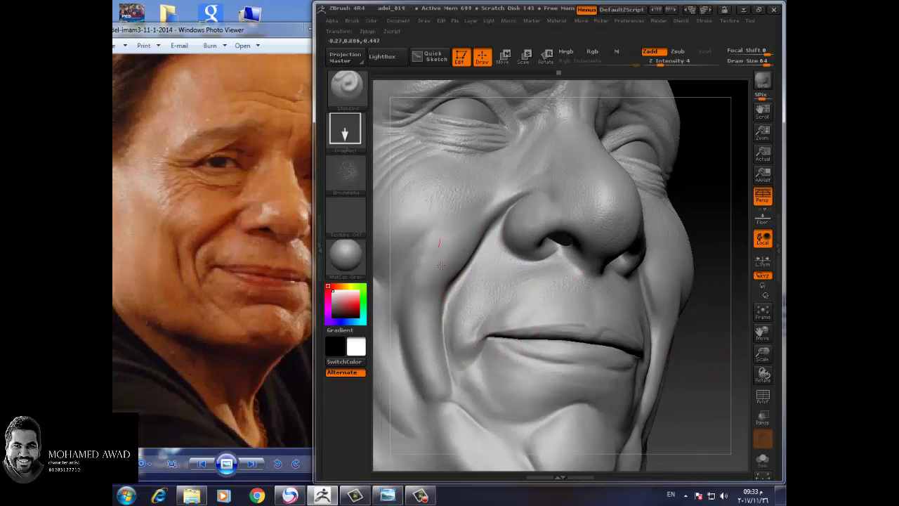
Step: Raise Z Intensity back to 8 and sculpt detail just below the nostril
left_click_drag(724, 356, 514, 387)
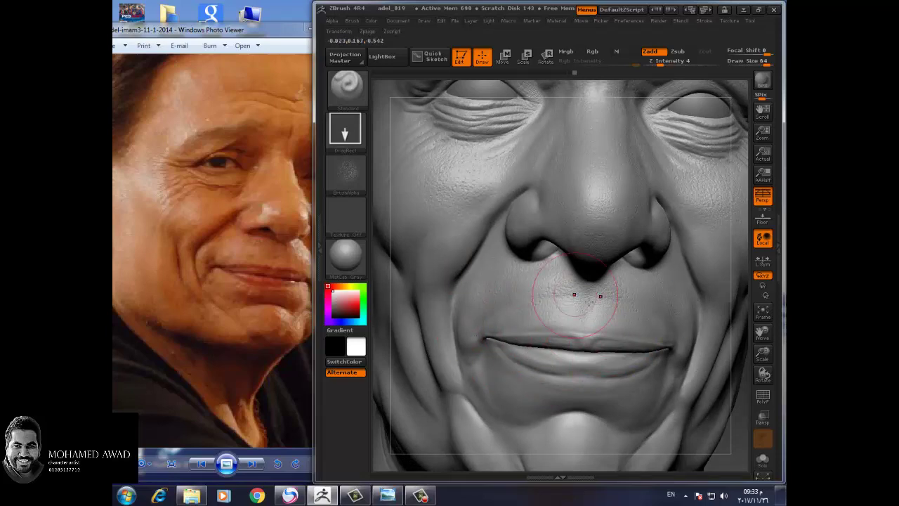
left_click_drag(746, 438, 689, 408)
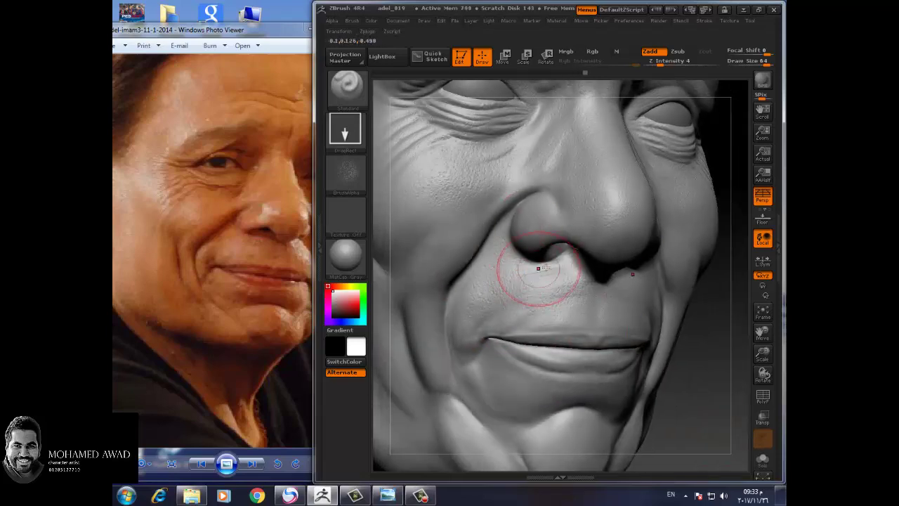
key("space")
left_click_drag(500, 299, 504, 299)
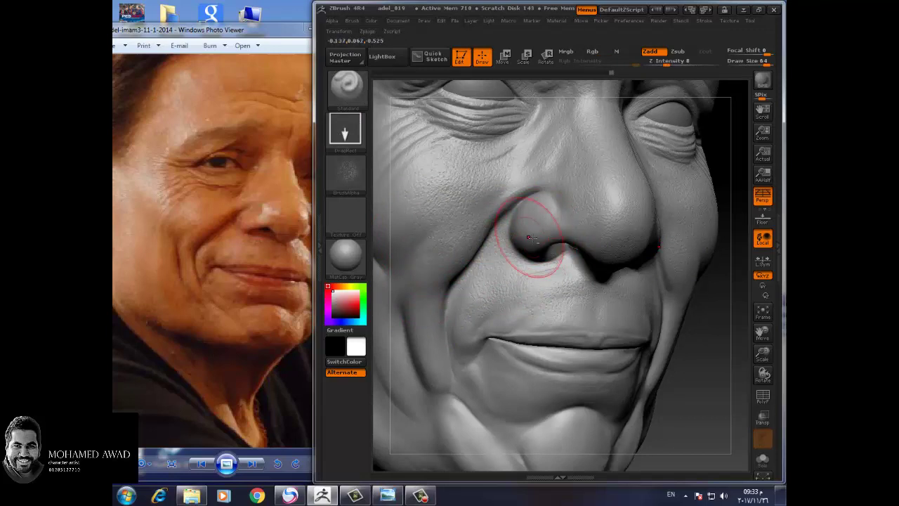
left_click_drag(539, 229, 553, 283)
left_click_drag(721, 394, 674, 415)
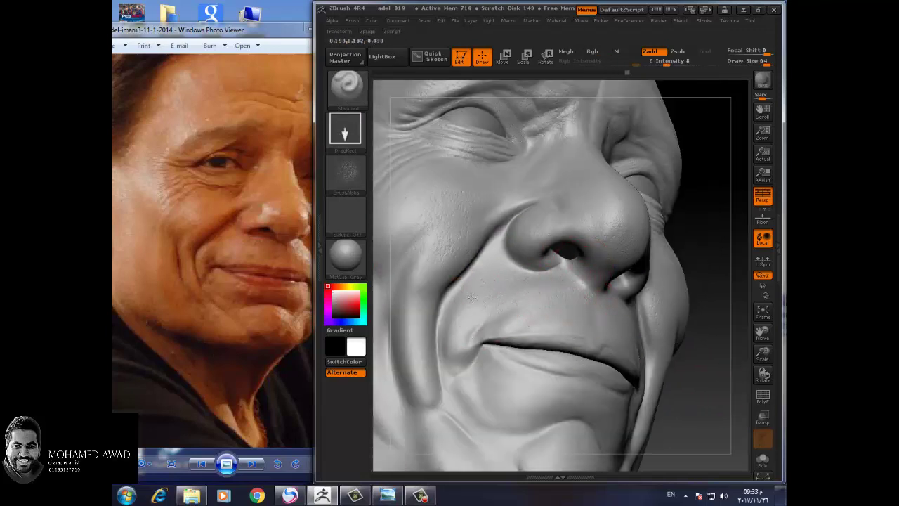
left_click_drag(696, 330, 569, 334)
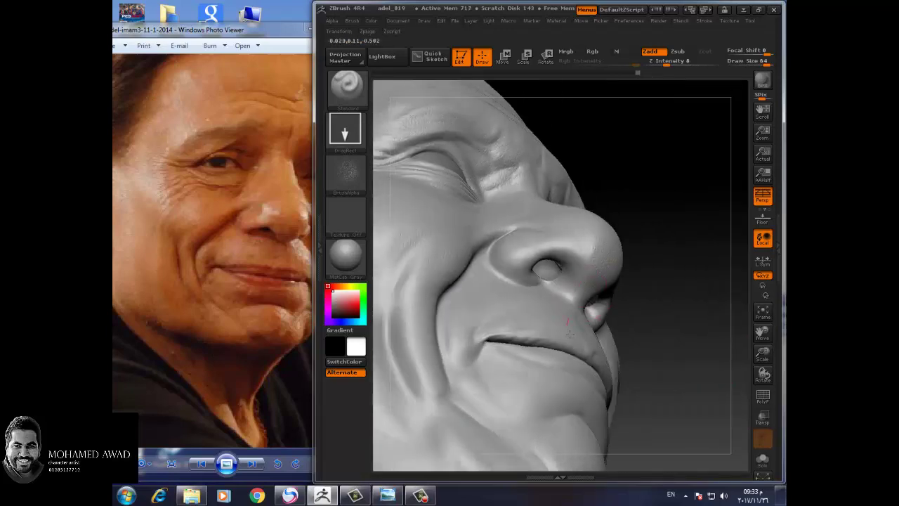
mouse_move(693, 276)
left_mouse_down()
mouse_move(662, 353)
mouse_move(706, 373)
mouse_move(723, 362)
left_mouse_up()
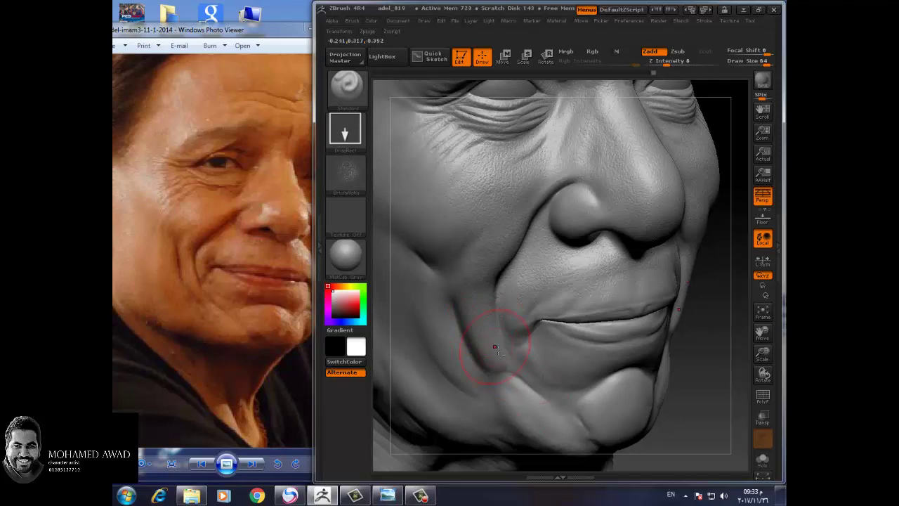
left_click_drag(708, 392, 506, 299)
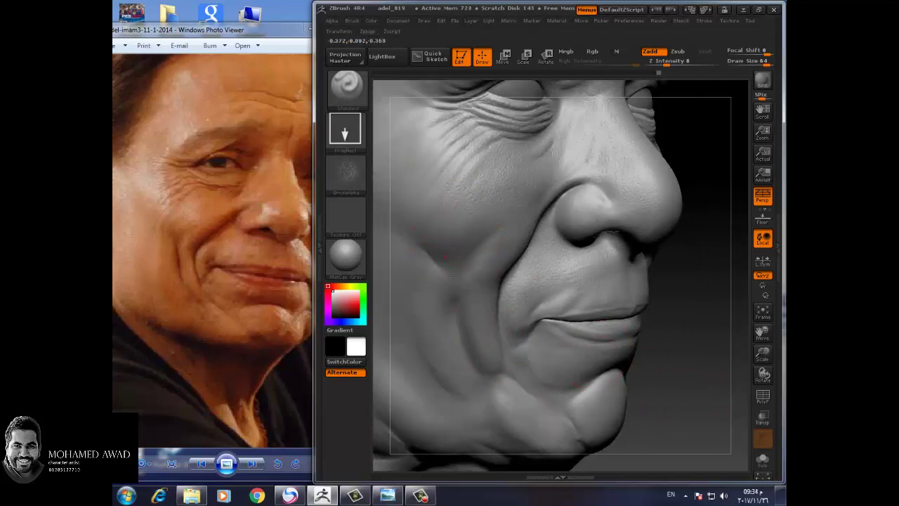
left_click_drag(673, 325, 577, 317)
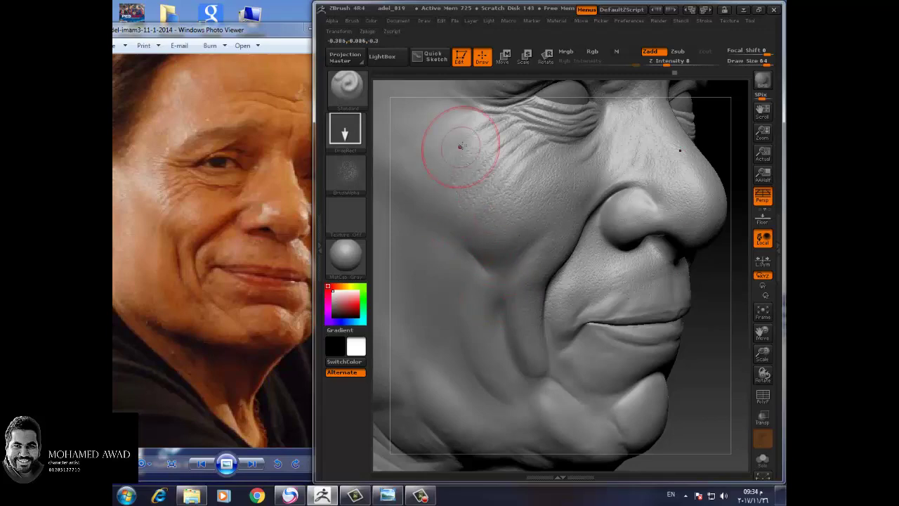
Step: Orbit and zoom to frame the lower face, lips, chin and neck in a frontal view
left_click_drag(702, 394, 582, 281)
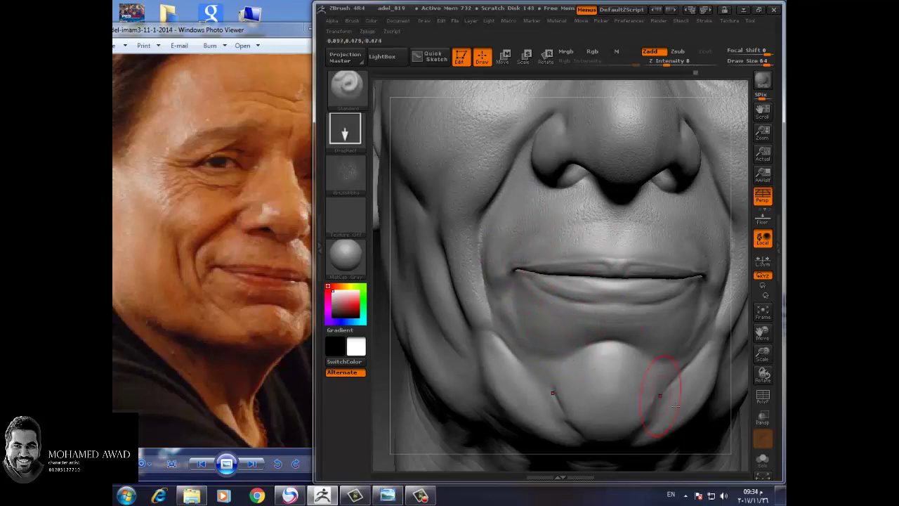
left_click_drag(745, 428, 731, 365)
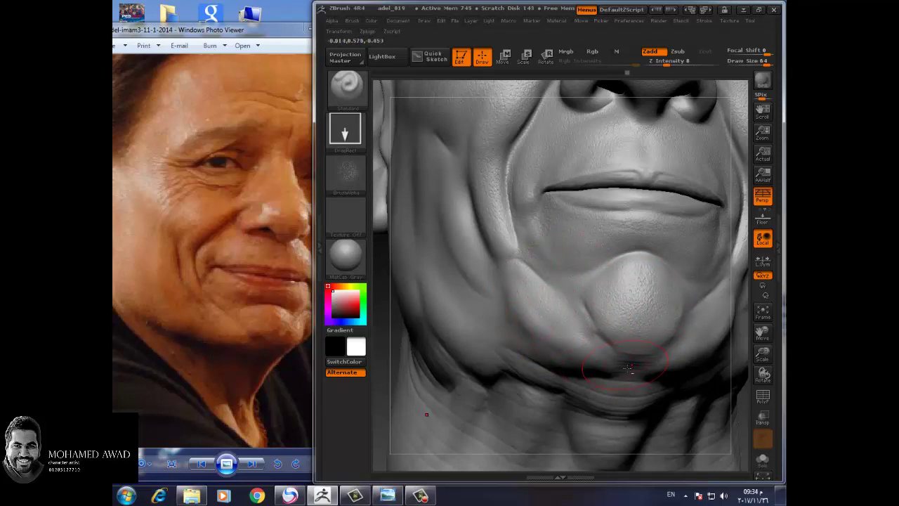
mouse_move(763, 355)
left_mouse_down()
mouse_move(730, 367)
mouse_move(621, 310)
left_mouse_up()
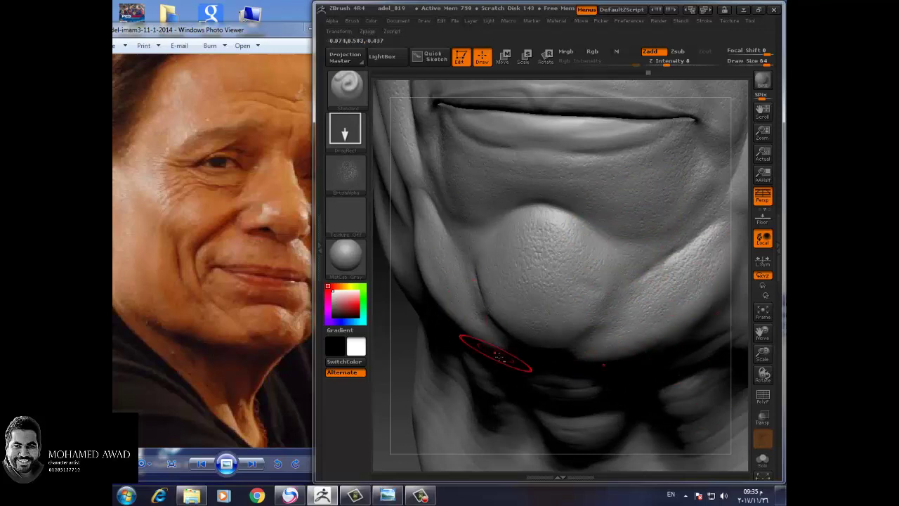
mouse_move(763, 355)
left_mouse_down()
mouse_move(749, 329)
mouse_move(494, 267)
left_mouse_up()
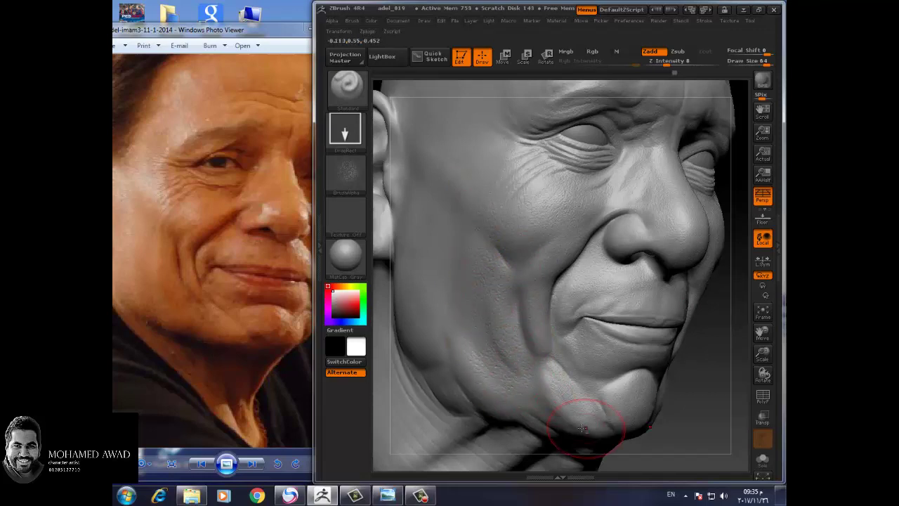
mouse_move(706, 417)
left_mouse_down()
mouse_move(707, 426)
mouse_move(553, 349)
left_mouse_up()
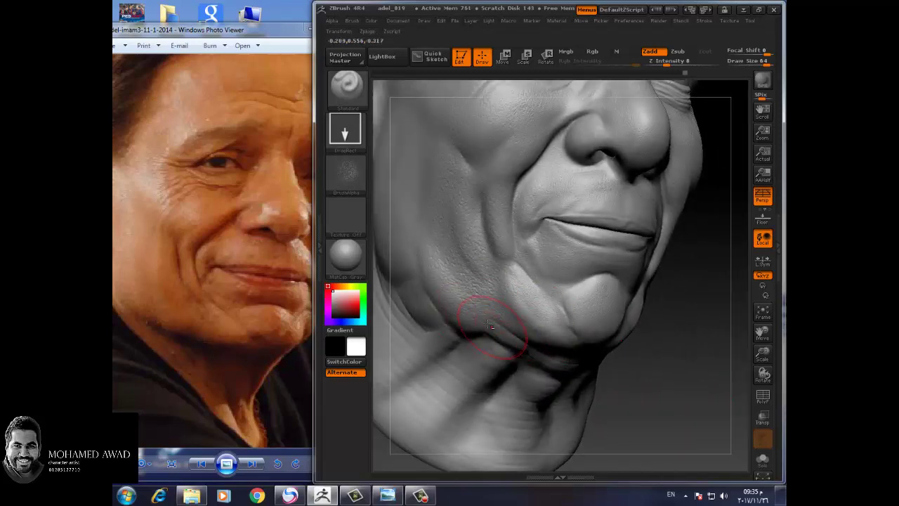
left_click_drag(636, 349, 668, 352)
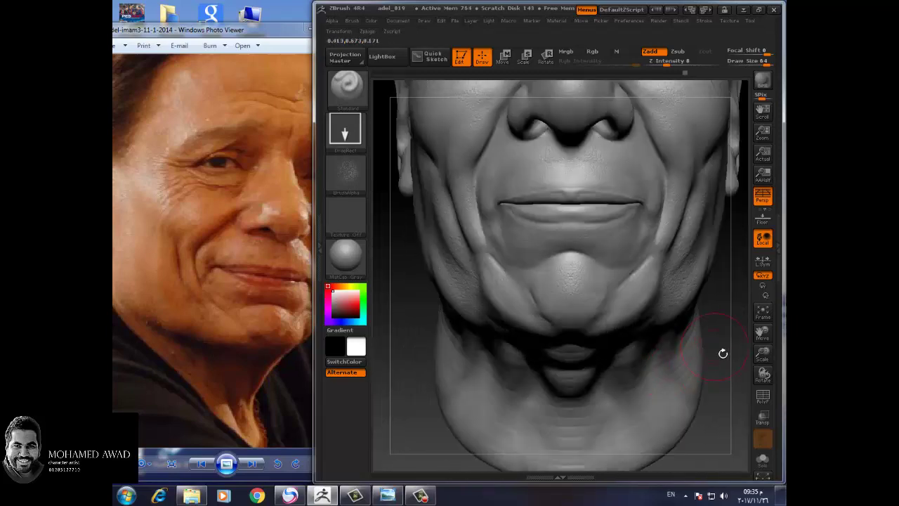
Step: Orbit the jaw into profile and smooth the crease along the jawline
mouse_move(723, 352)
left_mouse_down()
mouse_move(700, 343)
mouse_move(705, 383)
mouse_move(717, 382)
mouse_move(730, 321)
mouse_move(569, 243)
left_mouse_up()
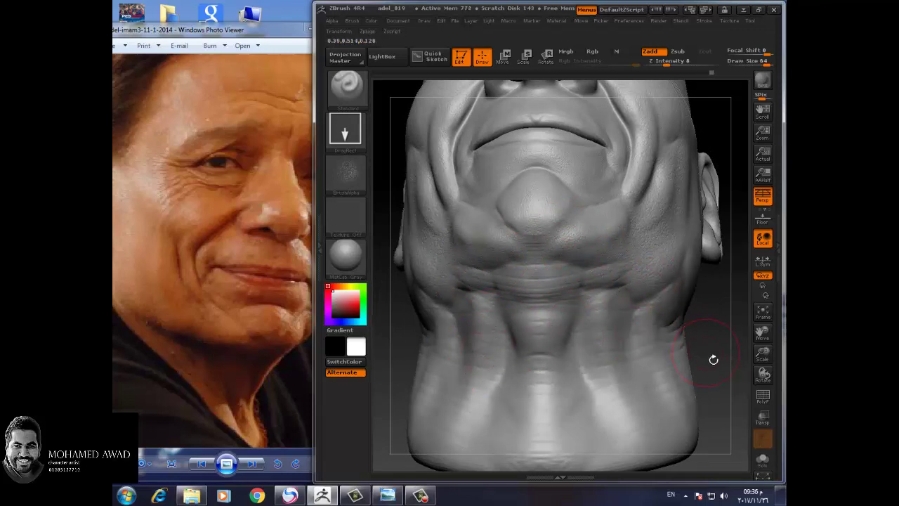
left_click_drag(714, 359, 511, 320)
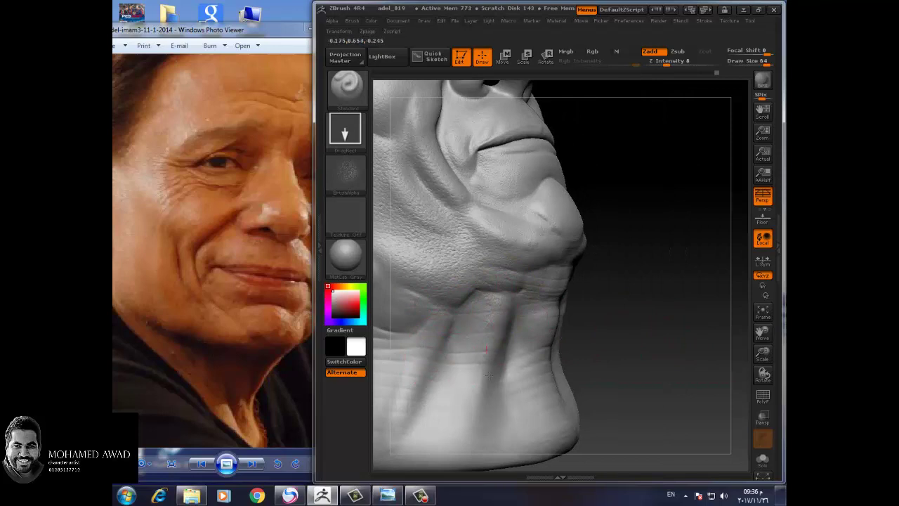
left_click_drag(534, 357, 577, 363)
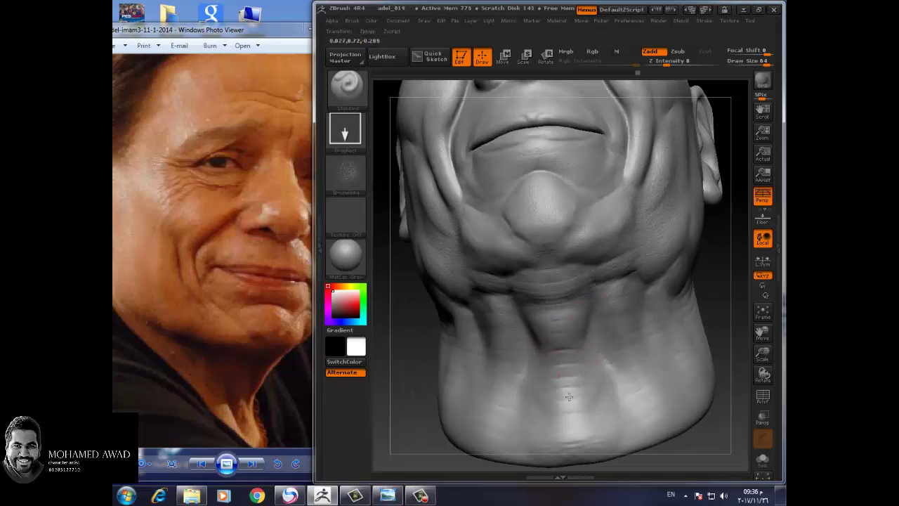
mouse_move(718, 301)
left_mouse_down()
mouse_move(654, 331)
mouse_move(519, 300)
left_mouse_up()
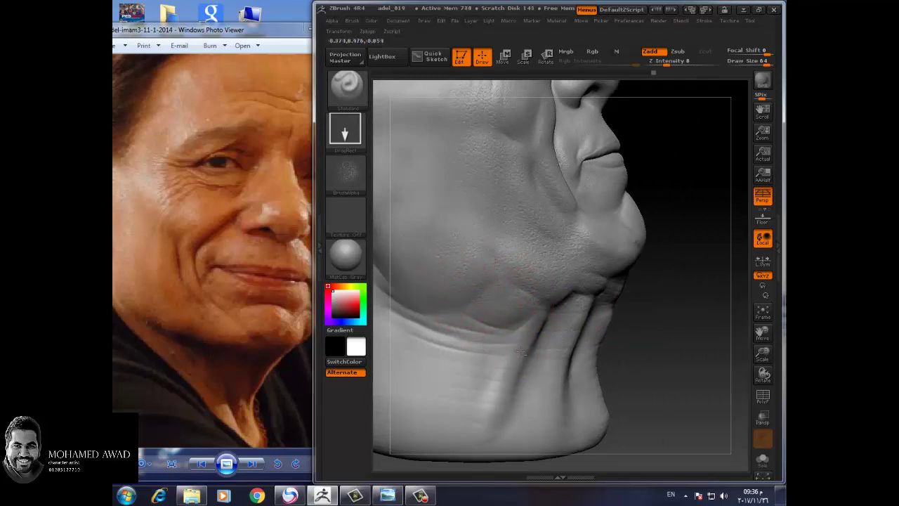
left_click_drag(520, 351, 545, 333)
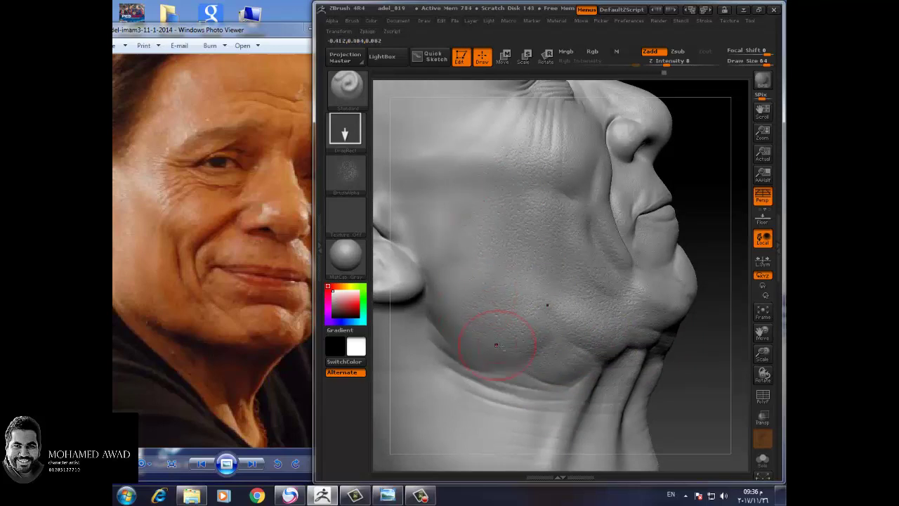
mouse_move(701, 384)
left_mouse_down()
mouse_move(716, 382)
mouse_move(709, 403)
mouse_move(695, 379)
left_mouse_up()
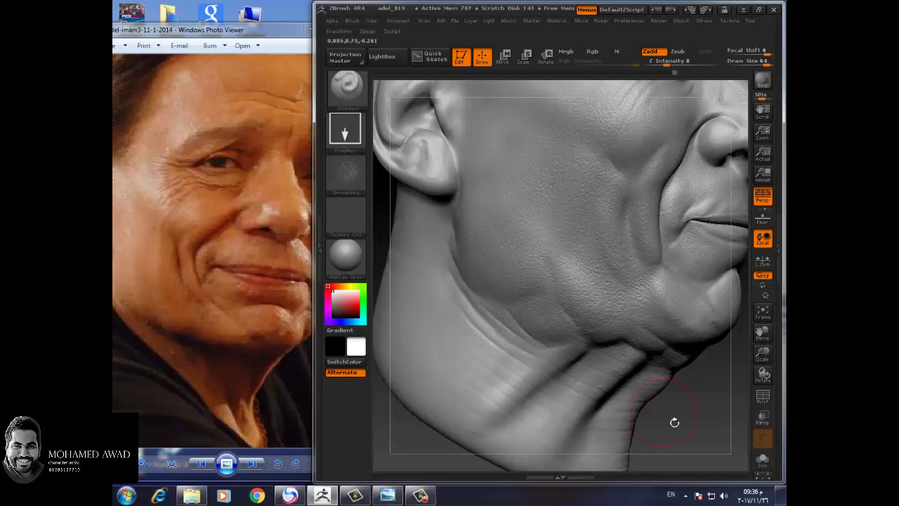
left_click_drag(674, 421, 476, 281)
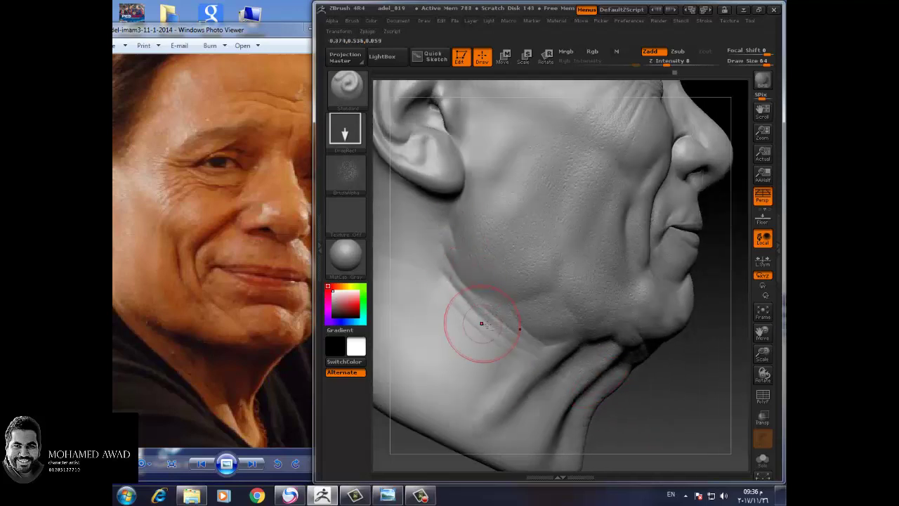
left_click_drag(482, 312, 534, 337)
left_click_drag(641, 401, 520, 341)
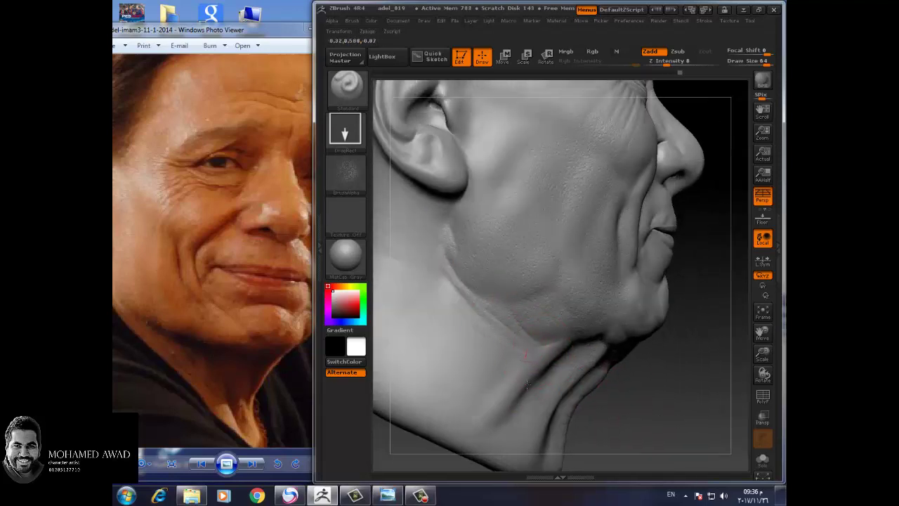
Step: Sculpt and smooth the neck creases below the jaw, including the lower neck crease
left_click_drag(527, 385, 464, 369)
mouse_move(599, 374)
left_mouse_down()
mouse_move(686, 426)
mouse_move(525, 295)
left_mouse_up()
left_click_drag(469, 311, 435, 263)
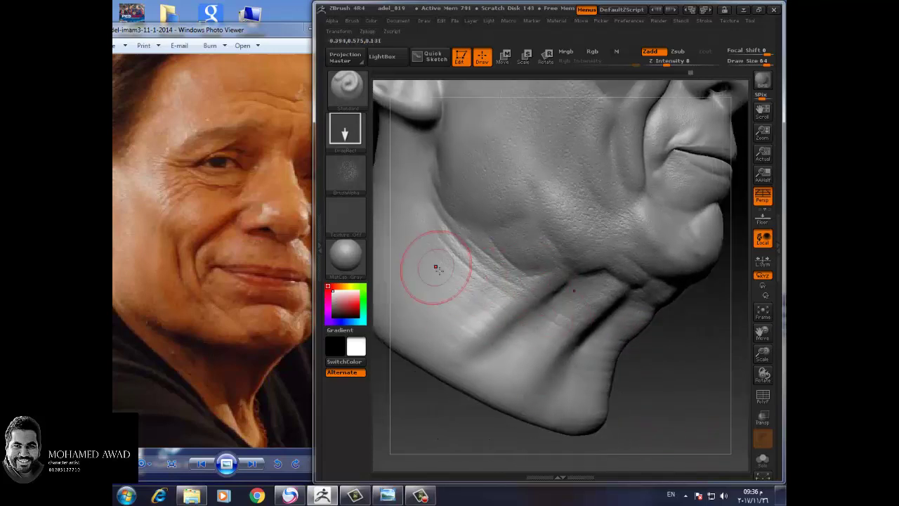
left_click_drag(444, 325, 509, 380)
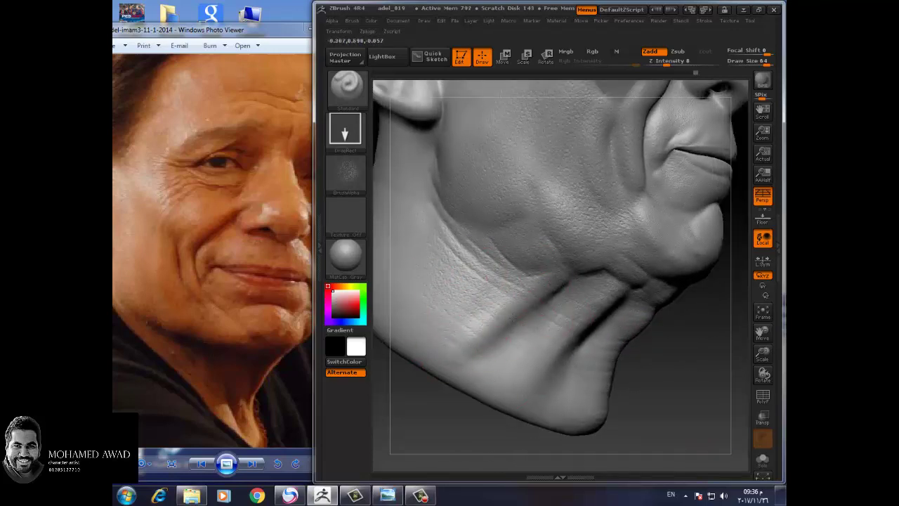
left_click_drag(568, 353, 592, 349)
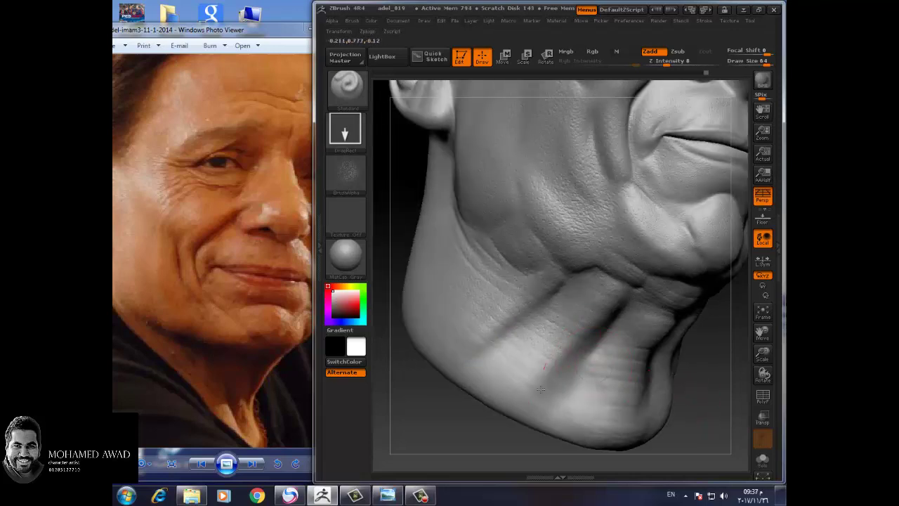
mouse_move(541, 389)
left_mouse_down()
mouse_move(491, 368)
mouse_move(456, 382)
mouse_move(589, 377)
left_mouse_up()
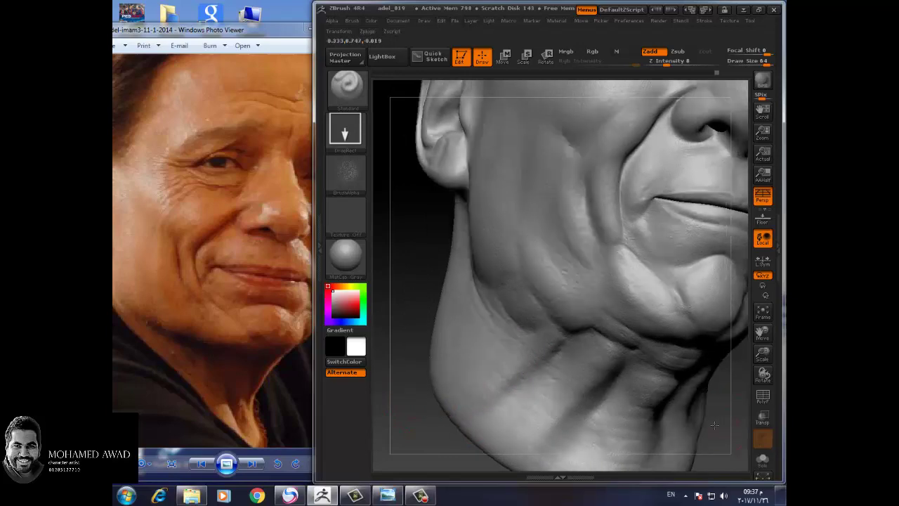
mouse_move(456, 367)
left_mouse_down()
mouse_move(411, 316)
mouse_move(571, 271)
left_mouse_up()
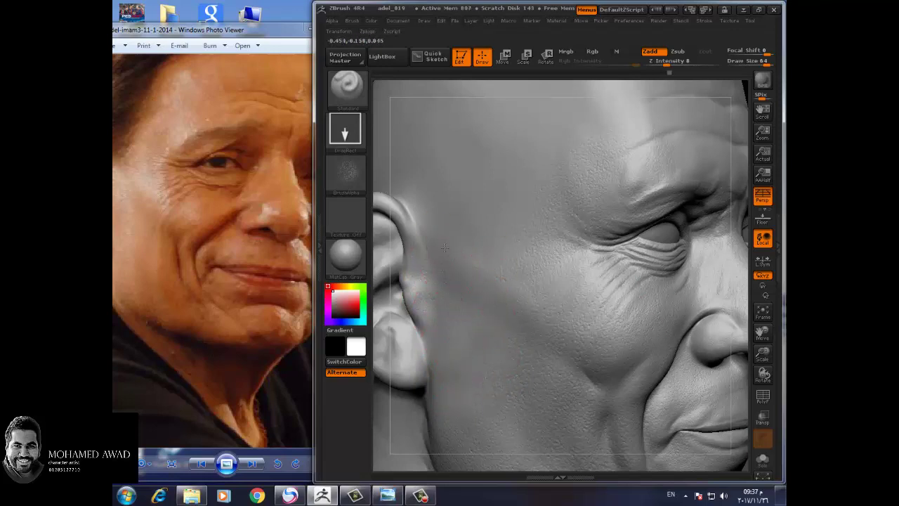
left_click_drag(504, 250, 503, 281)
key("f")
left_click_drag(710, 351, 694, 373)
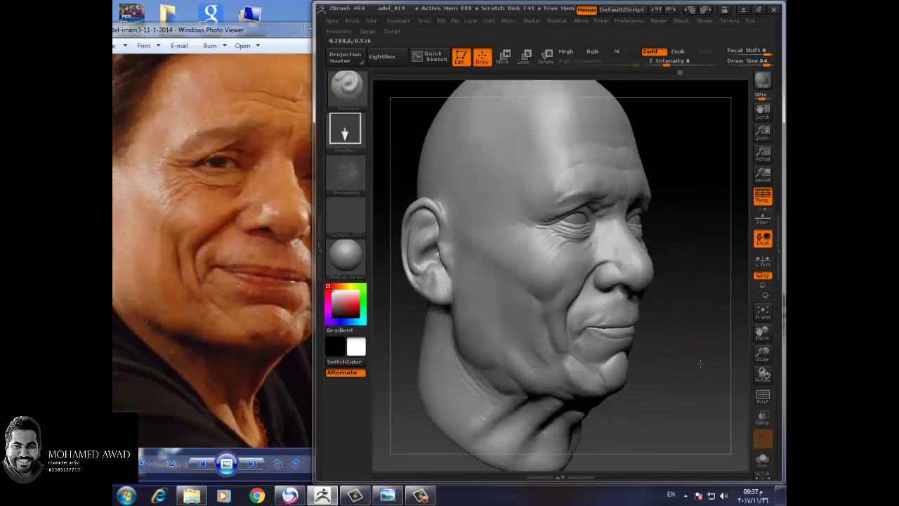
left_click_drag(763, 351, 590, 359)
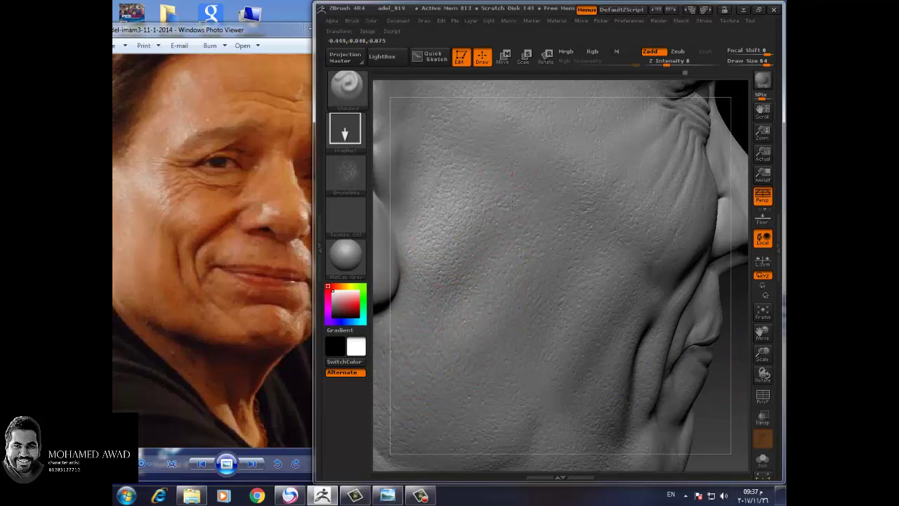
left_click_drag(719, 397, 436, 236)
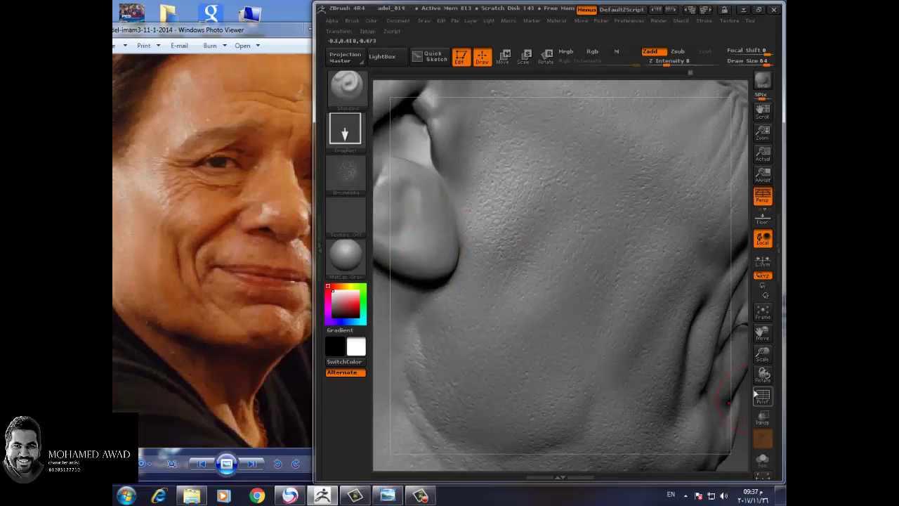
mouse_move(729, 402)
left_mouse_down()
mouse_move(707, 365)
mouse_move(471, 185)
left_mouse_up()
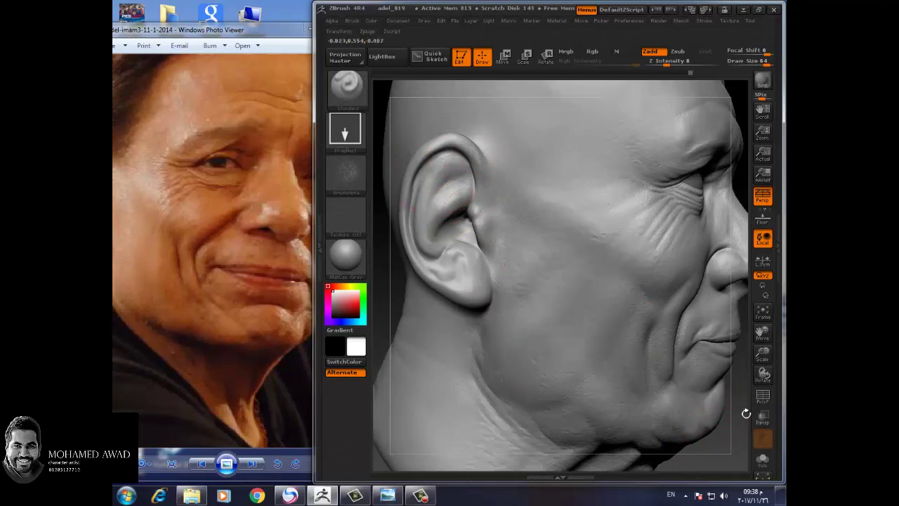
mouse_move(747, 412)
left_mouse_down()
mouse_move(674, 274)
mouse_move(572, 151)
left_mouse_up()
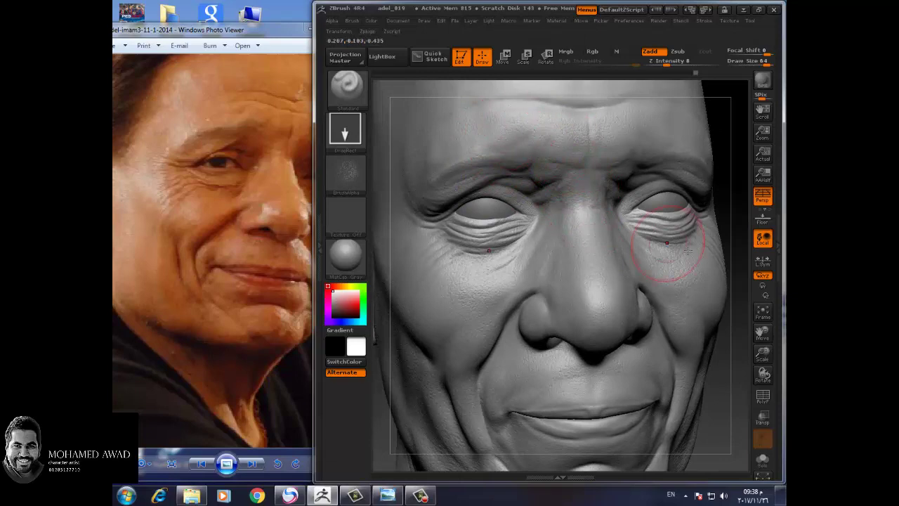
Step: Stroke noise-alpha pore texture onto the upper cheek and soften it
left_click_drag(733, 431, 579, 205)
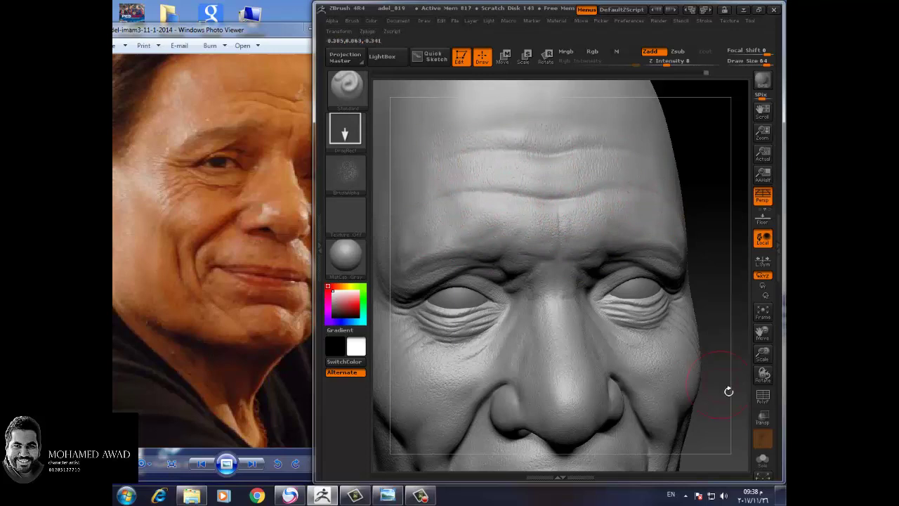
left_click_drag(729, 391, 713, 361)
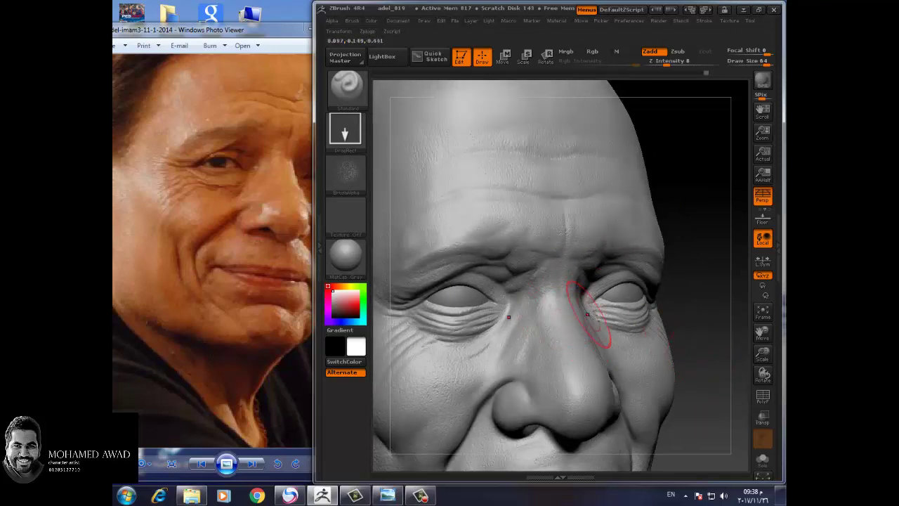
left_click_drag(695, 316, 653, 316)
left_click_drag(696, 211, 695, 330, "alt")
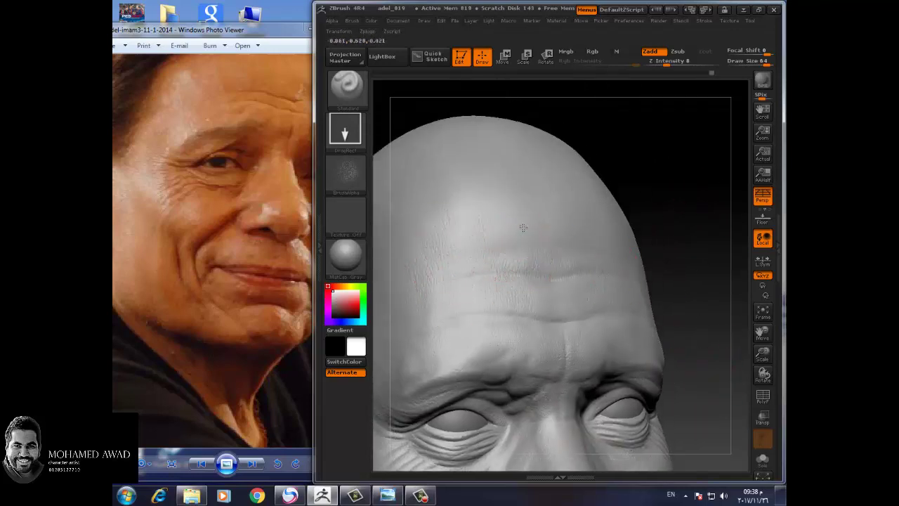
mouse_move(696, 295)
left_mouse_down("alt")
mouse_move(712, 251)
mouse_move(675, 253)
left_mouse_up("alt")
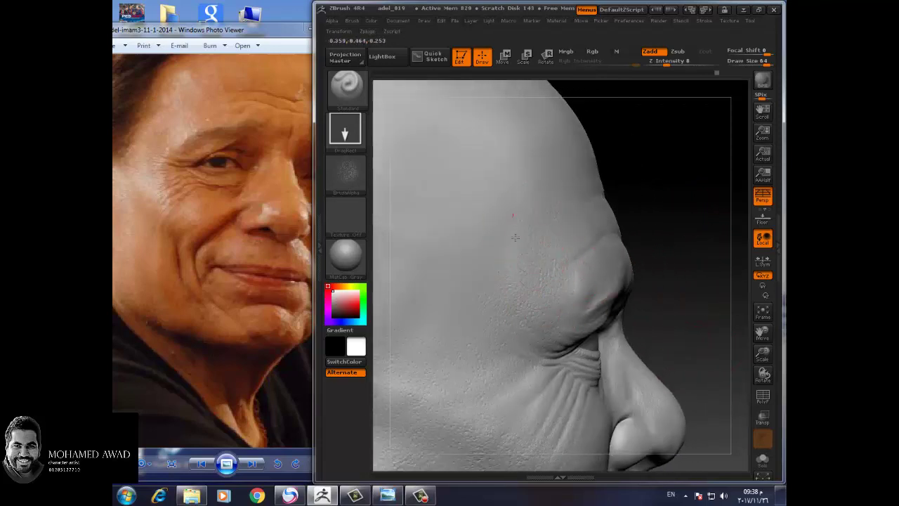
left_click_drag(502, 182, 518, 243)
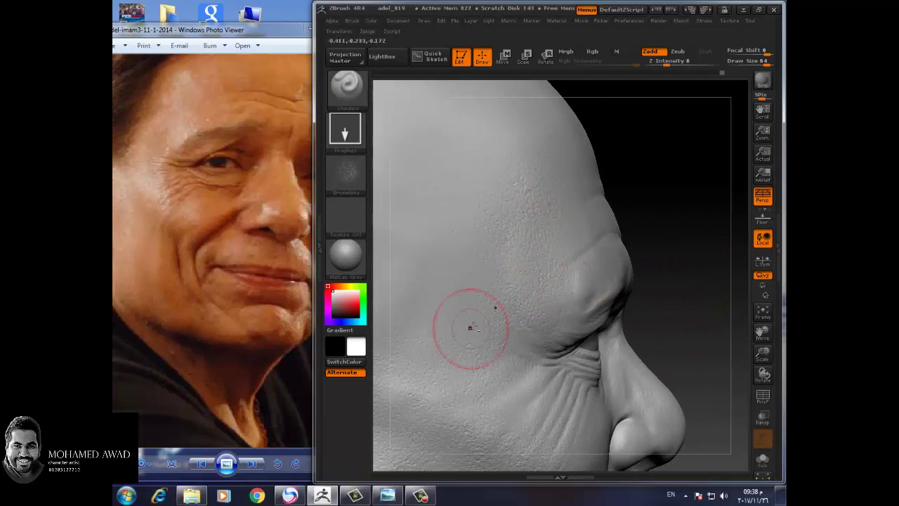
mouse_move(654, 257)
left_mouse_down()
mouse_move(681, 254)
mouse_move(582, 311)
left_mouse_up()
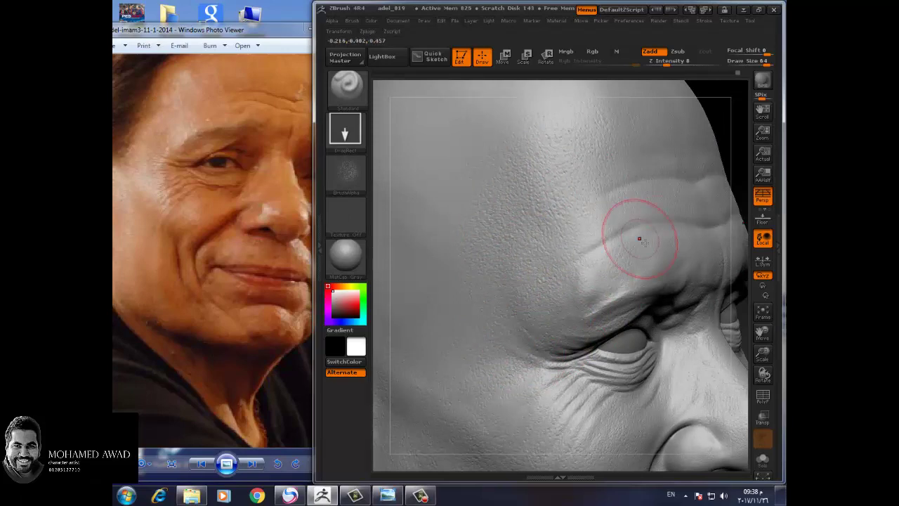
key("f")
mouse_move(718, 423)
left_mouse_down()
mouse_move(593, 339)
mouse_move(604, 330)
mouse_move(580, 309)
left_mouse_up()
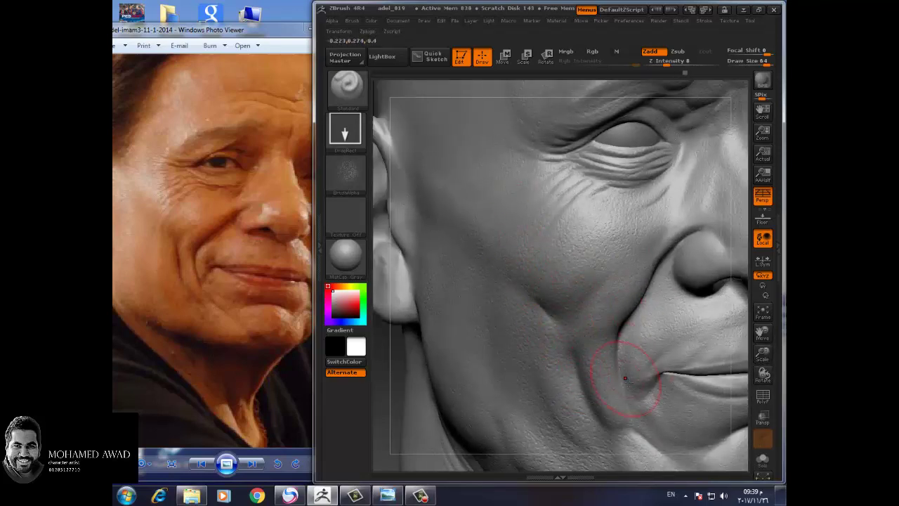
left_click_drag(766, 344, 650, 342)
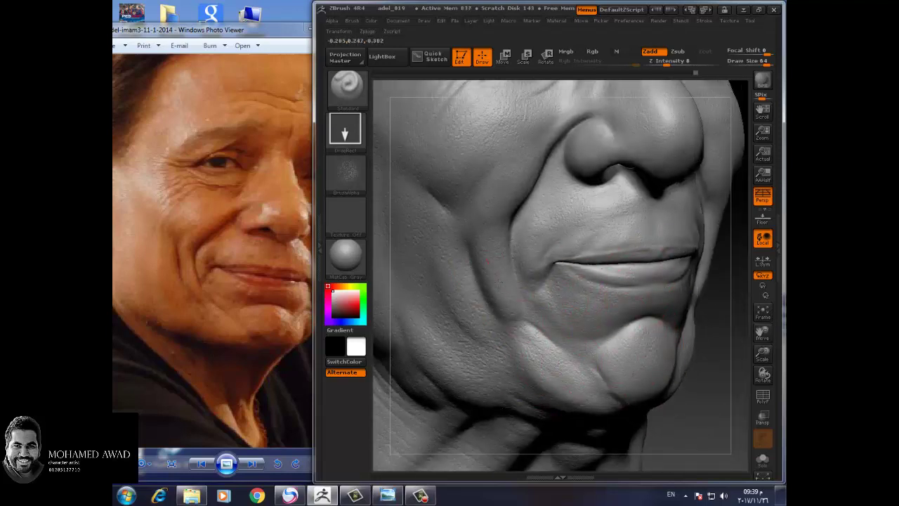
Step: Stamp grainy noise texture onto the temple and across the forehead
left_click_drag(708, 408, 734, 383)
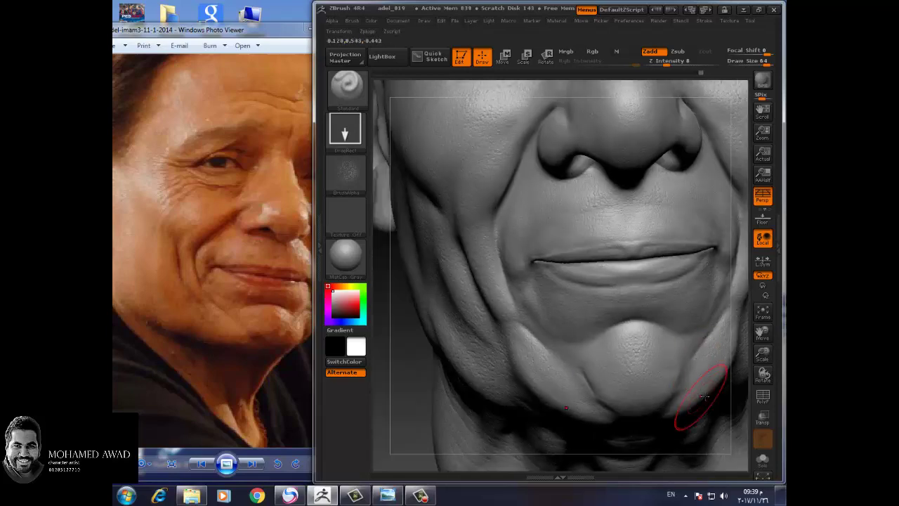
left_click(763, 313)
mouse_move(703, 309)
left_mouse_down()
mouse_move(653, 298)
mouse_move(656, 343)
left_mouse_up()
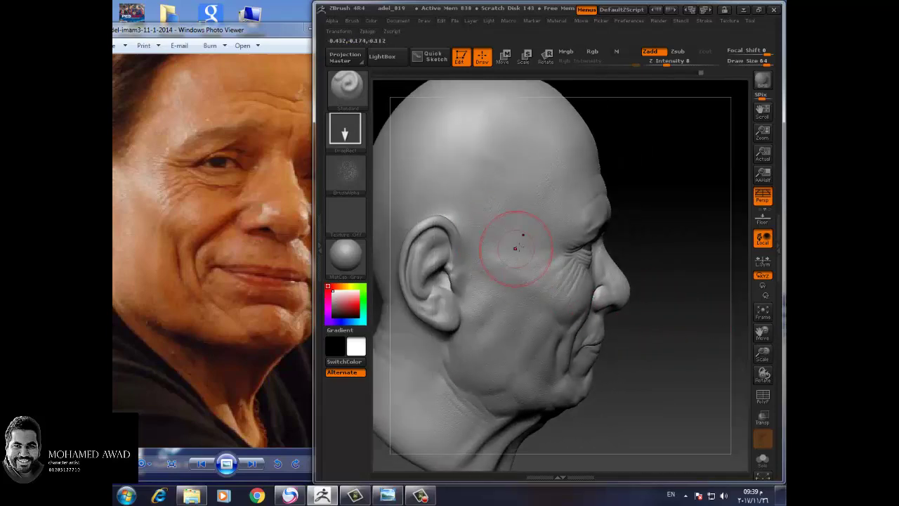
left_click_drag(492, 177, 525, 232)
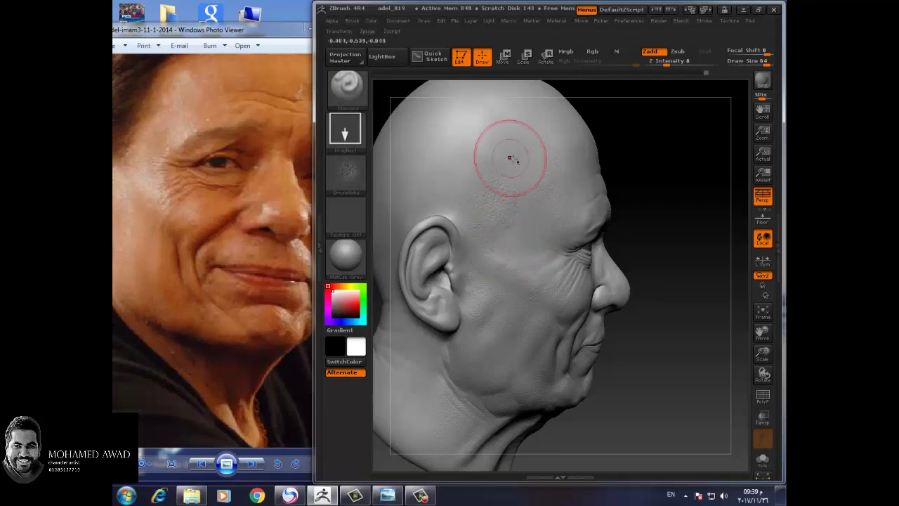
left_click_drag(476, 207, 495, 179)
left_click_drag(600, 234, 525, 262)
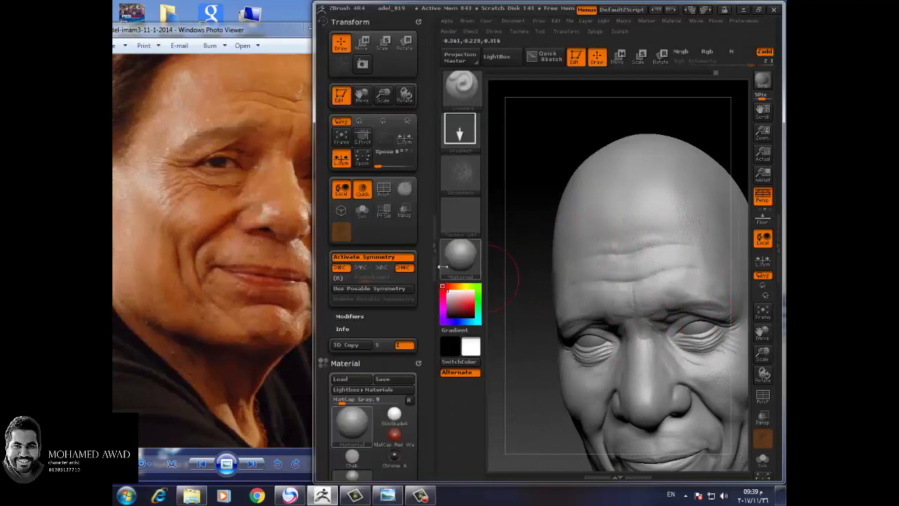
left_click(434, 246)
Step: Orbit around the jaw and neck and sculpt wrinkle creases into the neck
mouse_move(675, 338)
left_mouse_down("shift")
mouse_move(703, 364)
mouse_move(608, 219)
left_mouse_up("shift")
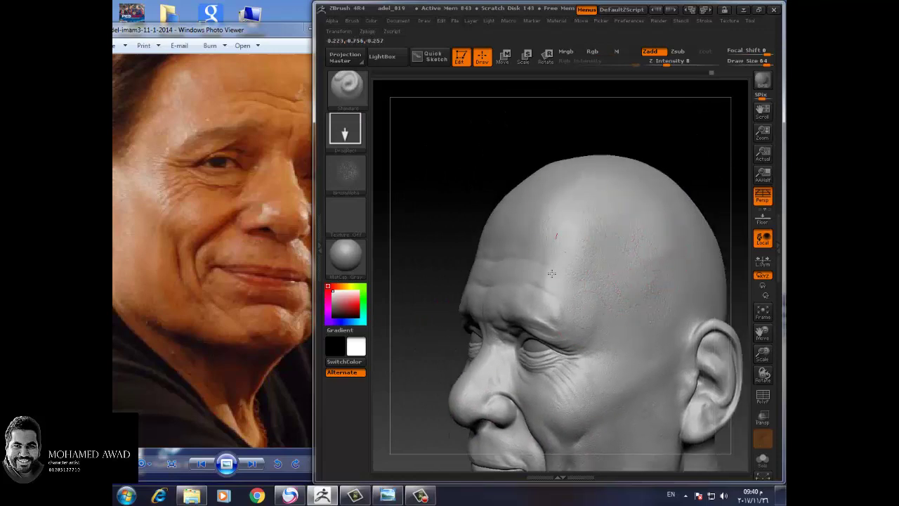
mouse_move(483, 351)
left_mouse_down()
mouse_move(445, 401)
mouse_move(662, 424)
mouse_move(668, 303)
left_mouse_up()
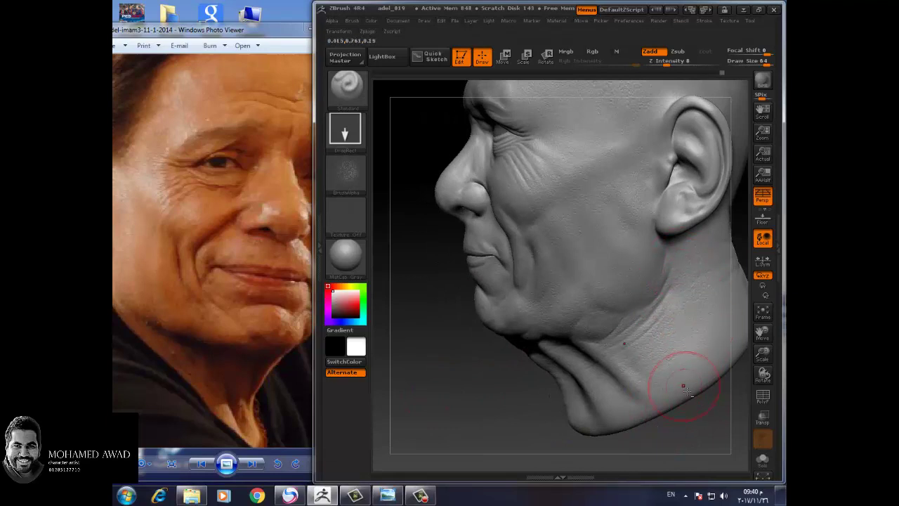
mouse_move(684, 386)
left_mouse_down()
mouse_move(653, 377)
mouse_move(602, 237)
left_mouse_up()
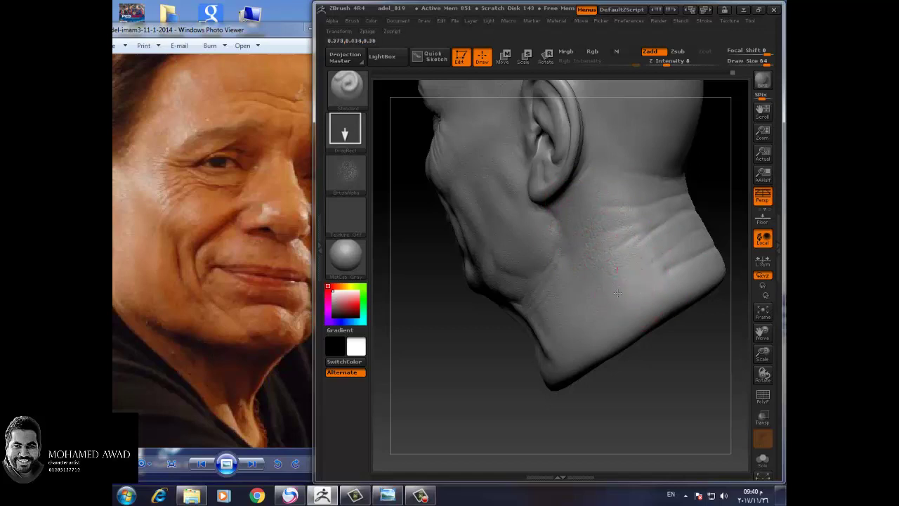
left_click_drag(672, 241, 612, 270)
left_click_drag(708, 375, 628, 260)
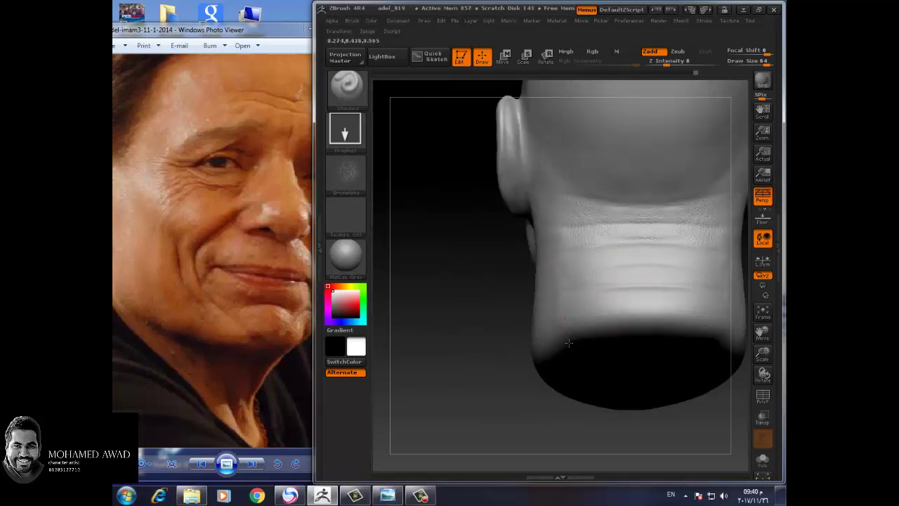
mouse_move(556, 361)
left_mouse_down()
mouse_move(560, 342)
mouse_move(520, 333)
left_mouse_up()
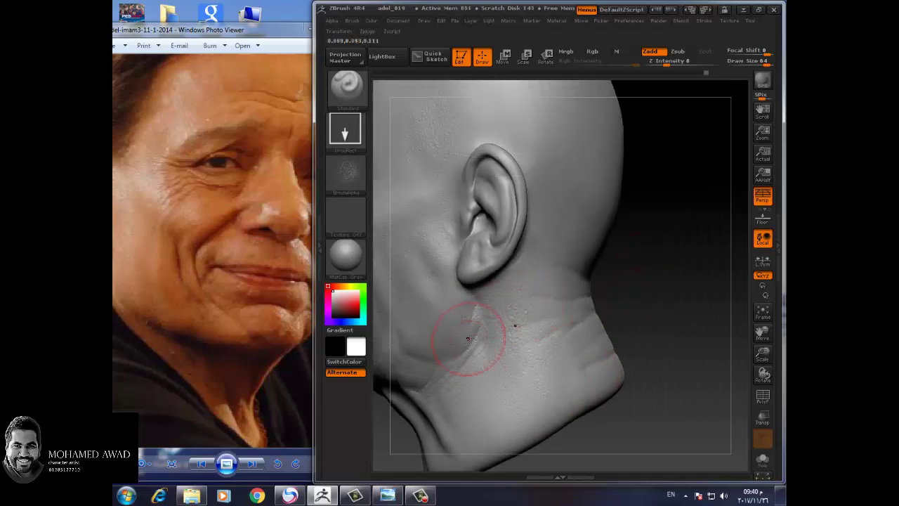
left_click_drag(604, 317, 692, 351)
Step: Fit the head in view and attempt a Save As into the current folder
key("f")
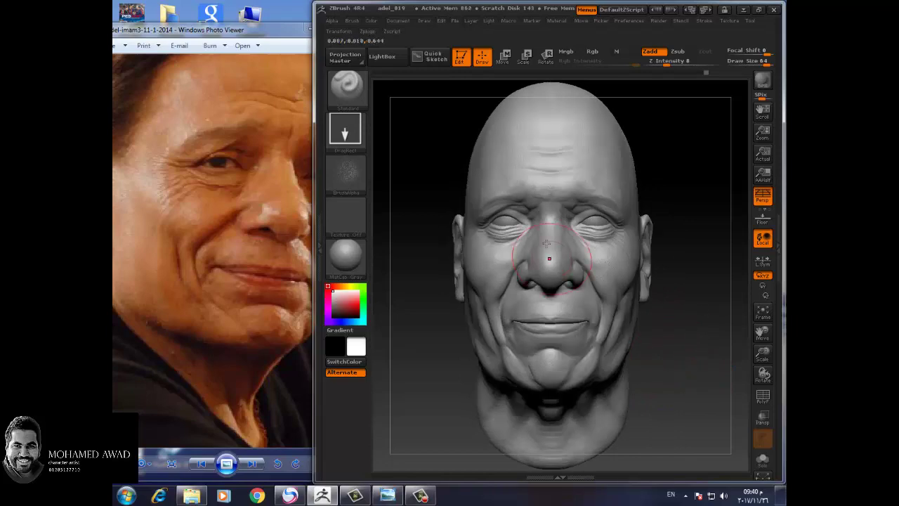
left_click(455, 20)
left_click(526, 39)
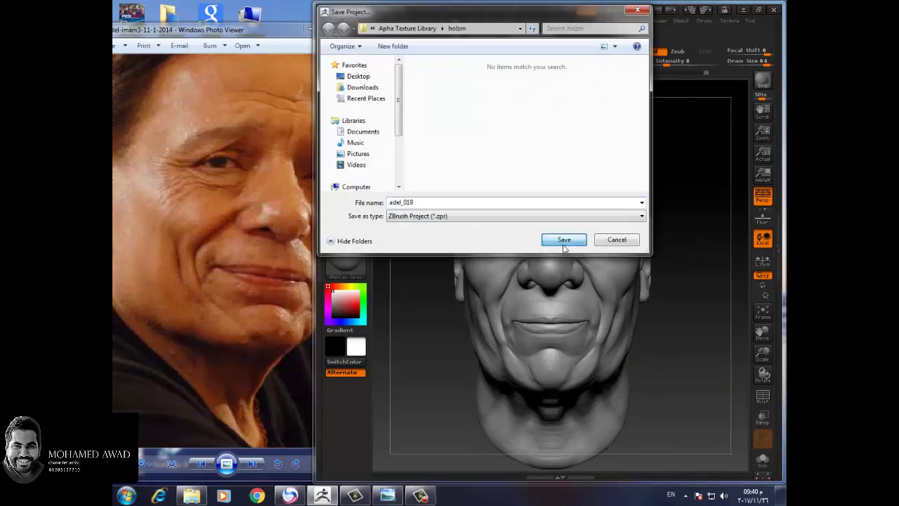
left_click(550, 243)
left_click(549, 251)
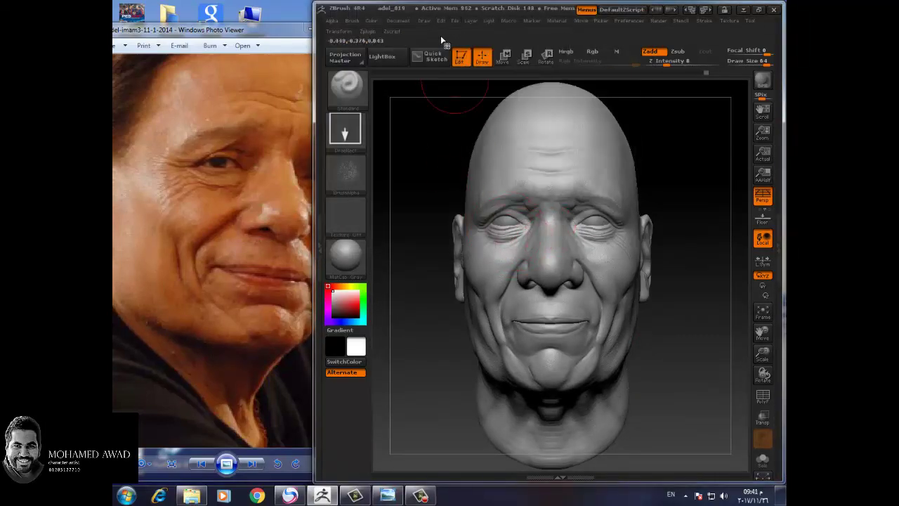
Step: Save As into this head's folder under F:\Autodisk\…\My Progect, overwriting the existing project
left_click(456, 21)
left_click(526, 40)
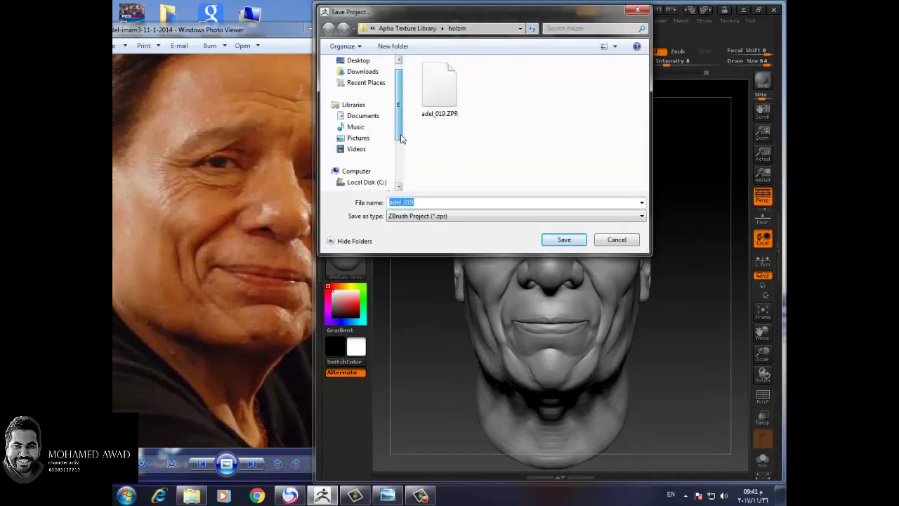
scroll(389, 162, "down", 2)
left_click(368, 170)
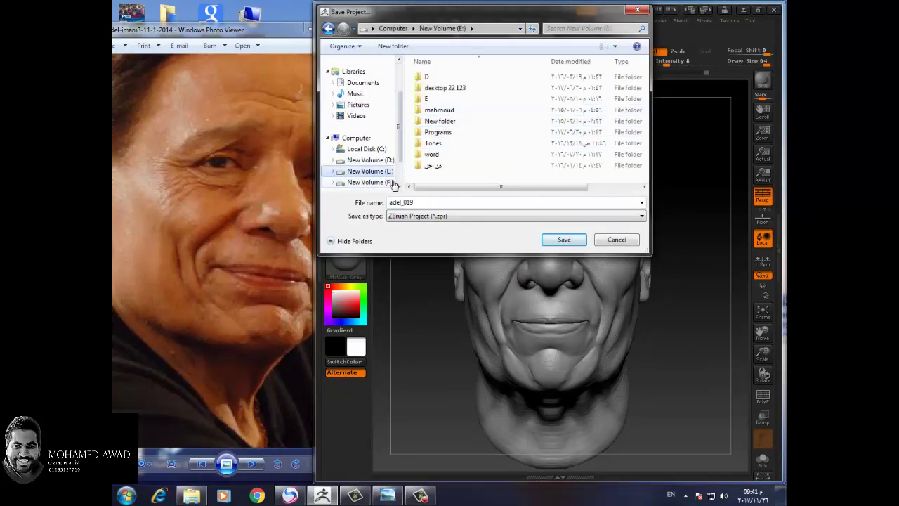
left_click(370, 182)
double_click(441, 121)
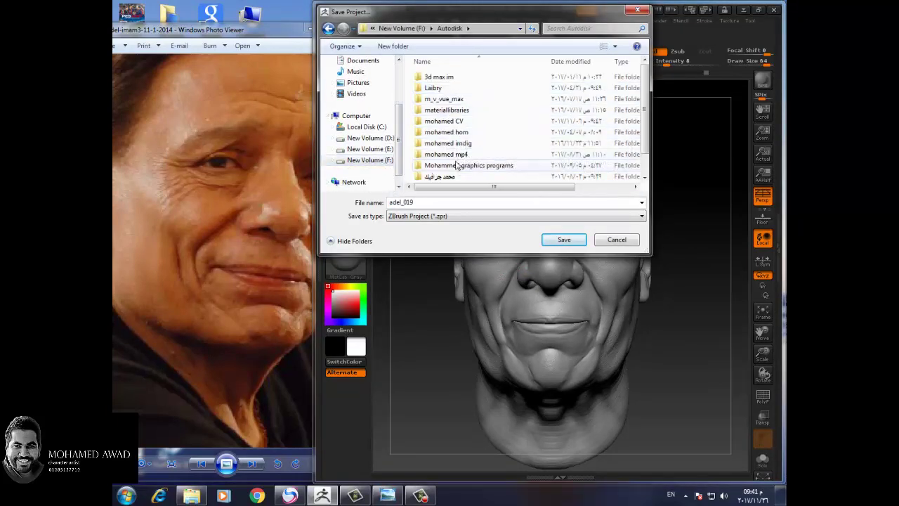
double_click(449, 141)
double_click(449, 131)
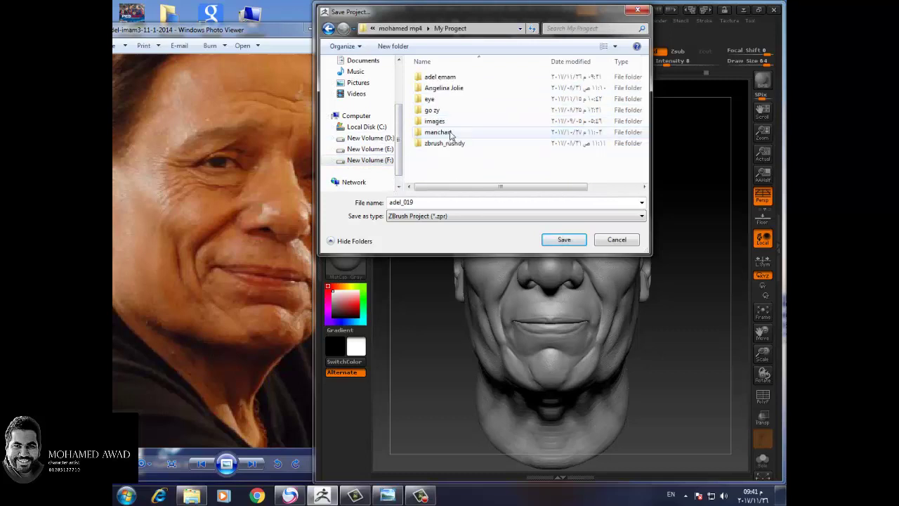
double_click(443, 77)
left_click(564, 240)
left_click(482, 251)
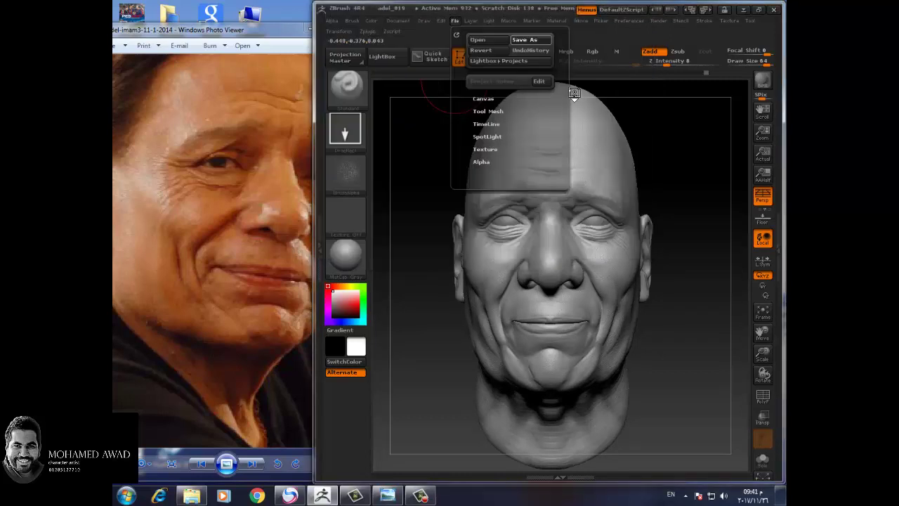
mouse_move(689, 295)
left_mouse_down()
mouse_move(674, 365)
mouse_move(699, 361)
mouse_move(682, 360)
left_mouse_up()
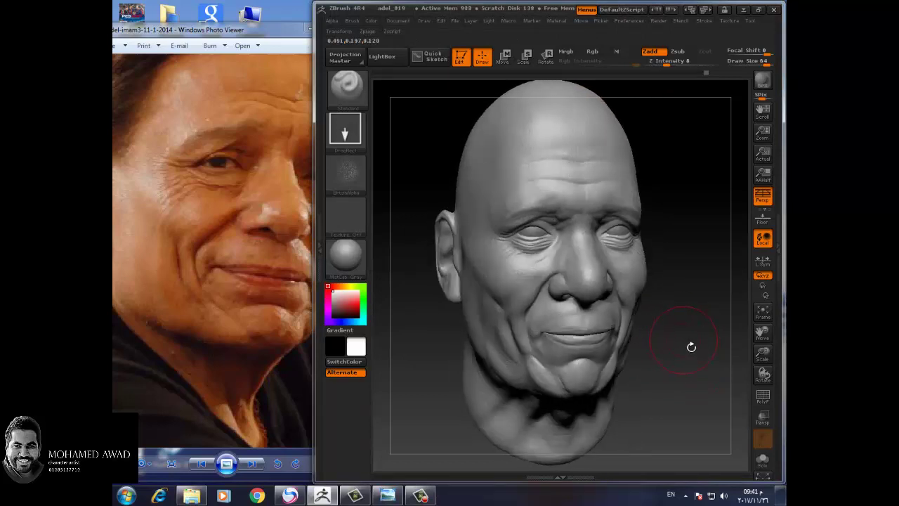
Step: Show the next reference photo, turn the sculpt, then zoom into the photo
left_click(252, 464)
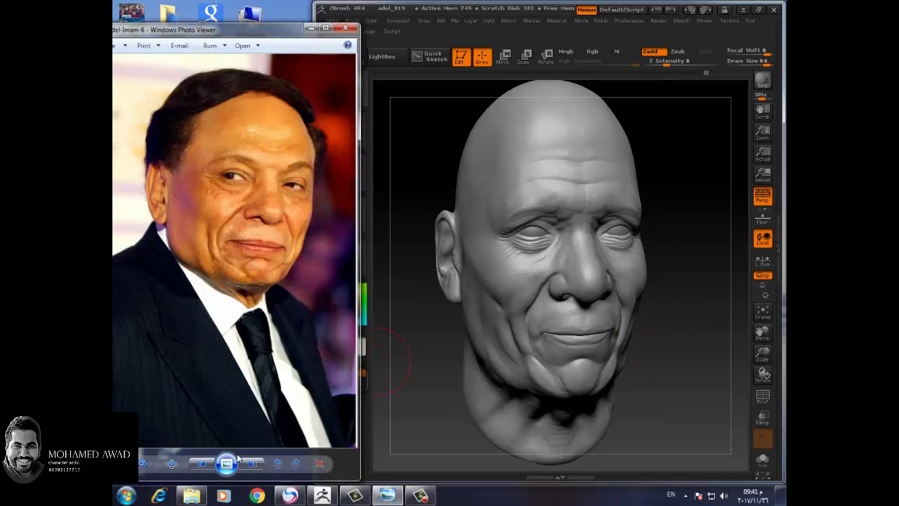
left_click_drag(410, 326, 446, 364)
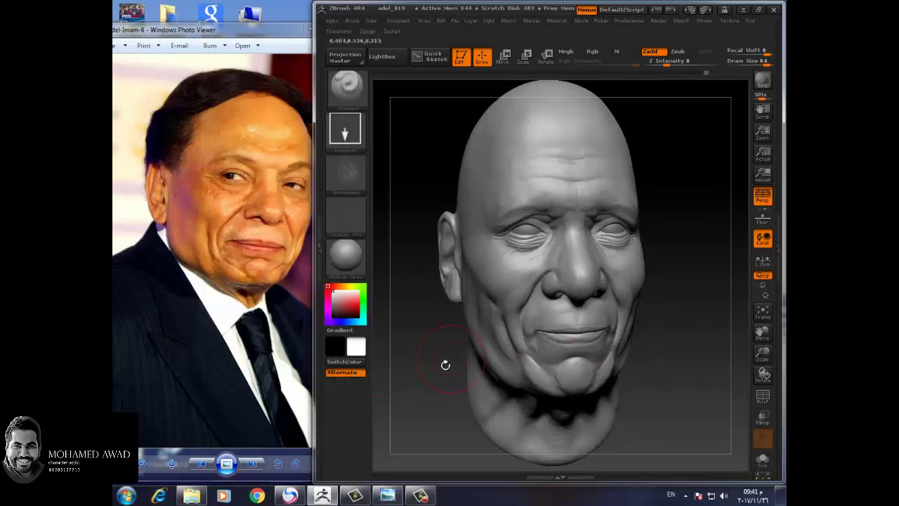
left_click(281, 304)
scroll(281, 304, "up", 2)
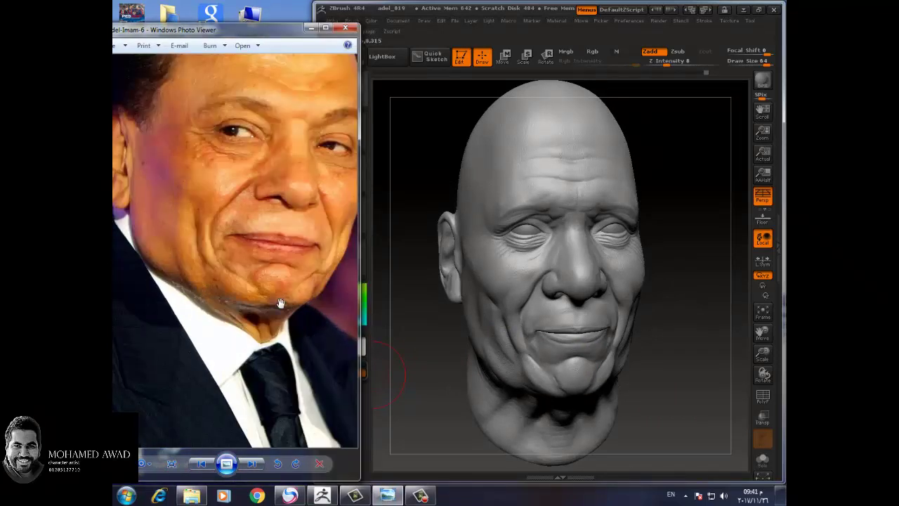
scroll(265, 361, "up", 2)
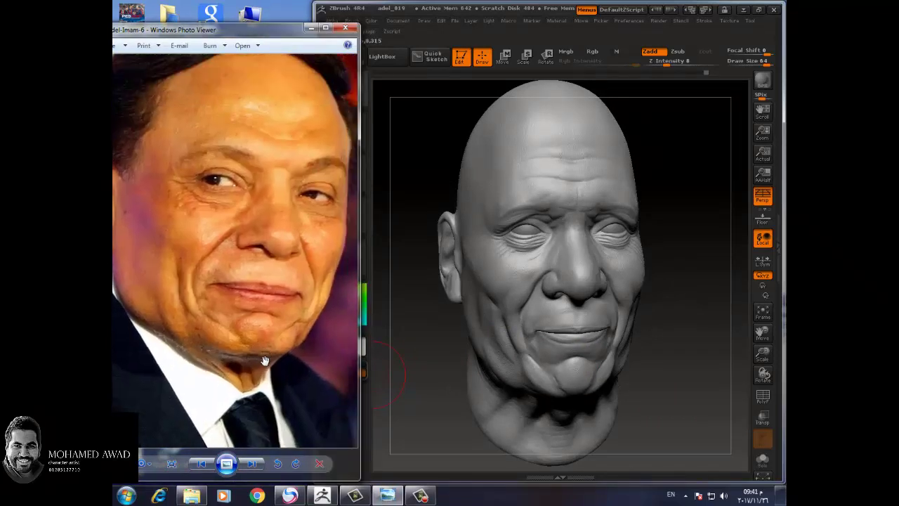
Step: Advance three reference photos, view at actual size, and frame the face
left_click(251, 464)
left_click(257, 465)
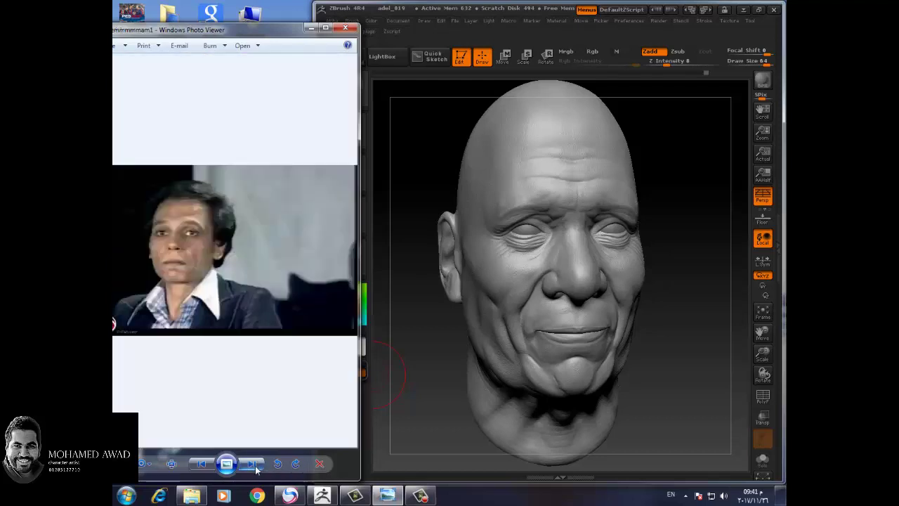
left_click(256, 467)
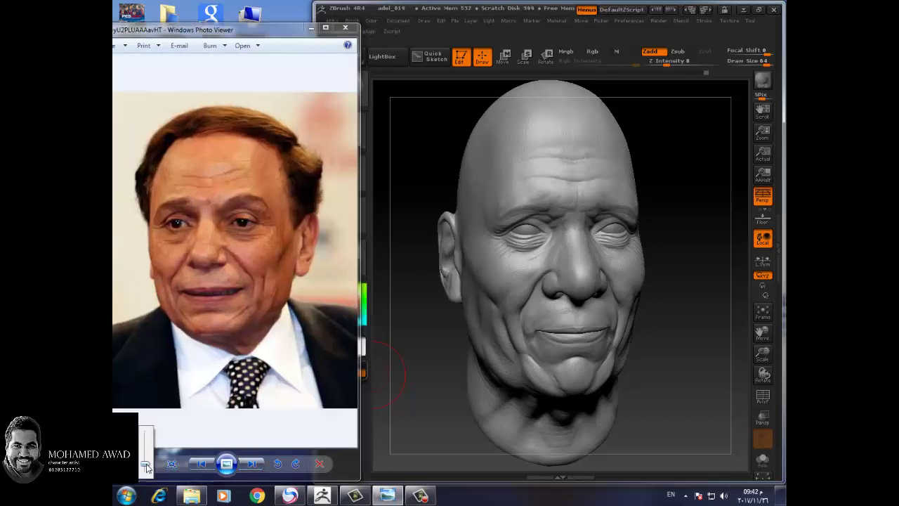
left_click(172, 465)
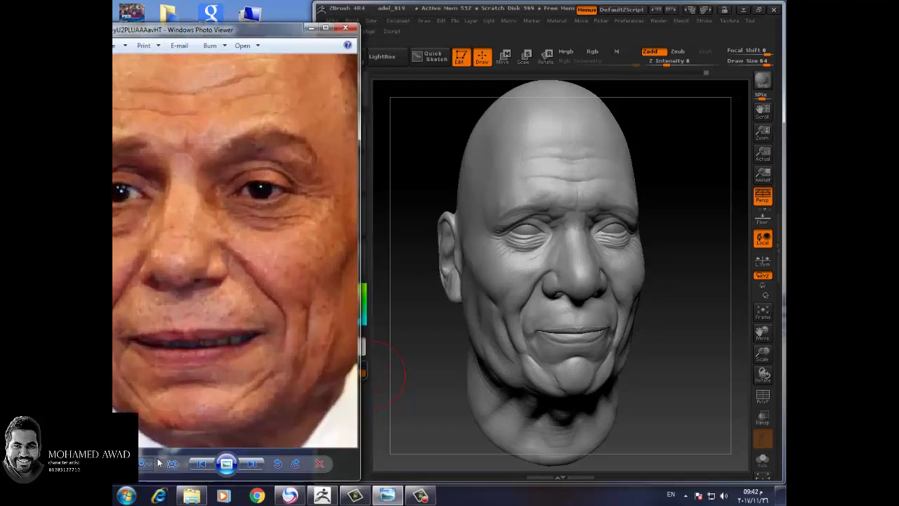
mouse_move(183, 448)
left_mouse_down()
mouse_move(333, 401)
mouse_move(271, 401)
left_mouse_up()
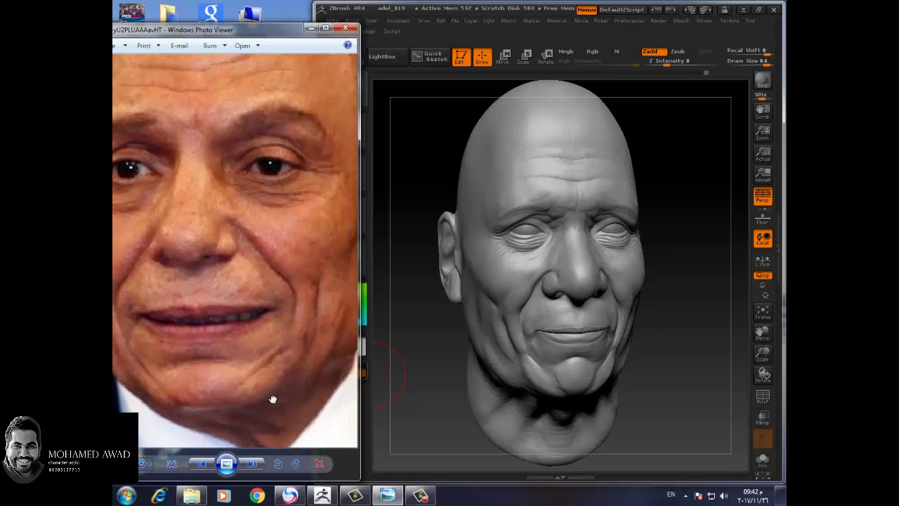
Step: Skip ahead eight reference photos, then zoom and pan onto the face
left_click(255, 465)
left_click(255, 466)
left_click(256, 468)
left_click(256, 469)
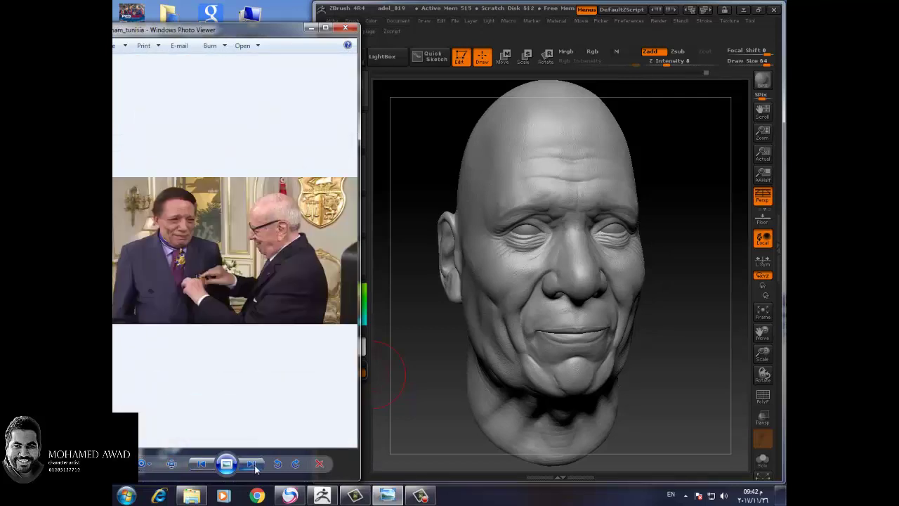
left_click(256, 469)
left_click(257, 470)
left_click(257, 471)
left_click(257, 471)
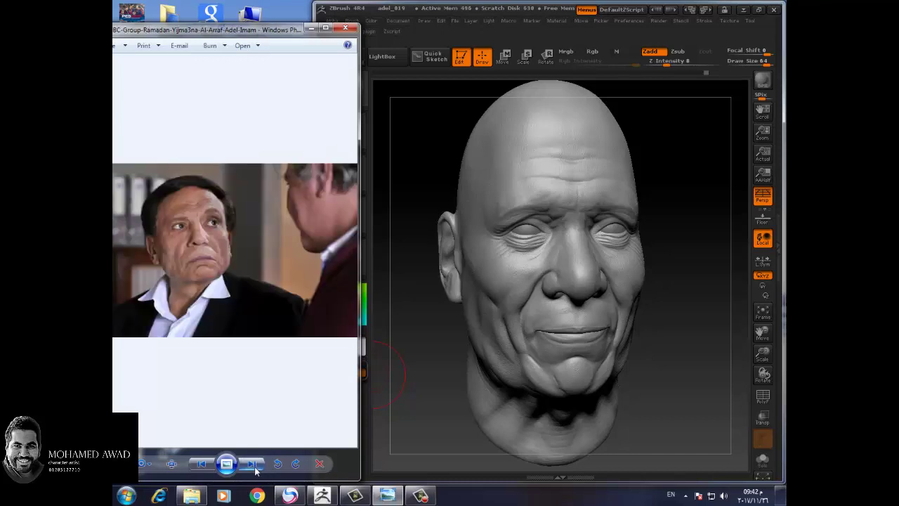
scroll(185, 384, "up", 3)
left_click_drag(224, 344, 259, 377)
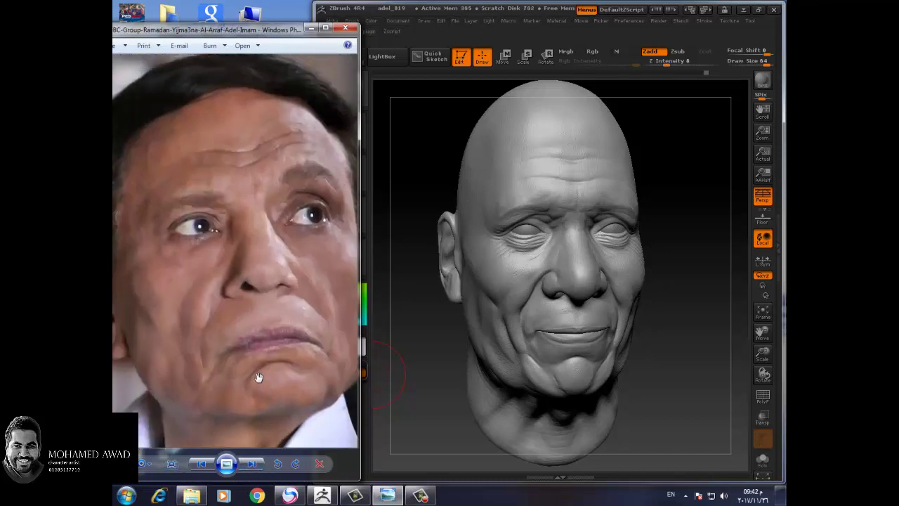
Step: Rotate the head model slightly, then step through the photos to the tuxedo portrait
left_click(678, 357)
mouse_move(678, 356)
left_mouse_down()
mouse_move(676, 349)
mouse_move(678, 375)
mouse_move(642, 361)
mouse_move(638, 371)
mouse_move(702, 367)
mouse_move(409, 460)
left_mouse_up()
left_click(257, 468)
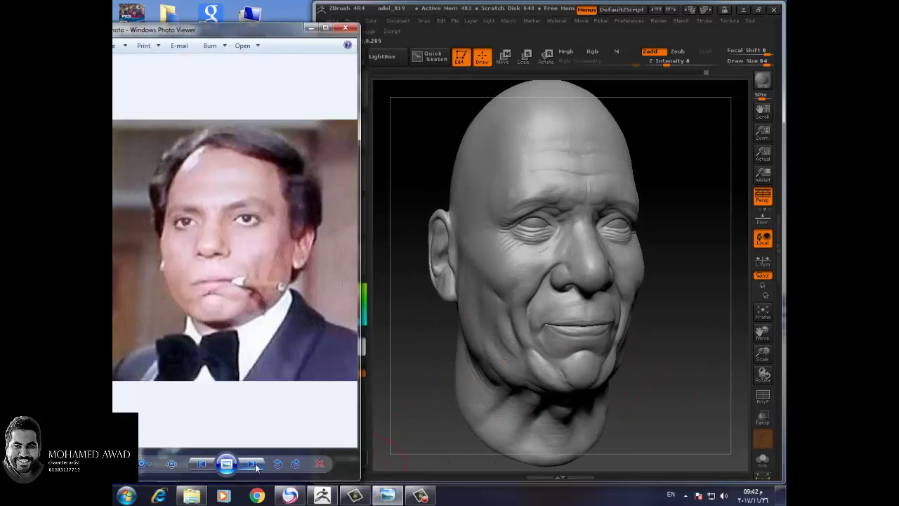
left_click(257, 469)
left_click(257, 468)
left_click(257, 469)
left_click(257, 470)
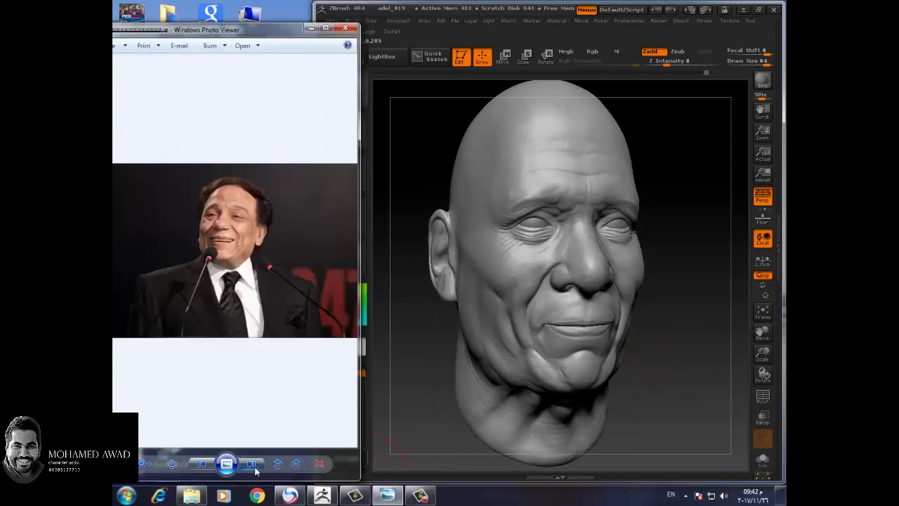
left_click(256, 472)
left_click(257, 471)
left_click(256, 472)
left_click(256, 473)
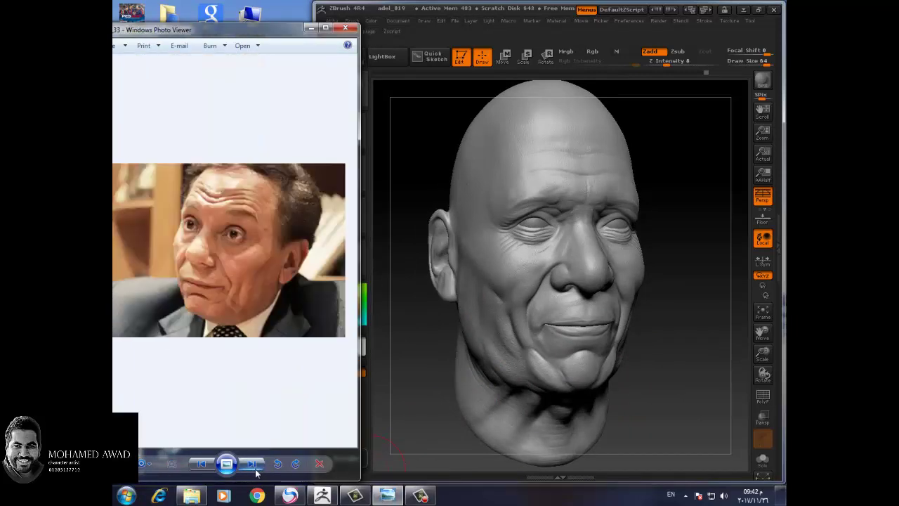
left_click(257, 472)
left_click(257, 473)
left_click(256, 473)
left_click(257, 473)
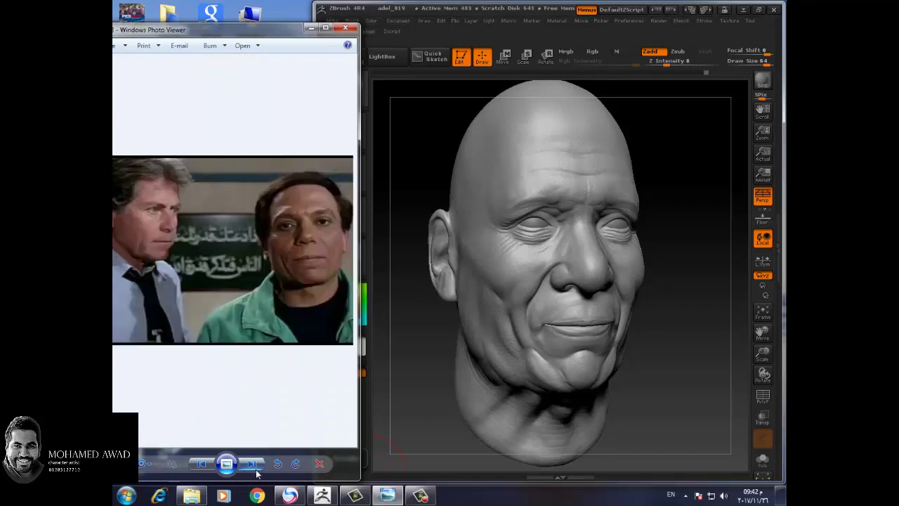
left_click(256, 473)
left_click(256, 473)
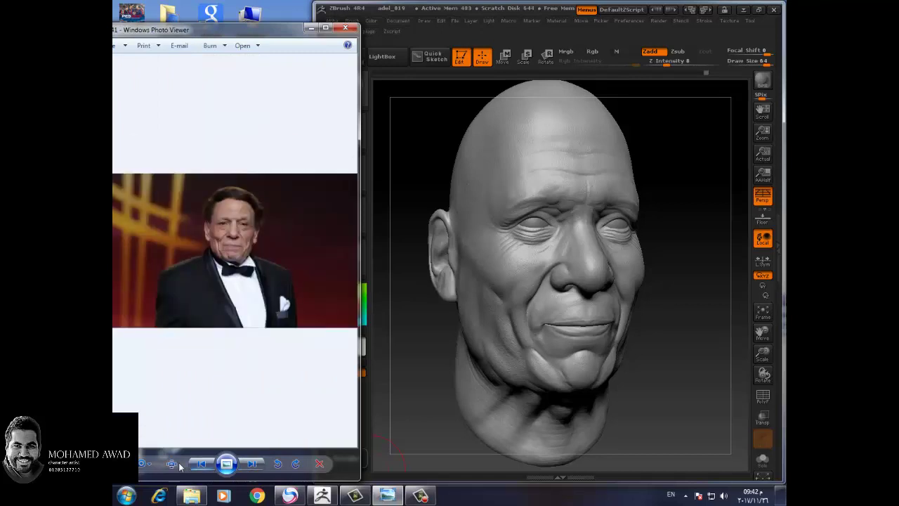
Step: Zoom into the tuxedo portrait and frame its face
scroll(171, 464, "up", 2)
scroll(251, 338, "up", 3)
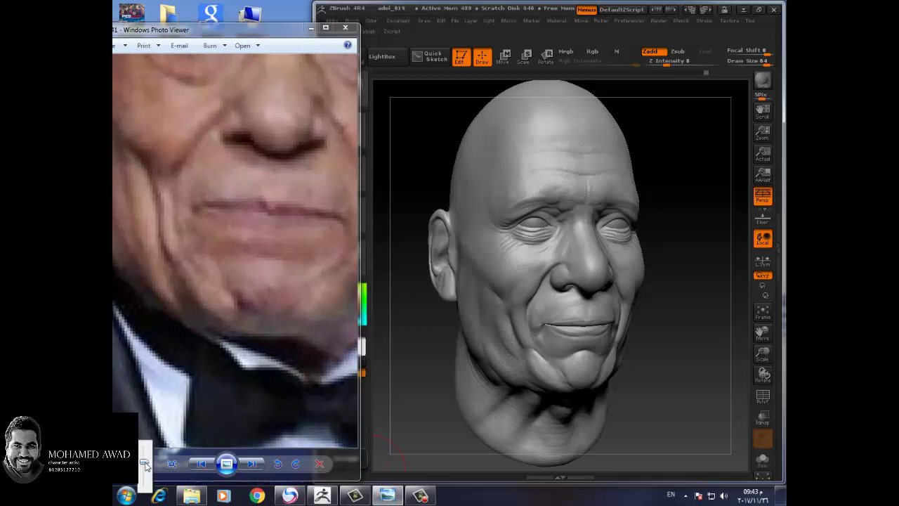
scroll(236, 351, "down", 1)
left_click_drag(237, 351, 232, 383)
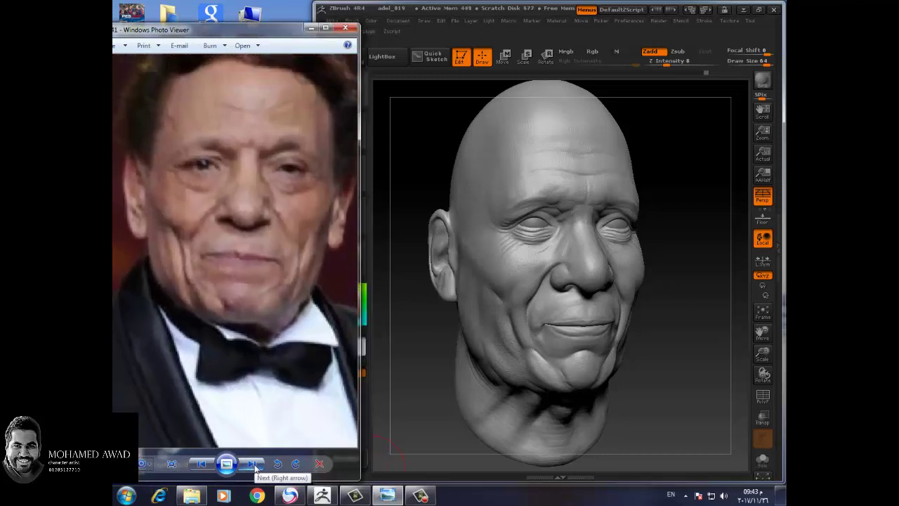
Step: Show the black-and-white smiling portrait close up on the eye and cheek, then return to ZBrush
left_click(254, 466)
left_click(255, 467)
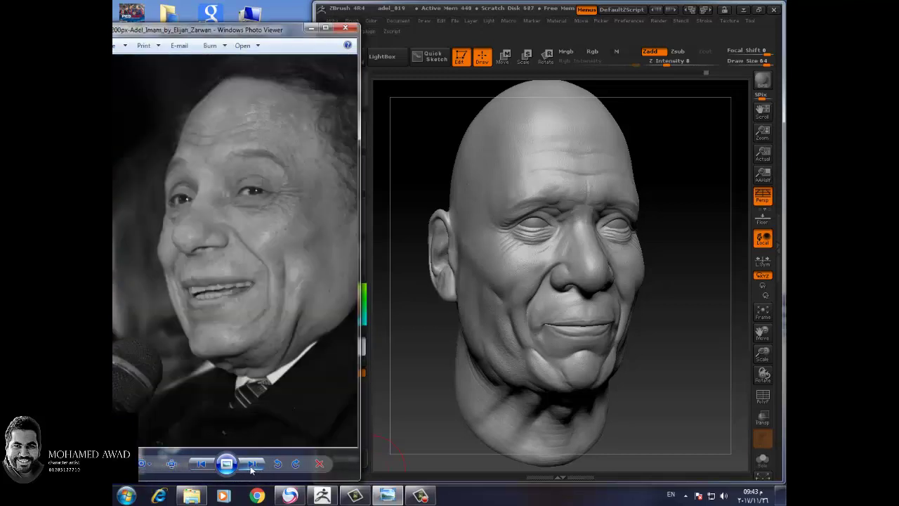
scroll(227, 398, "up", 3)
left_click_drag(227, 398, 185, 422)
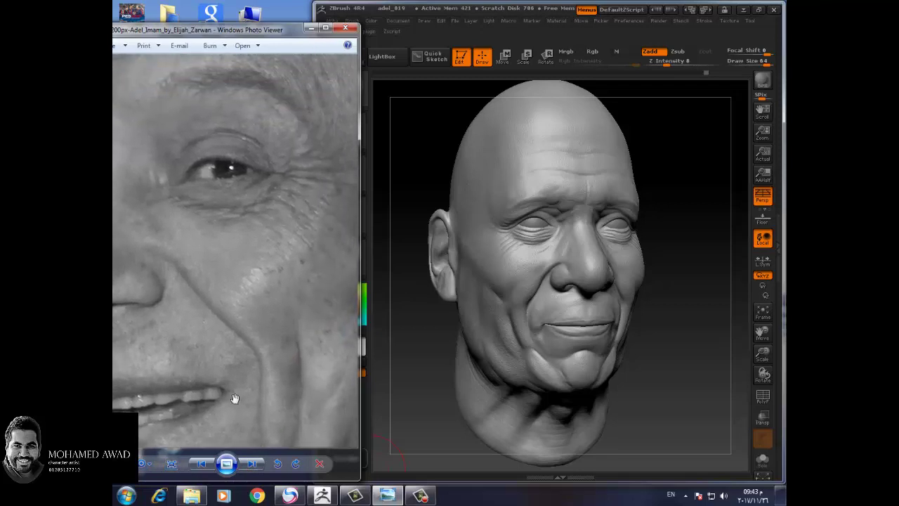
left_click(640, 363)
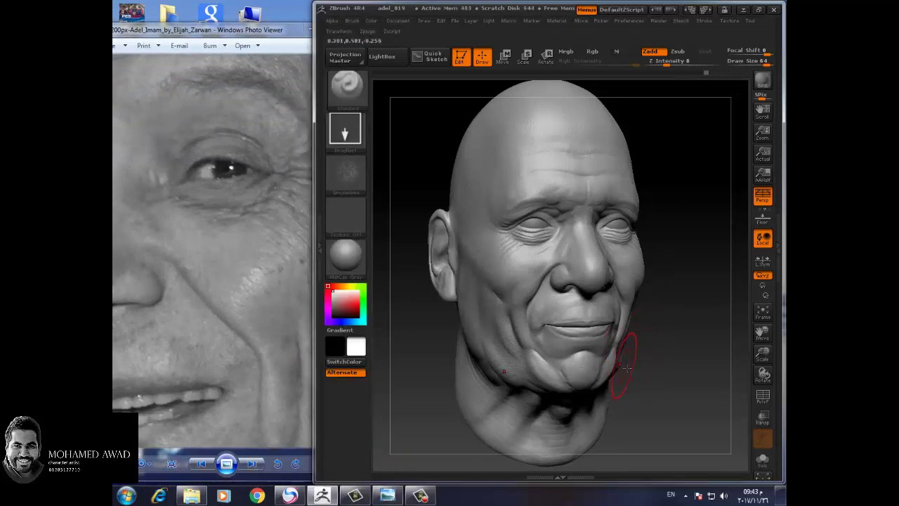
Step: Zoom in on the eyes, nose and mouth, check the Tool palette's Geometry settings, then close the palette
left_click_drag(765, 356, 764, 373)
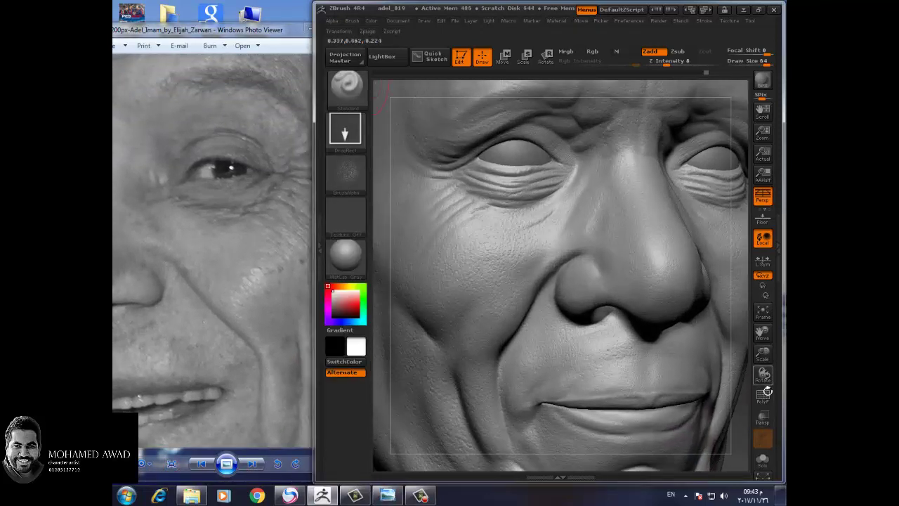
left_click(779, 252)
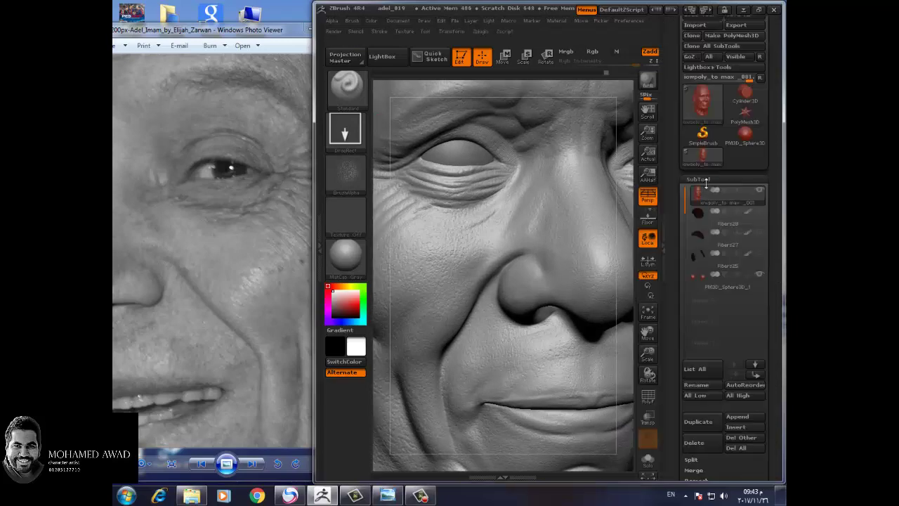
left_click(705, 181)
left_click(703, 193)
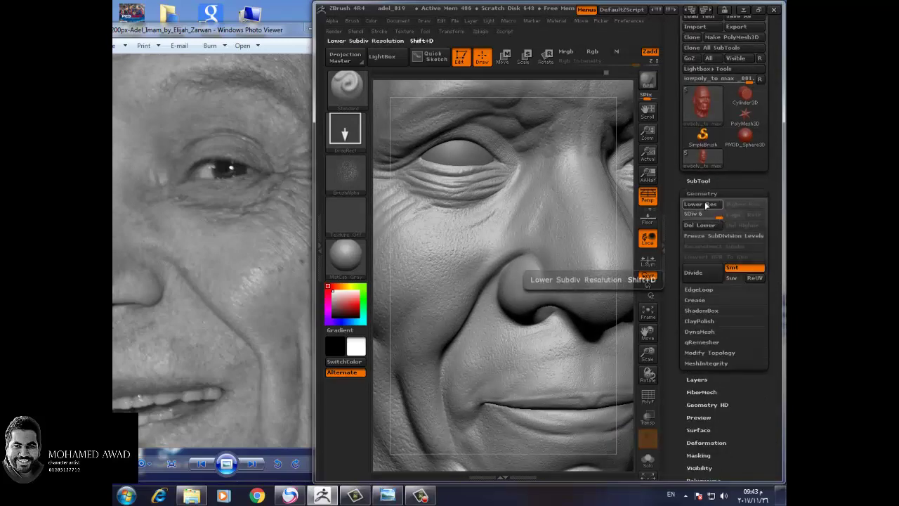
left_click(701, 193)
left_click(671, 251)
Step: Pick the Dam_Standard brush and carve a fine crease into the cheek
key("b")
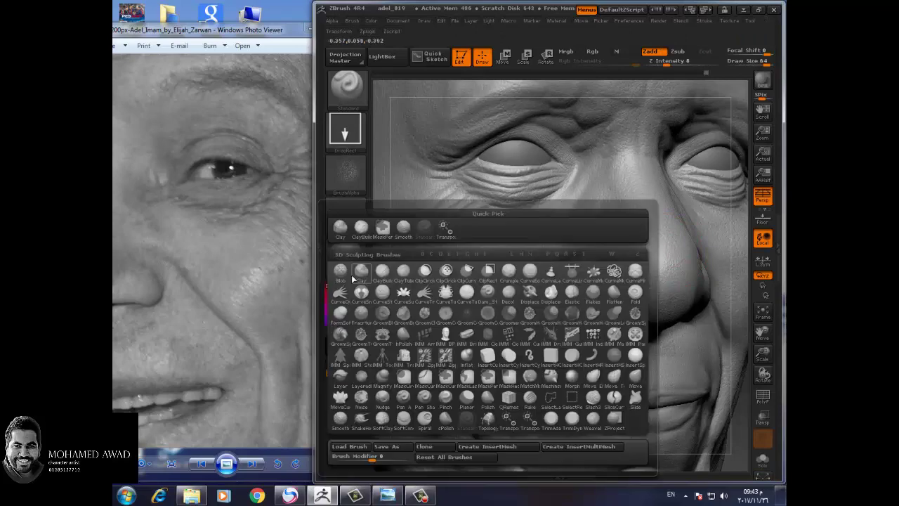
key("d")
left_click(477, 304)
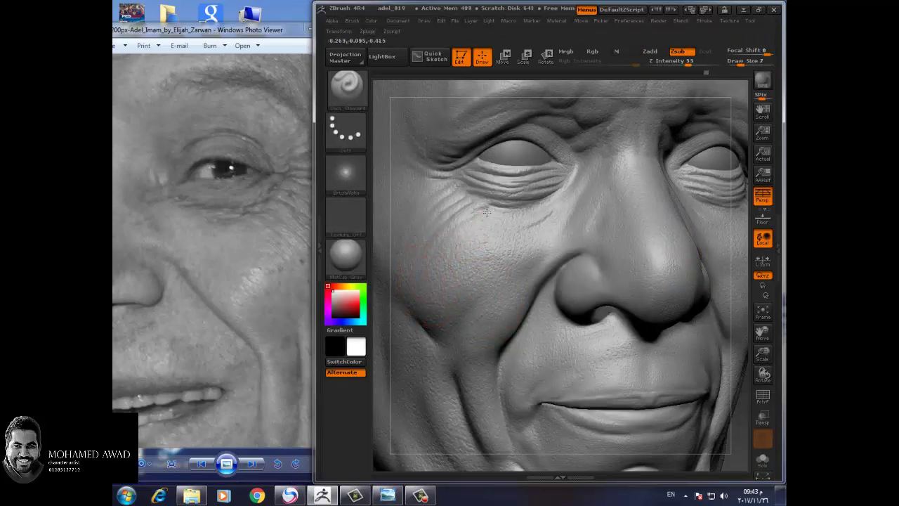
left_click_drag(476, 219, 461, 227)
Step: Rotate and zoom onto the right cheek, eye and nose, and raise Z Intensity to 71
left_click_drag(747, 423, 744, 424)
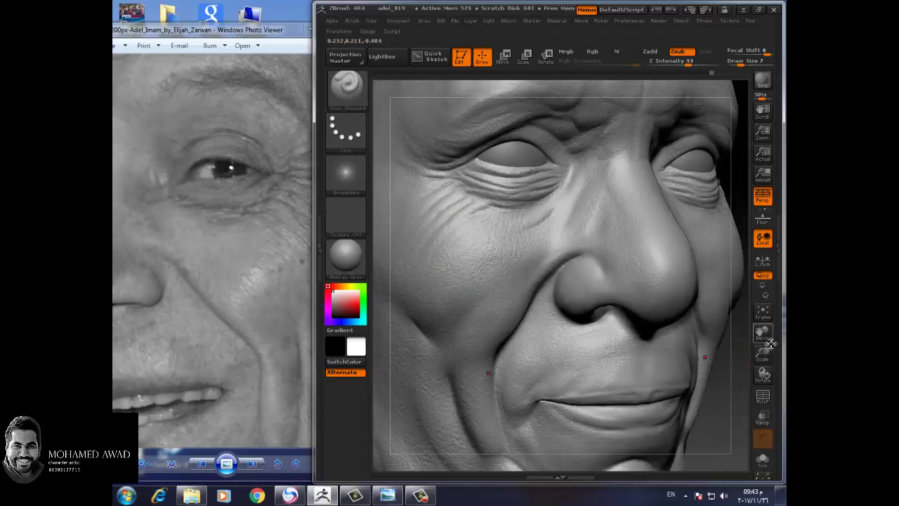
left_click_drag(763, 354, 585, 324)
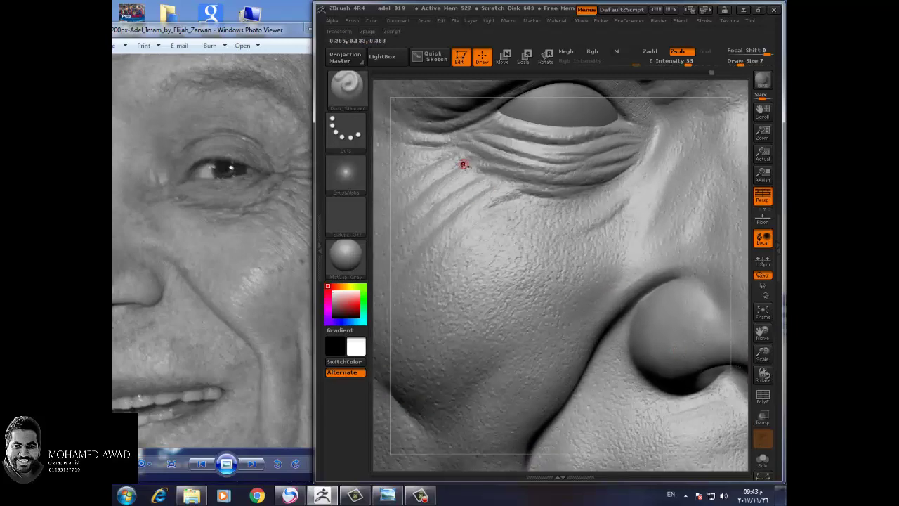
key("space")
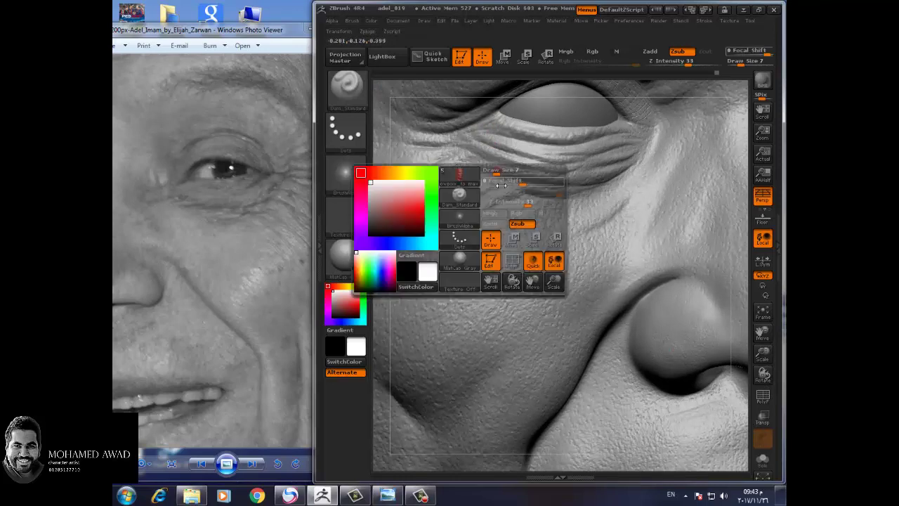
left_click_drag(492, 182, 537, 182)
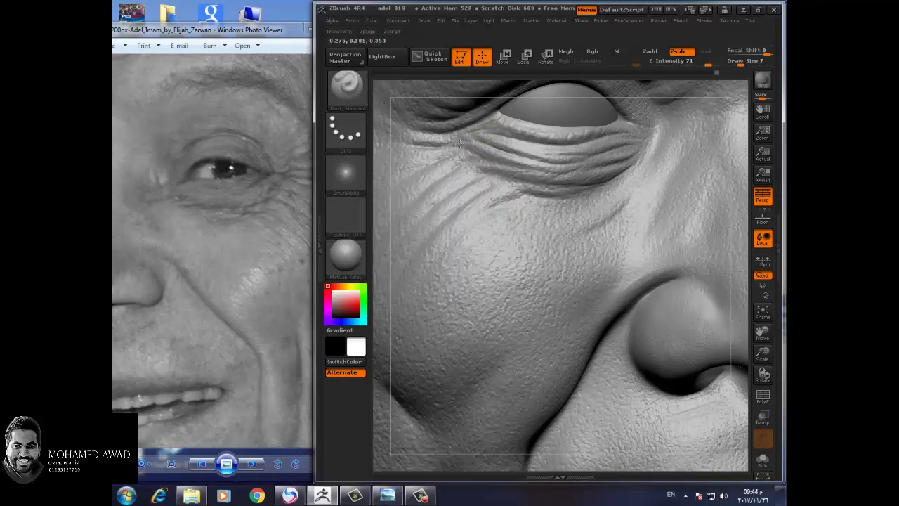
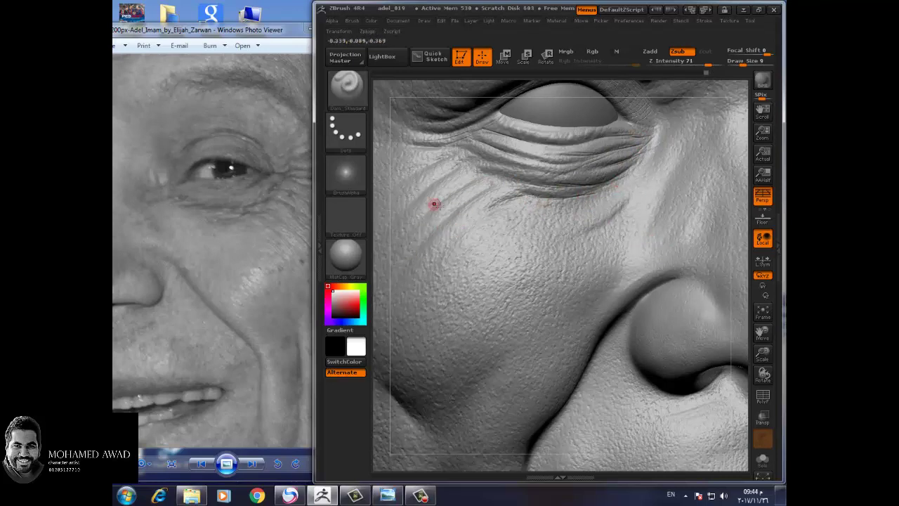
Step: Sharpen the upper eyelid crease with Dam_Standard strokes along the lid
left_click_drag(771, 383, 763, 373)
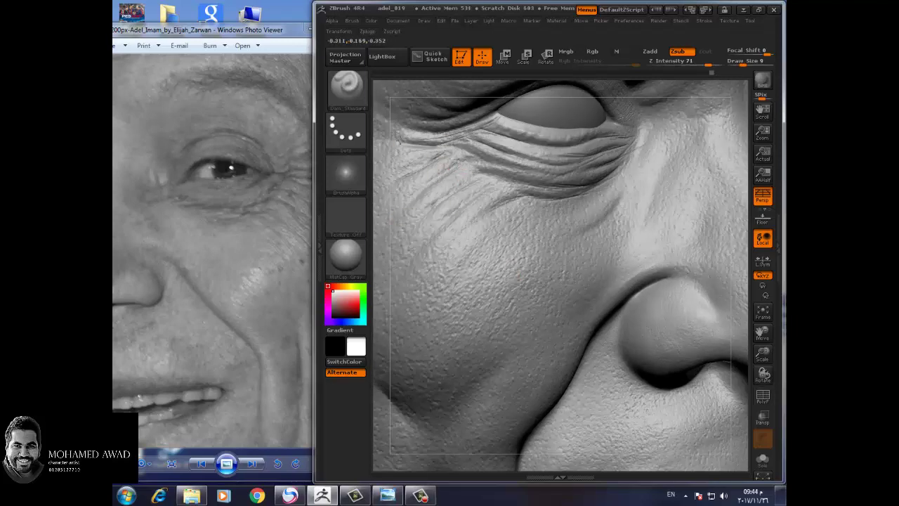
left_click_drag(761, 356, 764, 375)
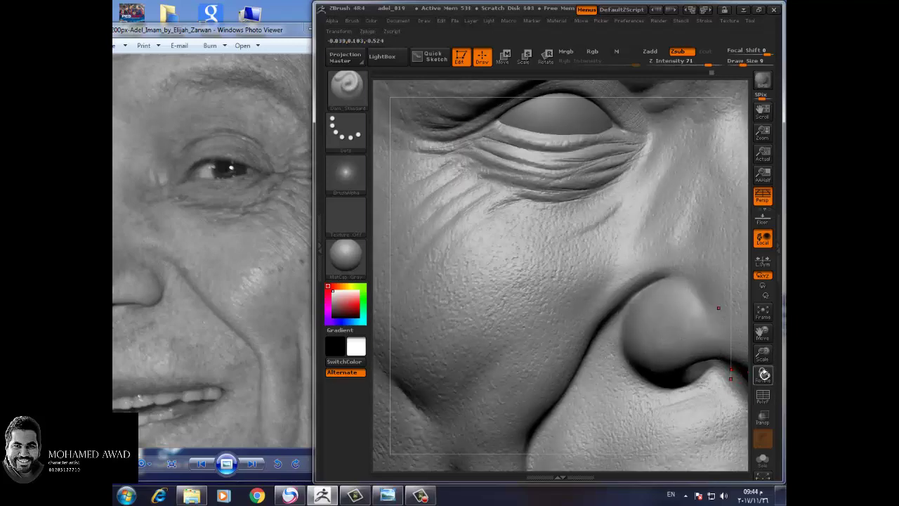
left_click_drag(763, 330, 595, 265)
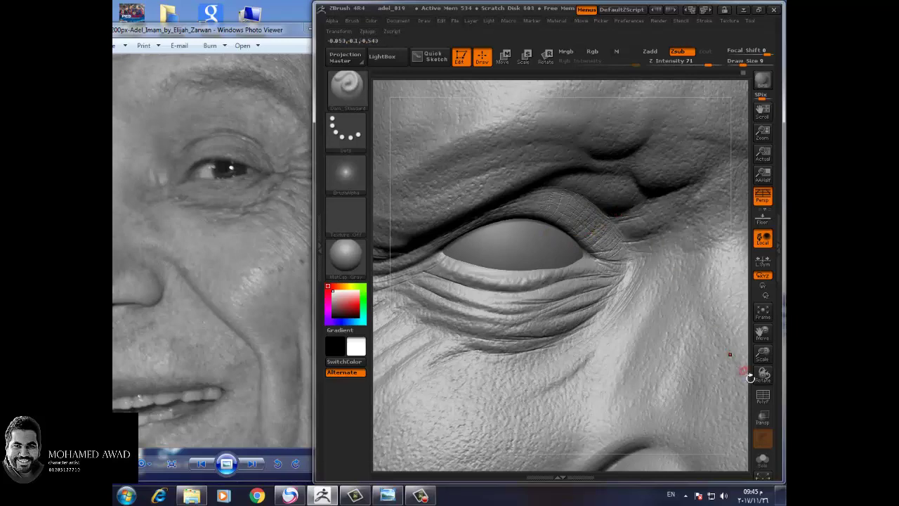
left_click_drag(743, 371, 747, 372)
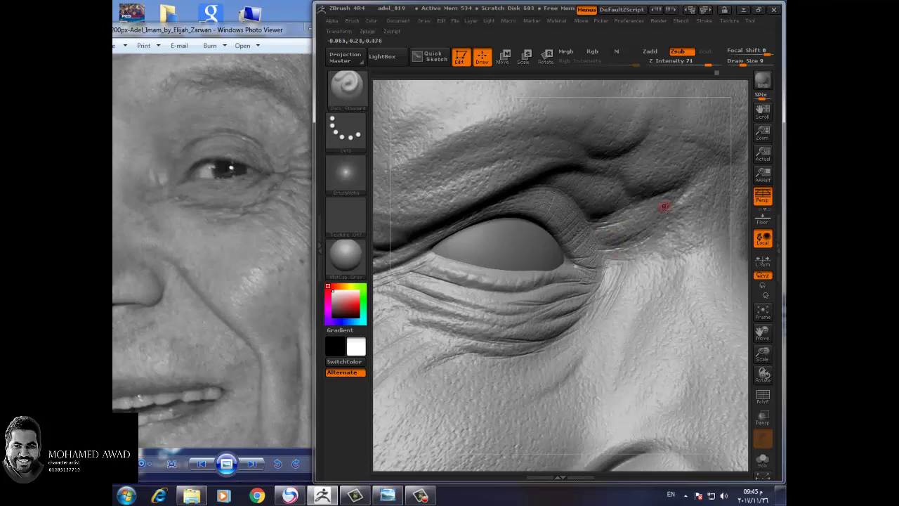
left_click_drag(747, 390, 595, 318)
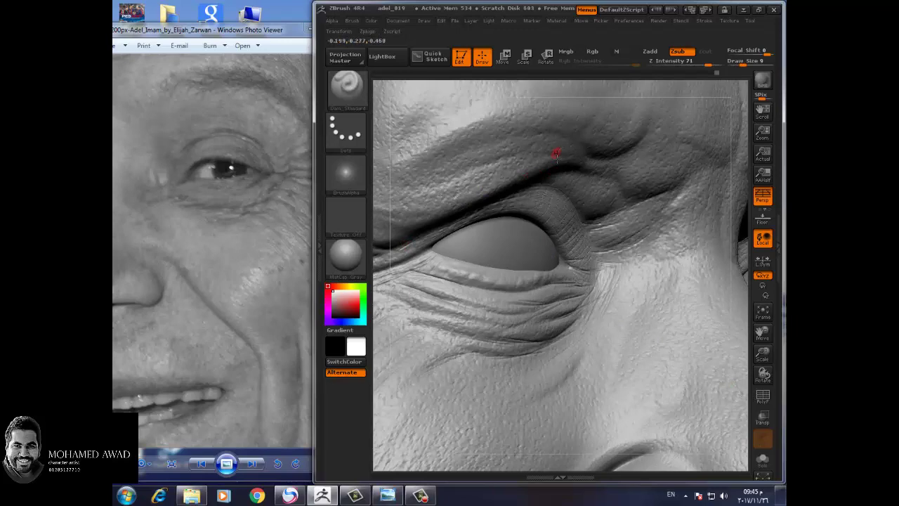
left_click_drag(735, 344, 702, 351)
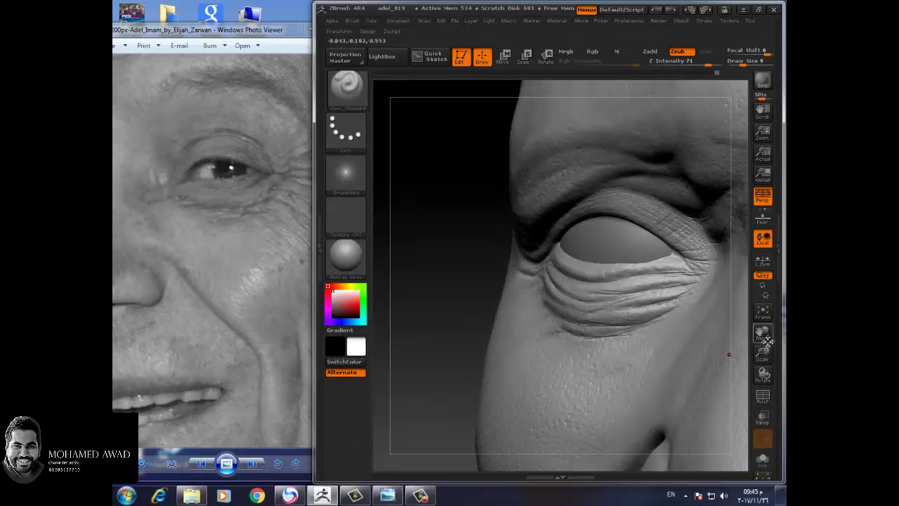
mouse_move(763, 341)
left_mouse_down()
mouse_move(593, 352)
mouse_move(669, 296)
left_mouse_up()
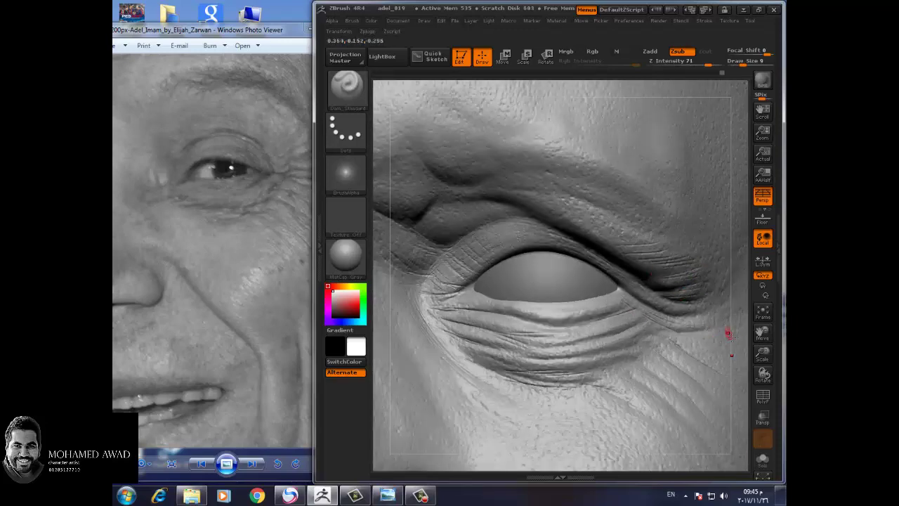
left_click_drag(709, 333, 650, 255)
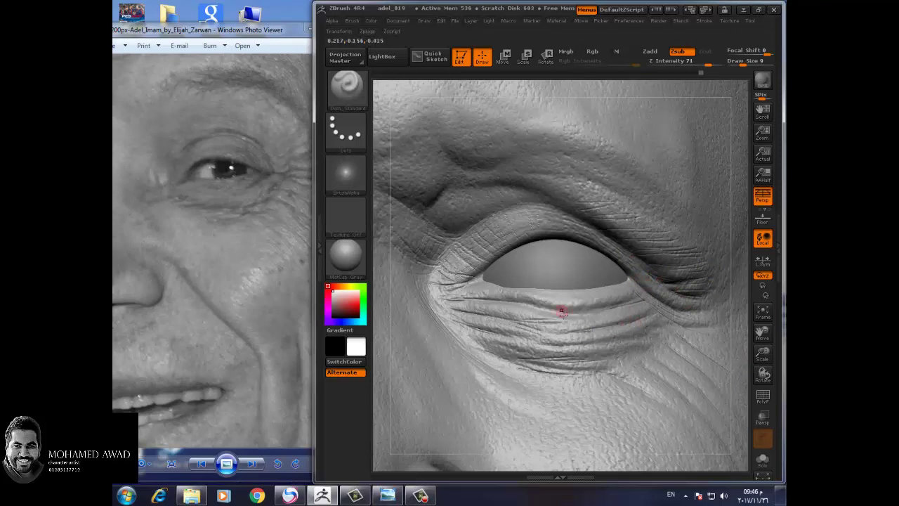
left_click_drag(763, 376, 753, 385)
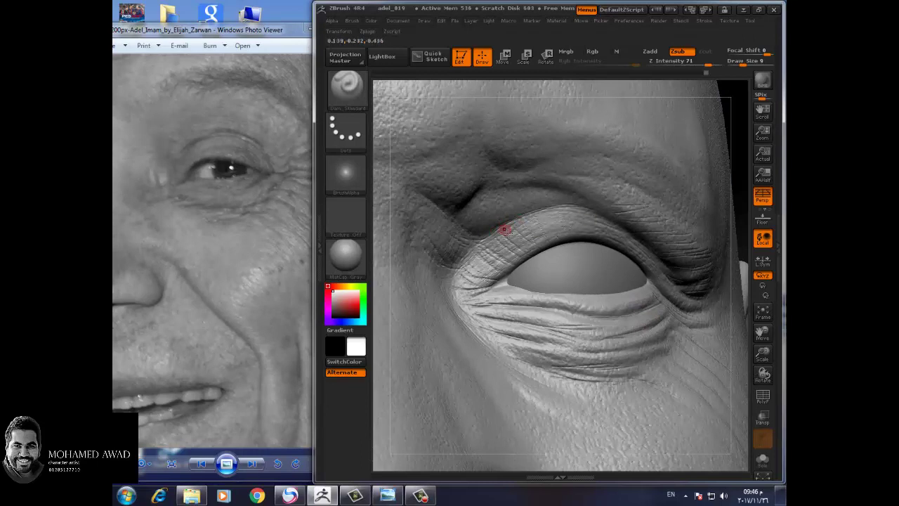
left_click_drag(505, 230, 574, 213)
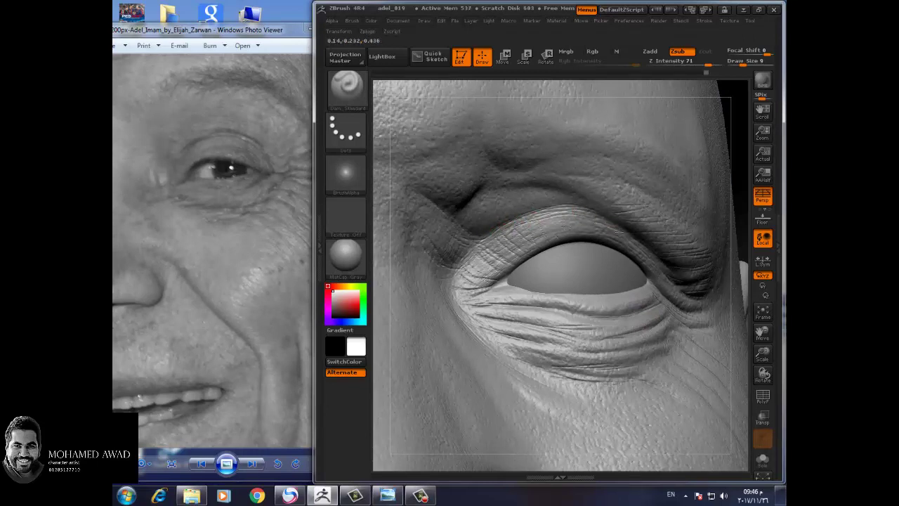
left_click_drag(510, 235, 635, 239)
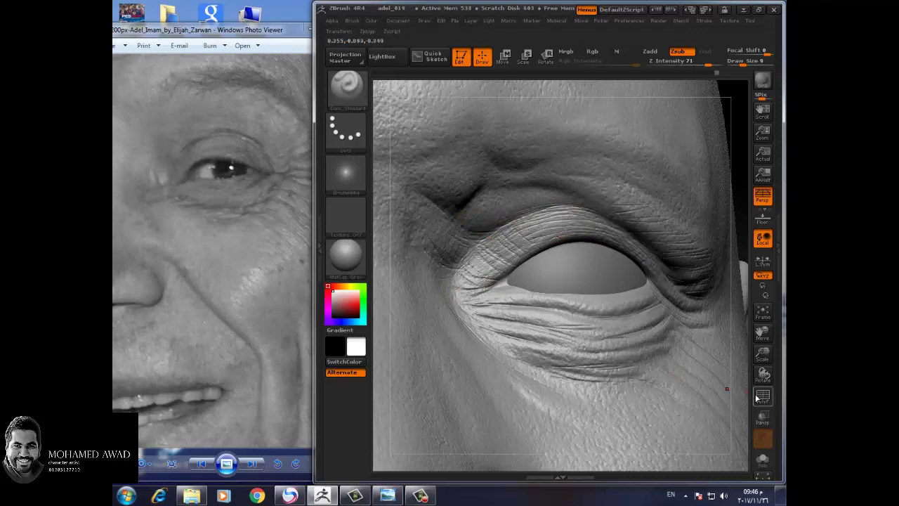
Step: Fan fine crow's-feet wrinkles from the eye corner and bring the colour reference photo forward
mouse_move(744, 402)
left_mouse_down()
mouse_move(739, 419)
mouse_move(424, 294)
left_mouse_up()
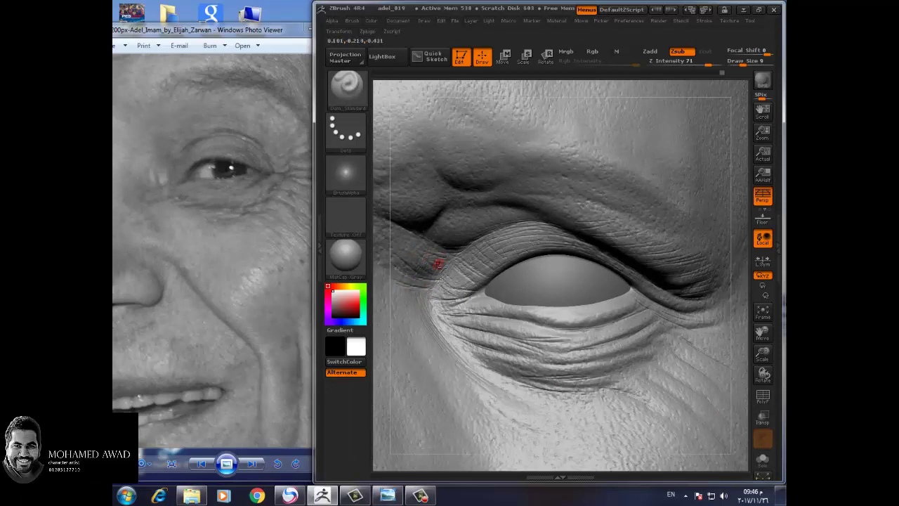
left_click_drag(763, 373, 630, 338)
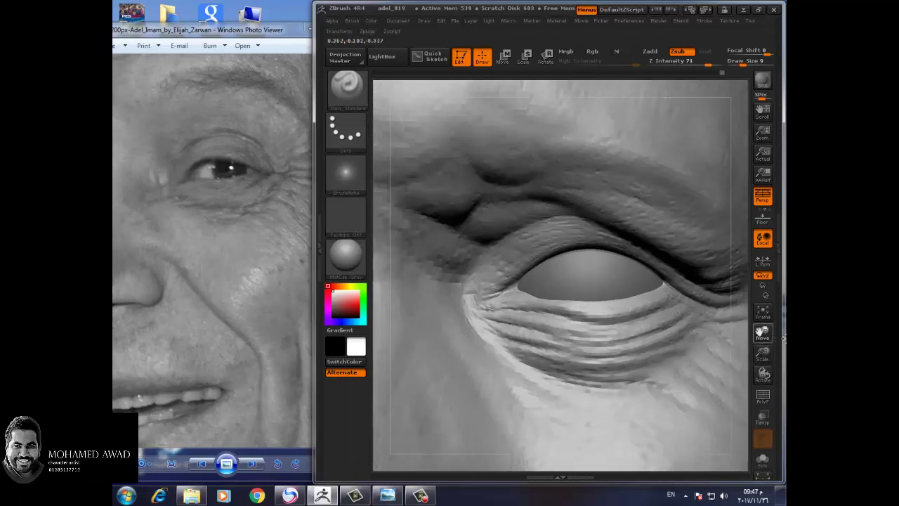
left_click_drag(763, 372, 532, 334)
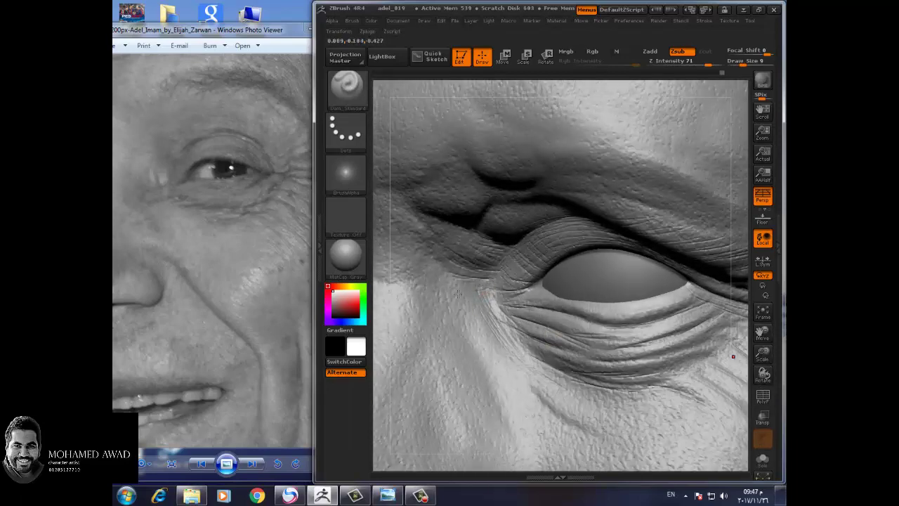
mouse_move(479, 281)
left_mouse_down()
mouse_move(476, 305)
mouse_move(503, 305)
mouse_move(488, 315)
mouse_move(500, 368)
mouse_move(470, 314)
left_mouse_up()
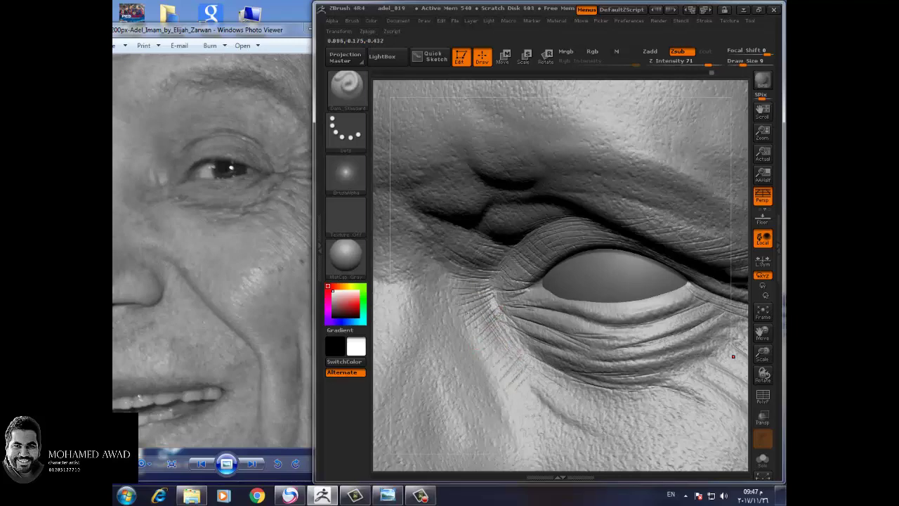
mouse_move(749, 357)
left_mouse_down()
mouse_move(749, 405)
mouse_move(718, 392)
left_mouse_up()
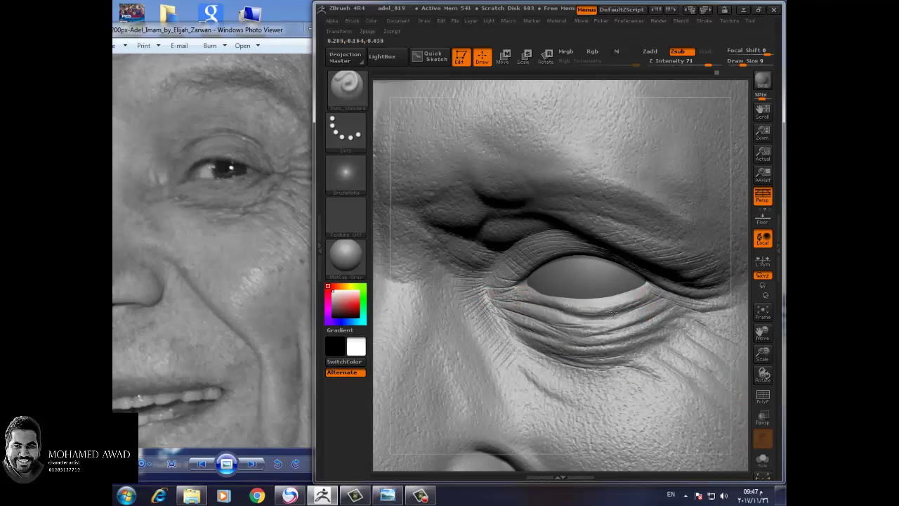
left_click_drag(757, 372, 763, 374)
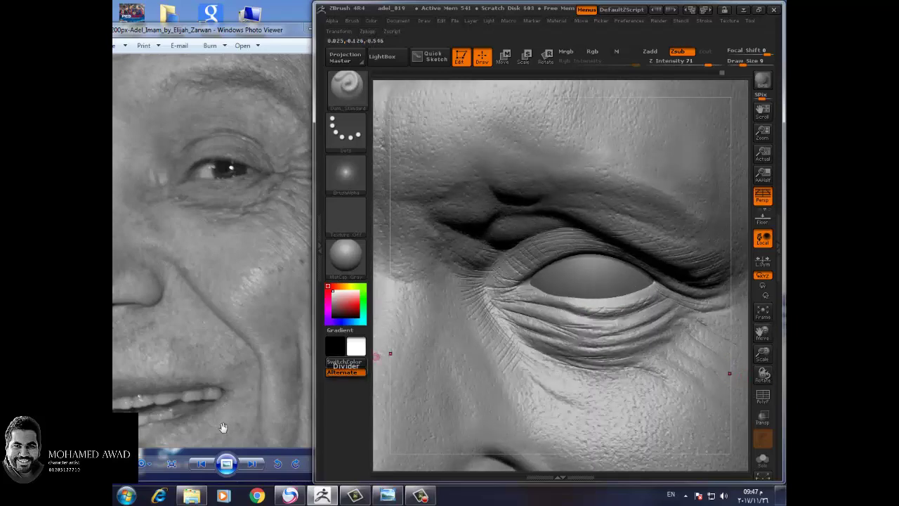
left_click(251, 464)
Step: Return to the sculpt and carve a deeper vertical frown crease between the brows
scroll(162, 465, "up", 2)
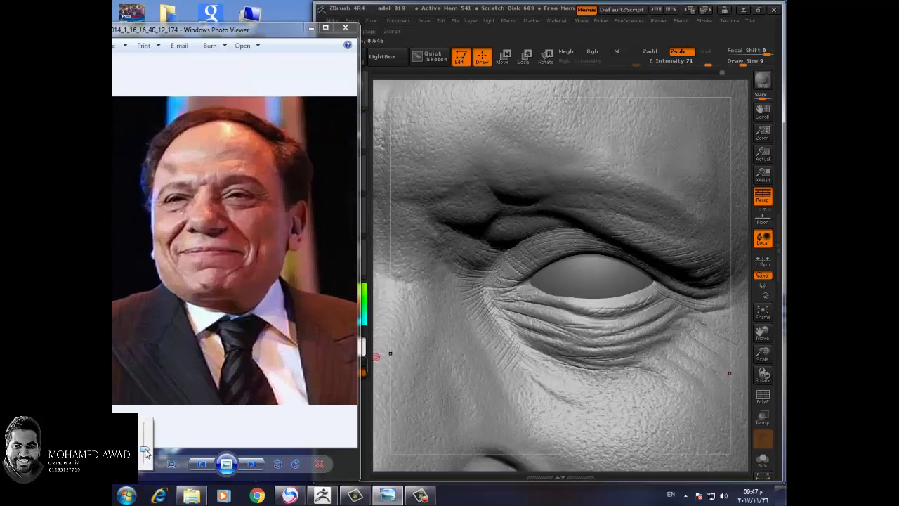
left_click(508, 211)
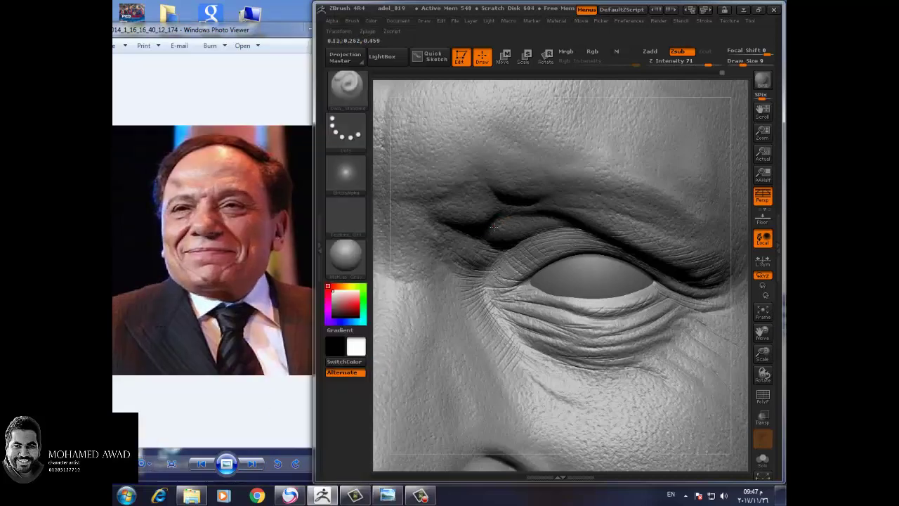
left_click_drag(763, 332, 815, 393)
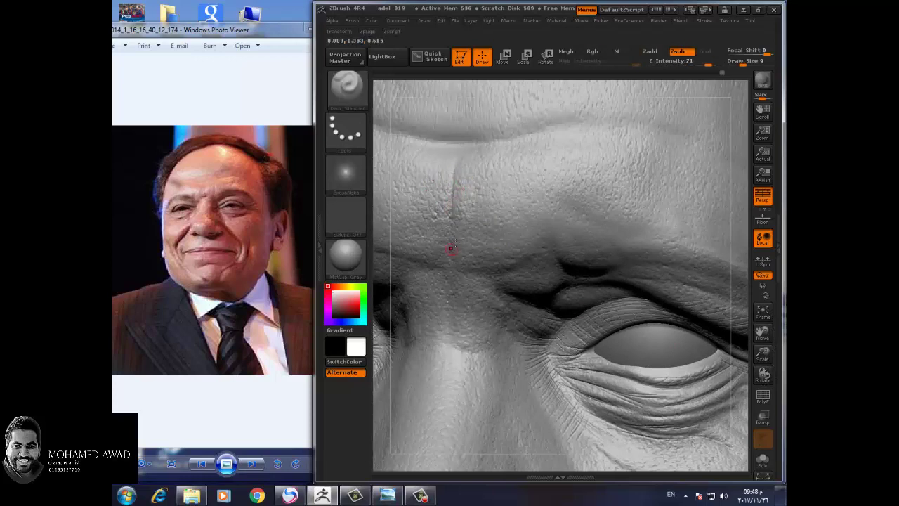
left_click_drag(452, 248, 452, 271)
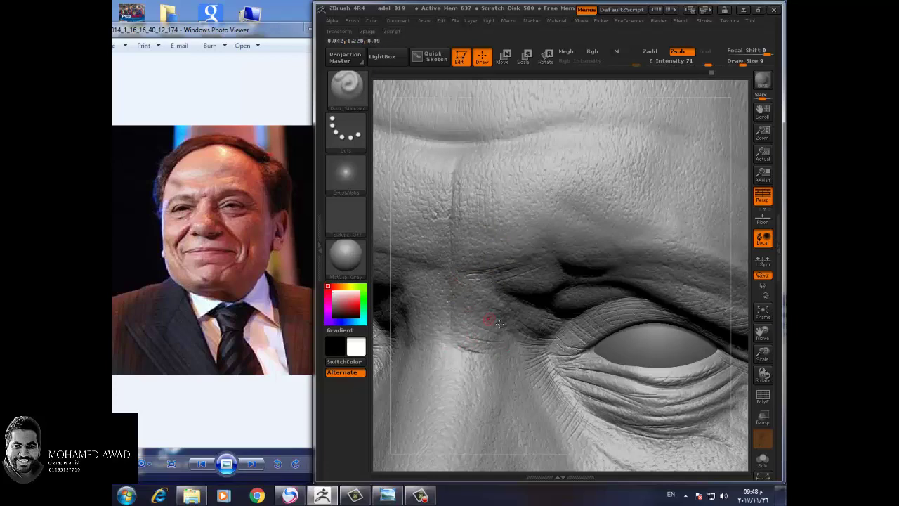
left_click_drag(763, 375, 766, 367)
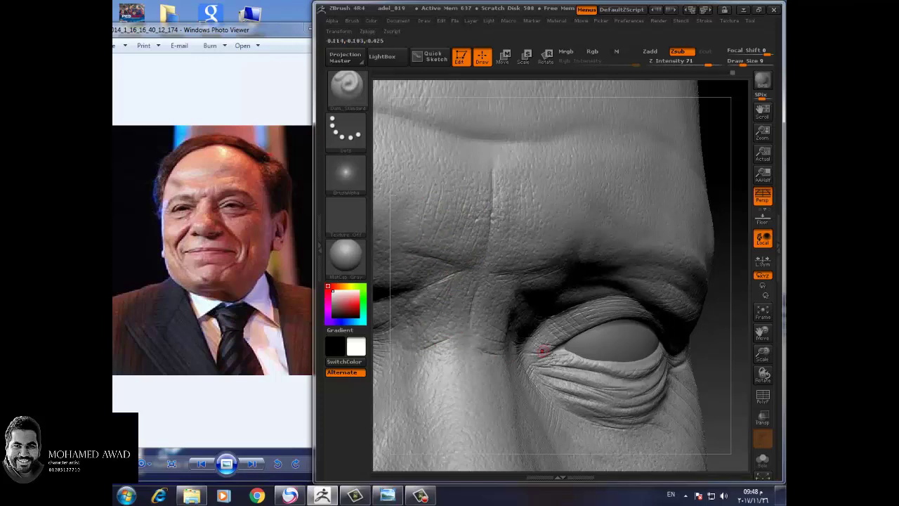
mouse_move(763, 373)
left_mouse_down()
mouse_move(695, 366)
mouse_move(538, 305)
left_mouse_up()
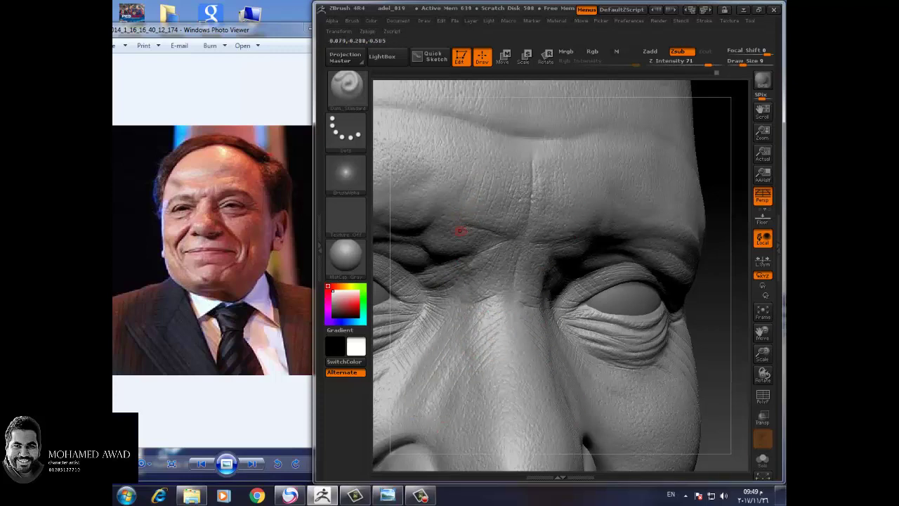
left_click_drag(722, 335, 745, 372)
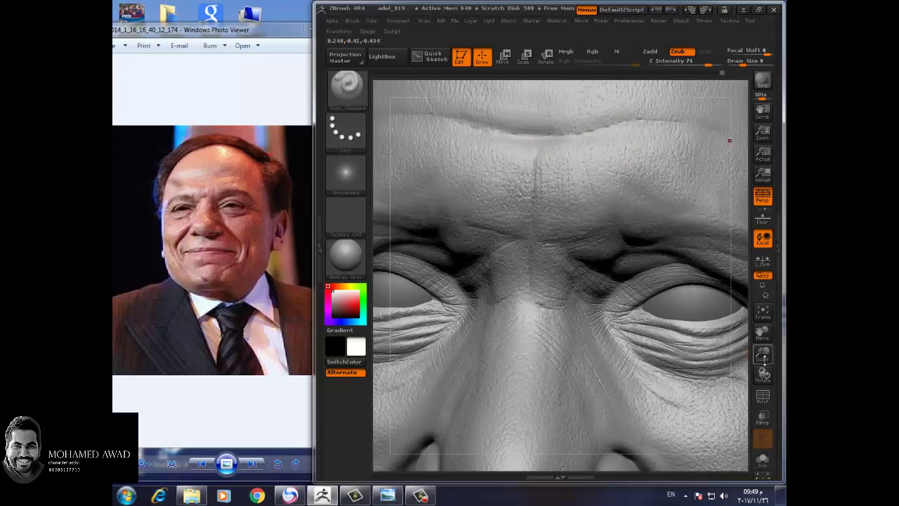
Step: Carve horizontal wrinkle lines across the forehead above the brows, then check the whole face
mouse_move(763, 355)
left_mouse_down()
mouse_move(742, 355)
mouse_move(747, 367)
left_mouse_up()
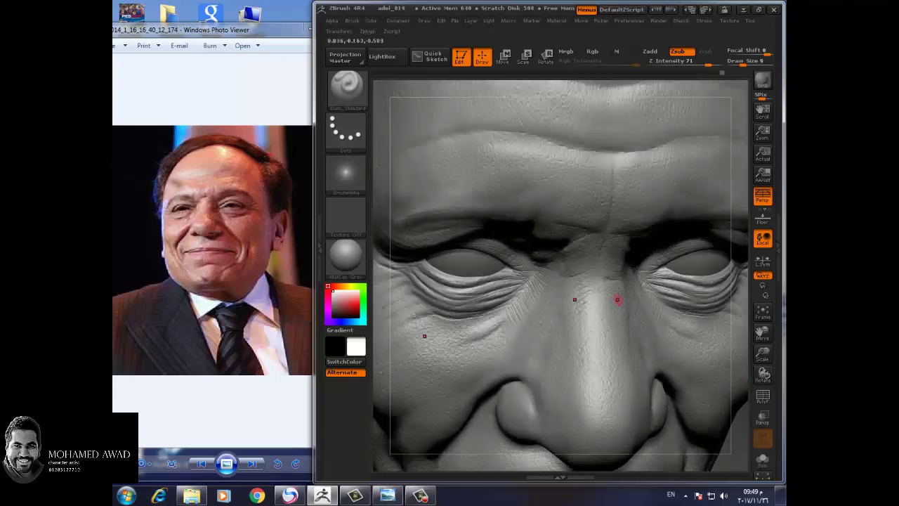
left_click_drag(542, 149, 484, 143)
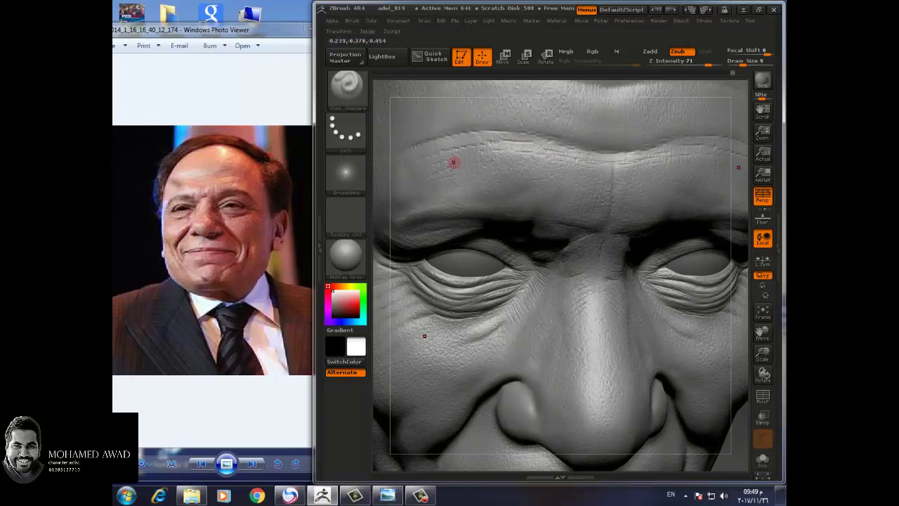
left_click_drag(761, 355, 718, 375)
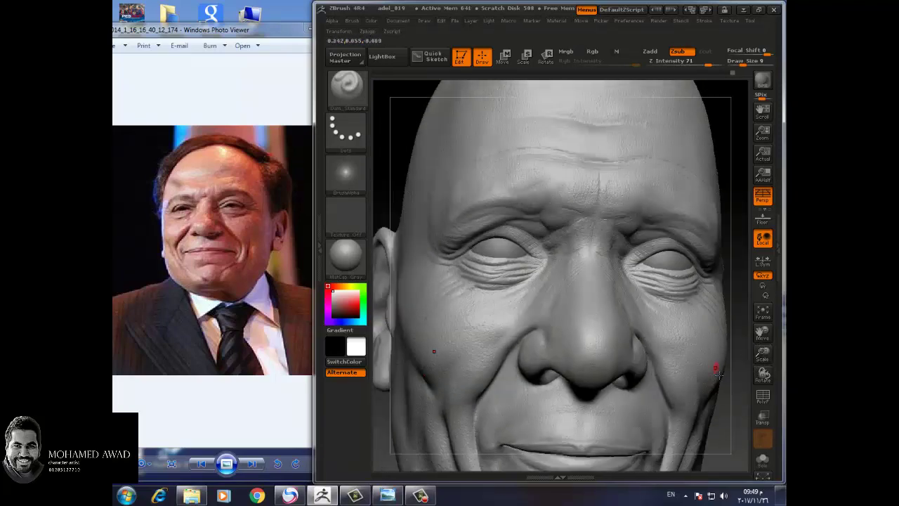
left_click_drag(712, 307, 710, 338)
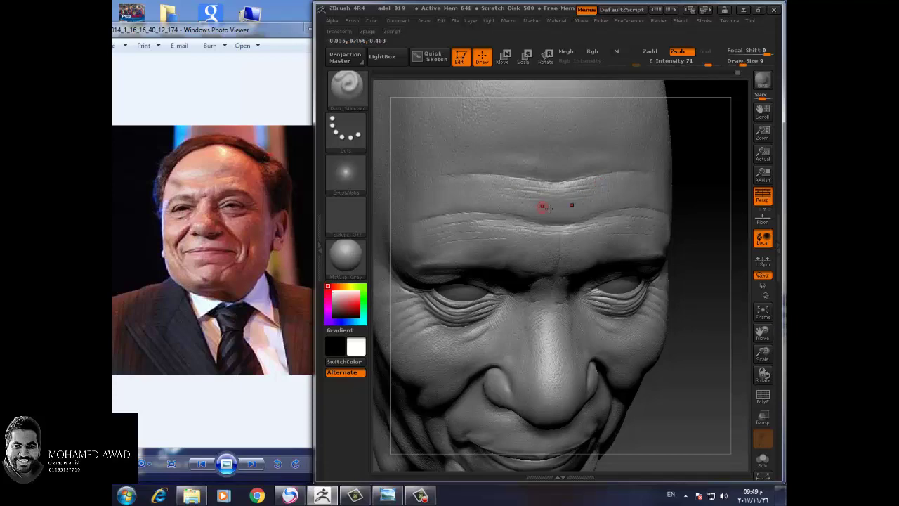
mouse_move(693, 334)
left_mouse_down()
mouse_move(729, 397)
mouse_move(626, 342)
mouse_move(740, 389)
left_mouse_up()
mouse_move(689, 366)
left_mouse_down()
mouse_move(719, 384)
mouse_move(691, 367)
mouse_move(654, 291)
mouse_move(586, 290)
left_mouse_up()
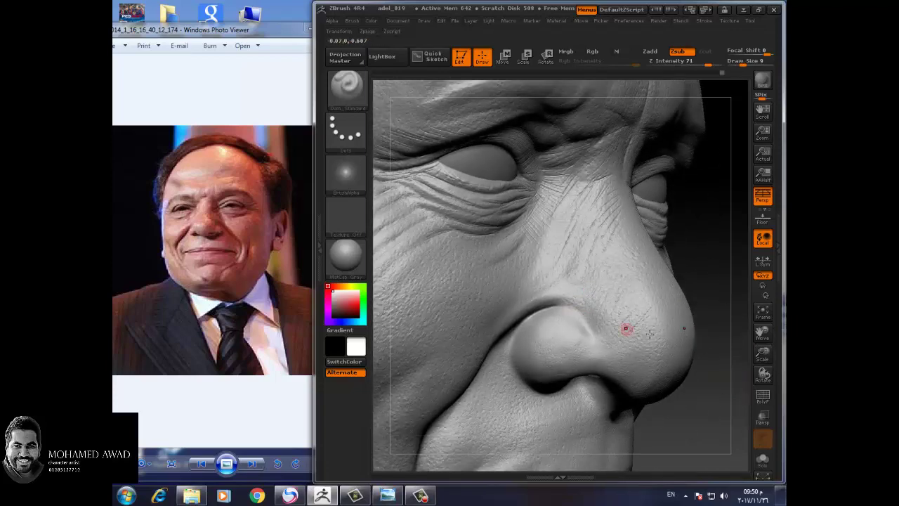
Step: Raise the brush to Draw Size 22 and smooth the wrinkled skin along the nose bridge
left_click_drag(625, 325, 697, 355)
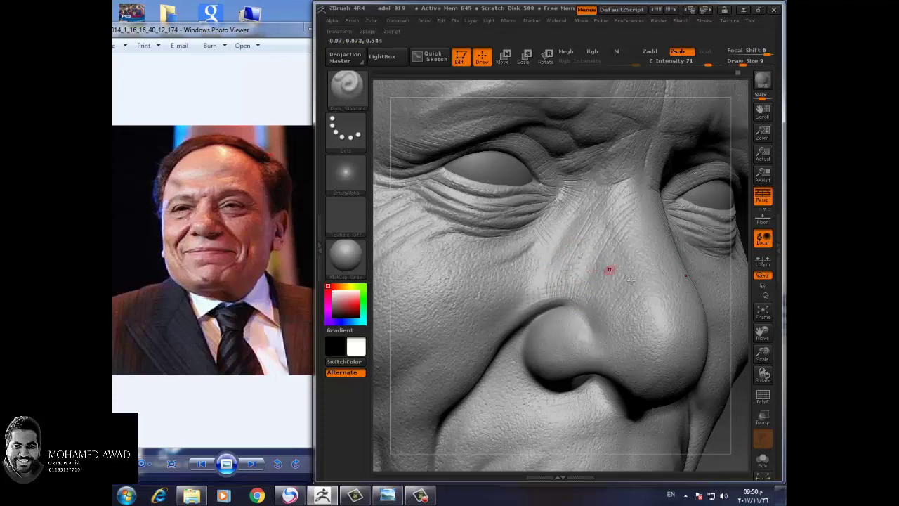
mouse_move(602, 264)
left_mouse_down()
mouse_move(708, 321)
mouse_move(624, 291)
left_mouse_up()
mouse_move(735, 325)
left_mouse_down()
mouse_move(738, 307)
mouse_move(708, 341)
left_mouse_up()
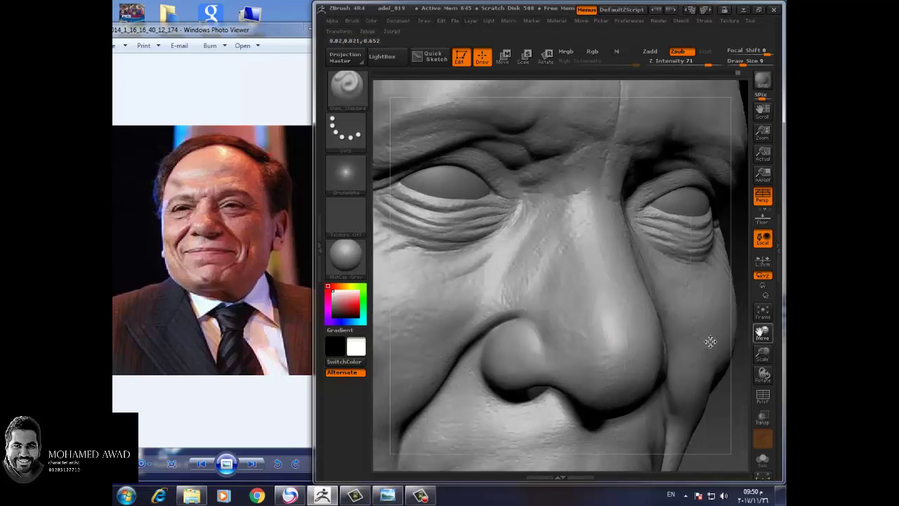
key("]")
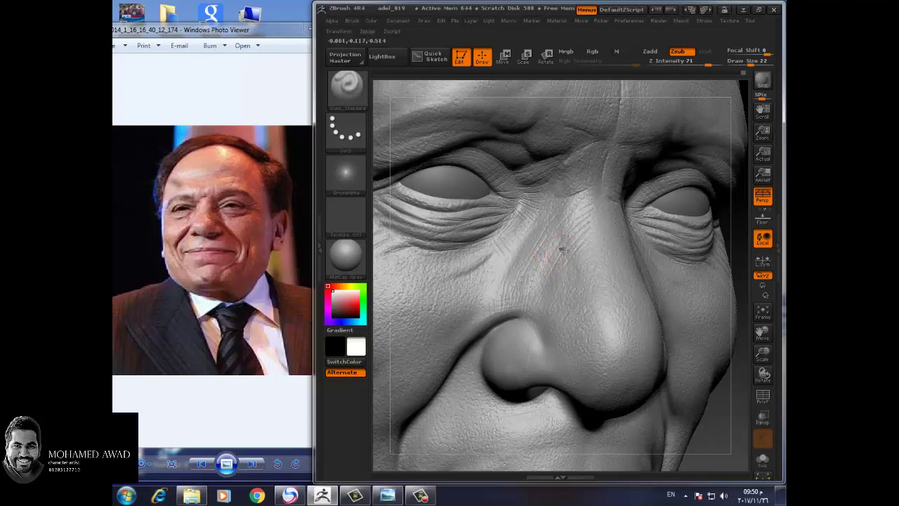
left_click_drag(576, 275, 588, 281, "shift")
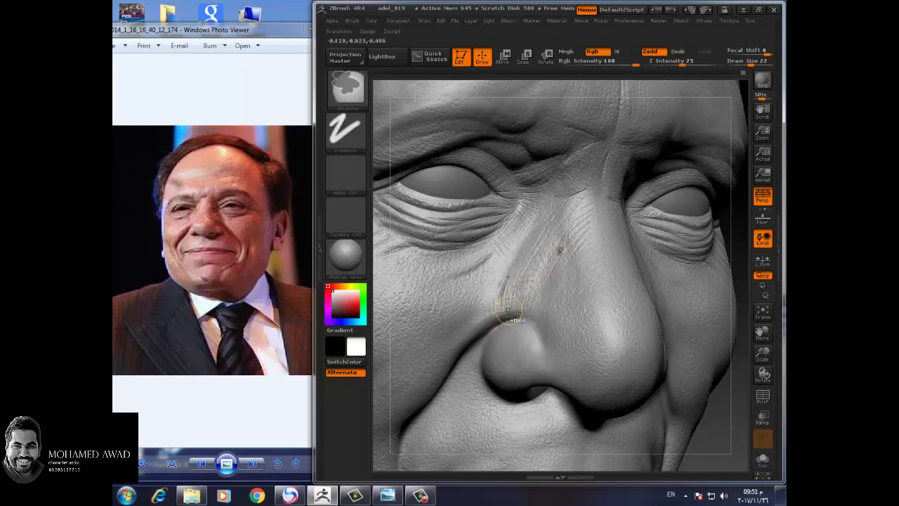
Step: Smooth the skin beside the nostril and shrink the brush to Draw Size 8
left_click_drag(513, 309, 558, 311, "shift")
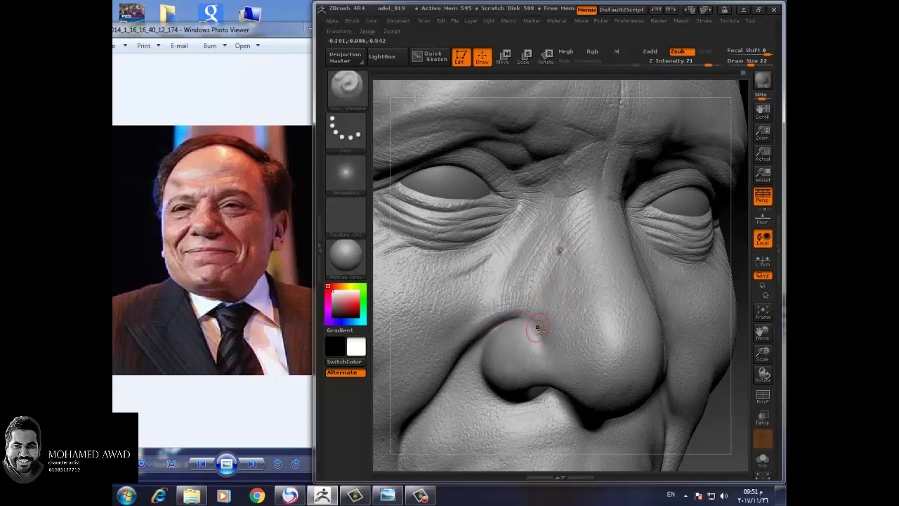
key("bracketleft")
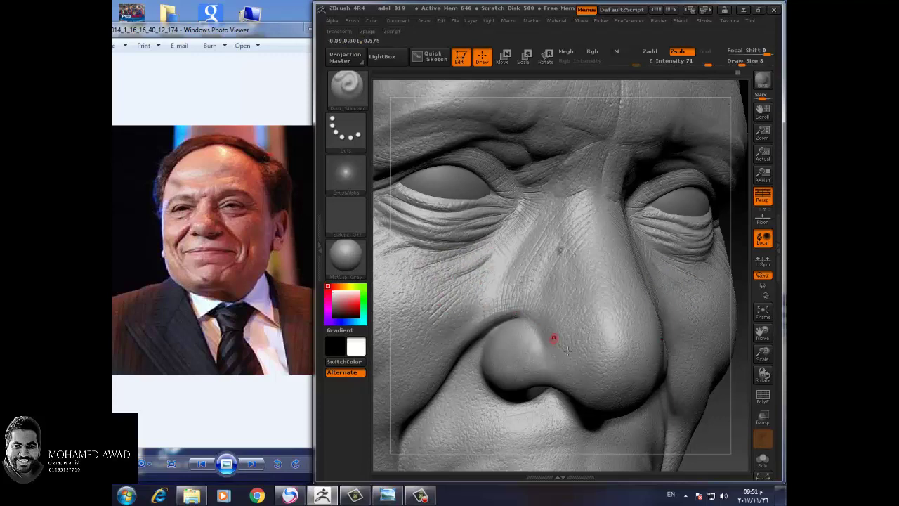
left_click_drag(765, 337, 527, 302)
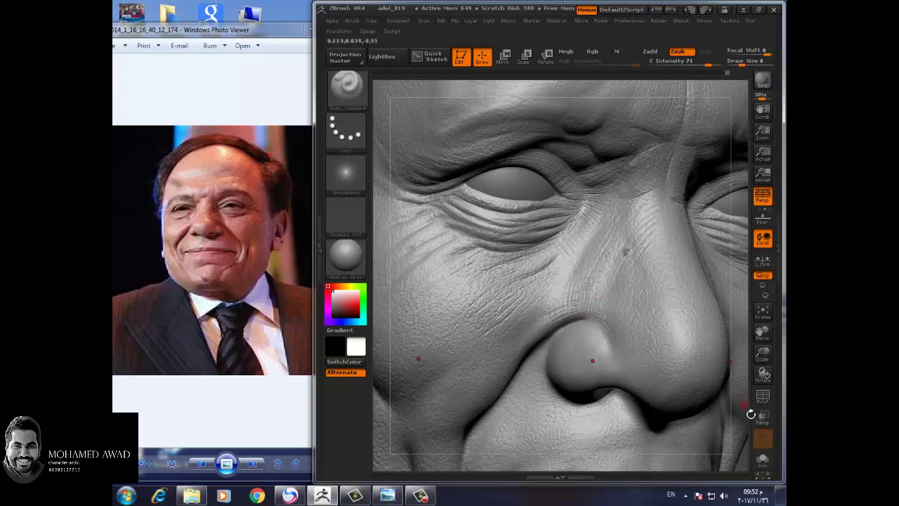
left_click_drag(669, 363, 682, 365)
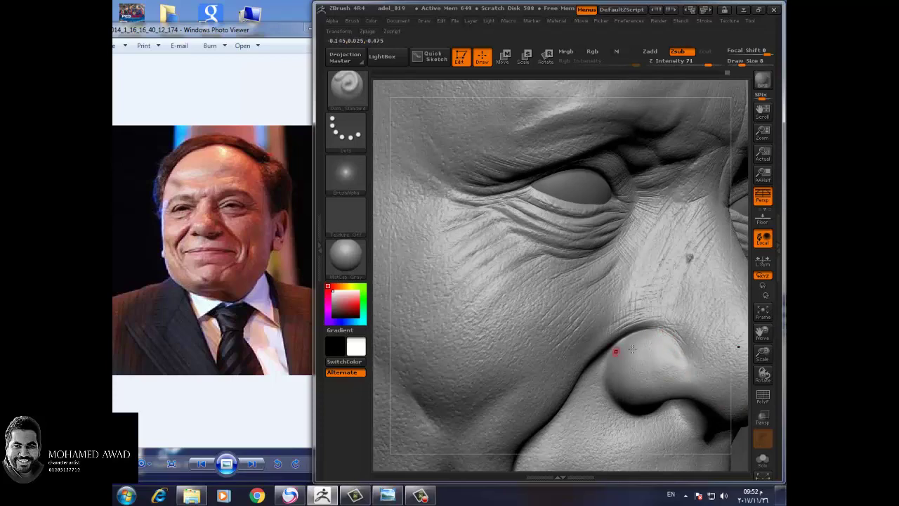
left_click_drag(738, 393, 740, 427)
mouse_move(762, 355)
left_mouse_down()
mouse_move(769, 375)
mouse_move(635, 329)
left_mouse_up()
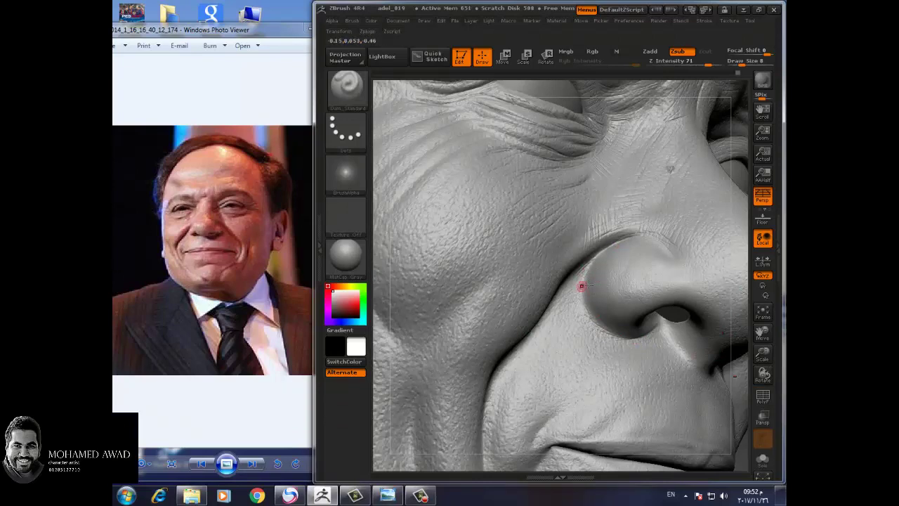
mouse_move(684, 341)
left_mouse_down()
mouse_move(745, 415)
mouse_move(550, 382)
left_mouse_up()
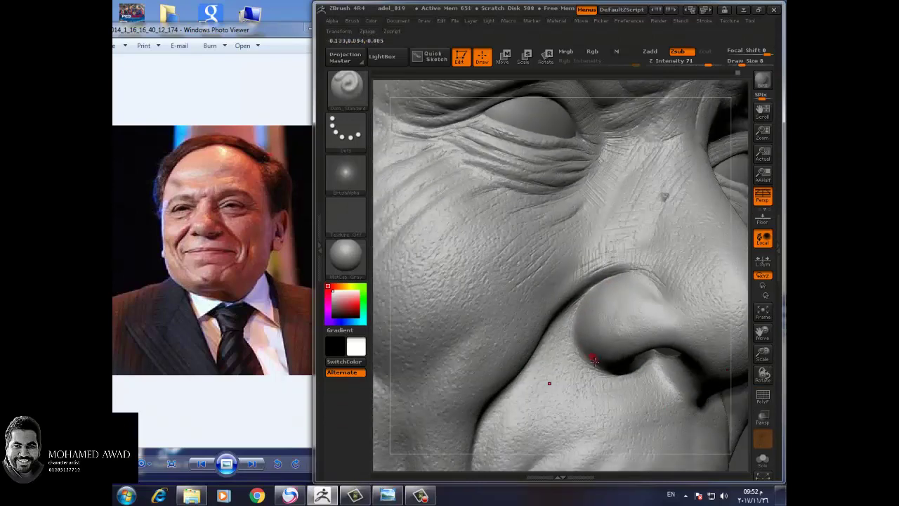
key("ctrl")
key("alt")
left_click_drag(763, 373, 550, 251)
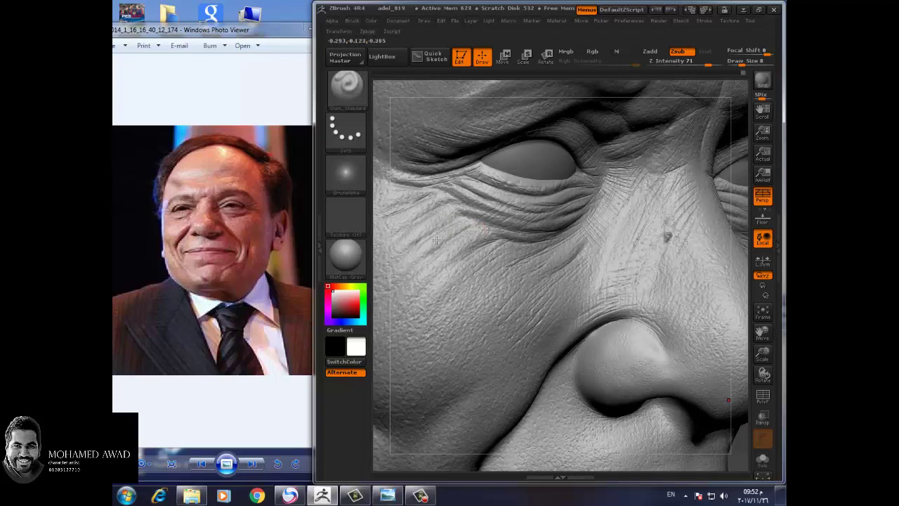
Step: Carve a thin Zsub crease into the cheek beside the nose, undoing one stroke
left_click_drag(763, 333, 442, 270)
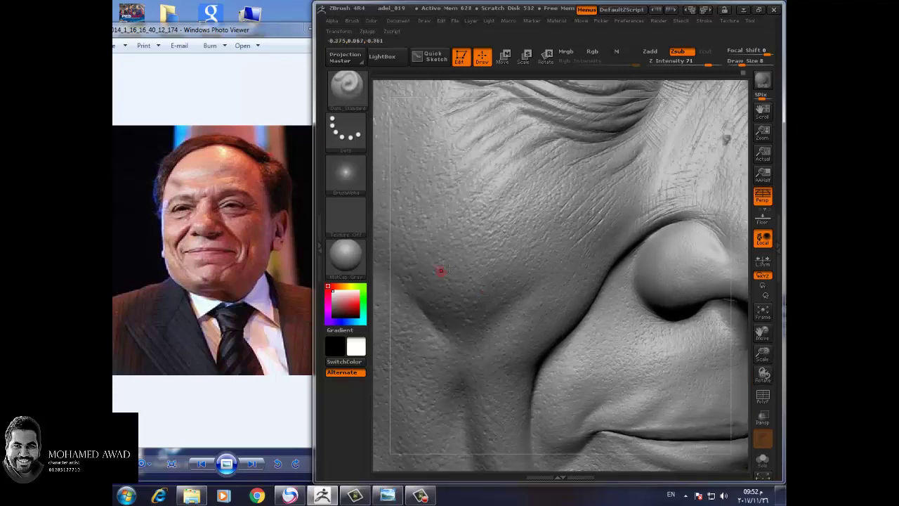
left_click_drag(482, 191, 456, 225)
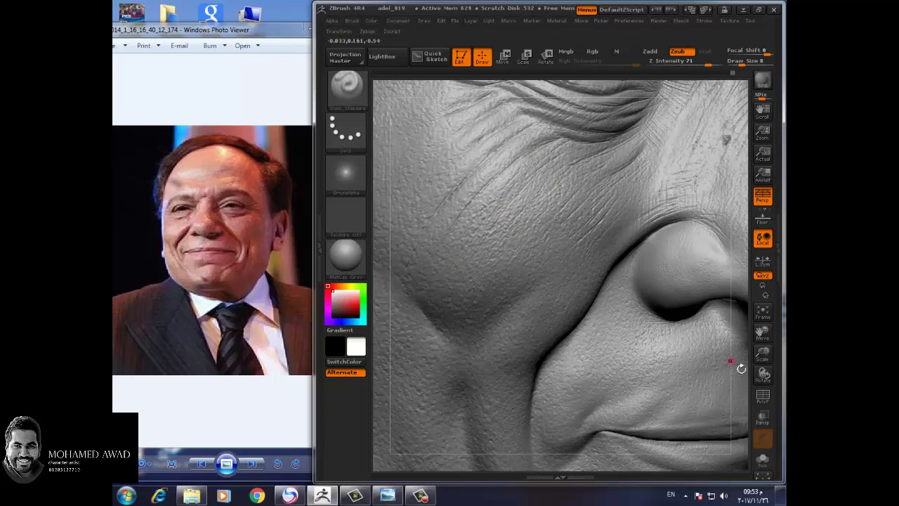
left_click_drag(739, 367, 518, 277, "alt")
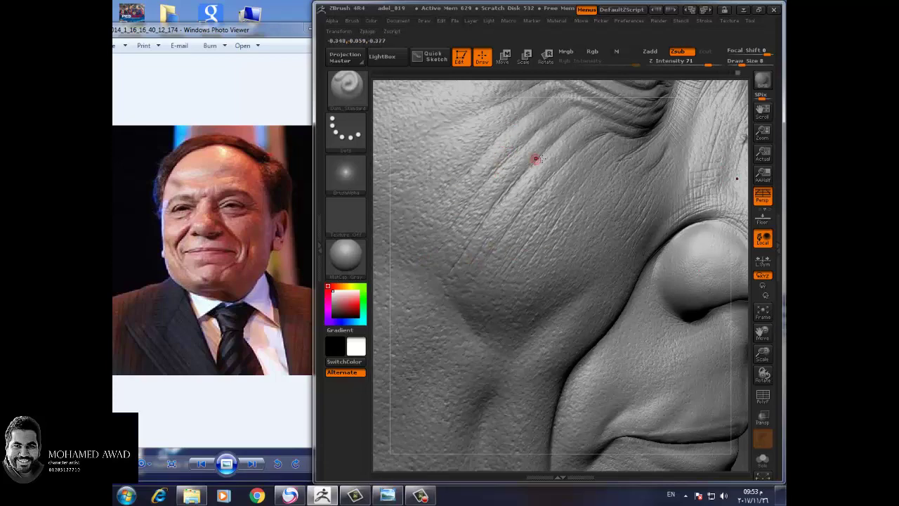
mouse_move(442, 204)
left_mouse_down()
mouse_move(482, 122)
mouse_move(478, 241)
mouse_move(492, 178)
left_mouse_up()
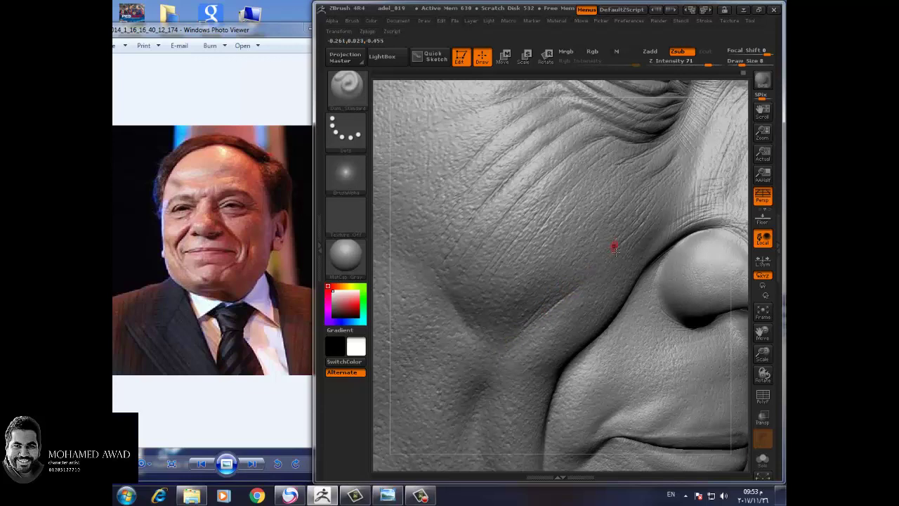
key("ctrl+z")
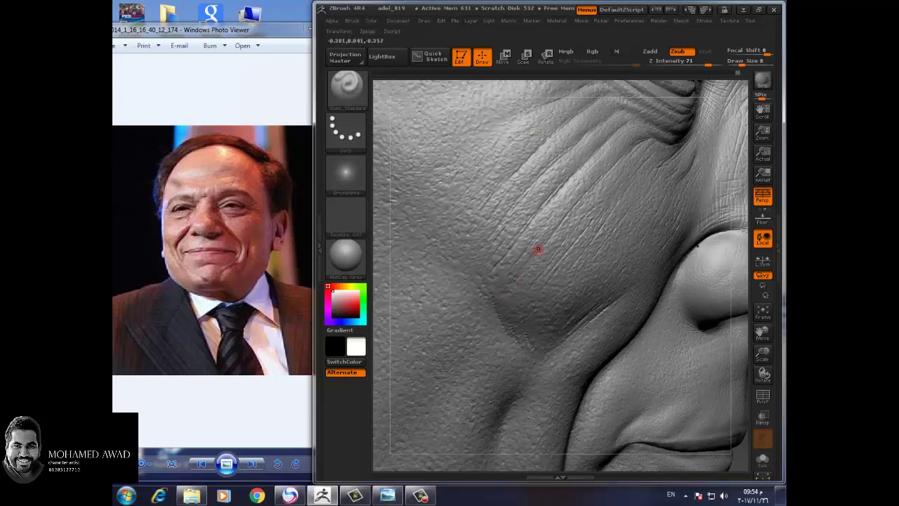
left_click_drag(763, 375, 712, 371)
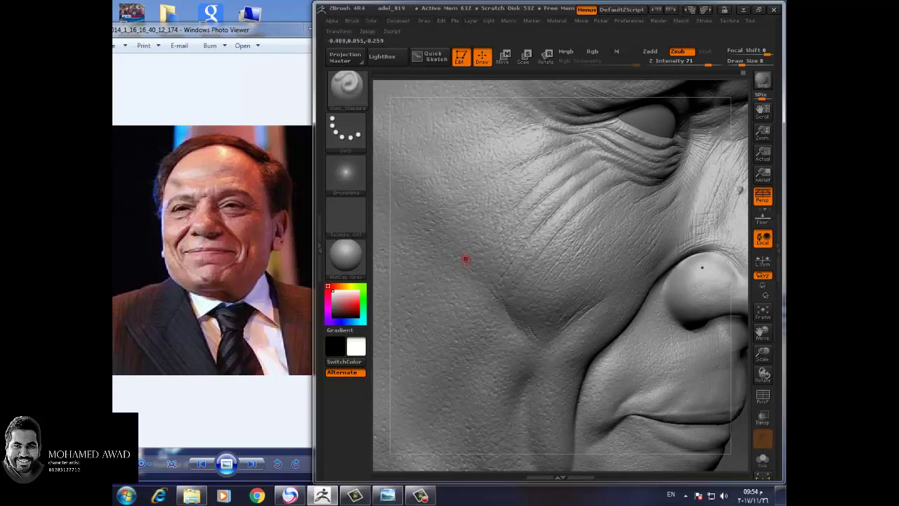
left_click_drag(763, 355, 762, 365)
left_click_drag(726, 392, 676, 379)
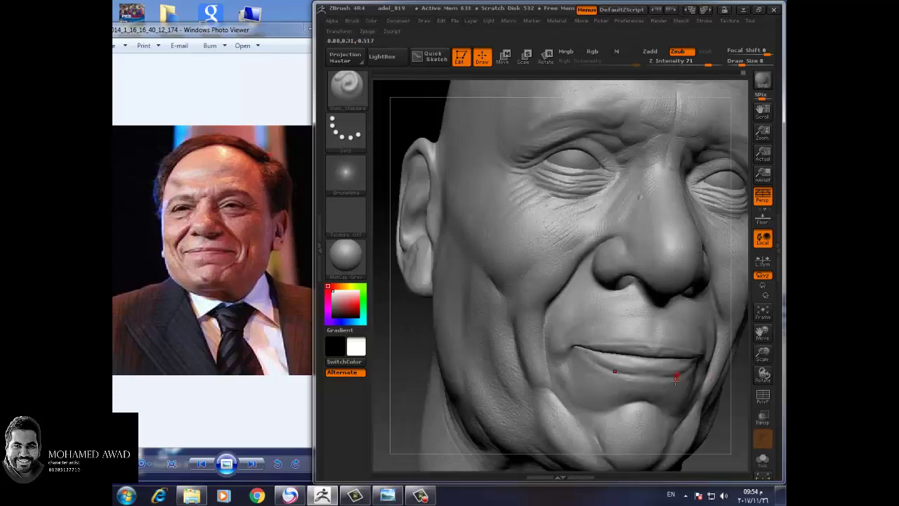
left_click_drag(740, 413, 743, 422)
left_click_drag(386, 361, 485, 354, "alt")
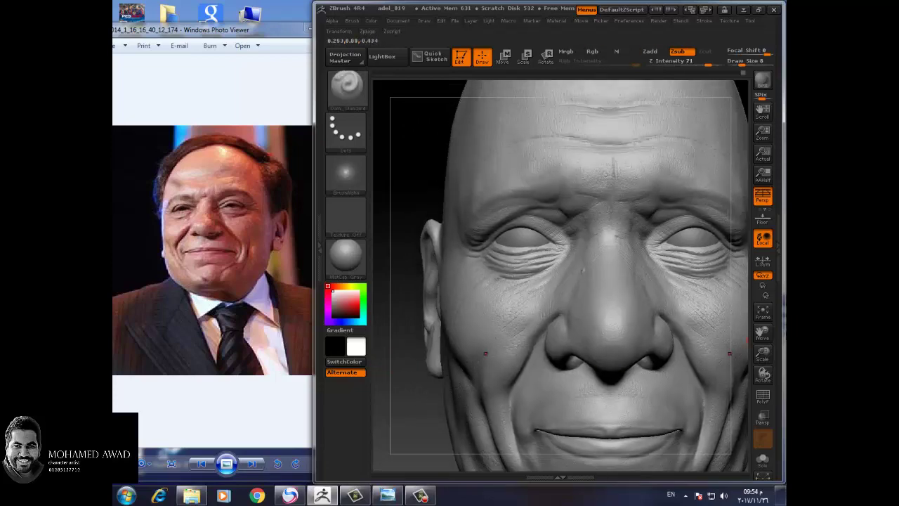
left_click_drag(763, 354, 783, 390)
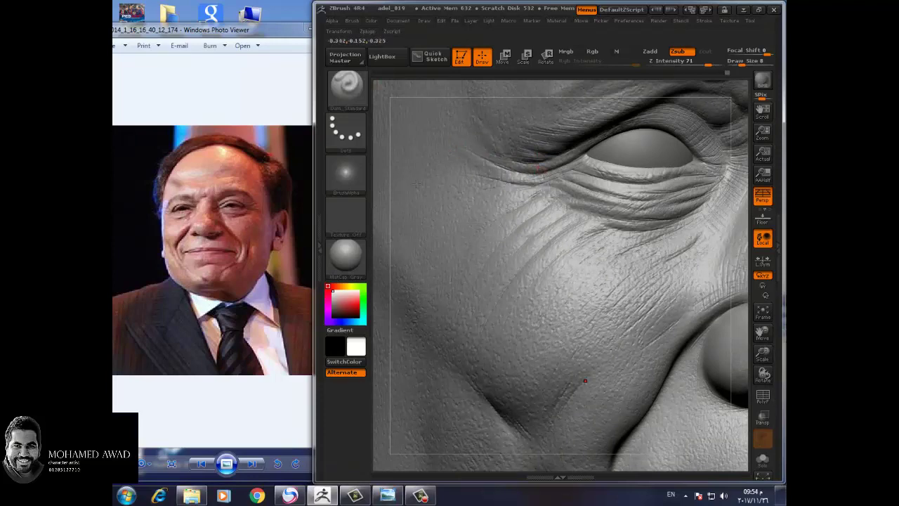
left_click_drag(752, 375, 745, 371)
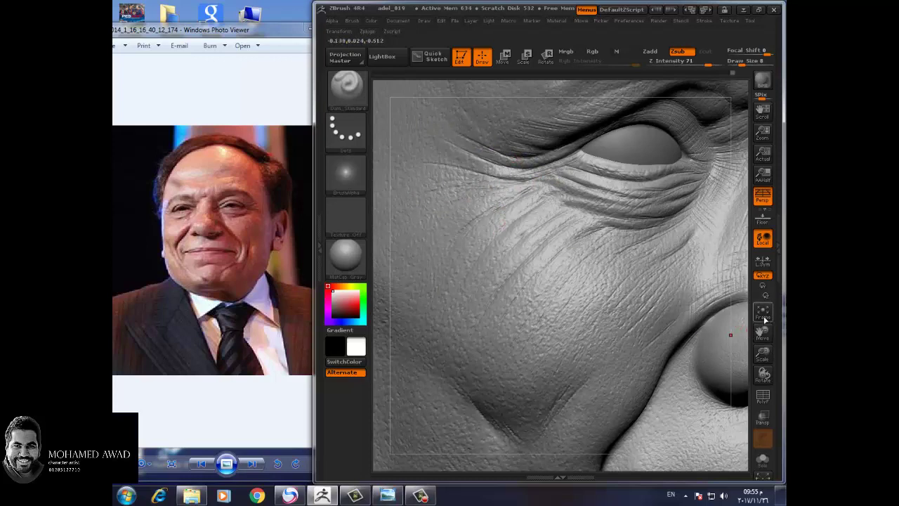
left_click_drag(762, 333, 663, 322)
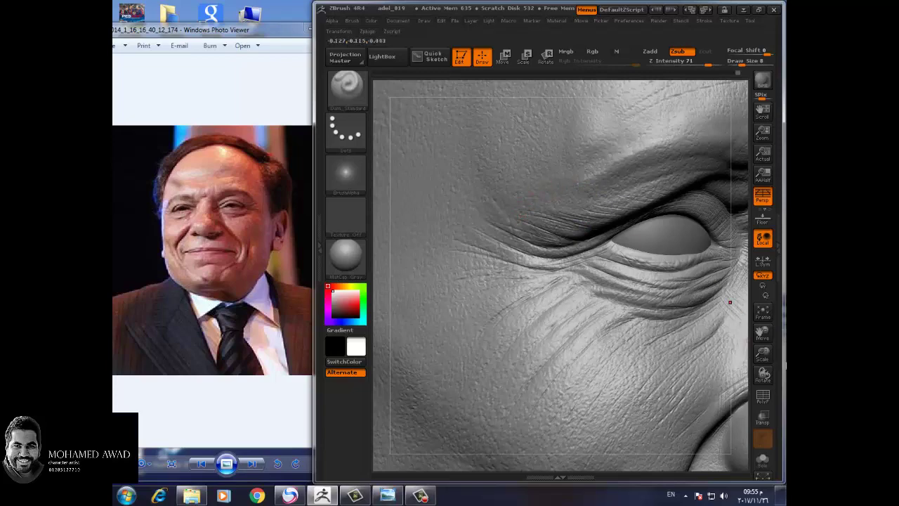
left_click_drag(763, 355, 702, 362)
left_click_drag(751, 412, 733, 408)
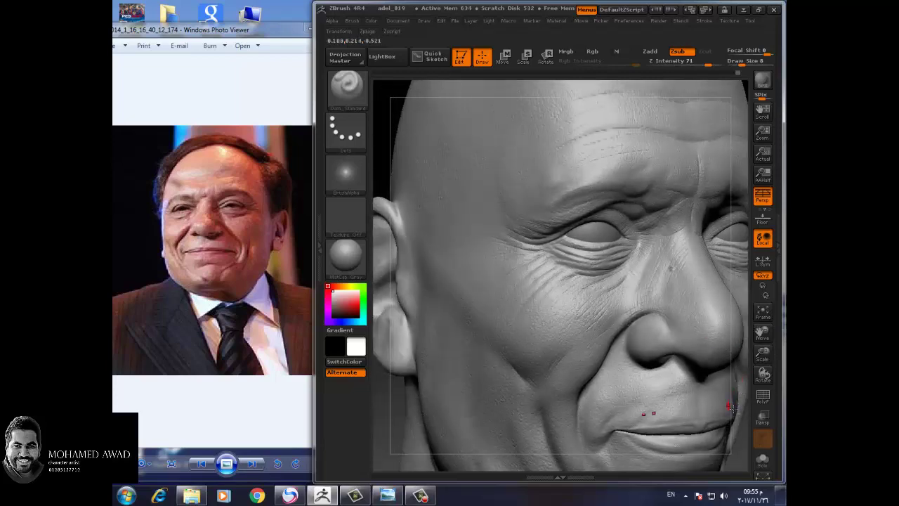
left_click_drag(749, 438, 713, 376)
left_click_drag(729, 408, 706, 386)
left_click_drag(756, 371, 745, 361)
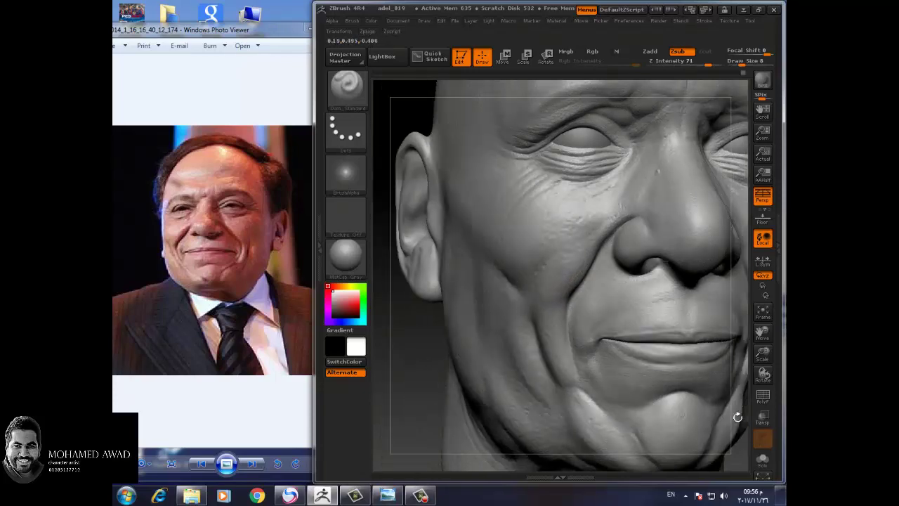
key("ctrl")
key("alt")
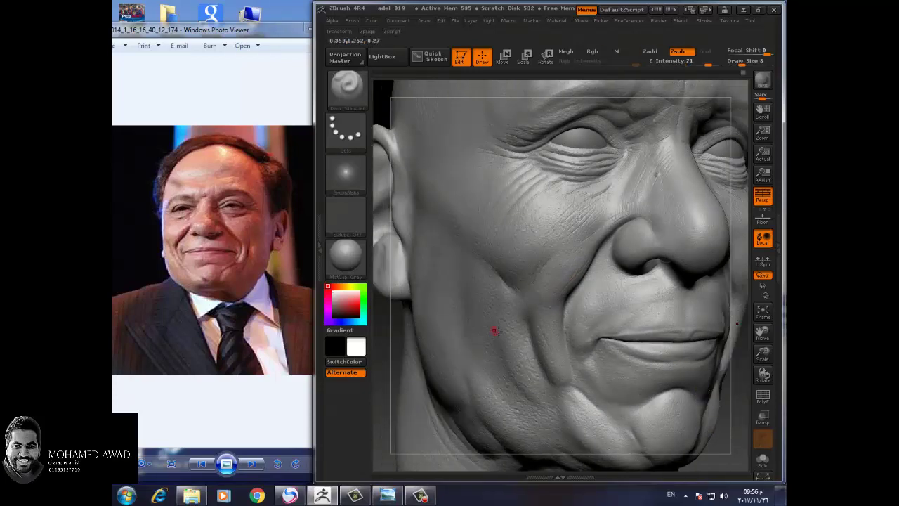
mouse_move(746, 406)
left_mouse_down()
mouse_move(719, 412)
mouse_move(614, 363)
mouse_move(529, 261)
left_mouse_up()
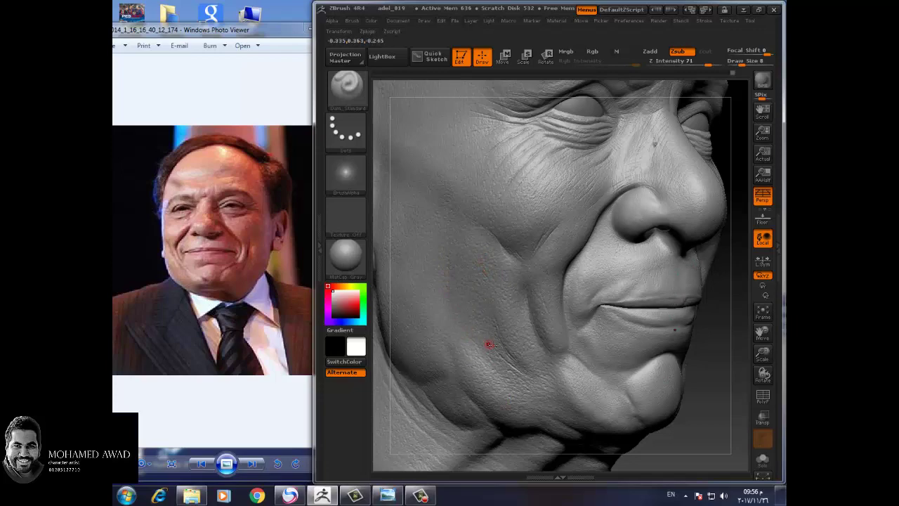
Step: Try smoothing the lip crease, undo it, and centre the lips in the view
left_click_drag(706, 416, 730, 424)
left_click_drag(764, 356, 682, 371)
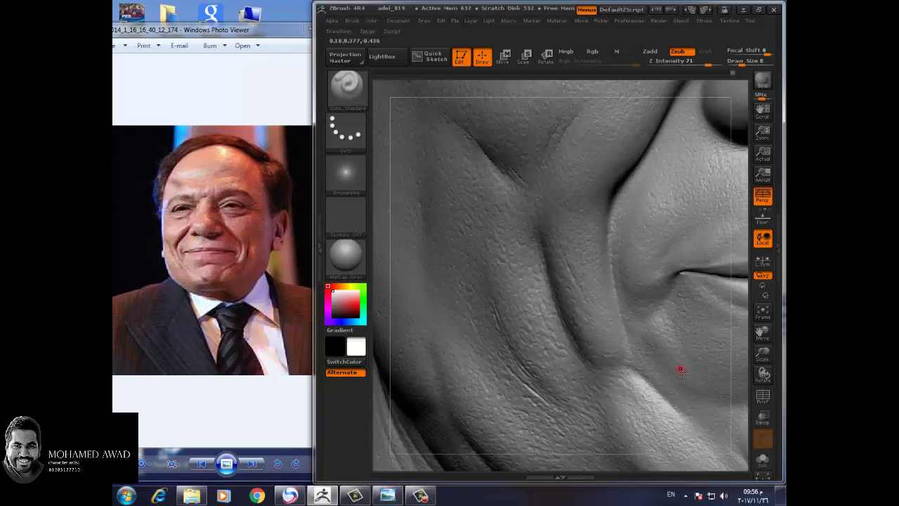
left_click_drag(763, 336, 692, 320)
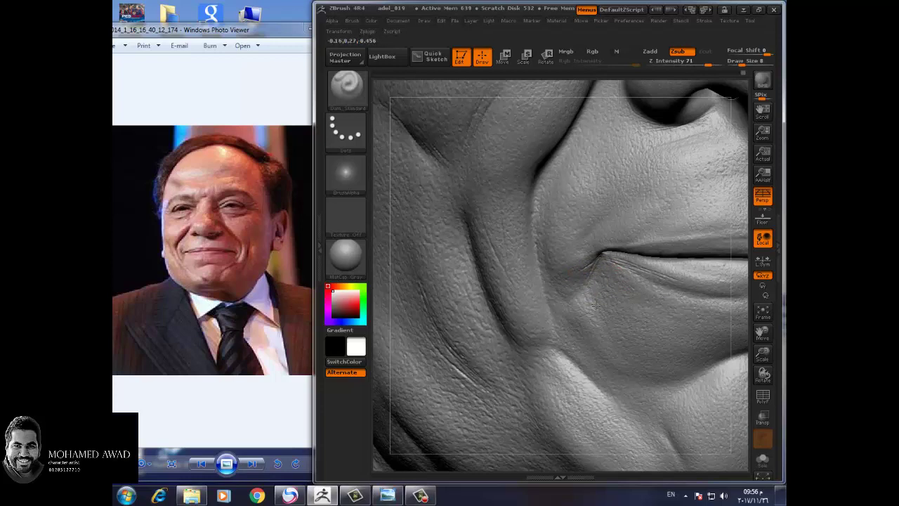
left_click_drag(600, 288, 604, 276, "shift")
key("ctrl+z")
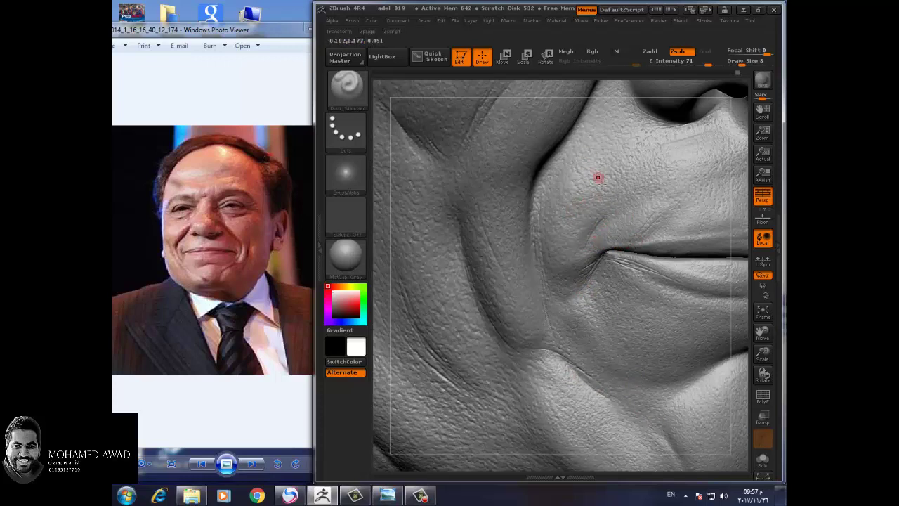
left_click_drag(764, 333, 685, 339)
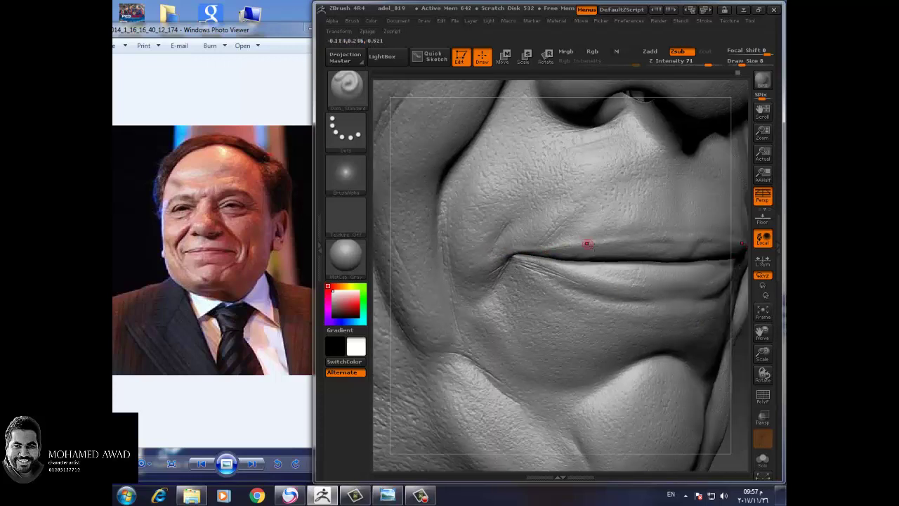
left_click_drag(734, 315, 747, 352)
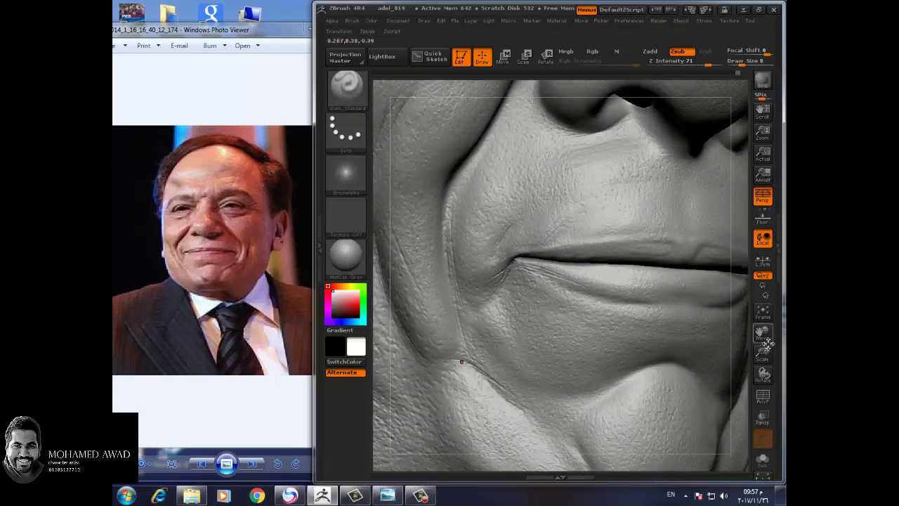
Step: Build up a subtle ridge along the upper lip with ClayBuildup and a FreeHand stroke
key("b")
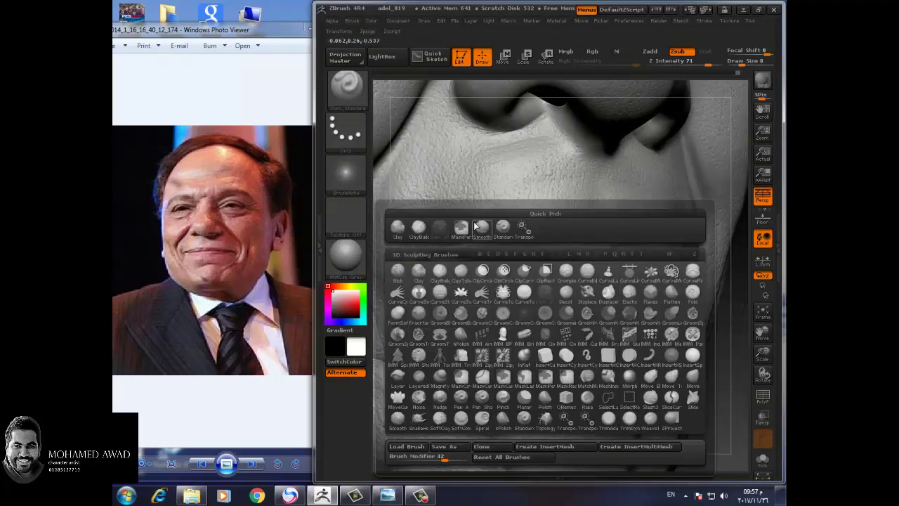
left_click(419, 231)
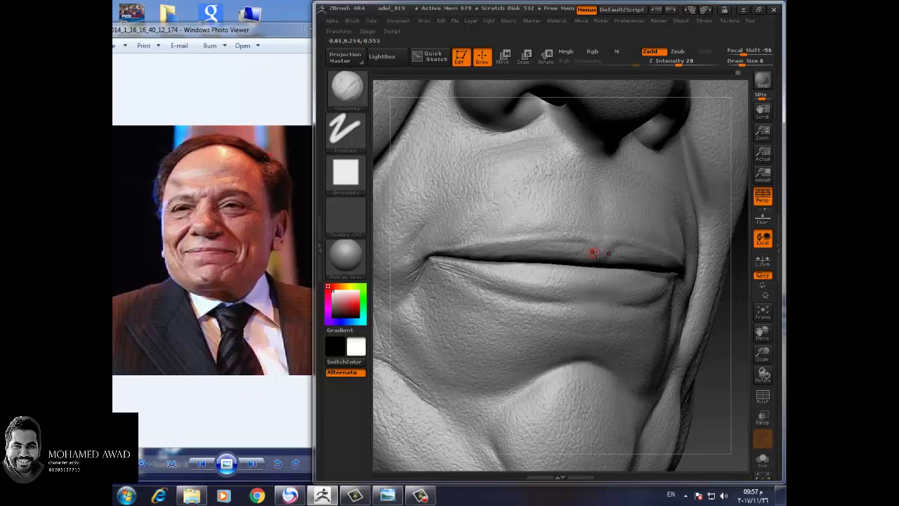
mouse_move(579, 243)
left_mouse_down()
mouse_move(572, 257)
mouse_move(595, 259)
mouse_move(613, 243)
left_mouse_up()
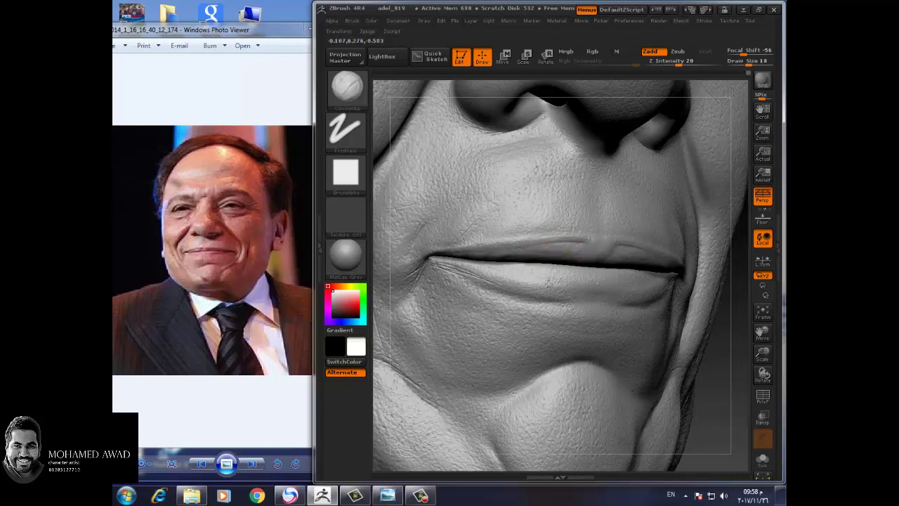
key("bracketright")
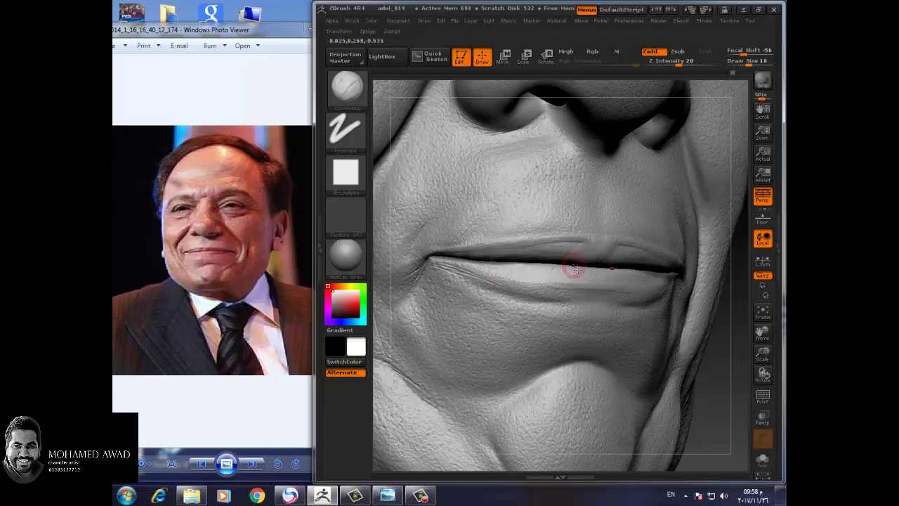
key("bracketright")
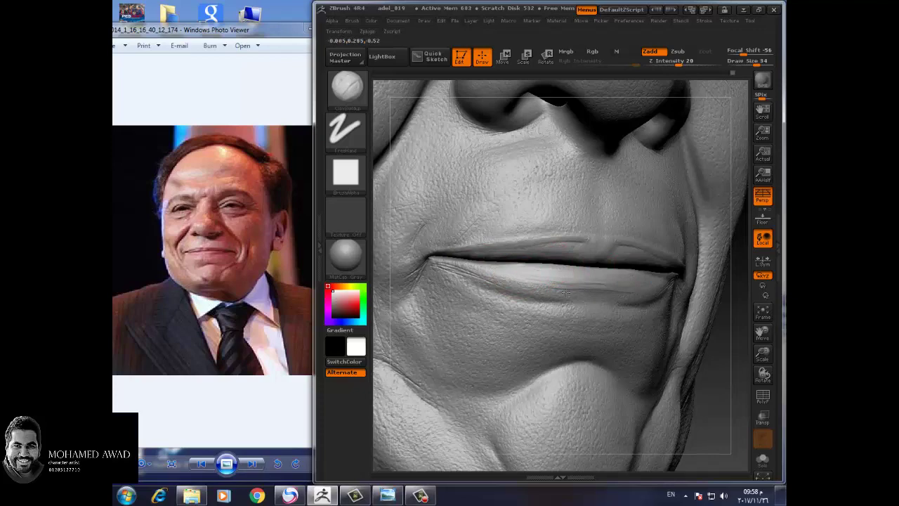
left_click_drag(729, 377, 555, 304)
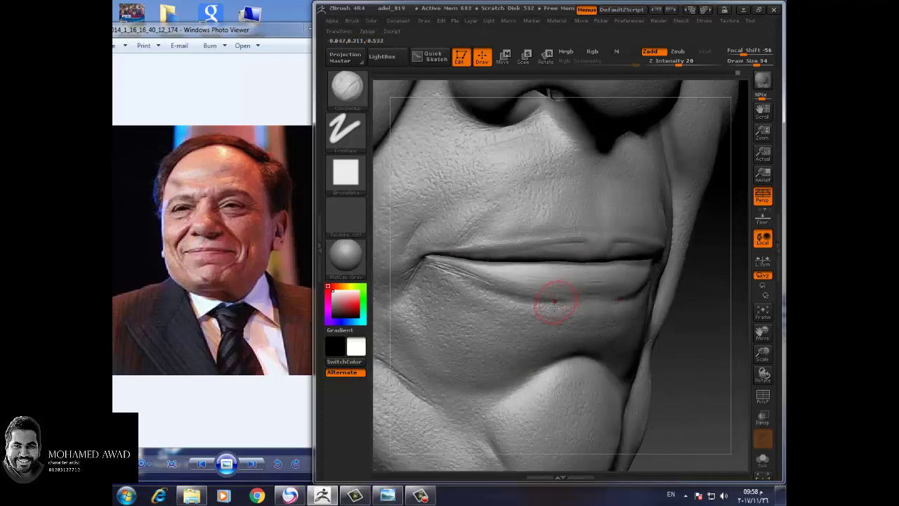
Step: Switch to Dam_Standard at Draw Size 9 and zoom in on the mouth corner
key("b")
left_click(495, 239)
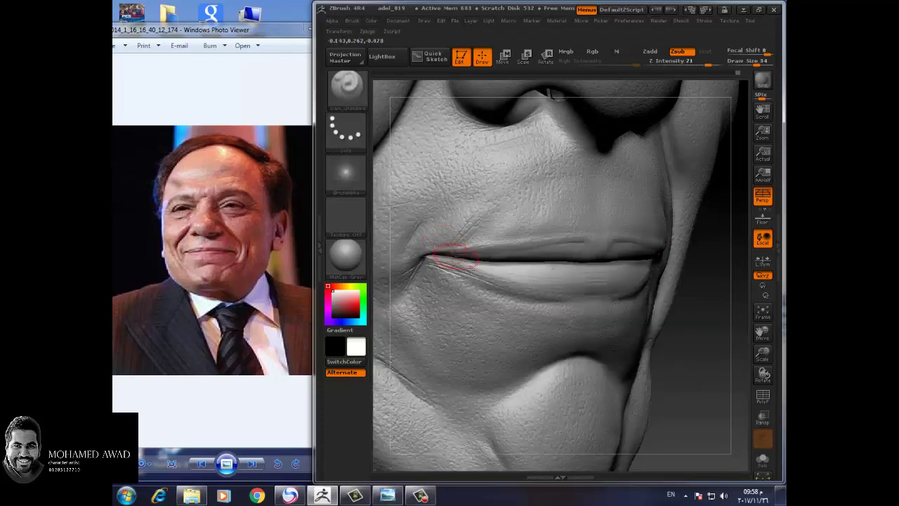
key("bracketleft")
key("bracketleft")
left_click_drag(692, 321, 609, 274)
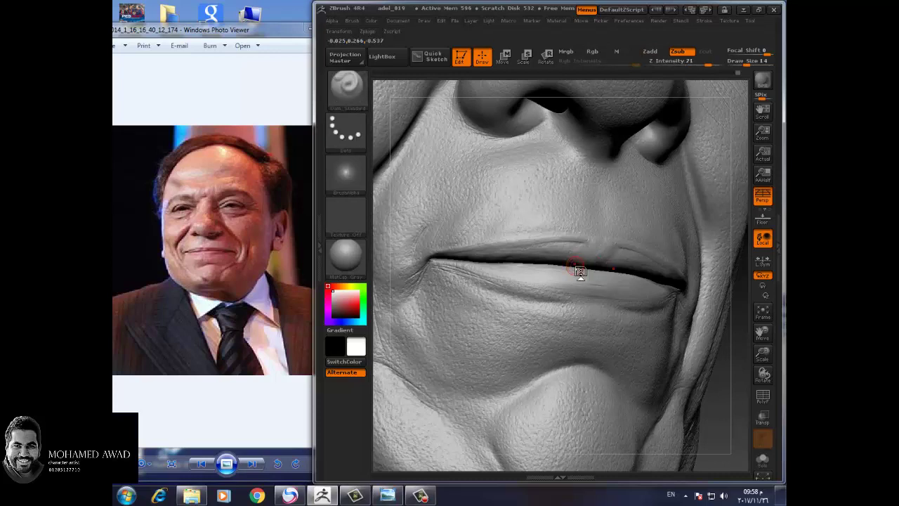
left_click_drag(738, 390, 713, 393)
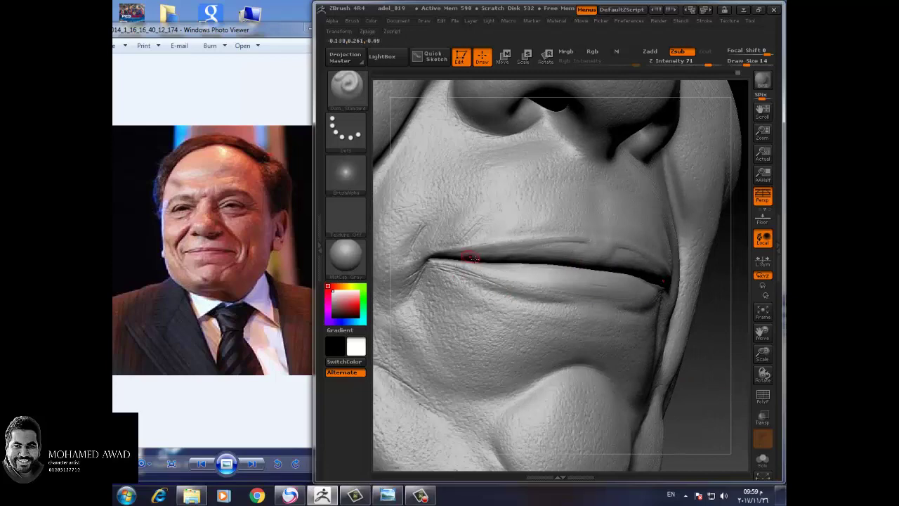
key("bracketleft")
left_click_drag(696, 369, 705, 372)
mouse_move(763, 355)
left_mouse_down()
mouse_move(724, 378)
mouse_move(487, 315)
left_mouse_up()
mouse_move(763, 338)
left_mouse_down()
mouse_move(743, 80)
mouse_move(445, 248)
left_mouse_up()
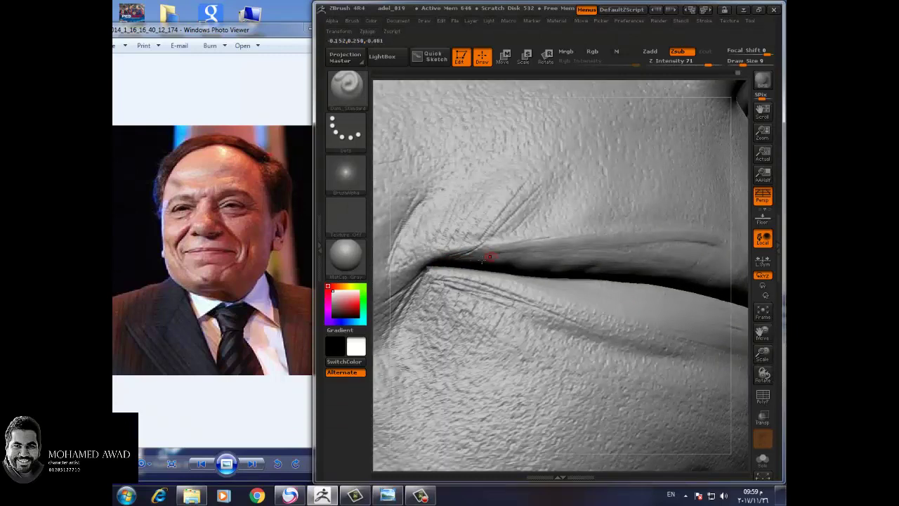
Step: Carve thin creases along the upper lip edge with Dam_Standard
left_click_drag(478, 253, 580, 248)
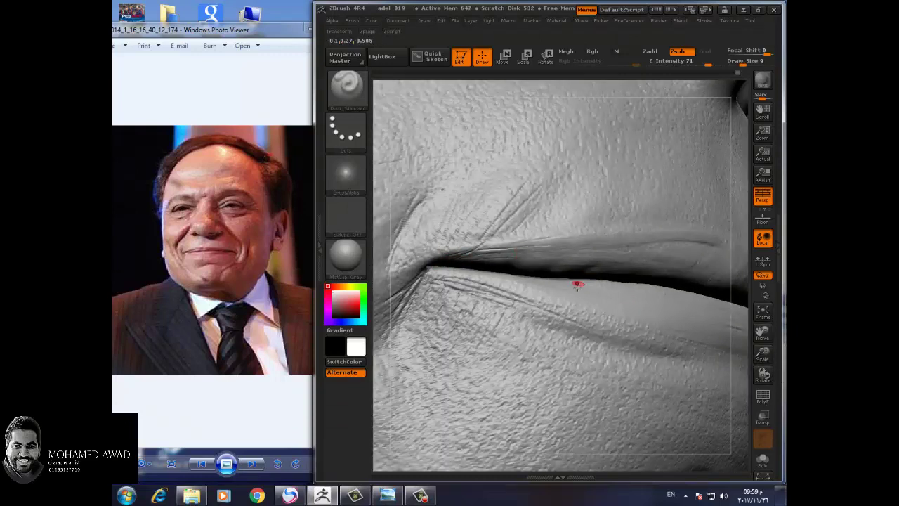
left_click_drag(519, 254, 585, 250)
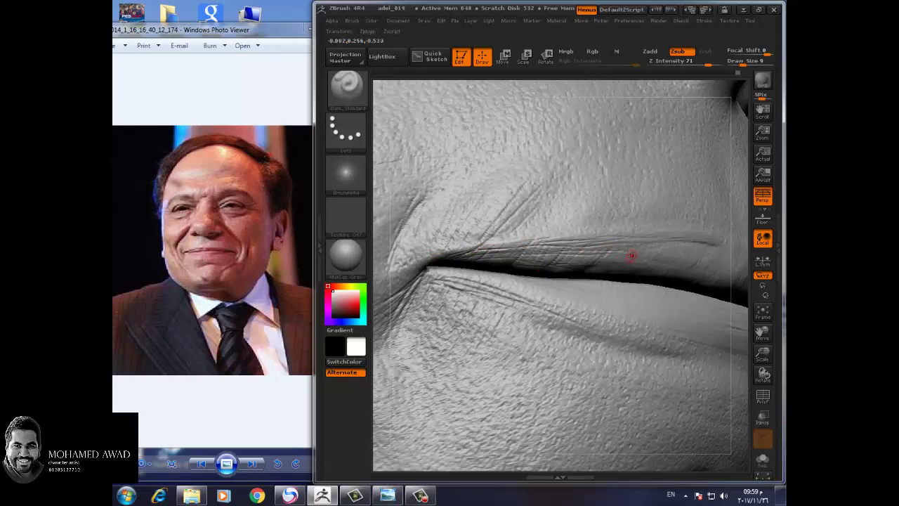
left_click_drag(749, 348, 596, 262)
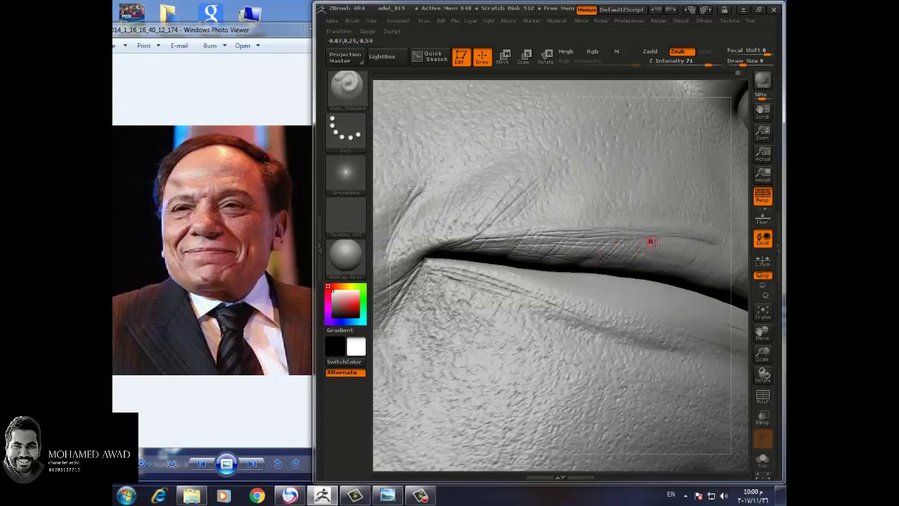
left_click_drag(605, 266, 522, 260)
Step: Cut fine vertical and diagonal wrinkles across the lower lip toward the mouth corner
left_click_drag(734, 341, 548, 311)
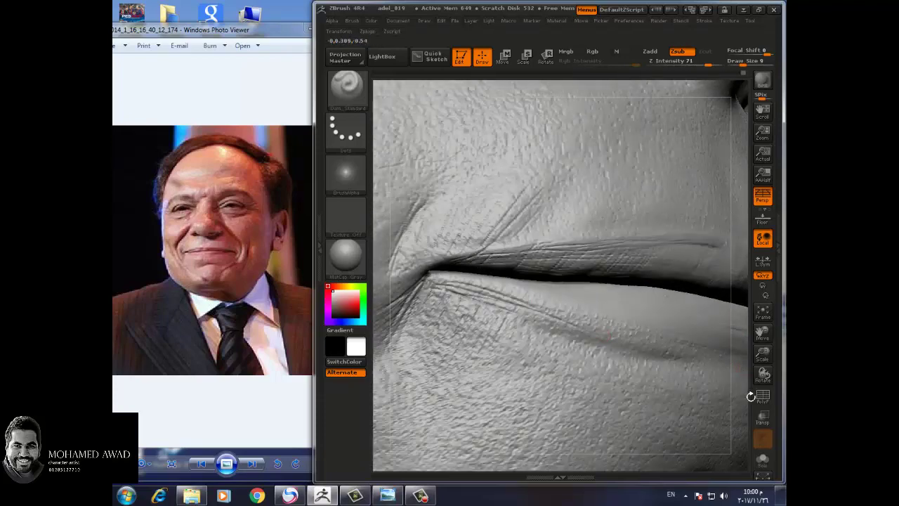
left_click_drag(749, 393, 446, 291)
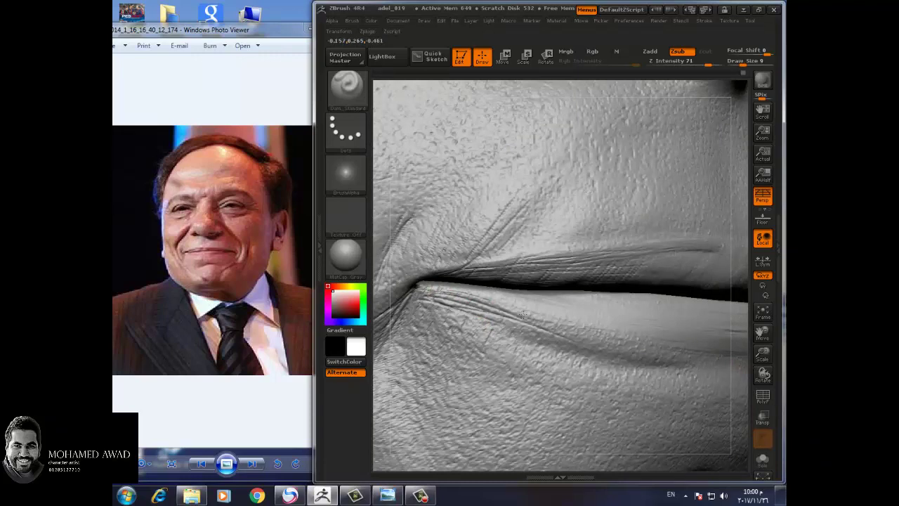
left_click_drag(464, 294, 542, 307)
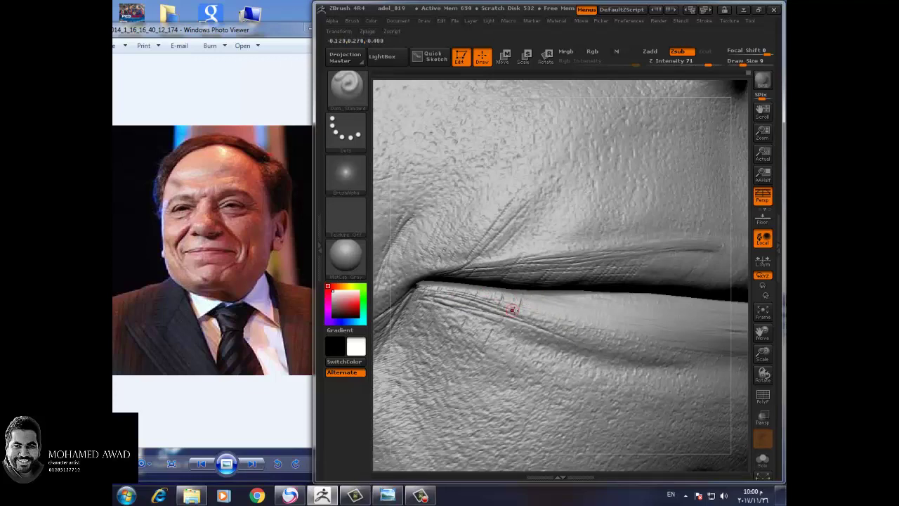
left_click_drag(510, 307, 699, 353)
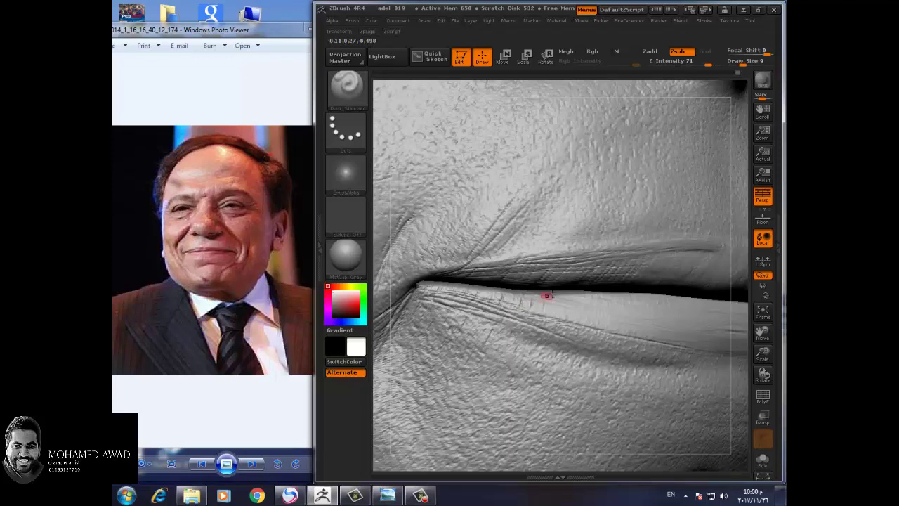
left_click_drag(498, 297, 605, 318)
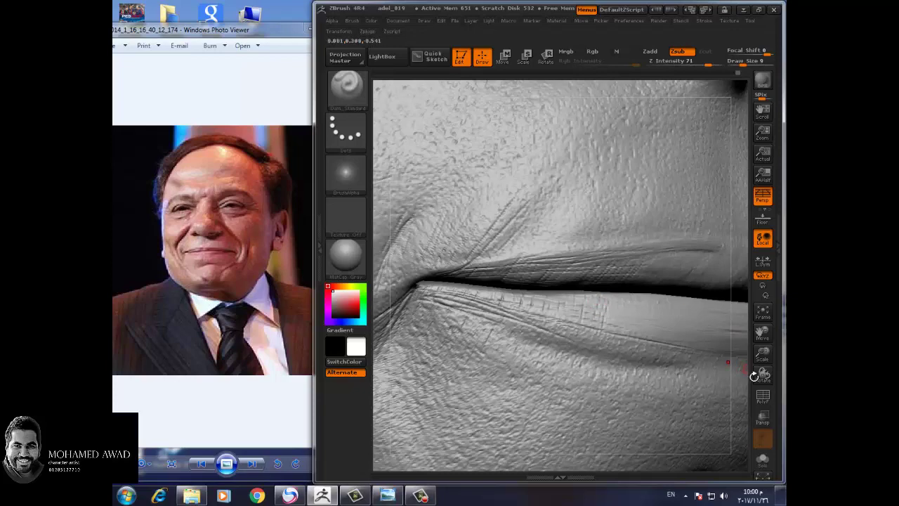
key("space")
mouse_move(746, 389)
left_mouse_down()
mouse_move(746, 406)
mouse_move(530, 269)
mouse_move(578, 283)
mouse_move(541, 298)
left_mouse_up()
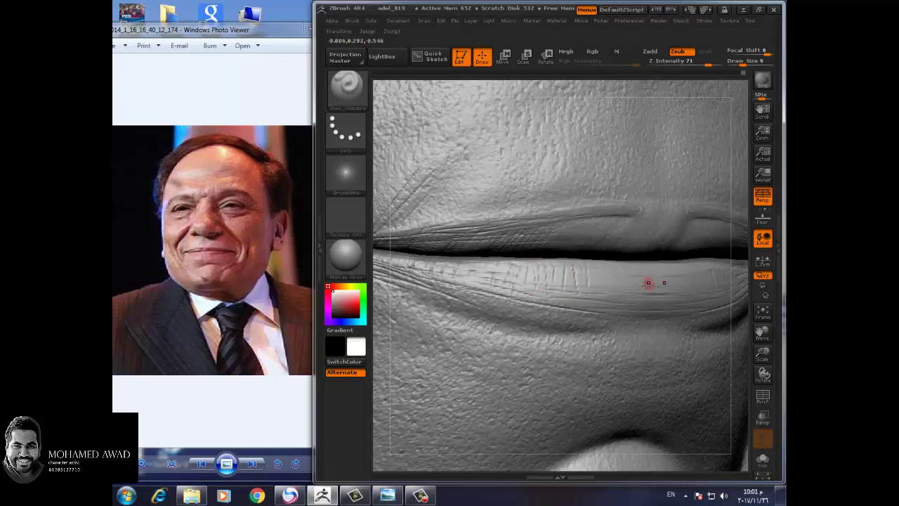
left_click_drag(602, 263, 628, 311)
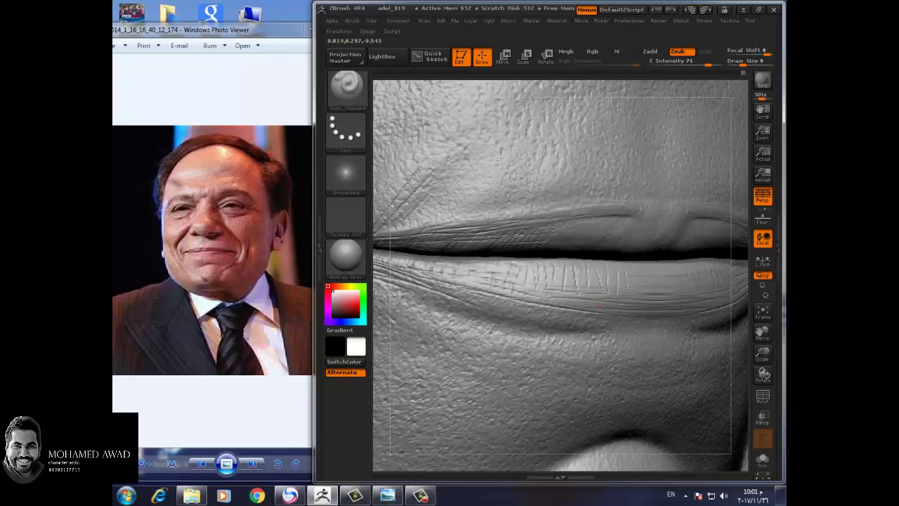
left_click_drag(575, 271, 576, 289)
left_click_drag(652, 266, 649, 275)
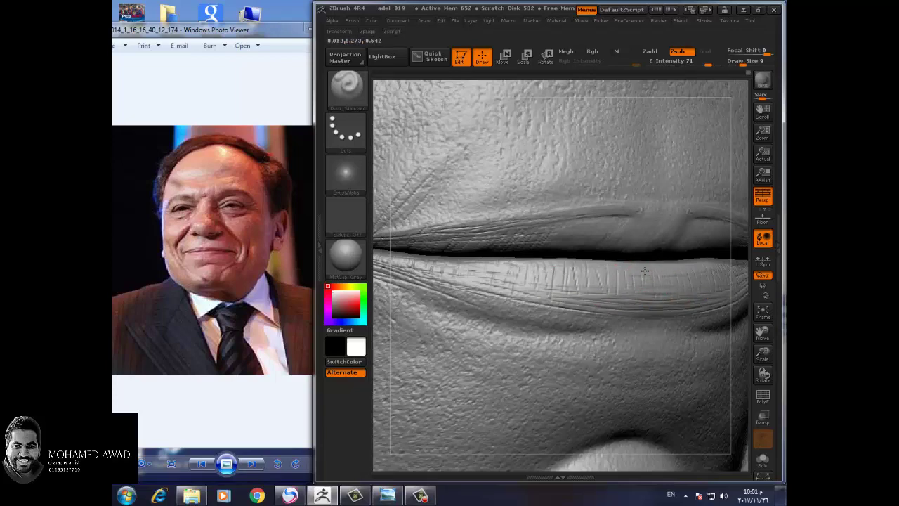
mouse_move(751, 345)
left_mouse_down()
mouse_move(629, 210)
mouse_move(583, 205)
left_mouse_up()
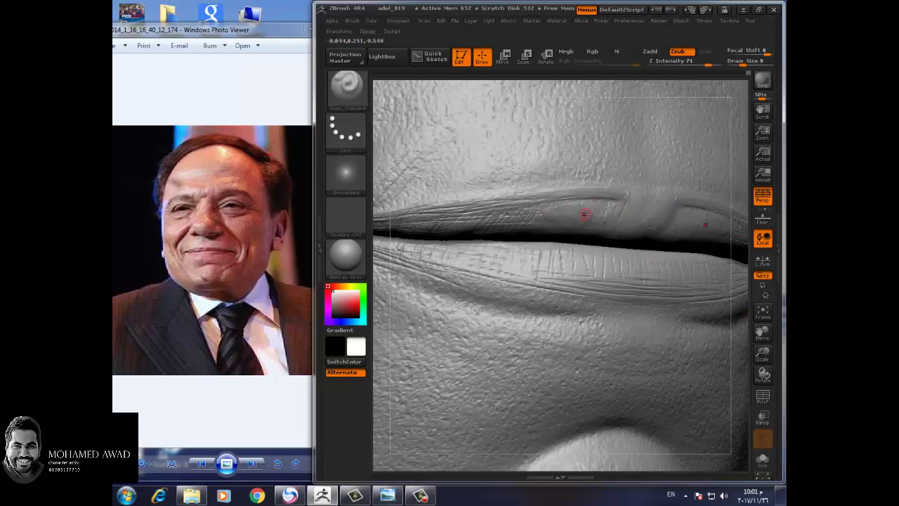
mouse_move(603, 244)
left_mouse_down()
mouse_move(661, 215)
mouse_move(628, 257)
mouse_move(506, 275)
mouse_move(607, 242)
left_mouse_up()
Step: Pick a new brush set to Zsub with a dots stroke, enlarge it, and review the lips and chin
key("b")
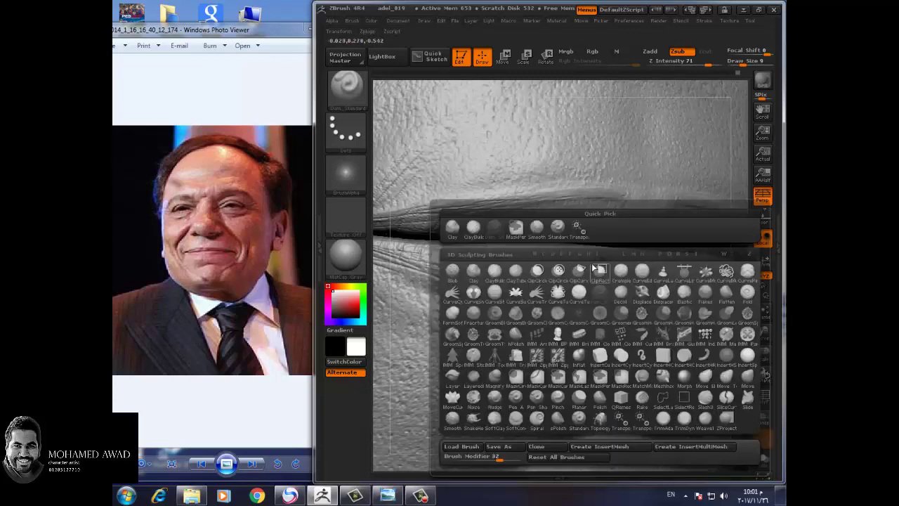
left_click(475, 235)
key("bracketright")
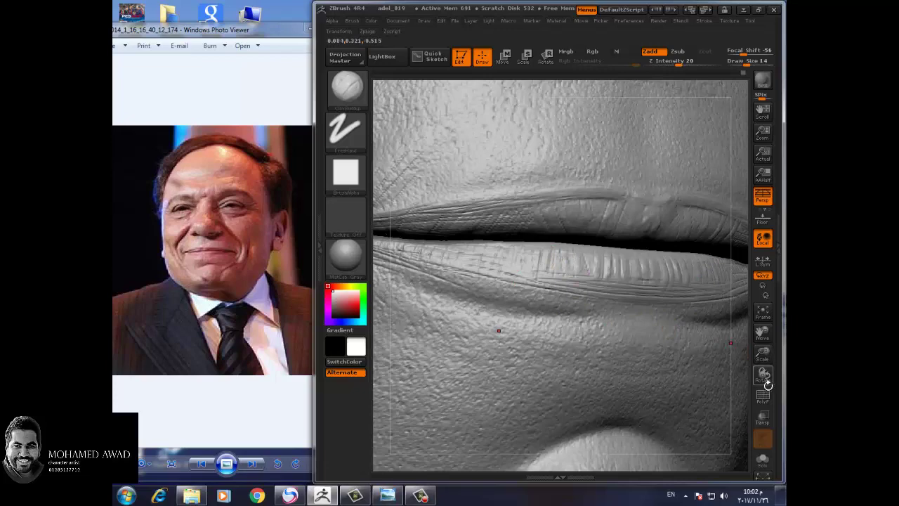
left_click_drag(763, 374, 594, 333)
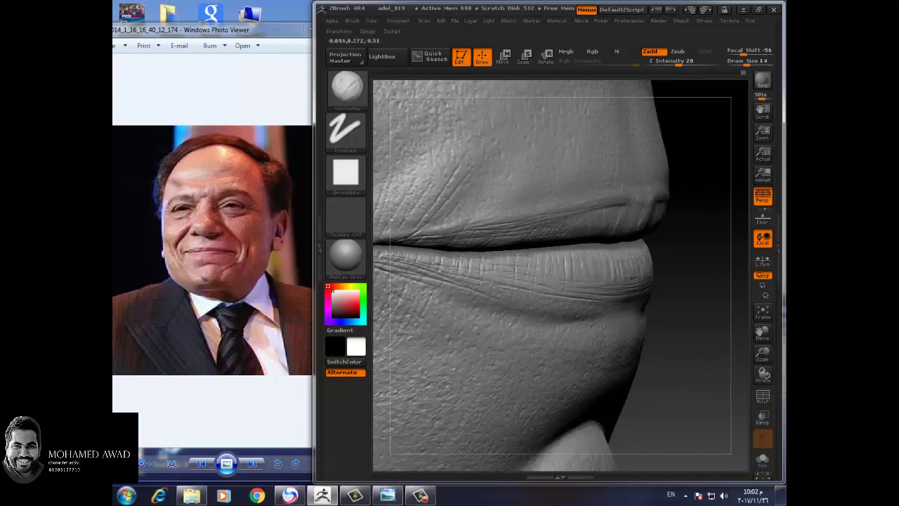
left_click_drag(693, 351, 480, 244)
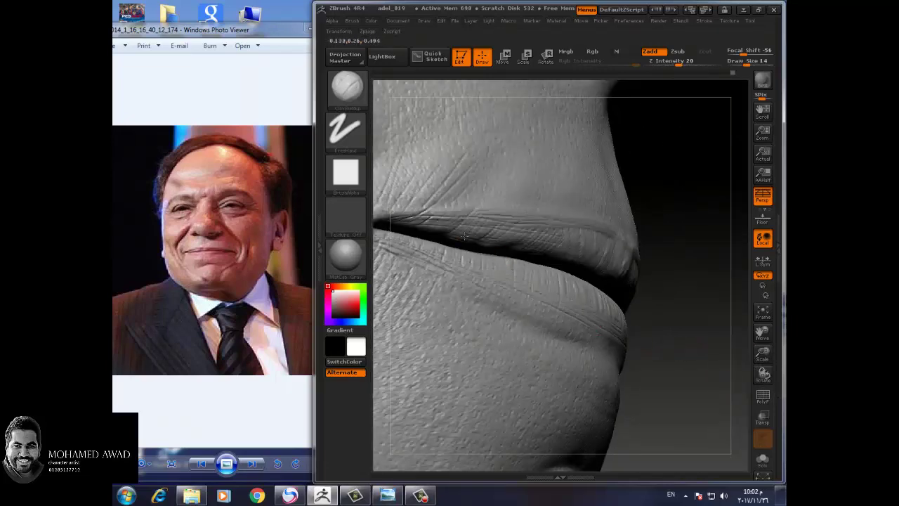
key("bracketright")
left_click_drag(689, 337, 487, 253)
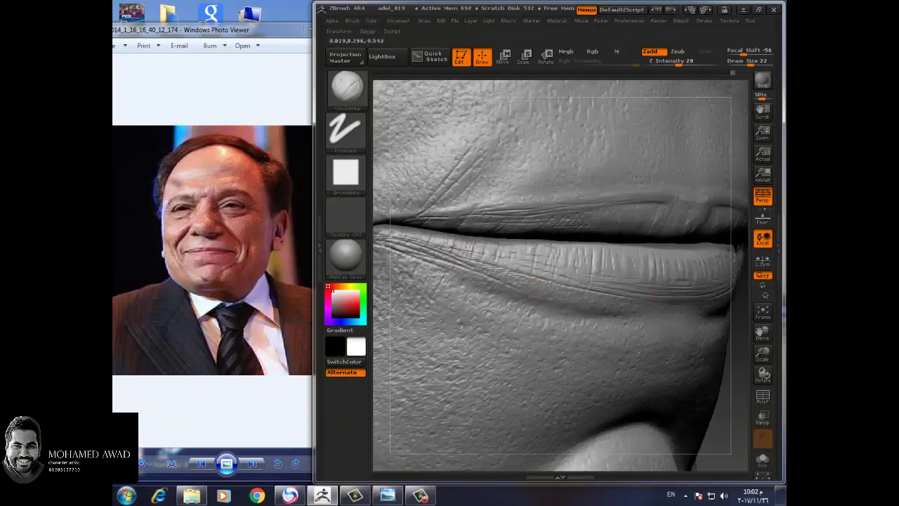
mouse_move(761, 351)
left_mouse_down()
mouse_move(747, 311)
mouse_move(749, 367)
mouse_move(762, 352)
mouse_move(712, 385)
mouse_move(673, 369)
left_mouse_up()
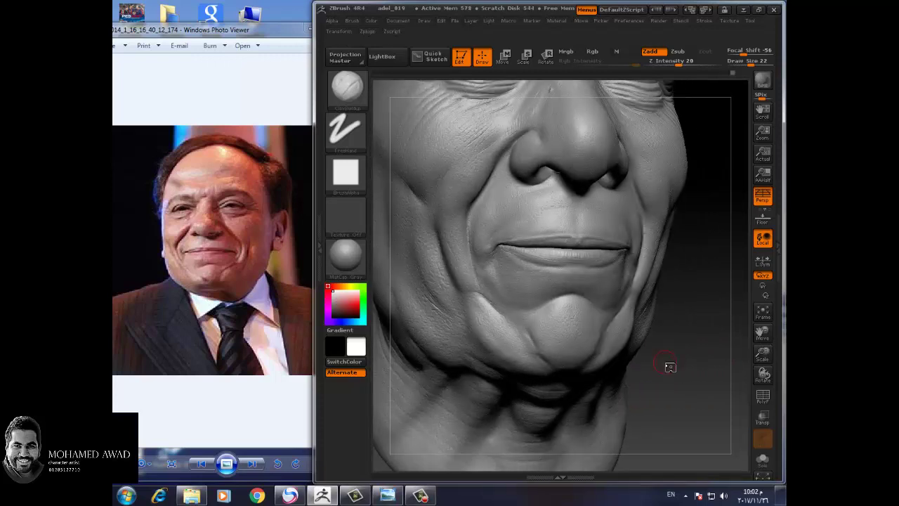
left_click_drag(763, 355, 582, 351)
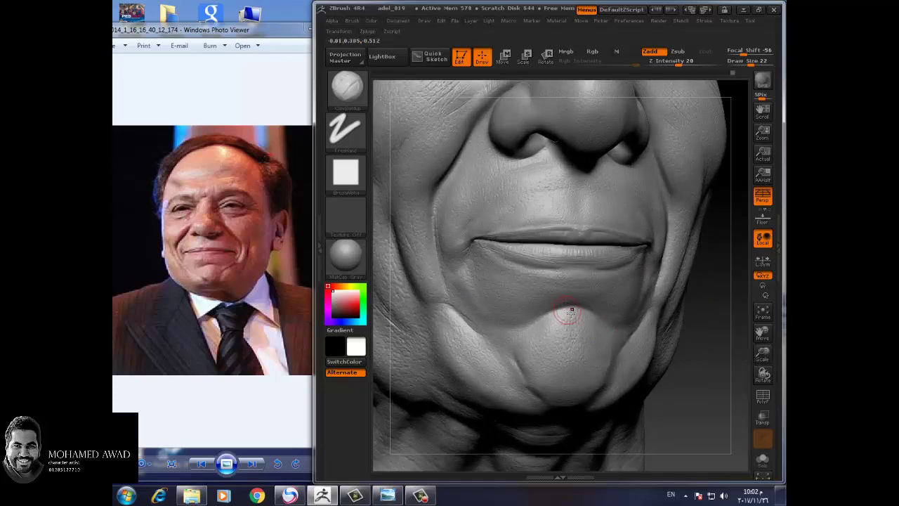
Step: Choose Dam_Standard at draw size 8 and deepen the crease between the lower lip and chin
key("b")
key("d")
key("s")
left_click_drag(736, 422, 667, 395, "alt")
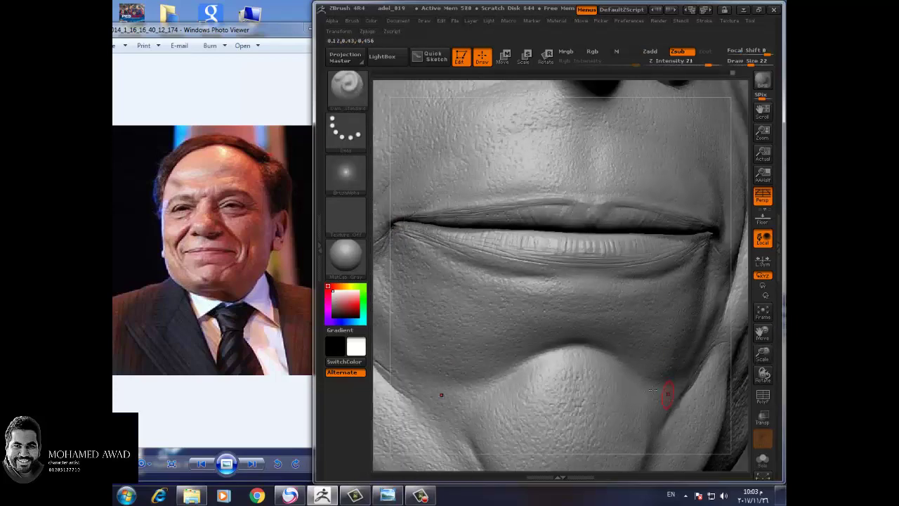
key("bracketleft")
key("bracketleft")
left_click_drag(516, 358, 626, 358)
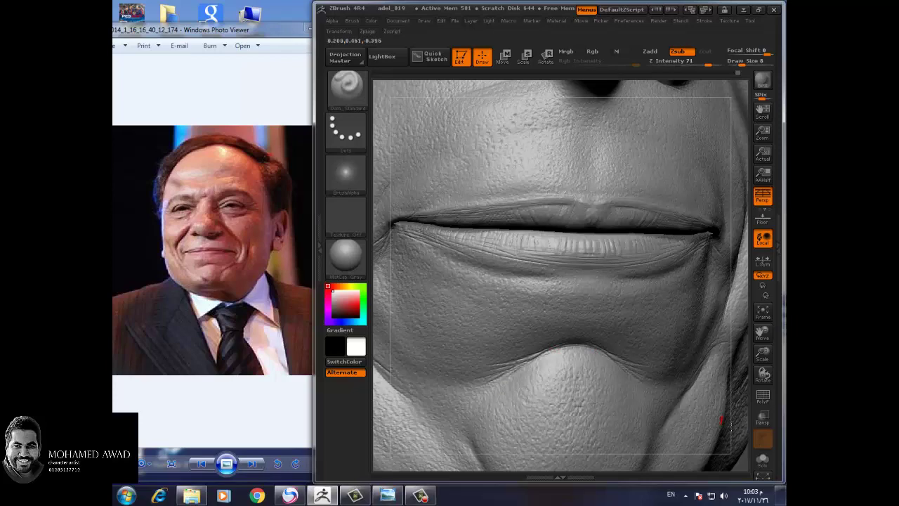
Step: Orbit around the chin, nose and lips to inspect the deepened crease
left_click_drag(724, 422, 562, 383)
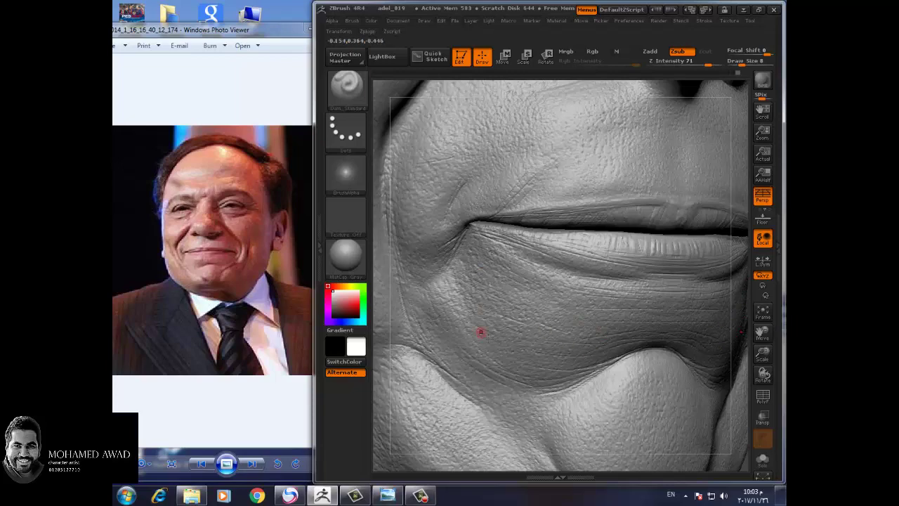
left_click_drag(763, 331, 716, 316)
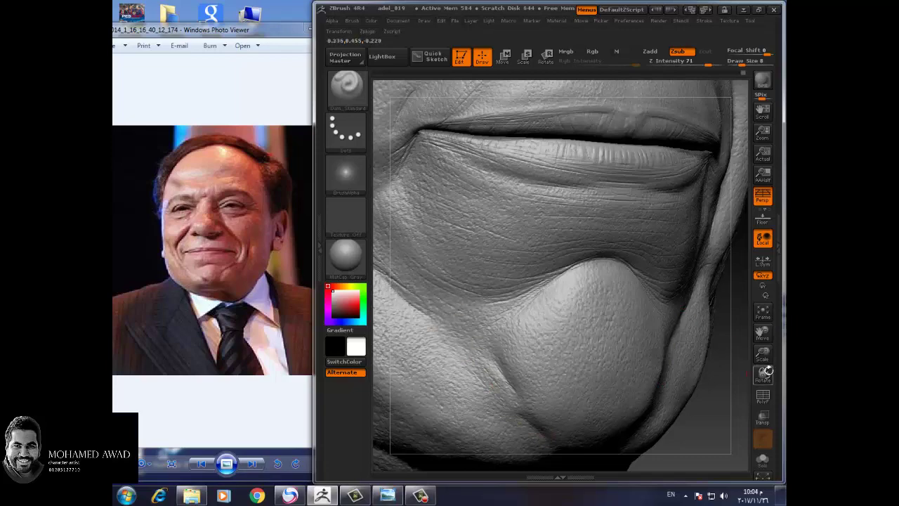
mouse_move(764, 374)
left_mouse_down()
mouse_move(753, 366)
mouse_move(745, 373)
mouse_move(763, 330)
mouse_move(763, 372)
left_mouse_up()
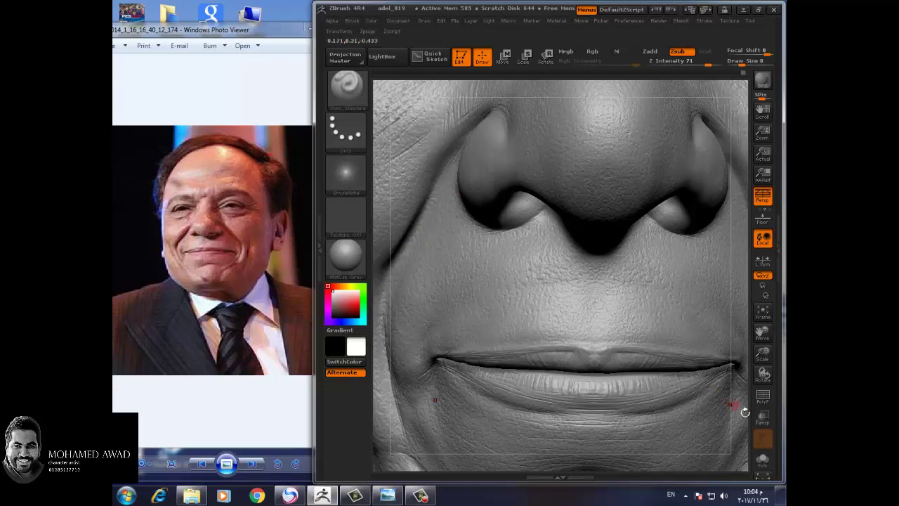
left_click_drag(745, 412, 542, 321)
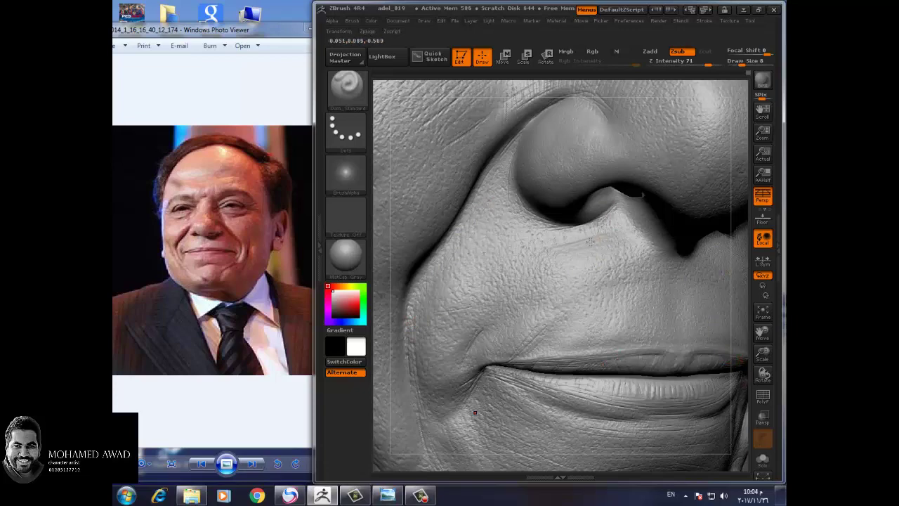
mouse_move(753, 385)
left_mouse_down()
mouse_move(679, 345)
mouse_move(635, 237)
left_mouse_up()
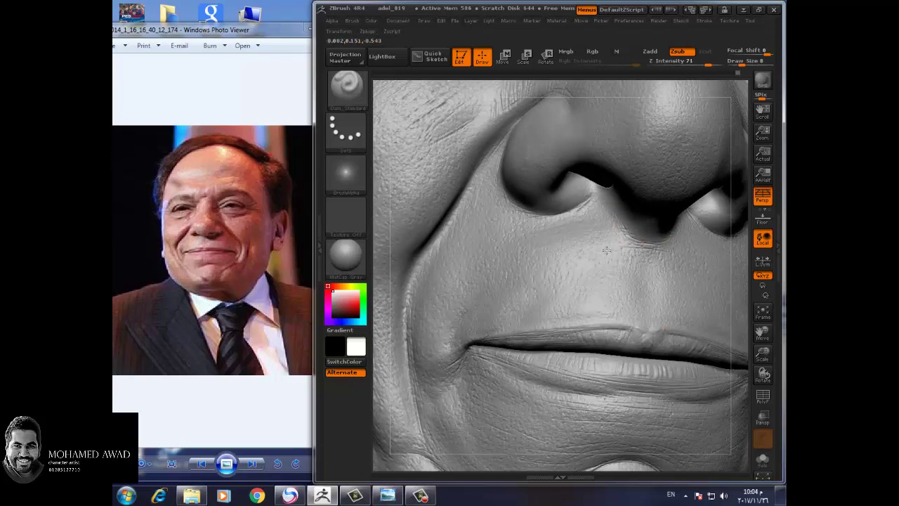
left_click_drag(745, 381, 713, 407)
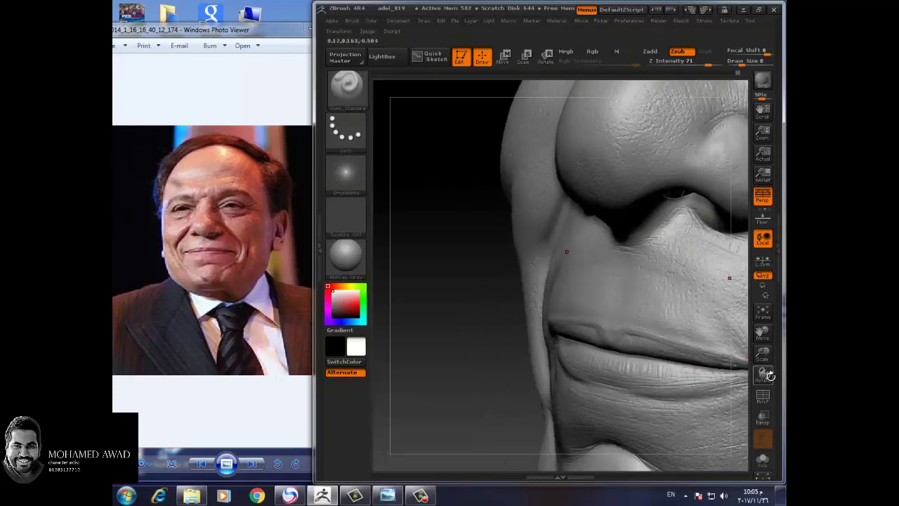
key("f")
left_click_drag(763, 375, 716, 400, "shift")
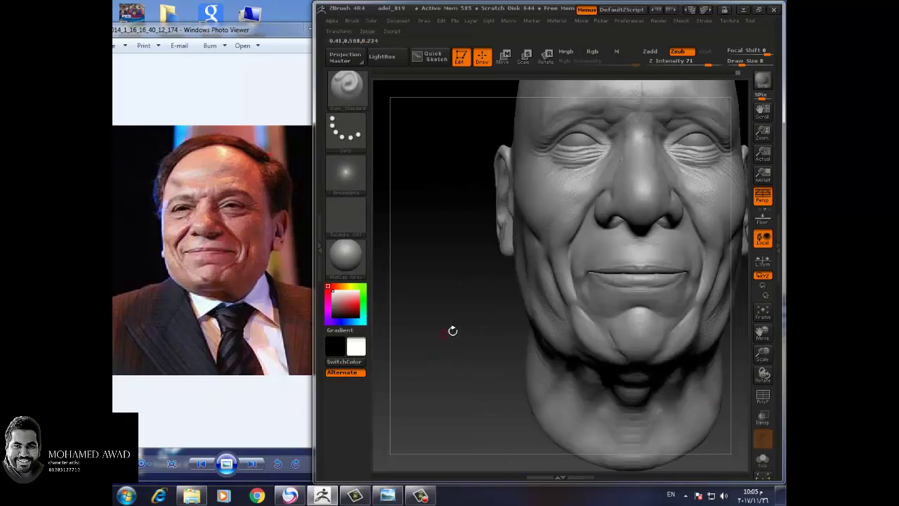
mouse_move(452, 329)
left_mouse_down()
mouse_move(707, 310)
mouse_move(499, 268)
left_mouse_up()
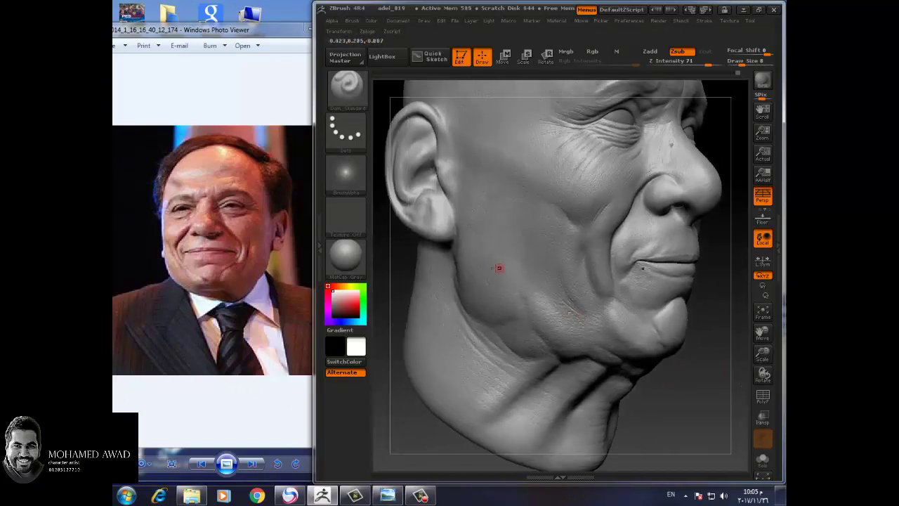
left_click_drag(408, 268, 461, 230)
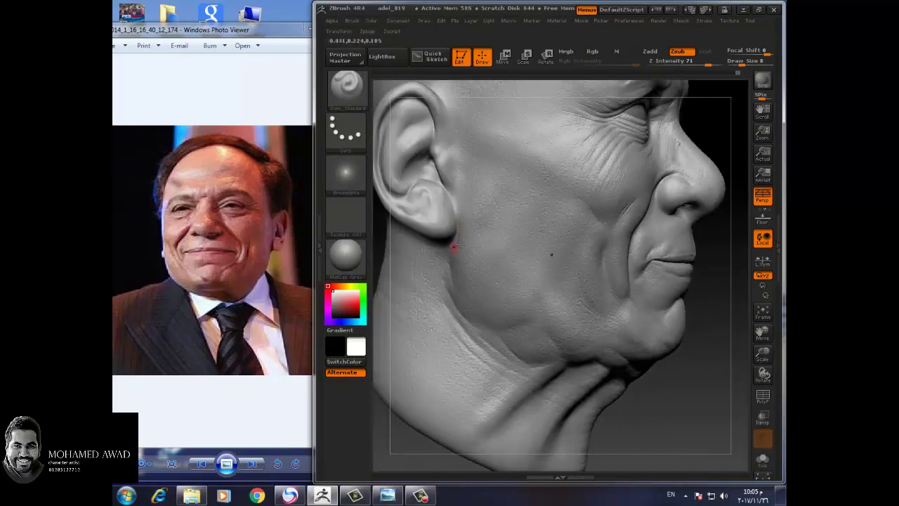
left_click_drag(703, 387, 703, 366, "alt")
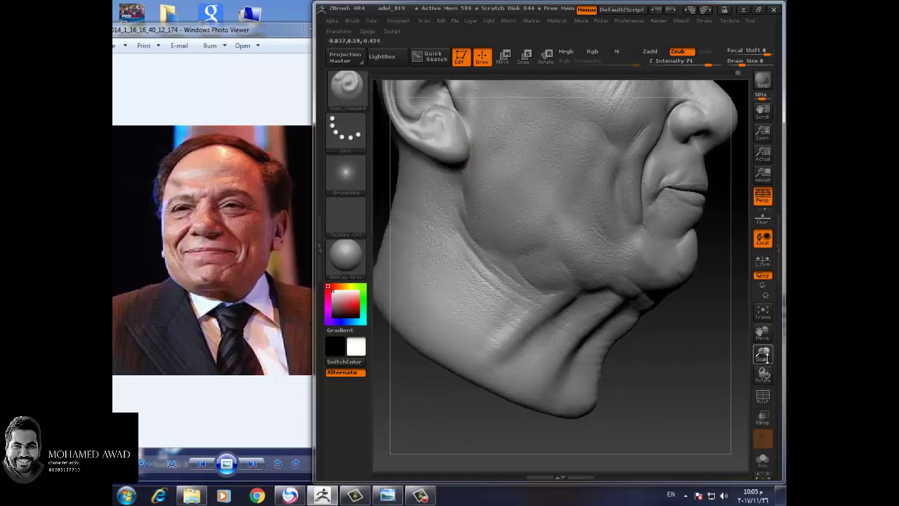
left_click_drag(762, 353, 763, 330)
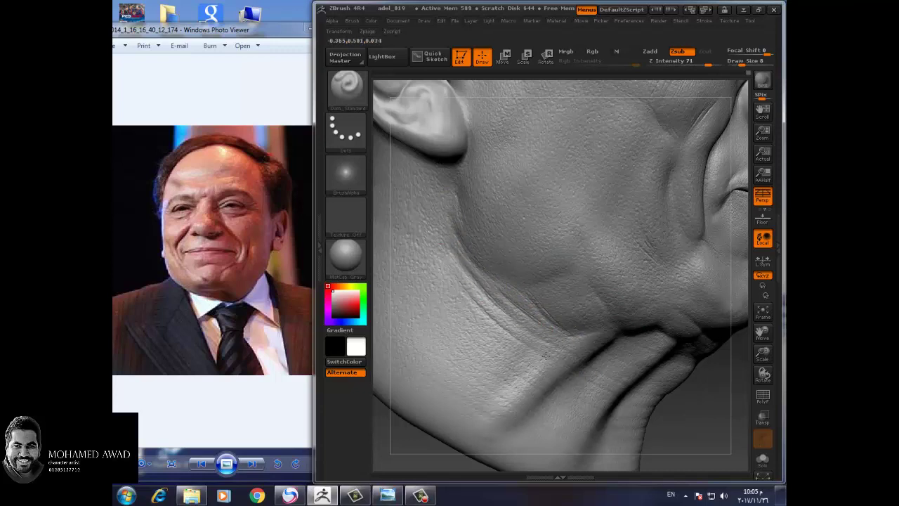
left_click_drag(545, 342, 594, 290)
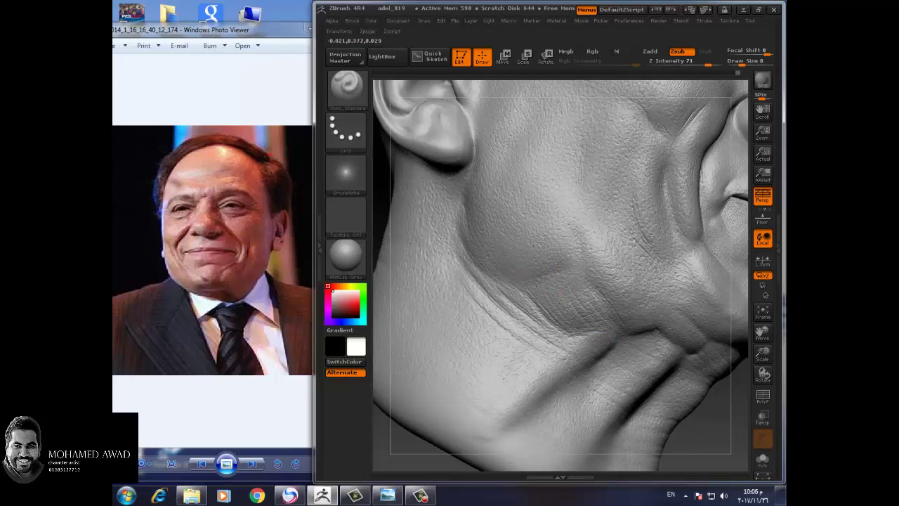
left_click_drag(730, 445, 725, 364)
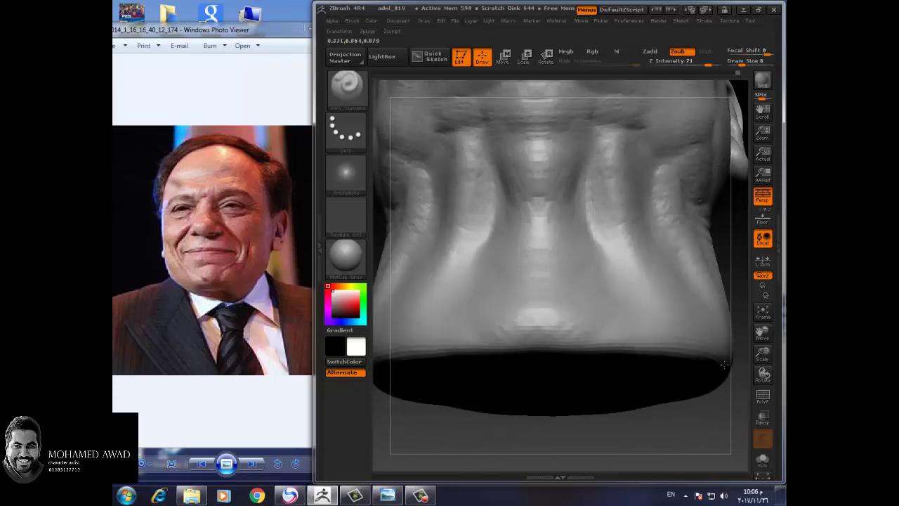
Step: Scratch several horizontal wrinkle lines across the neck below the chin
left_click_drag(738, 293, 689, 403)
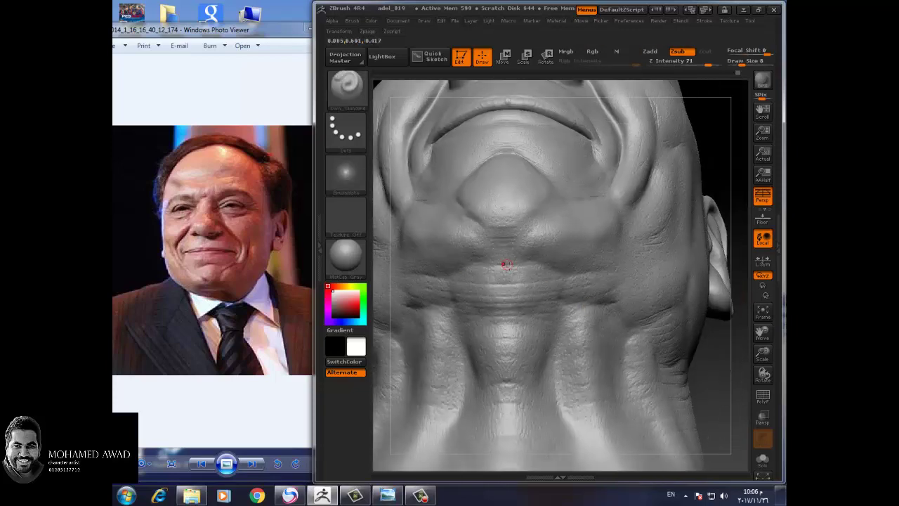
mouse_move(470, 261)
left_mouse_down()
mouse_move(524, 264)
mouse_move(532, 274)
left_mouse_up()
left_click_drag(484, 288, 523, 291)
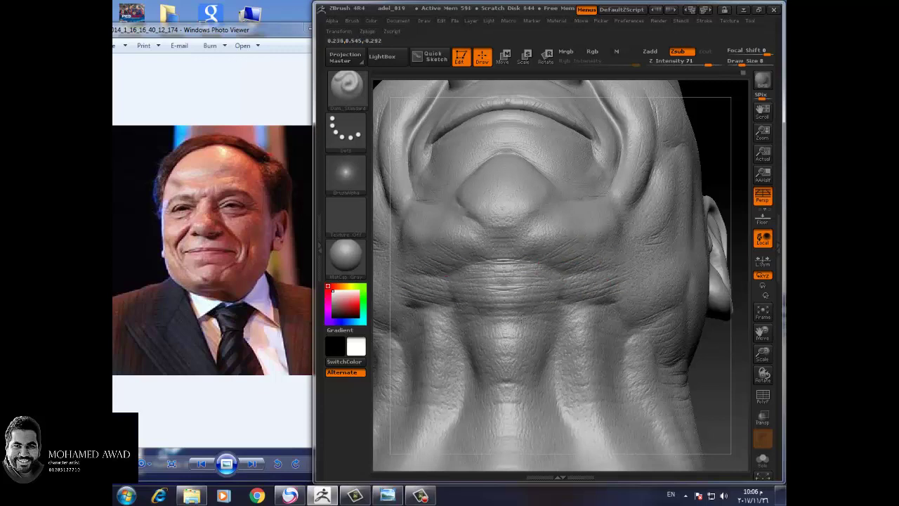
left_click_drag(616, 297, 481, 301)
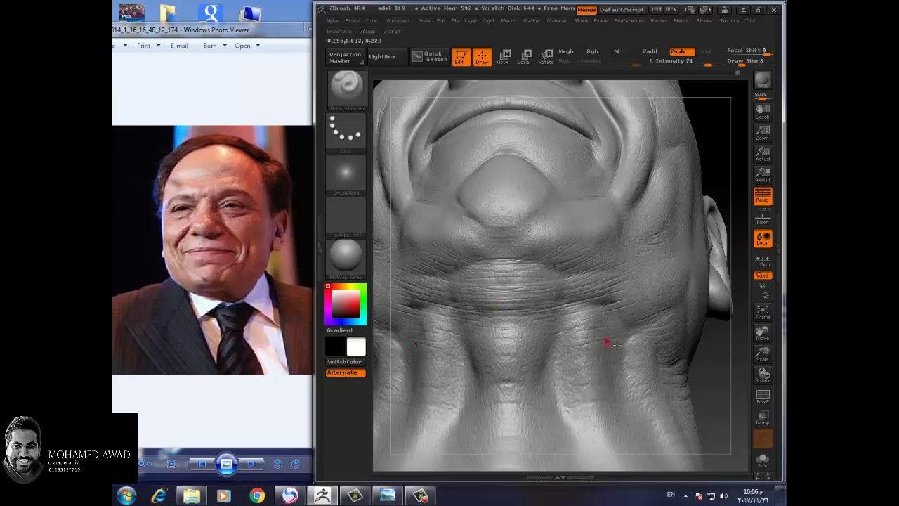
mouse_move(726, 368)
left_mouse_down()
mouse_move(714, 395)
mouse_move(703, 388)
left_mouse_up()
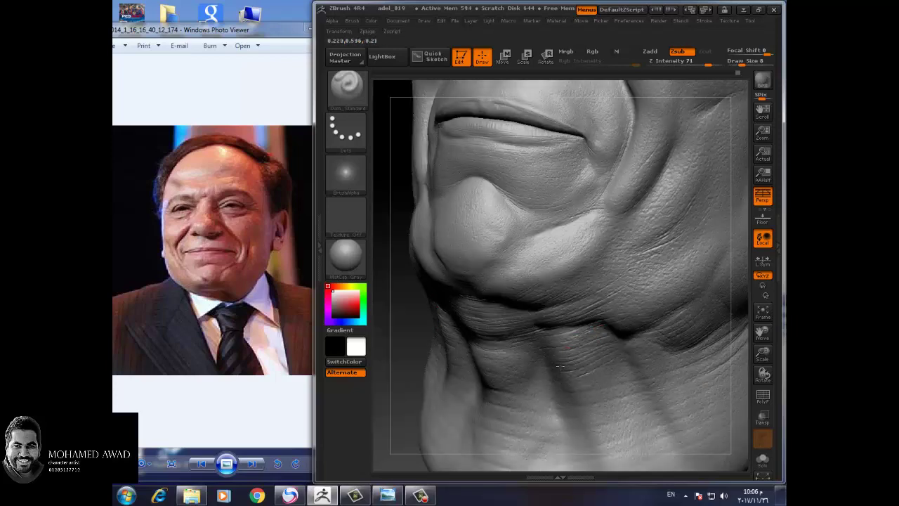
left_click_drag(463, 343, 583, 343)
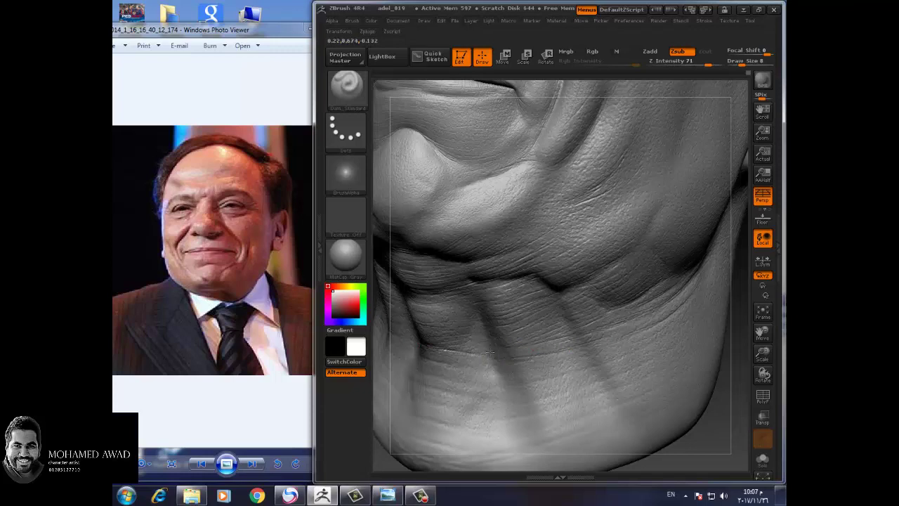
mouse_move(738, 397)
left_mouse_down()
mouse_move(747, 376)
mouse_move(568, 244)
left_mouse_up()
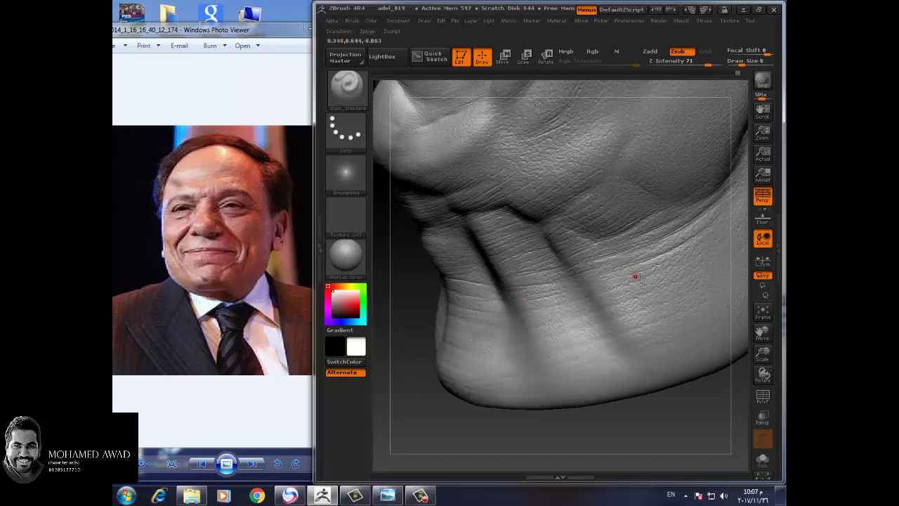
left_click_drag(706, 403, 634, 243)
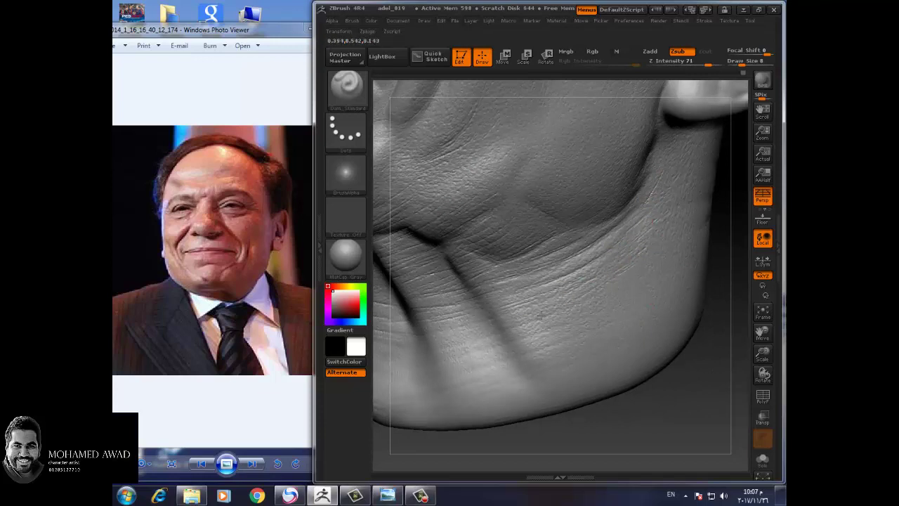
Step: Add a short neck crease and fine scratched wrinkle lines along the jawline skin
left_click(589, 296)
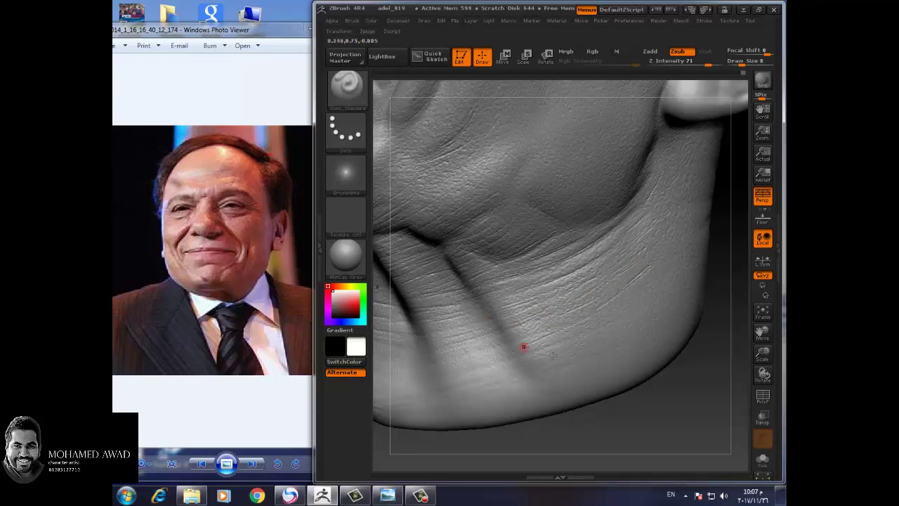
mouse_move(523, 345)
left_mouse_down()
mouse_move(634, 381)
mouse_move(562, 358)
left_mouse_up()
left_click_drag(475, 320, 520, 298)
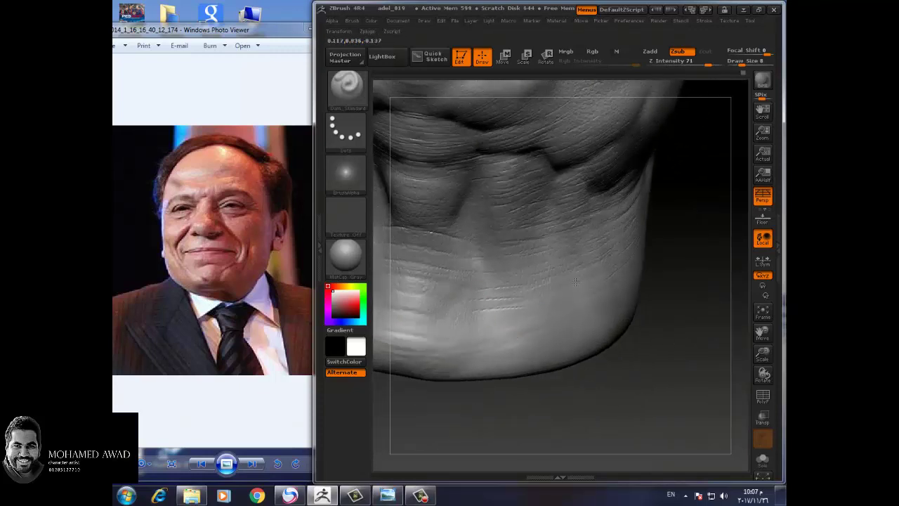
mouse_move(637, 383)
left_mouse_down()
mouse_move(692, 398)
mouse_move(498, 358)
mouse_move(532, 358)
left_mouse_up()
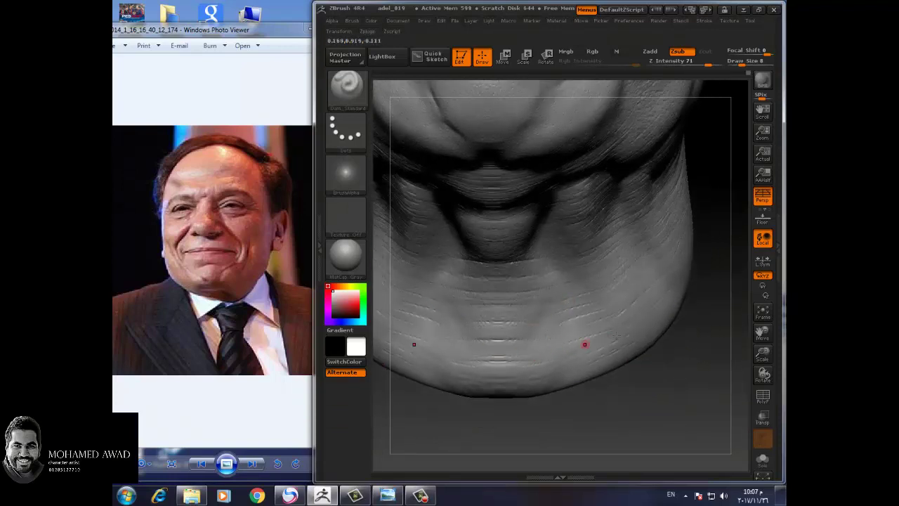
left_click_drag(616, 337, 681, 300)
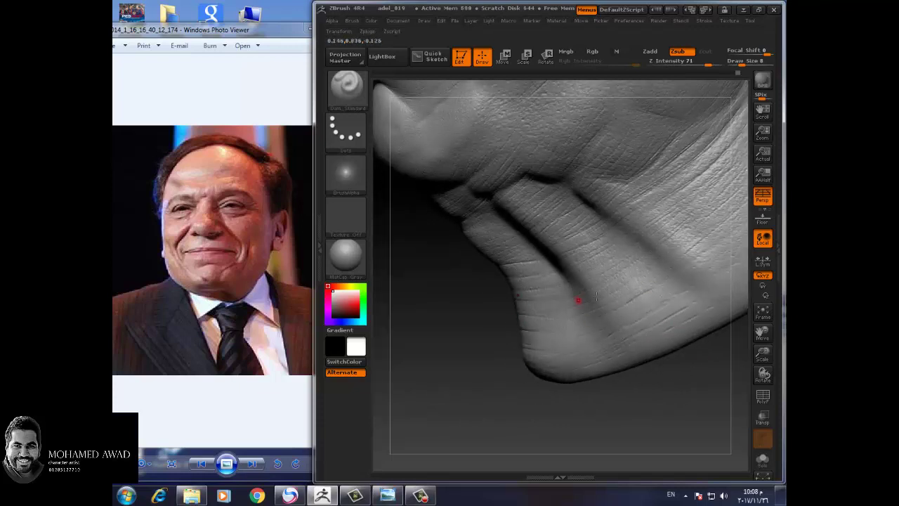
mouse_move(613, 252)
left_mouse_down()
mouse_move(573, 283)
mouse_move(529, 289)
left_mouse_up()
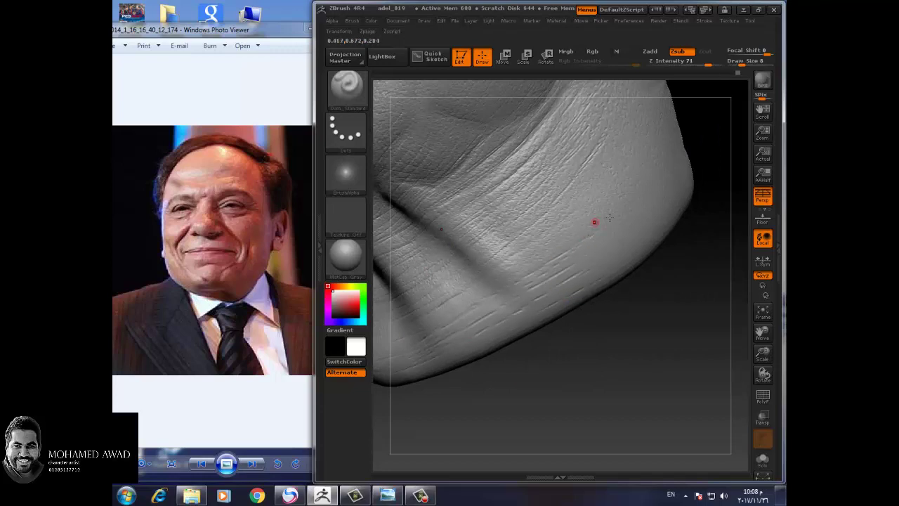
mouse_move(694, 302)
left_mouse_down()
mouse_move(666, 303)
mouse_move(667, 253)
left_mouse_up()
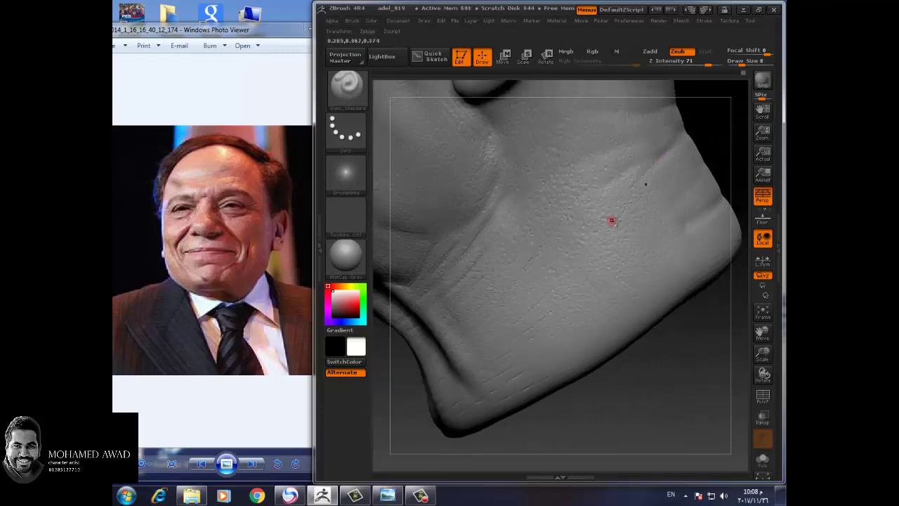
left_click_drag(659, 159, 631, 194)
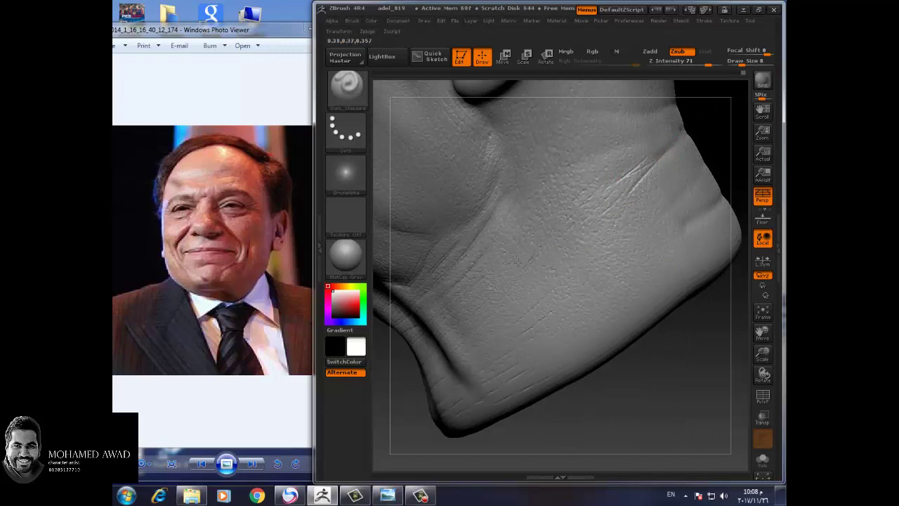
left_click_drag(702, 327, 629, 321)
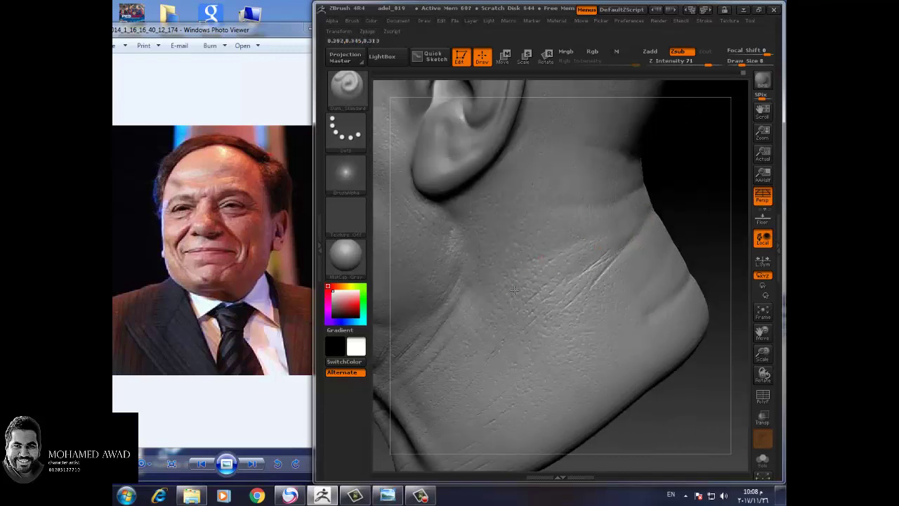
left_click_drag(697, 403, 503, 186)
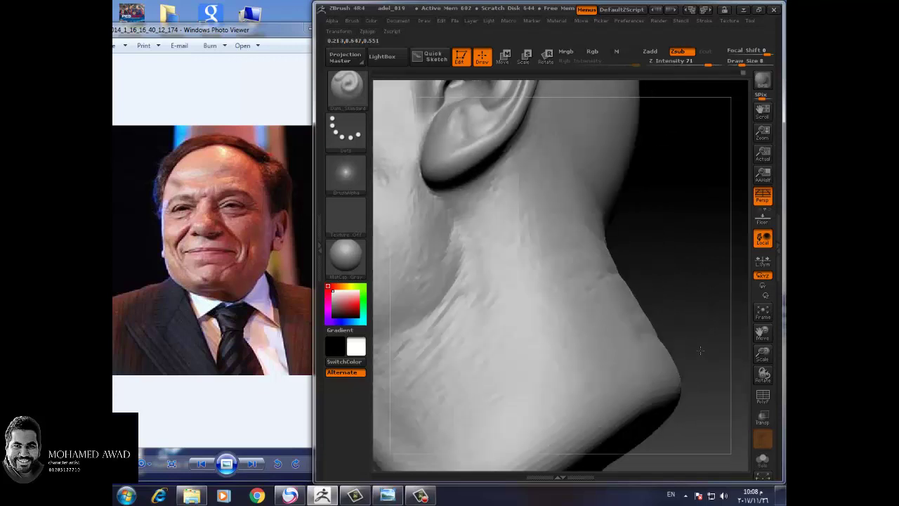
left_click_drag(660, 211, 491, 178)
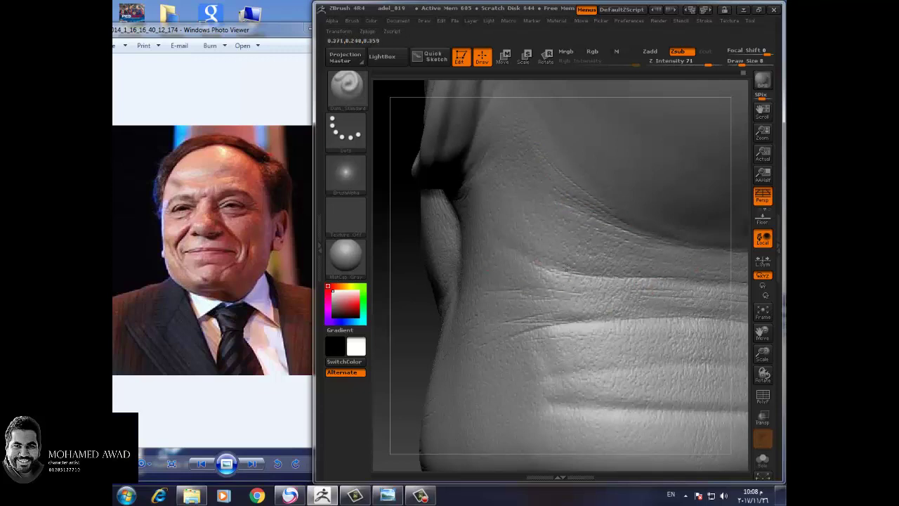
mouse_move(763, 343)
left_mouse_down()
mouse_move(681, 321)
mouse_move(686, 371)
mouse_move(695, 345)
mouse_move(724, 347)
left_mouse_up()
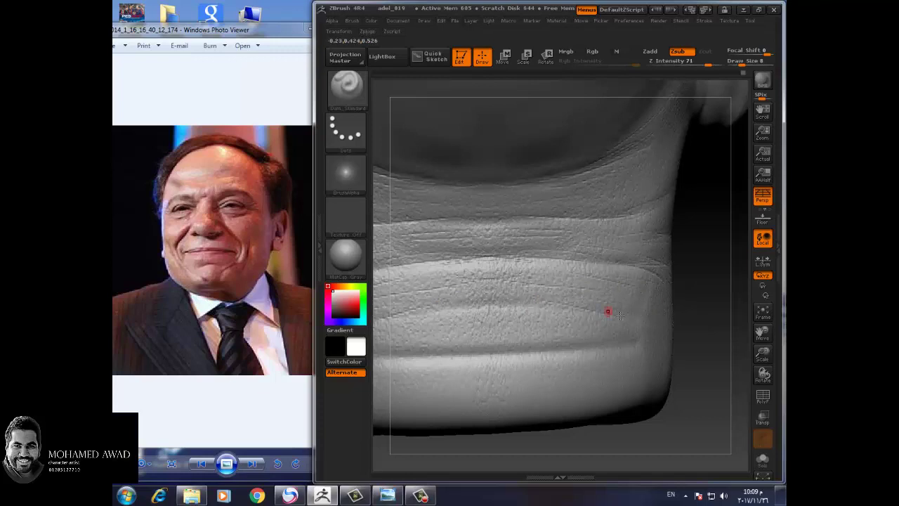
left_click_drag(729, 333, 641, 321)
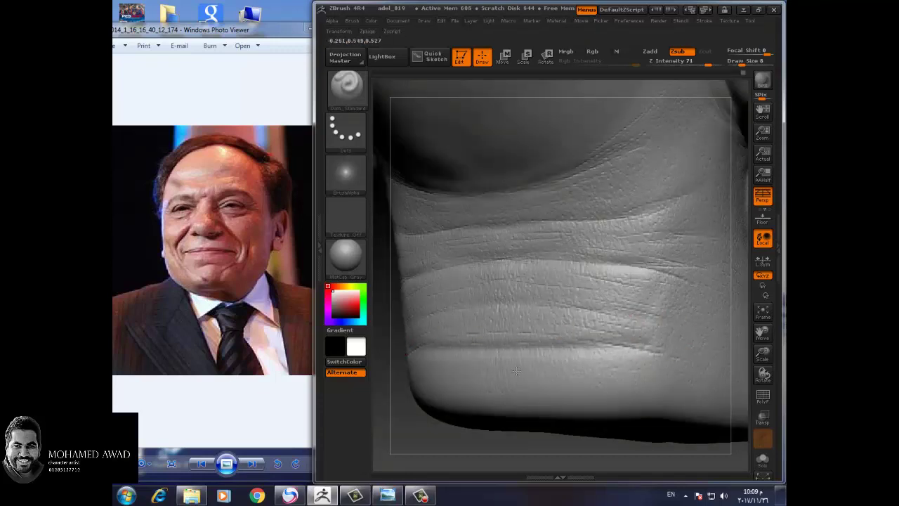
left_click(763, 311)
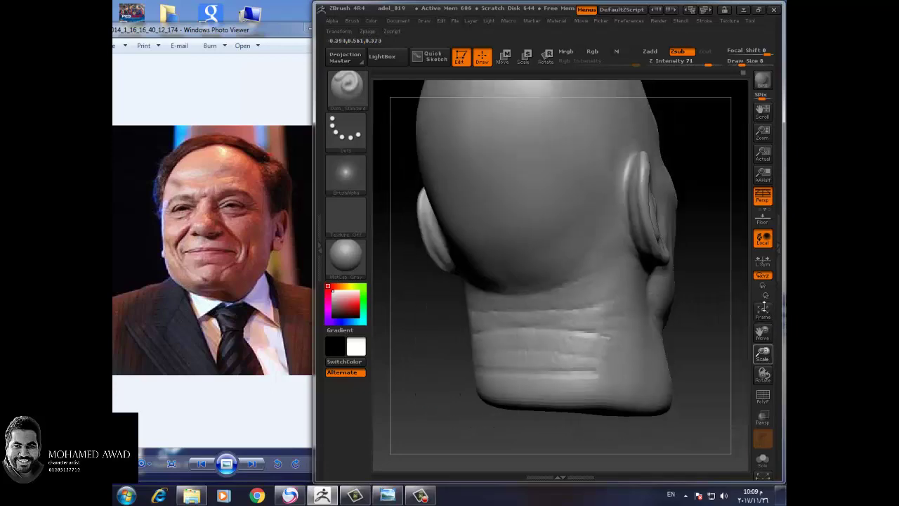
left_click_drag(724, 356, 710, 372)
key("f")
mouse_move(729, 417)
left_mouse_down()
mouse_move(723, 356)
mouse_move(689, 340)
mouse_move(720, 398)
mouse_move(747, 418)
mouse_move(732, 379)
left_mouse_up()
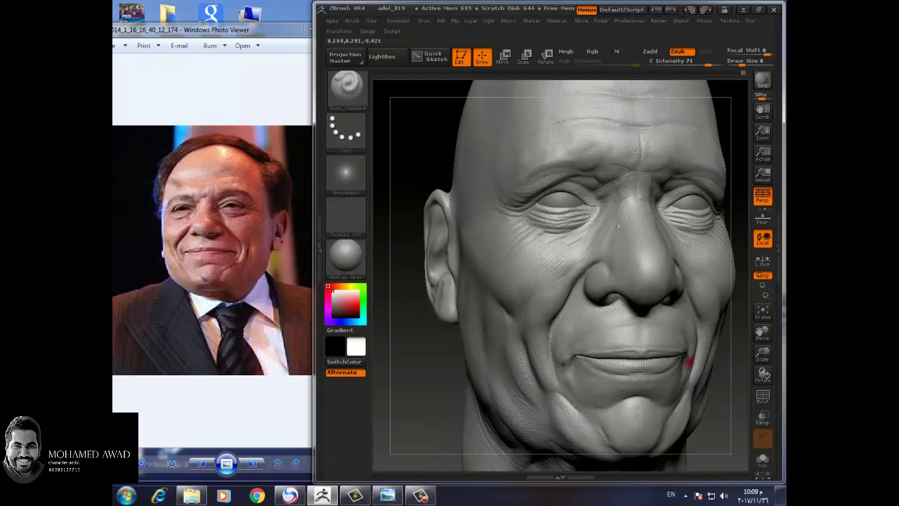
Step: Advance four photos in Photo Viewer and show the eye-and-nose close-up at actual size
left_click(268, 402)
left_click(253, 463)
left_click(254, 464)
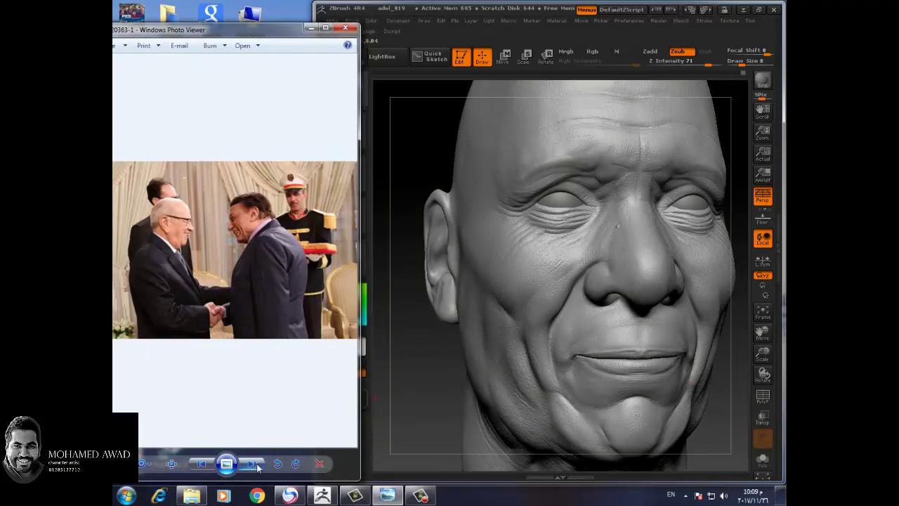
left_click(253, 464)
left_click(253, 464)
left_click(171, 464)
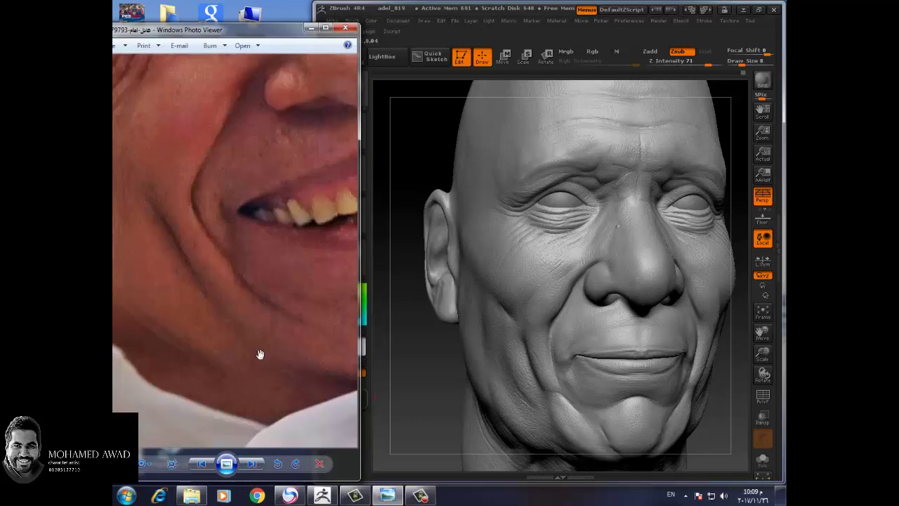
mouse_move(260, 354)
left_mouse_down()
mouse_move(281, 392)
mouse_move(245, 357)
left_mouse_up()
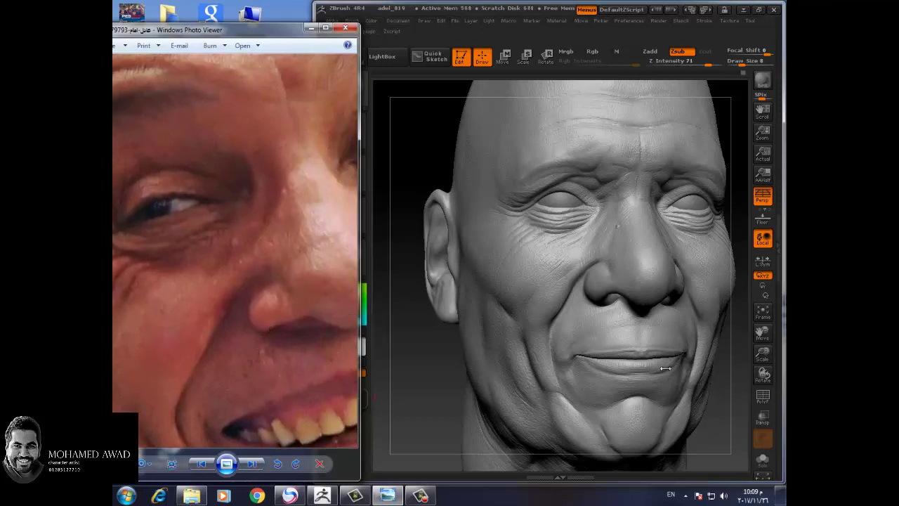
Step: Pick a freehand additive brush at draw size 14 and Z intensity 35 for dabbing moles below the eye
left_click(509, 322)
key("b")
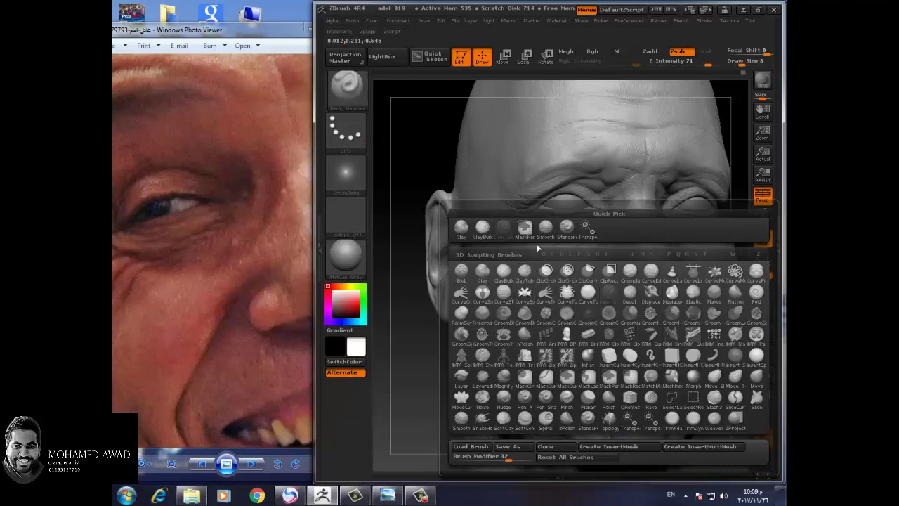
left_click(482, 226)
left_click_drag(762, 355, 762, 309)
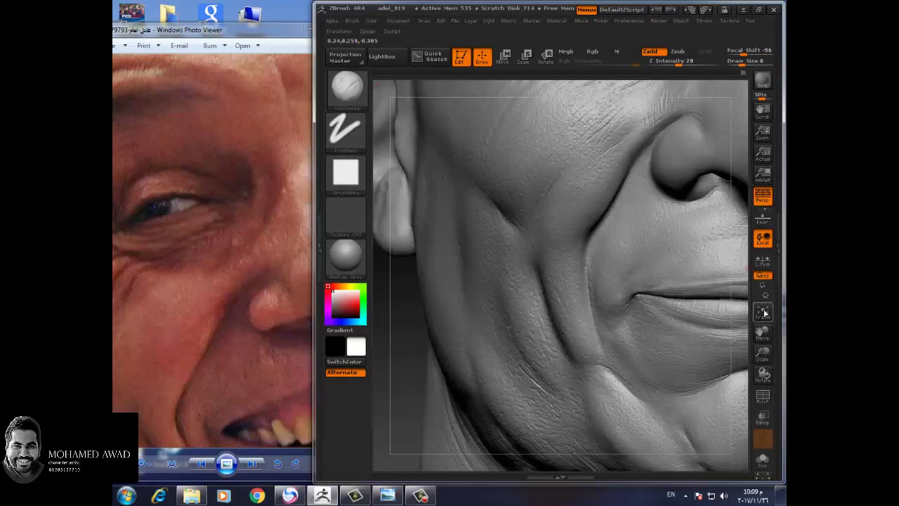
left_click_drag(762, 376, 470, 298)
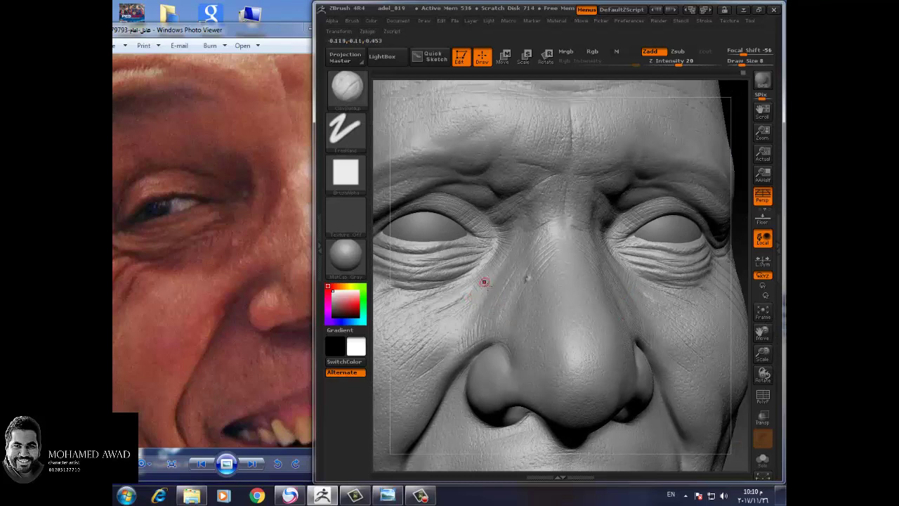
key("bracketright")
key("space")
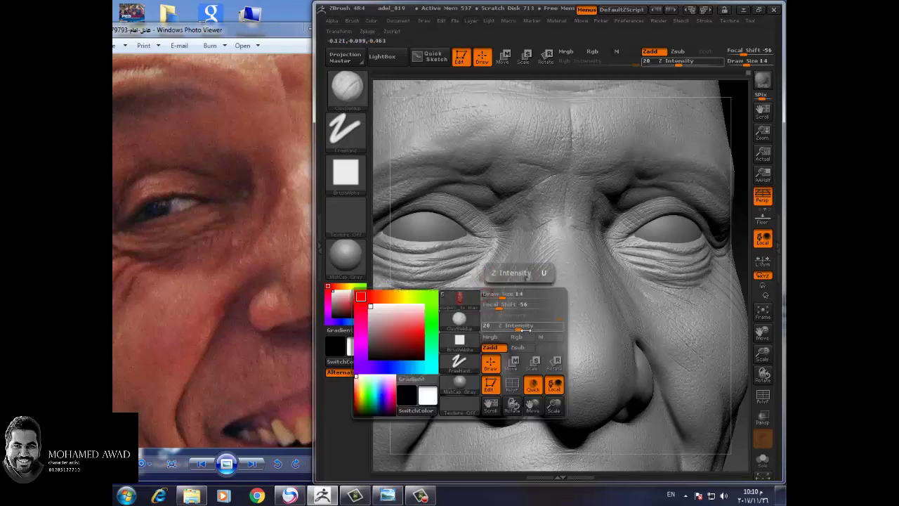
left_click_drag(524, 328, 536, 328)
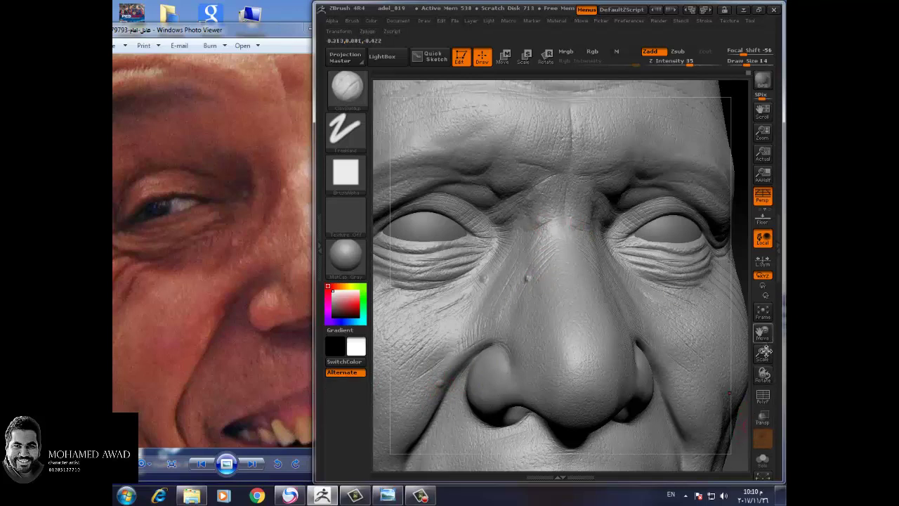
mouse_move(763, 374)
left_mouse_down()
mouse_move(728, 383)
mouse_move(689, 358)
left_mouse_up()
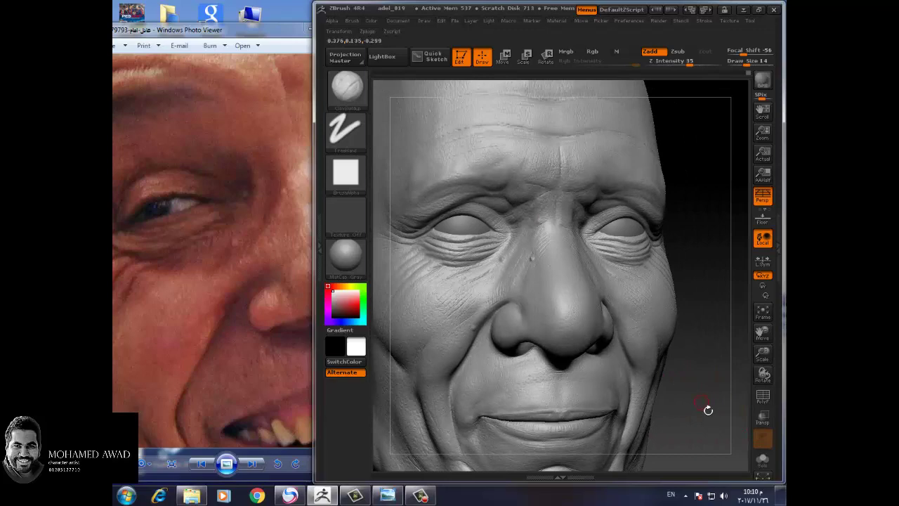
left_click_drag(709, 410, 674, 393)
scroll(230, 357, "down", 2)
scroll(274, 361, "up", 3)
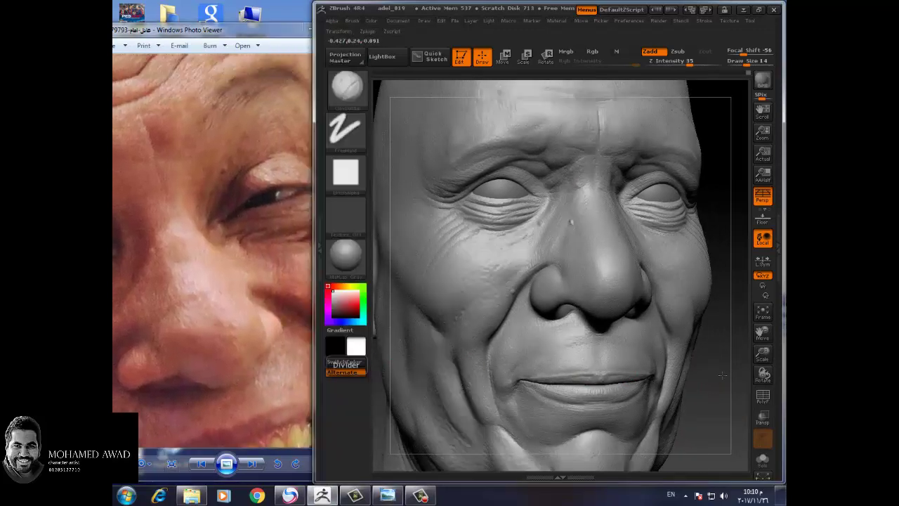
mouse_move(722, 376)
left_mouse_down()
mouse_move(726, 389)
mouse_move(774, 389)
left_mouse_up()
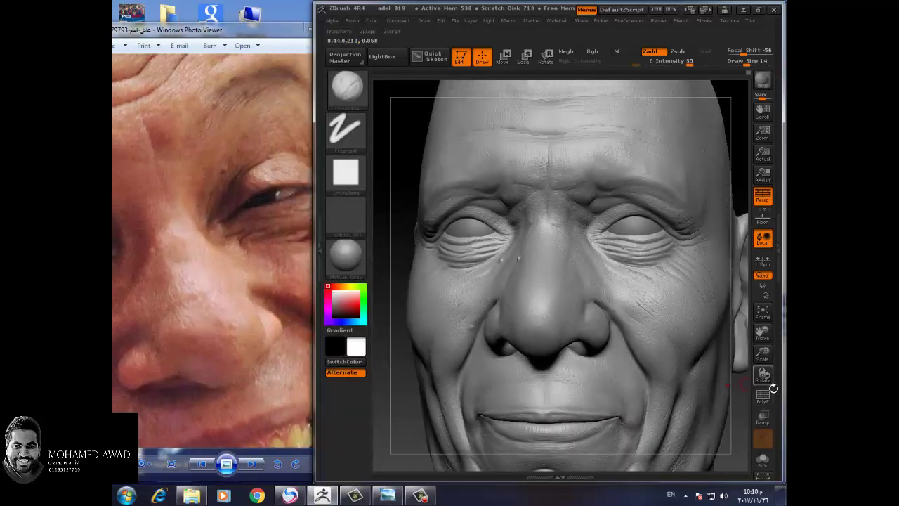
left_click_drag(763, 355, 765, 330)
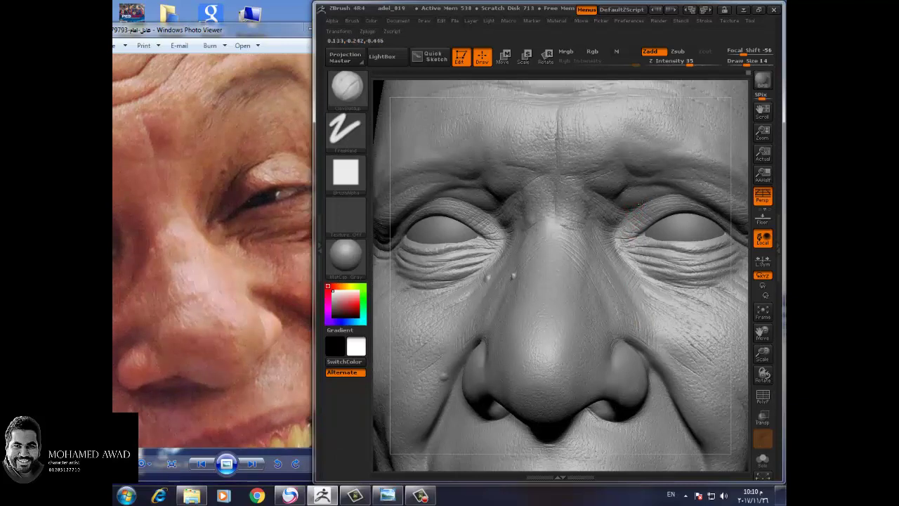
left_click_drag(751, 345, 738, 321)
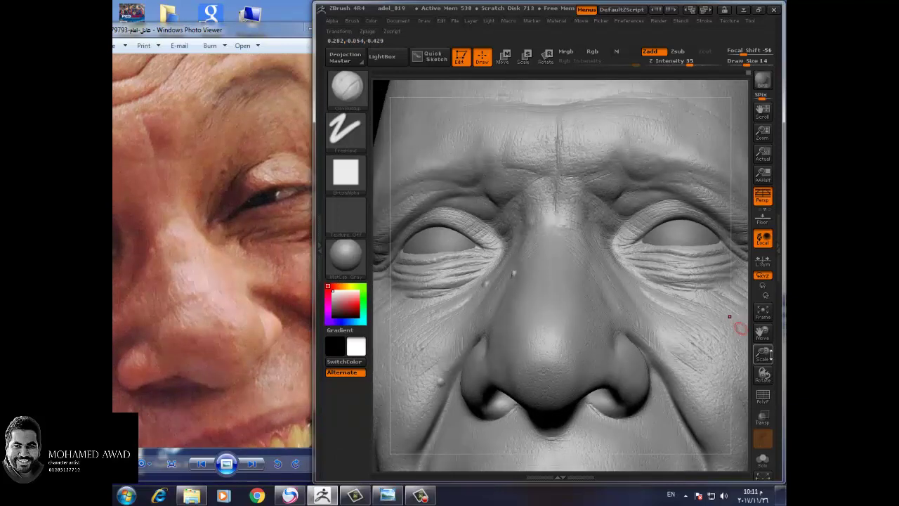
left_click_drag(753, 352, 766, 358)
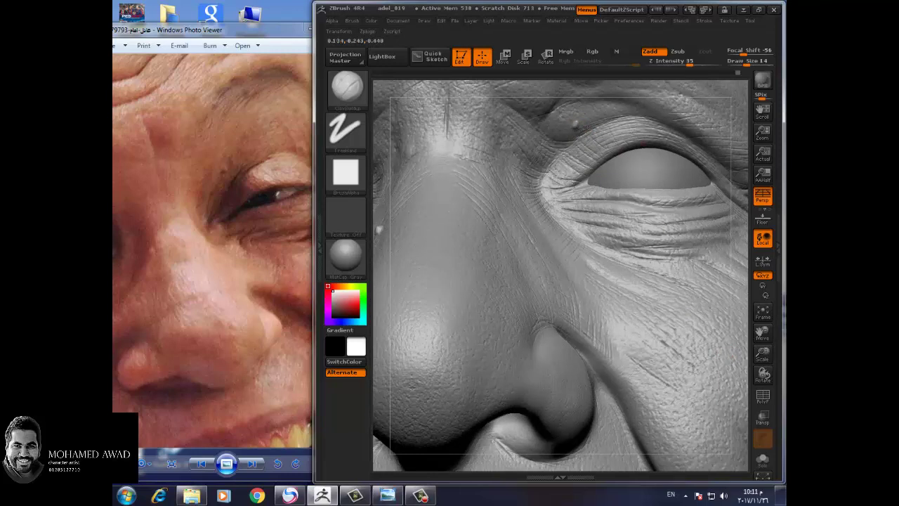
left_click_drag(275, 375, 223, 414)
left_click(675, 259)
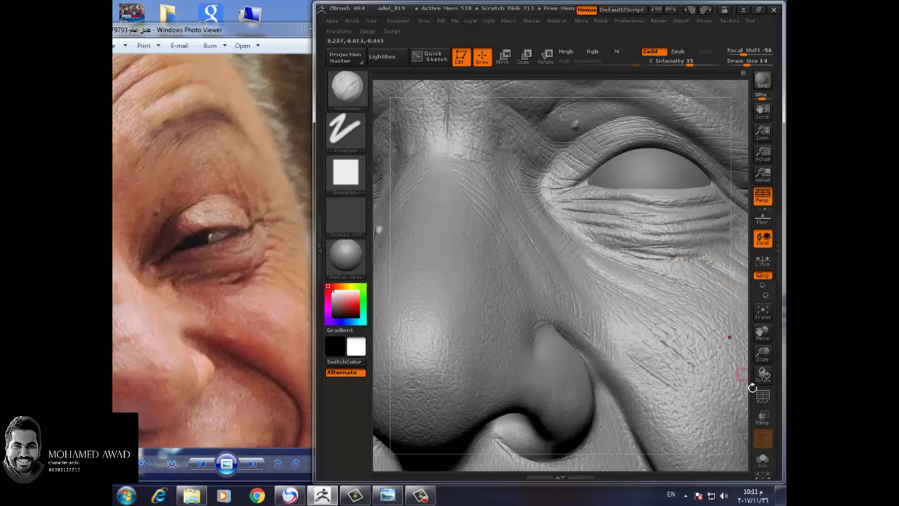
key("f")
left_click_drag(747, 407, 711, 401)
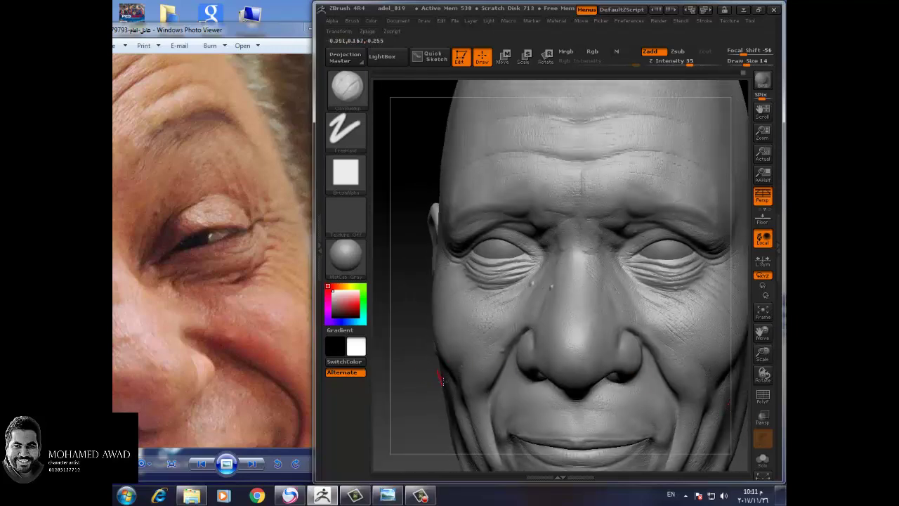
mouse_move(247, 436)
left_mouse_down()
mouse_move(274, 316)
mouse_move(262, 341)
left_mouse_up()
left_click(144, 464)
scroll(261, 343, "up", 3)
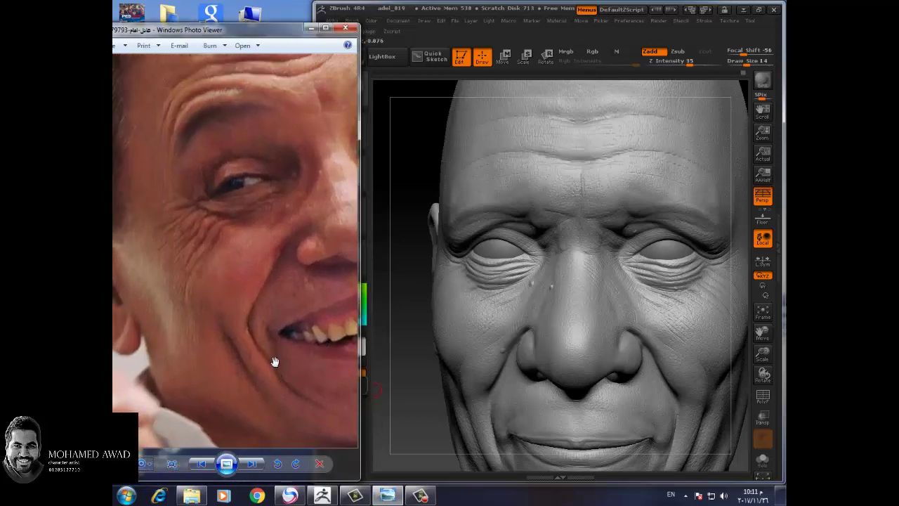
left_click(413, 332)
left_click_drag(413, 332, 544, 159)
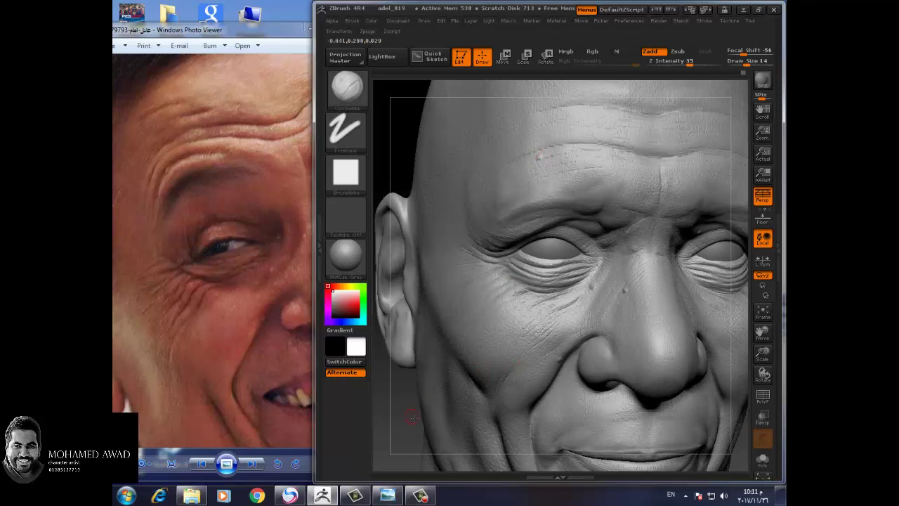
left_click_drag(412, 417, 500, 353)
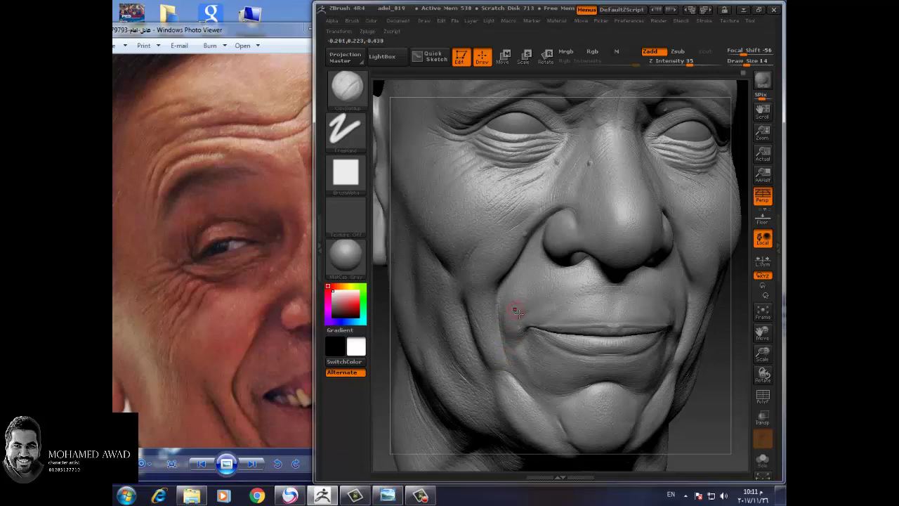
left_click_drag(538, 308, 609, 372)
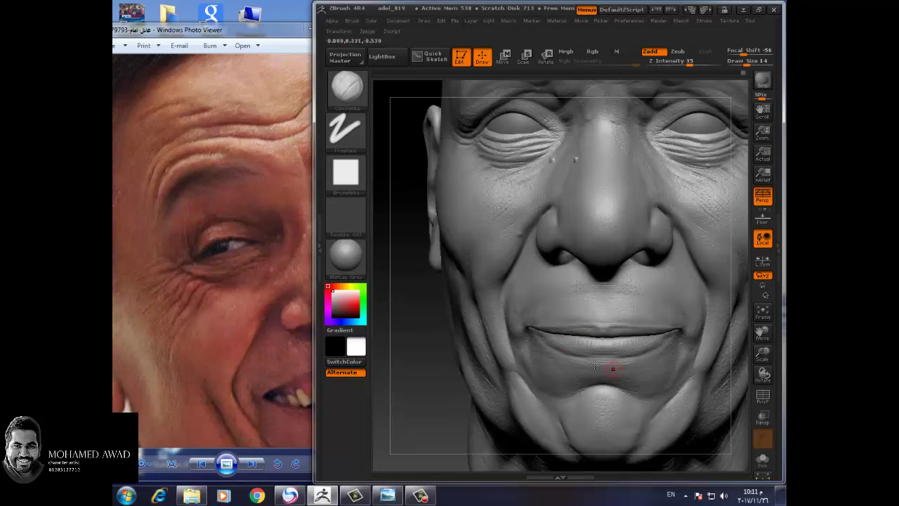
left_click_drag(442, 390, 510, 311)
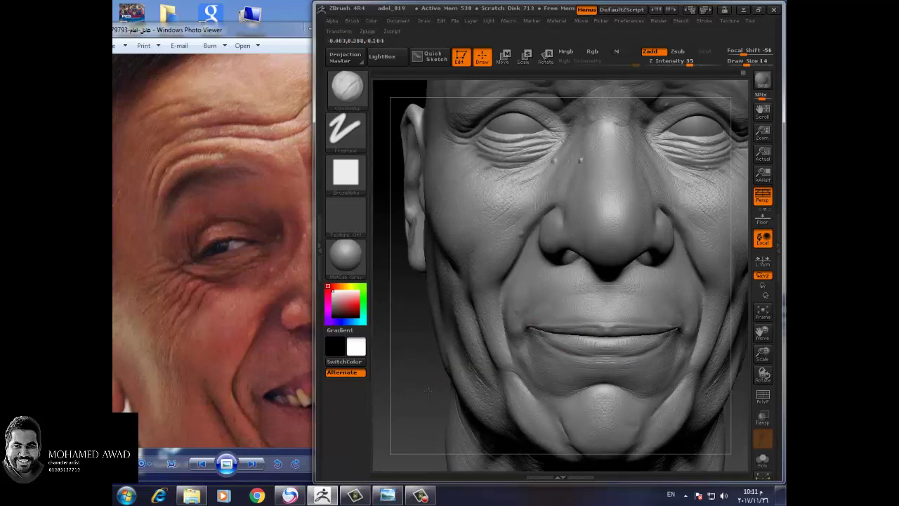
left_click_drag(427, 392, 492, 337)
left_click_drag(267, 443, 260, 382)
scroll(270, 359, "up", 2)
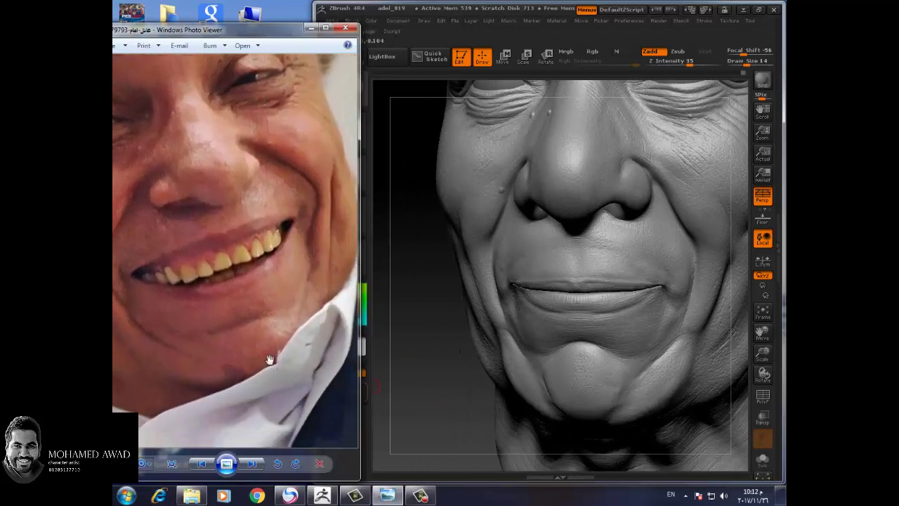
left_click(616, 362)
left_click_drag(616, 362, 617, 325)
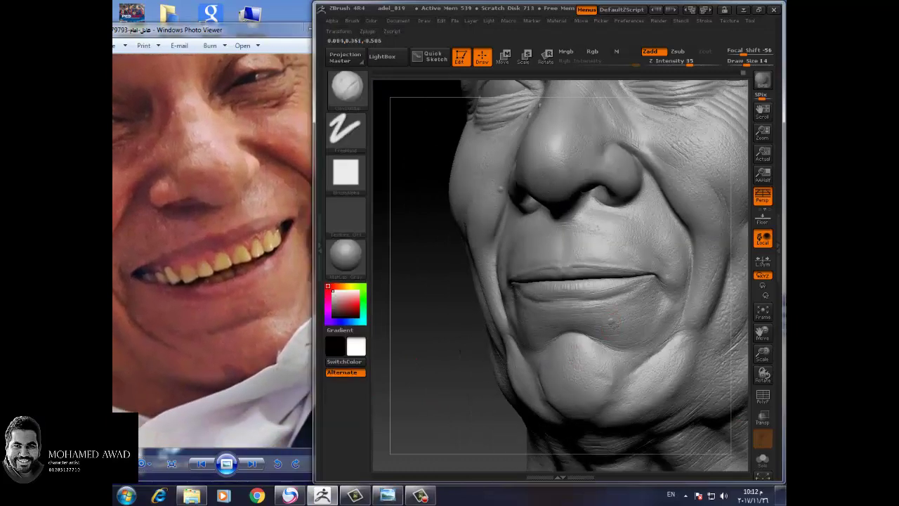
left_click_drag(470, 385, 583, 373)
left_click(230, 362)
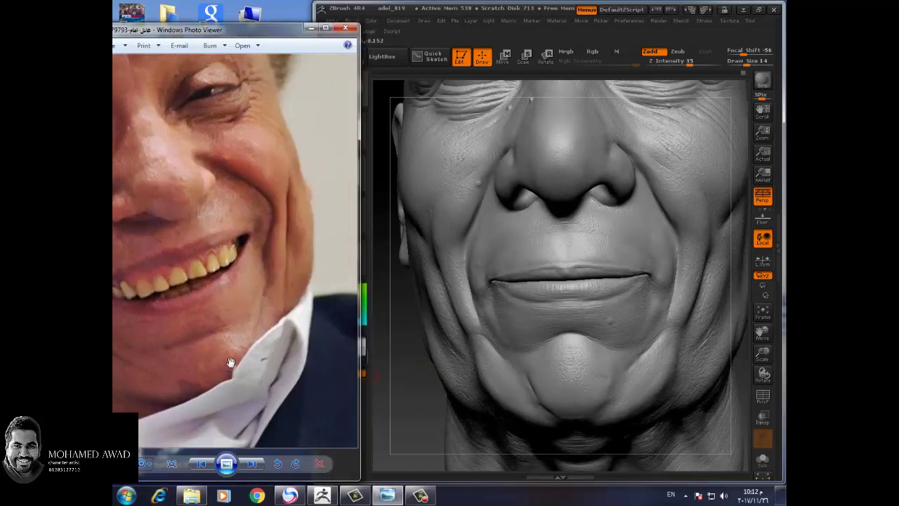
mouse_move(231, 362)
left_mouse_down()
mouse_move(263, 335)
mouse_move(223, 377)
mouse_move(237, 357)
mouse_move(300, 357)
left_mouse_up()
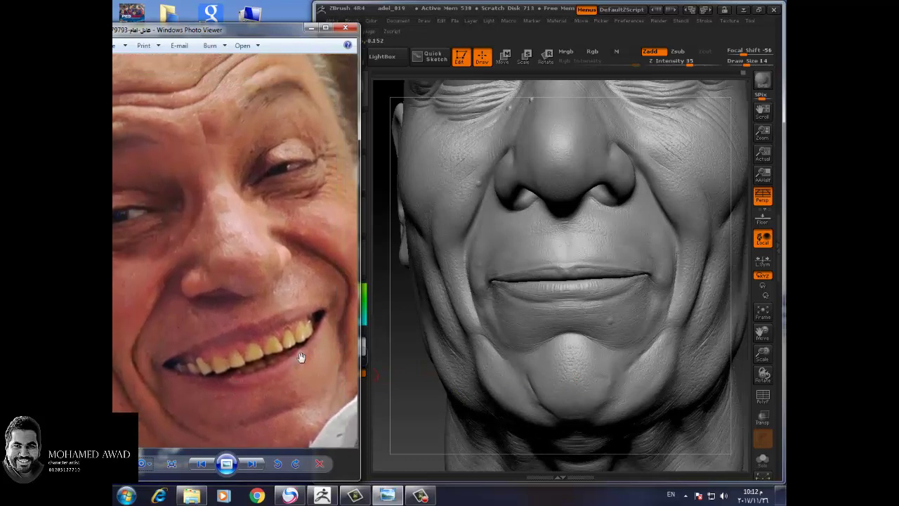
left_click(400, 360)
left_click_drag(400, 360, 411, 371)
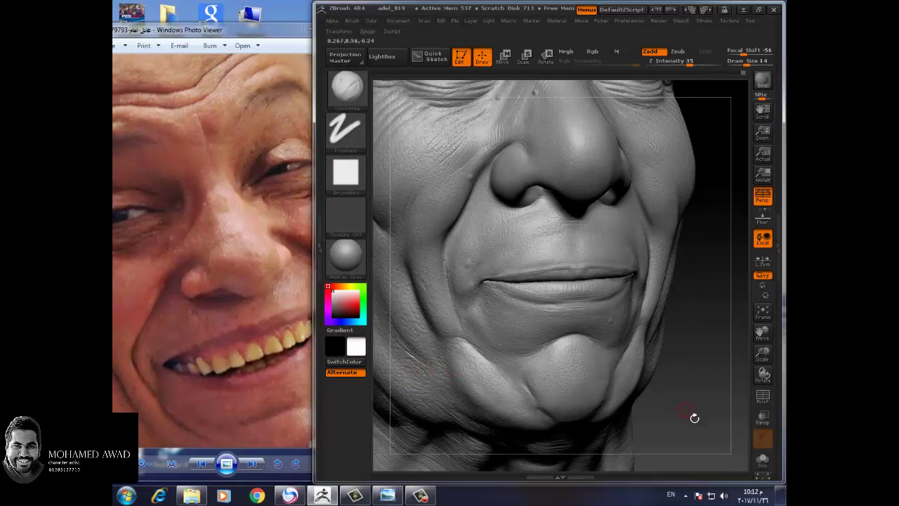
mouse_move(693, 417)
left_mouse_down()
mouse_move(285, 403)
mouse_move(291, 351)
mouse_move(245, 375)
left_mouse_up()
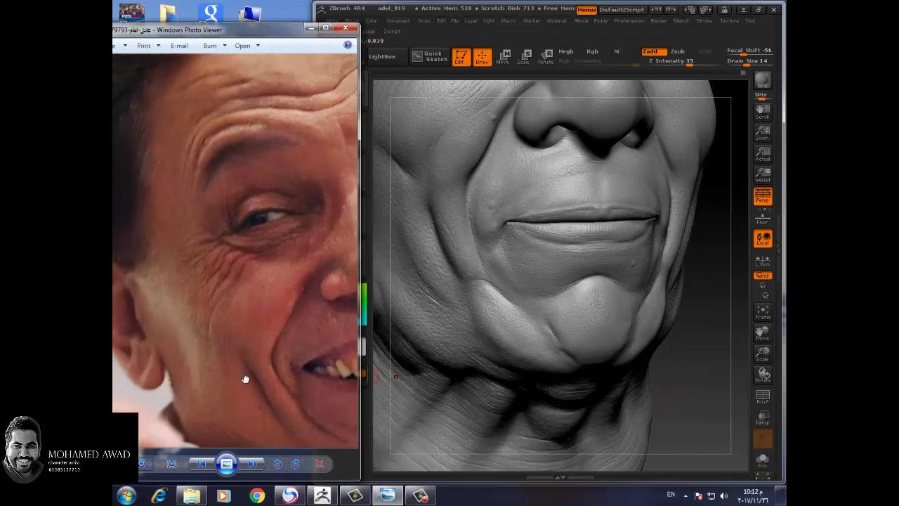
mouse_move(699, 365)
left_mouse_down()
mouse_move(707, 405)
mouse_move(693, 335)
mouse_move(711, 424)
mouse_move(397, 162)
left_mouse_up()
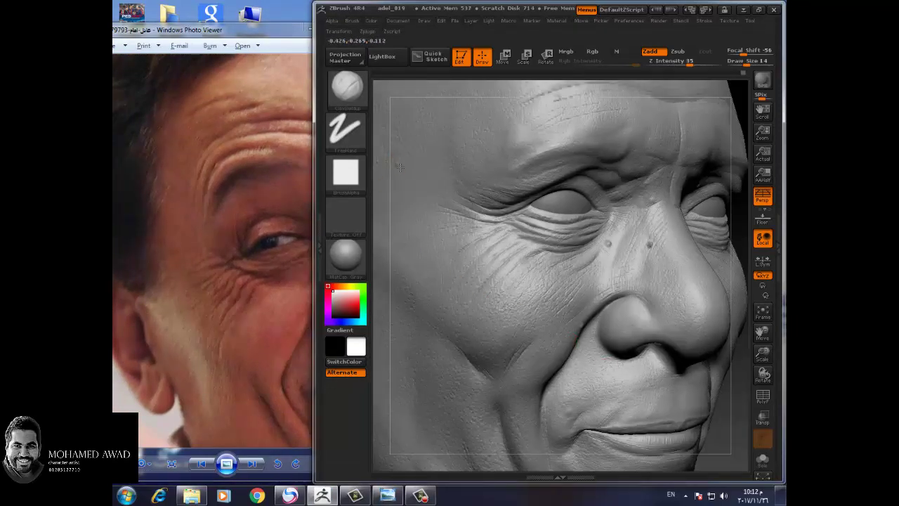
mouse_move(746, 375)
left_mouse_down()
mouse_move(652, 353)
mouse_move(688, 378)
mouse_move(660, 369)
left_mouse_up()
left_click(217, 356)
scroll(217, 356, "down", 3)
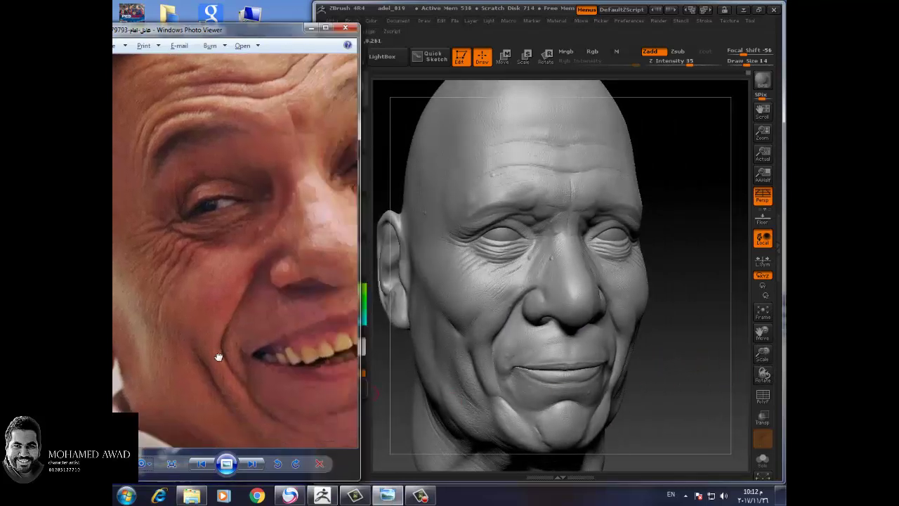
left_click_drag(217, 355, 317, 361)
scroll(287, 337, "up", 2)
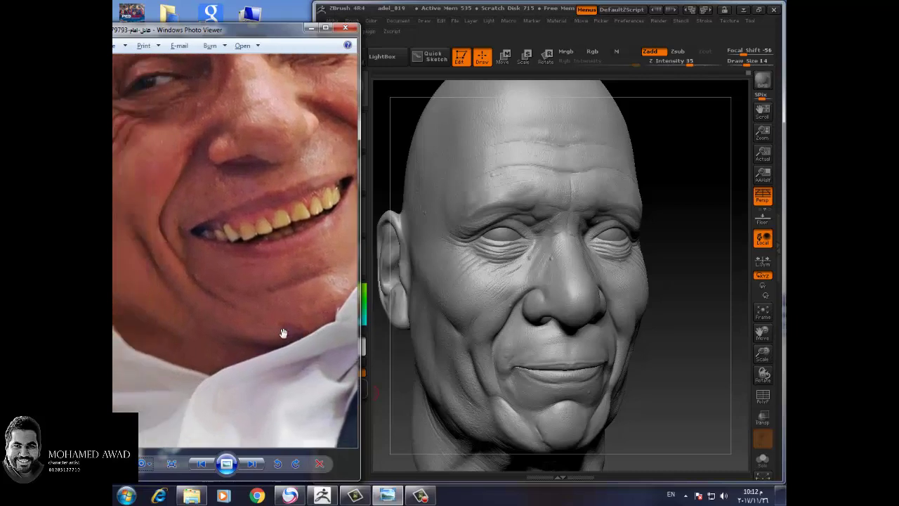
left_click(685, 415)
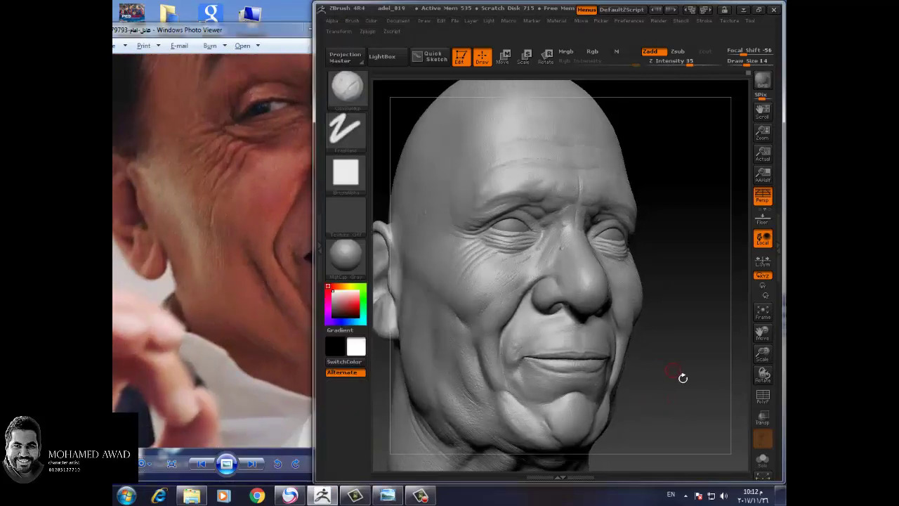
left_click_drag(664, 384, 696, 365)
left_click_drag(762, 355, 673, 353)
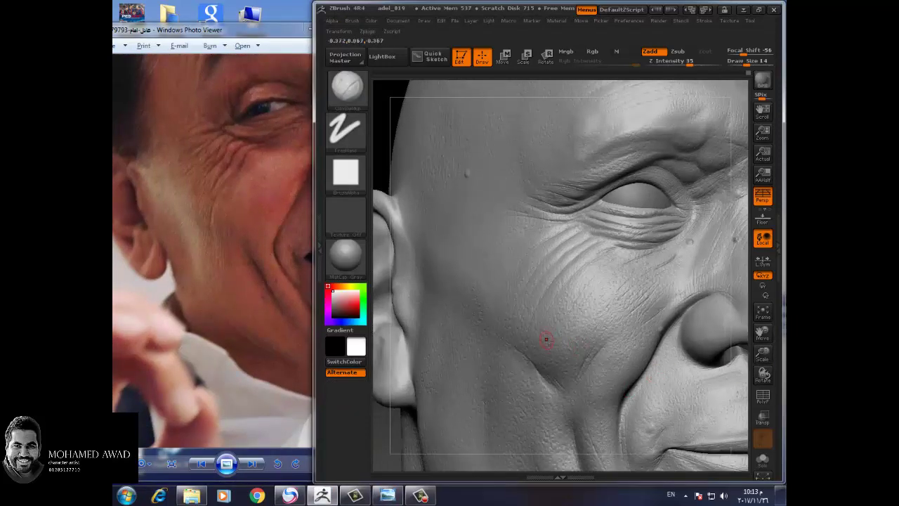
Step: Carve deeper cheek creases with Dam_Standard in Dots and Zsub mode, lowering its intensity between strokes
key("b")
key("d")
key("s")
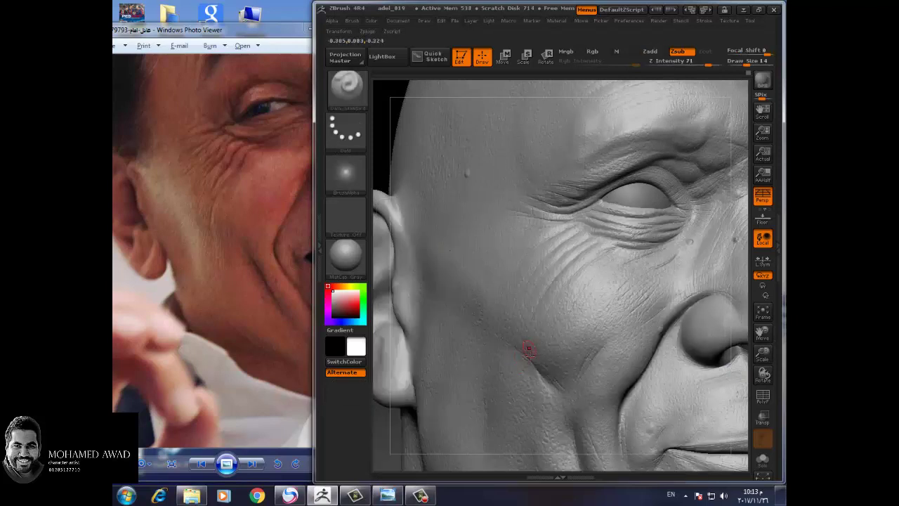
left_click_drag(571, 341, 555, 383)
left_click_drag(739, 401, 654, 401)
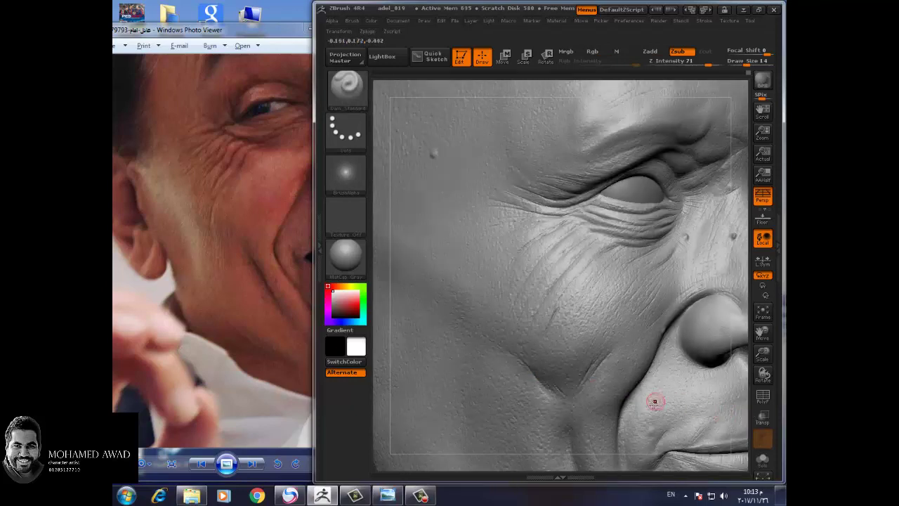
left_click_drag(763, 334, 741, 179)
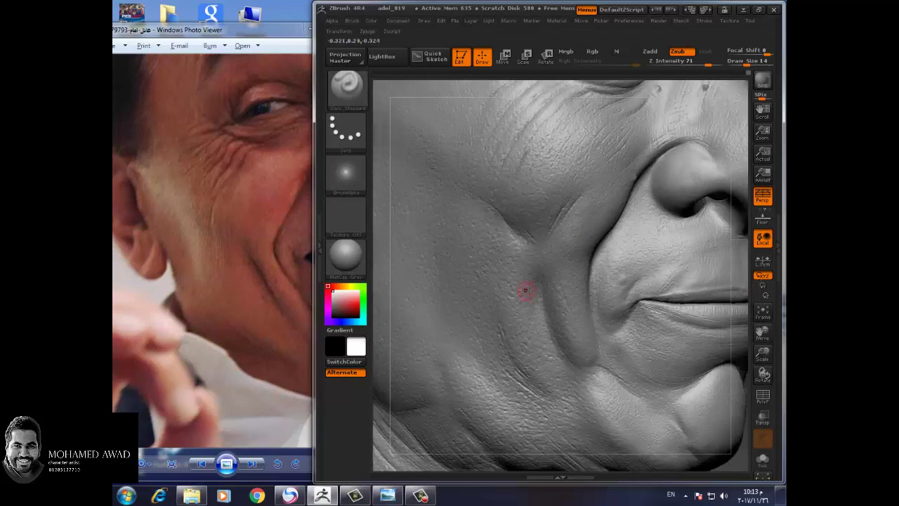
key("space")
left_click_drag(569, 300, 520, 301)
left_click_drag(575, 364, 579, 399)
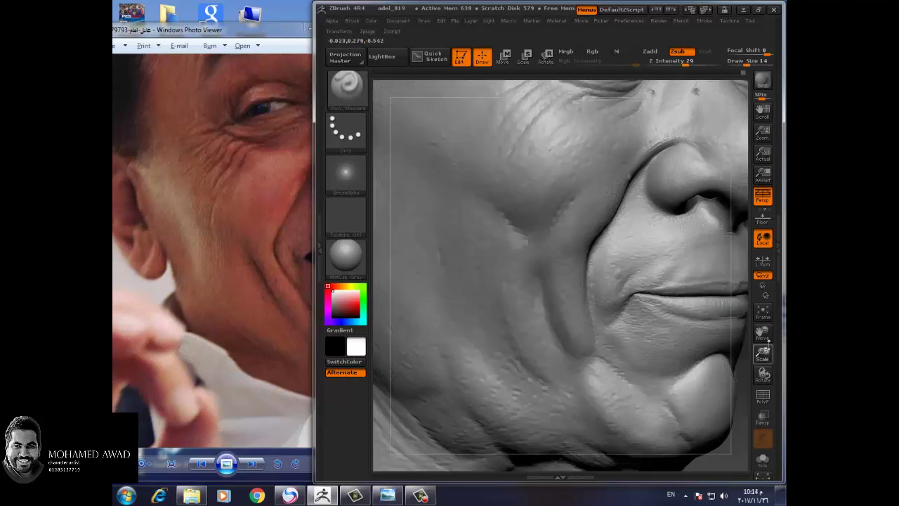
Step: Raise Z intensity to 54, frame the face frontally and BPR-render a preview
mouse_move(642, 311)
left_mouse_down()
mouse_move(691, 425)
mouse_move(494, 263)
left_mouse_up()
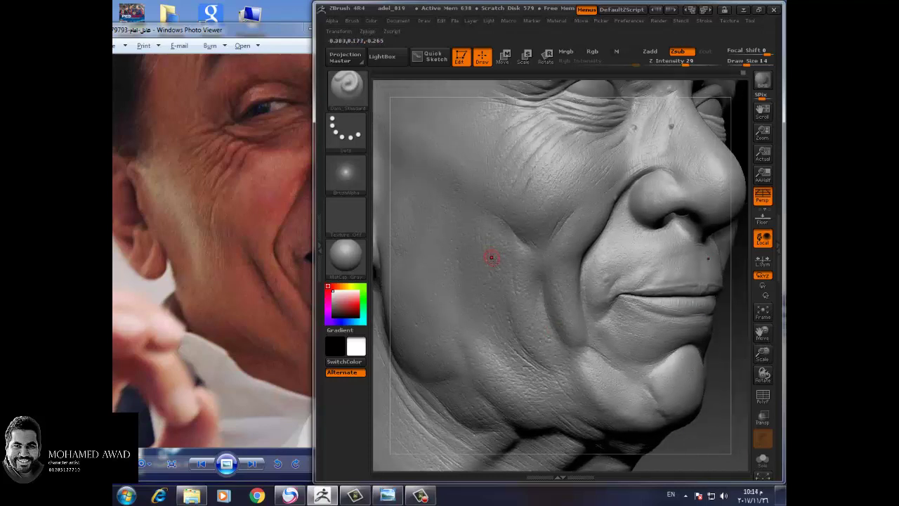
key("space")
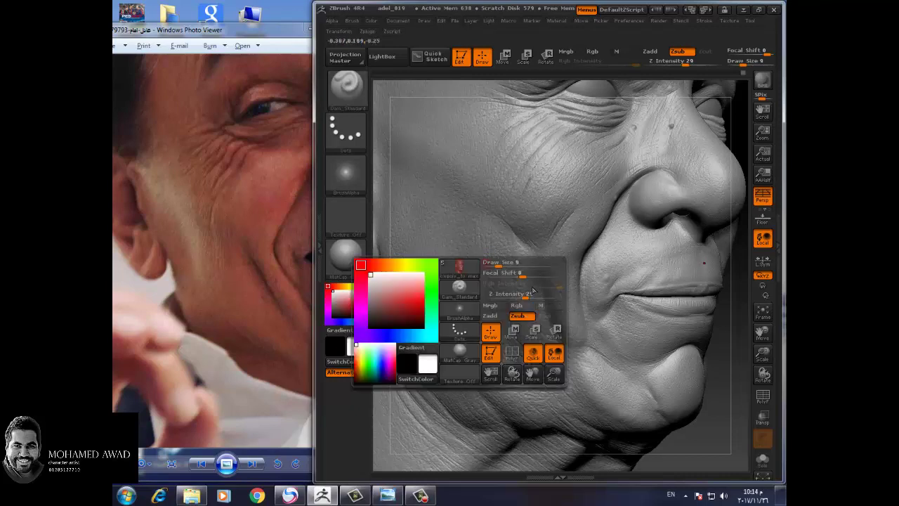
left_click_drag(506, 266, 534, 266)
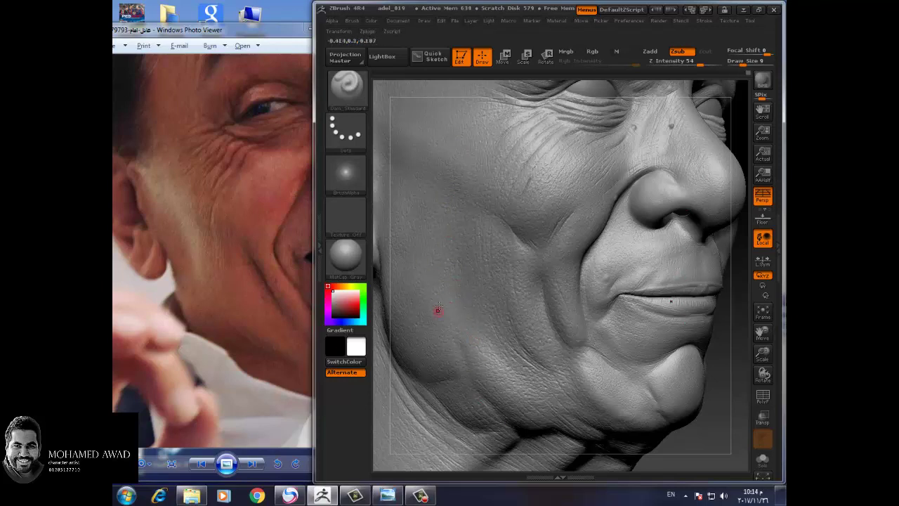
left_click_drag(742, 434, 734, 428)
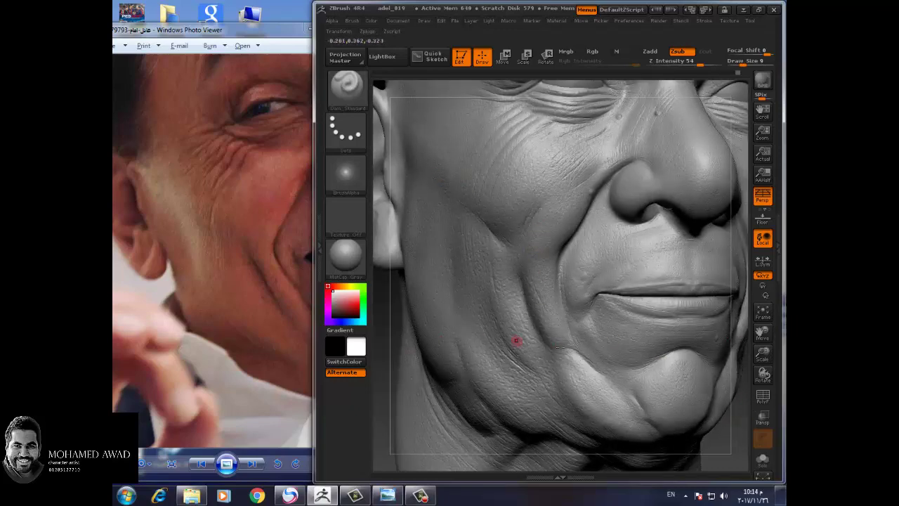
left_click_drag(763, 376, 745, 351)
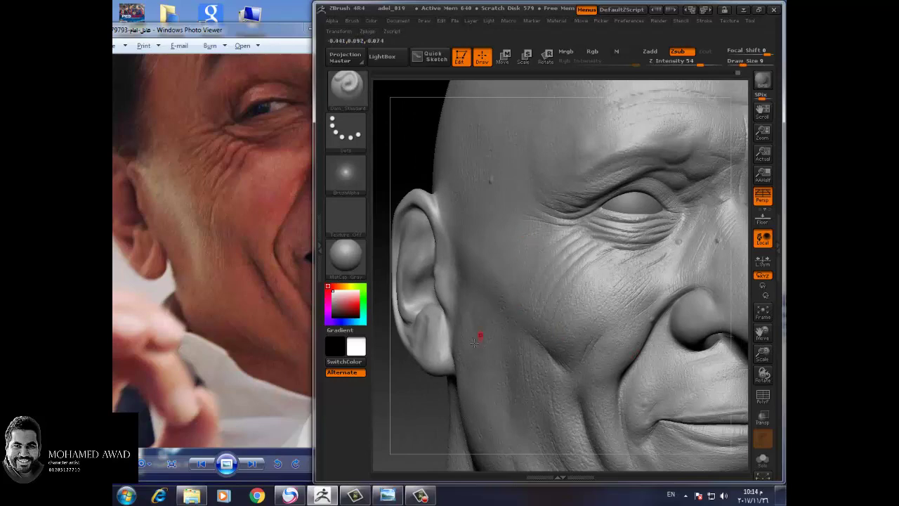
left_click_drag(475, 342, 518, 277)
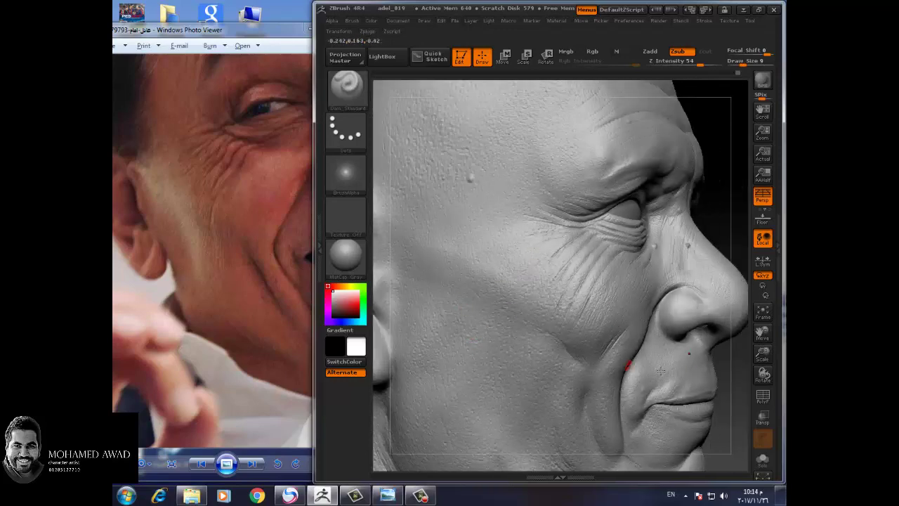
left_click_drag(763, 355, 763, 372)
mouse_move(702, 373)
left_mouse_down()
mouse_move(747, 379)
mouse_move(712, 371)
left_mouse_up()
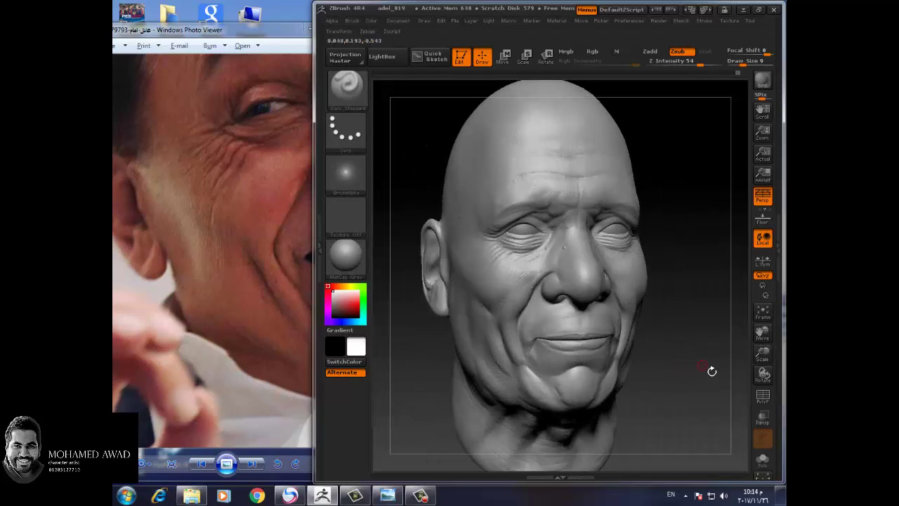
mouse_move(763, 355)
left_mouse_down()
mouse_move(730, 362)
mouse_move(715, 346)
left_mouse_up()
left_click(762, 82)
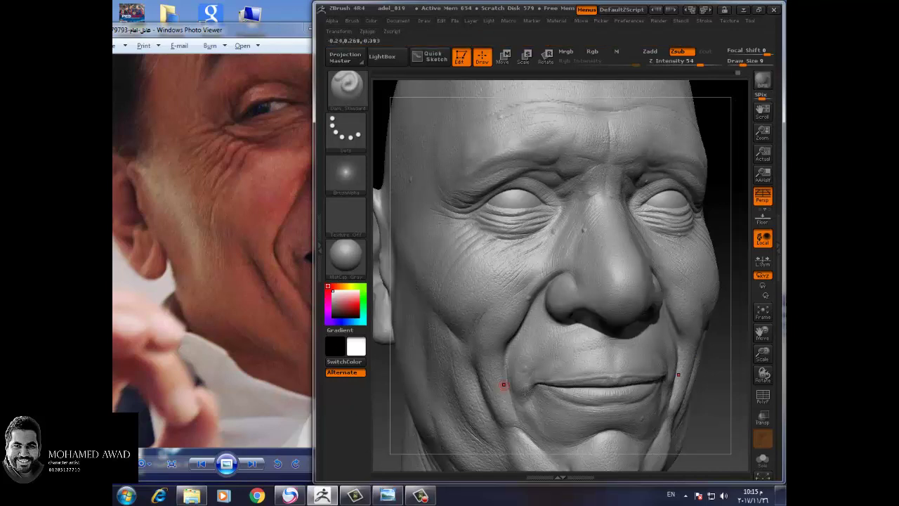
Step: Show the next frontal reference portrait in Photo Viewer, zoomed in on the face
left_click(272, 387)
left_click(251, 463)
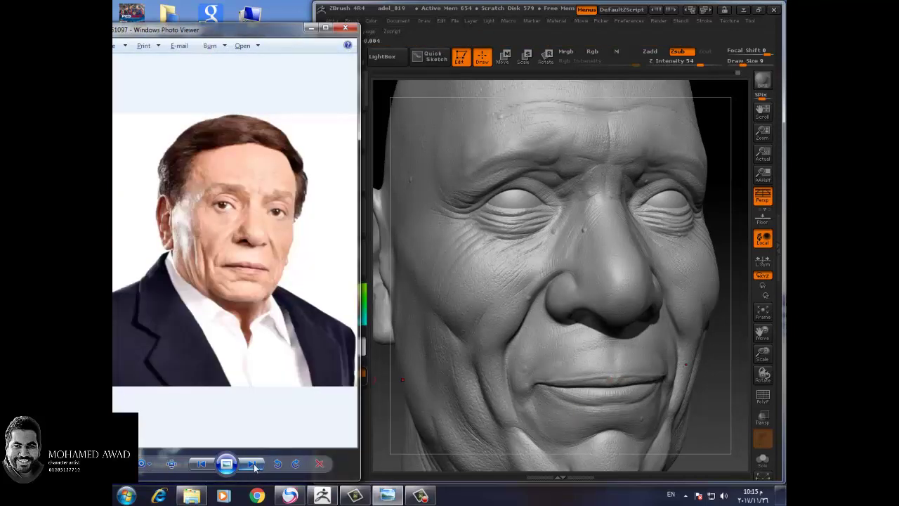
scroll(225, 313, "up", 2)
scroll(217, 372, "up", 2)
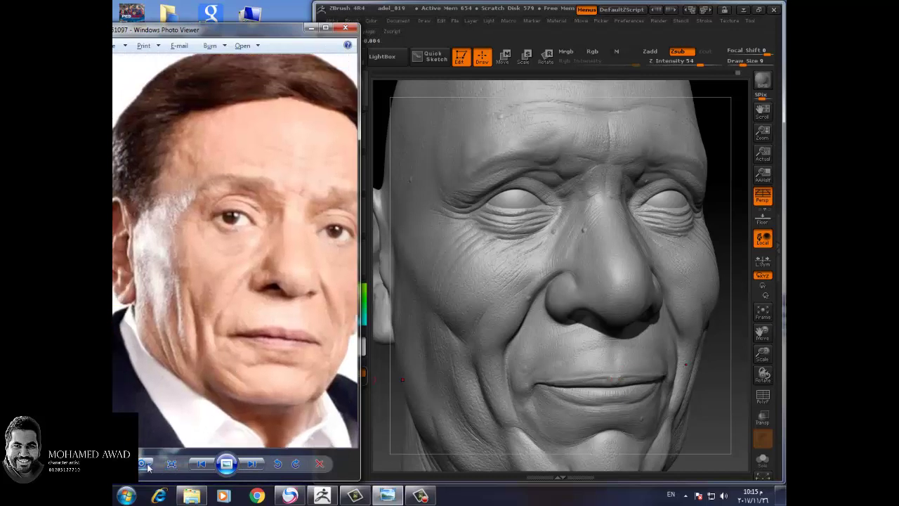
scroll(147, 467, "up", 3)
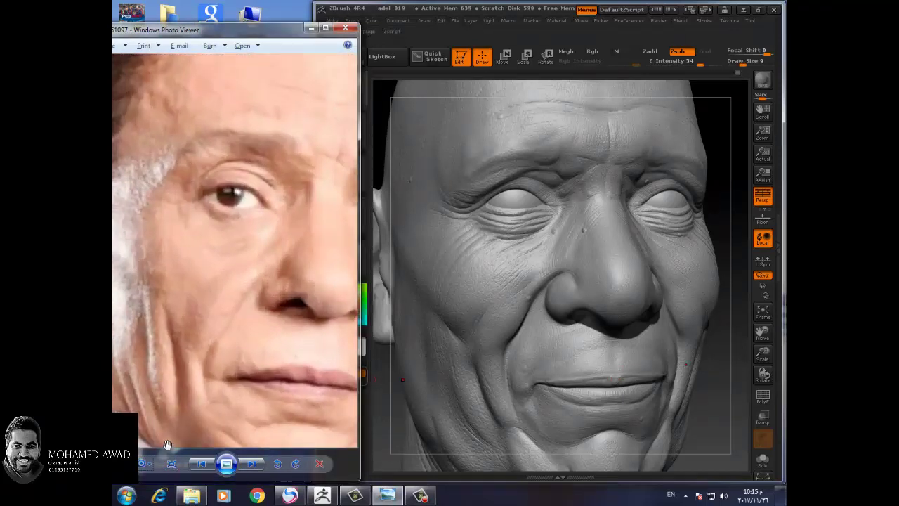
Step: Advance Photo Viewer to the wide-eyed, open-mouthed photo and zoom in on the face
scroll(265, 355, "down", 2)
scroll(224, 369, "up", 2)
scroll(232, 377, "down", 2)
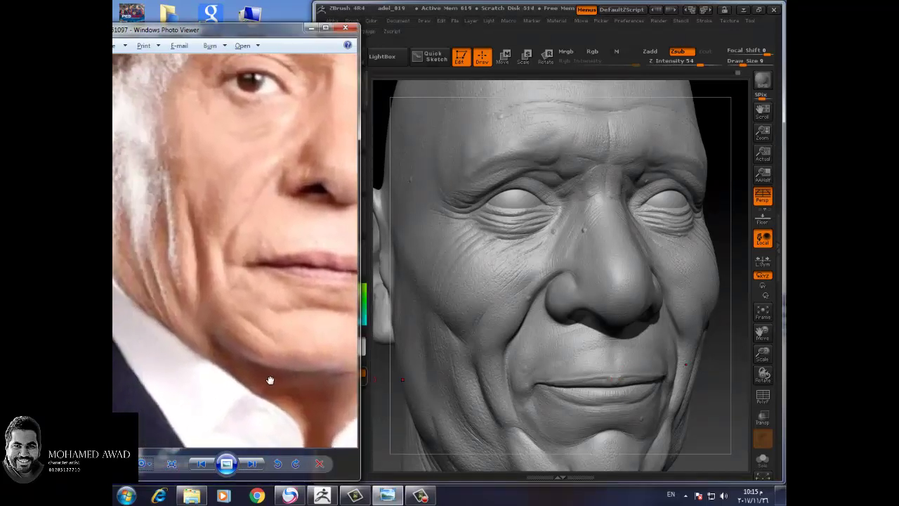
scroll(238, 355, "up", 2)
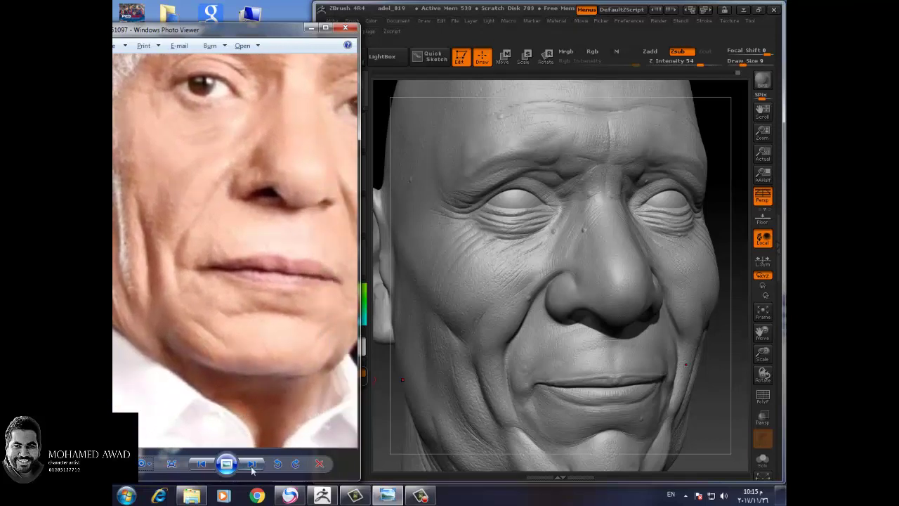
left_click(252, 464)
left_click(172, 464)
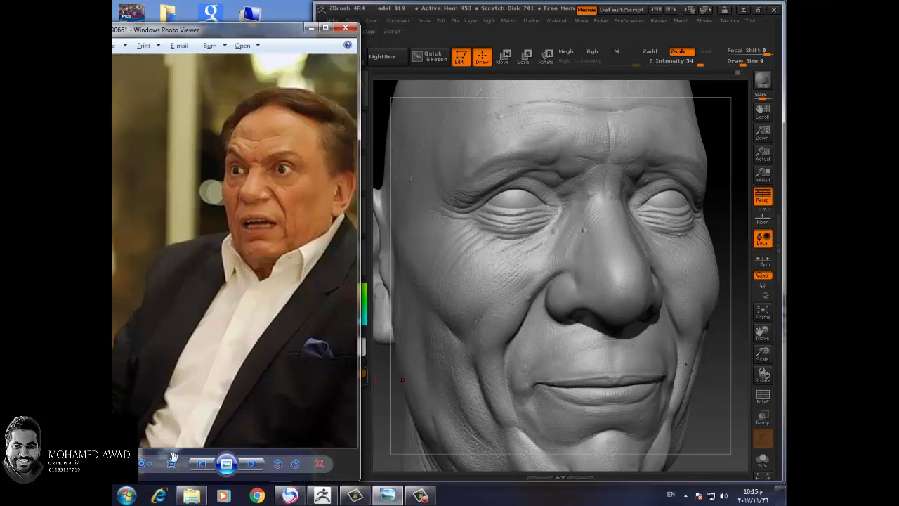
scroll(267, 315, "up", 2)
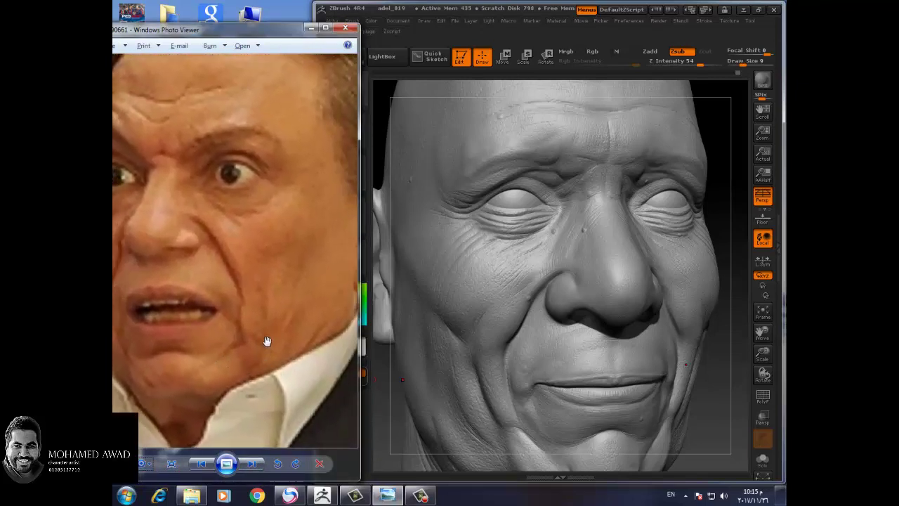
Step: Select the ClayBuildup brush in ZBrush and turn the head between frontal and three-quarter views
left_click(718, 386)
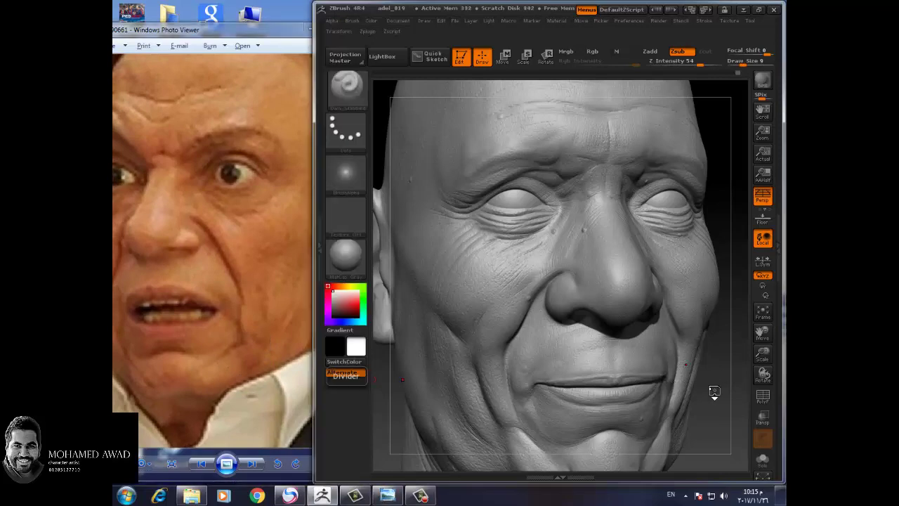
left_click_drag(712, 391, 700, 403)
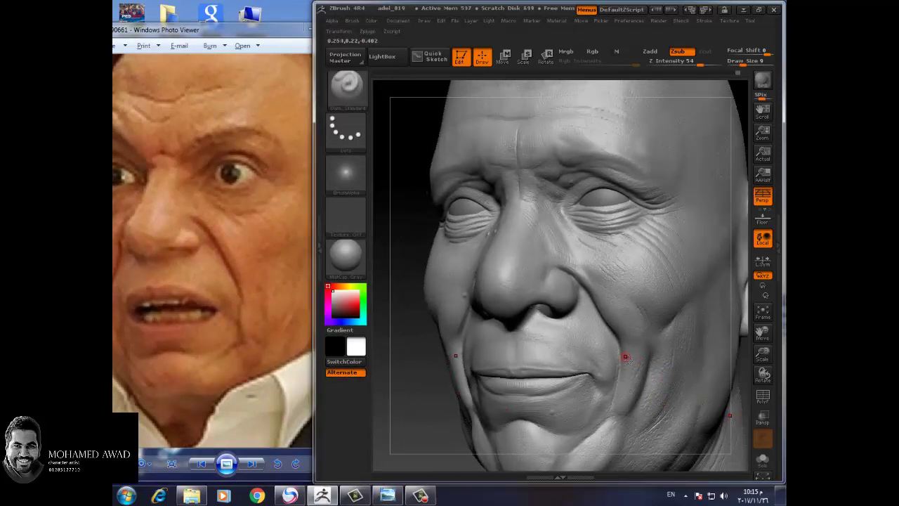
key("b")
left_click(488, 240)
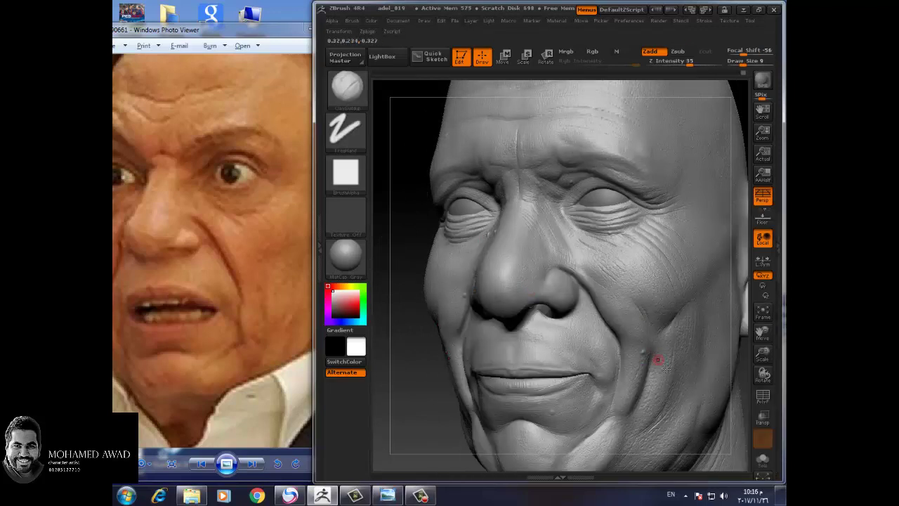
left_click_drag(422, 401, 426, 396, "shift")
key("ctrl")
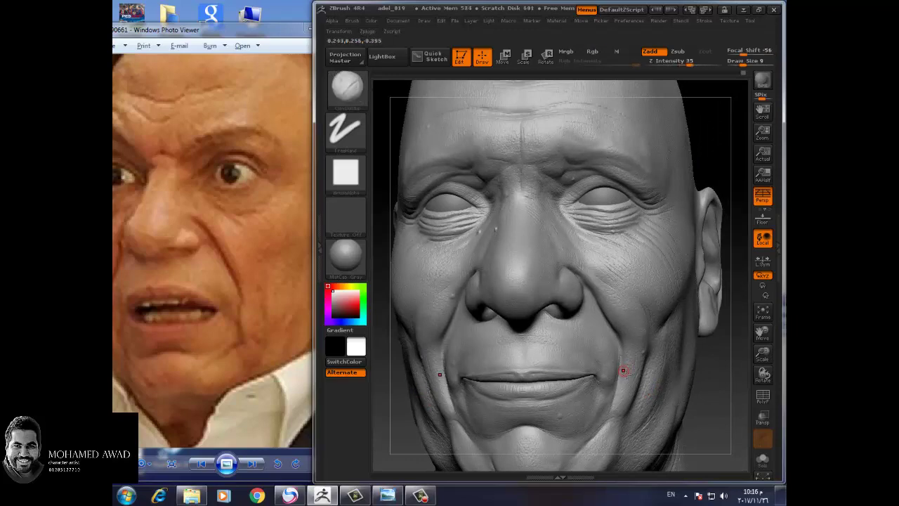
left_click_drag(743, 386, 646, 358)
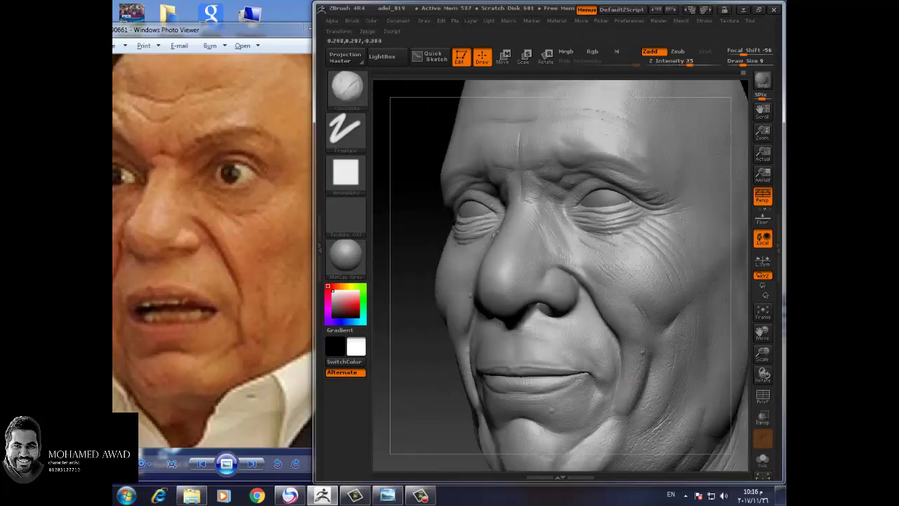
mouse_move(458, 410)
left_mouse_down()
mouse_move(715, 411)
mouse_move(736, 388)
left_mouse_up()
Step: Show the next smiling reference photo in Photo Viewer, zoomed in around the nose and smile
left_click(293, 418)
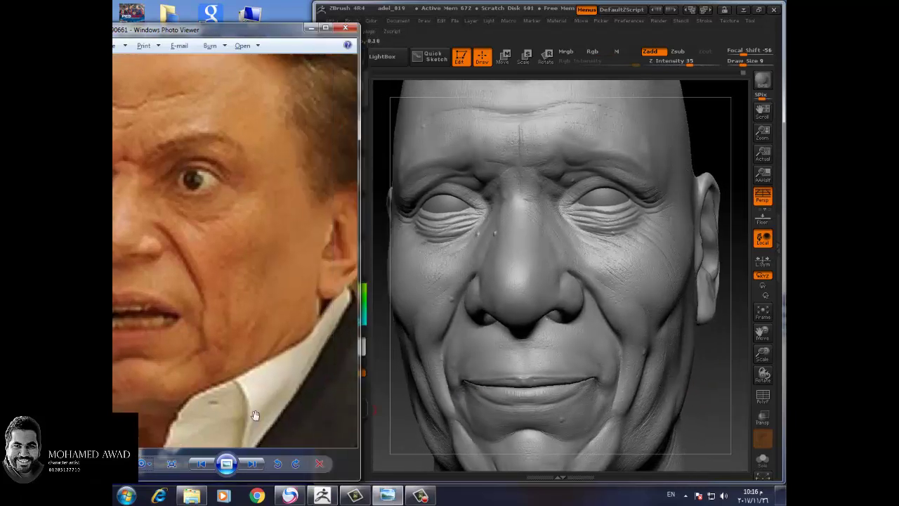
mouse_move(256, 349)
left_mouse_down()
mouse_move(288, 377)
mouse_move(271, 364)
left_mouse_up()
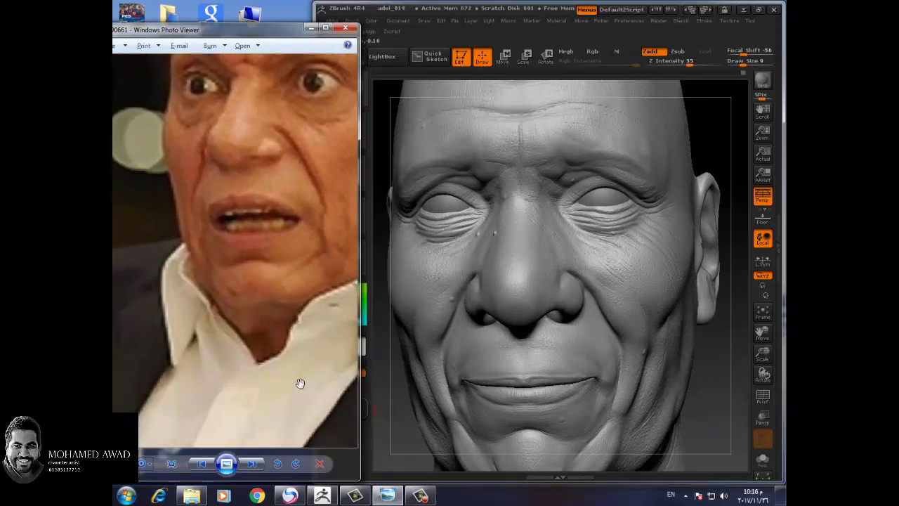
left_click_drag(297, 381, 282, 357)
left_click(252, 464)
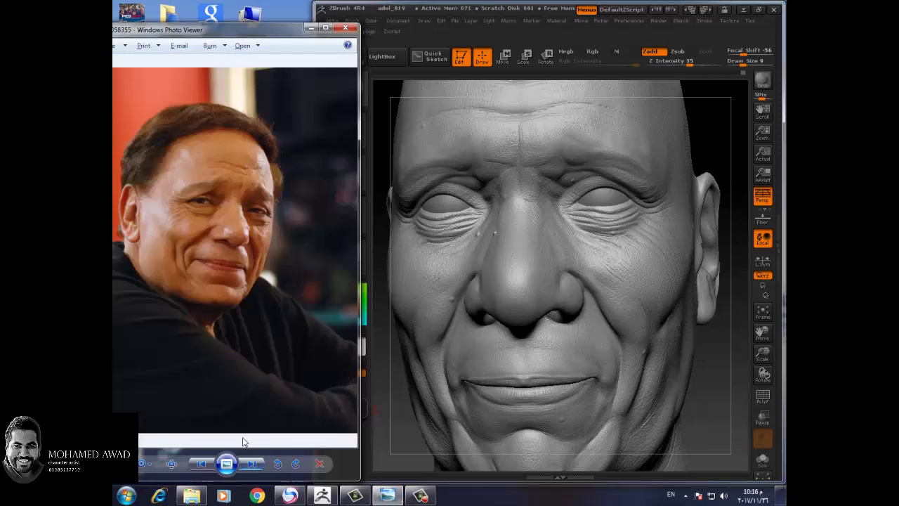
left_click(171, 464)
mouse_move(256, 385)
left_mouse_down()
mouse_move(231, 377)
mouse_move(273, 368)
mouse_move(241, 382)
mouse_move(253, 356)
mouse_move(225, 352)
left_mouse_up()
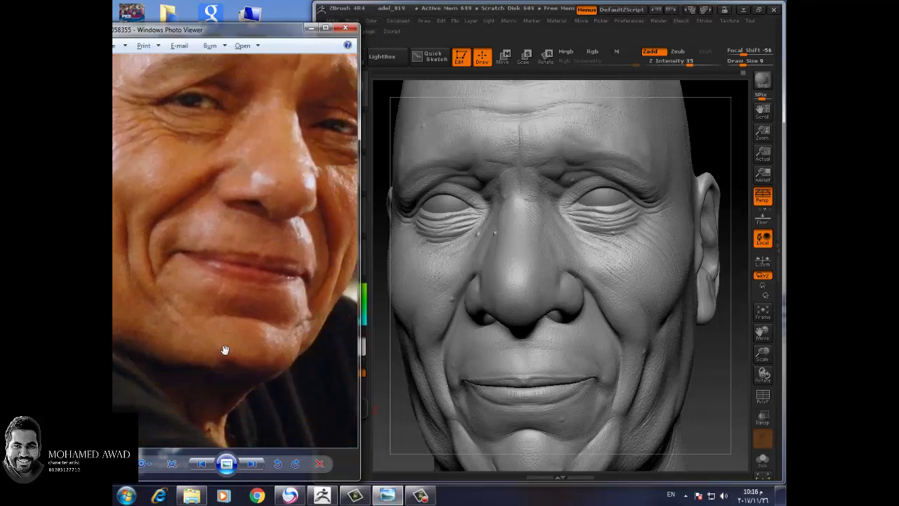
left_click(712, 408)
Step: Frame the lips, chin and right cheek fold closely and pick Dam_Standard carving at intensity 54
left_click_drag(712, 408, 546, 306)
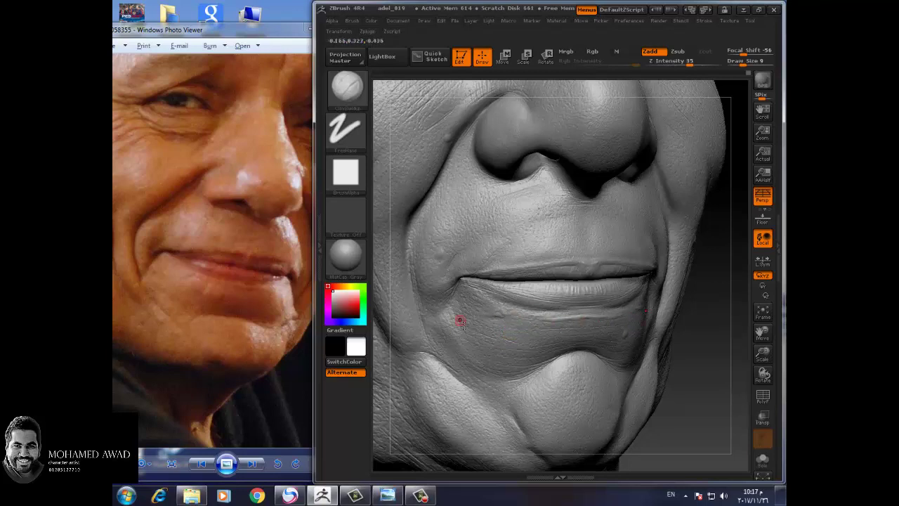
left_click_drag(708, 380, 695, 372)
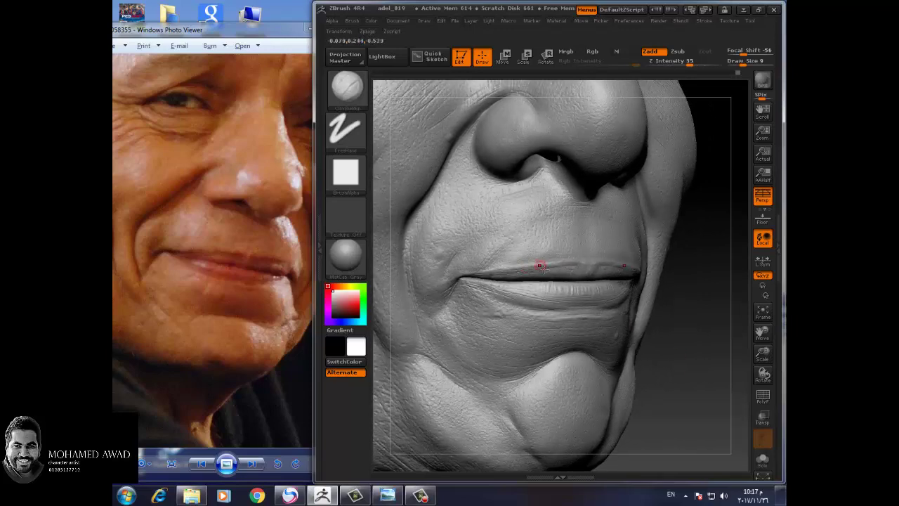
left_click_drag(683, 329, 552, 249)
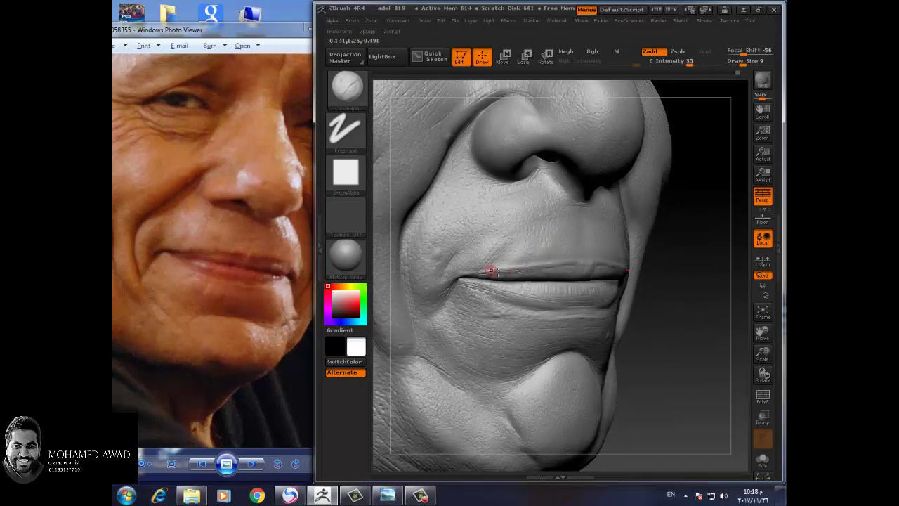
mouse_move(746, 351)
left_mouse_down()
mouse_move(632, 368)
mouse_move(655, 380)
mouse_move(672, 371)
mouse_move(632, 373)
left_mouse_up()
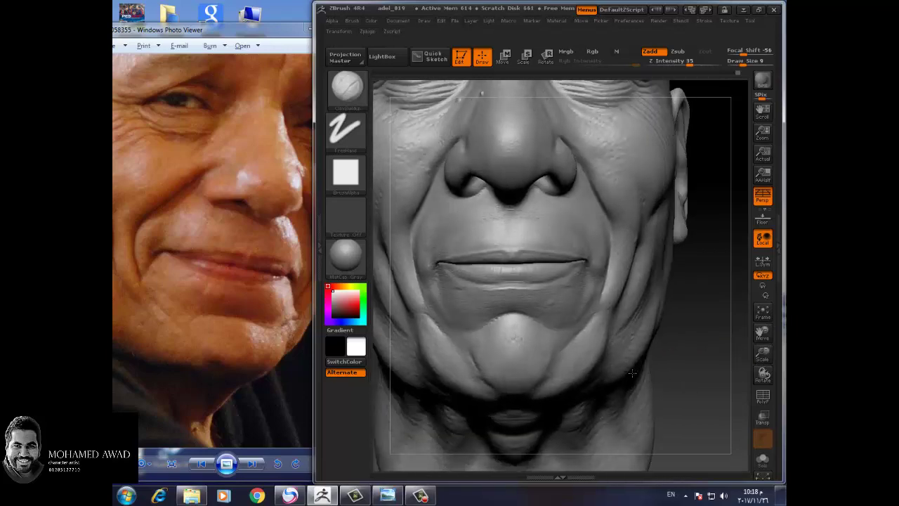
left_click_drag(763, 355, 764, 376)
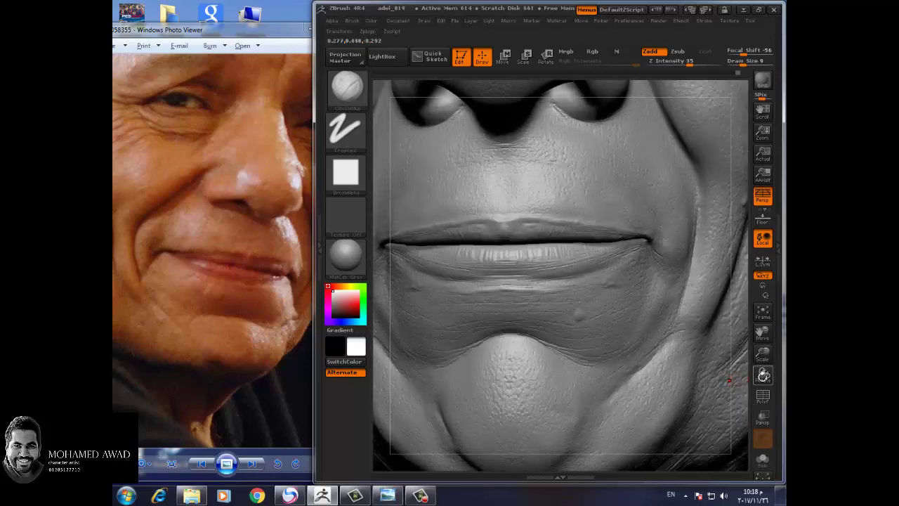
left_click_drag(743, 331, 737, 412)
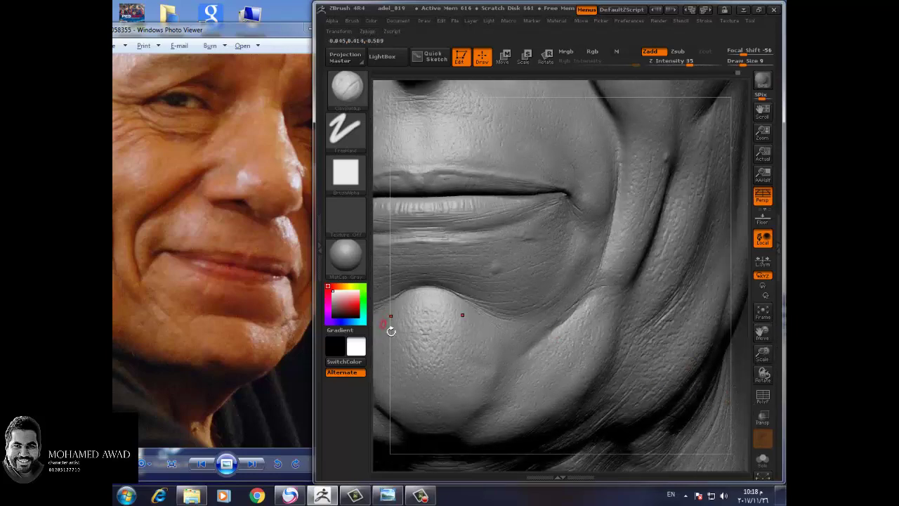
key("b")
left_click(480, 294)
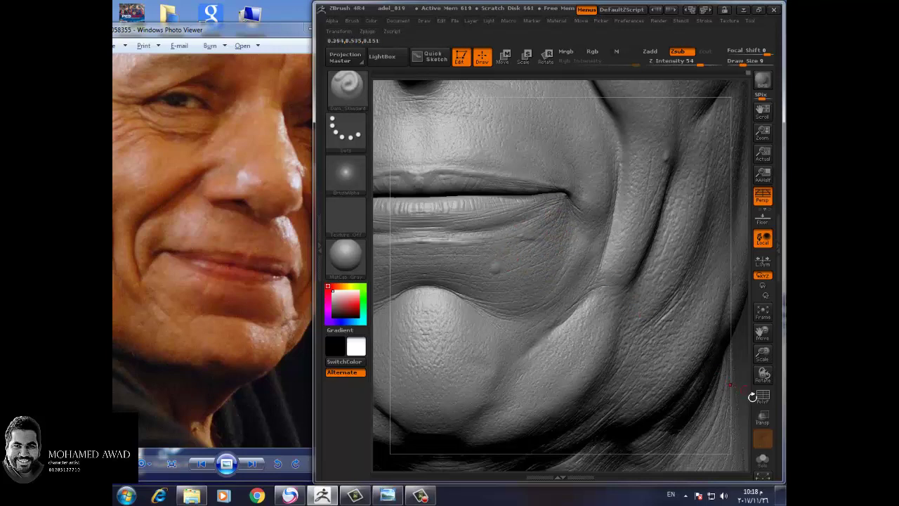
Step: Carve creases around the chin and cheek fold, then zoom onto the jaw and neck wrinkles
left_click_drag(753, 397, 584, 302)
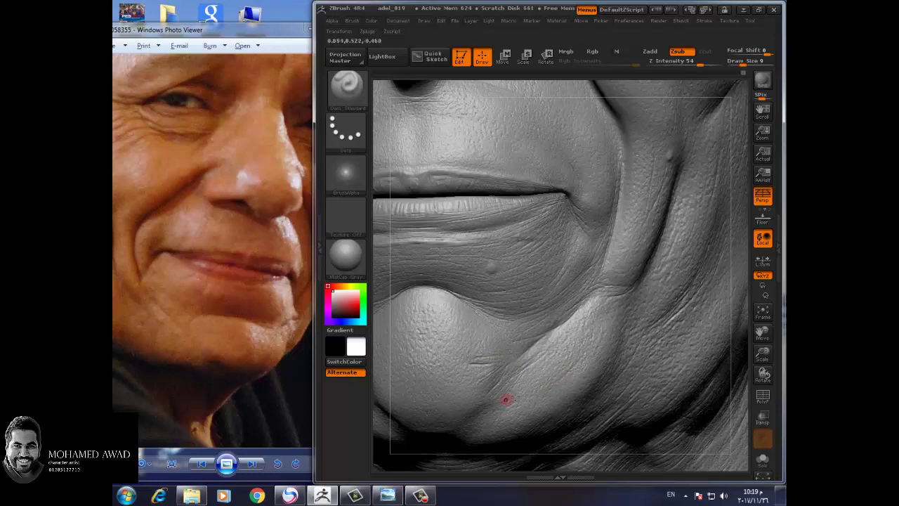
left_click_drag(738, 429, 579, 365)
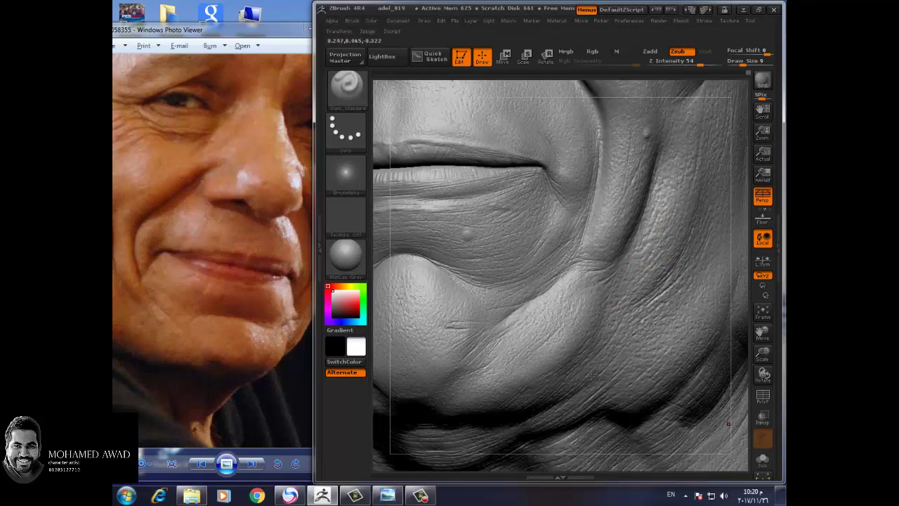
mouse_move(763, 355)
left_mouse_down()
mouse_move(746, 372)
mouse_move(693, 331)
left_mouse_up()
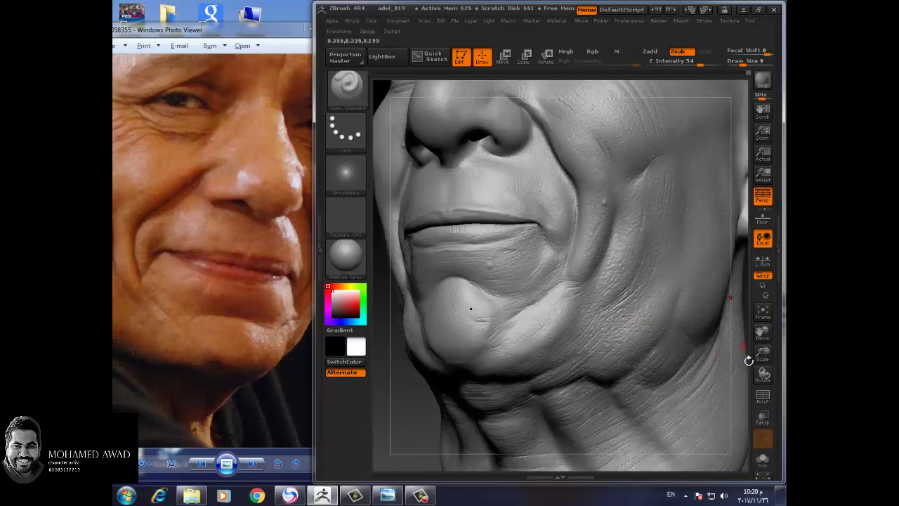
left_click_drag(763, 332, 703, 309)
left_click_drag(763, 355, 596, 369)
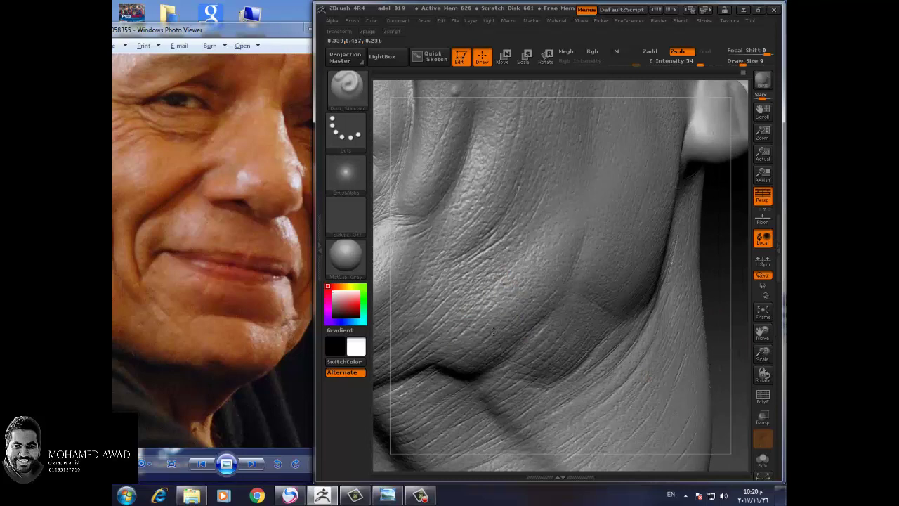
left_click(577, 220)
Step: Try a DragRect stamping brush, then go back to the ClayBuildup brush for the jaw folds
key("b")
left_click(506, 231)
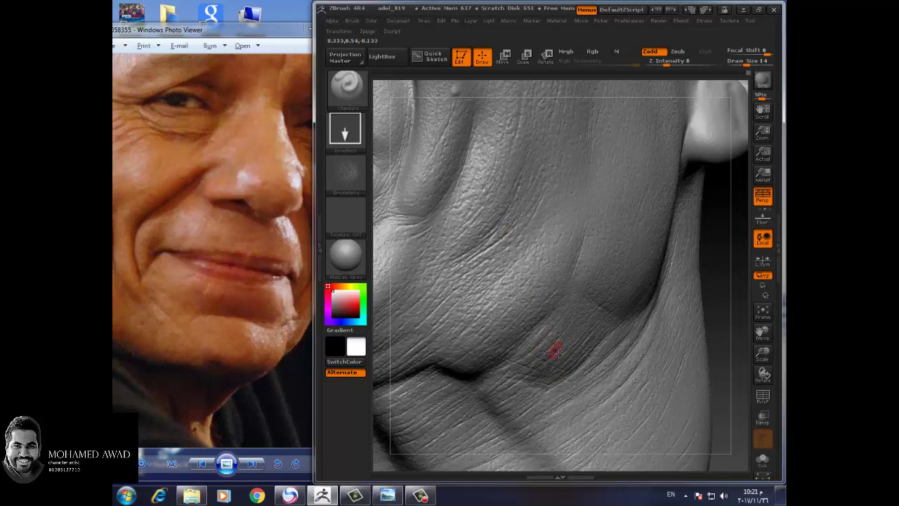
key("b")
left_click(553, 343)
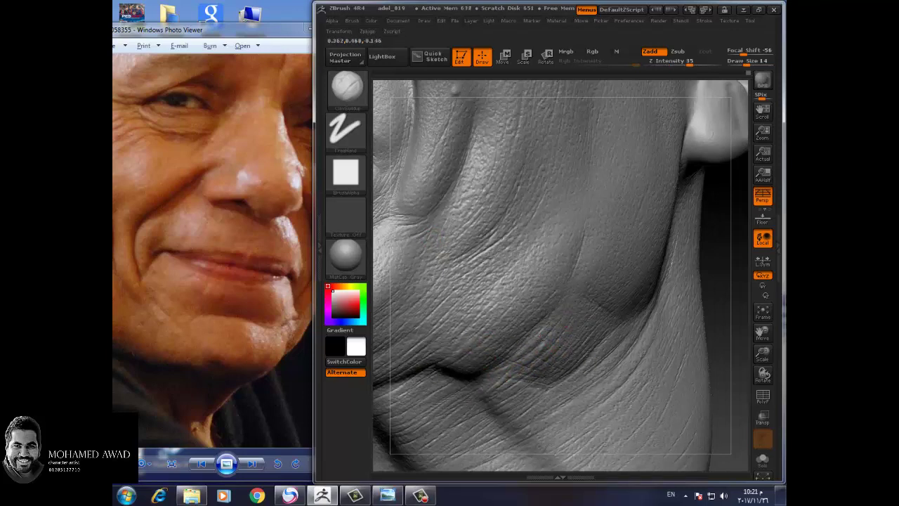
Step: Inspect the cheek, jaw and neck folds from several angles and load the Dam_Standard brush
left_click_drag(678, 364, 499, 304)
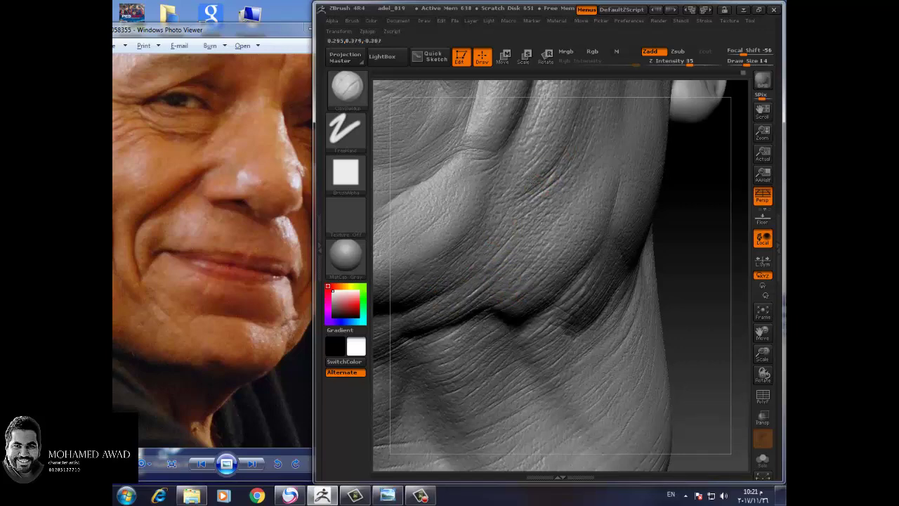
left_click_drag(682, 317, 686, 342)
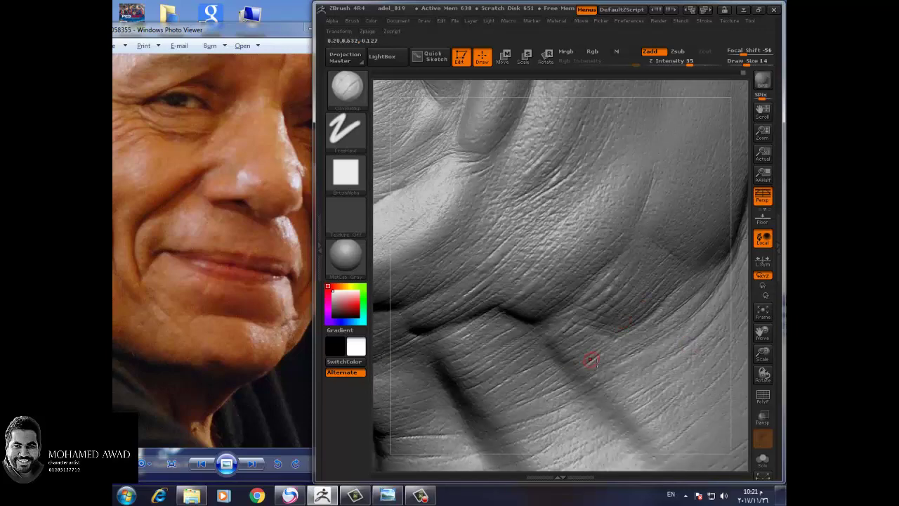
mouse_move(745, 347)
left_mouse_down()
mouse_move(711, 326)
mouse_move(703, 334)
left_mouse_up()
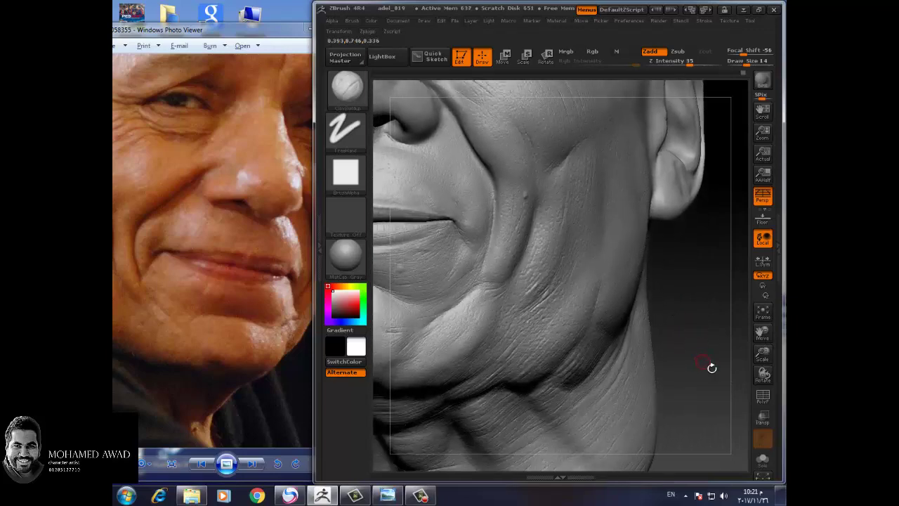
left_click_drag(730, 288, 518, 305)
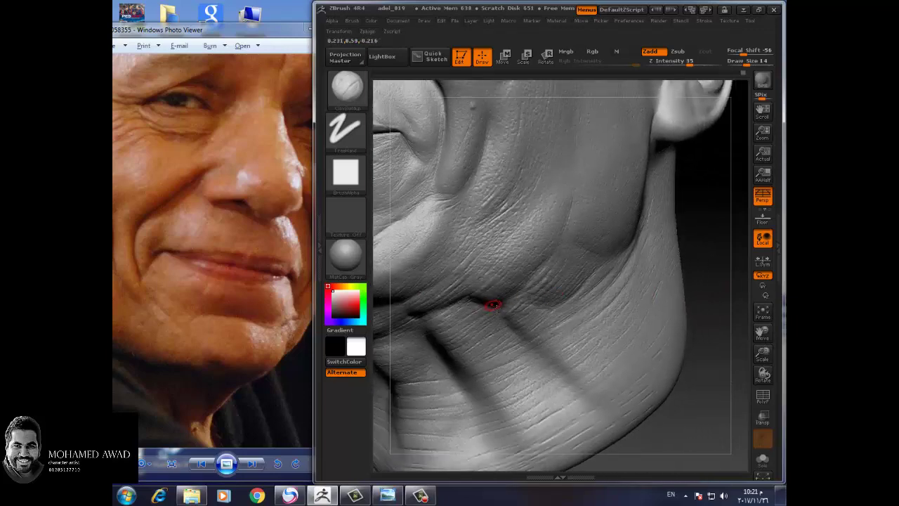
key("b")
key("d")
key("s")
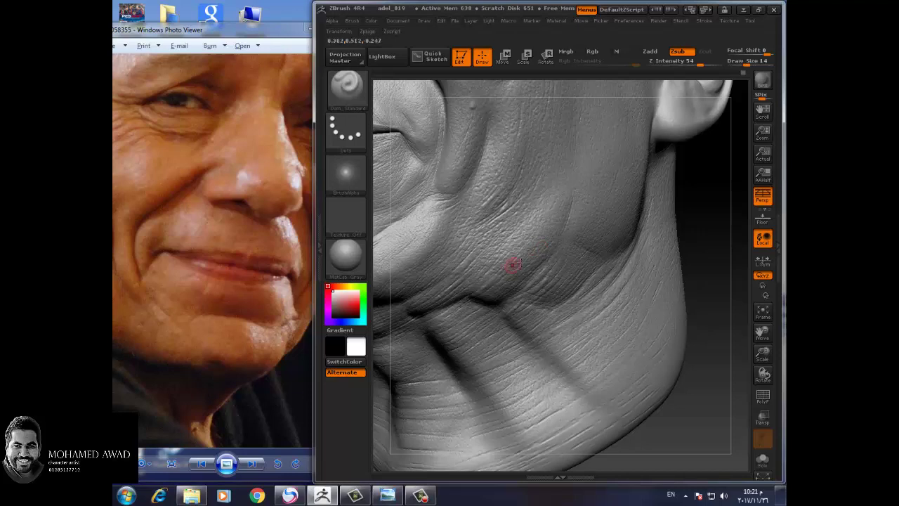
Step: Set Dam_Standard to draw size 9, toggle perspective, and inspect the cheek creases
key("bracketleft")
mouse_move(724, 368)
left_mouse_down()
mouse_move(776, 346)
mouse_move(728, 376)
mouse_move(650, 223)
left_mouse_up()
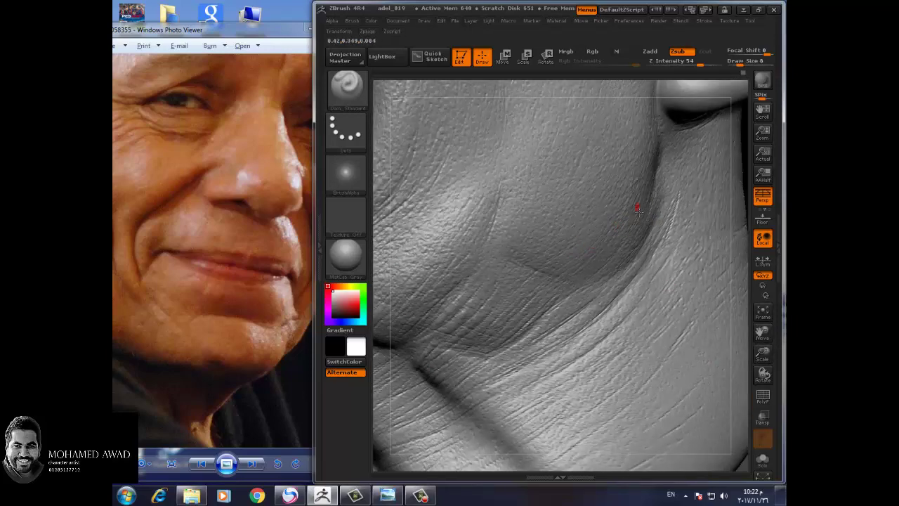
key("p")
key("p")
key("p")
key("p")
key("bracketright")
key("bracketright")
key("bracketright")
key("bracketright")
key("bracketright")
key("bracketright")
left_click_drag(614, 206, 629, 148)
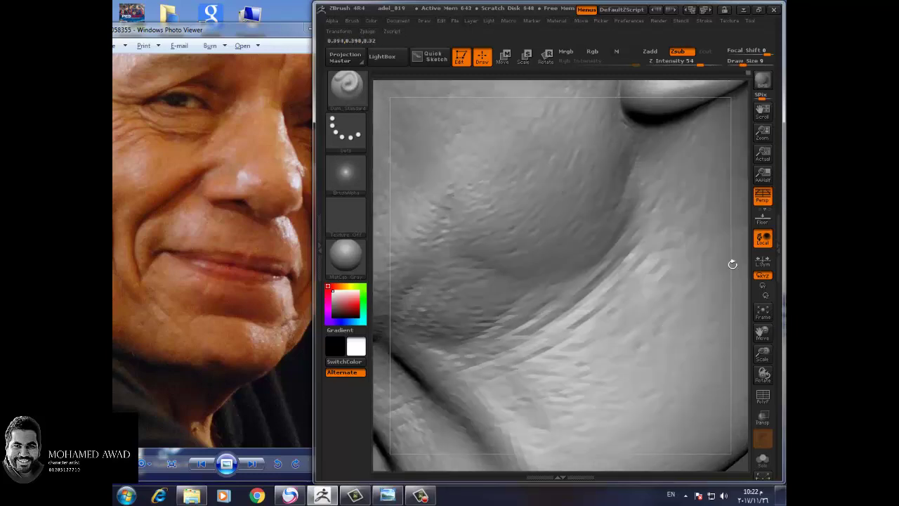
left_click(651, 175)
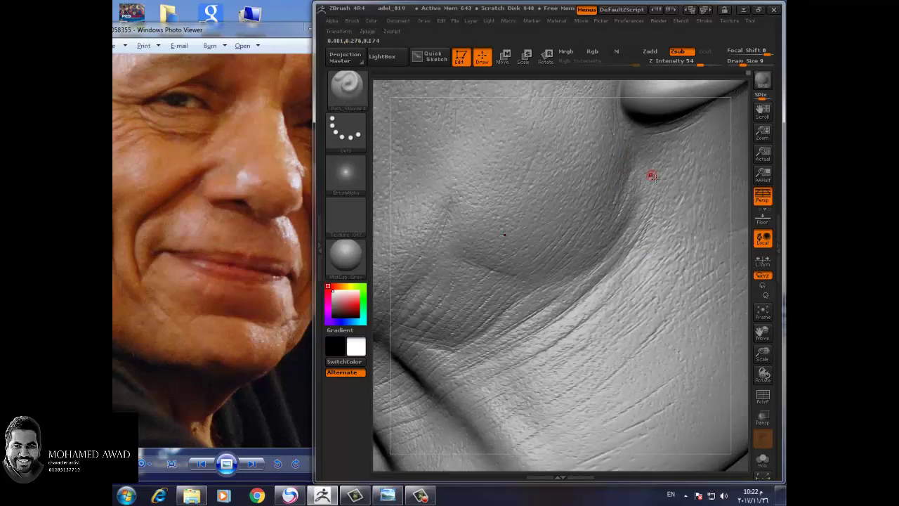
left_click(603, 250)
left_click_drag(763, 373, 583, 261)
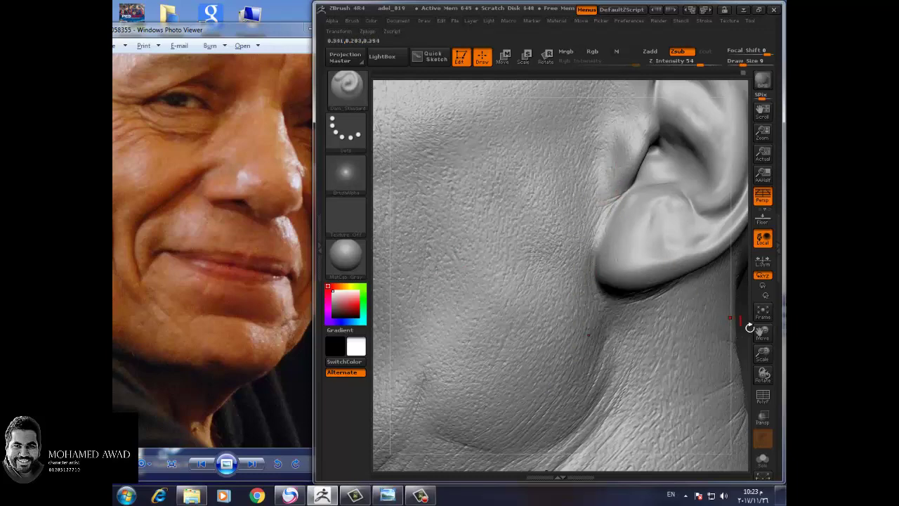
Step: Drop the head one subdivision level and turn it to a side view of the ear
key("shift+d")
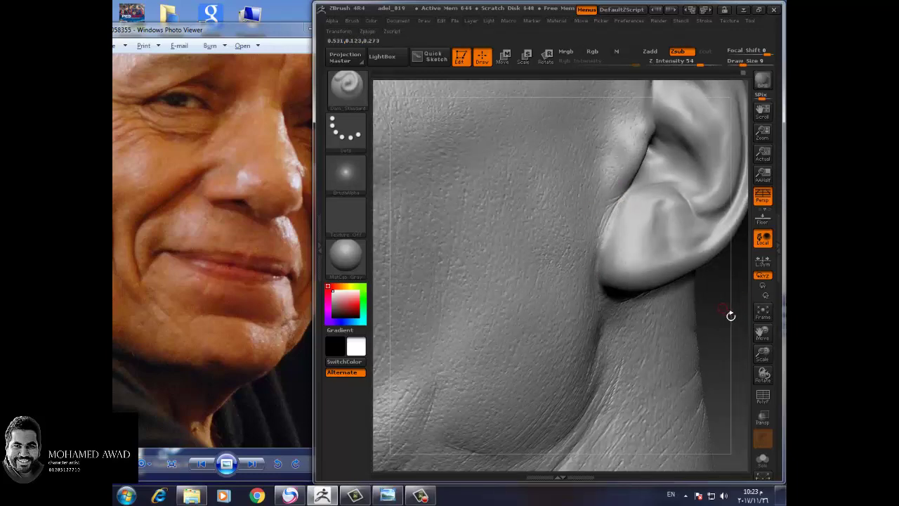
left_click_drag(734, 328, 721, 323)
left_click_drag(746, 180, 652, 197)
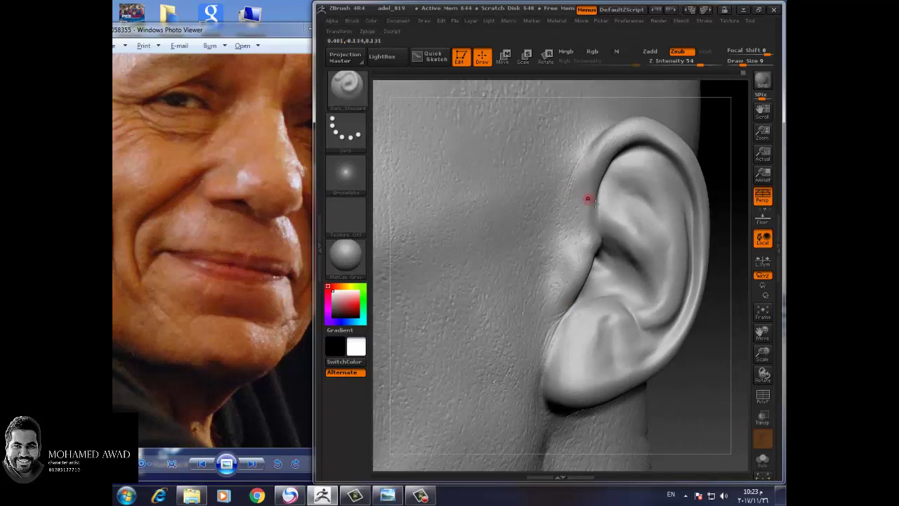
mouse_move(715, 401)
left_mouse_down()
mouse_move(696, 395)
mouse_move(727, 375)
mouse_move(689, 354)
mouse_move(644, 357)
mouse_move(575, 239)
left_mouse_up()
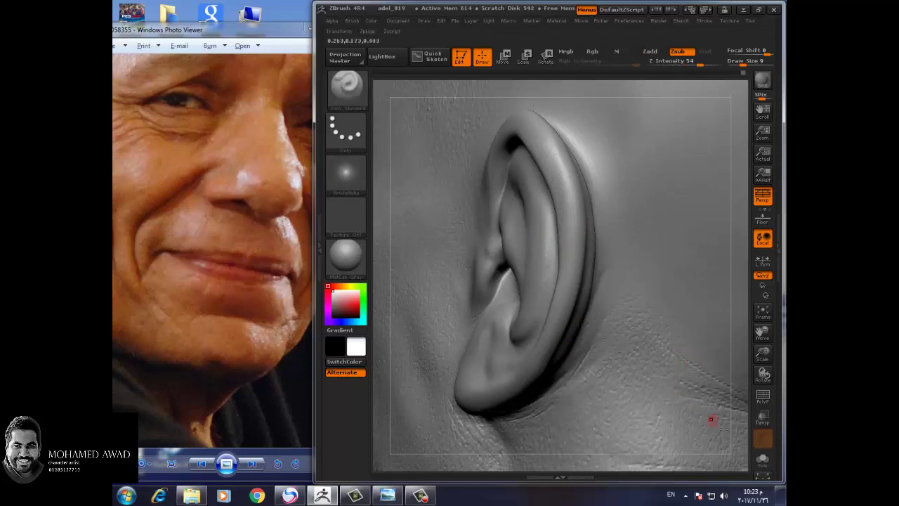
mouse_move(763, 374)
left_mouse_down()
mouse_move(743, 388)
mouse_move(694, 347)
mouse_move(728, 382)
mouse_move(729, 314)
left_mouse_up()
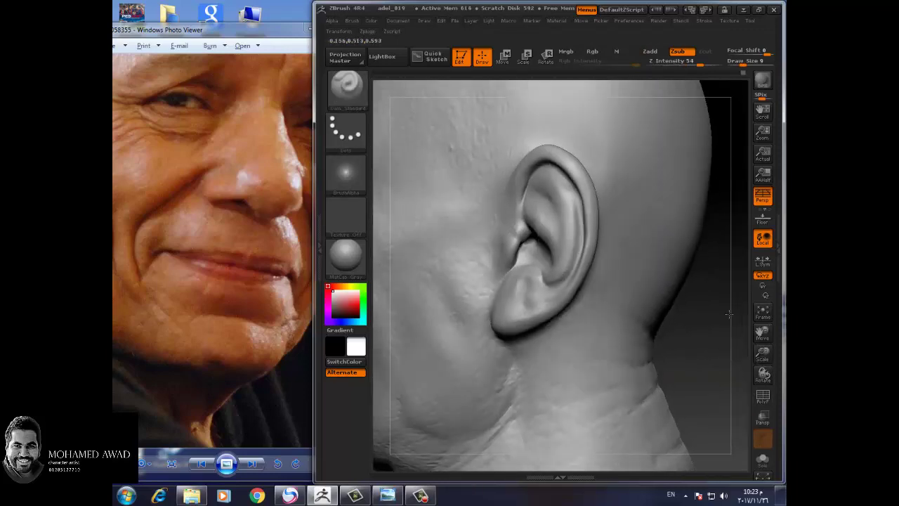
Step: Set a light Zadd DragRect stamp at Z Intensity 8 and draw size 22 for the ear
left_click(345, 130)
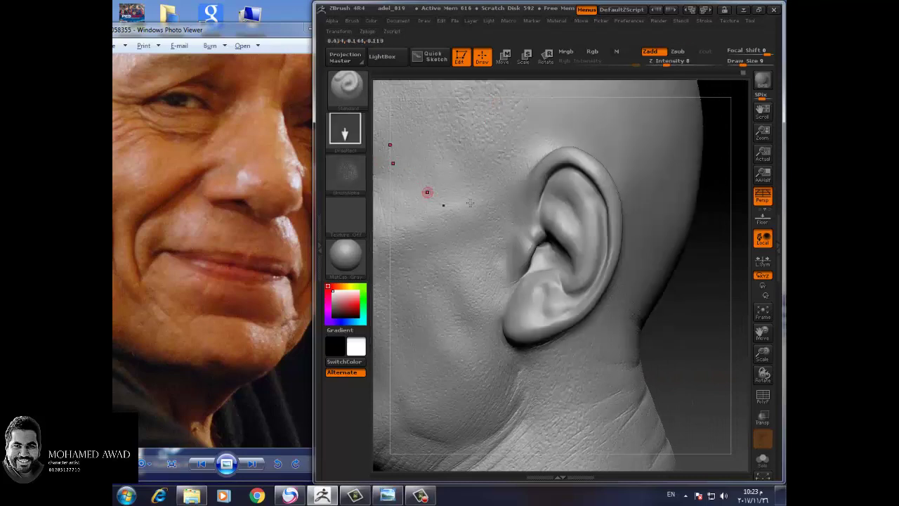
key("bracketright")
key("bracketright")
key("bracketright")
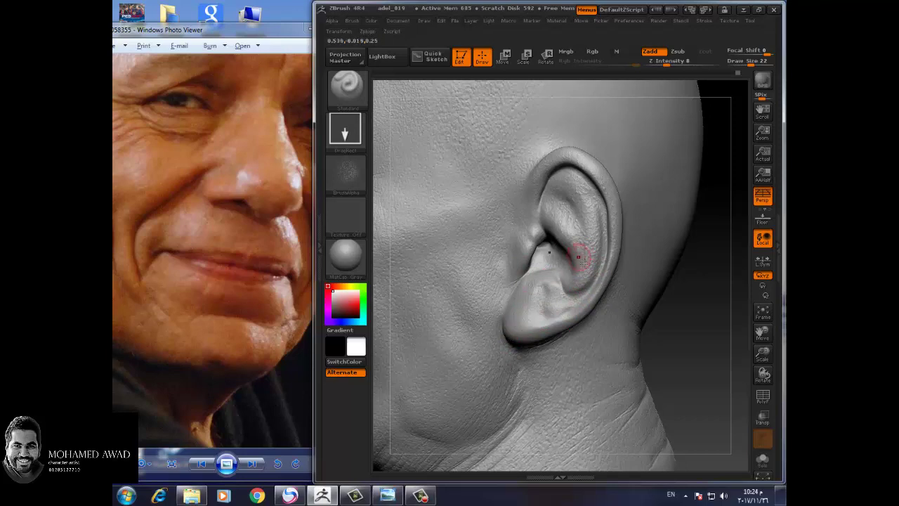
key("shift")
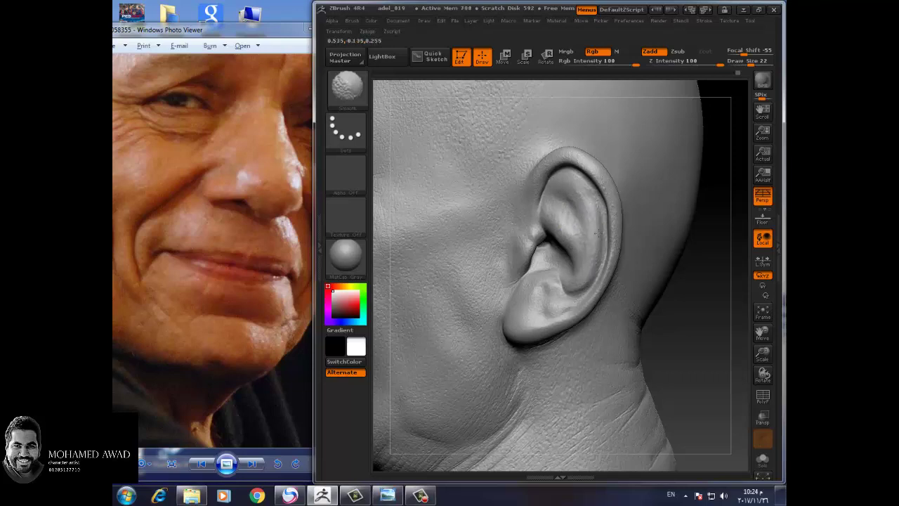
left_click_drag(763, 354, 681, 378)
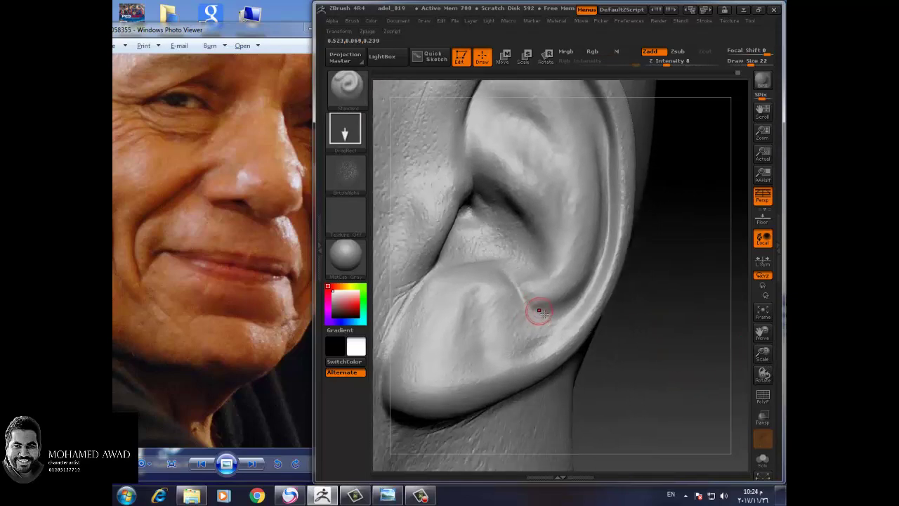
Step: Load Dam_Standard at draw size 18 and view the ear from the front and side
key("b")
left_click(434, 235)
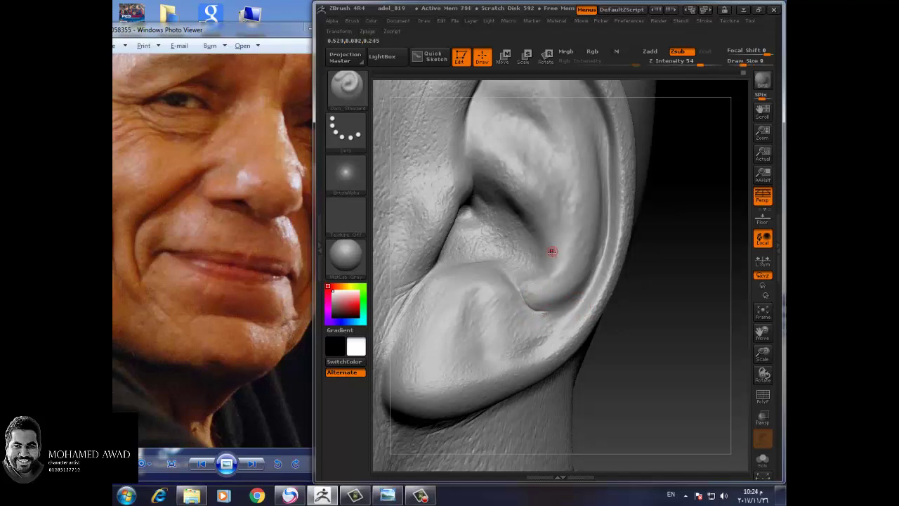
left_click_drag(596, 276, 570, 269)
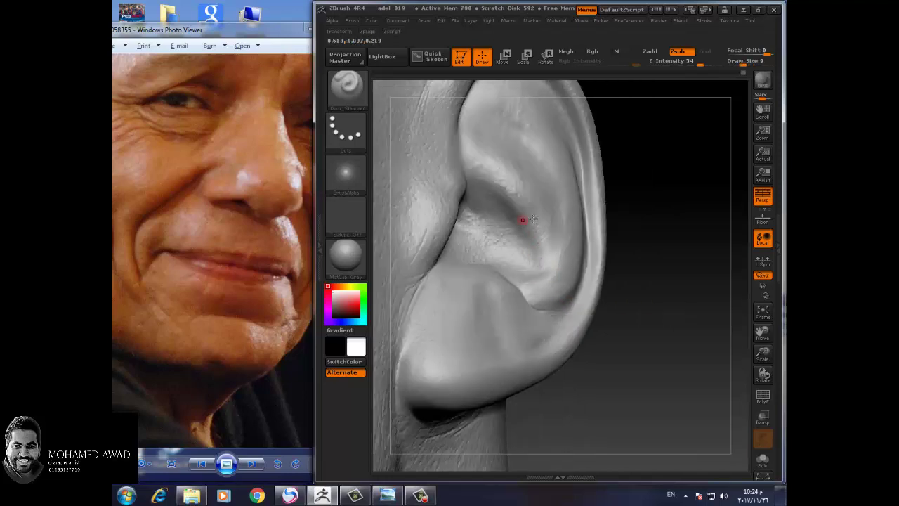
left_click_drag(659, 243, 526, 249)
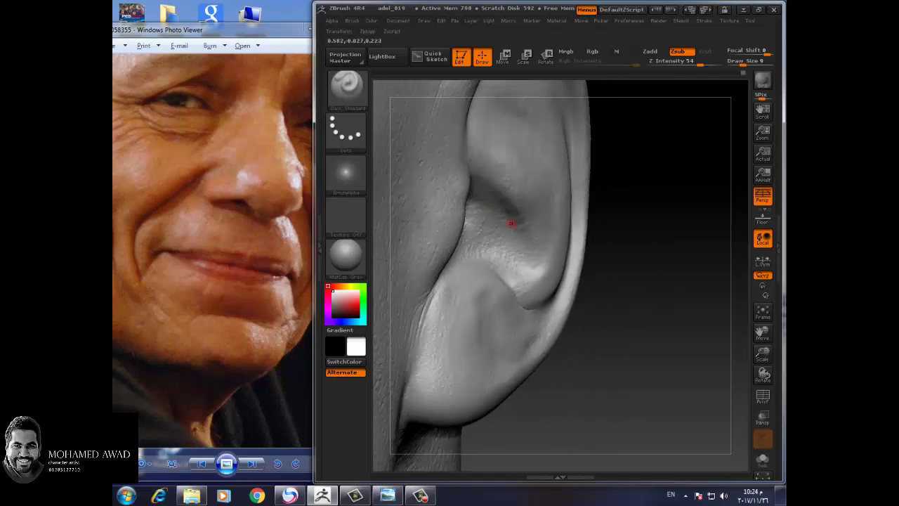
left_click_drag(504, 195, 493, 203)
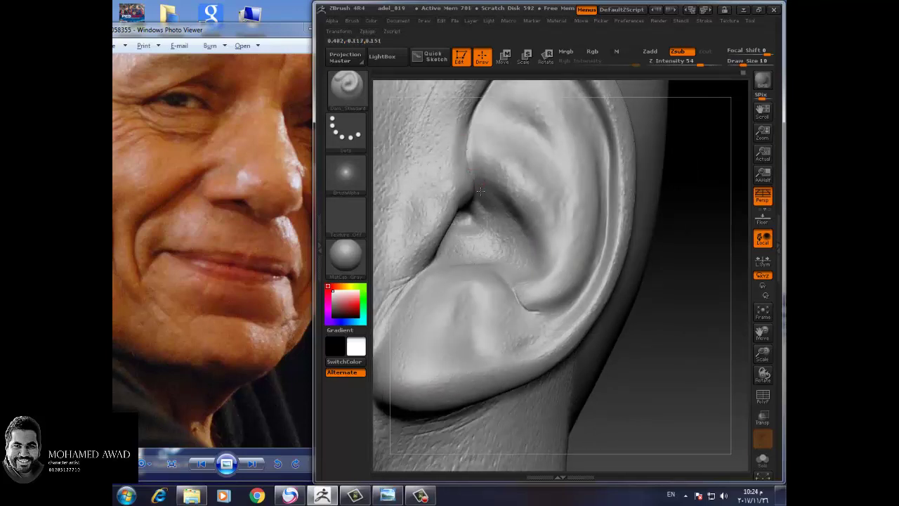
mouse_move(586, 227)
left_mouse_down()
mouse_move(725, 393)
mouse_move(461, 201)
mouse_move(449, 215)
left_mouse_up()
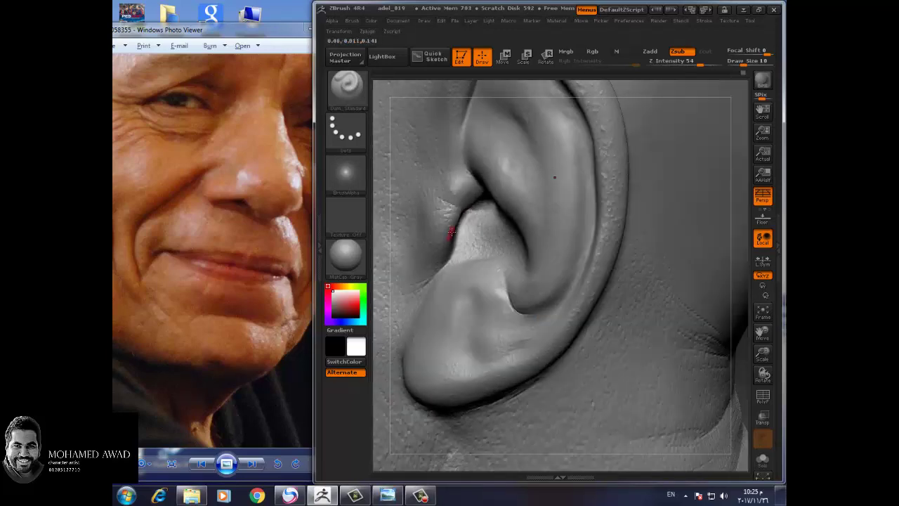
Step: Orbit around the ear between side-on and frontal angles to check its folds
left_click_drag(755, 368, 442, 287)
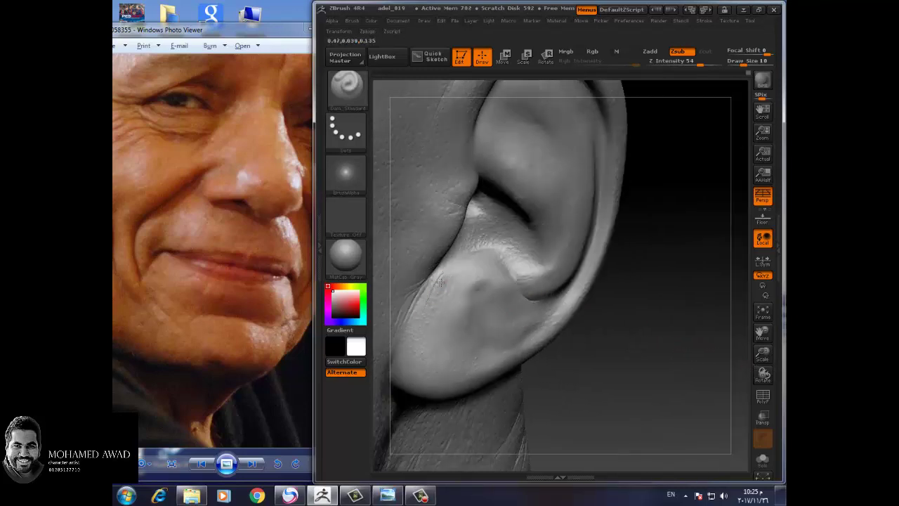
left_click_drag(675, 382, 536, 353)
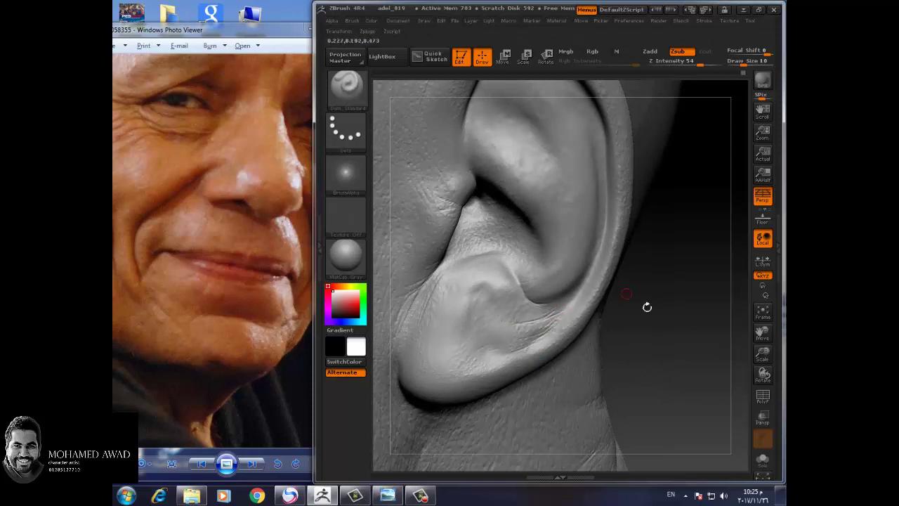
left_click_drag(646, 304, 673, 315)
mouse_move(719, 375)
left_mouse_down()
mouse_move(556, 297)
mouse_move(690, 336)
mouse_move(589, 261)
left_mouse_up()
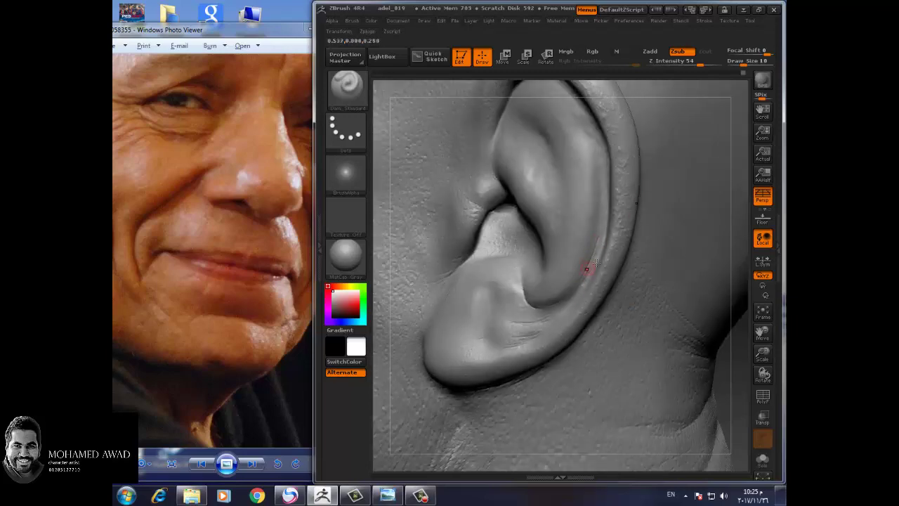
left_click_drag(743, 406, 616, 253)
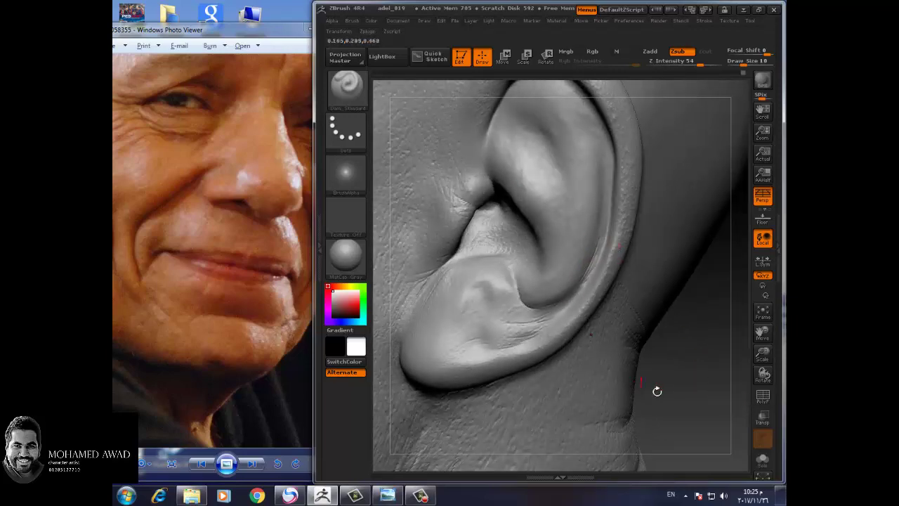
mouse_move(657, 391)
left_mouse_down()
mouse_move(736, 374)
mouse_move(615, 279)
left_mouse_up()
mouse_move(764, 333)
left_mouse_down()
mouse_move(772, 388)
mouse_move(455, 257)
left_mouse_up()
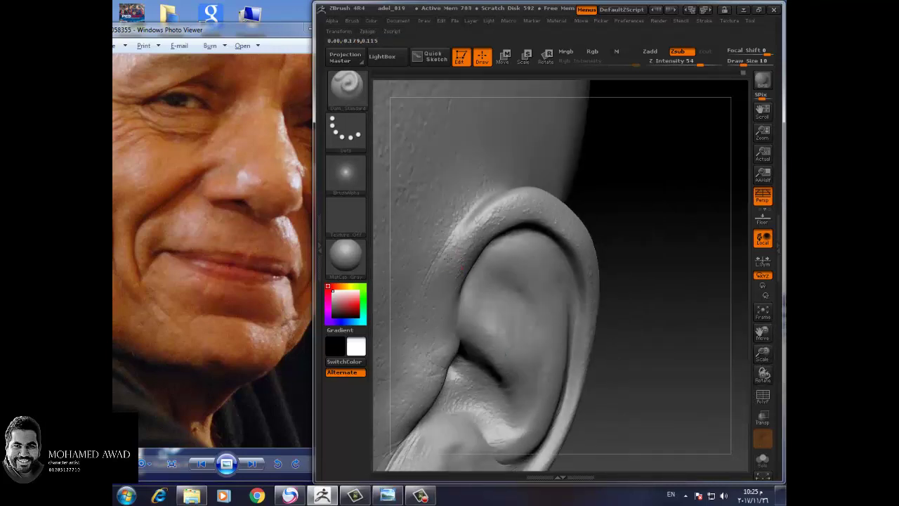
left_click_drag(574, 287, 487, 260)
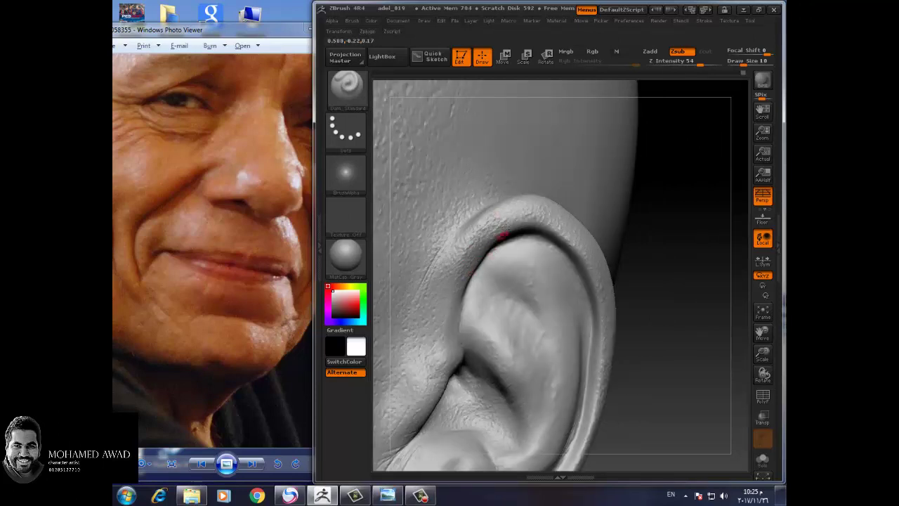
left_click_drag(706, 293, 580, 253)
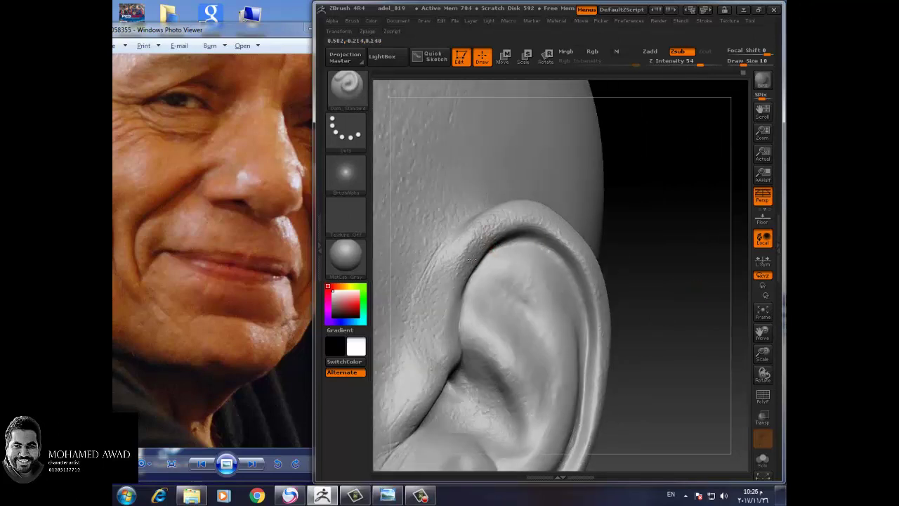
left_click_drag(471, 260, 503, 258)
left_click_drag(754, 340, 638, 387)
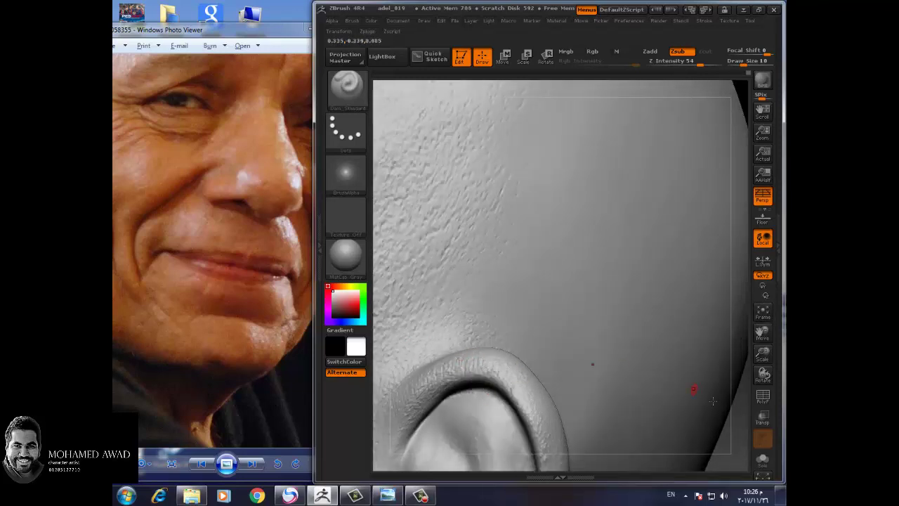
mouse_move(713, 400)
left_mouse_down()
mouse_move(741, 408)
mouse_move(496, 283)
left_mouse_up()
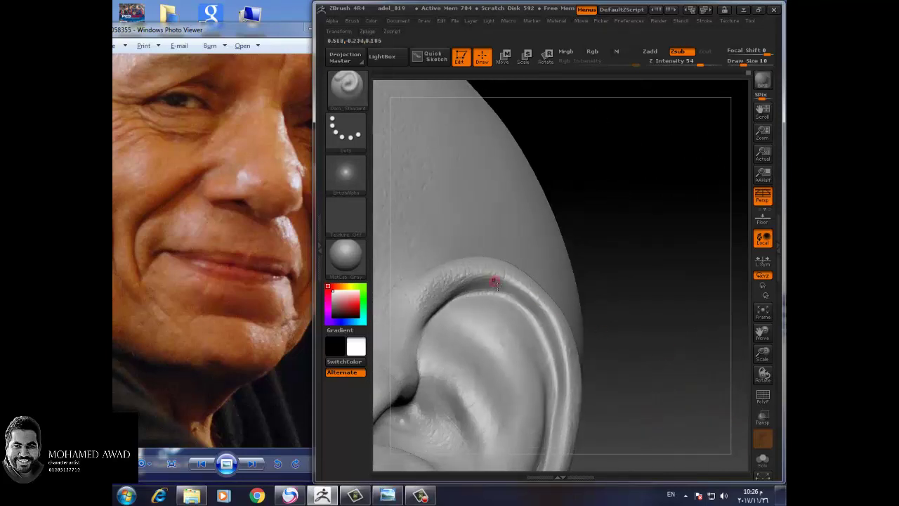
left_click_drag(702, 313, 520, 283)
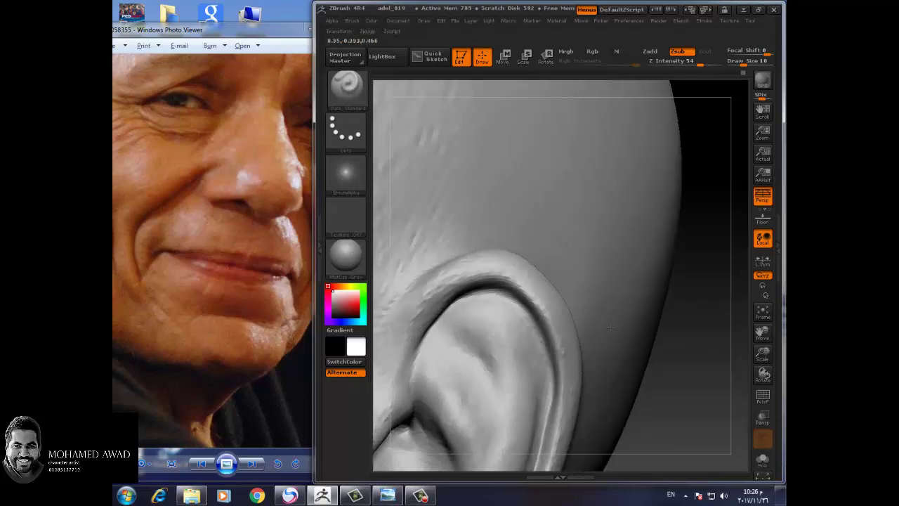
left_click_drag(546, 299, 545, 311)
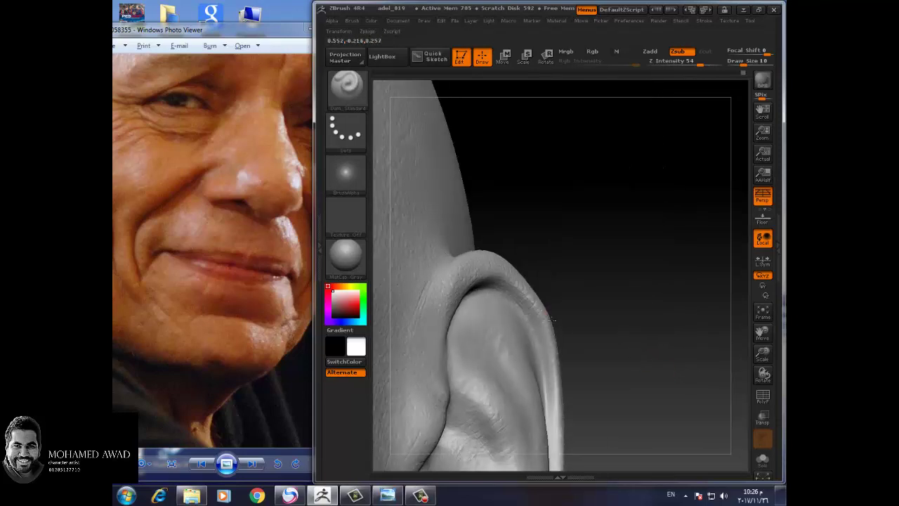
left_click_drag(557, 349, 612, 269)
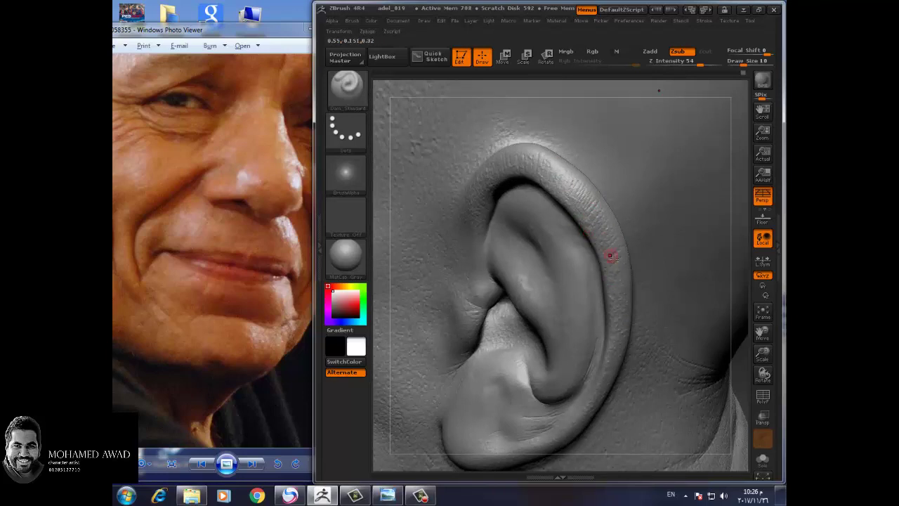
left_click_drag(763, 330, 648, 331)
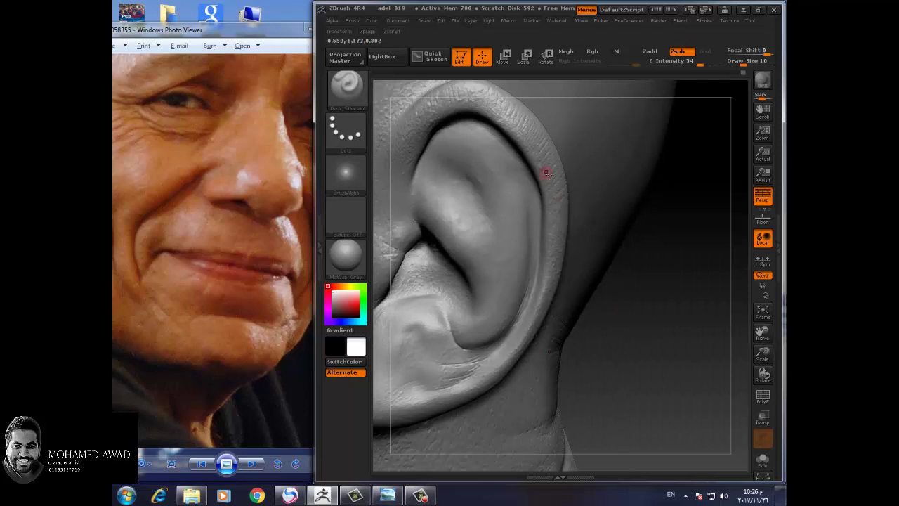
left_click_drag(644, 265, 524, 149)
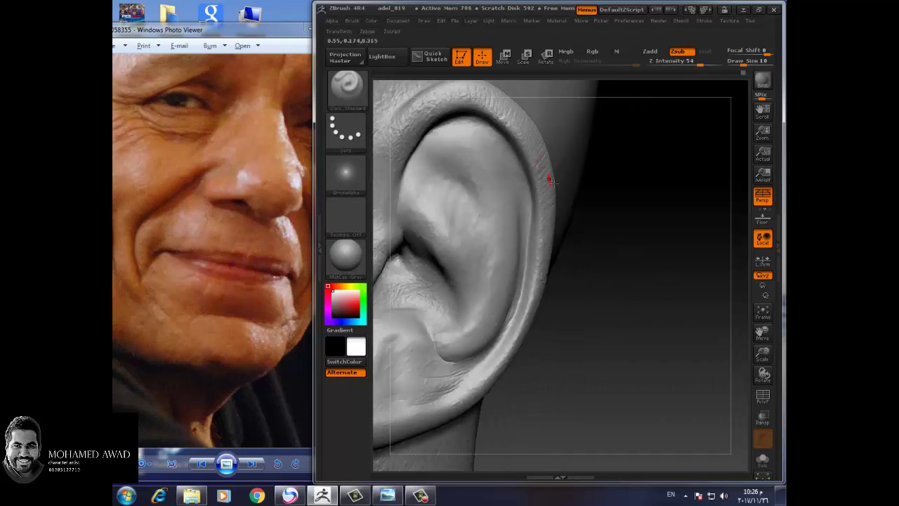
left_click_drag(540, 232, 553, 235)
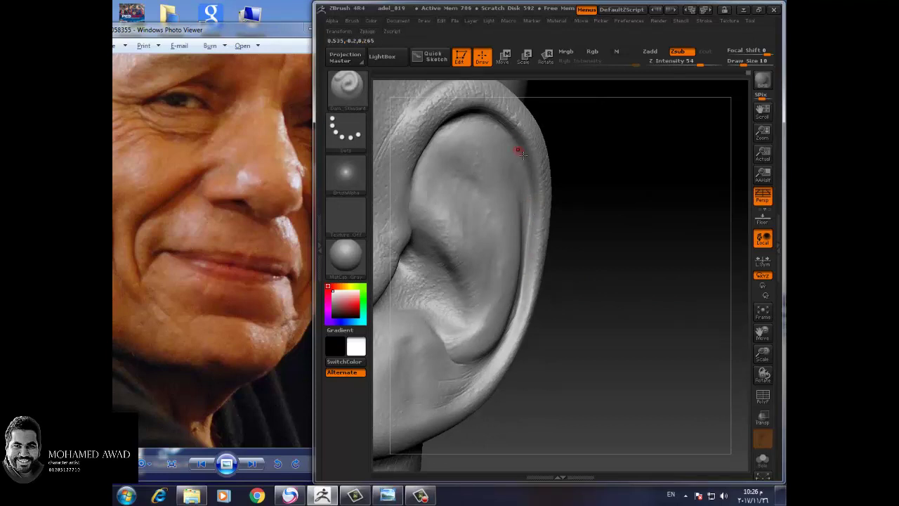
left_click_drag(635, 251, 447, 172)
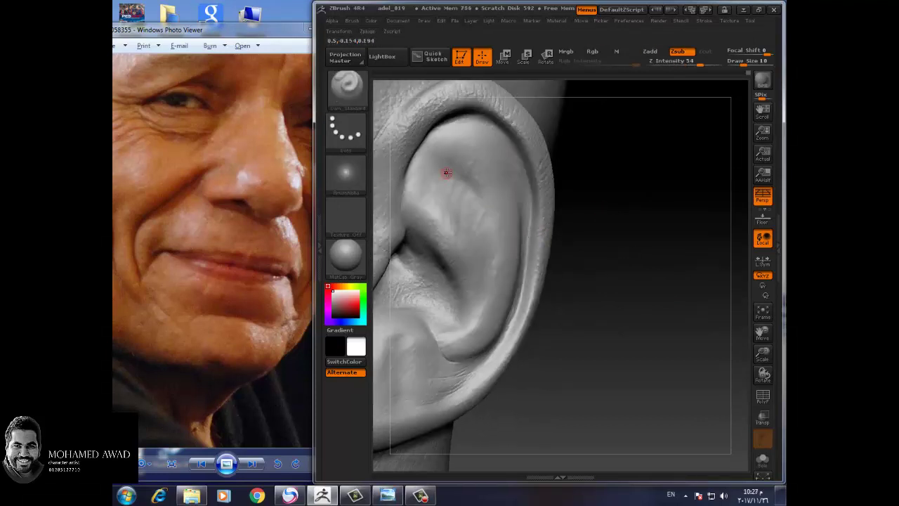
mouse_move(676, 309)
left_mouse_down()
mouse_move(717, 389)
mouse_move(542, 245)
left_mouse_up()
Step: Reframe the Photo Viewer reference closer on the face and return to ZBrush
left_click(305, 406)
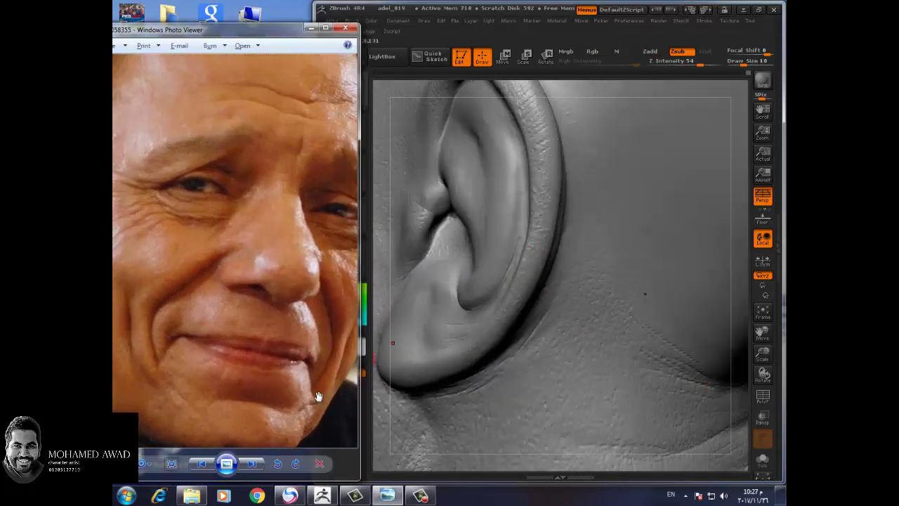
left_click_drag(306, 406, 295, 381)
left_click(530, 258)
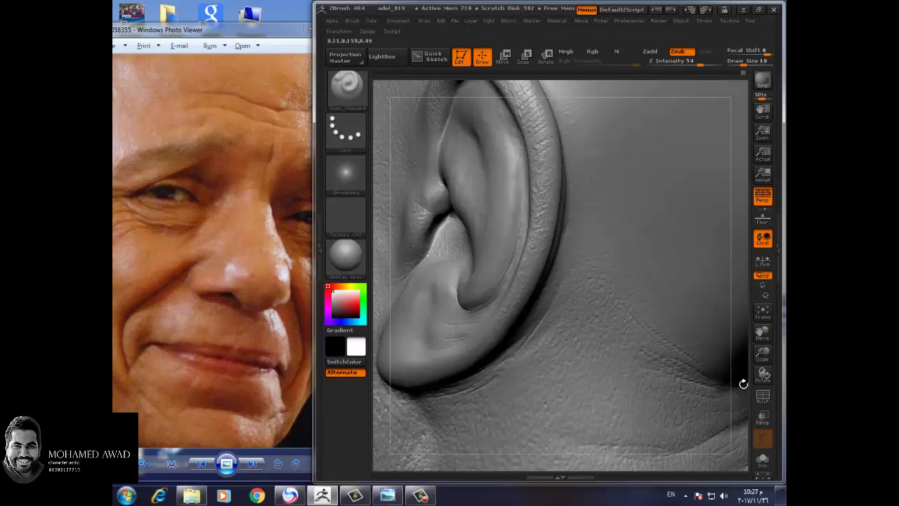
Step: Orbit around the ear rim and the cheek behind it to inspect them
left_click_drag(743, 384, 458, 316)
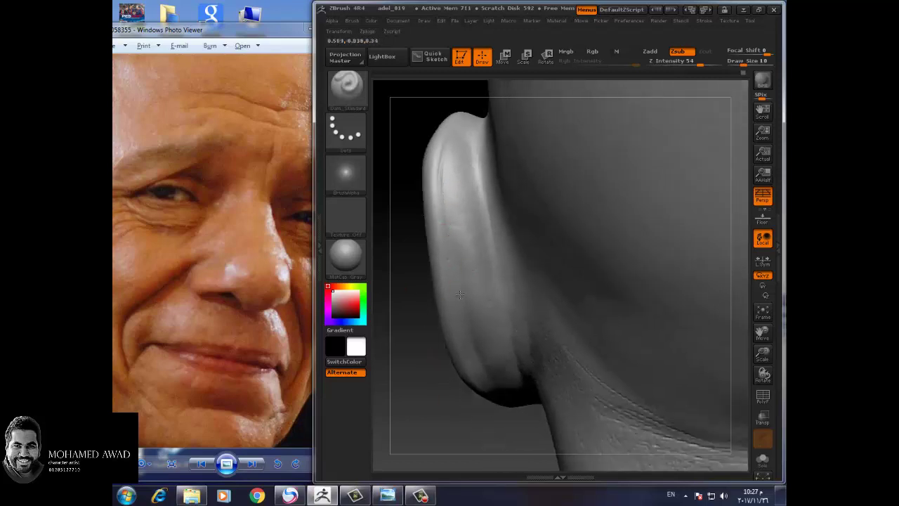
left_click_drag(440, 403, 499, 282)
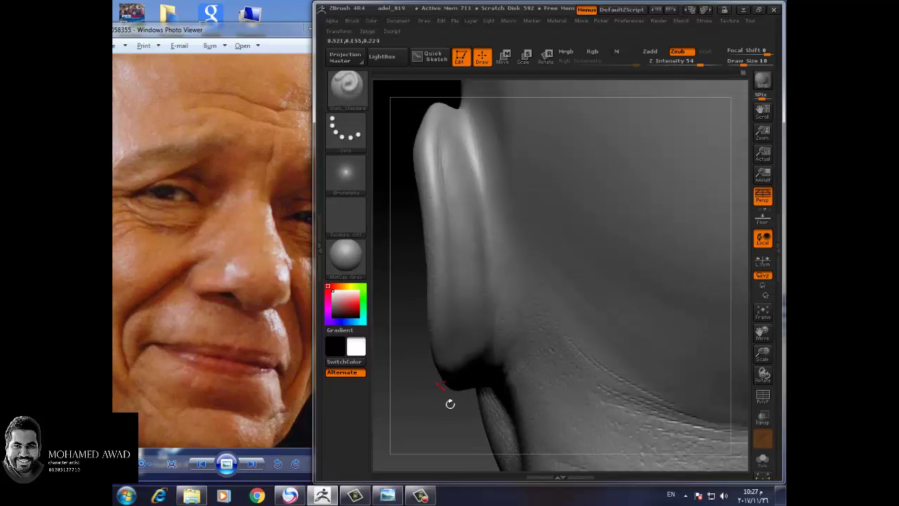
left_click_drag(451, 404, 472, 224)
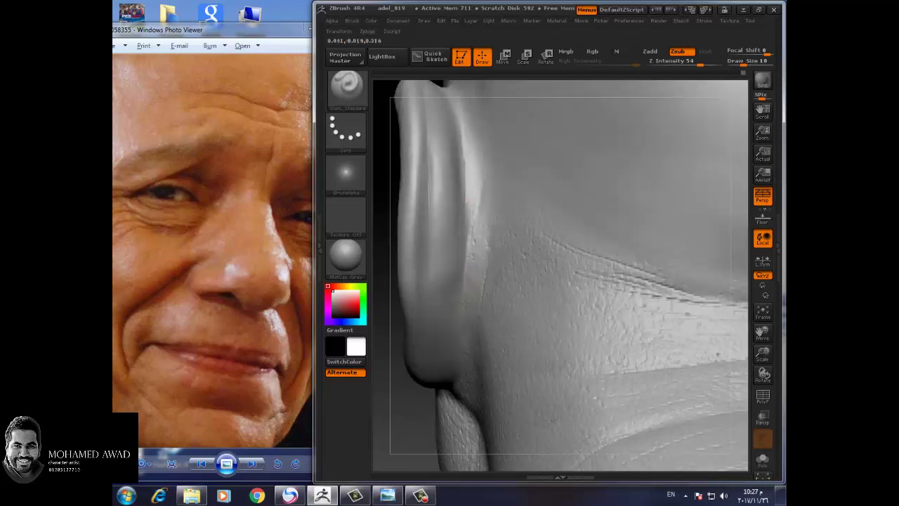
left_click_drag(414, 409, 461, 196)
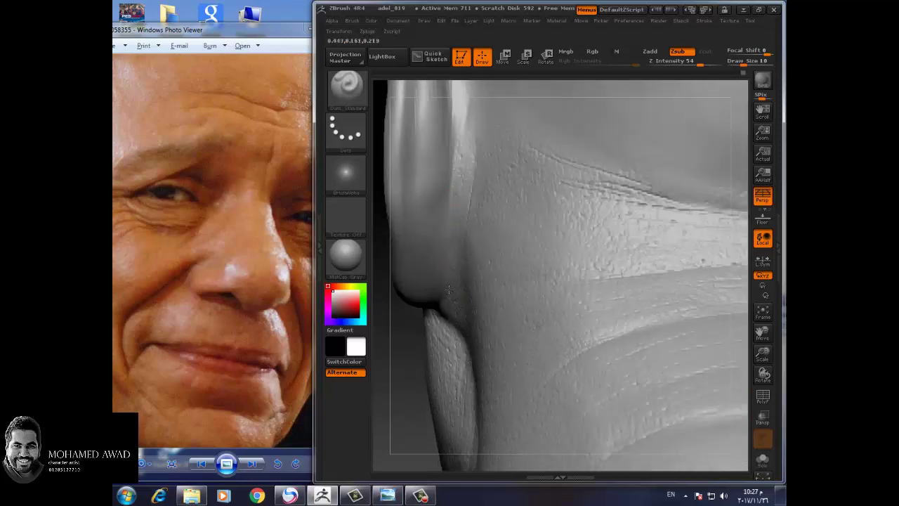
left_click_drag(448, 290, 424, 288)
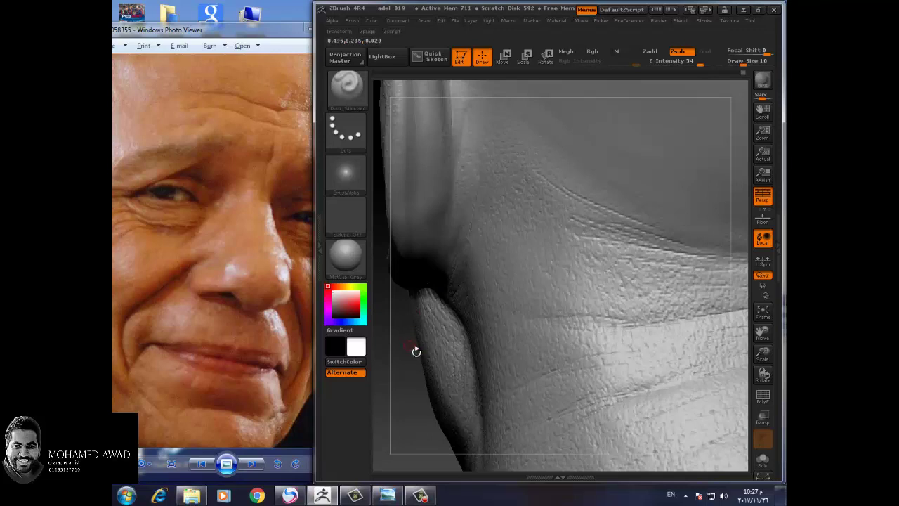
left_click_drag(416, 351, 466, 323)
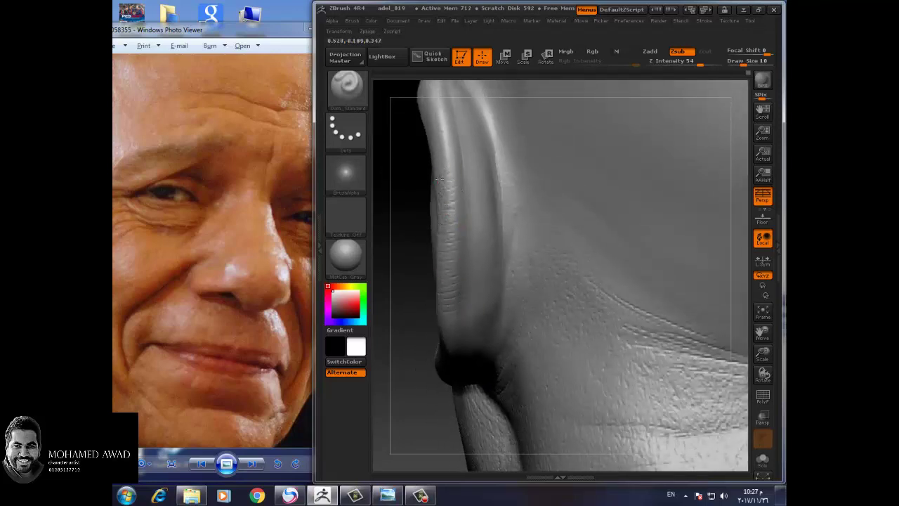
left_click_drag(426, 352, 448, 298)
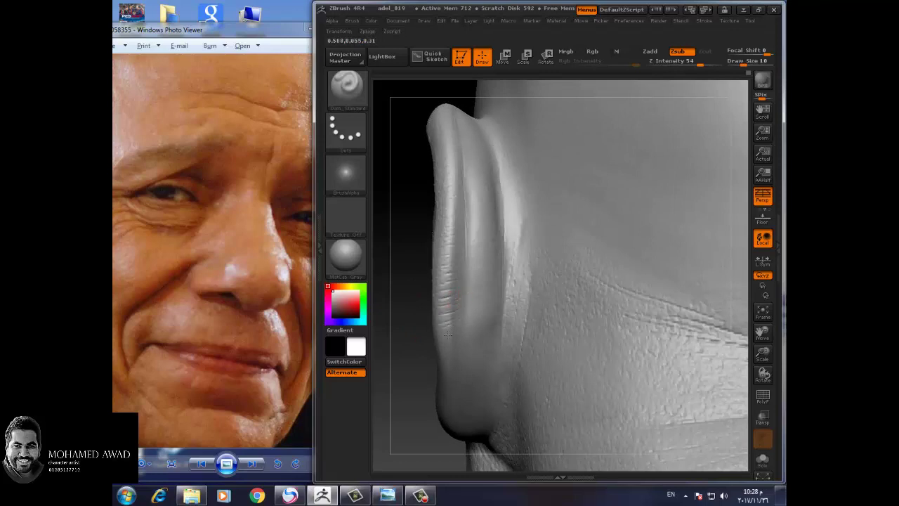
mouse_move(429, 382)
left_mouse_down()
mouse_move(415, 367)
mouse_move(433, 338)
left_mouse_up()
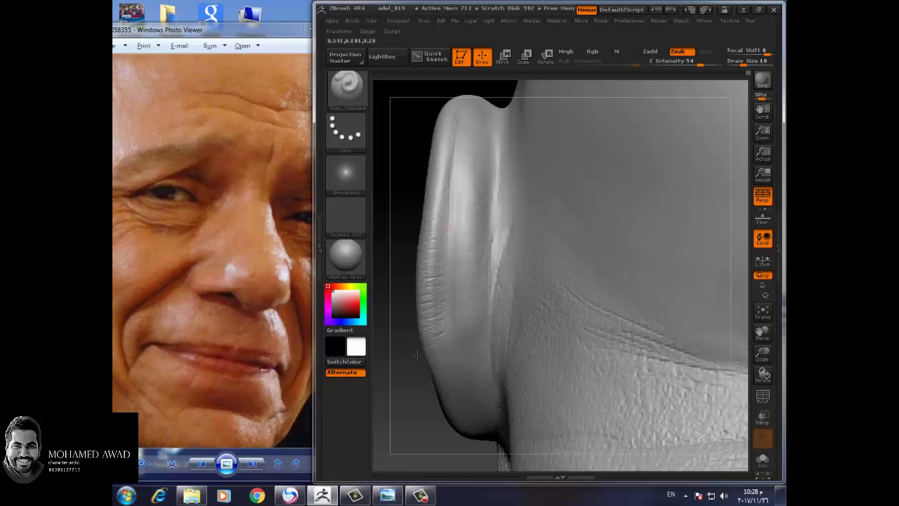
mouse_move(418, 355)
left_mouse_down()
mouse_move(415, 337)
mouse_move(470, 348)
left_mouse_up()
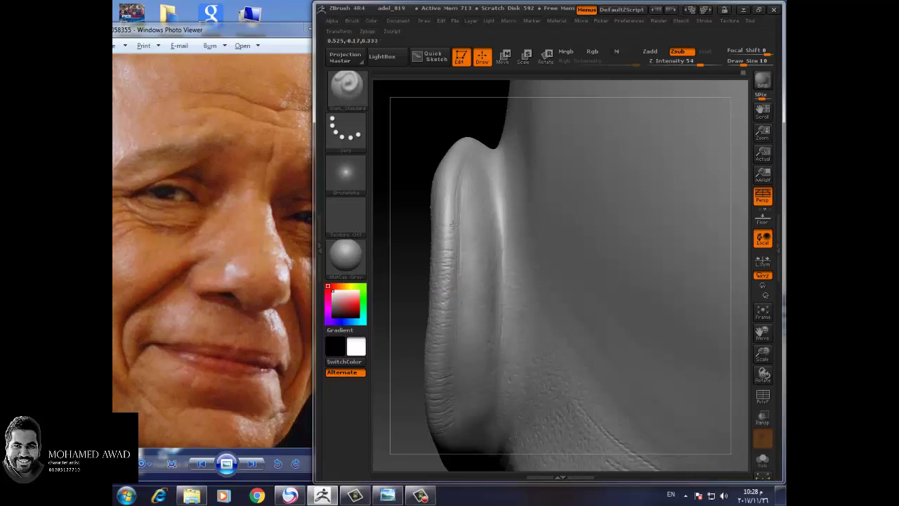
left_click_drag(418, 220, 609, 394)
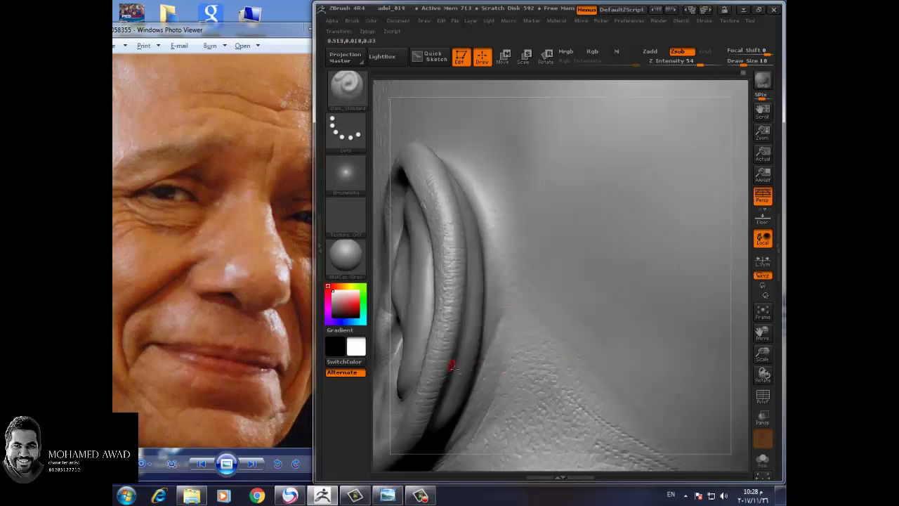
Step: Orbit around the head, then choose the Standard brush with DragRect stroke, Zadd, Z Intensity 8
mouse_move(766, 375)
left_mouse_down()
mouse_move(630, 381)
mouse_move(738, 373)
mouse_move(645, 336)
mouse_move(526, 227)
mouse_move(593, 306)
left_mouse_up()
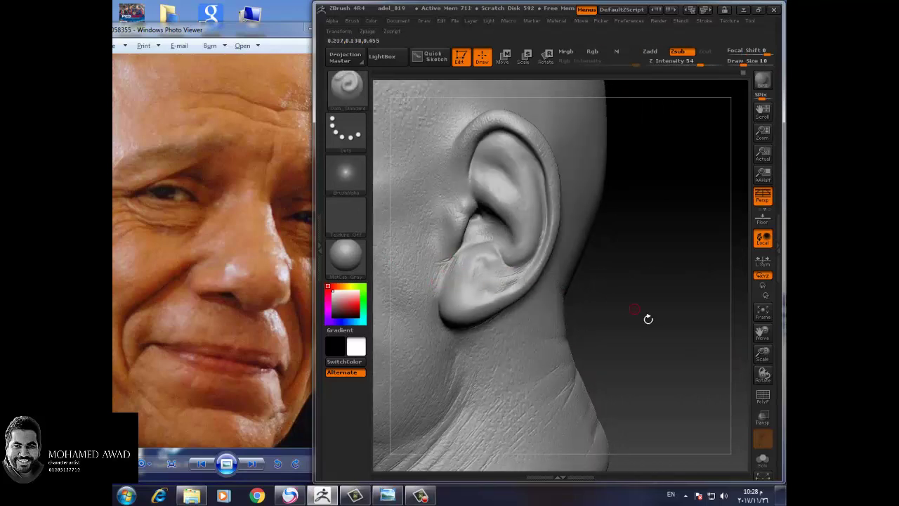
left_click_drag(647, 317, 633, 366)
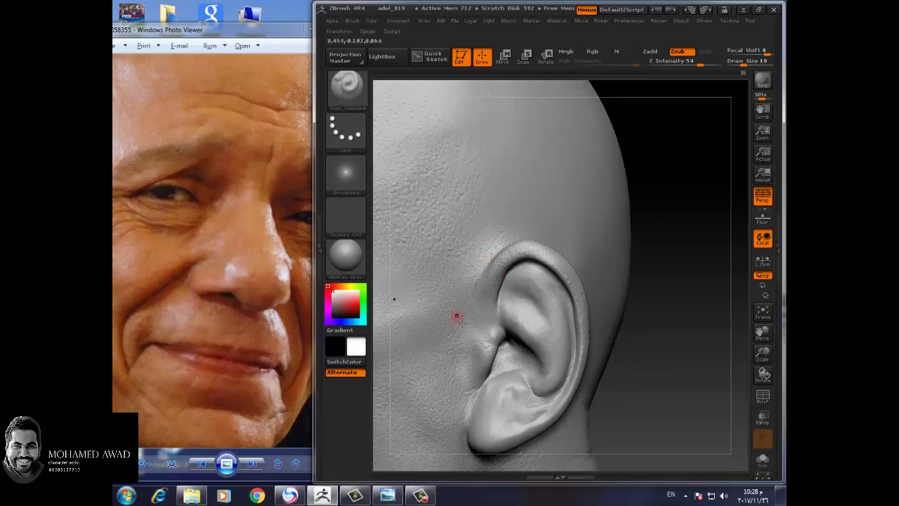
mouse_move(672, 333)
left_mouse_down()
mouse_move(682, 361)
mouse_move(544, 276)
left_mouse_up()
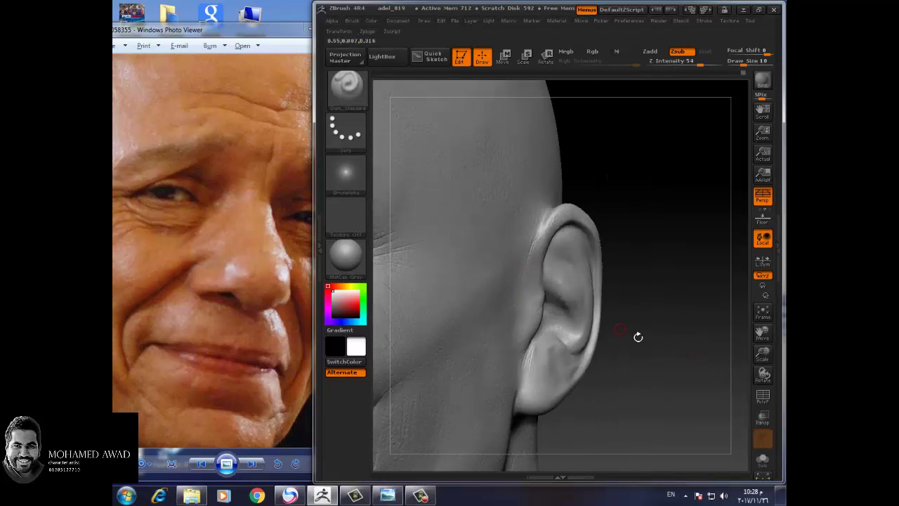
left_click_drag(620, 331, 488, 289)
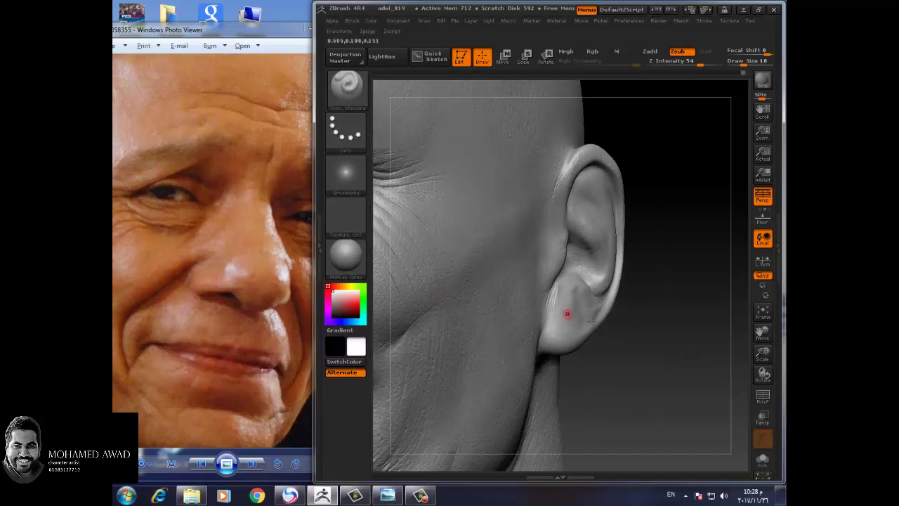
mouse_move(632, 331)
left_mouse_down()
mouse_move(679, 353)
mouse_move(562, 233)
left_mouse_up()
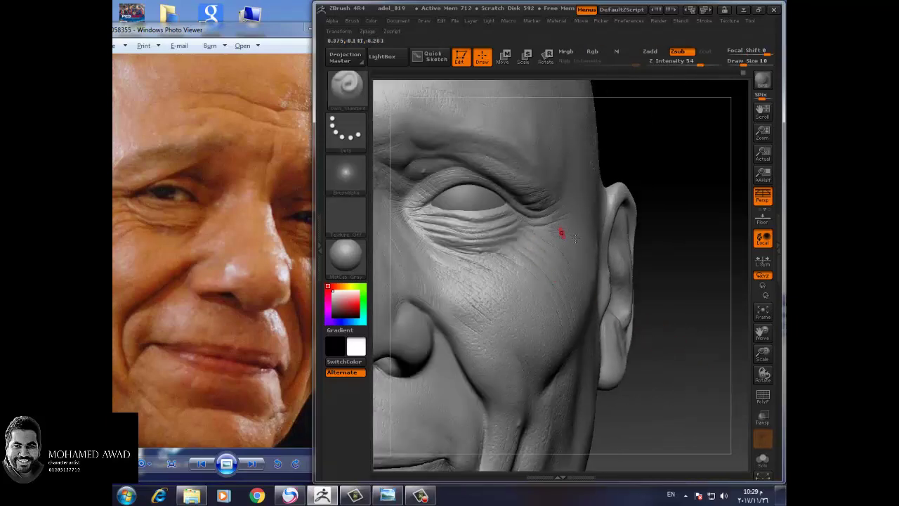
mouse_move(698, 300)
left_mouse_down()
mouse_move(719, 305)
mouse_move(616, 320)
left_mouse_up()
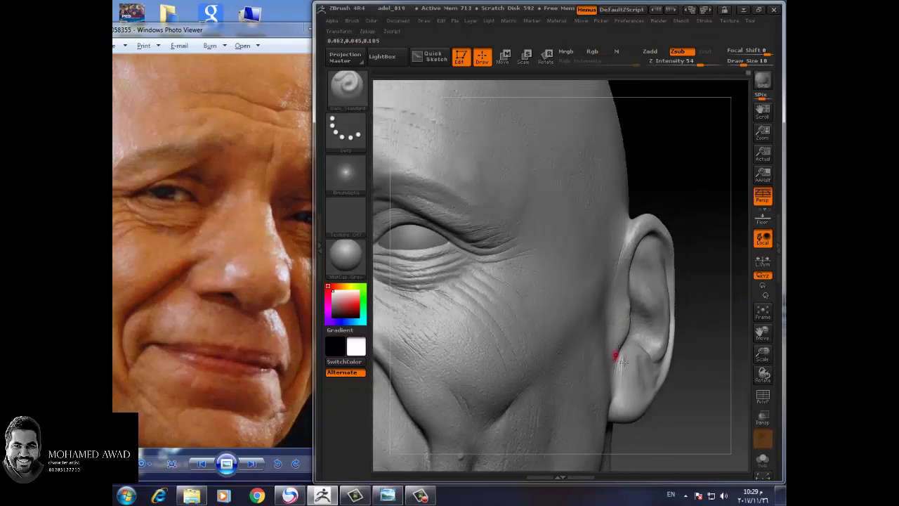
mouse_move(618, 385)
left_mouse_down()
mouse_move(719, 302)
mouse_move(712, 376)
mouse_move(698, 353)
mouse_move(570, 299)
left_mouse_up()
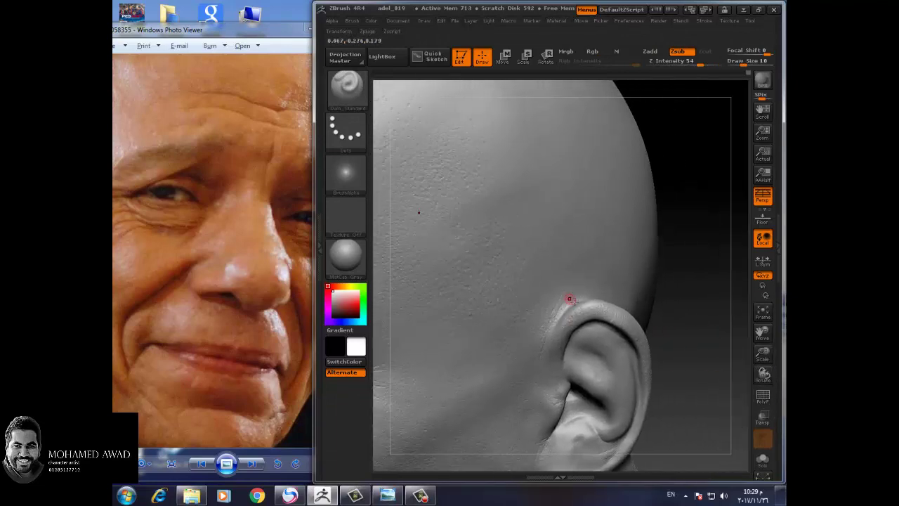
key("b")
left_click(507, 234)
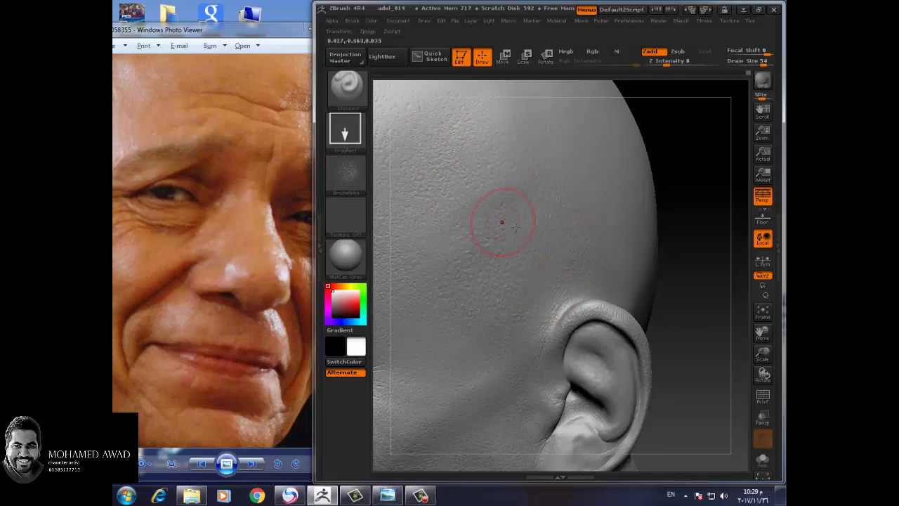
Step: Orbit the head between three-quarter and frontal views while comparing it with the reference photo
key("f")
mouse_move(703, 365)
left_mouse_down()
mouse_move(631, 378)
mouse_move(614, 368)
mouse_move(645, 348)
mouse_move(668, 357)
mouse_move(650, 348)
left_mouse_up()
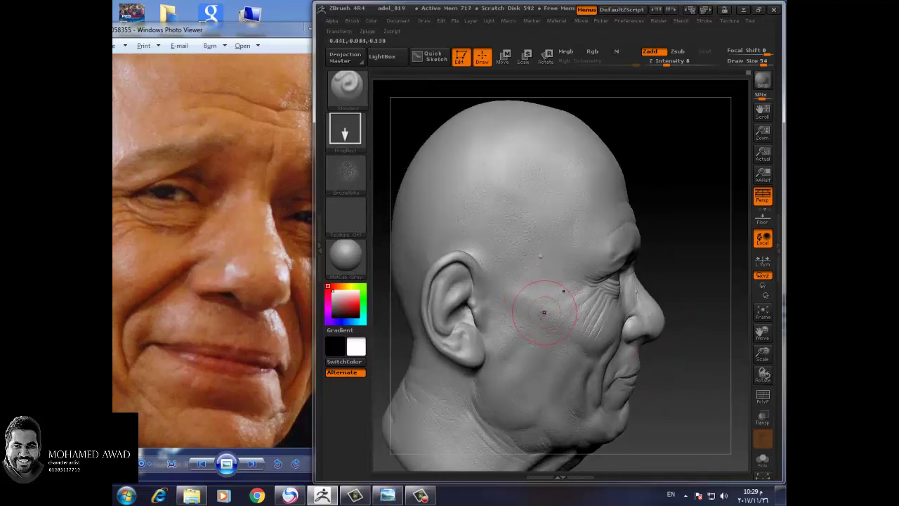
mouse_move(705, 394)
left_mouse_down()
mouse_move(713, 382)
mouse_move(692, 385)
mouse_move(706, 366)
left_mouse_up()
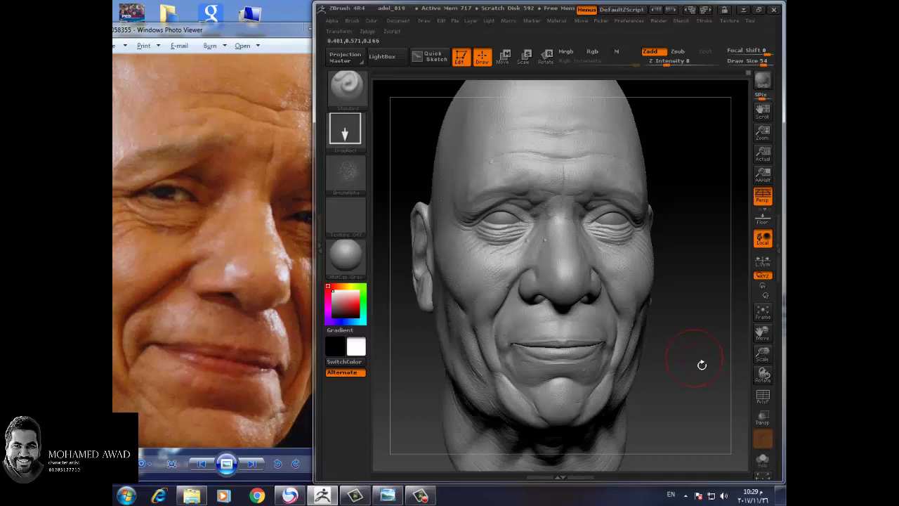
left_click(280, 385)
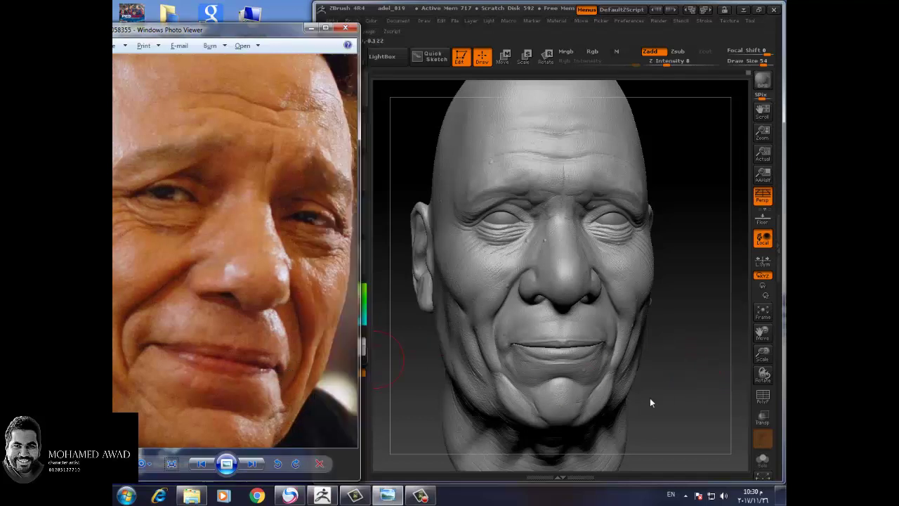
left_click_drag(649, 403, 662, 395)
mouse_move(703, 375)
left_mouse_down()
mouse_move(680, 398)
mouse_move(681, 389)
left_mouse_up()
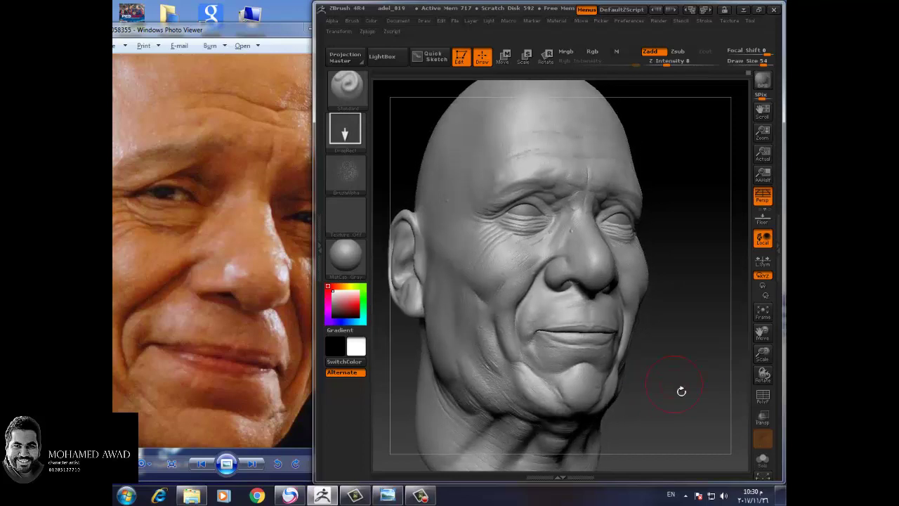
left_click(281, 390)
left_click_drag(281, 390, 275, 389)
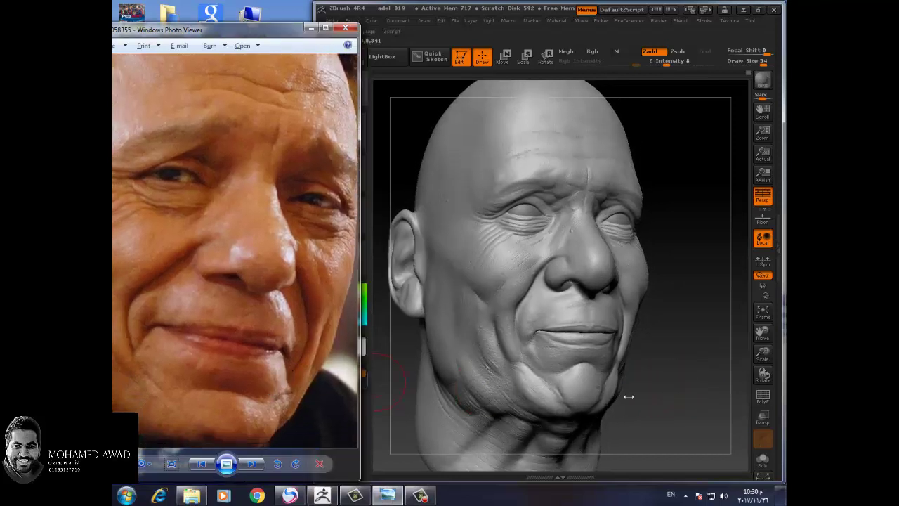
mouse_move(629, 397)
left_mouse_down()
mouse_move(664, 418)
mouse_move(383, 390)
left_mouse_up()
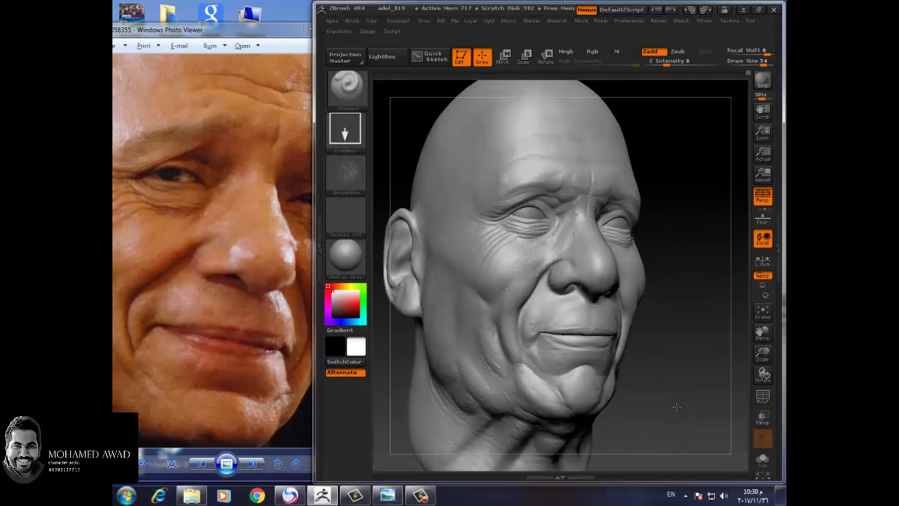
left_click(251, 392)
left_click_drag(251, 392, 243, 390)
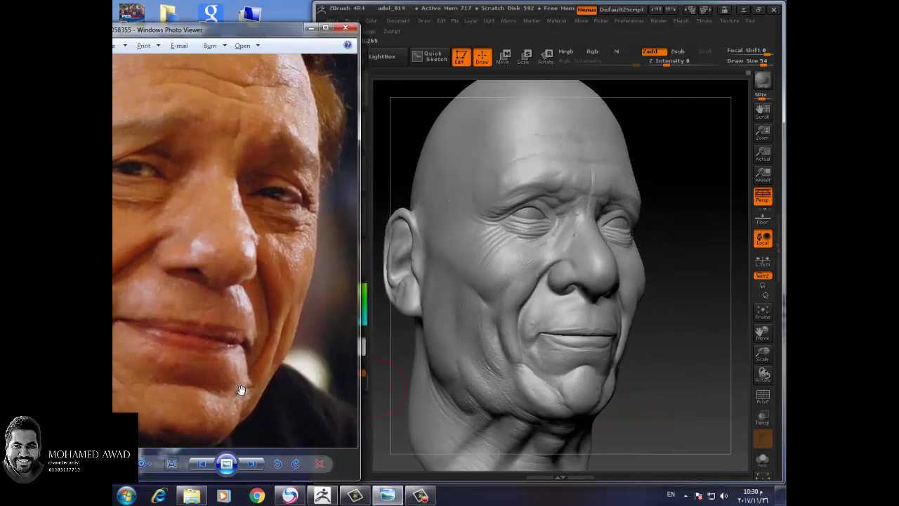
left_click_drag(673, 399, 665, 414)
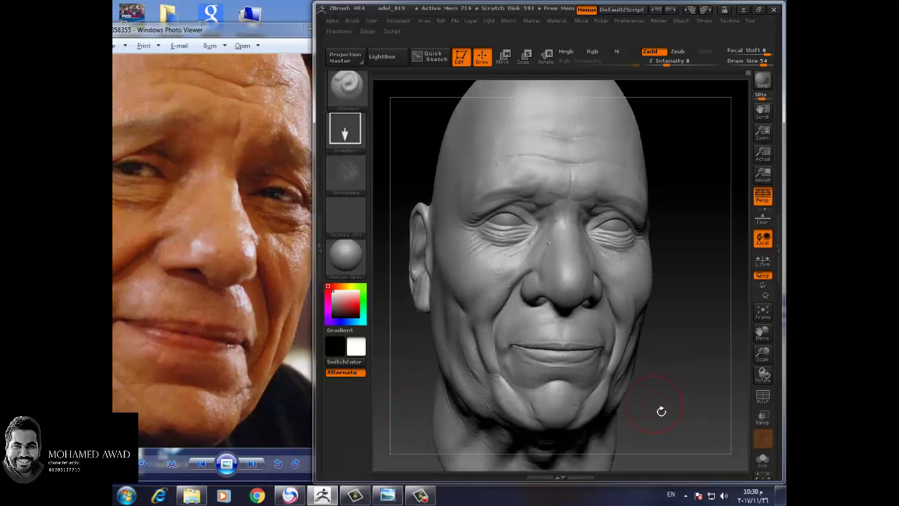
left_click(261, 377)
Step: Browse to the frowning man's photo, zoom onto his wrinkled face, and turn the sculpt frontal
scroll(271, 400, "up", 3)
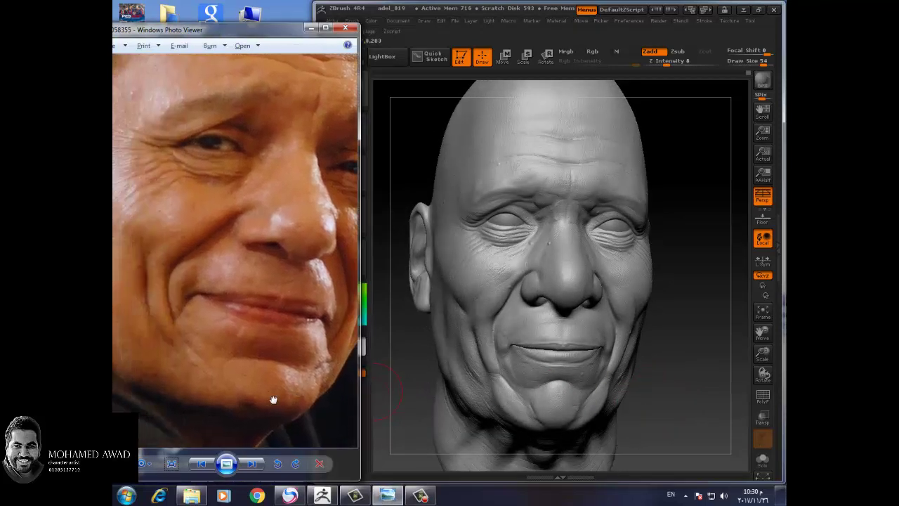
left_click(252, 464)
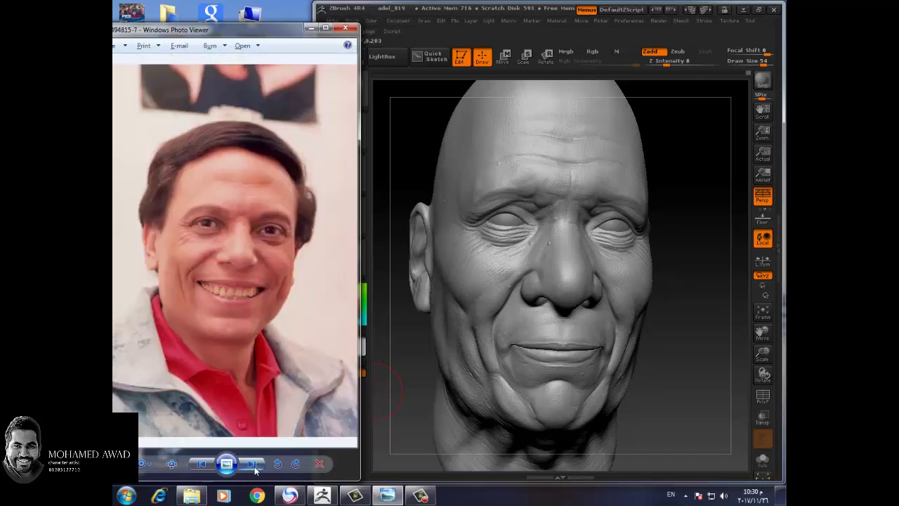
left_click(251, 464)
left_click(252, 464)
left_click(201, 463)
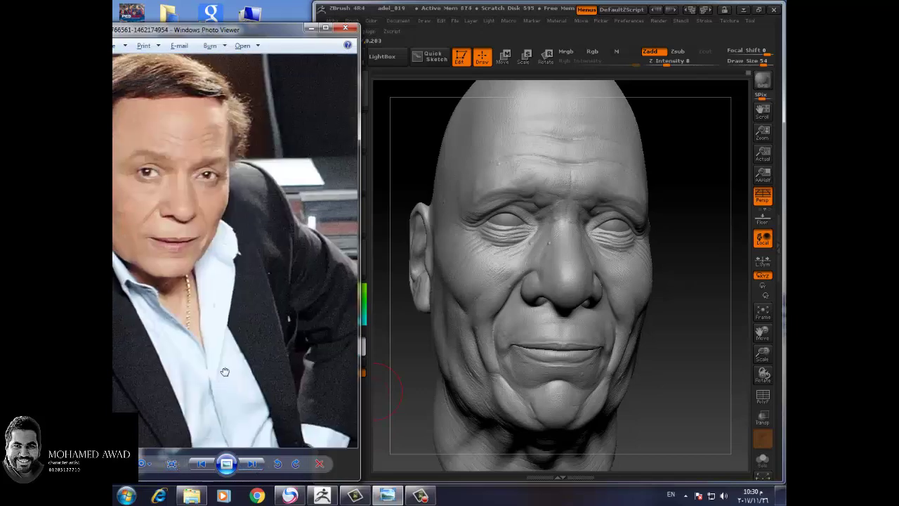
left_click(201, 464)
scroll(211, 365, "up", 3)
mouse_move(203, 375)
left_mouse_down()
mouse_move(237, 347)
mouse_move(251, 368)
mouse_move(267, 341)
mouse_move(249, 345)
mouse_move(263, 349)
left_mouse_up()
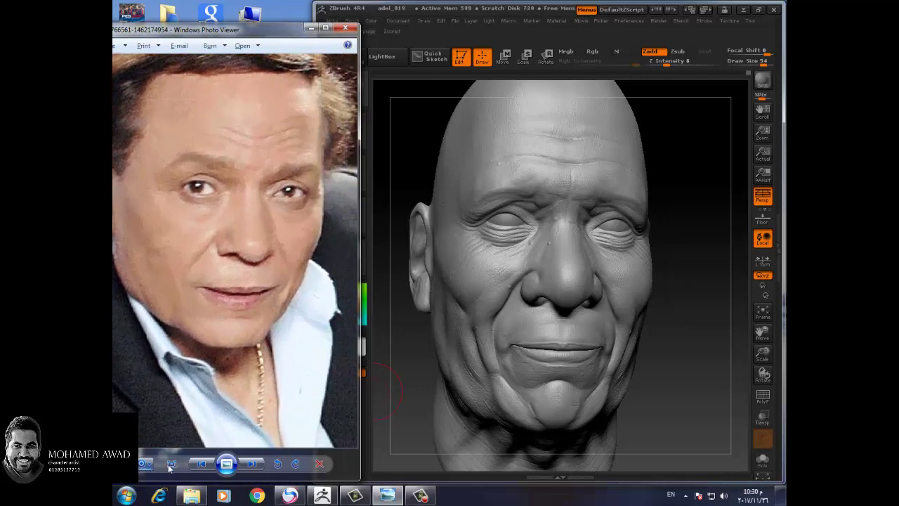
left_click(252, 463)
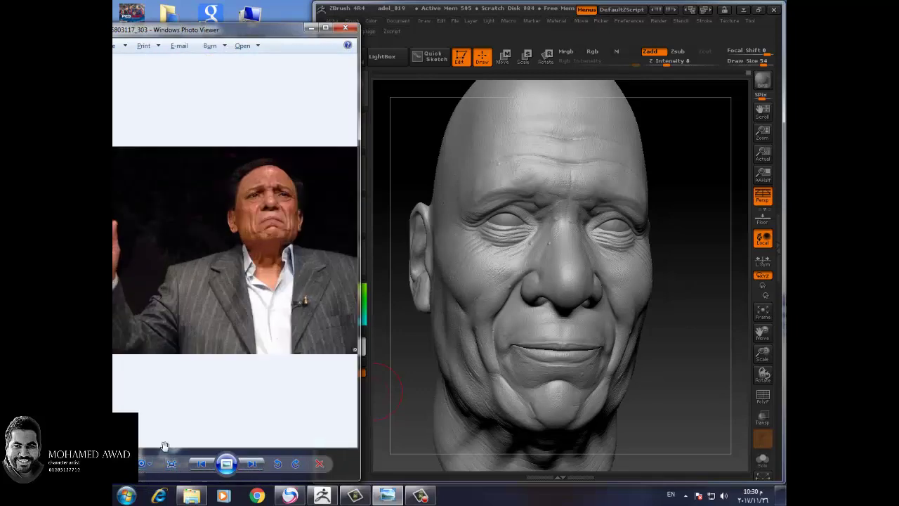
scroll(146, 469, "up", 5)
mouse_move(232, 295)
left_mouse_down()
mouse_move(269, 371)
mouse_move(237, 394)
left_mouse_up()
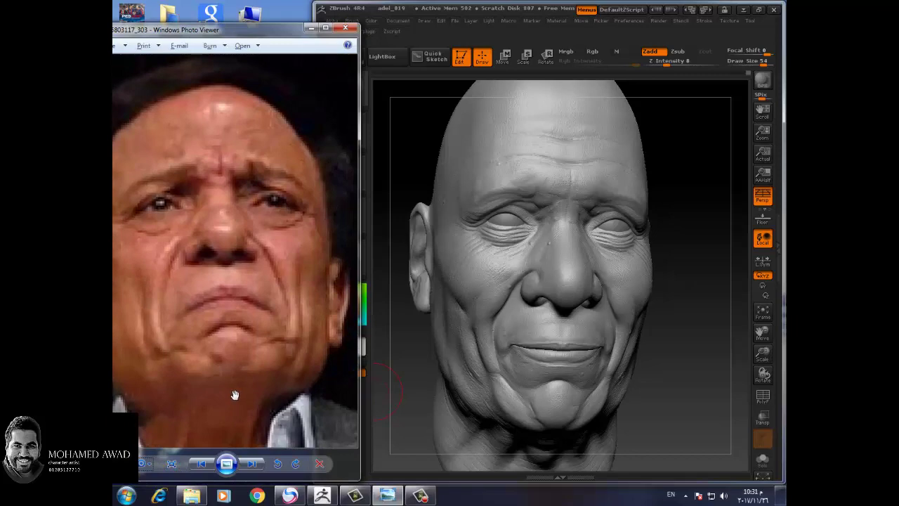
left_click(613, 393)
mouse_move(613, 393)
left_mouse_down()
mouse_move(695, 387)
mouse_move(697, 402)
mouse_move(691, 393)
mouse_move(705, 401)
mouse_move(675, 412)
mouse_move(705, 399)
mouse_move(707, 380)
mouse_move(701, 412)
mouse_move(696, 402)
left_mouse_up()
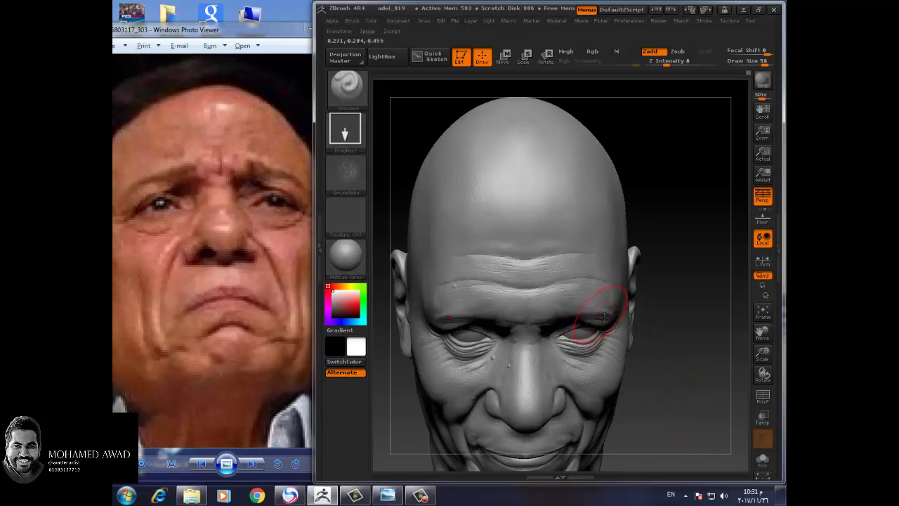
Step: Enlarge the brush, then save the project over adel_019.ZPR
key("s")
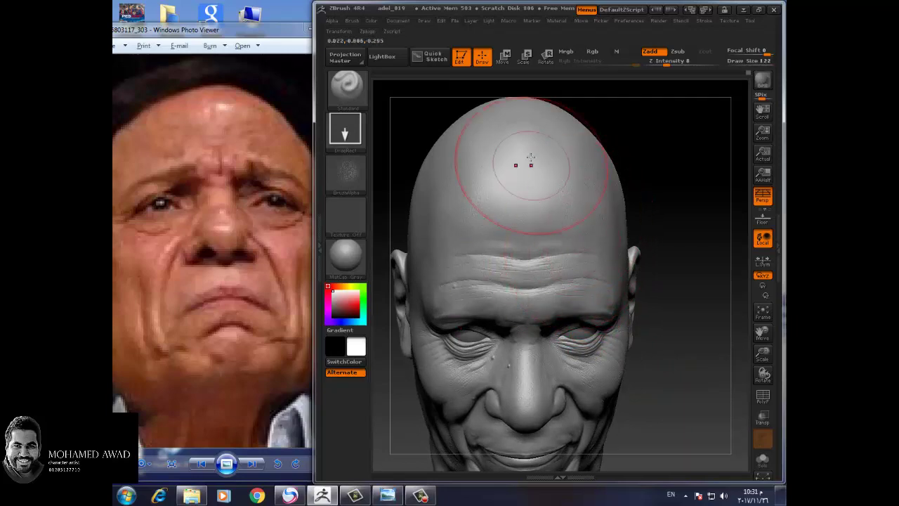
left_click(455, 21)
left_click(517, 87)
left_click(564, 241)
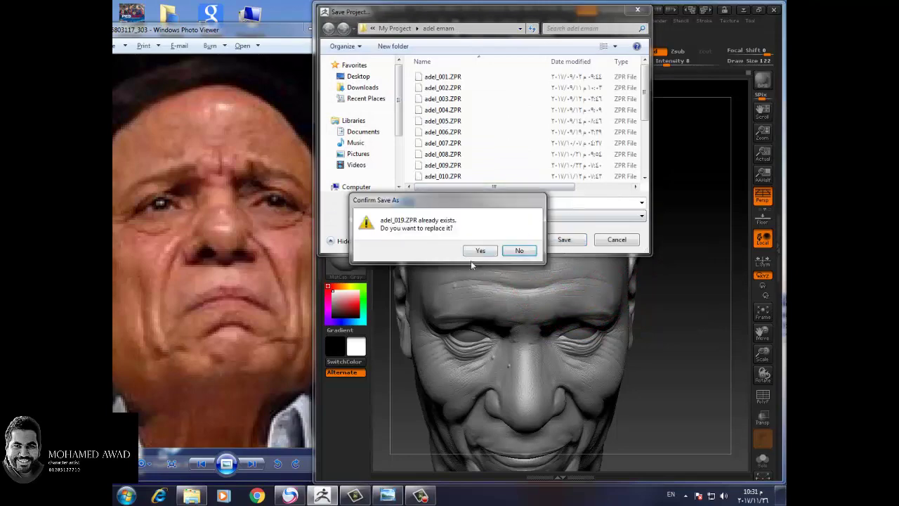
left_click(476, 249)
Step: Select the Move brush and orbit the head to check the crown, profile and front
key("b")
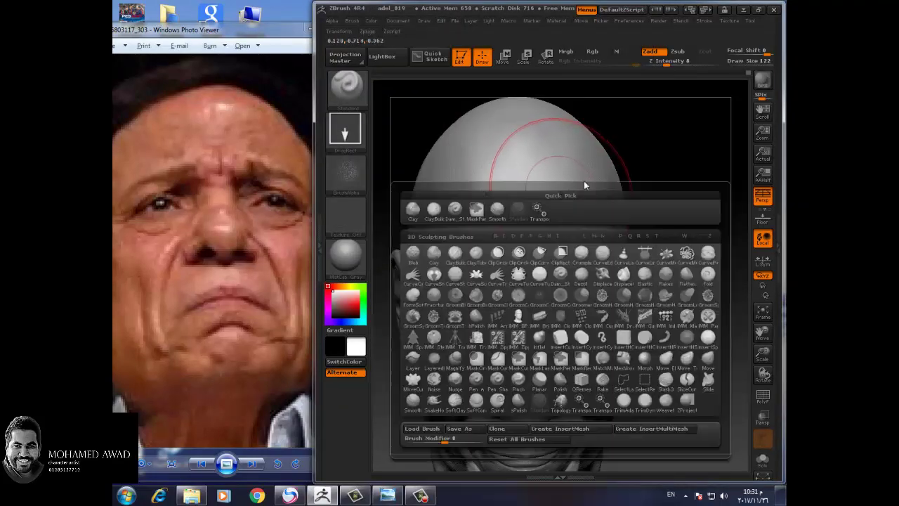
key("b")
left_click(614, 283)
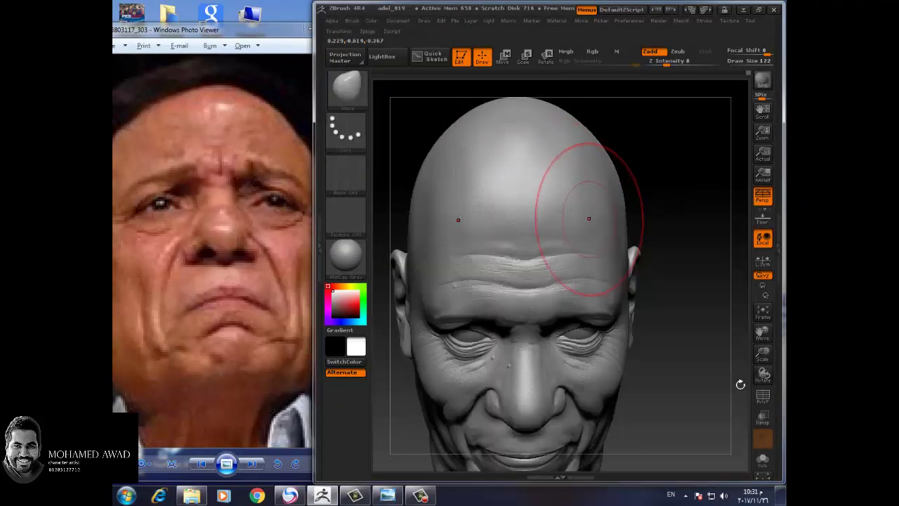
left_click_drag(674, 183, 678, 274)
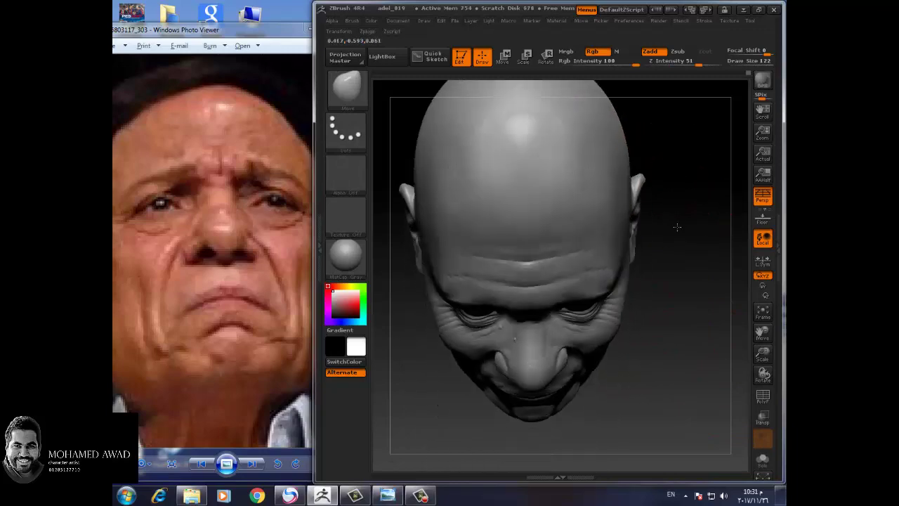
mouse_move(621, 171)
left_mouse_down()
mouse_move(683, 374)
mouse_move(629, 139)
left_mouse_up()
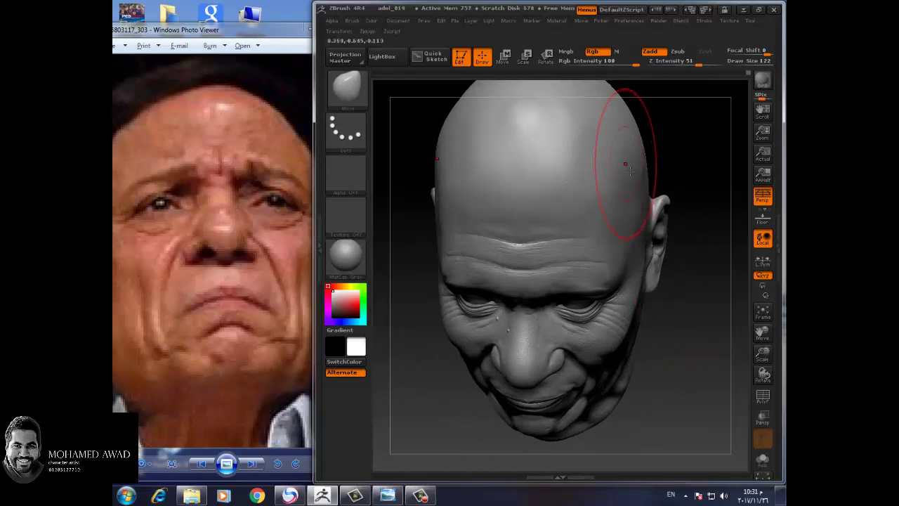
mouse_move(629, 139)
left_mouse_down()
mouse_move(716, 398)
mouse_move(606, 173)
left_mouse_up()
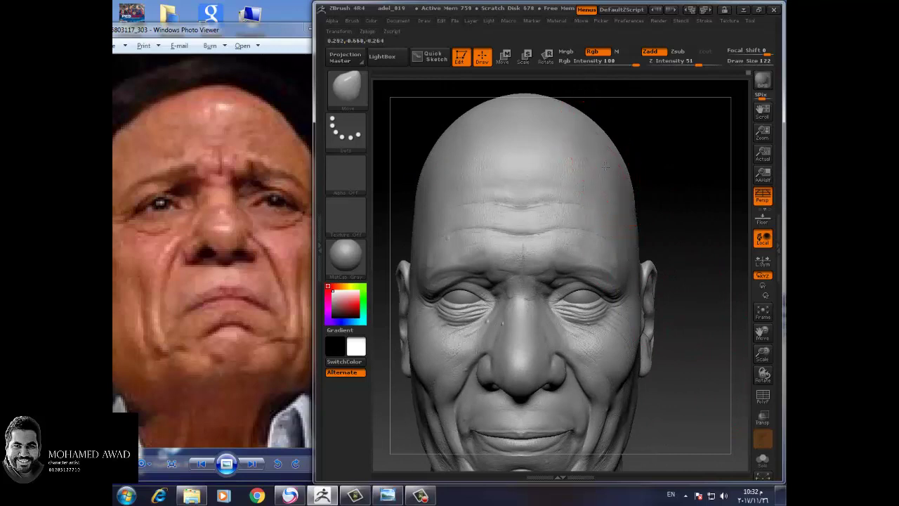
left_click_drag(709, 434, 699, 393)
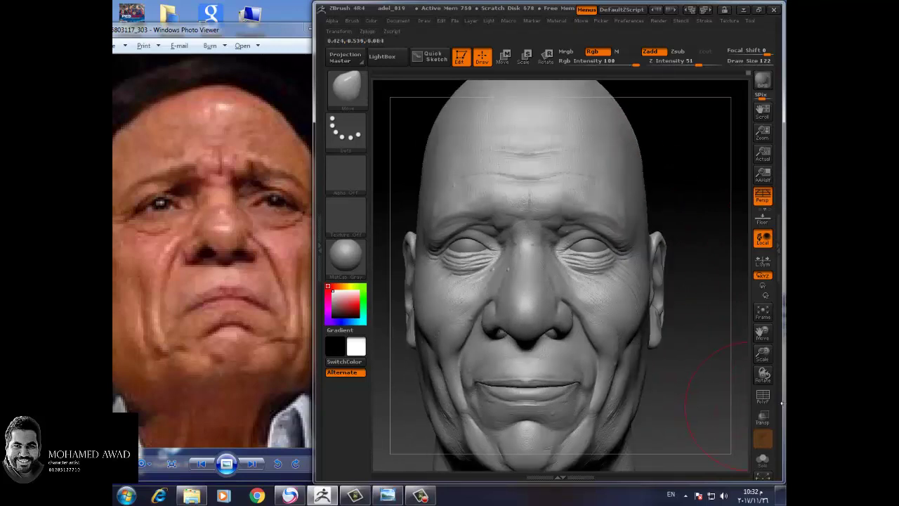
left_click_drag(697, 360, 637, 401)
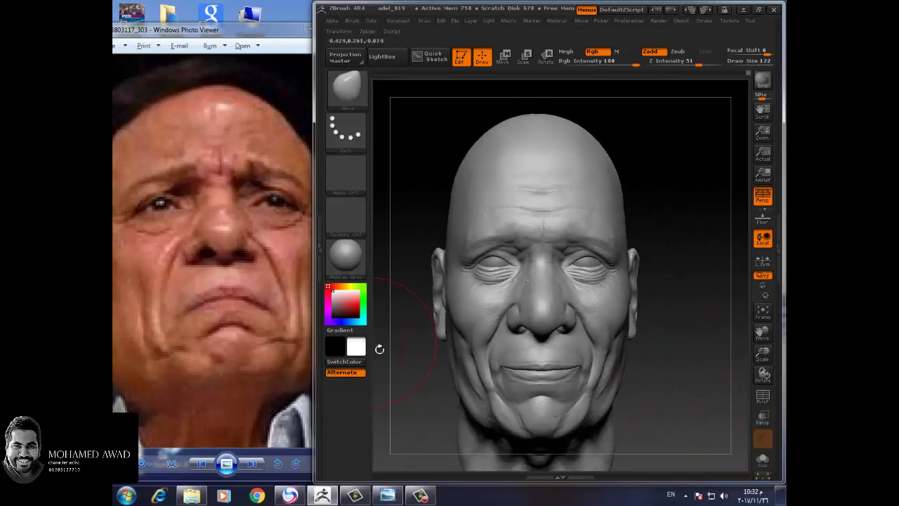
Step: Advance to the photo of the man in a scarf and pan to show his whole face
left_click(253, 464)
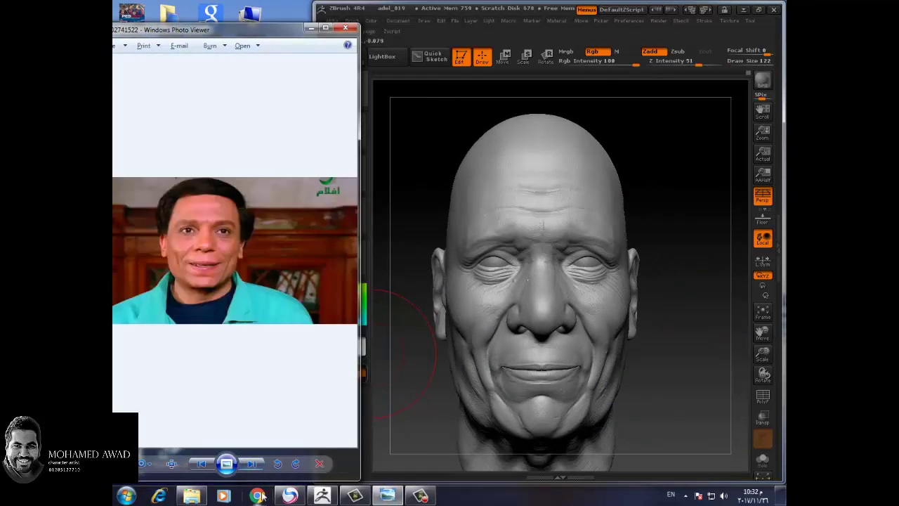
left_click(260, 467)
left_click(260, 466)
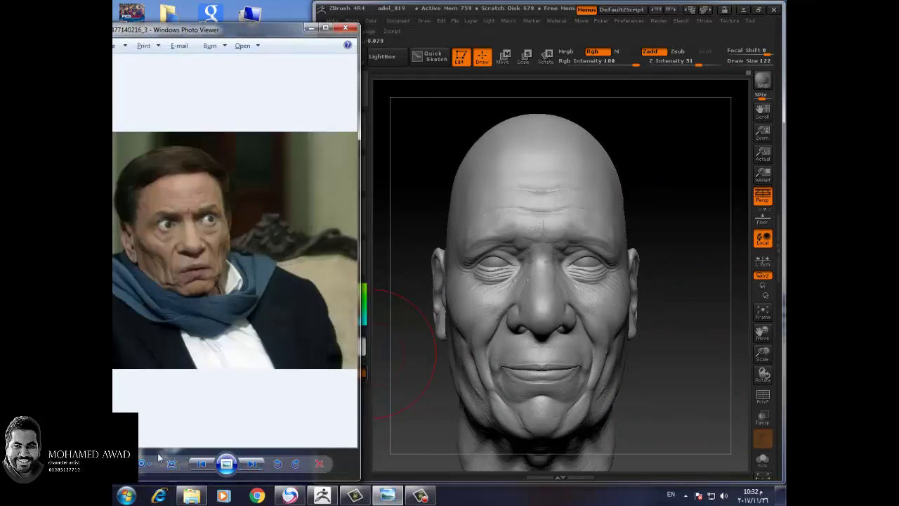
left_click(150, 462)
mouse_move(170, 377)
left_mouse_down()
mouse_move(241, 387)
mouse_move(266, 359)
left_mouse_up()
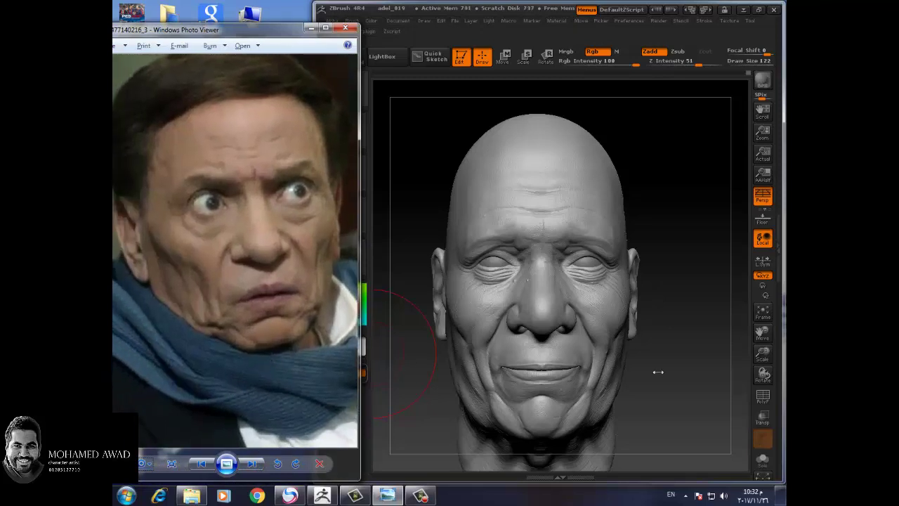
Step: Turn the head three-quarter, shrink Draw Size to 8, and zoom in on the brow and eyes
mouse_move(658, 371)
left_mouse_down()
mouse_move(668, 387)
mouse_move(462, 331)
mouse_move(492, 330)
mouse_move(495, 322)
left_mouse_up()
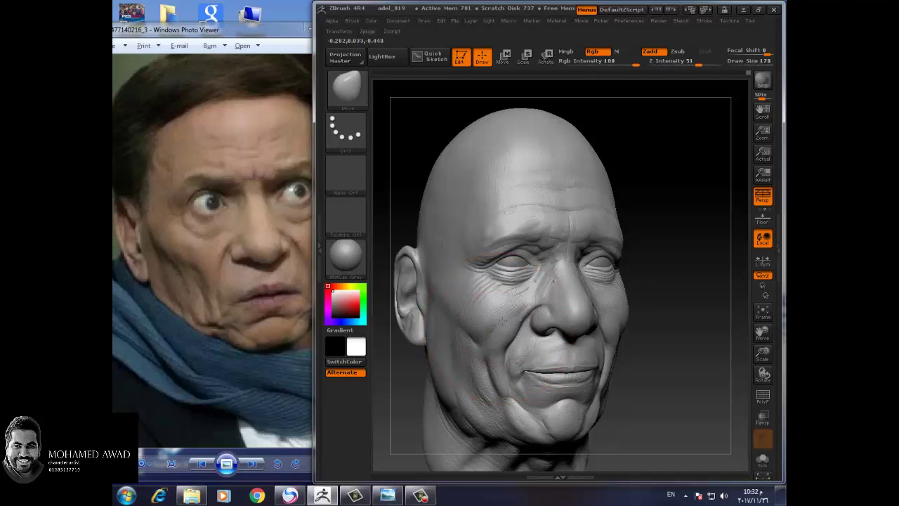
key("bracketleft")
mouse_move(763, 356)
left_mouse_down()
mouse_move(763, 346)
mouse_move(755, 371)
left_mouse_up()
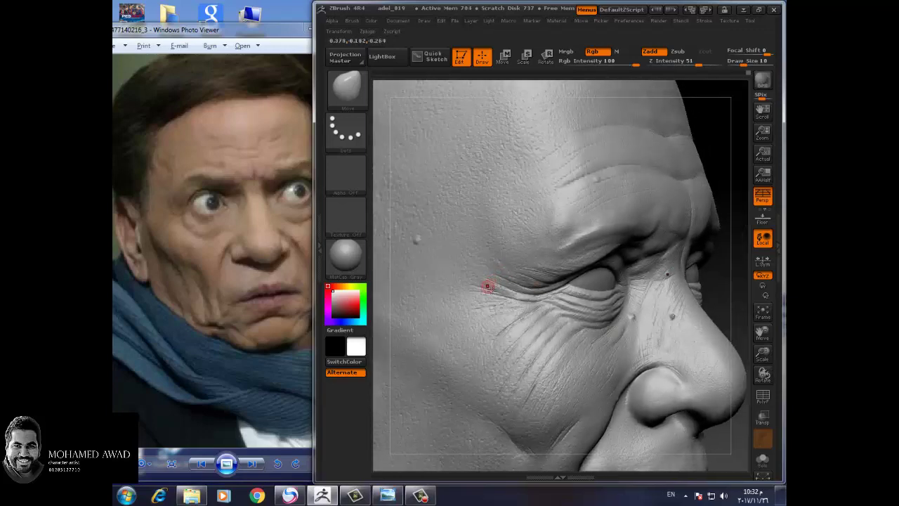
Step: Switch to the Standard brush with a Dots stroke and raise Z Intensity to 22
left_click(346, 87)
left_click(527, 105)
left_click(346, 172)
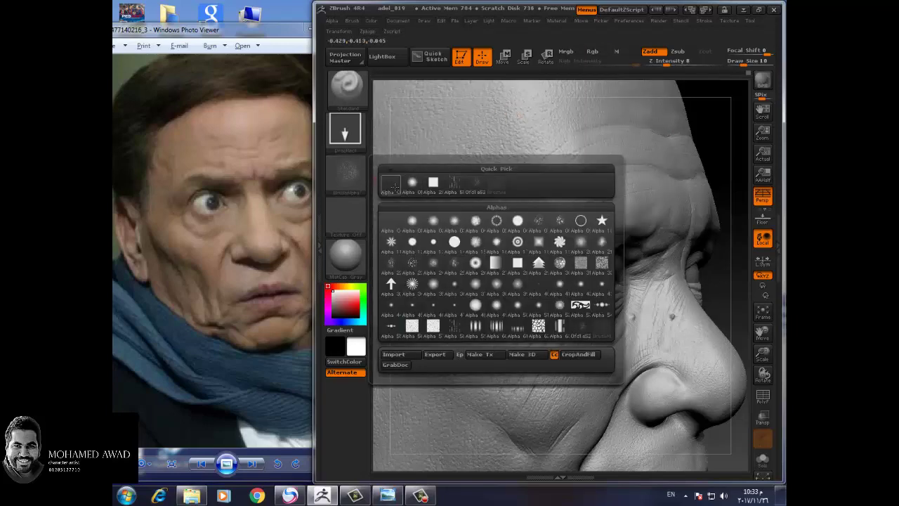
left_click(345, 129)
left_click(410, 147)
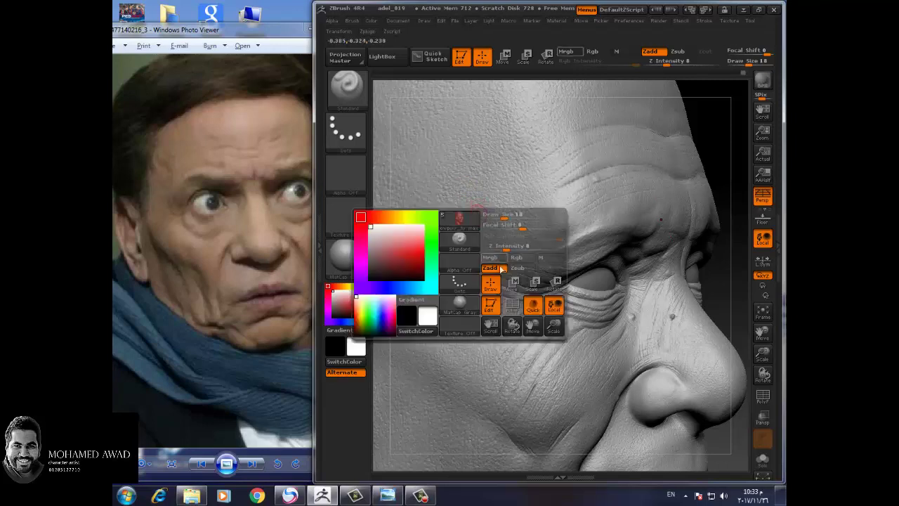
key("space")
mouse_move(492, 251)
left_mouse_down()
mouse_move(525, 251)
mouse_move(439, 141)
left_mouse_up()
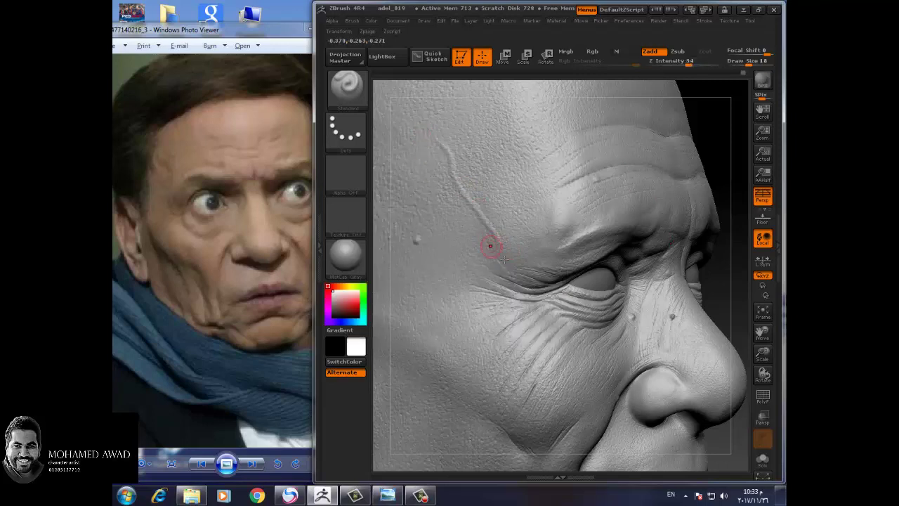
key("ctrl+z")
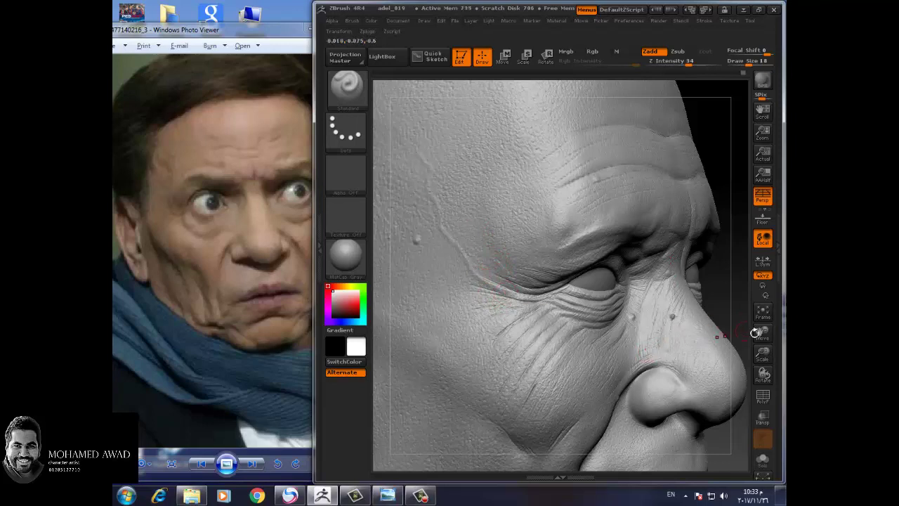
Step: Carve fine creases at the temple beside the outer eye corner, then set the stroke to DragRect
mouse_move(763, 355)
left_mouse_down()
mouse_move(755, 333)
mouse_move(628, 340)
left_mouse_up()
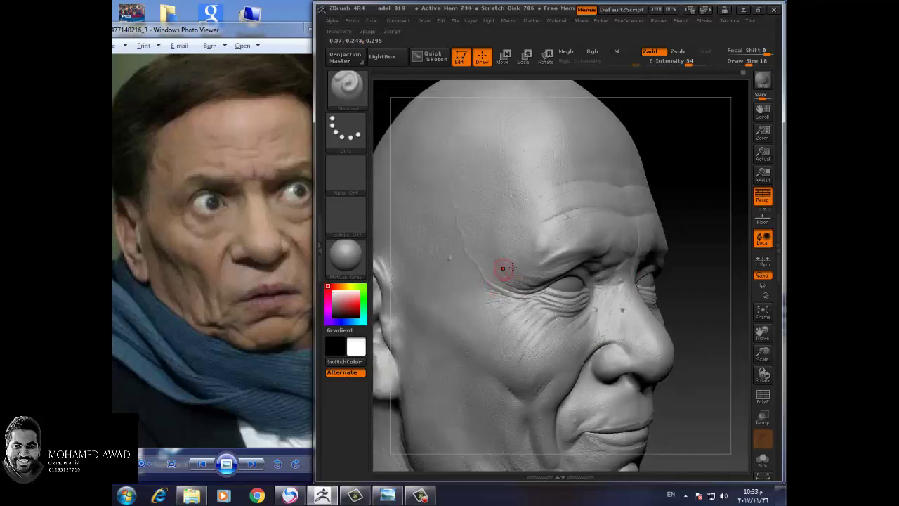
left_click_drag(502, 267, 498, 283)
key("bracketleft")
left_click_drag(654, 338, 683, 337)
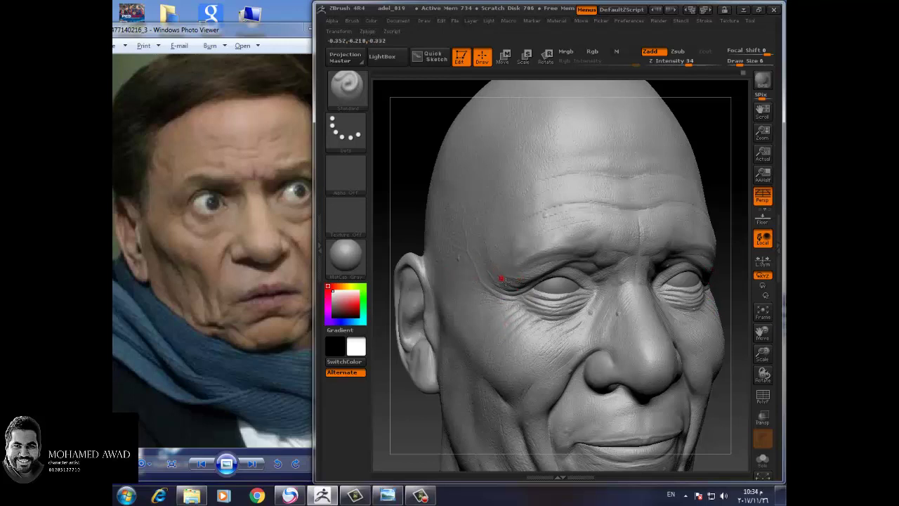
left_click_drag(707, 364, 706, 386)
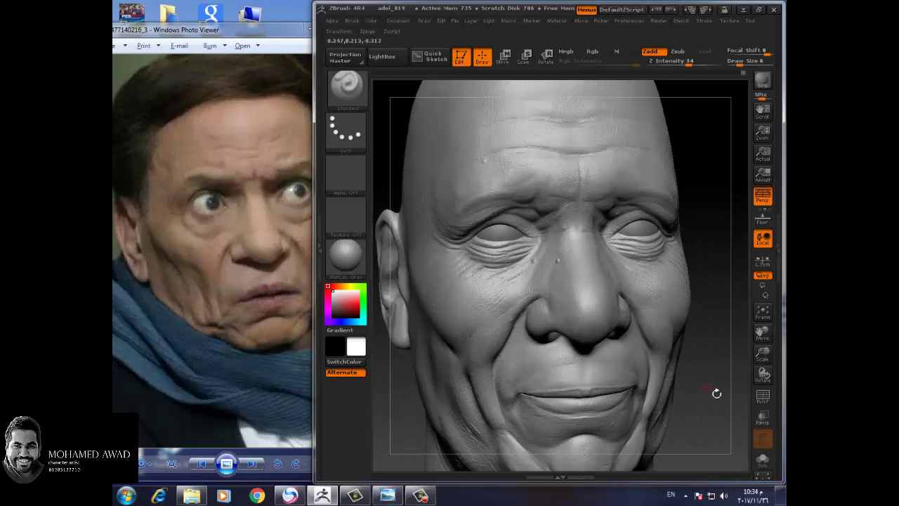
left_click_drag(764, 354, 744, 376)
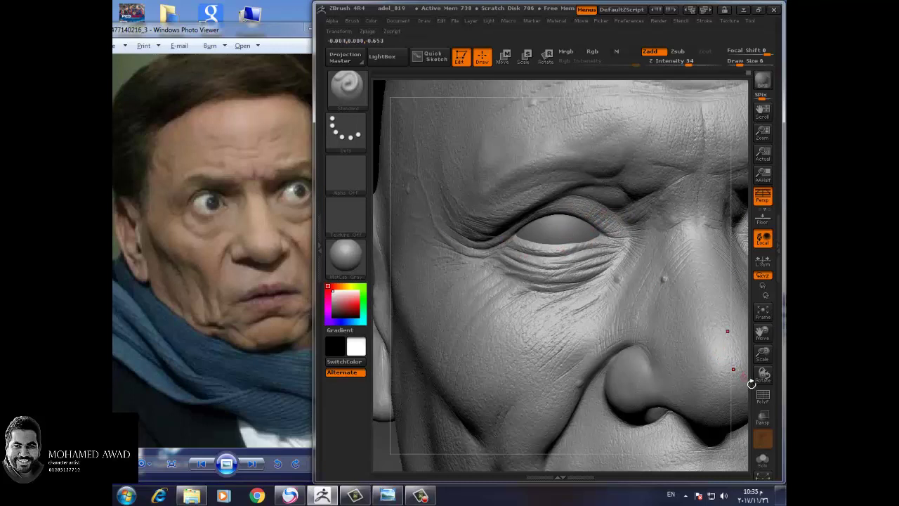
left_click_drag(761, 353, 732, 346)
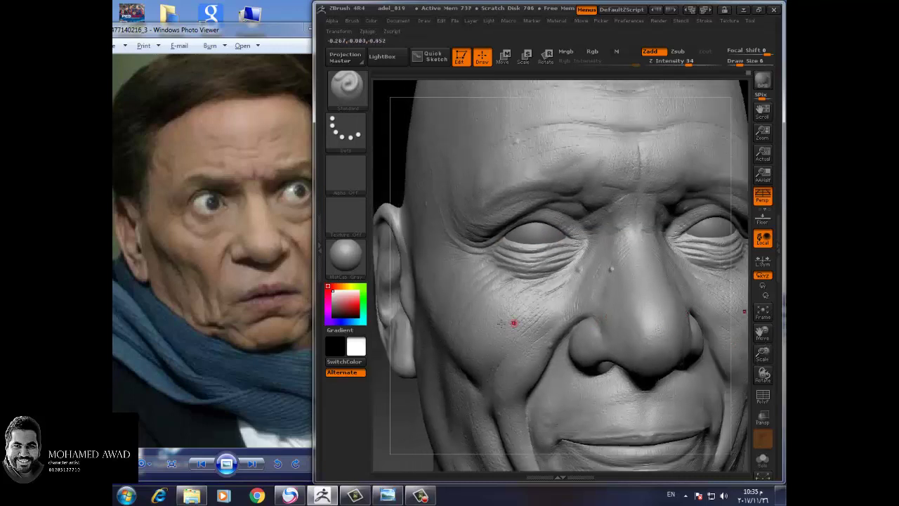
left_click(345, 130)
Step: Choose the spray-dot Alpha 07 and lower Z Intensity to 4 after a too-strong test stamp
left_click(444, 142)
left_click(365, 181)
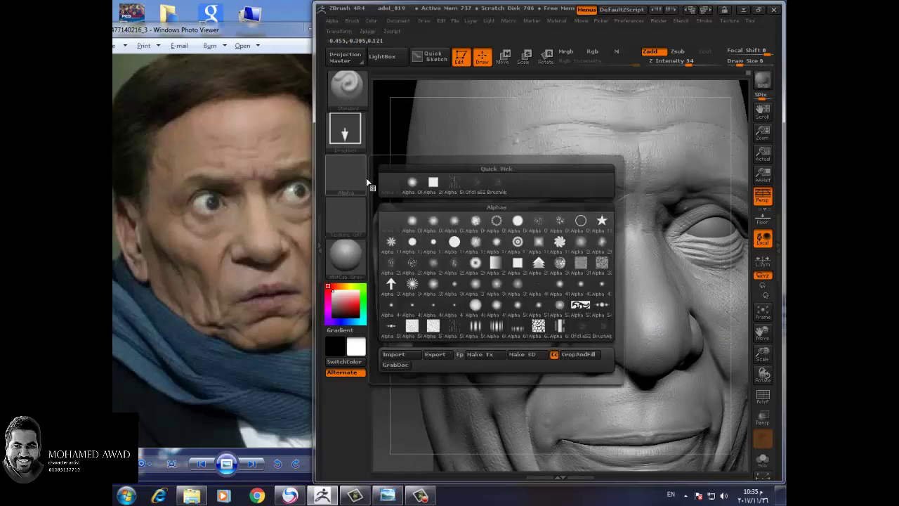
left_click(539, 221)
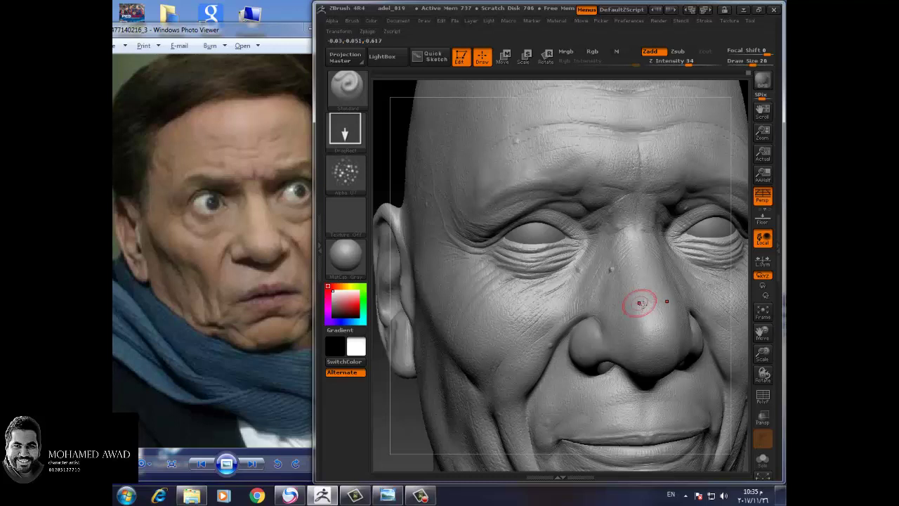
left_click_drag(658, 330, 642, 353)
key("ctrl+z")
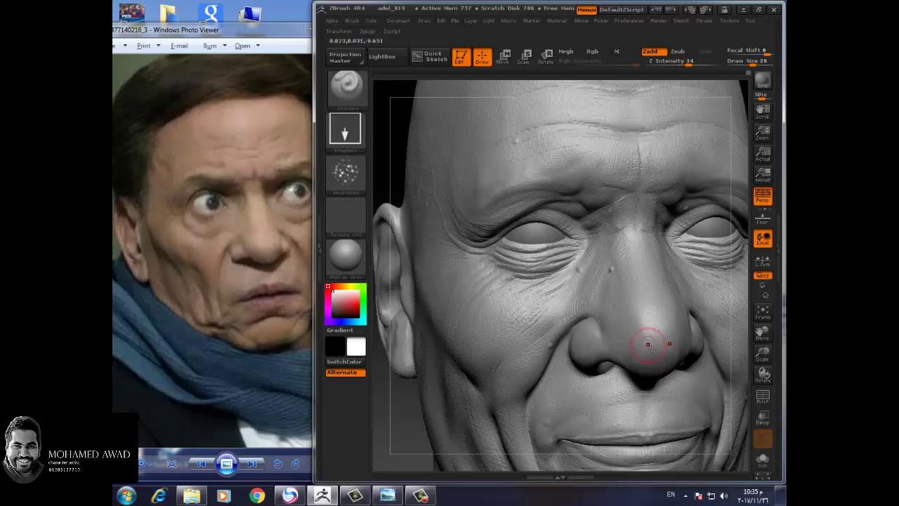
key("space")
left_click_drag(632, 298, 603, 298)
Step: Stamp bumpy pore texture on the nose tip, raising Draw Size to 78 and Z Intensity to 12
key("bracketright")
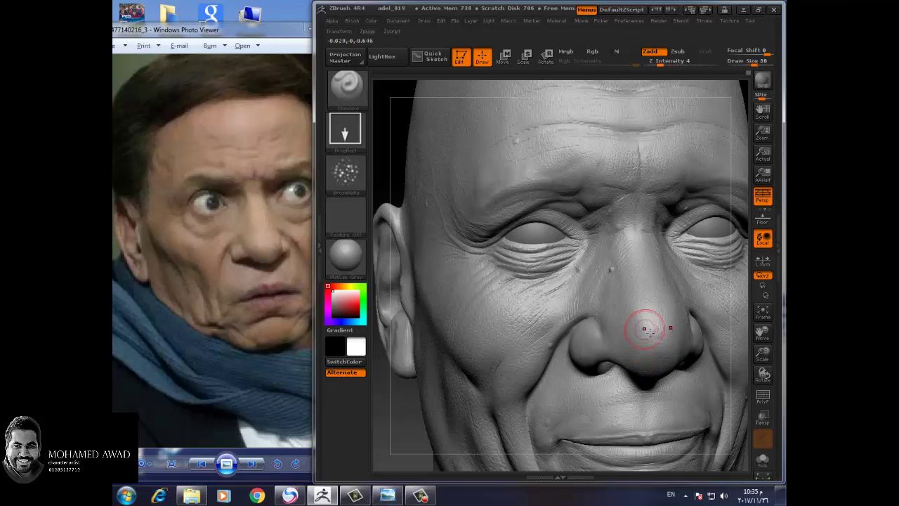
key("space")
left_click_drag(683, 350, 689, 350)
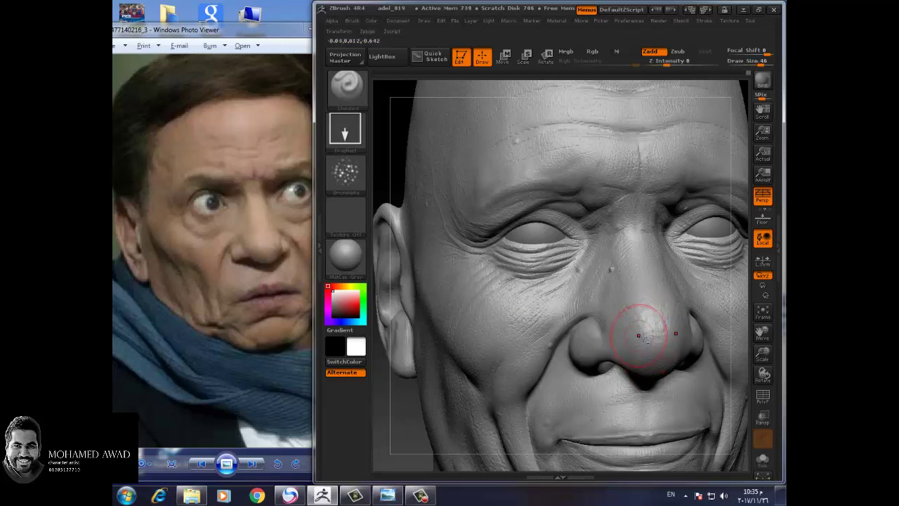
left_click_drag(631, 347, 656, 352)
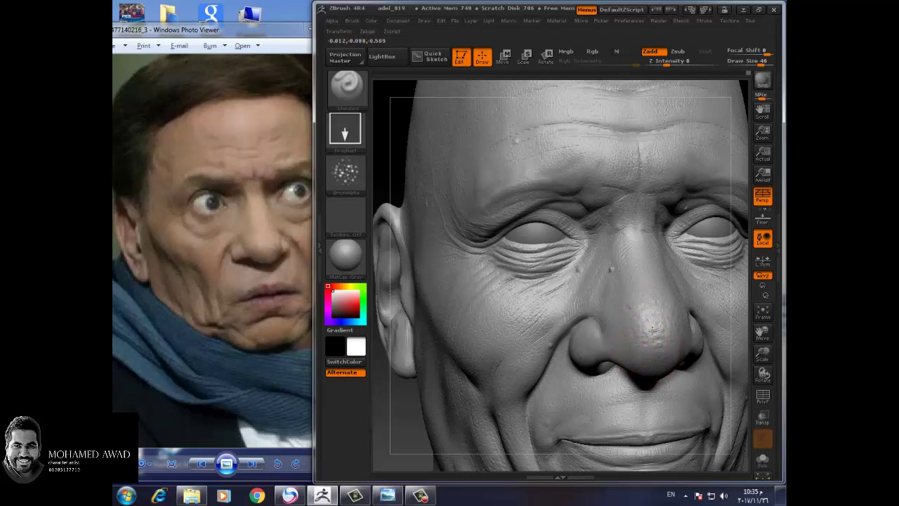
mouse_move(745, 406)
left_mouse_down()
mouse_move(656, 344)
mouse_move(652, 351)
left_mouse_up()
key("bracketright")
key("bracketright")
key("bracketright")
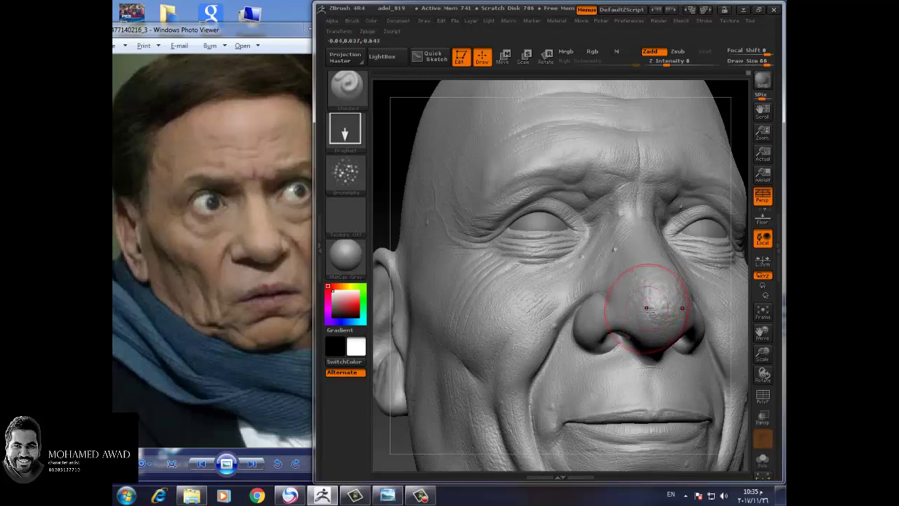
left_click_drag(654, 302, 645, 310)
mouse_move(738, 379)
left_mouse_down()
mouse_move(660, 319)
mouse_move(653, 303)
left_mouse_up()
key("space")
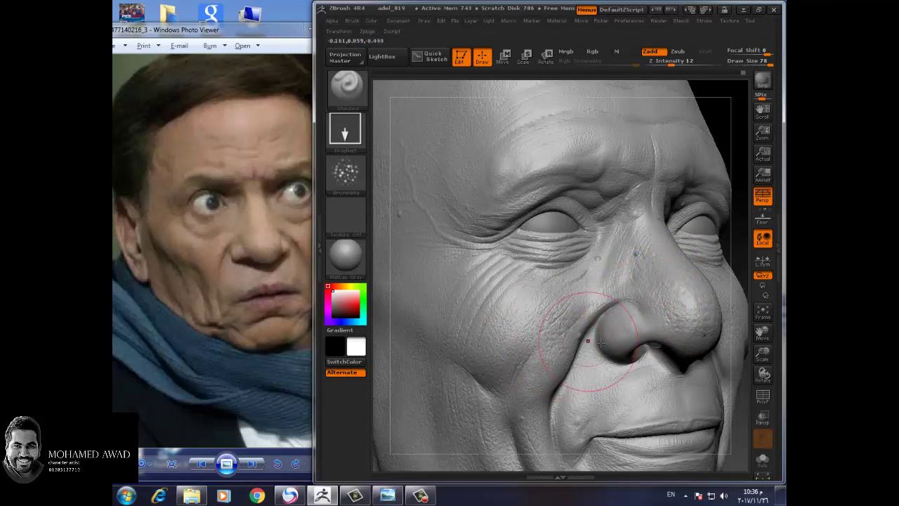
Step: Zoom in on the eyes and nose and smooth the nostril edge
mouse_move(763, 372)
left_mouse_down()
mouse_move(726, 392)
mouse_move(717, 379)
mouse_move(734, 393)
mouse_move(712, 389)
mouse_move(721, 384)
mouse_move(712, 377)
left_mouse_up()
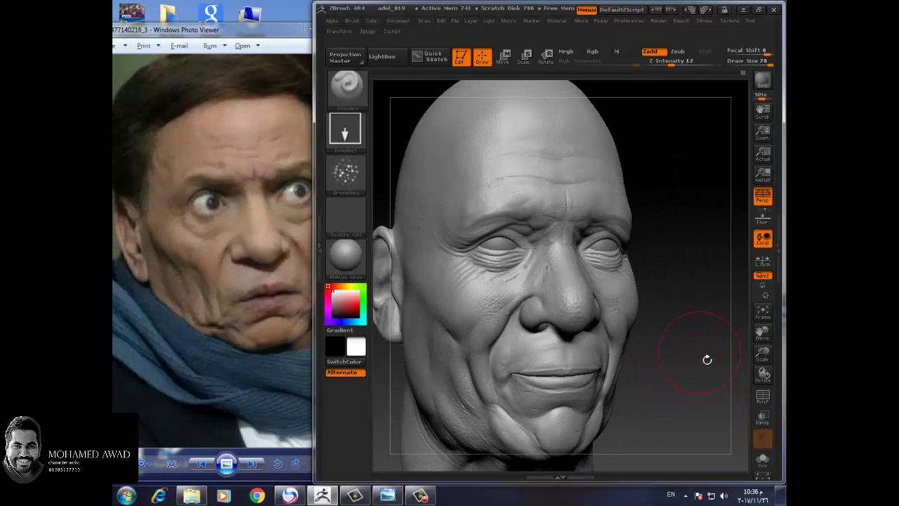
left_click_drag(736, 369, 588, 361, "alt")
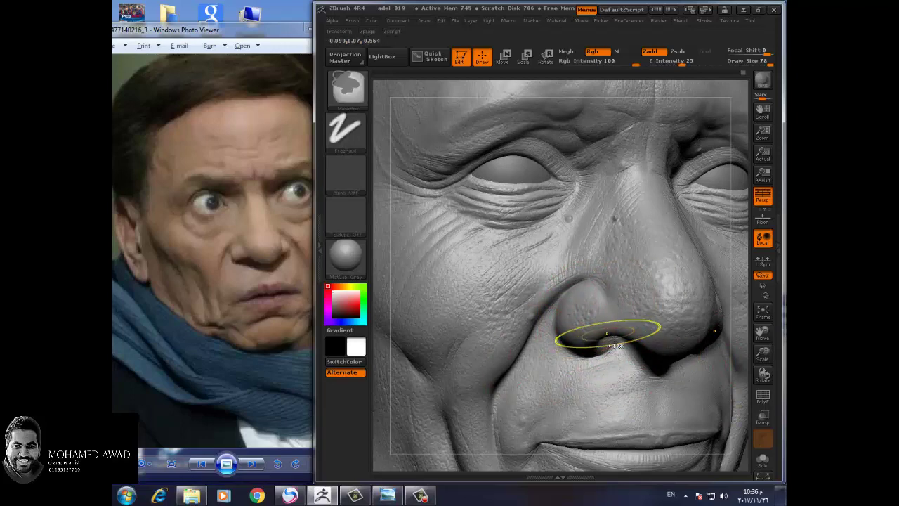
left_click_drag(610, 338, 609, 334, "shift")
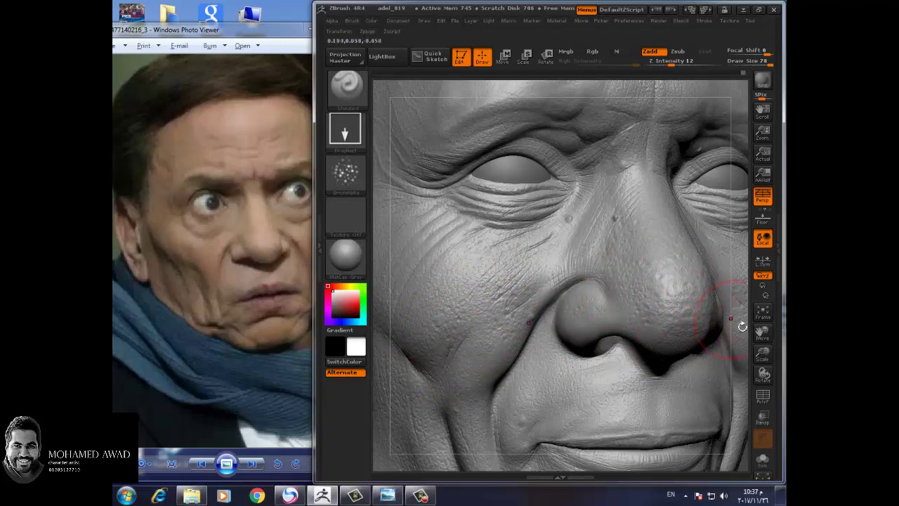
mouse_move(741, 325)
left_mouse_down()
mouse_move(713, 366)
mouse_move(502, 301)
left_mouse_up()
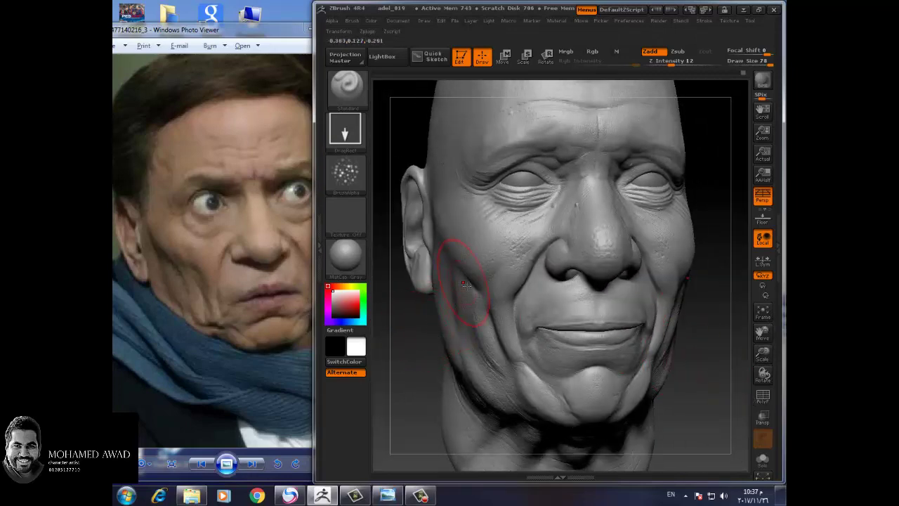
Step: Advance two reference photos, then zoom and pan onto the man's face
left_click(252, 465)
left_click(252, 465)
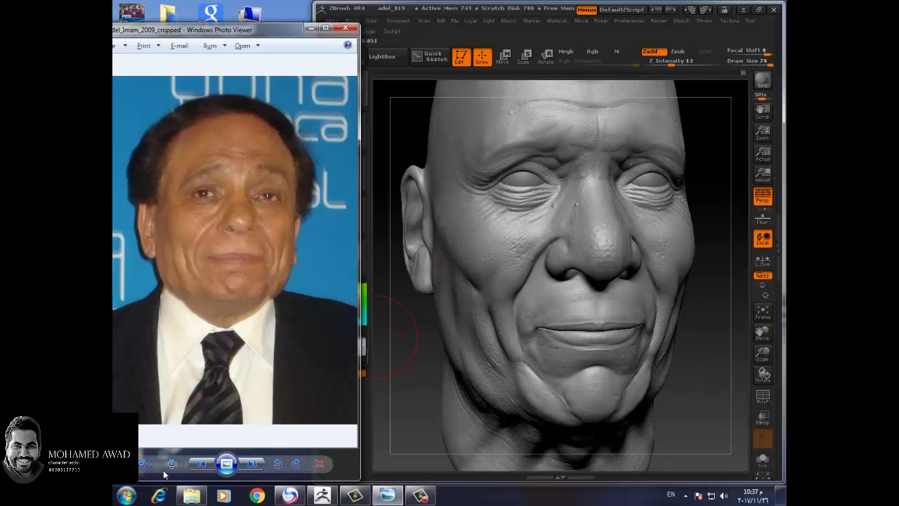
scroll(246, 426, "up", 3)
left_click_drag(230, 354, 247, 383)
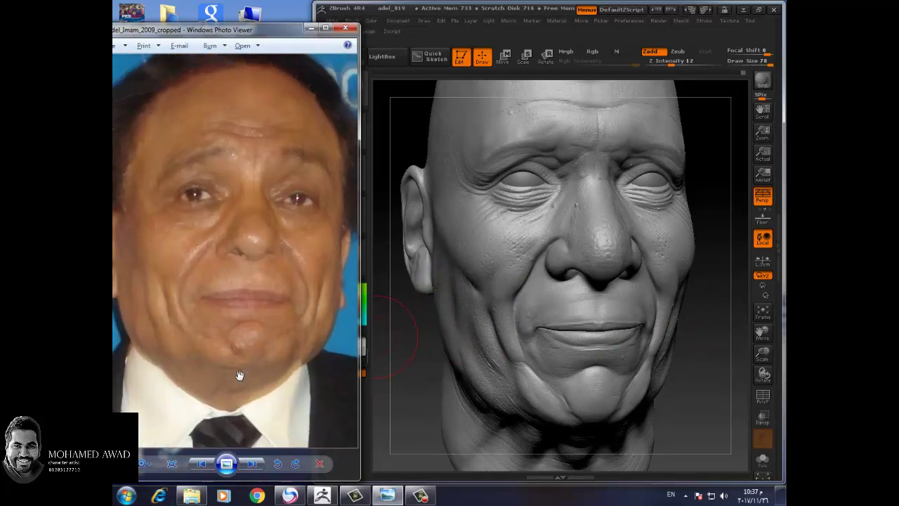
left_click_drag(239, 376, 226, 347)
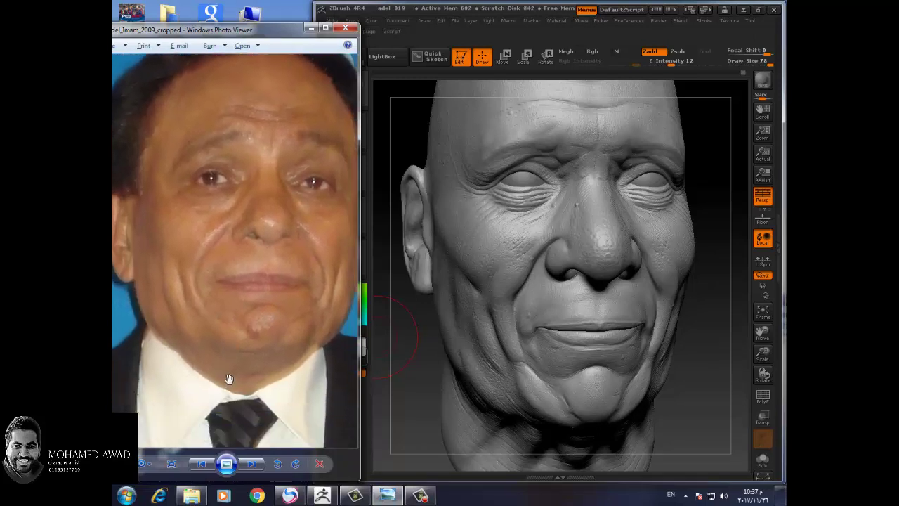
Step: Step through four more photos and zoom in until the lined face fills the viewer
left_click(252, 463)
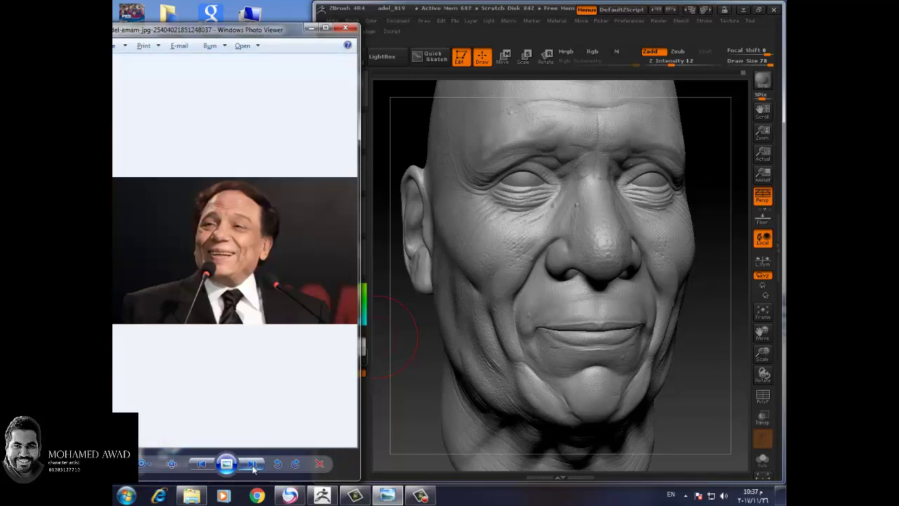
left_click(252, 464)
left_click(250, 463)
left_click(251, 463)
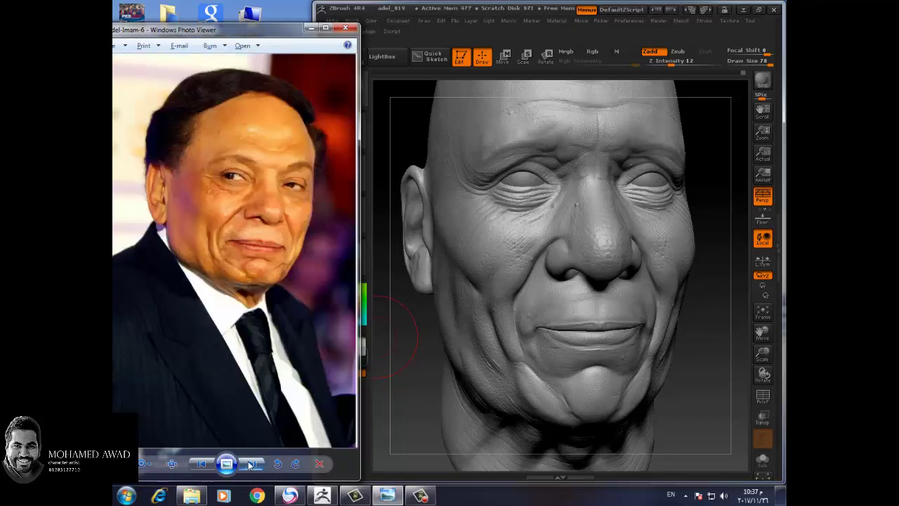
scroll(172, 464, "up", 1)
scroll(148, 464, "up", 1)
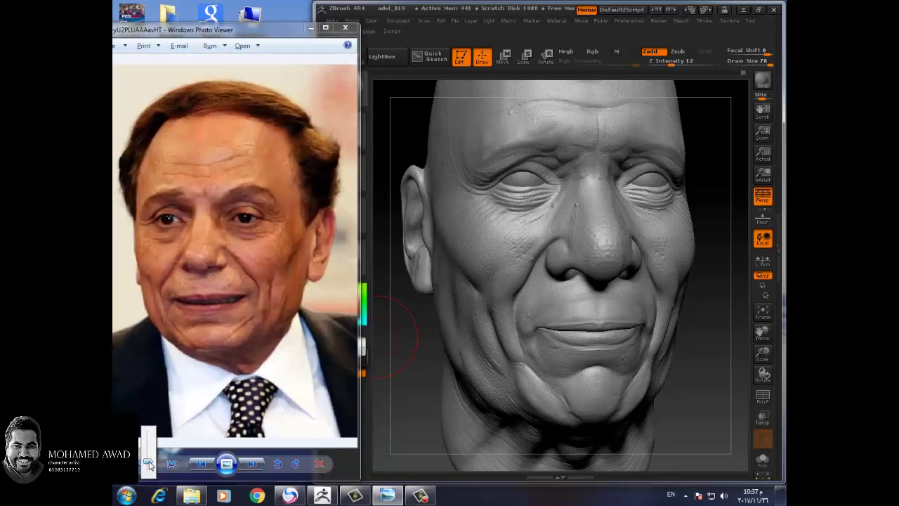
scroll(147, 462, "up", 2)
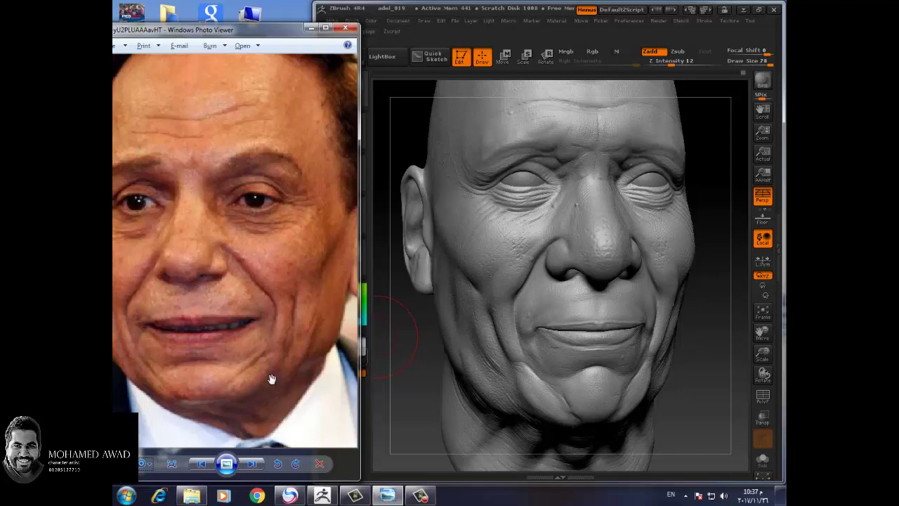
mouse_move(707, 357)
left_mouse_down()
mouse_move(763, 357)
mouse_move(642, 301)
mouse_move(562, 162)
left_mouse_up()
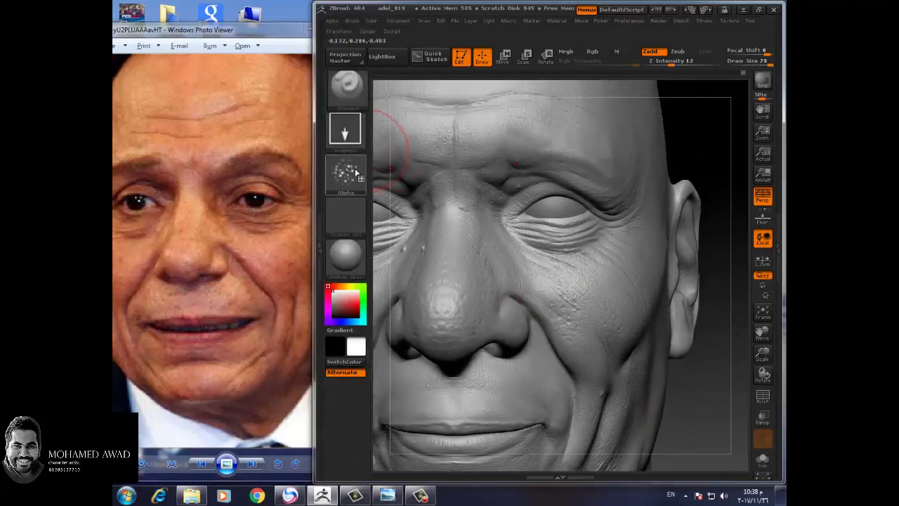
Step: Switch the stroke to Dots with Draw Size 14 and Z Intensity 31
left_click(349, 135)
left_click(436, 155)
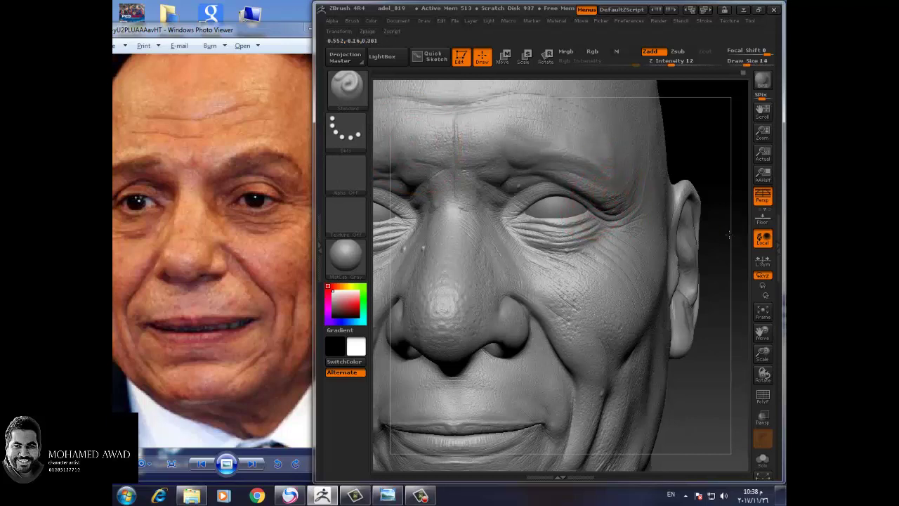
left_click_drag(728, 236, 608, 196)
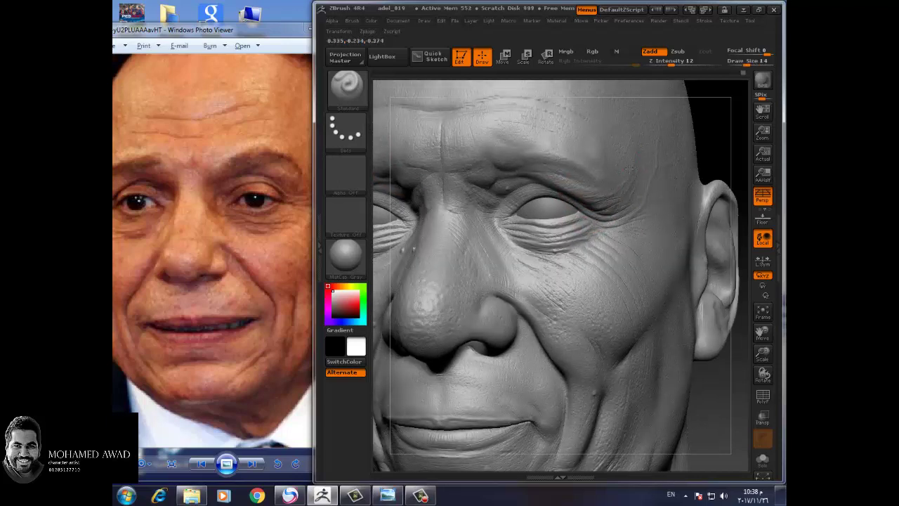
key("space")
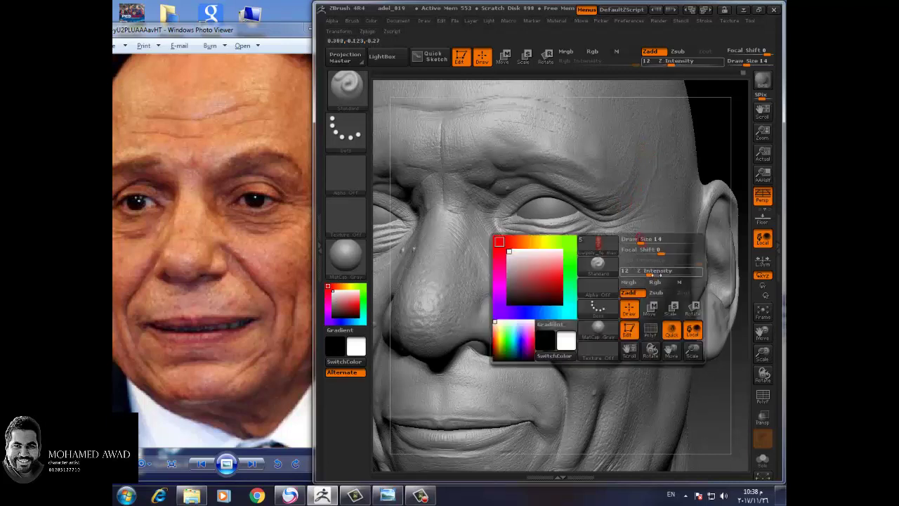
left_click_drag(629, 272, 645, 272)
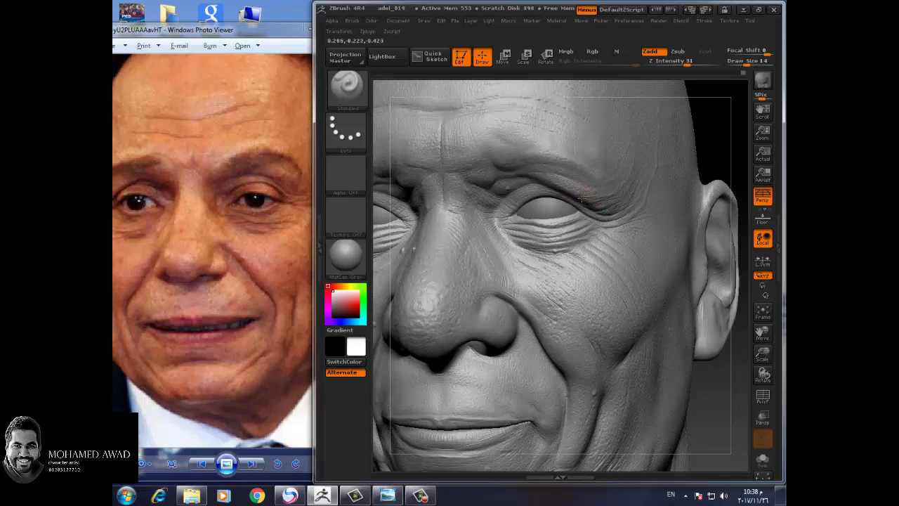
Step: Rotate the head toward a frontal view to inspect the skin detail
left_click_drag(736, 390, 682, 345)
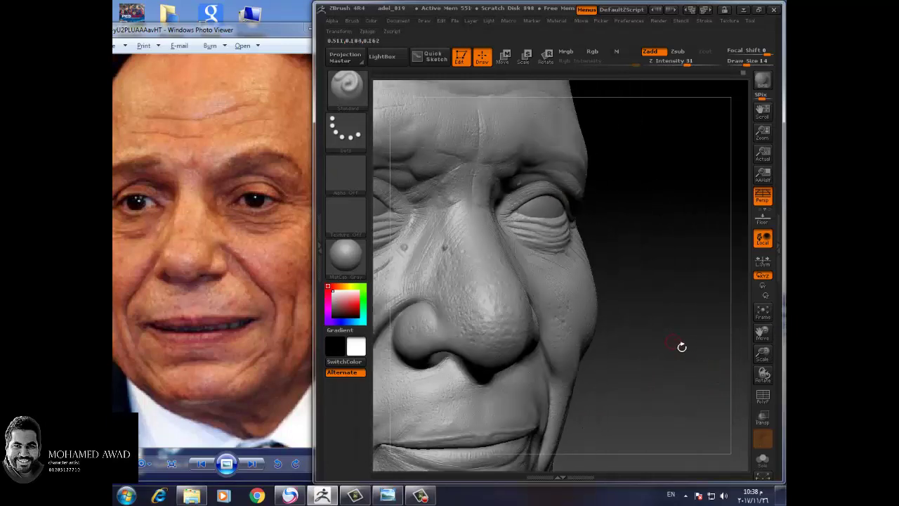
key("space")
mouse_move(644, 286)
left_mouse_down()
mouse_move(687, 305)
mouse_move(686, 317)
left_mouse_up()
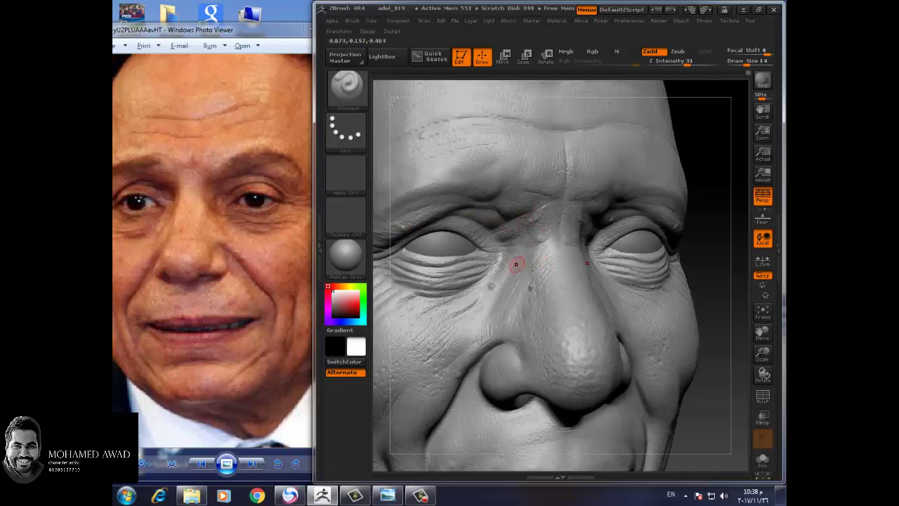
left_click_drag(718, 275, 538, 293)
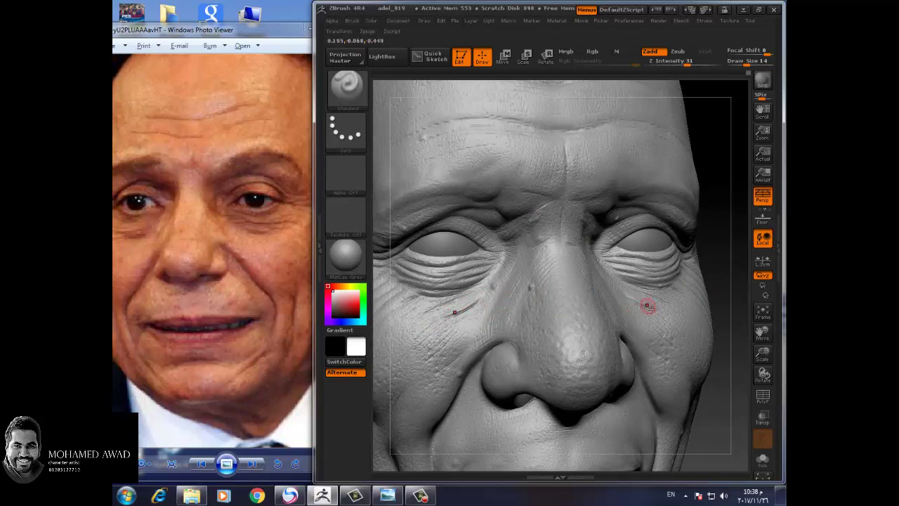
left_click_drag(731, 366, 742, 422)
Step: Zoom onto the mouth and deepen and sharpen the crease between the lips
key("f")
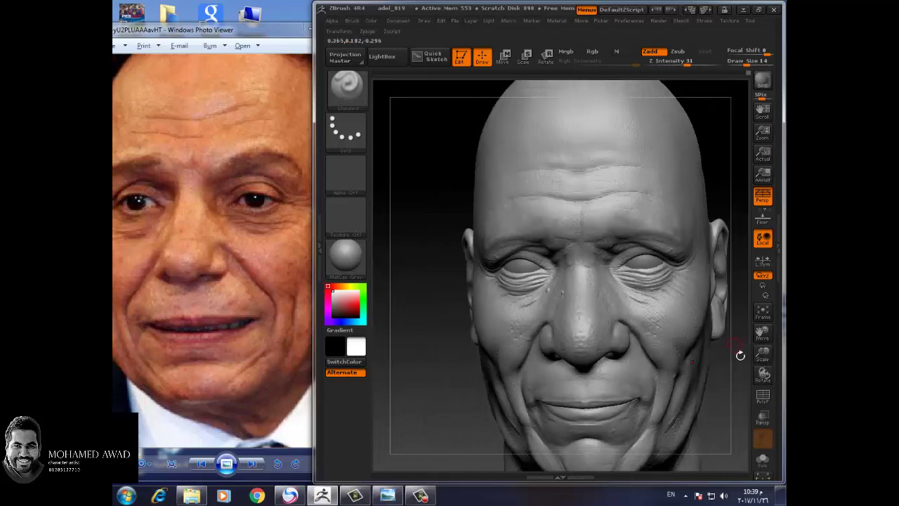
mouse_move(738, 356)
left_mouse_down()
mouse_move(712, 373)
mouse_move(745, 398)
left_mouse_up()
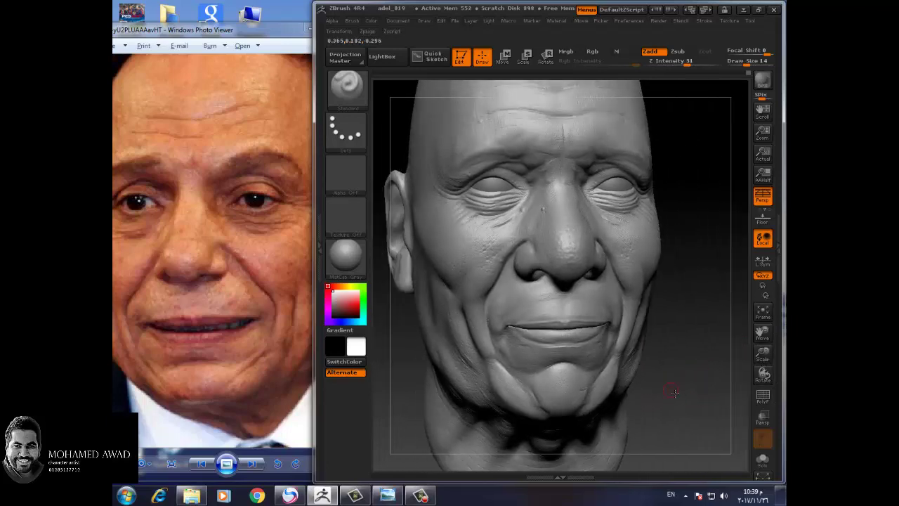
mouse_move(765, 358)
left_mouse_down()
mouse_move(713, 428)
mouse_move(720, 346)
mouse_move(699, 394)
left_mouse_up()
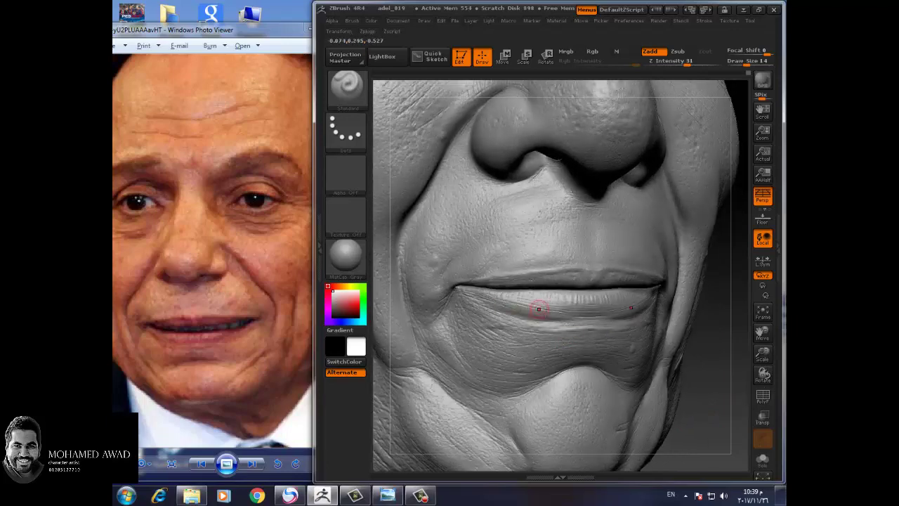
left_click_drag(635, 286, 490, 281)
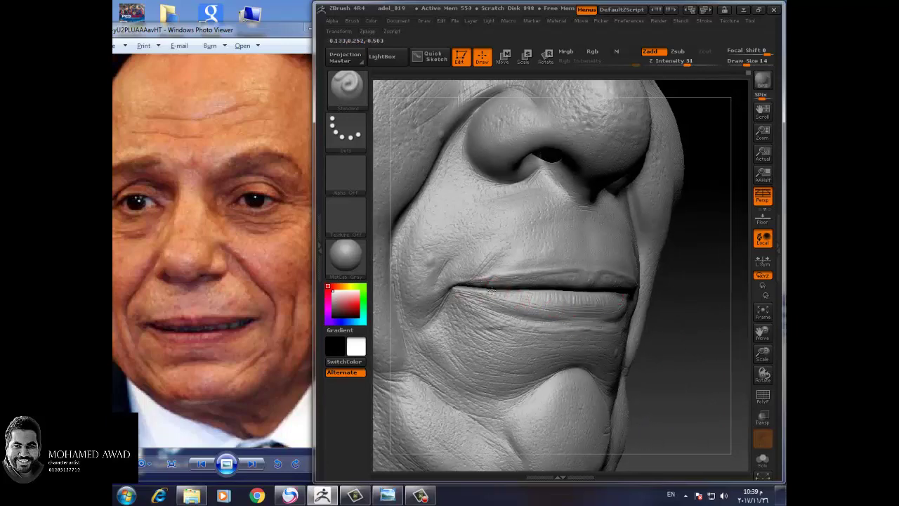
Step: Frame the whole face at a three-quarter view and bring the reference photo forward
left_click_drag(674, 344, 703, 350)
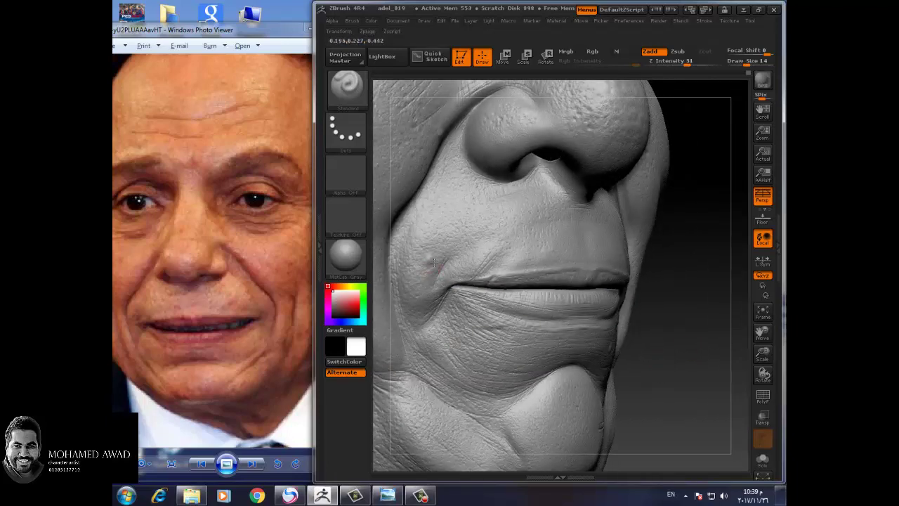
left_click_drag(632, 351, 689, 368, "shift")
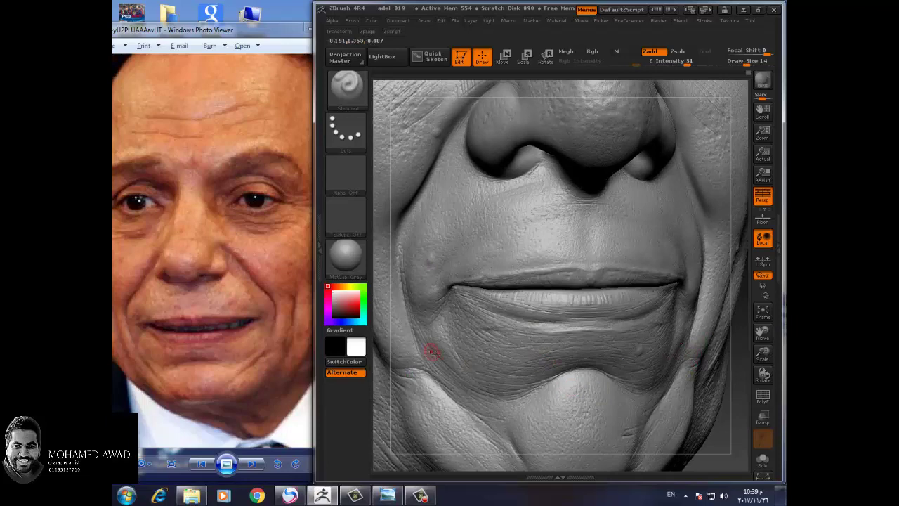
key("f")
left_click_drag(688, 337, 673, 371)
left_click_drag(269, 392, 252, 380)
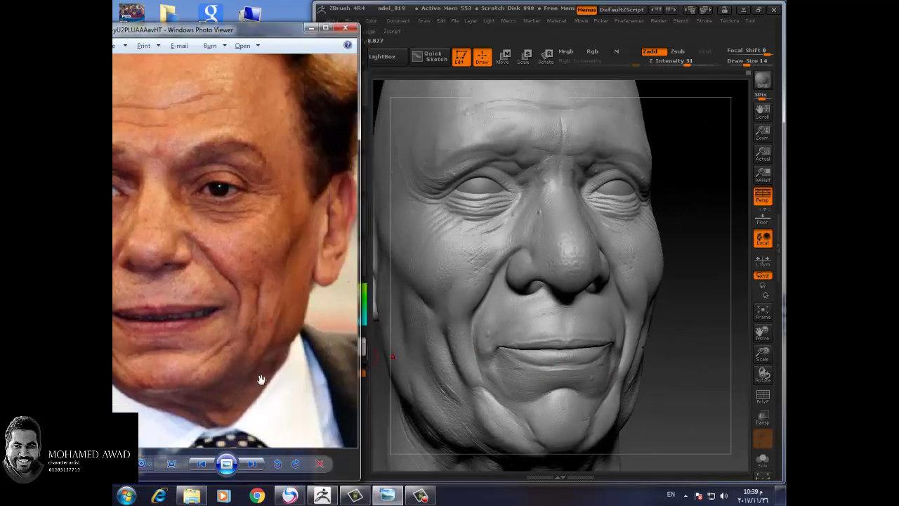
Step: Step through eight reference photos, then orbit the sculpt through both three-quarter views
left_click(256, 464)
left_click(257, 465)
left_click(257, 466)
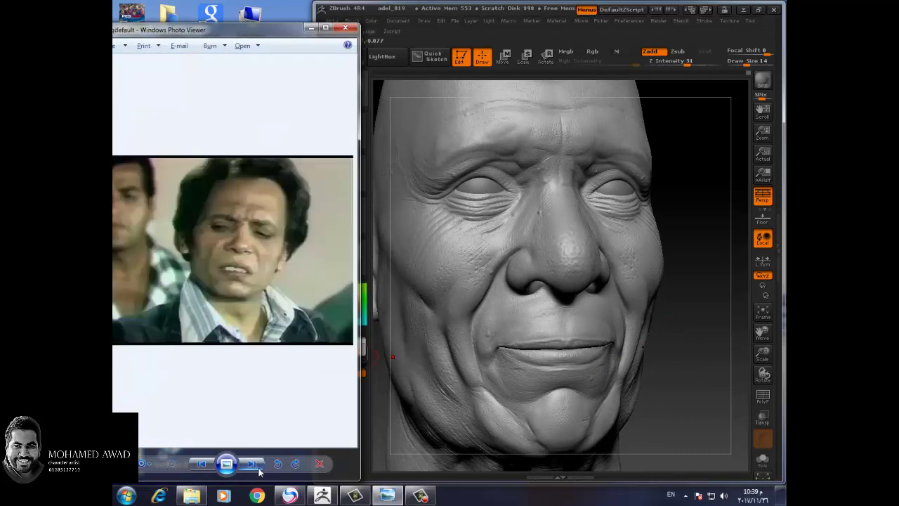
left_click(258, 465)
left_click(257, 468)
left_click(257, 467)
left_click(256, 467)
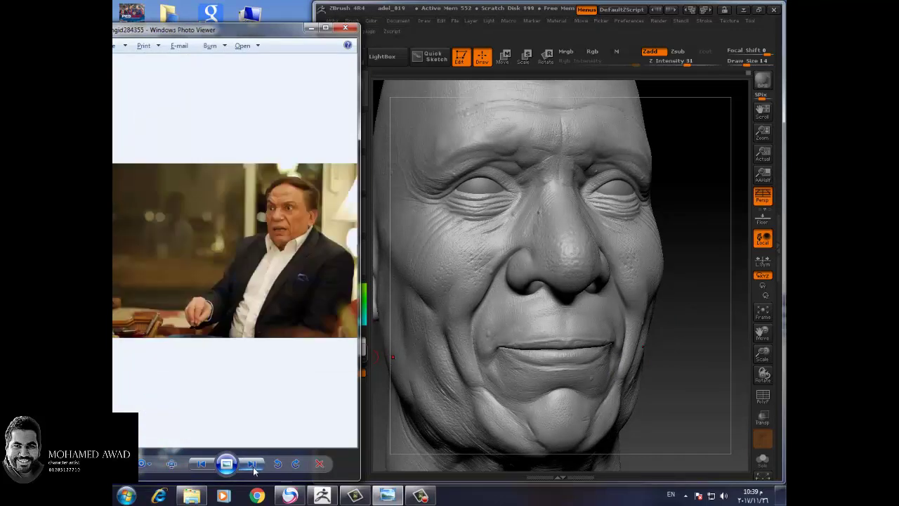
left_click(254, 469)
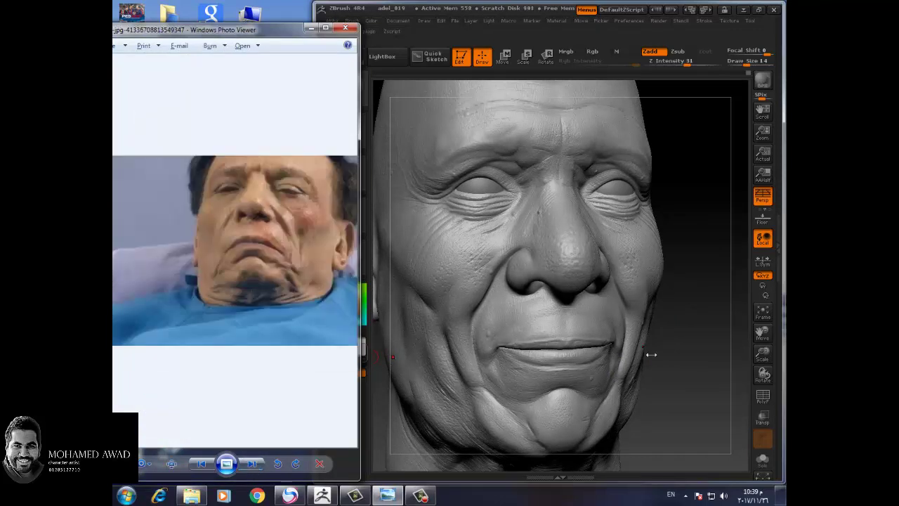
left_click_drag(666, 358, 657, 340, "shift")
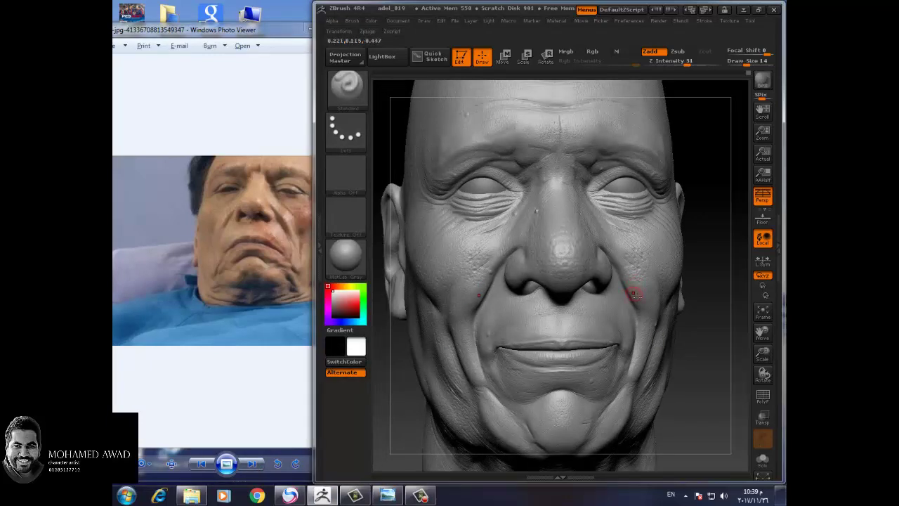
left_click_drag(709, 318, 637, 285)
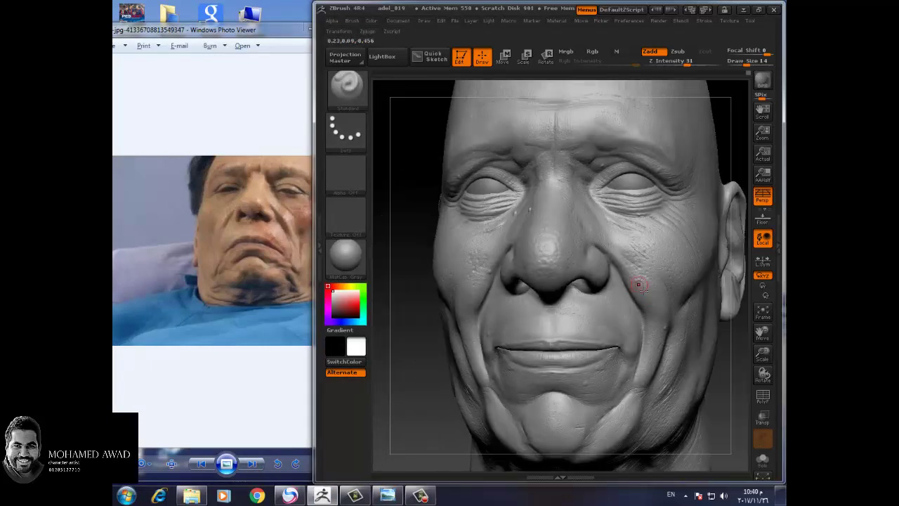
left_click_drag(734, 387, 708, 375)
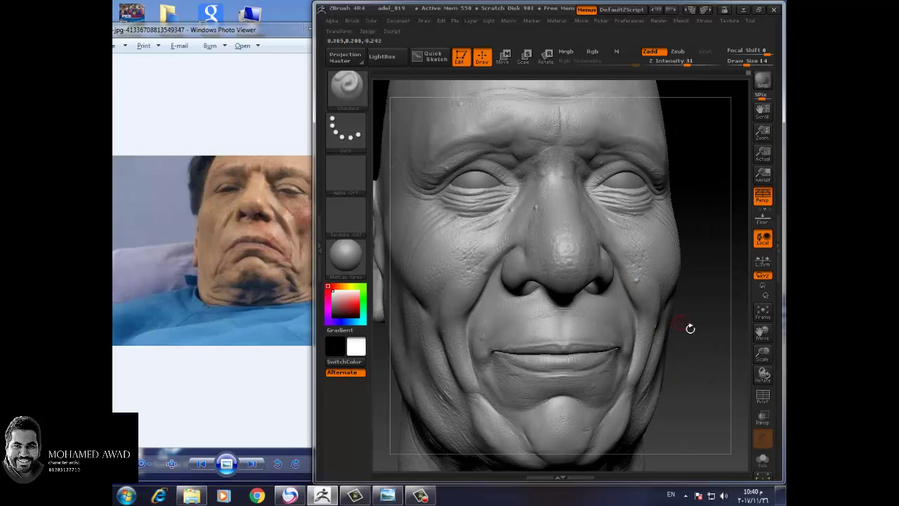
Step: Keep browsing until the wide-eyed man in the brown jacket and red sweater appears
left_click(255, 469)
left_click(255, 469)
left_click(255, 470)
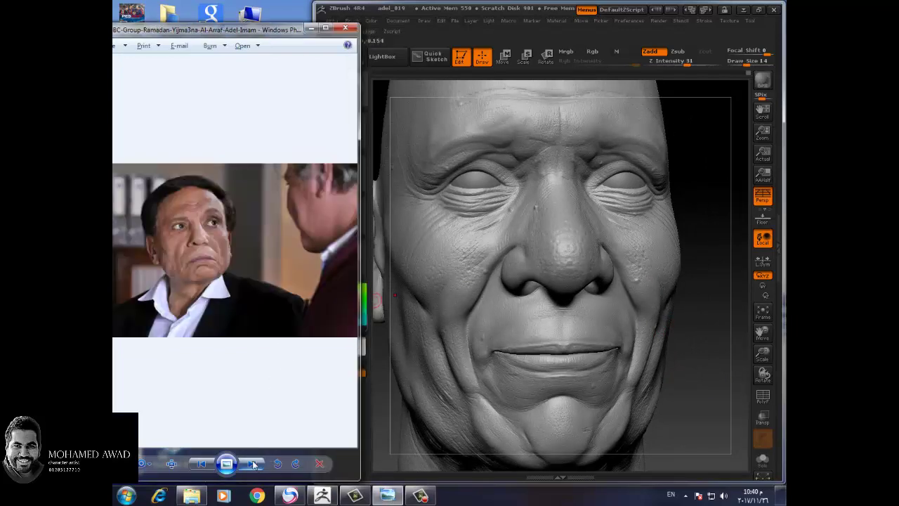
left_click(255, 470)
left_click(256, 469)
left_click(256, 468)
left_click(256, 465)
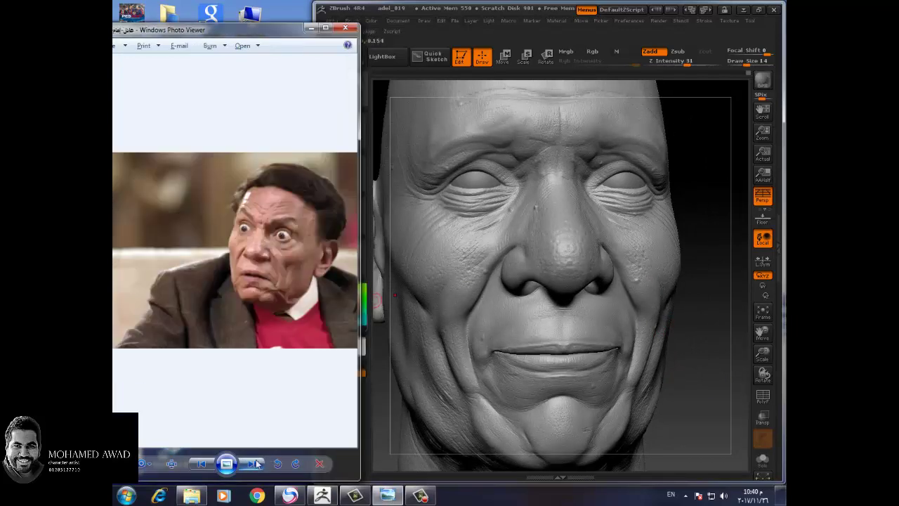
Step: Rotate the head to match the photo and render a BPR preview with shadows
left_click(376, 300)
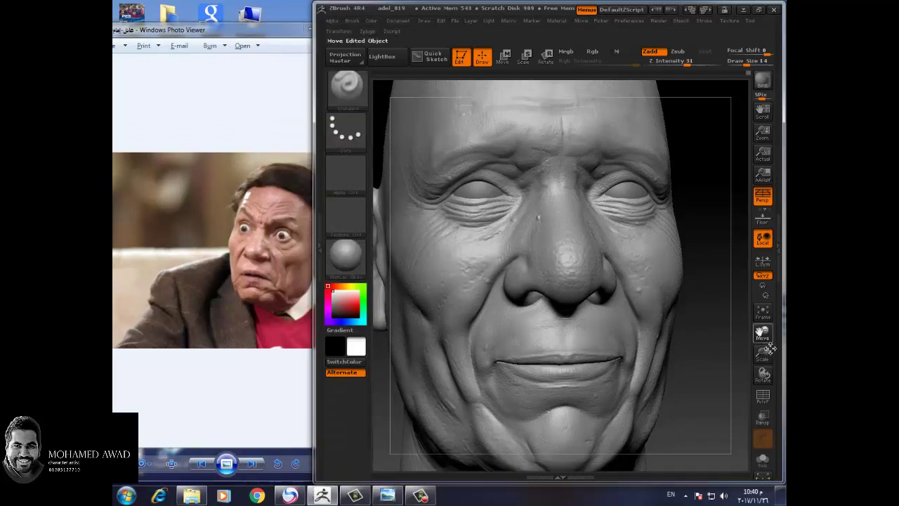
left_click_drag(383, 302, 716, 383)
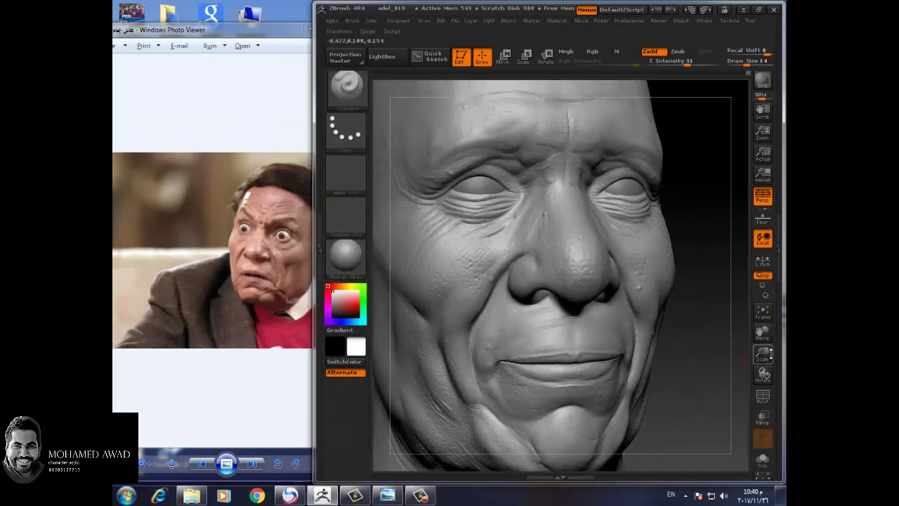
left_click(770, 85)
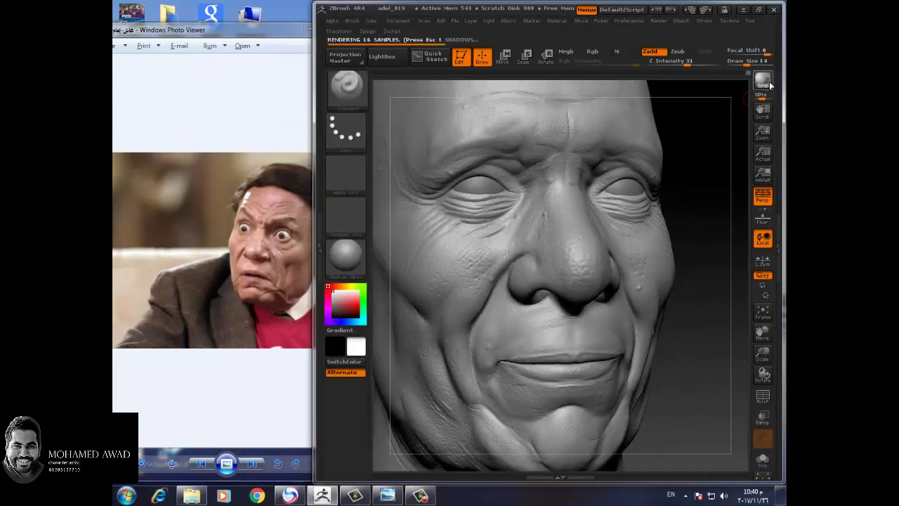